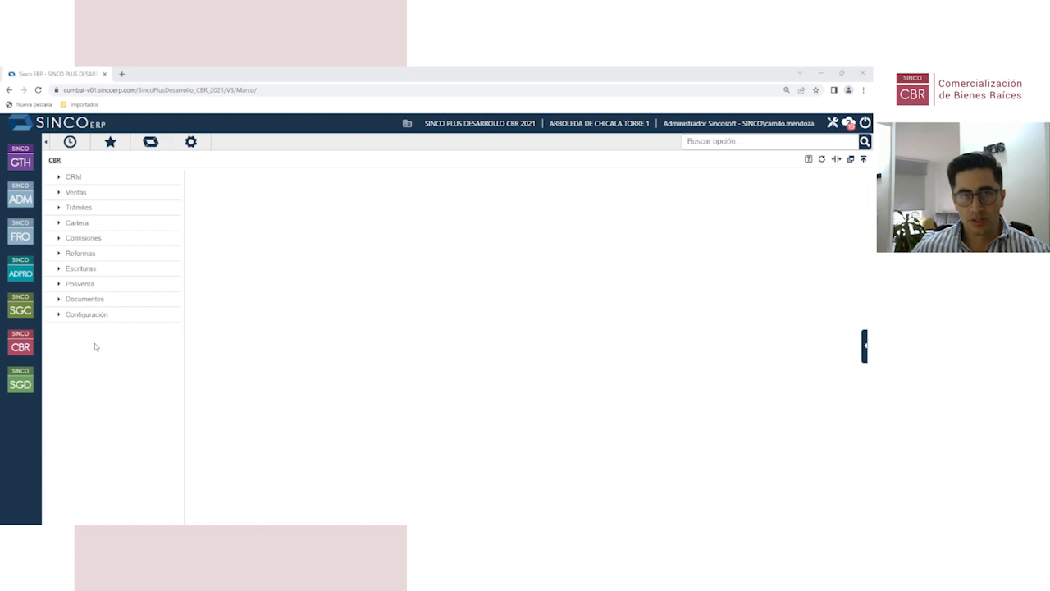
Step: Expand Configuración in the CBR module tree to list options from PROYECTO to Auditoría CBR
left_click(152, 325)
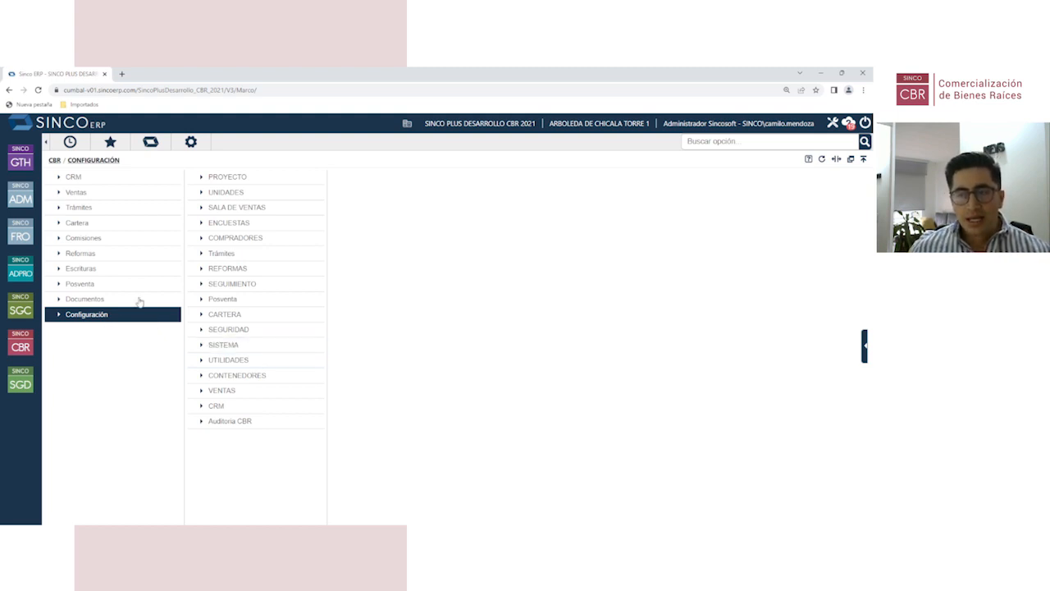
Step: Open Edición de macroproyectos and pick SALITRE CAMPESTRE from a 'sali' code search
left_click(243, 177)
left_click(419, 196)
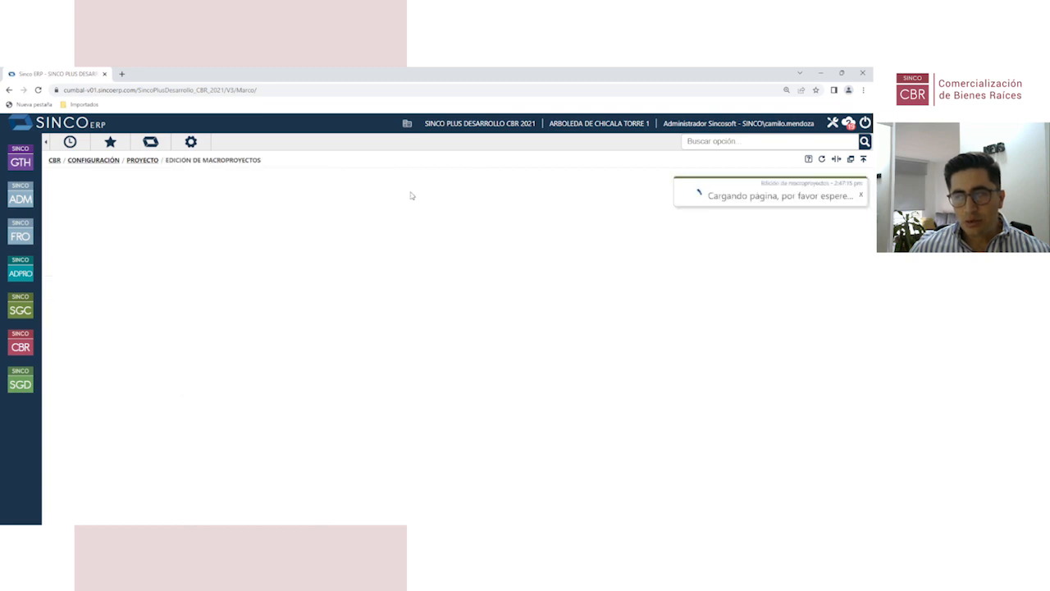
left_click(62, 283)
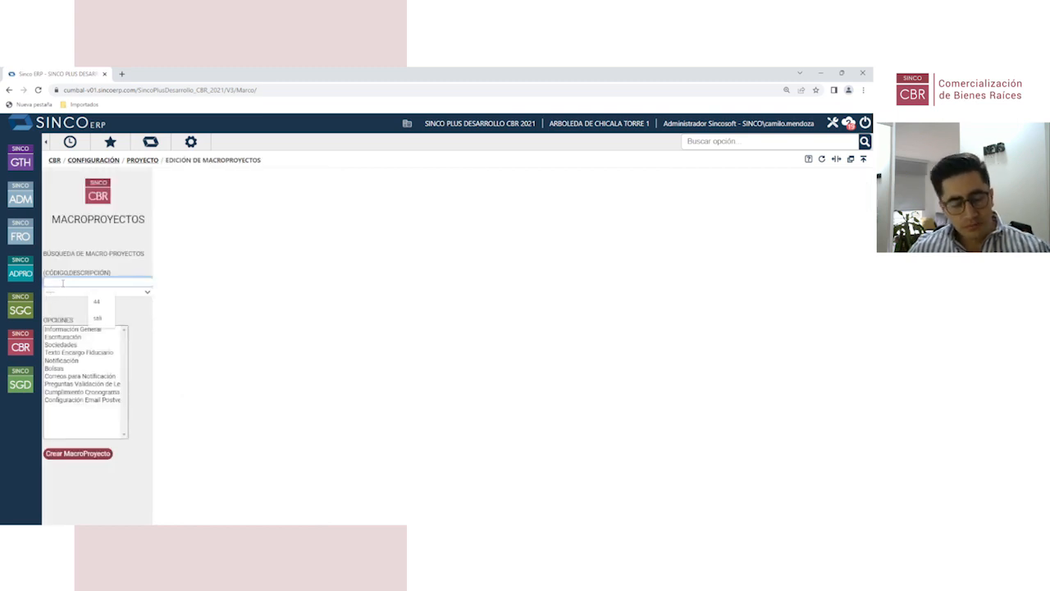
type("sali")
left_click(71, 301)
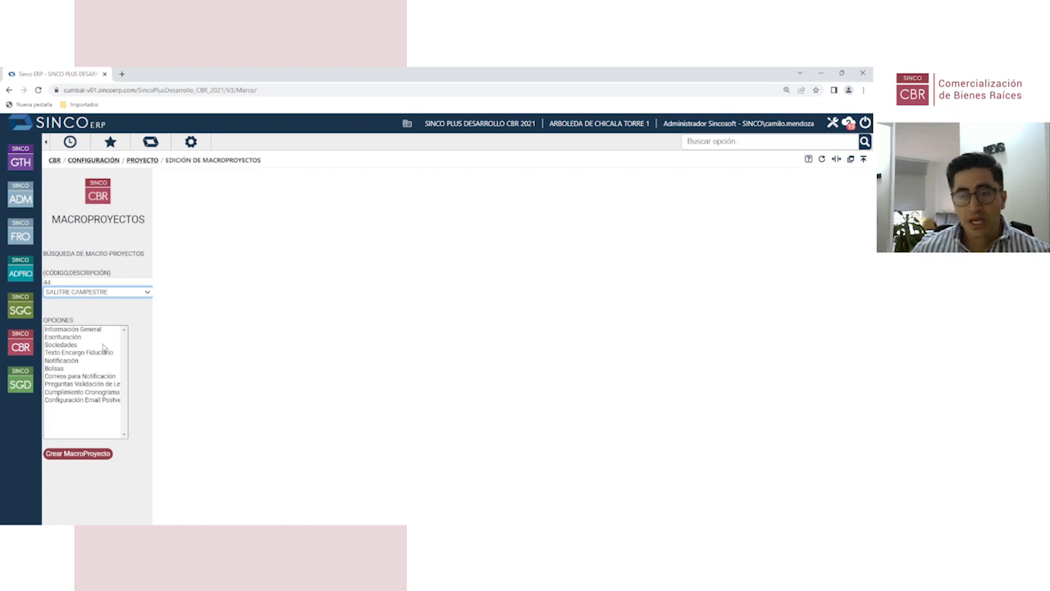
Step: Clear code 44 and reselect SALITRE CAMPESTRE through a new 'sal' search
left_click(147, 292)
left_click_drag(76, 283, 43, 282)
key("BackSpace")
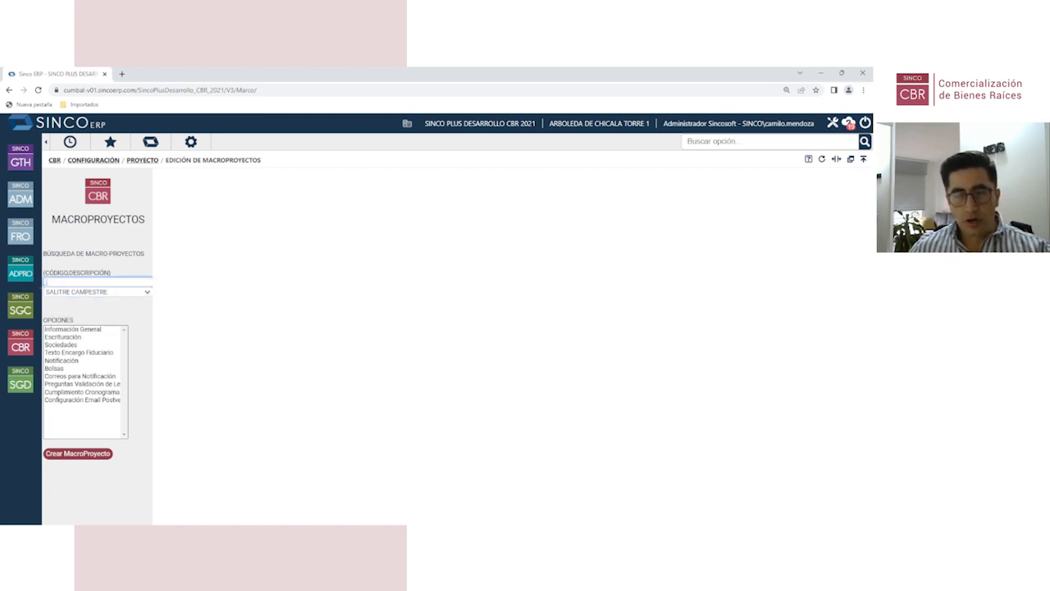
left_click(97, 293)
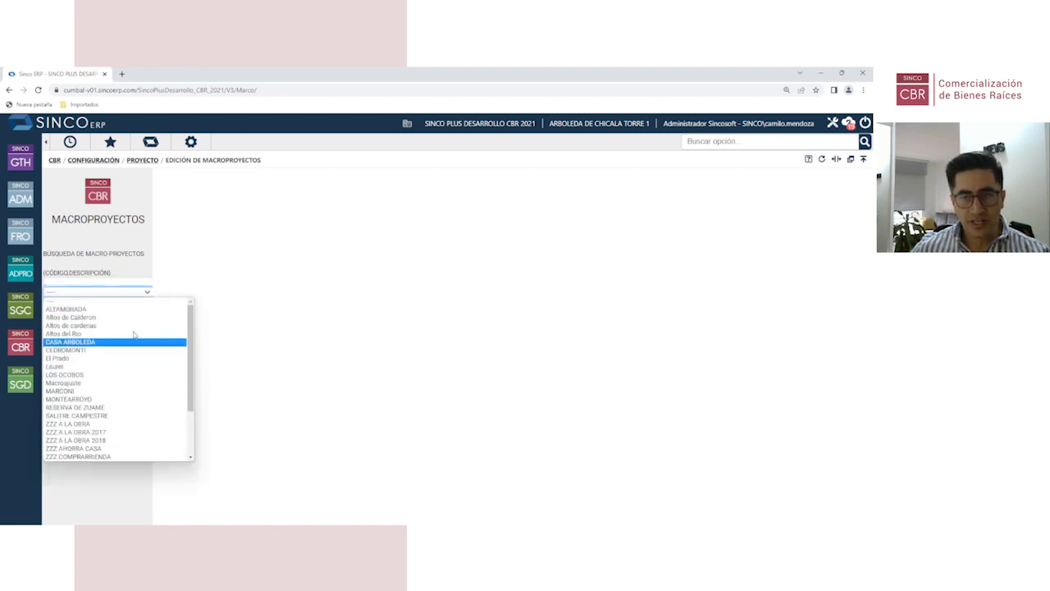
left_click(97, 300)
left_click(97, 282)
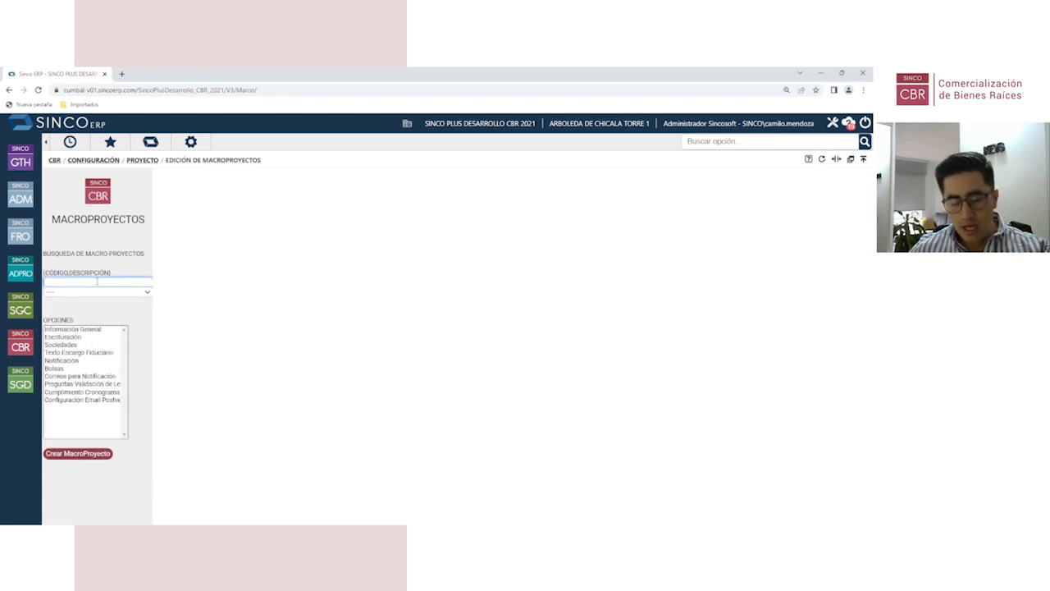
type("sal")
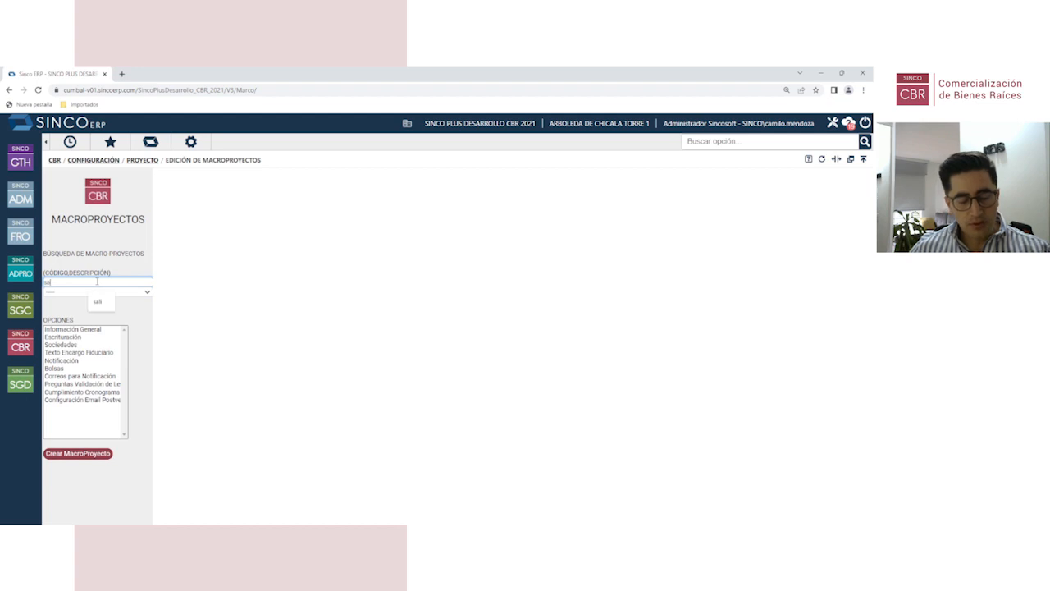
left_click(96, 301)
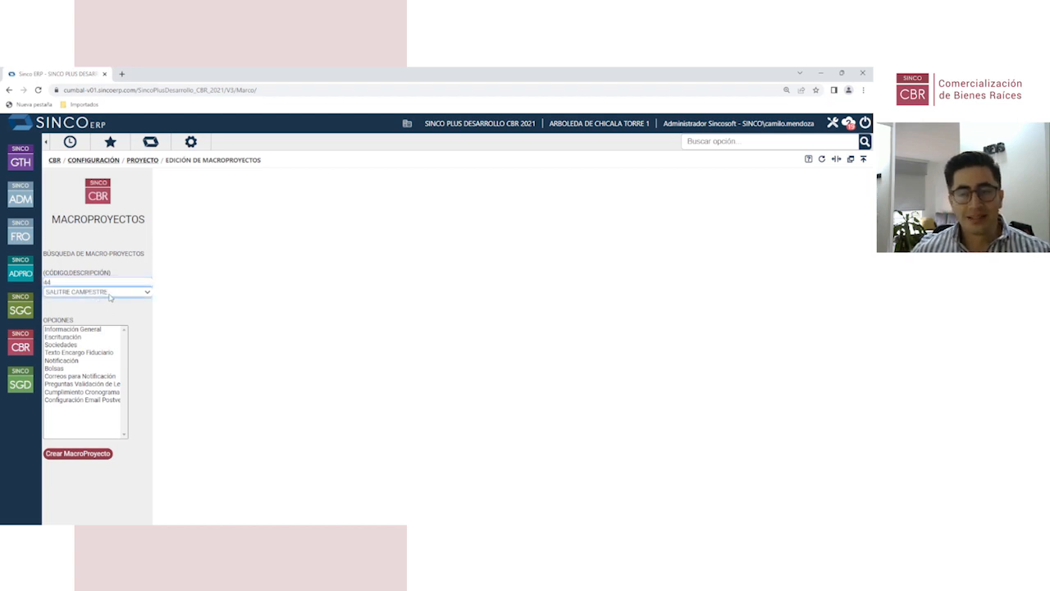
left_click(97, 330)
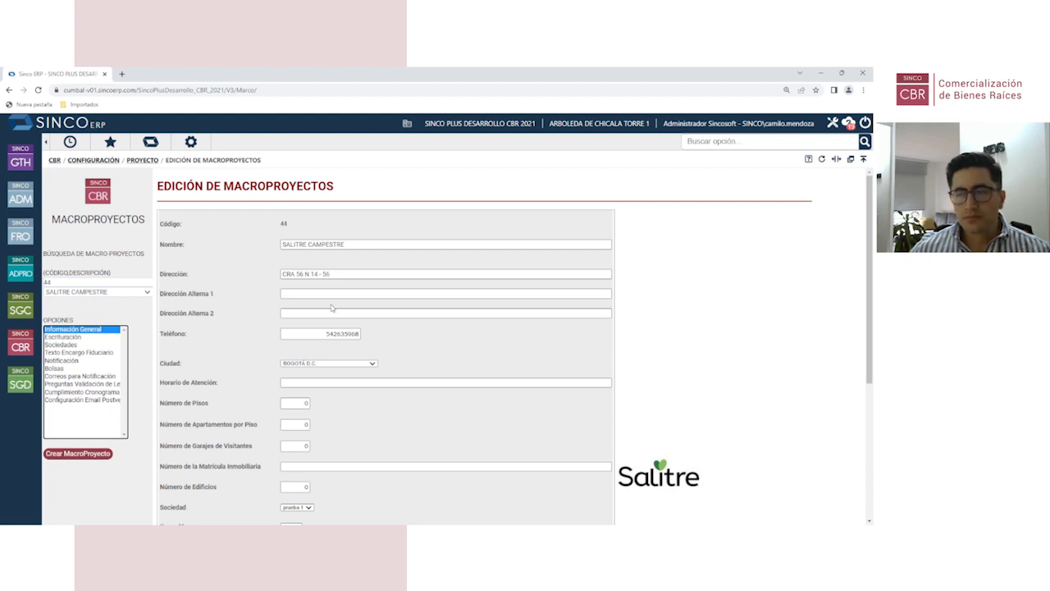
scroll(333, 307, "down", 1)
scroll(333, 307, "up", 1)
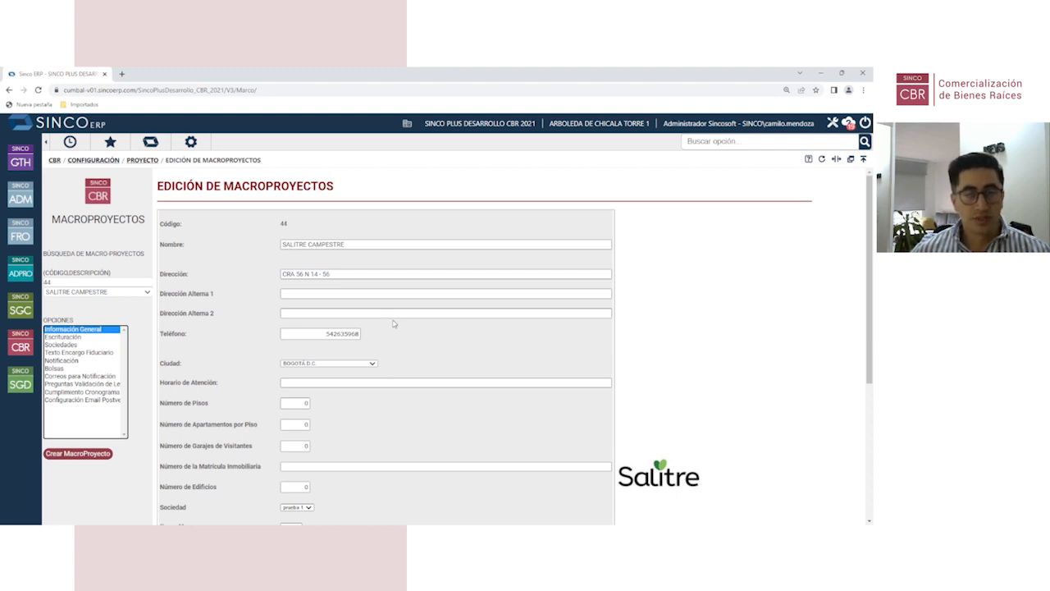
scroll(734, 436, "down", 3)
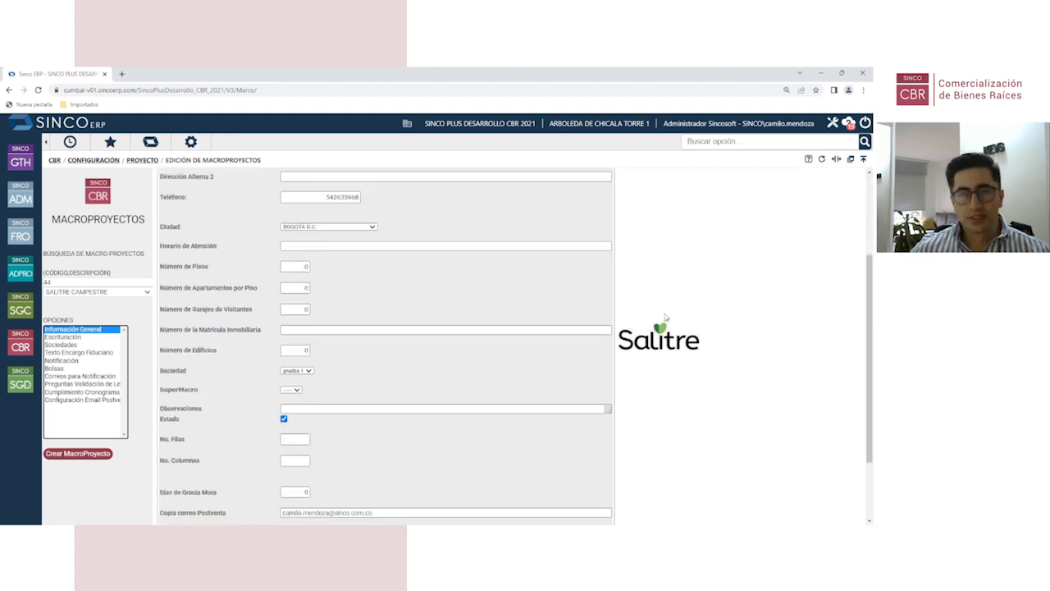
scroll(345, 299, "up", 3)
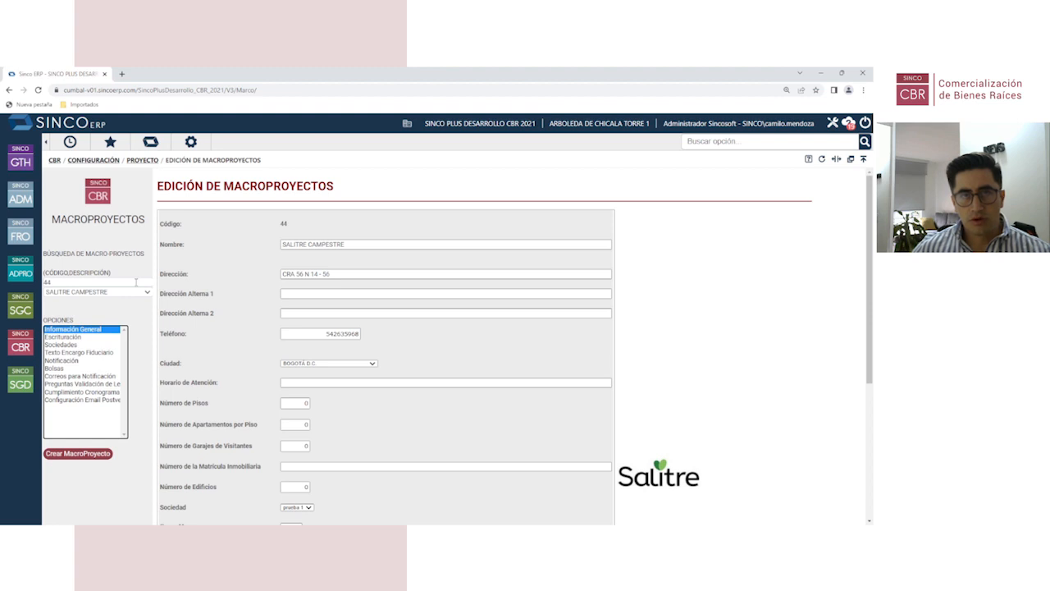
Step: Open the project register under CBR Configuración > Proyecto > Proyectos
left_click(21, 343)
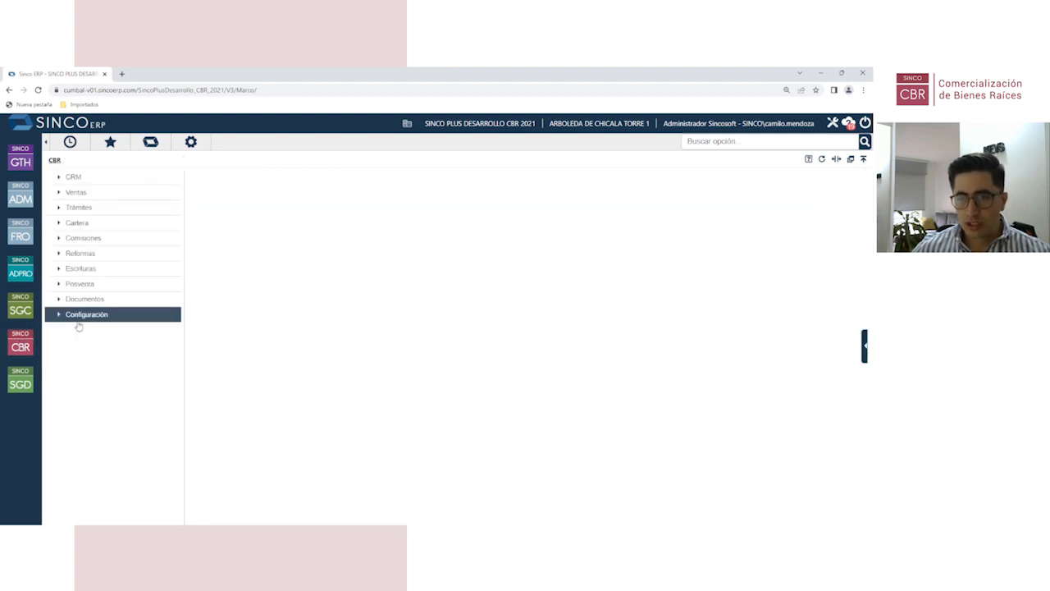
left_click(92, 317)
left_click(236, 178)
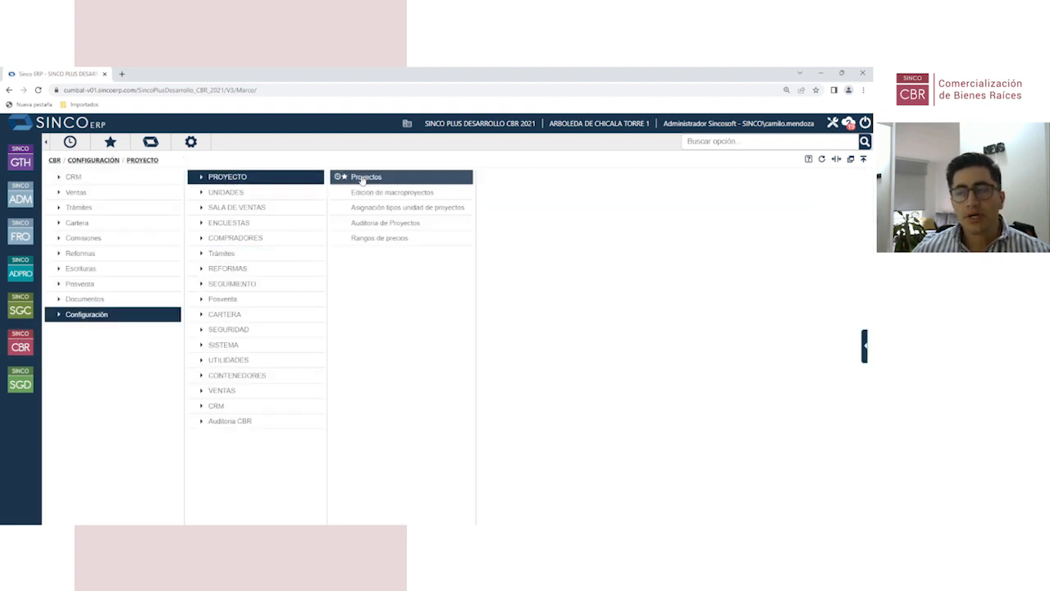
left_click(387, 180)
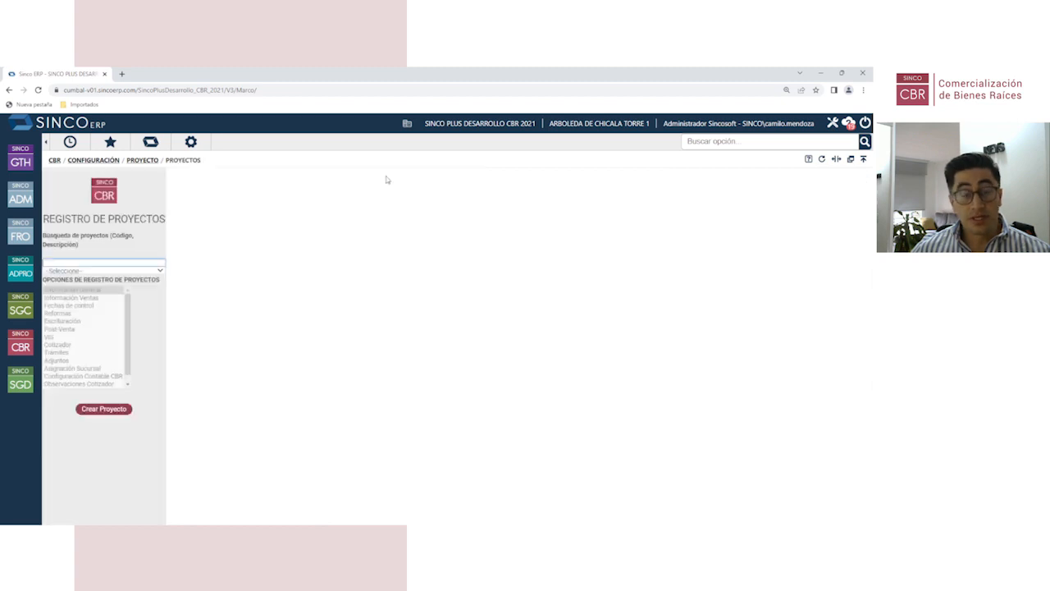
Step: Load project 242, SALITRE CAMPESTRE ETAPA I, and display its general information
left_click(71, 261)
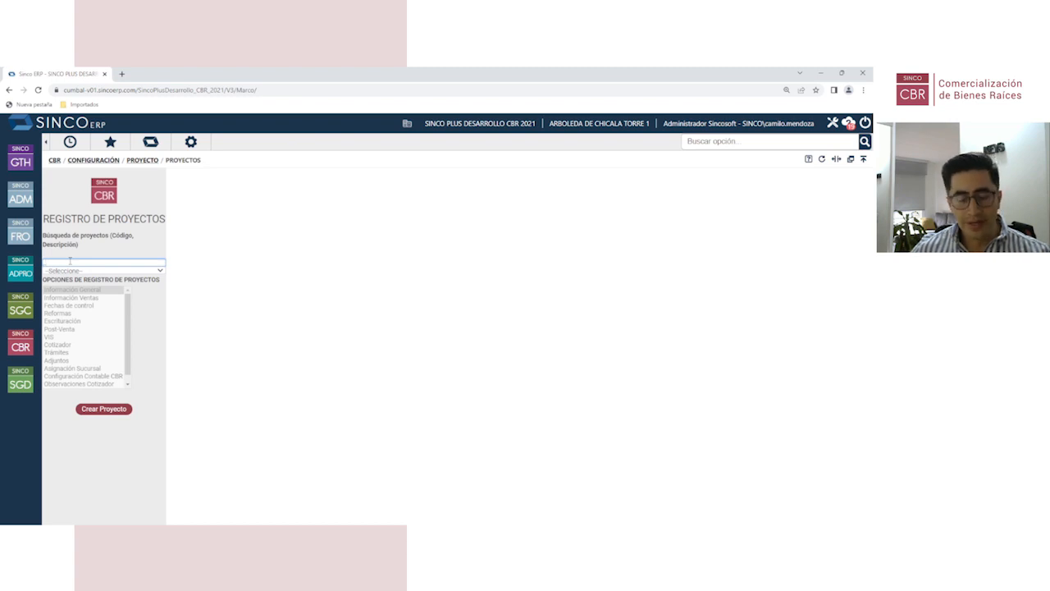
type("242")
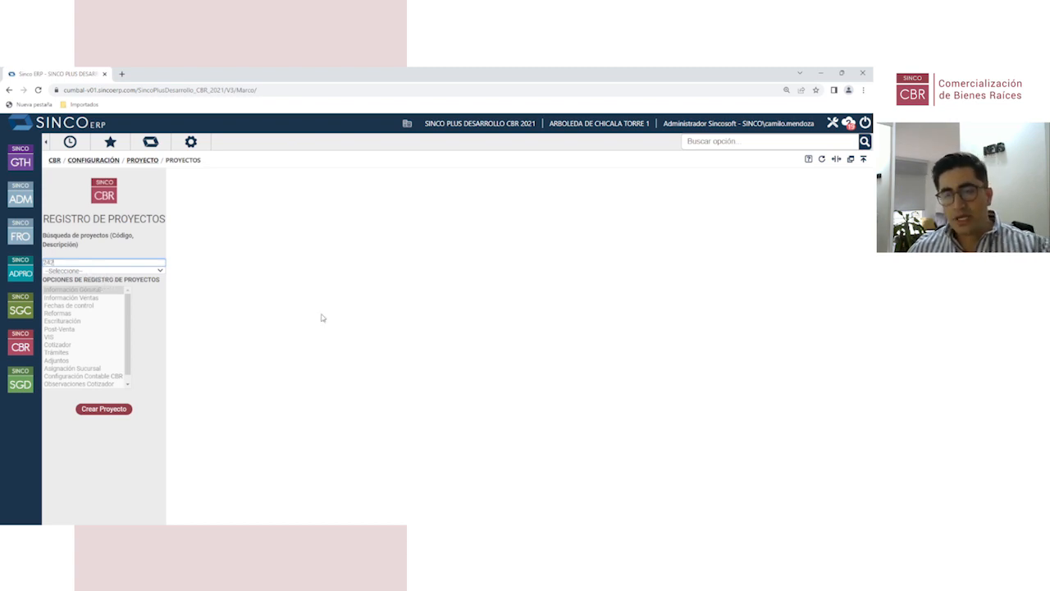
left_click(320, 314)
key("ctrl+plus")
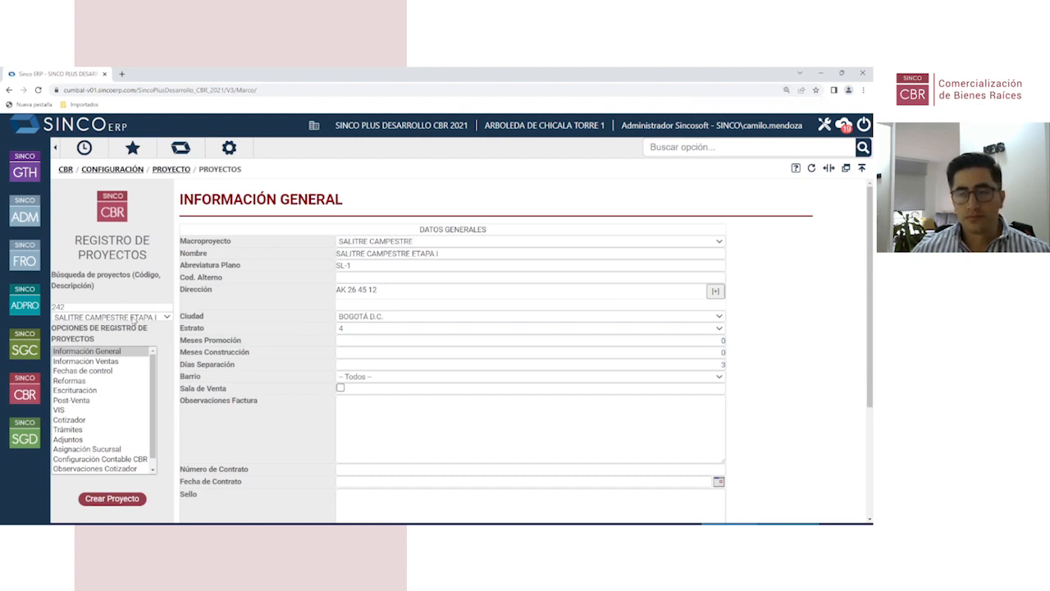
left_click(119, 353)
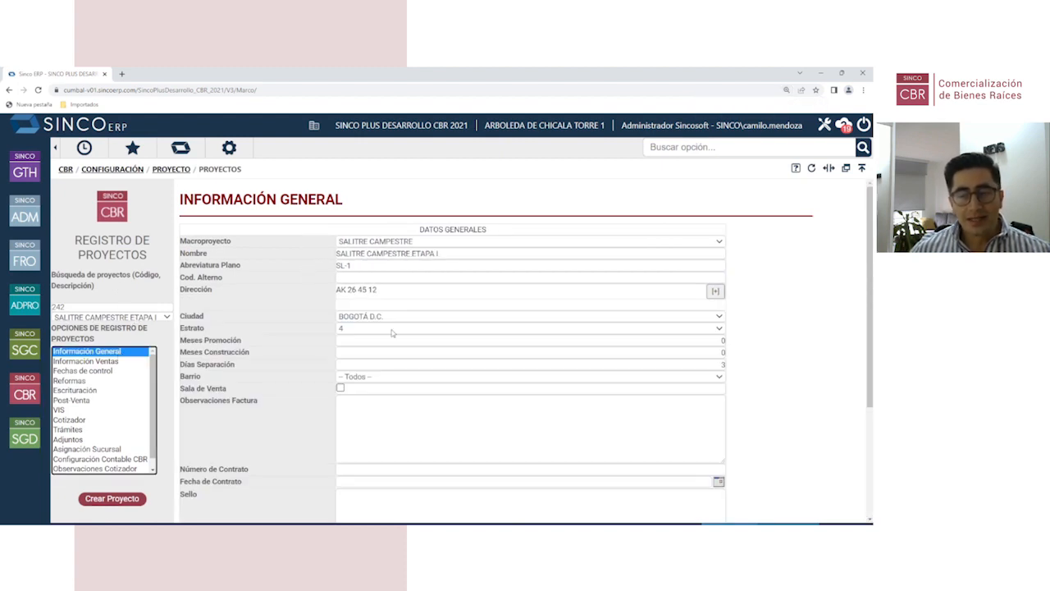
Step: Review project 242's sales information, keeping Davivienda as the credit entity alongside Alianza Fiduciaria
left_click(118, 362)
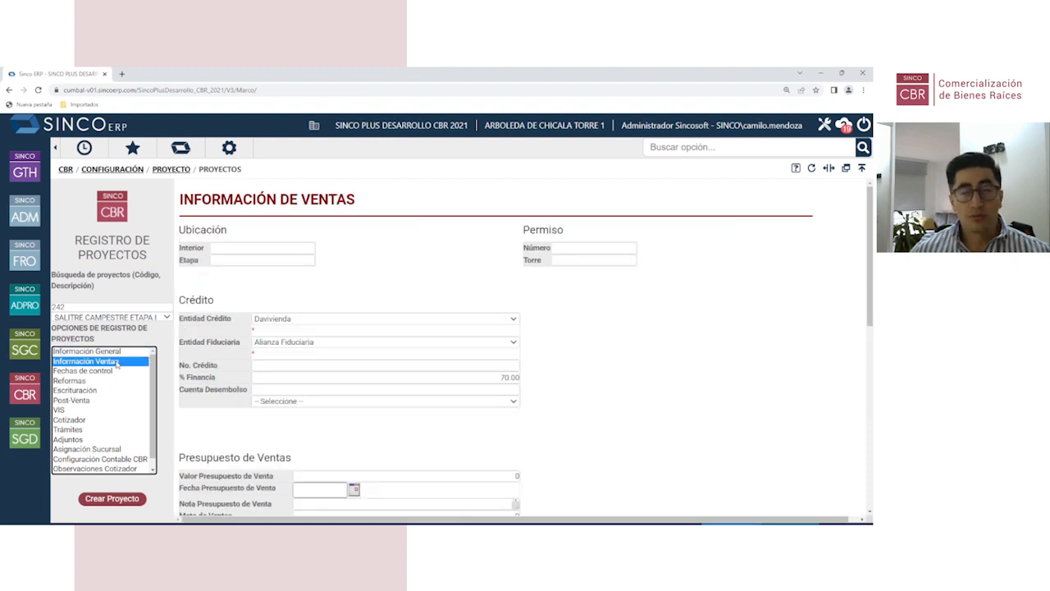
scroll(344, 271, "down", 2)
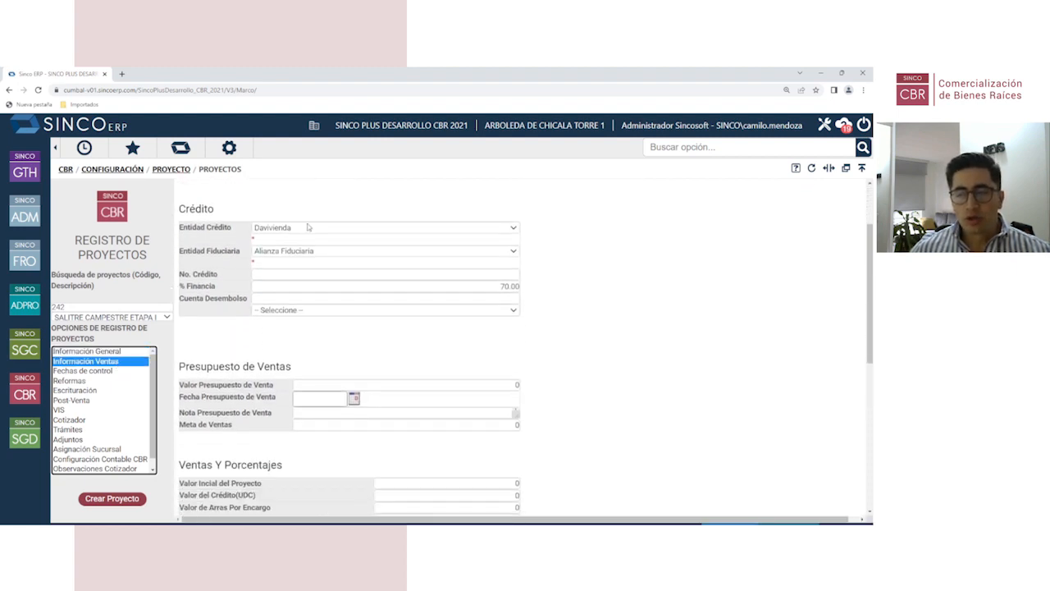
double_click(218, 228)
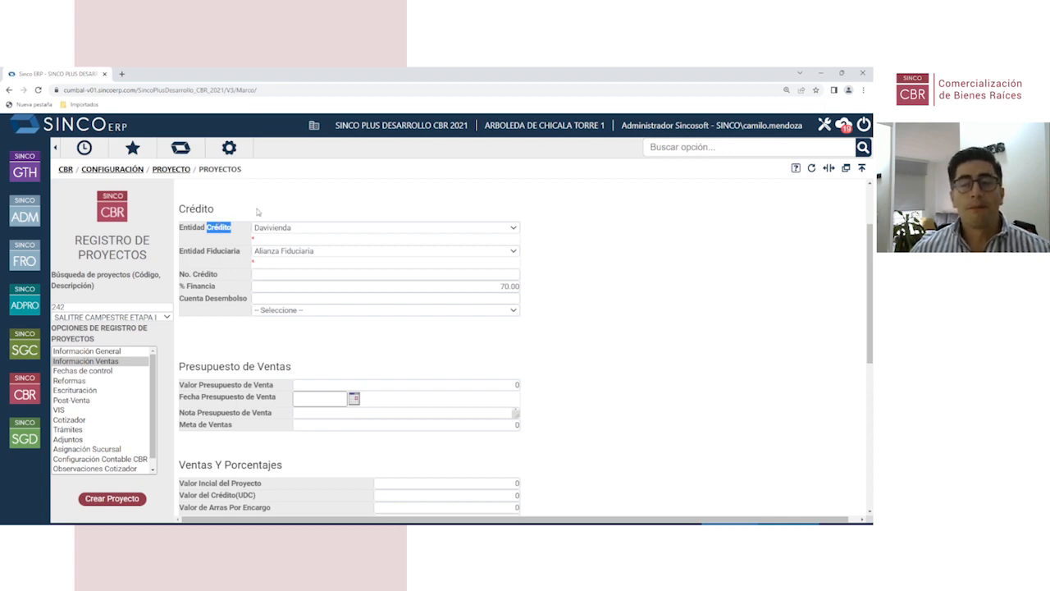
left_click(281, 233)
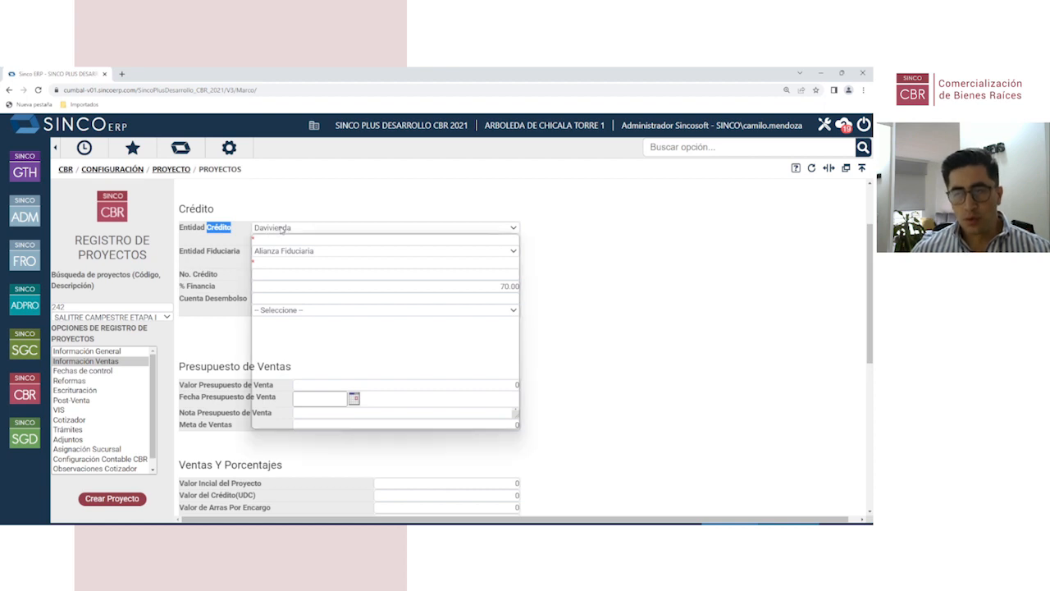
left_click(293, 204)
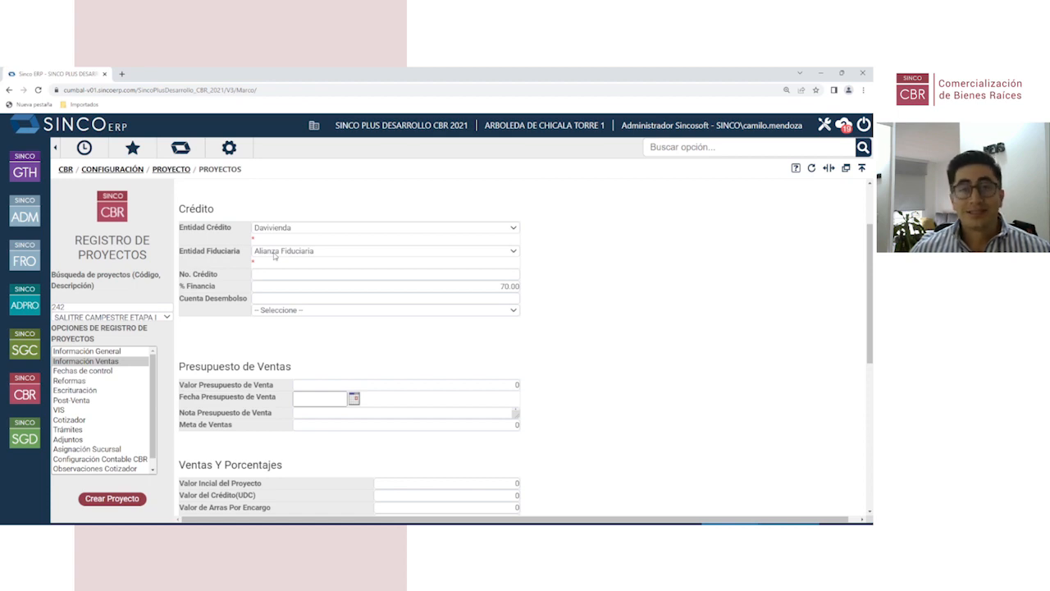
scroll(408, 331, "down", 3)
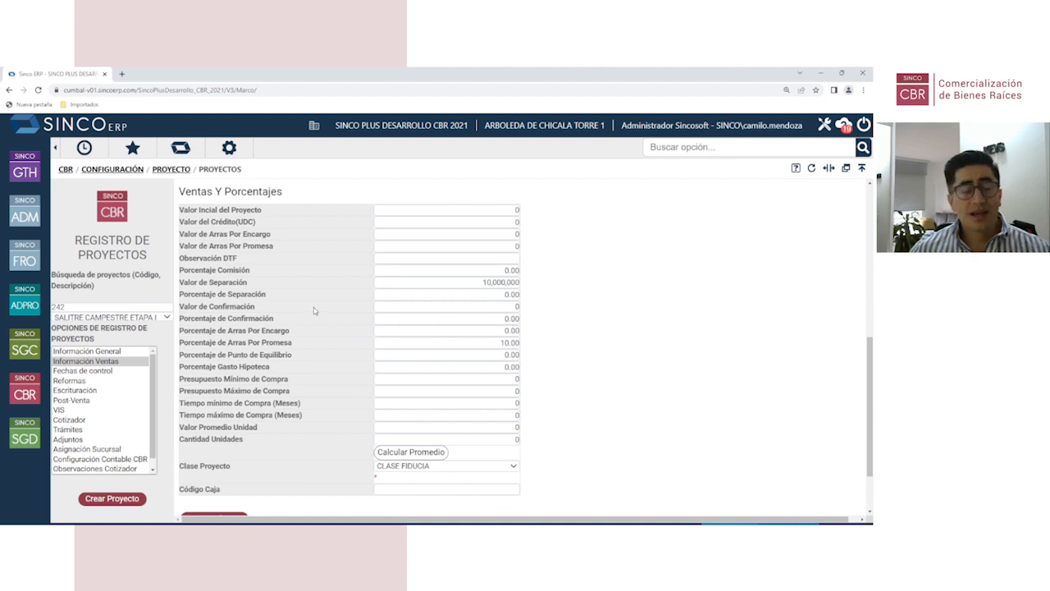
scroll(312, 310, "up", 5)
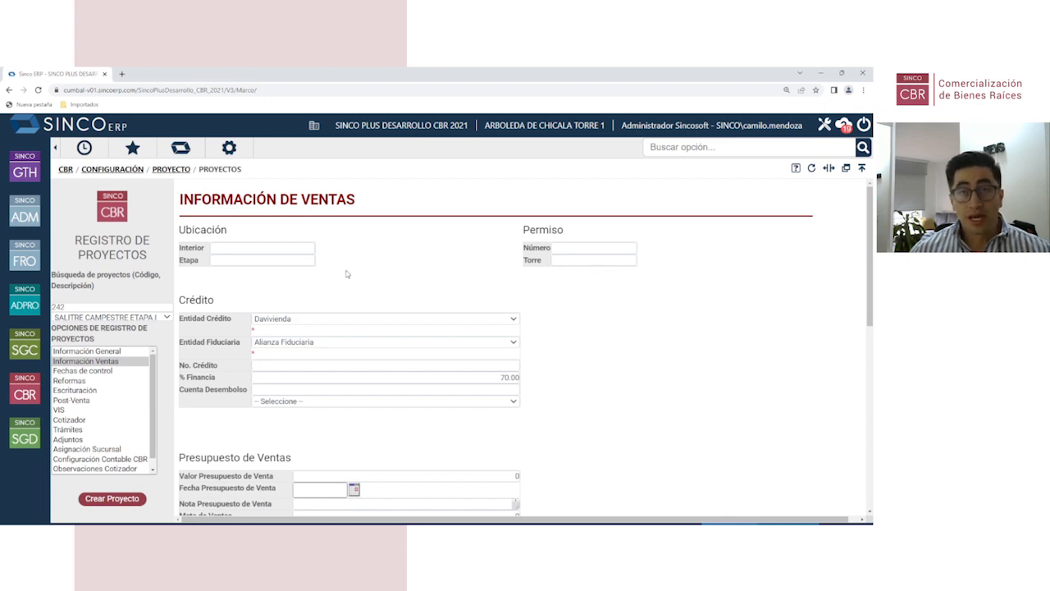
Step: Look over project 242's control dates and CBR accounting configuration before going back to the CBR menu
left_click(116, 371)
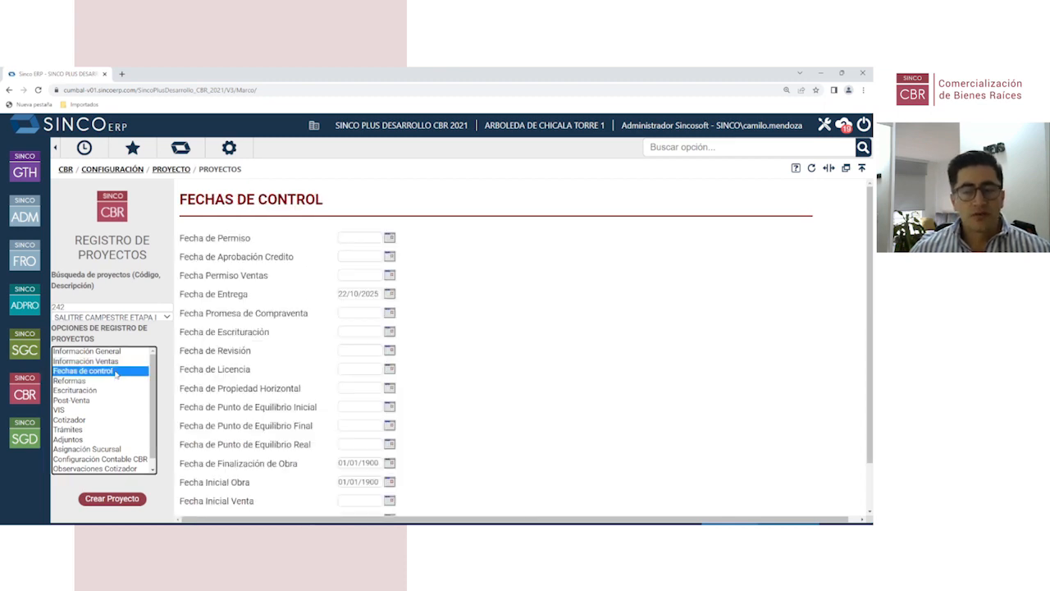
left_click(116, 460)
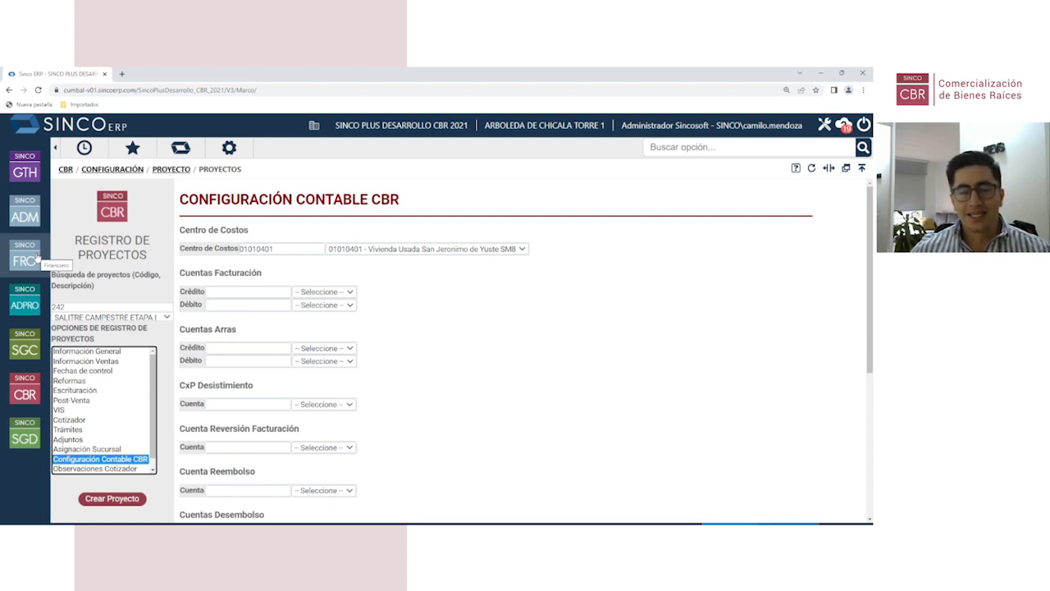
left_click(25, 394)
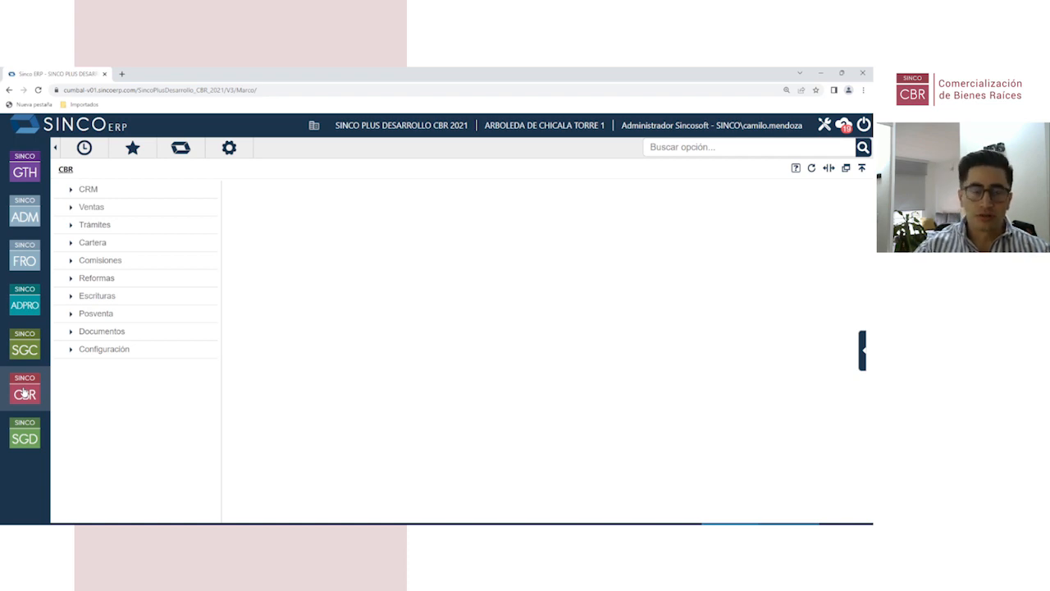
Step: Confirm Salitre Campestre Etapa I has Apartamento and Garaje unit types, then list the Ventas options
left_click(131, 352)
left_click(304, 189)
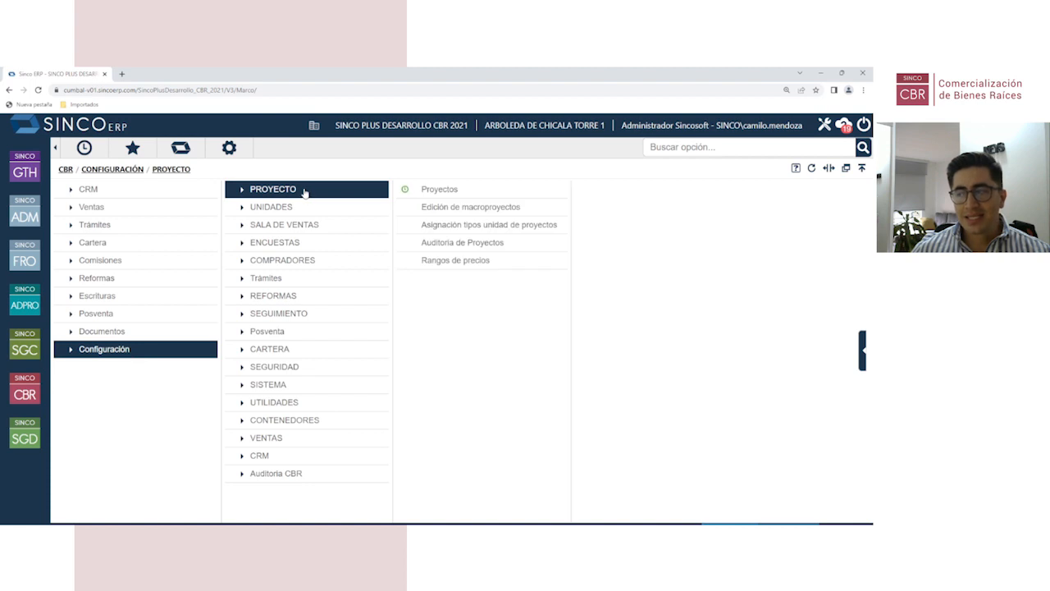
left_click(465, 224)
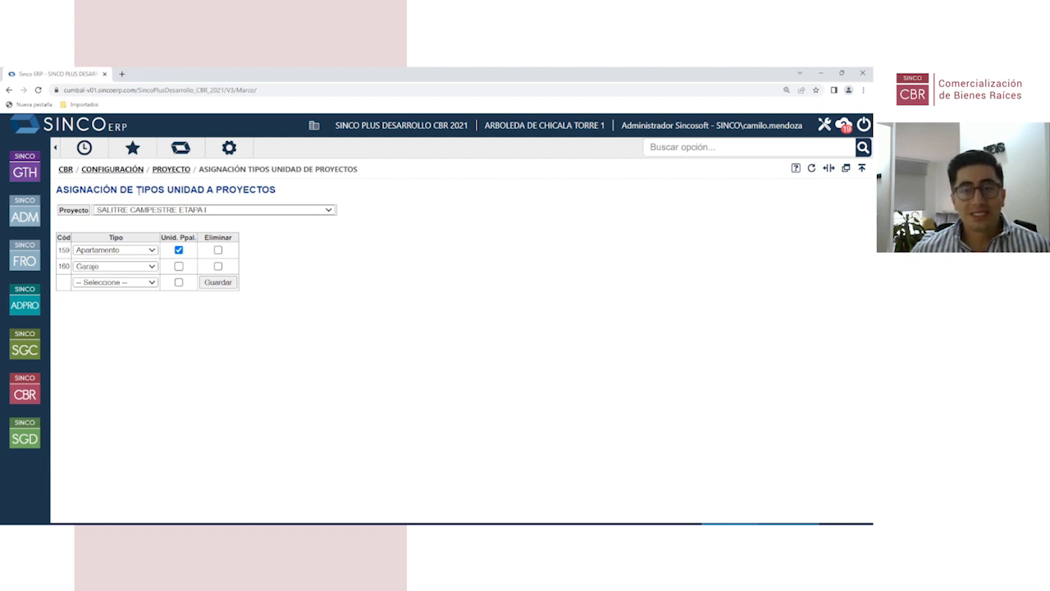
left_click(25, 391)
left_click(125, 210)
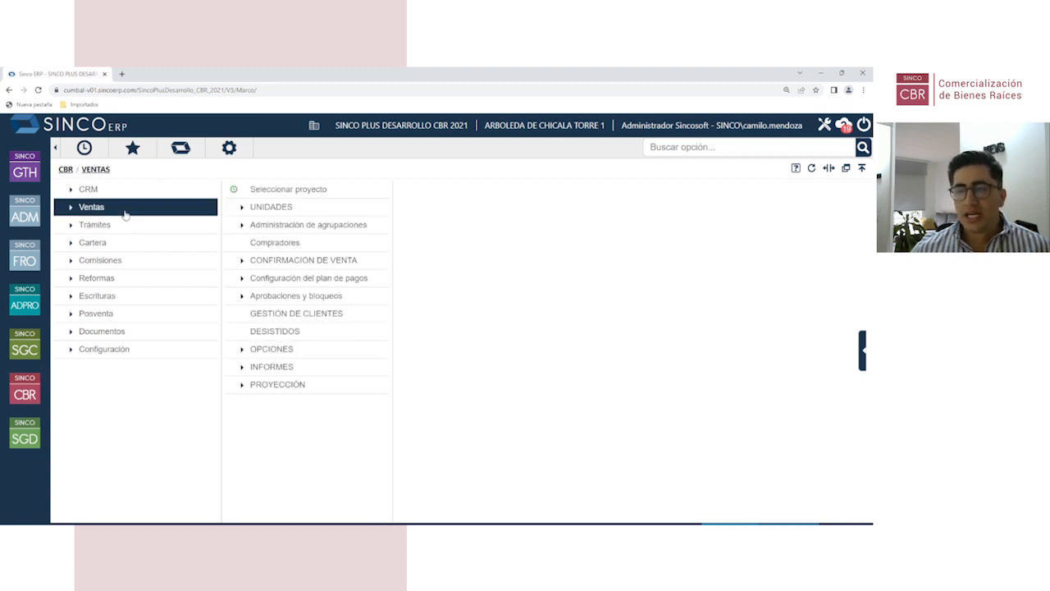
Step: Start mass unit creation by floor with unit type Apartamento and 8 floors
left_click(271, 211)
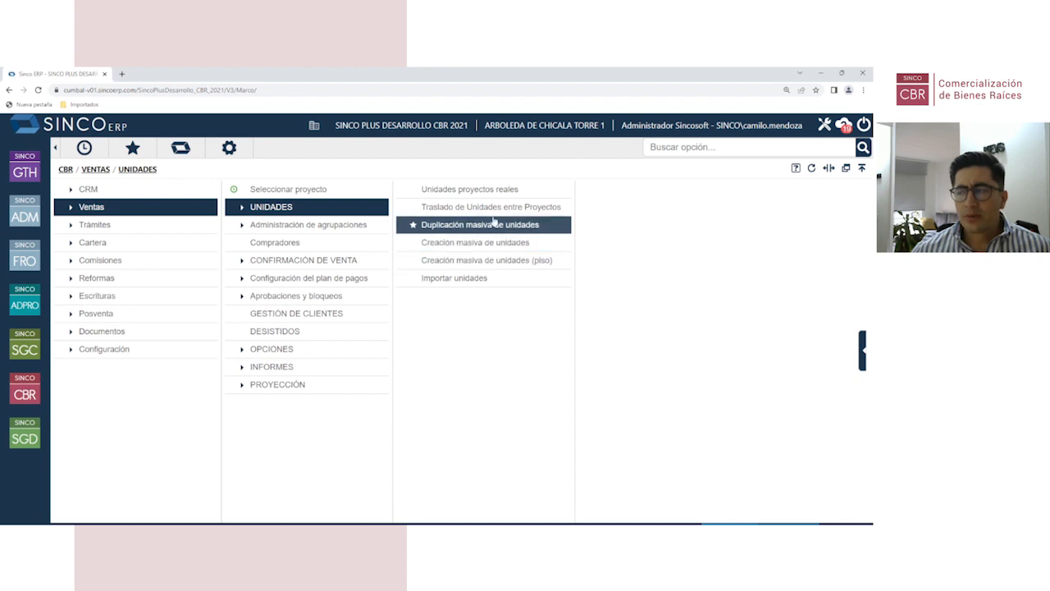
left_click(483, 265)
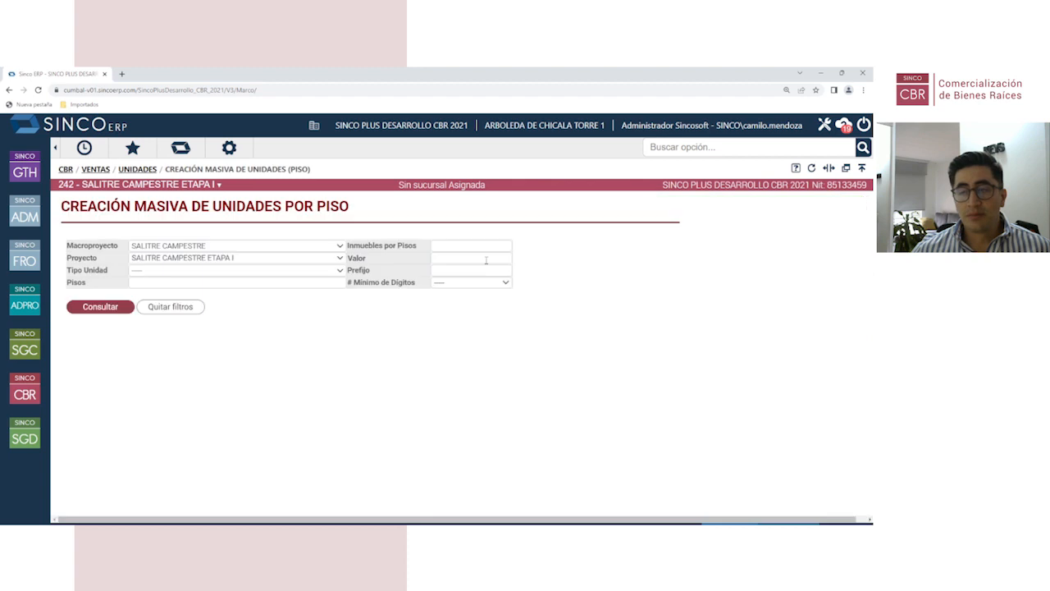
left_click(169, 272)
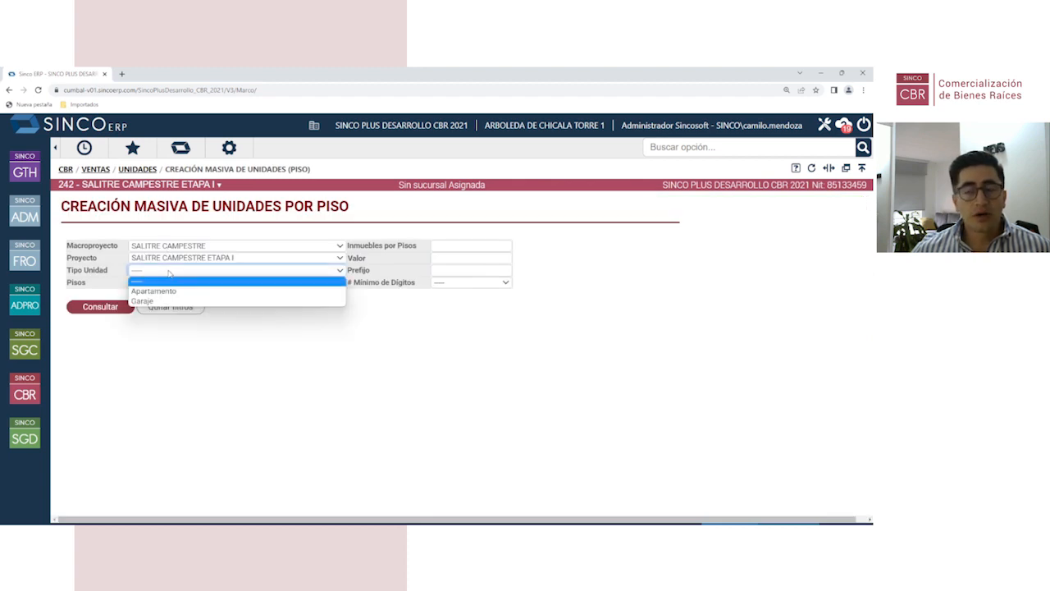
left_click(167, 292)
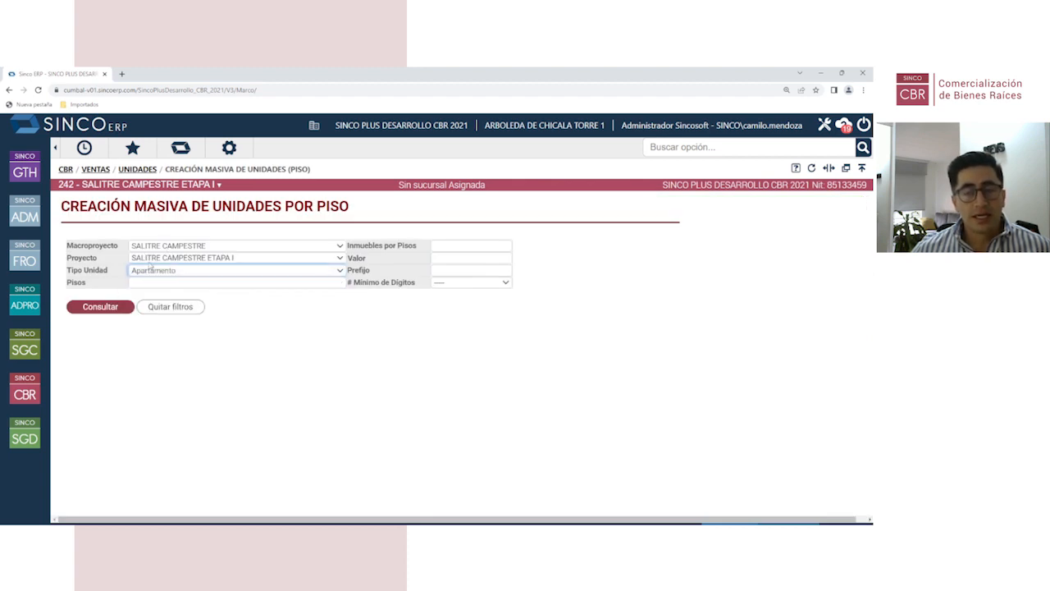
left_click(170, 281)
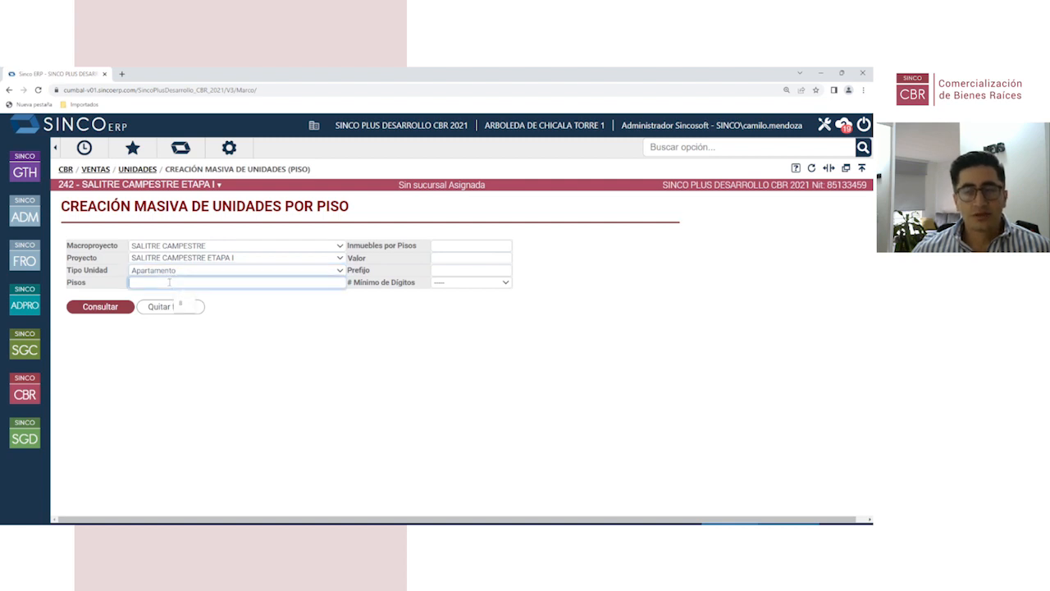
type("8")
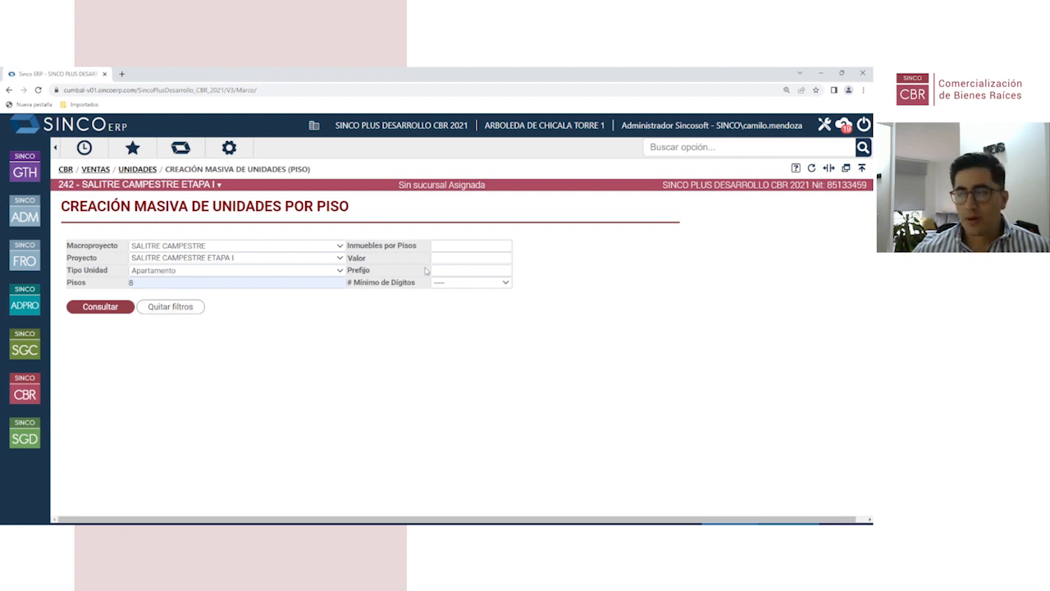
Step: Set 4 units per floor at a price of 800,000,000 each
left_click(454, 246)
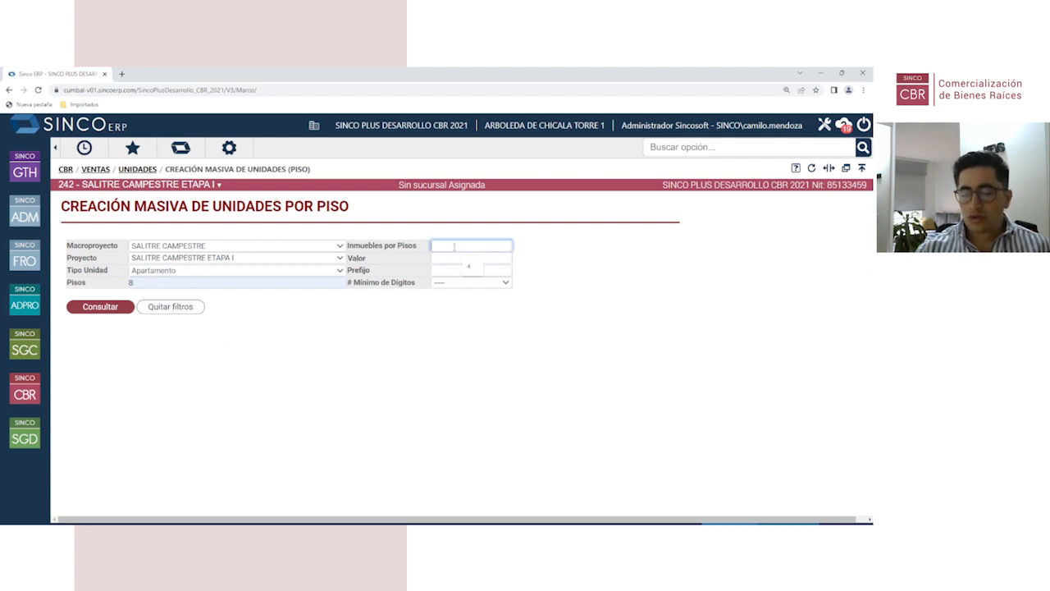
left_click(451, 259)
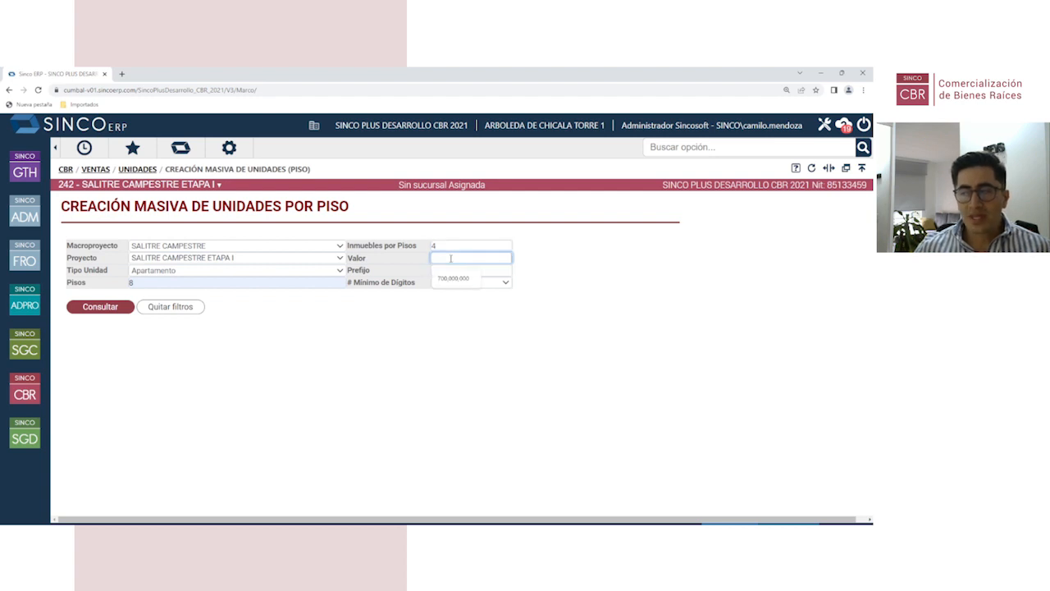
type("800000000")
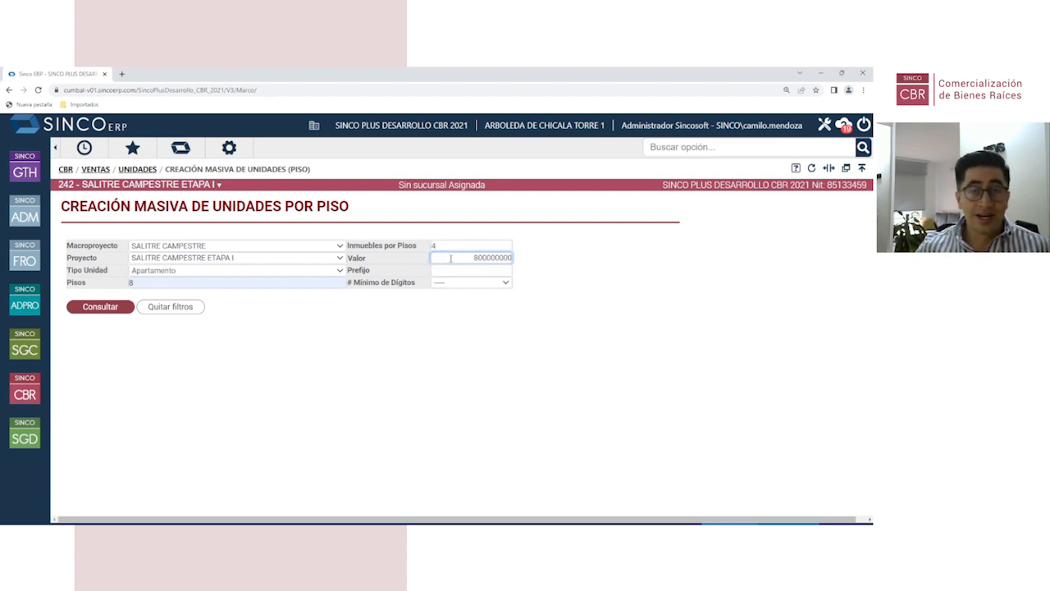
left_click(485, 352)
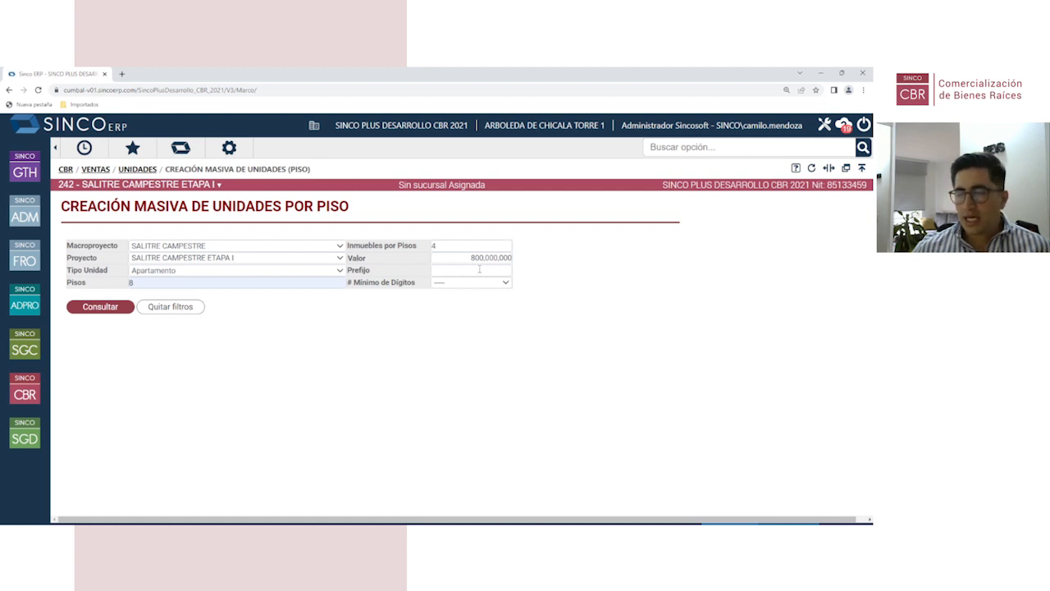
Step: Set the unit prefix and 3 minimum digits, then generate the units from -101
left_click(471, 271)
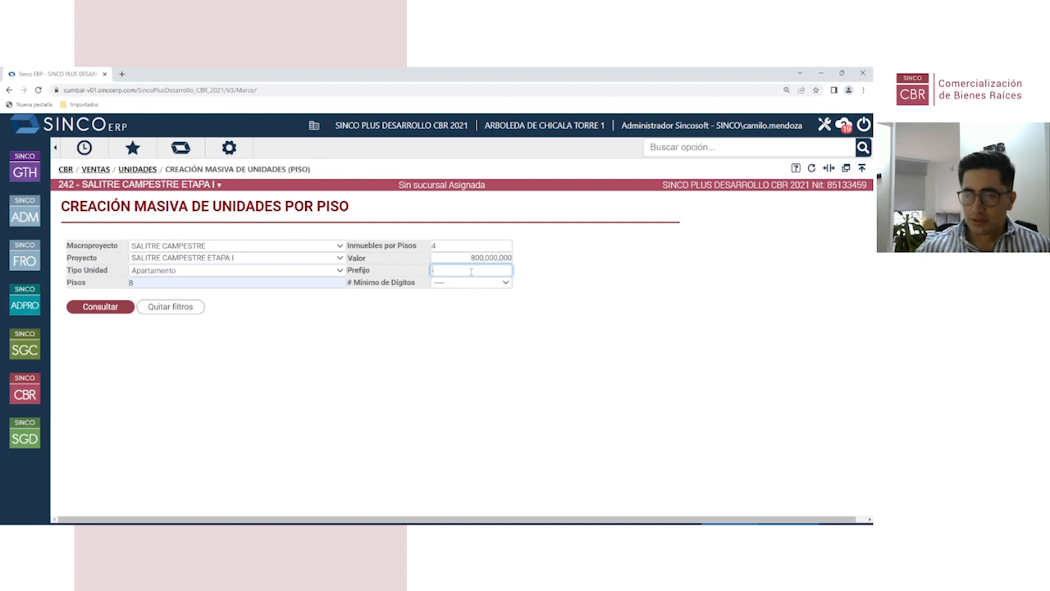
left_click(471, 282)
left_click(465, 315)
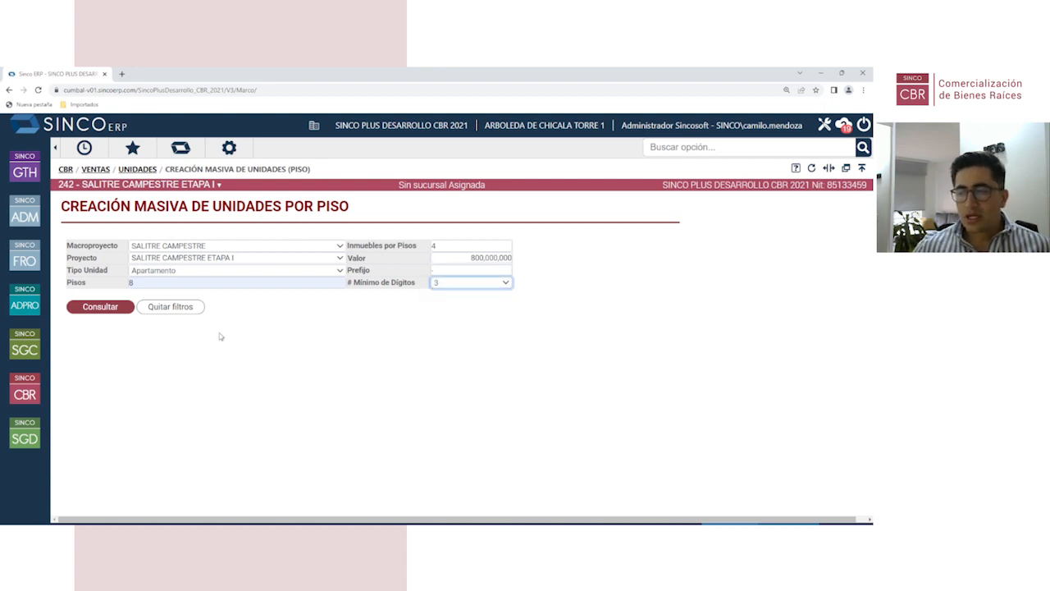
left_click(97, 307)
scroll(217, 361, "down", 3)
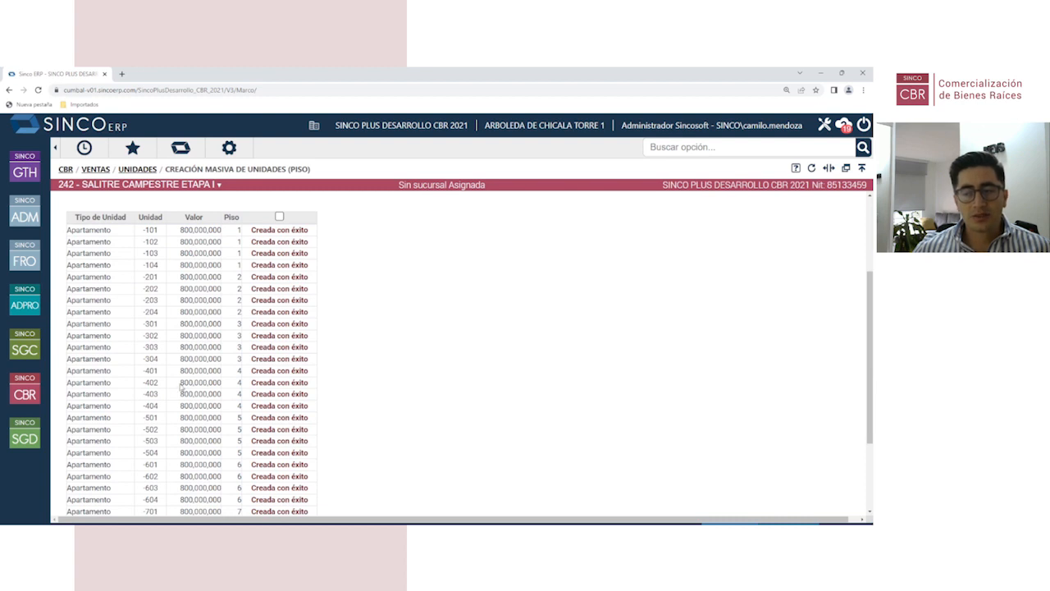
scroll(168, 299, "up", 3)
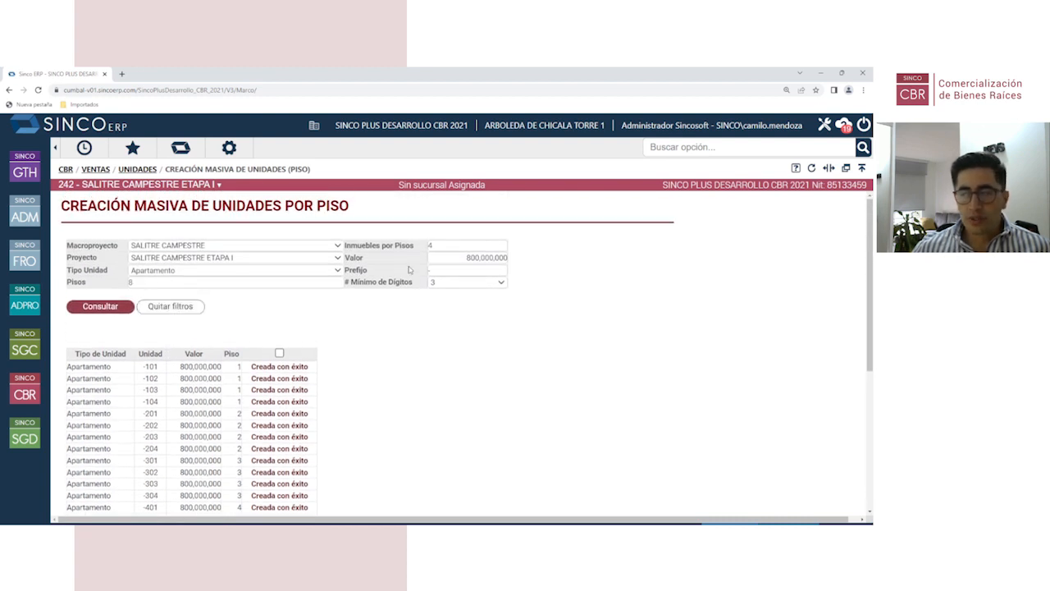
scroll(213, 325, "down", 5)
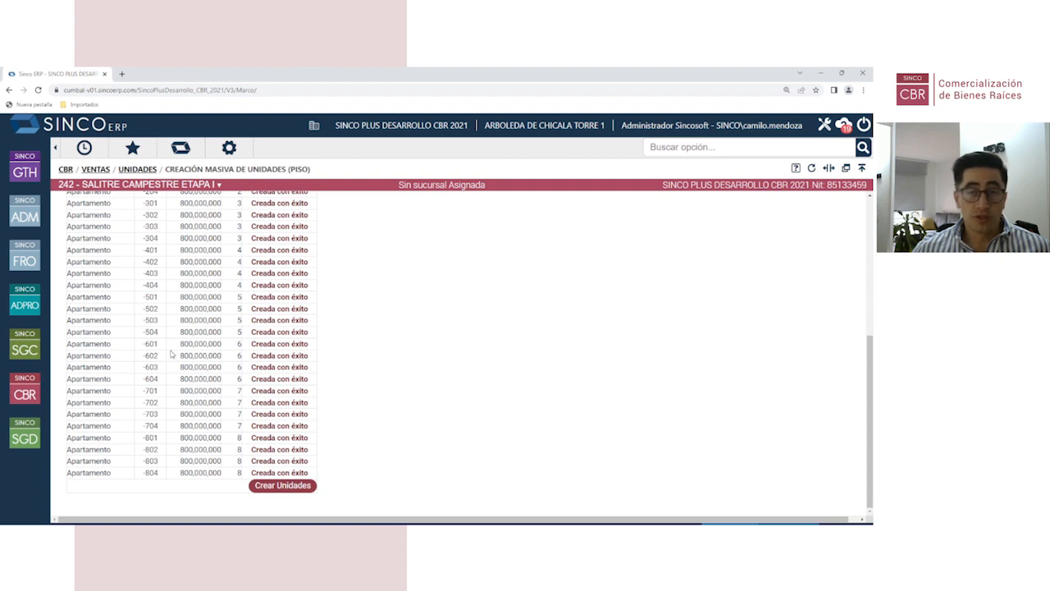
scroll(172, 353, "up", 3)
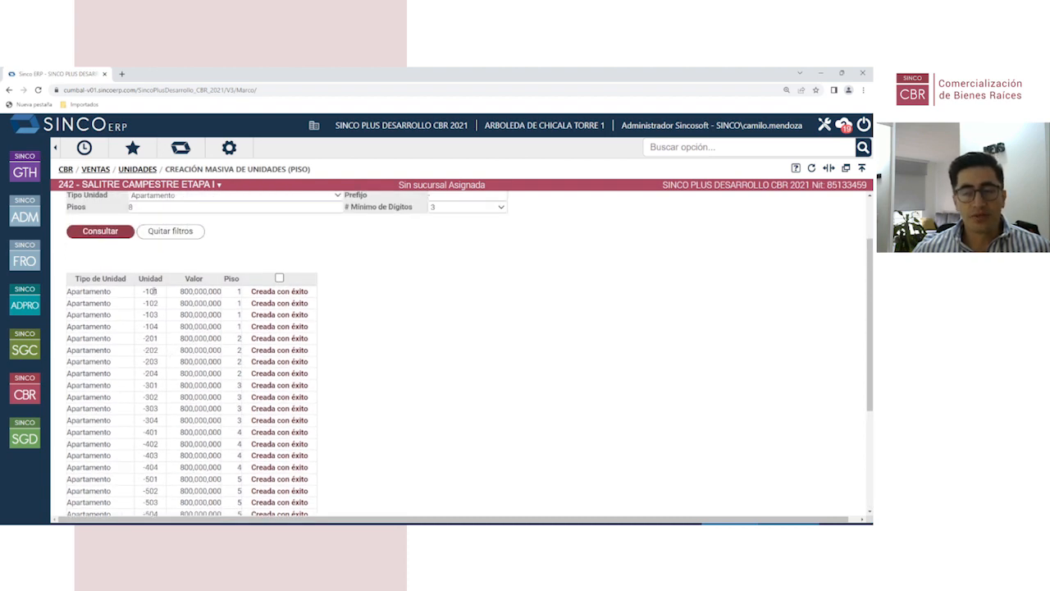
left_click_drag(144, 291, 160, 292)
left_click_drag(144, 326, 161, 332)
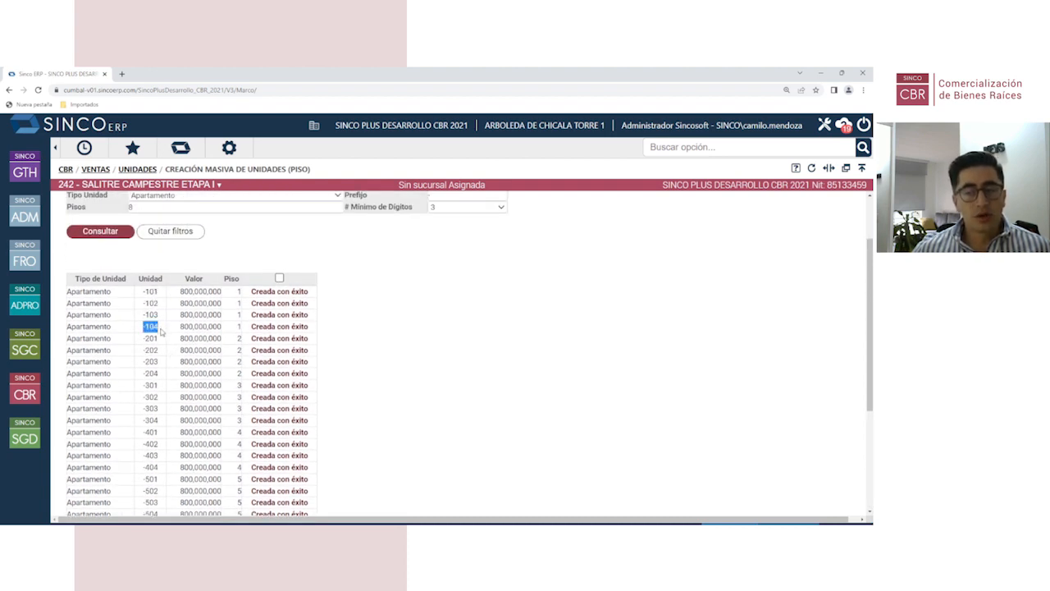
scroll(162, 330, "down", 5)
left_click_drag(144, 437, 160, 473)
scroll(235, 404, "up", 5)
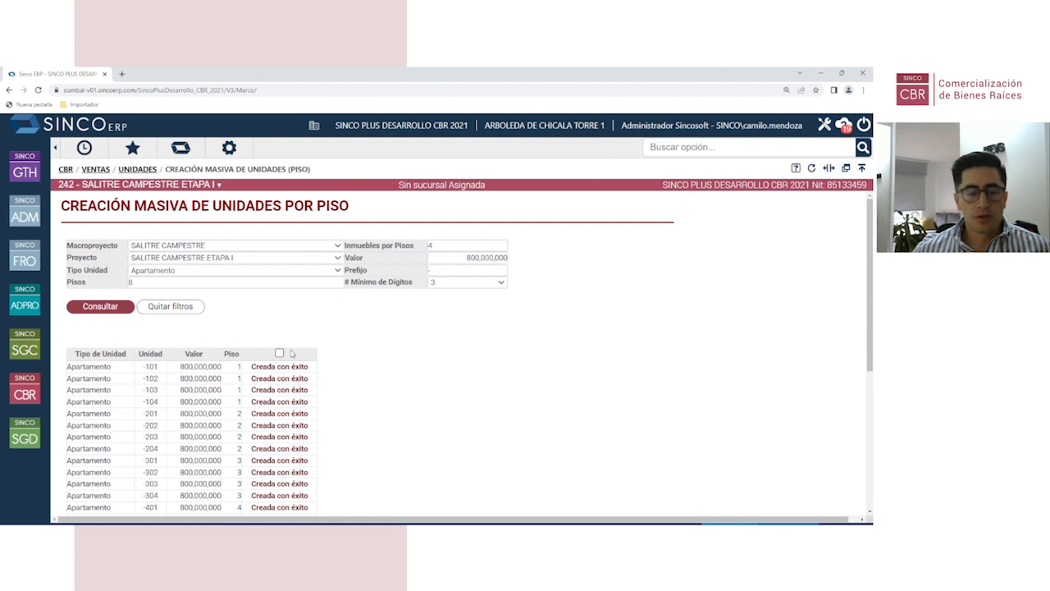
scroll(187, 381, "down", 2)
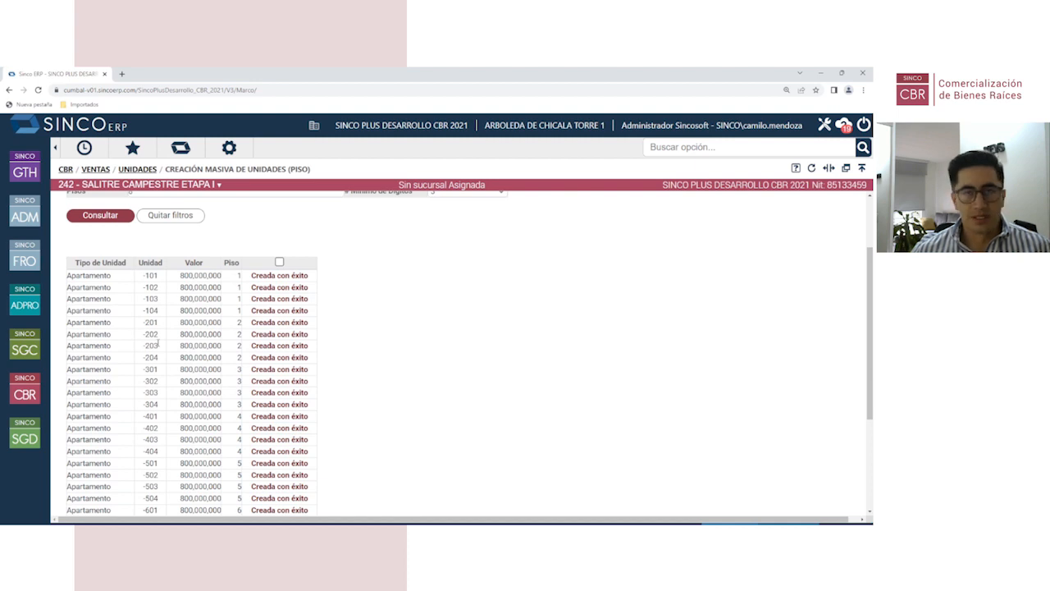
scroll(252, 275, "up", 2)
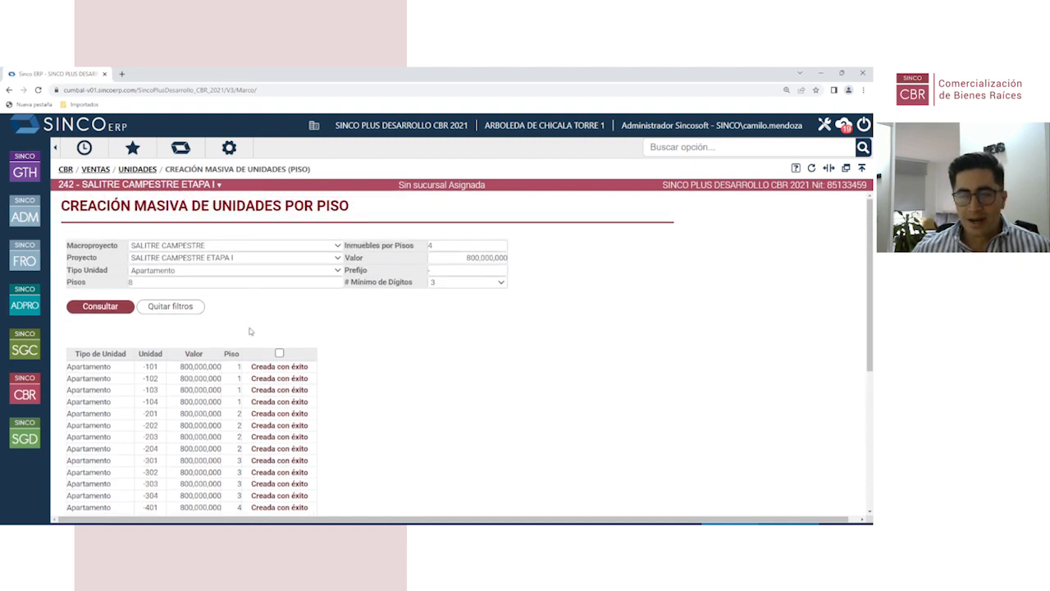
Step: Open Unidades Proyectos Reales and load the existing Garaje units
left_click(29, 395)
left_click(108, 219)
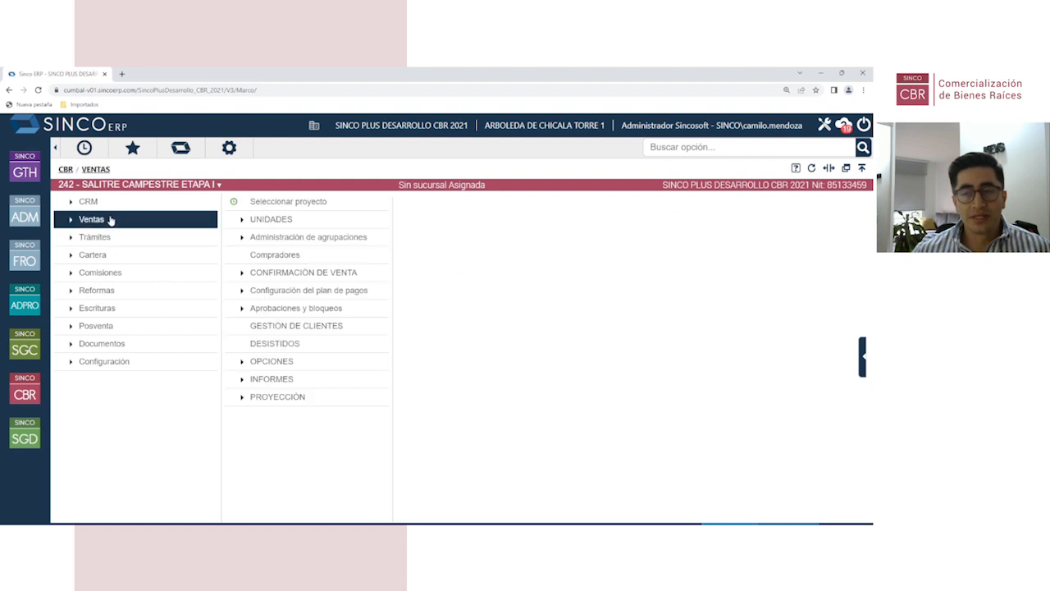
left_click(283, 221)
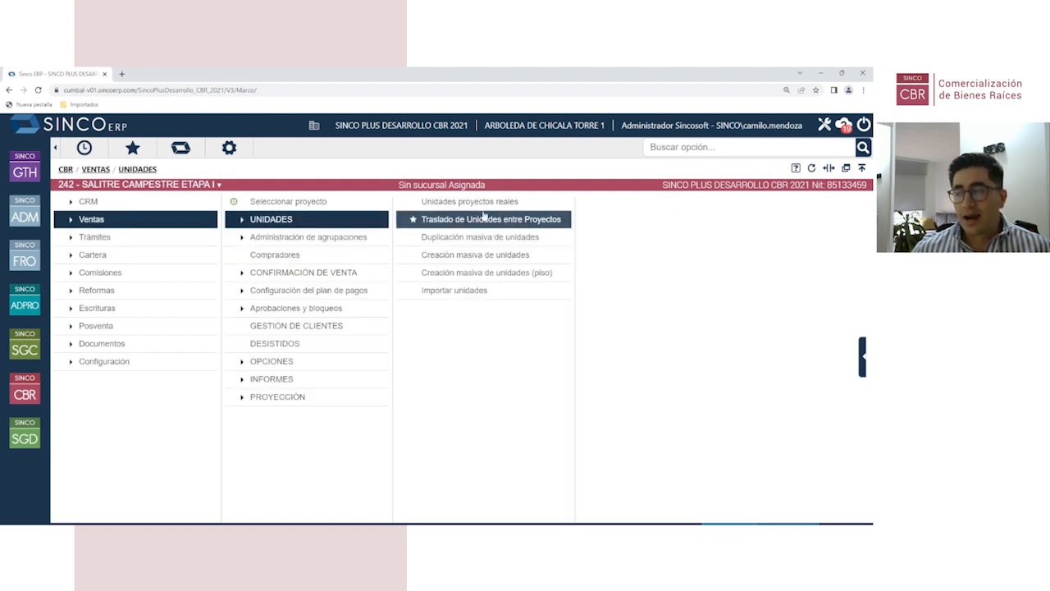
left_click(485, 202)
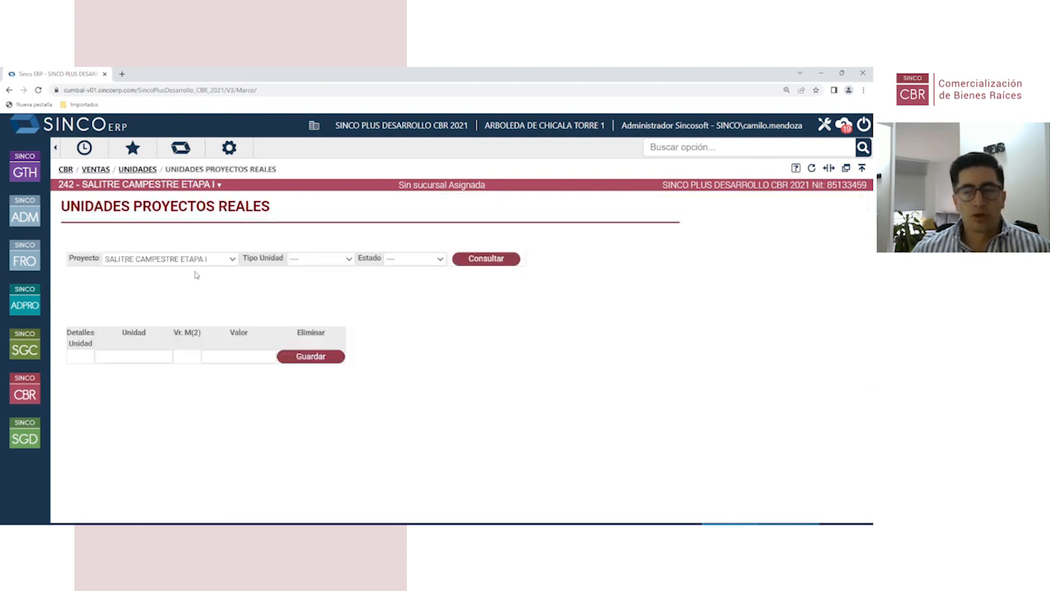
left_click(304, 261)
left_click(308, 290)
left_click(473, 261)
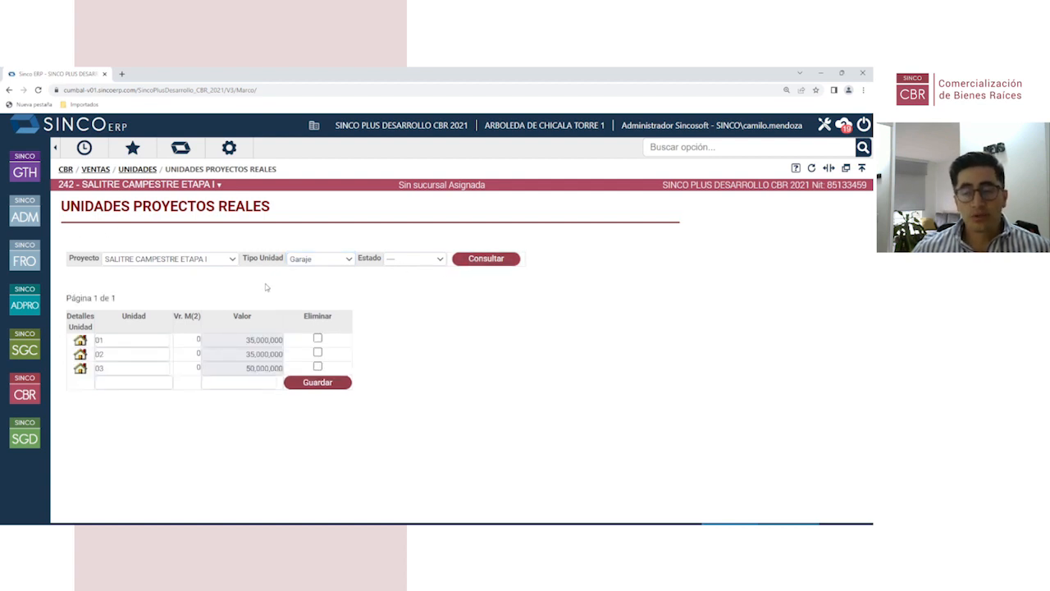
Step: Add garage units 04 at 40,000,000 and 05 at 45,000,000, saving each
left_click(130, 382)
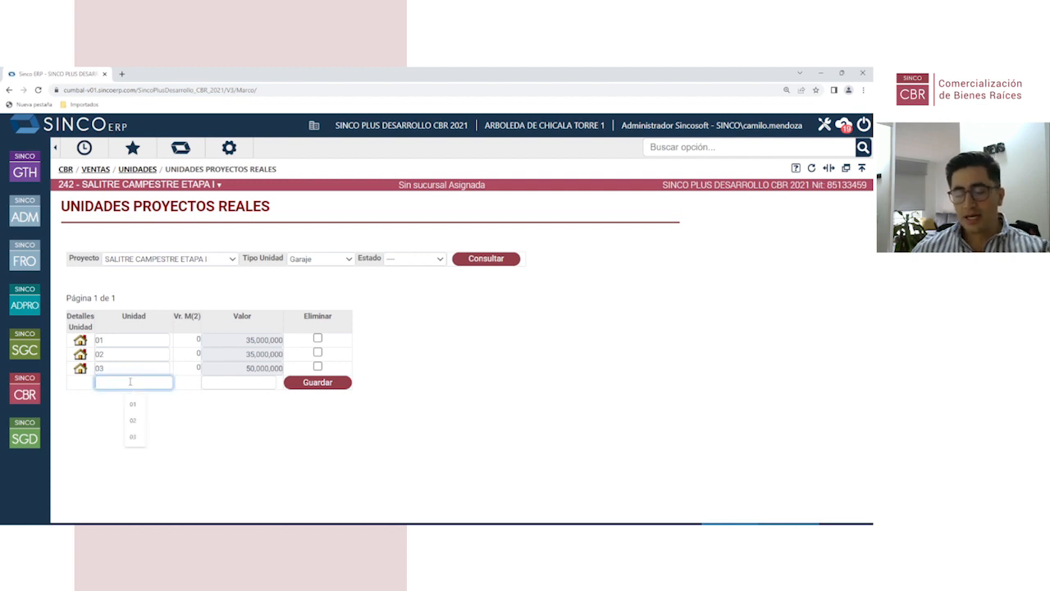
type("04")
left_click(226, 384)
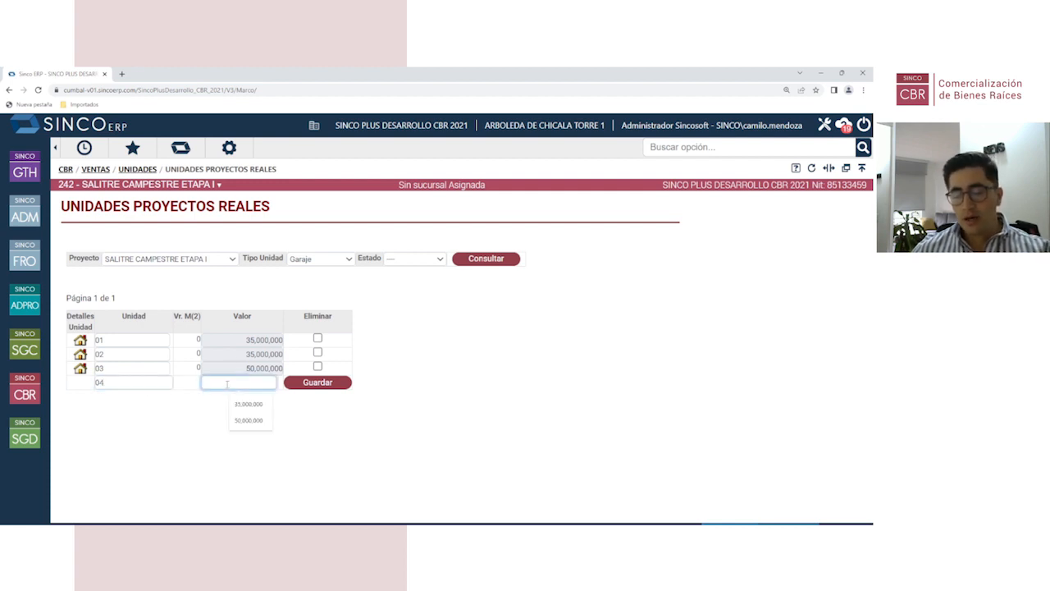
type("4000000")
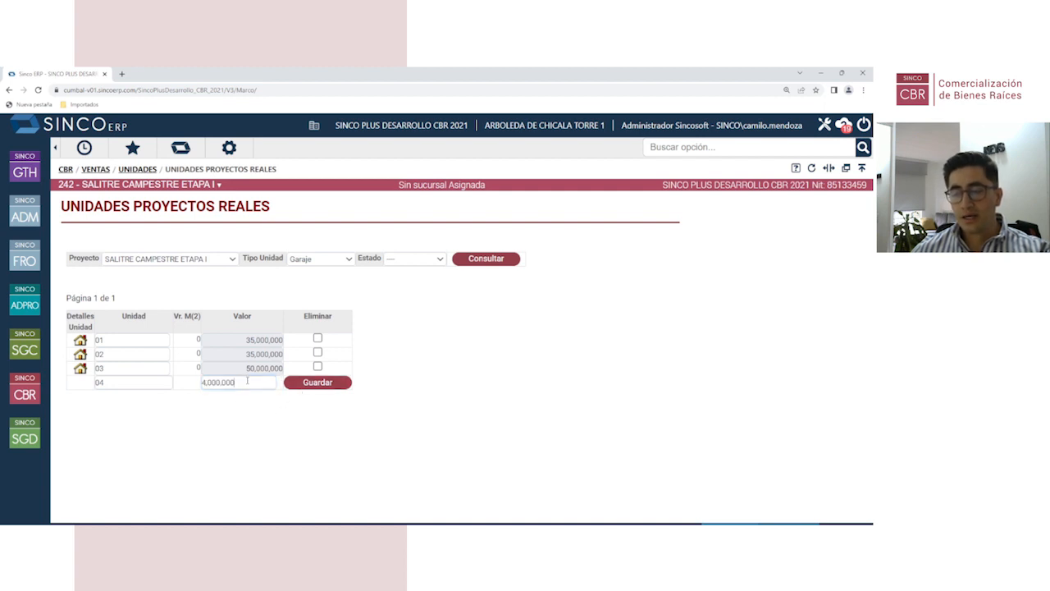
left_click(305, 384)
left_click(107, 395)
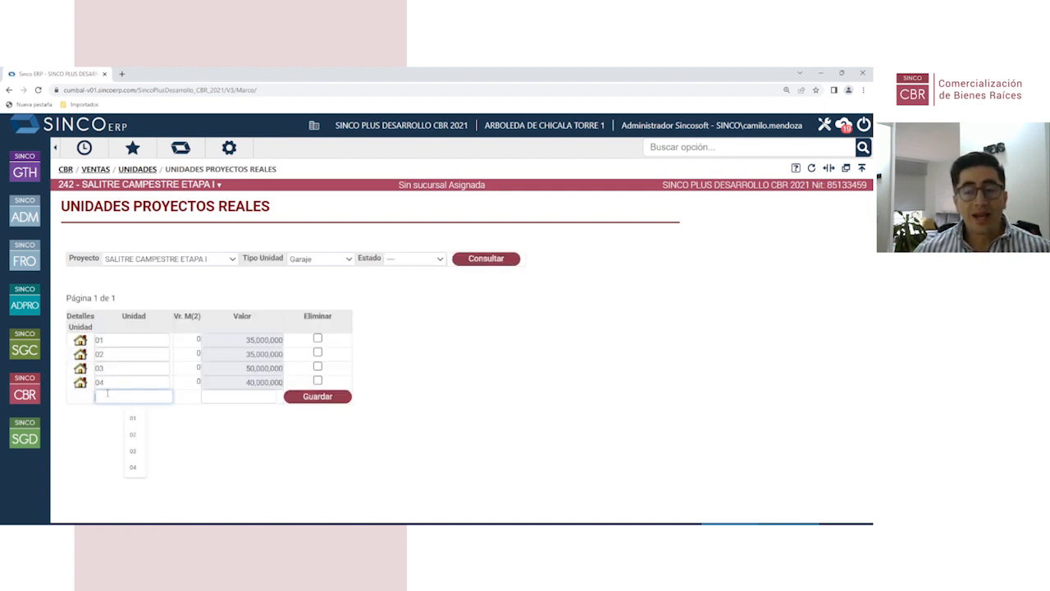
type("05")
left_click(217, 398)
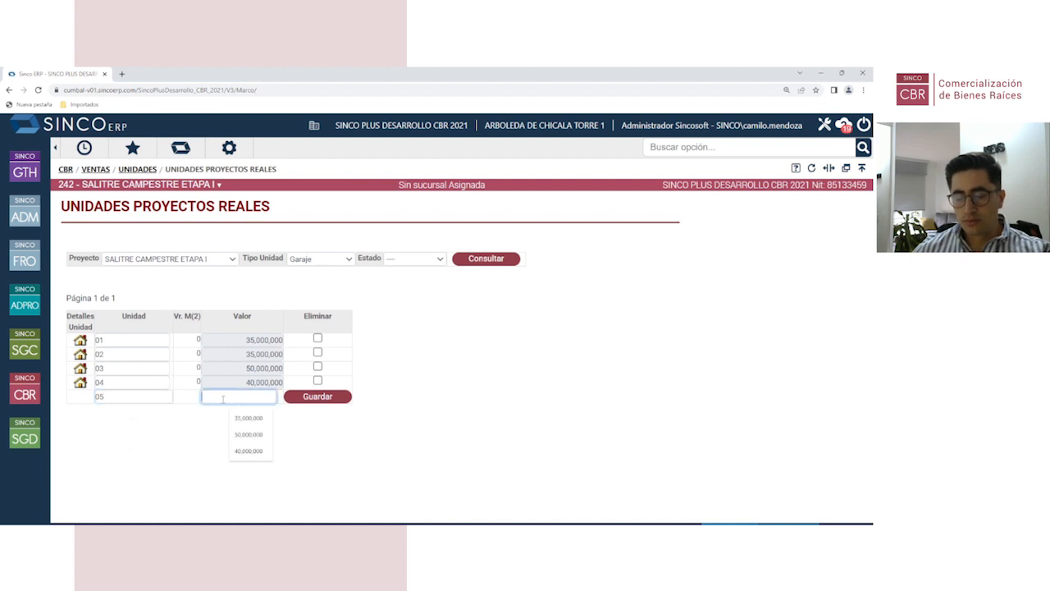
type("45000000")
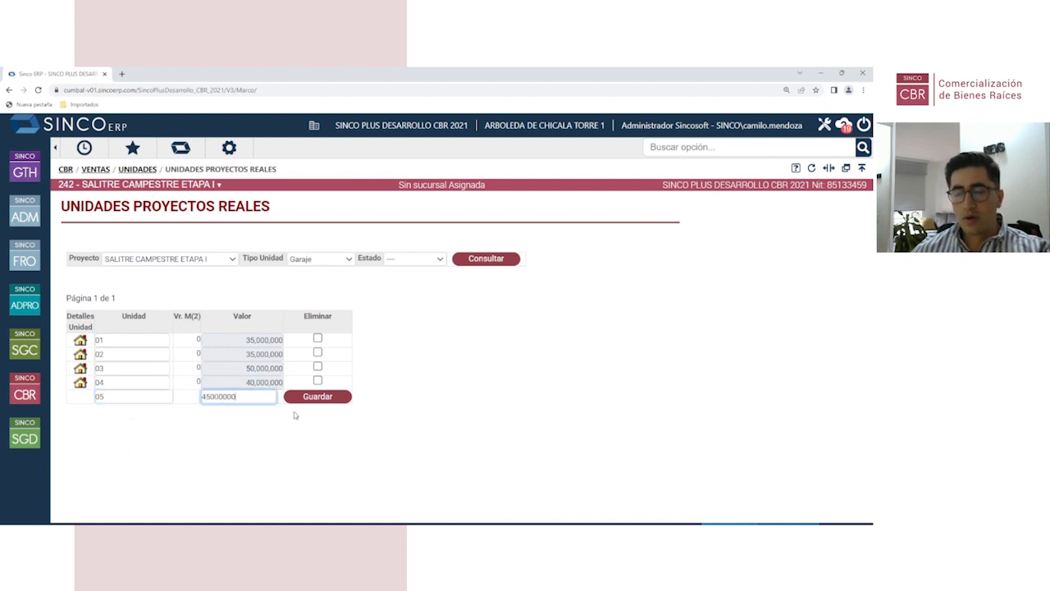
left_click(313, 399)
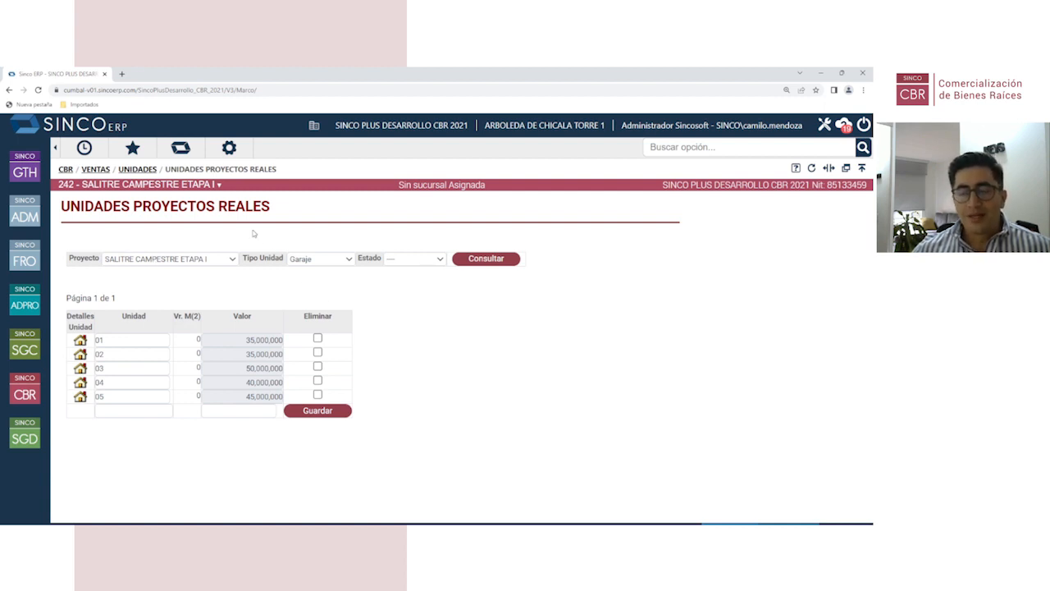
Step: Open Ventas > Administración de agrupaciones > Creación de agrupaciones for Salitre Campestre Etapa I
left_click(24, 394)
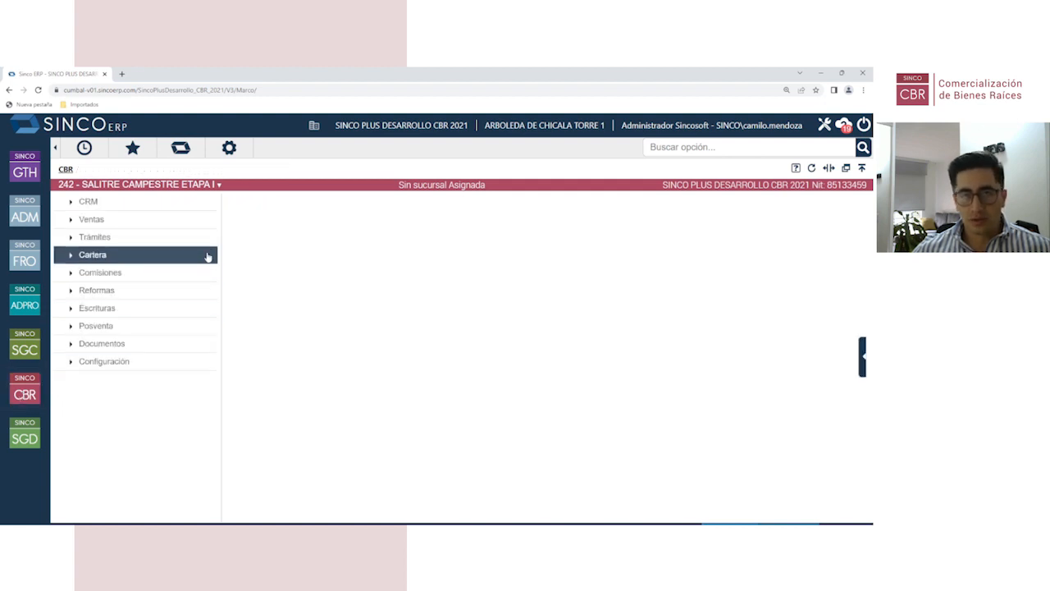
left_click(172, 221)
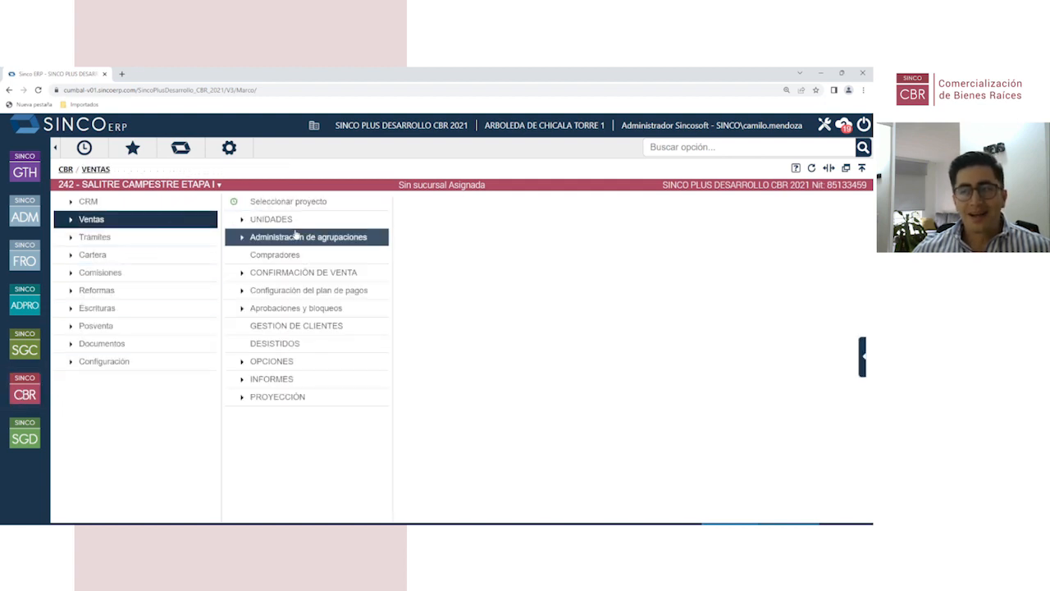
left_click(332, 239)
left_click(457, 202)
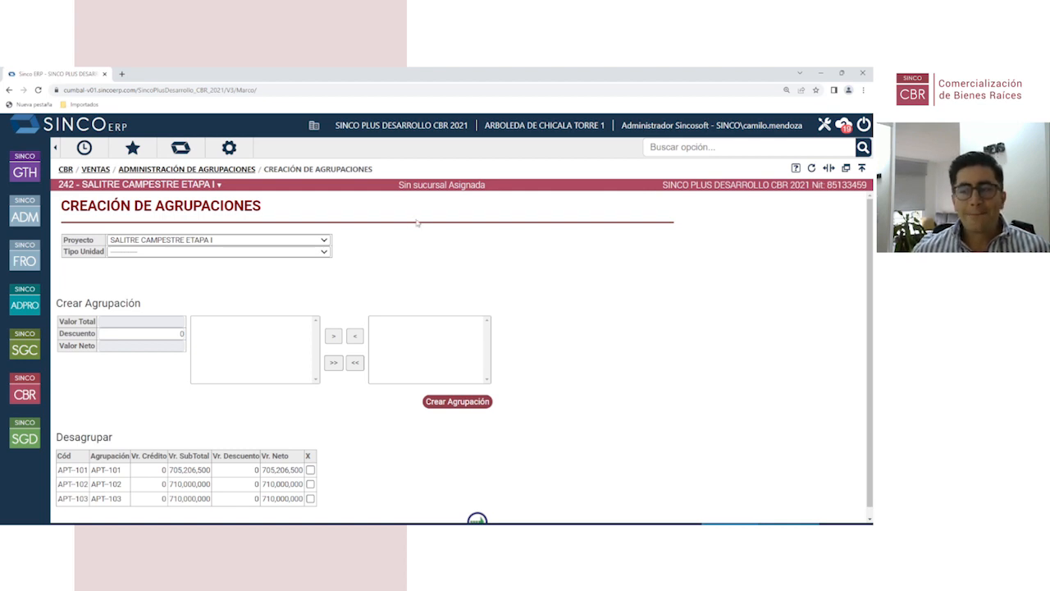
Step: Create a grouping pairing apartment APT-104 with garage GRJ-02
left_click(196, 255)
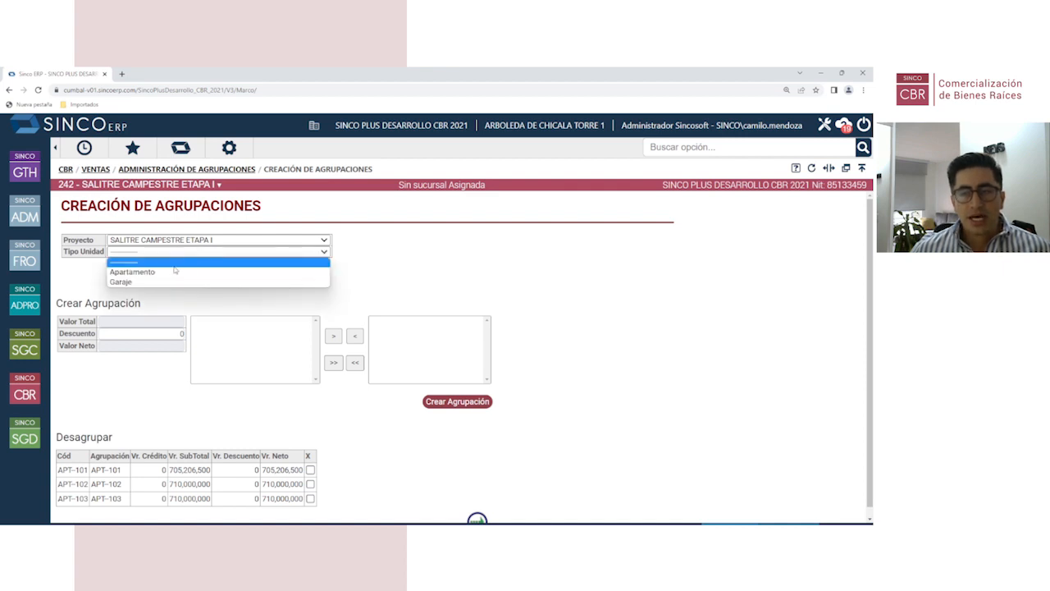
left_click(174, 272)
left_click(231, 321)
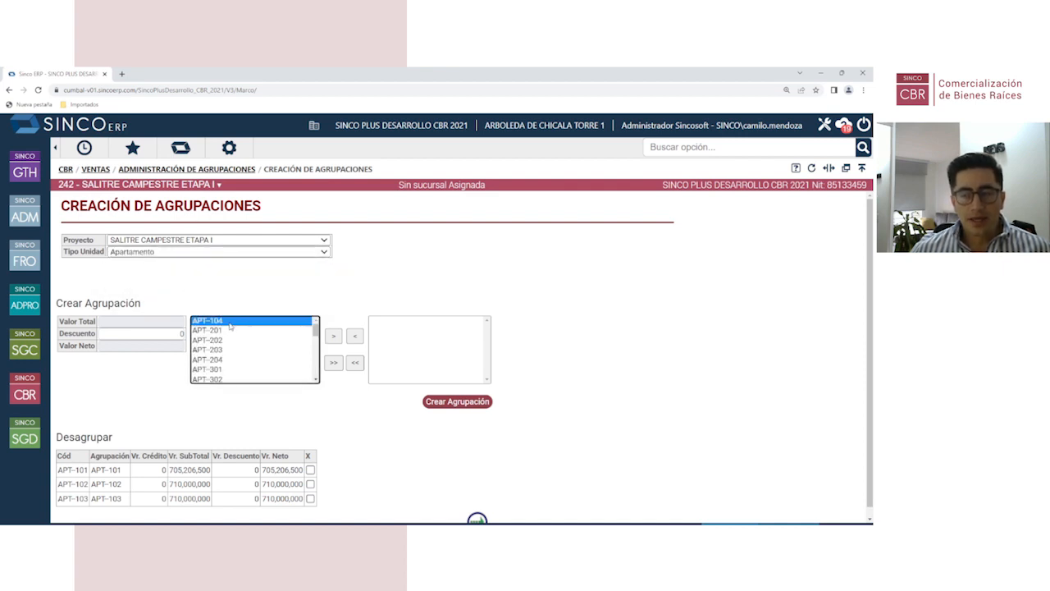
left_click(333, 336)
left_click(181, 252)
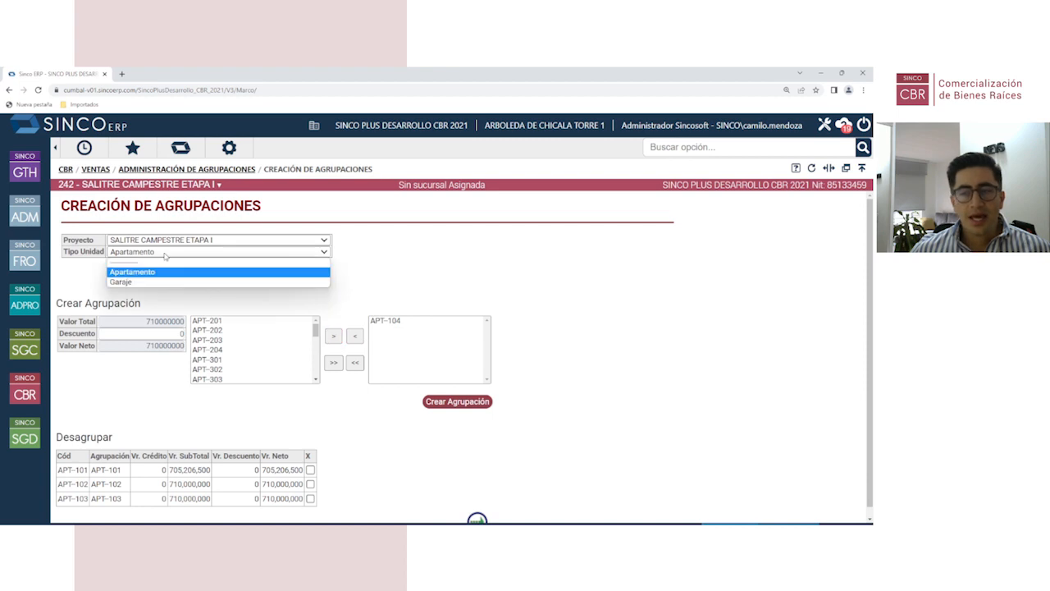
left_click(165, 282)
left_click(208, 332)
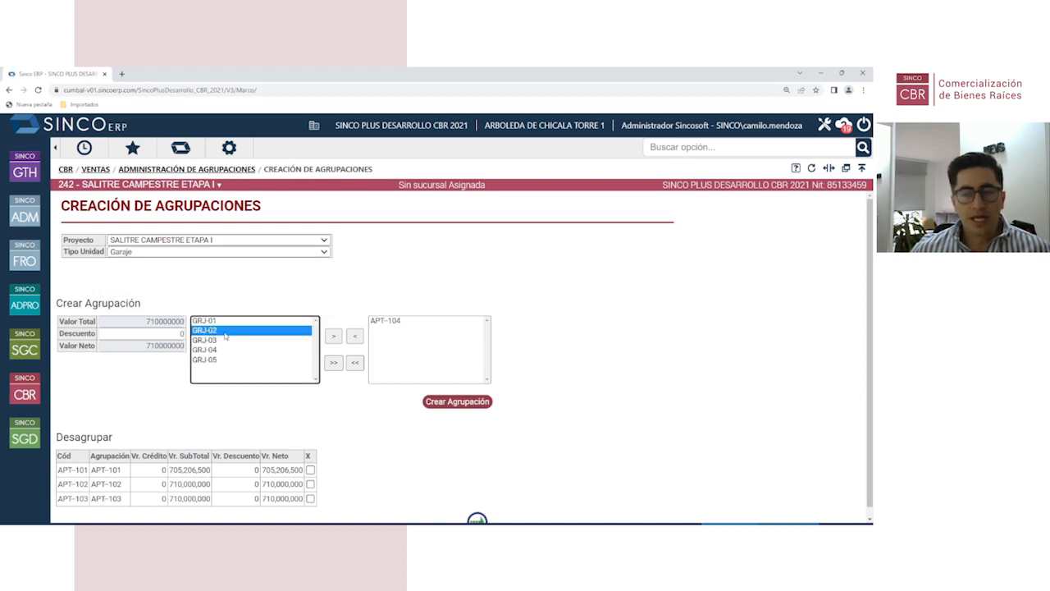
left_click(333, 336)
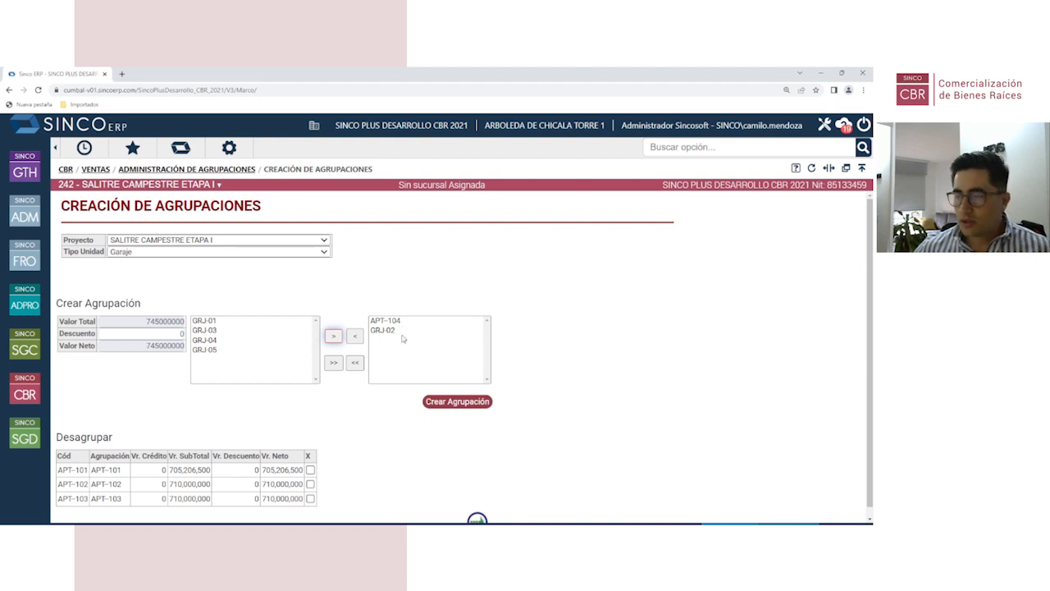
left_click(447, 401)
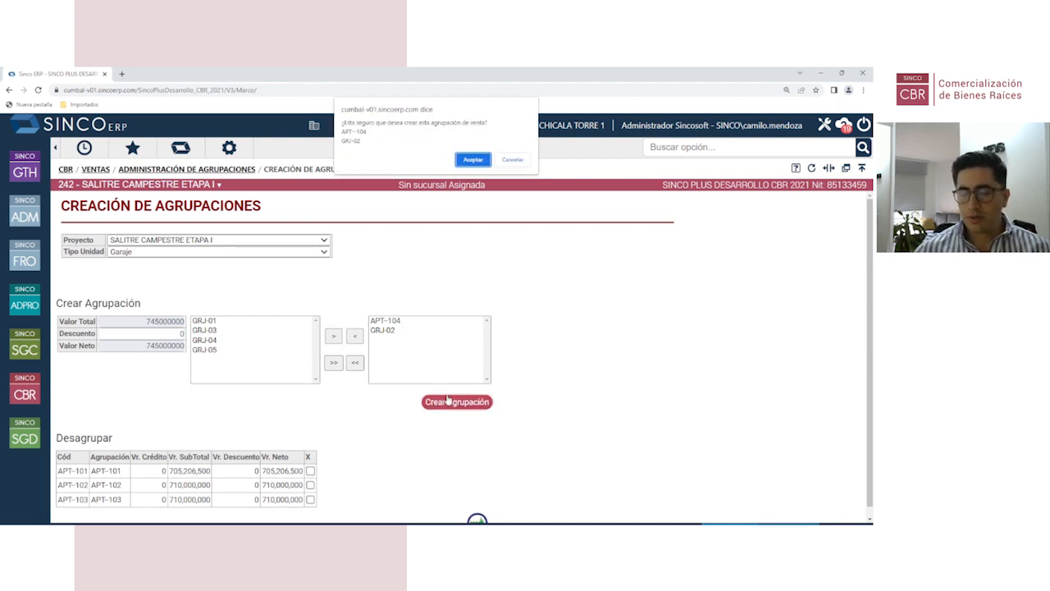
key("Return")
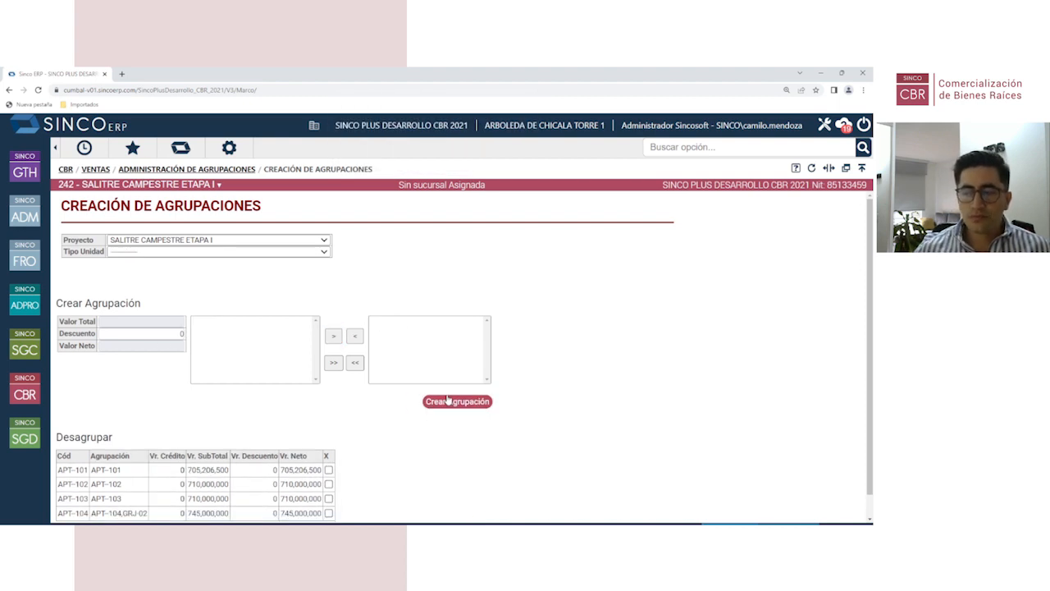
Step: Create a grouping pairing apartment APT-201 with garage GRJ-01
left_click(156, 254)
left_click(156, 276)
left_click(218, 322)
left_click(333, 335)
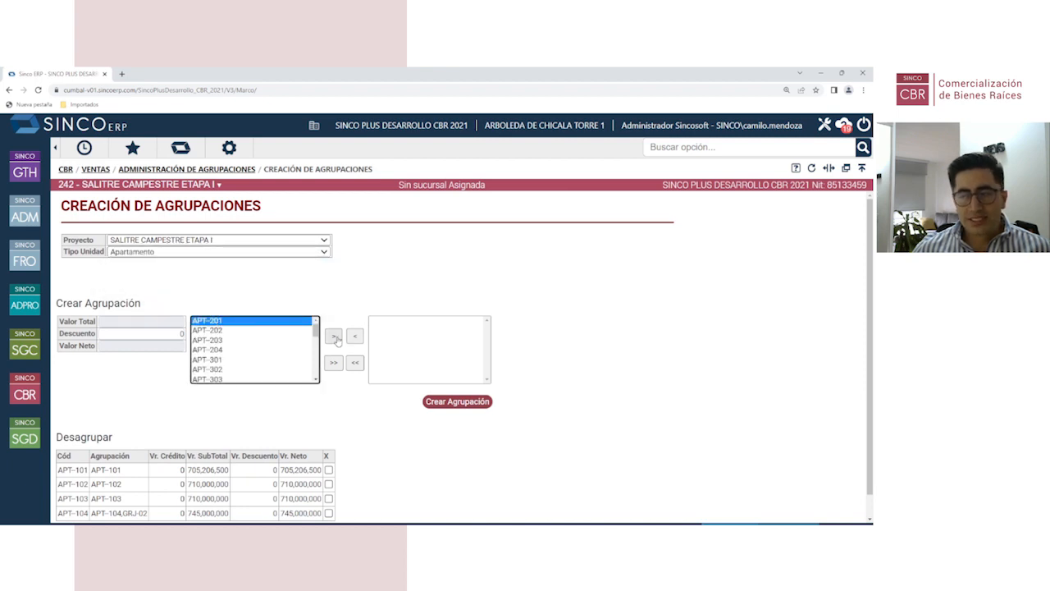
left_click(173, 253)
left_click(156, 283)
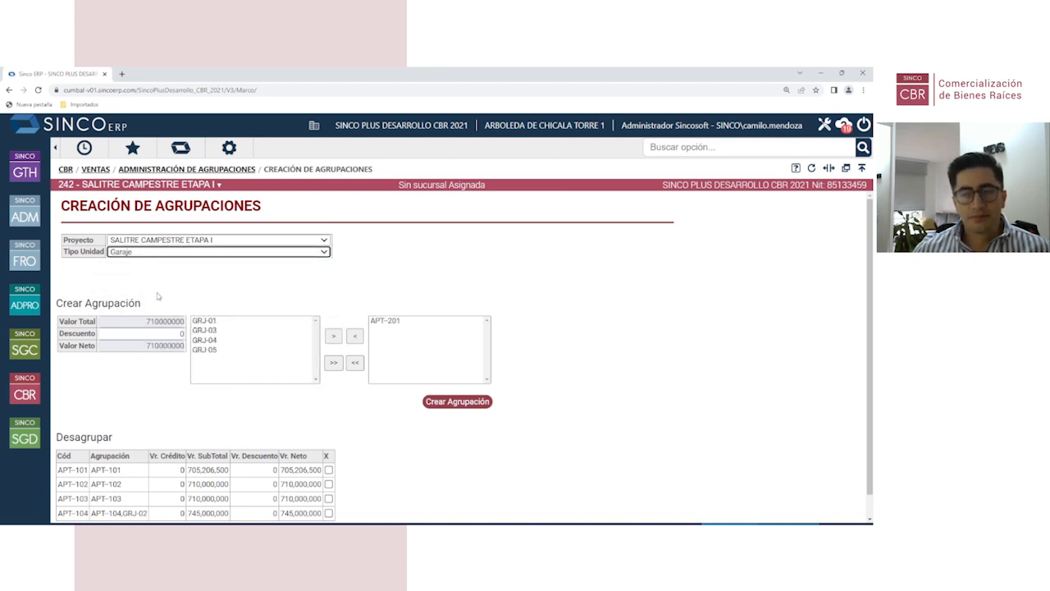
left_click(220, 321)
left_click(333, 338)
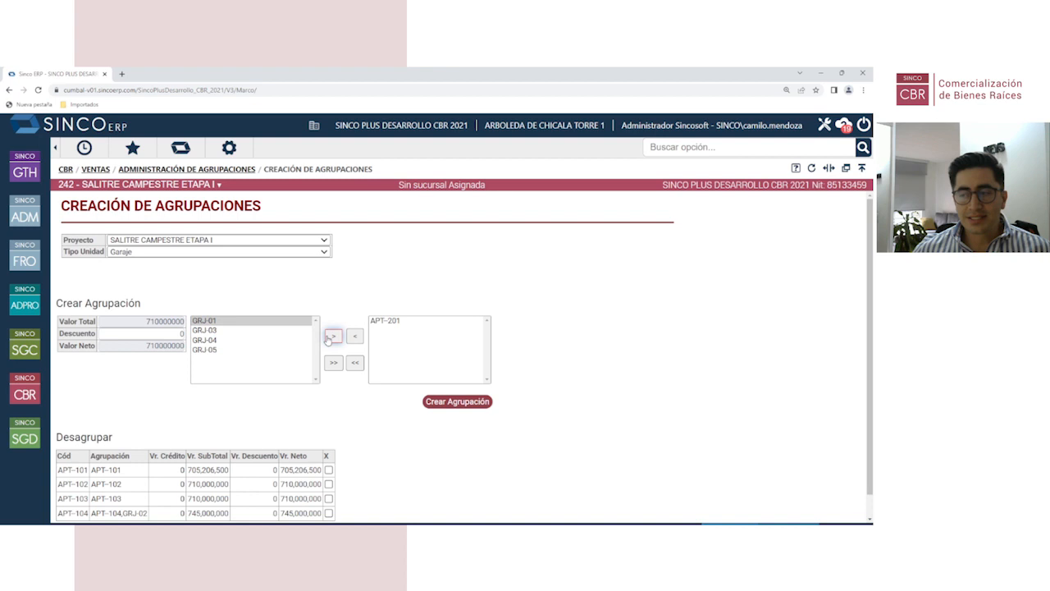
left_click(428, 402)
key("Return")
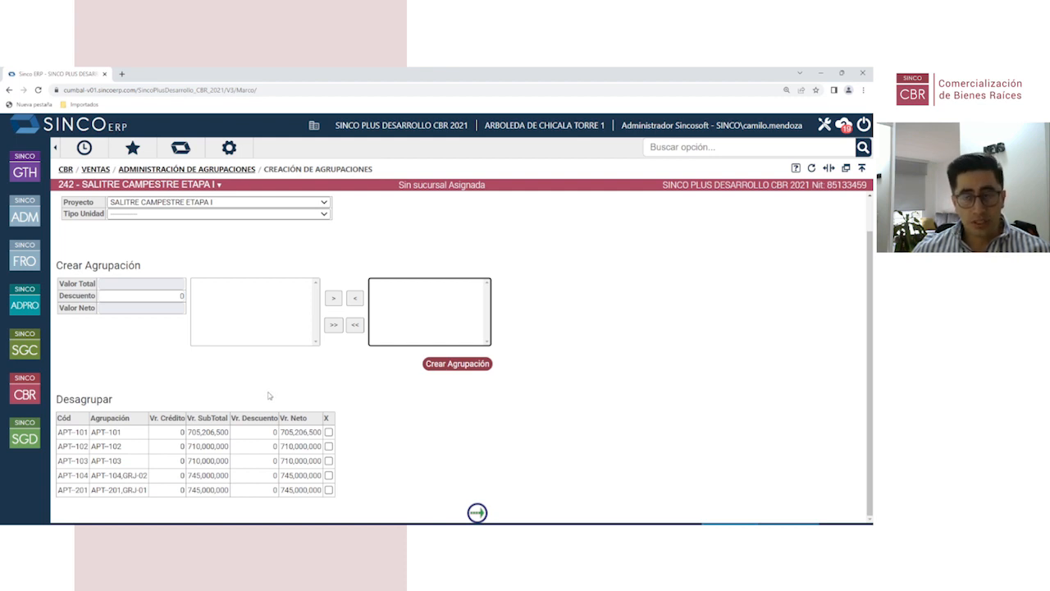
Step: Check the new groupings at 745,000,000 each, clear the unit type filter and return to the CBR menu
scroll(269, 395, "up", 1)
scroll(262, 410, "down", 1)
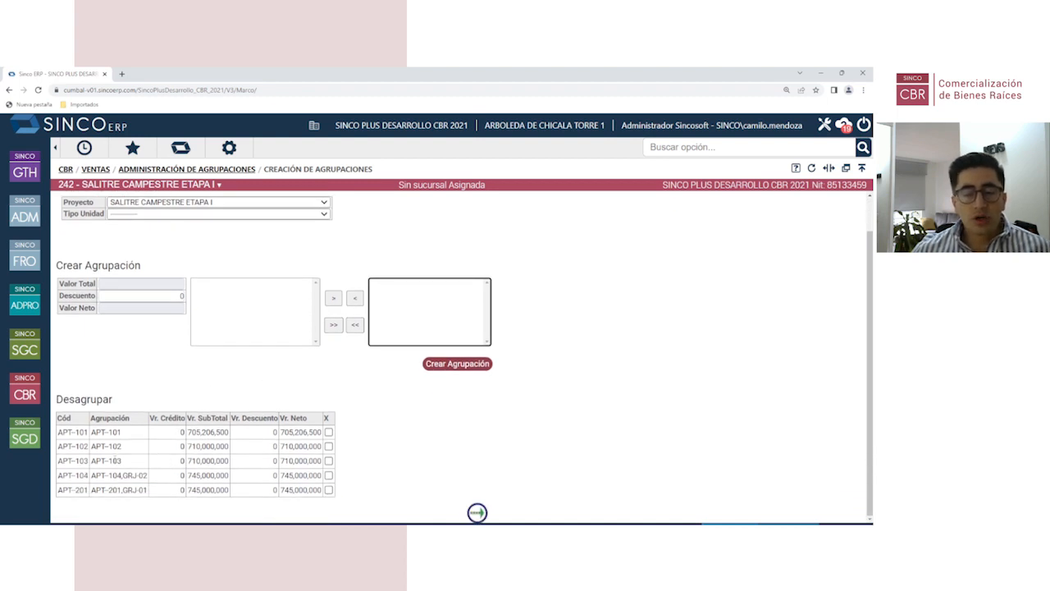
left_click(174, 214)
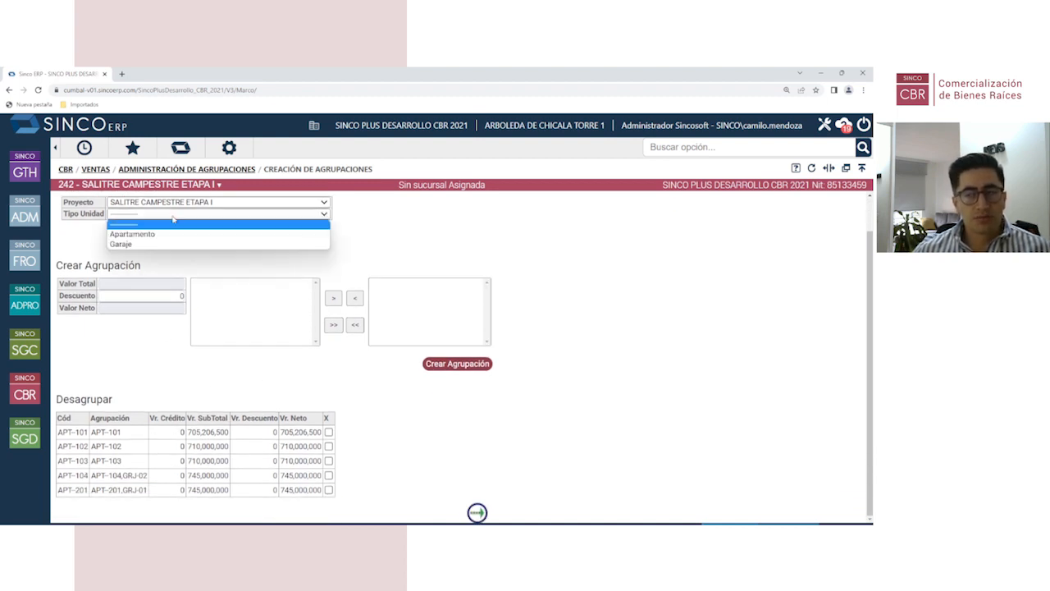
left_click(174, 233)
left_click(195, 215)
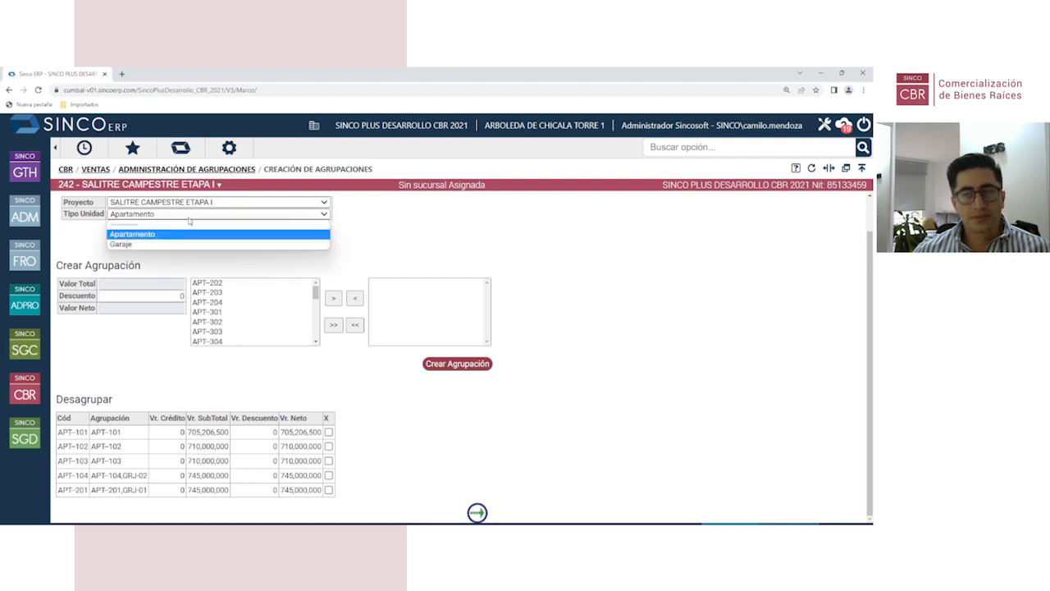
left_click(174, 224)
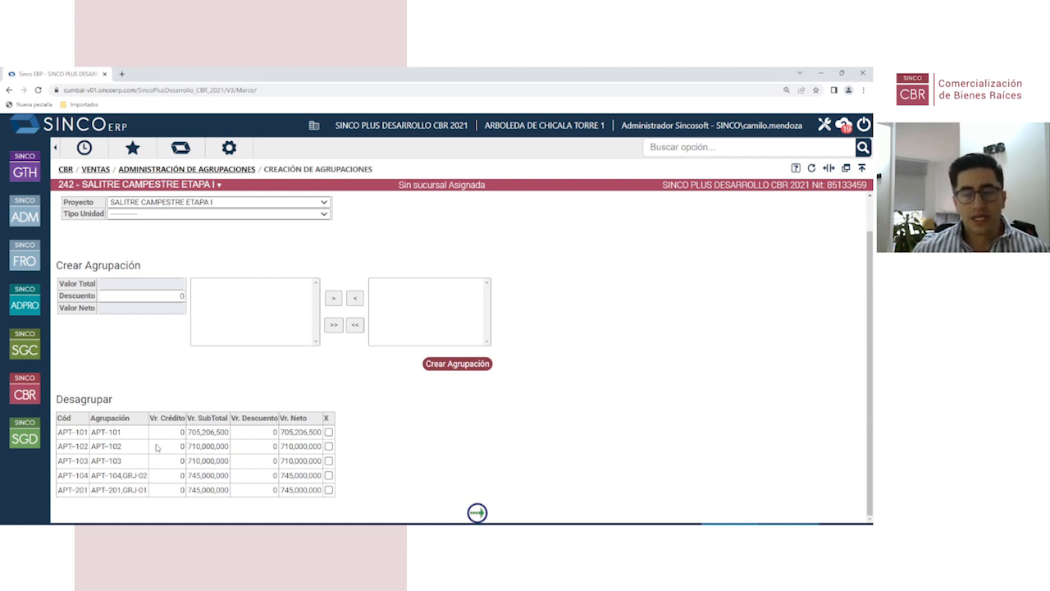
left_click(36, 396)
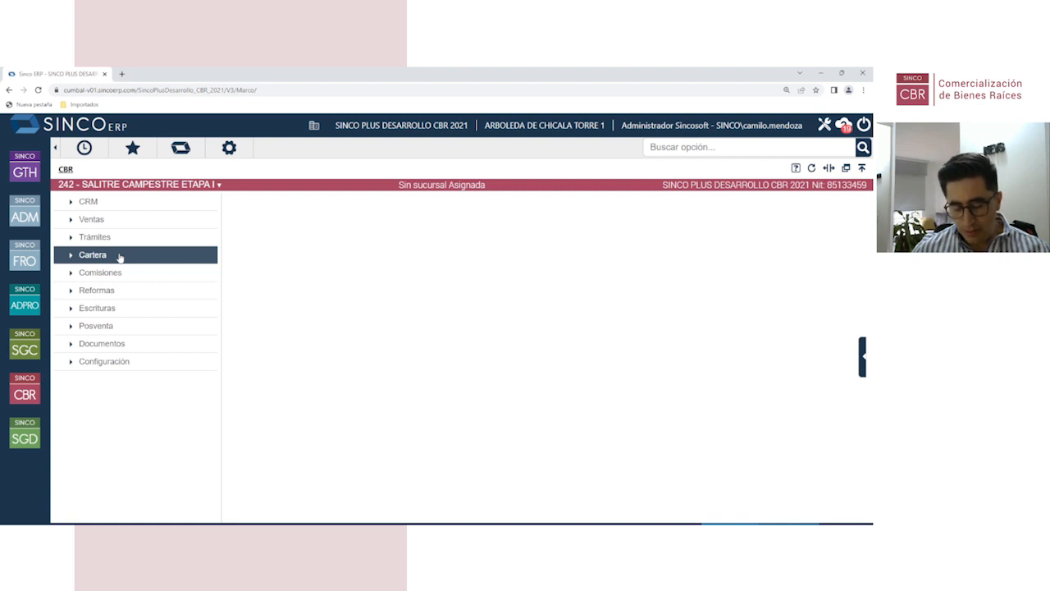
Step: Go to the Tipos Inmuebles property types settings page under unit configuration
left_click(156, 366)
left_click(284, 228)
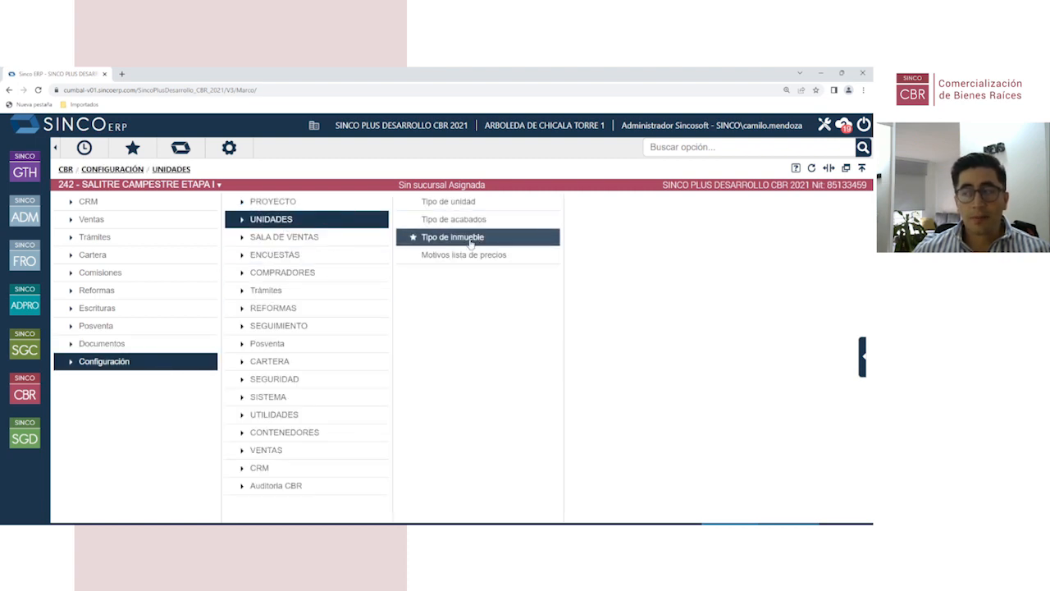
left_click(471, 240)
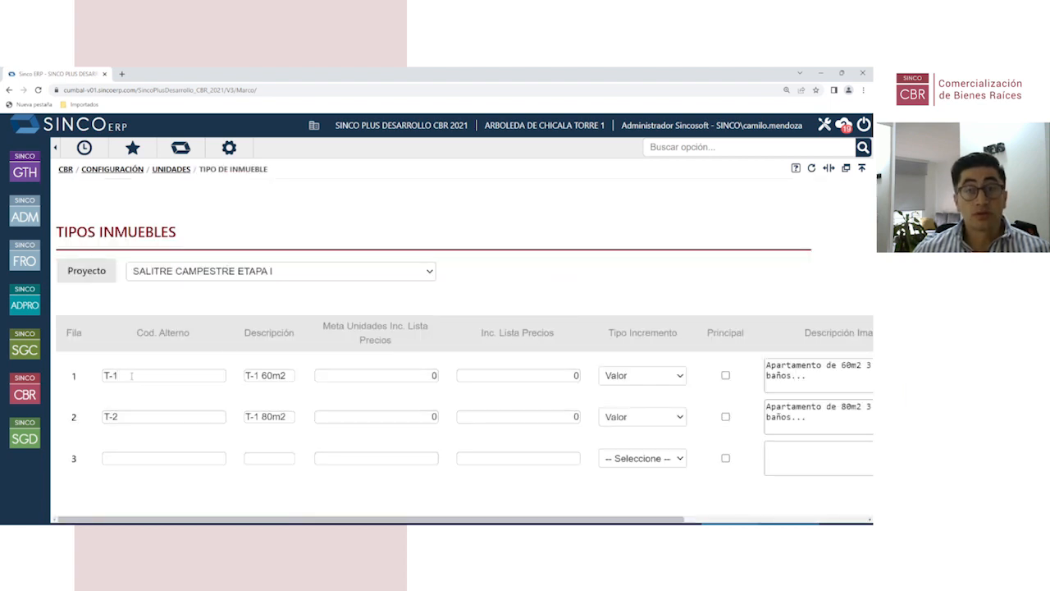
Step: Add '2' before alcobas in T-2's 80m2 quoter description and confirm saving
left_click(182, 417)
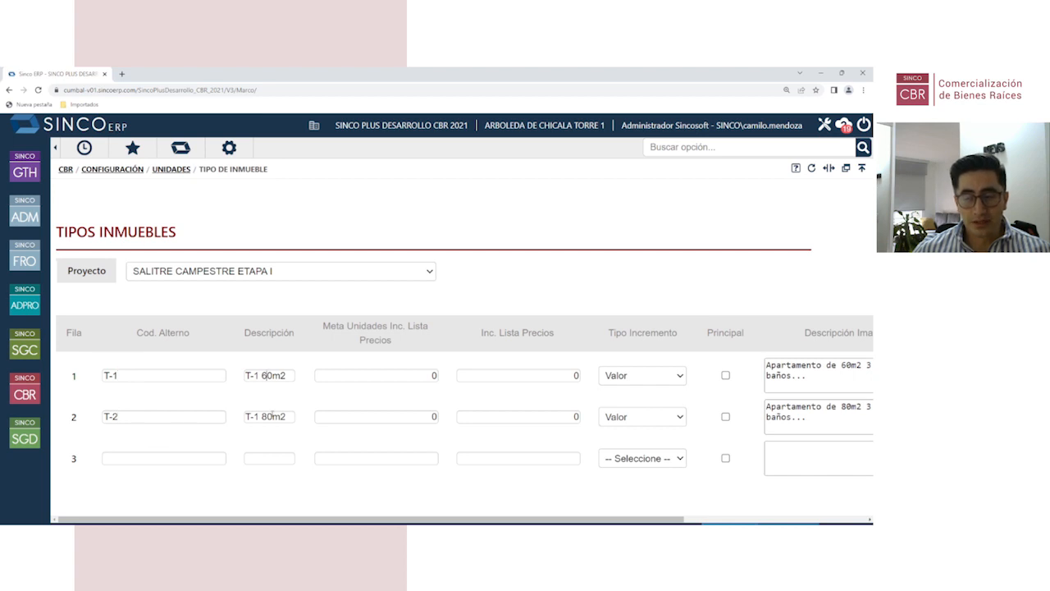
left_click_drag(179, 519, 360, 519)
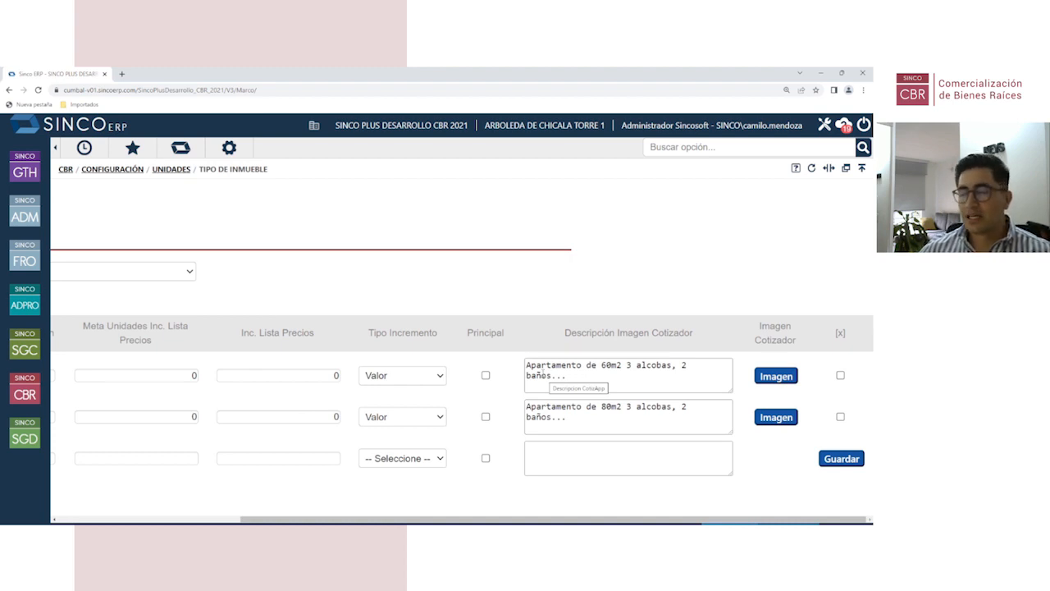
left_click(684, 426)
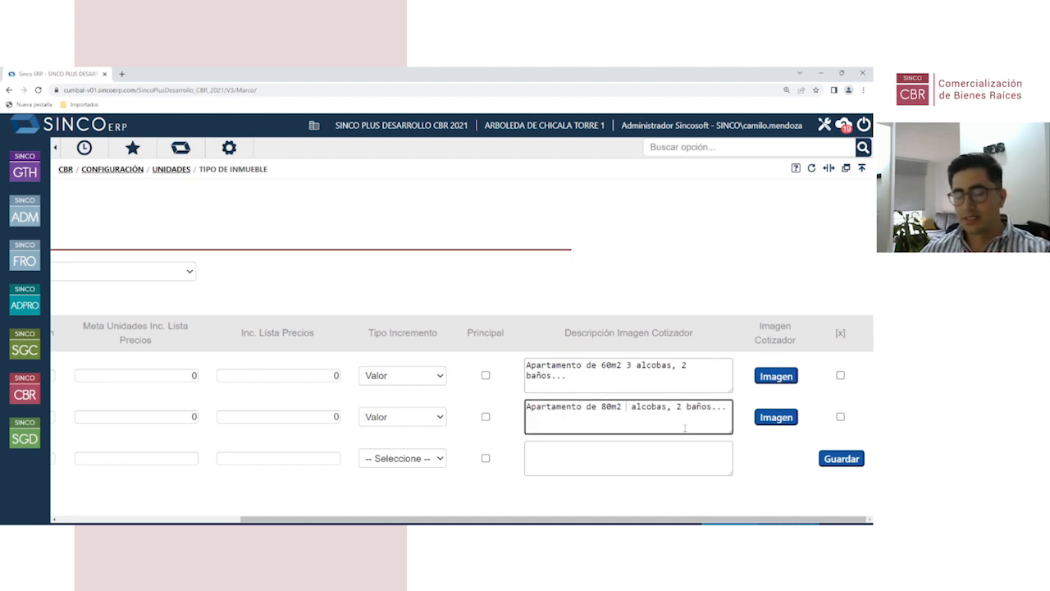
type("2")
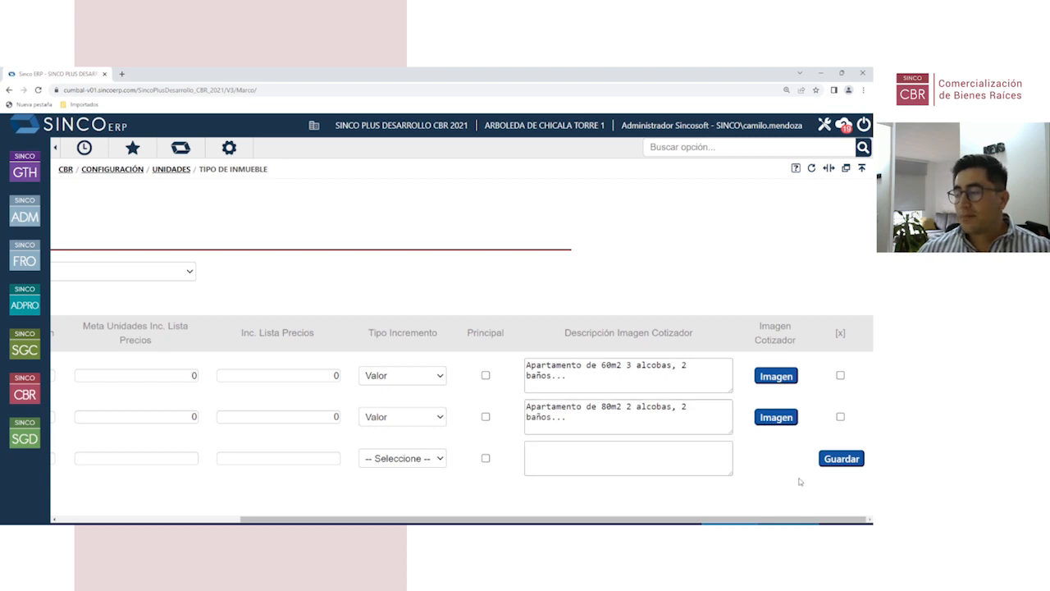
left_click(841, 458)
left_click(443, 448)
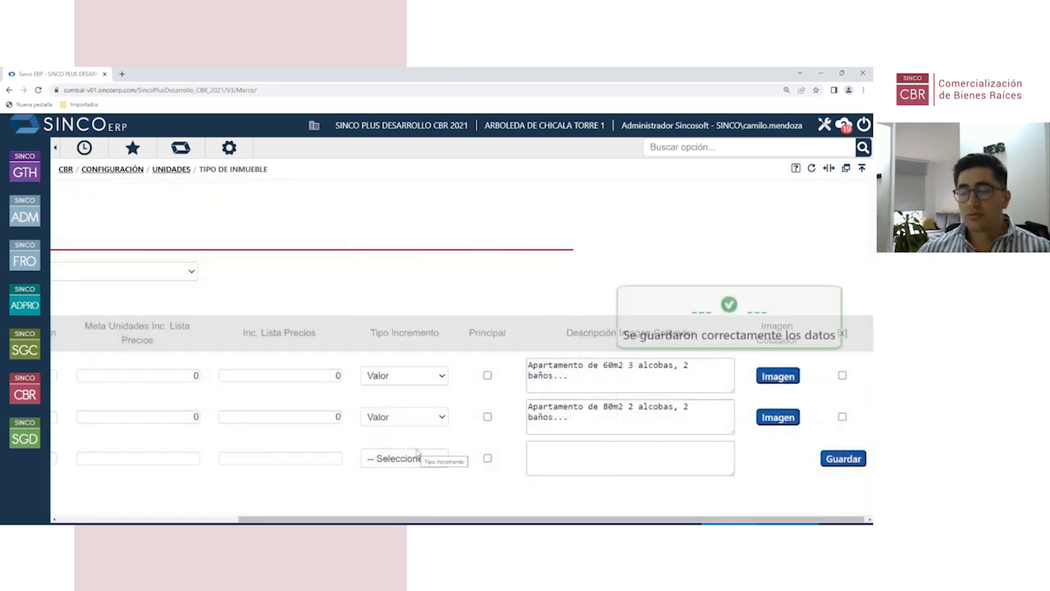
Step: Preview the floor-plan images of the 60m2 and 80m2 property types
left_click(778, 376)
left_click_drag(190, 75, 244, 122)
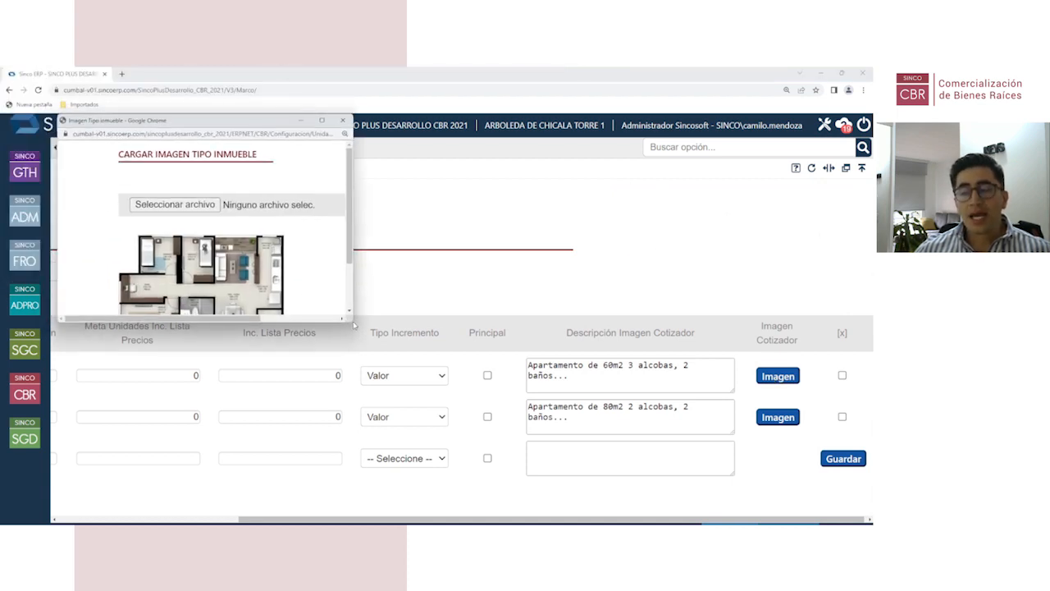
scroll(278, 269, "down", 2)
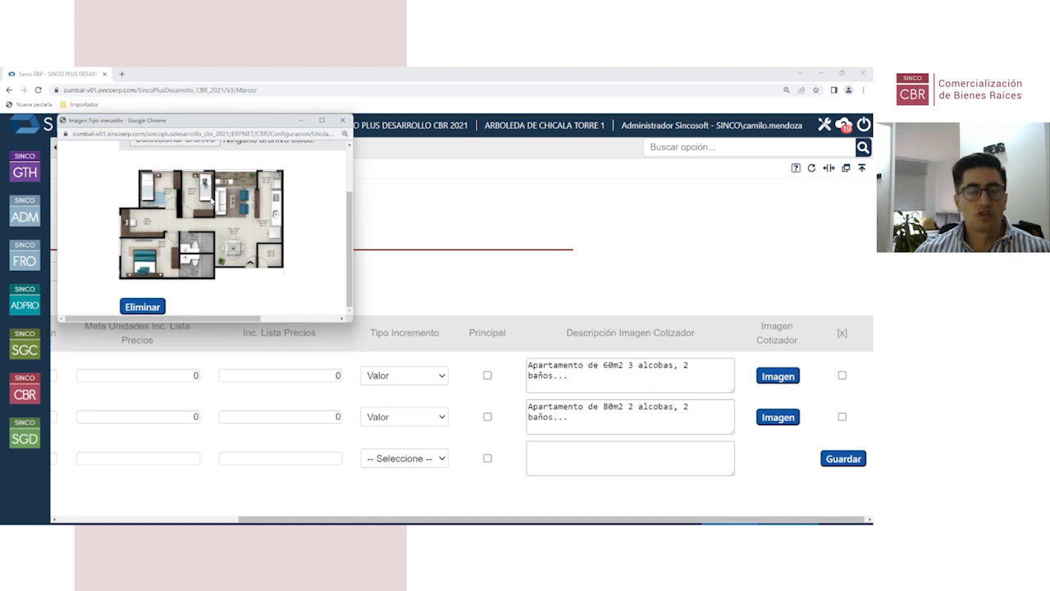
left_click(344, 122)
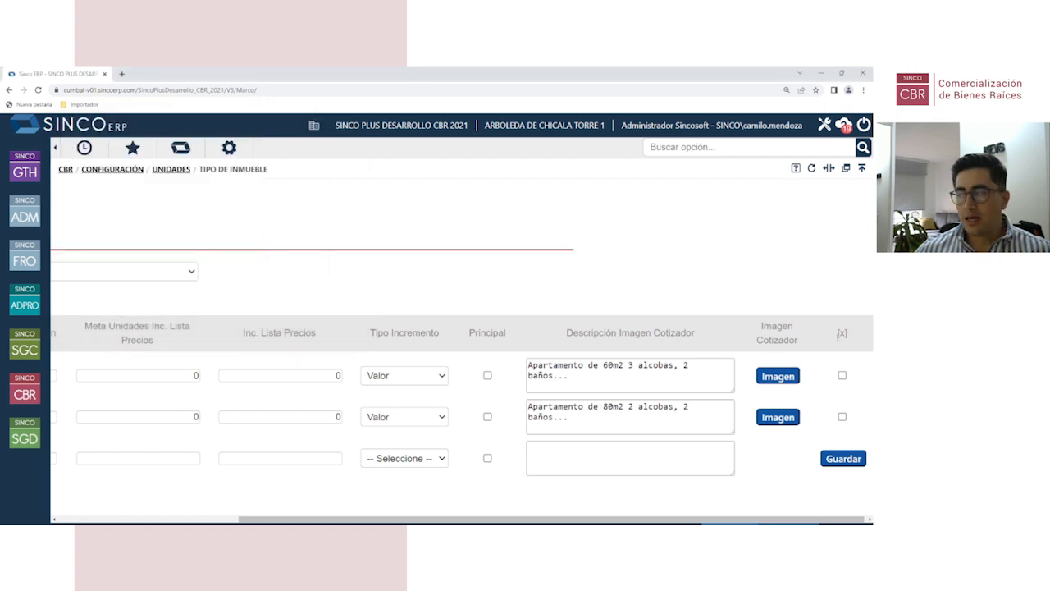
left_click(789, 421)
scroll(251, 228, "down", 2)
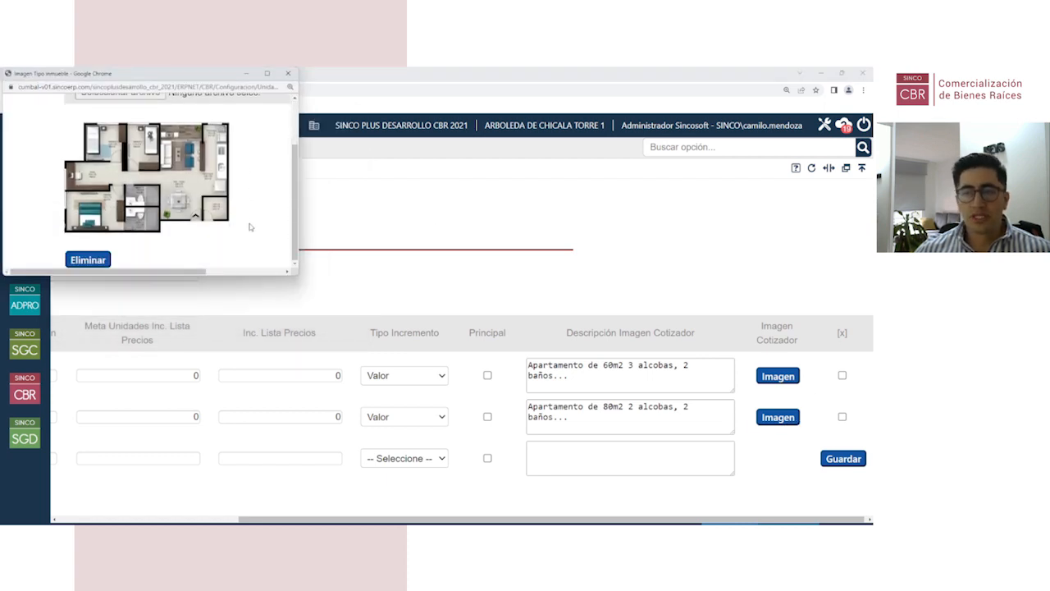
left_click(288, 73)
Step: Save the Salitre Campestre Etapa I property types again, confirming with SI
left_click(842, 458)
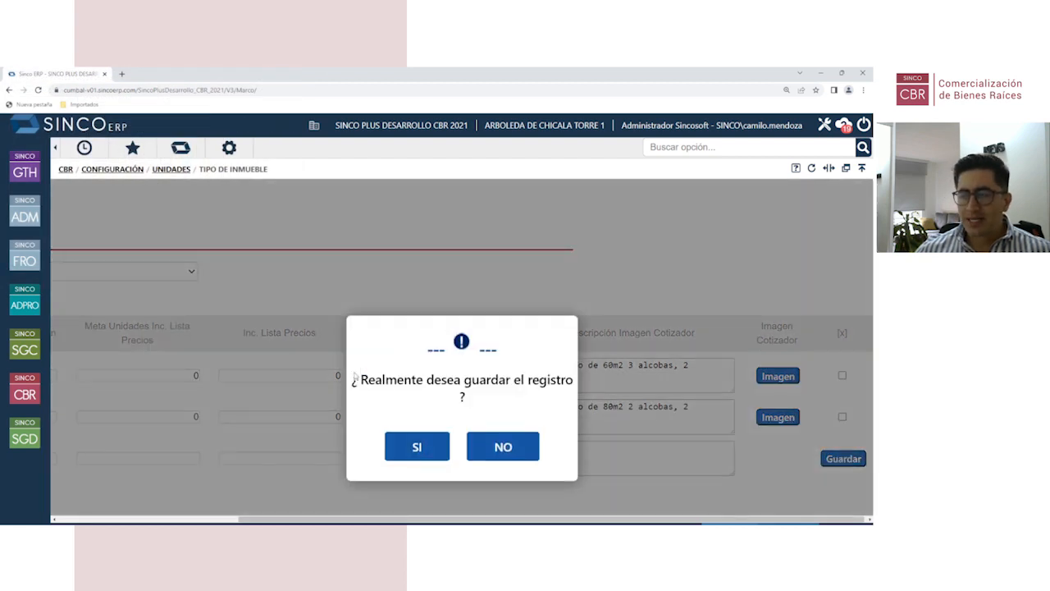
left_click(430, 444)
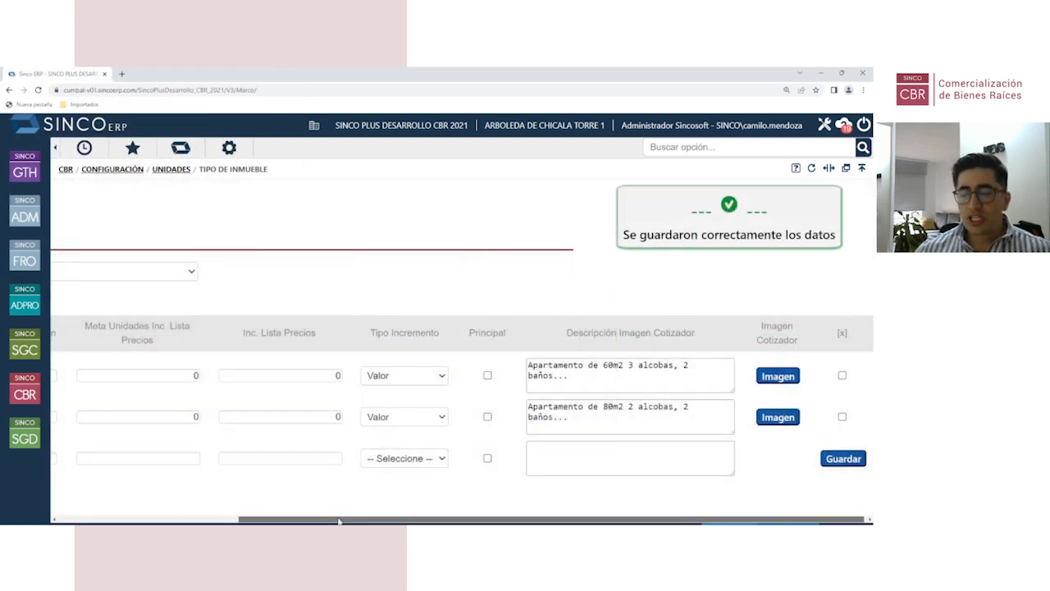
scroll(134, 503, "left", 5)
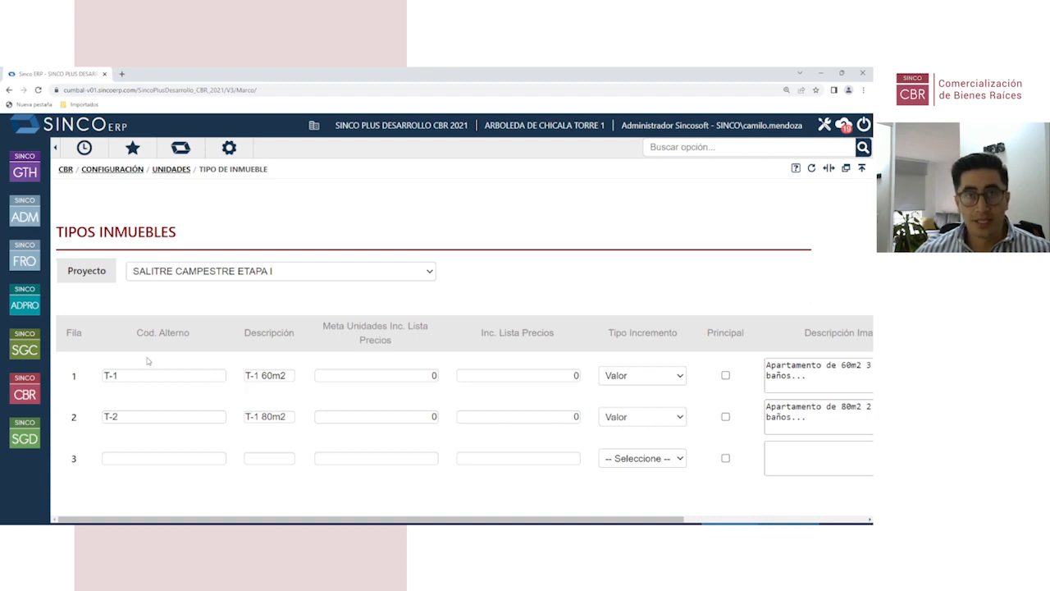
Step: Open Ventas > Unidades > Unidades proyectos reales from the CBR menu
left_click(24, 395)
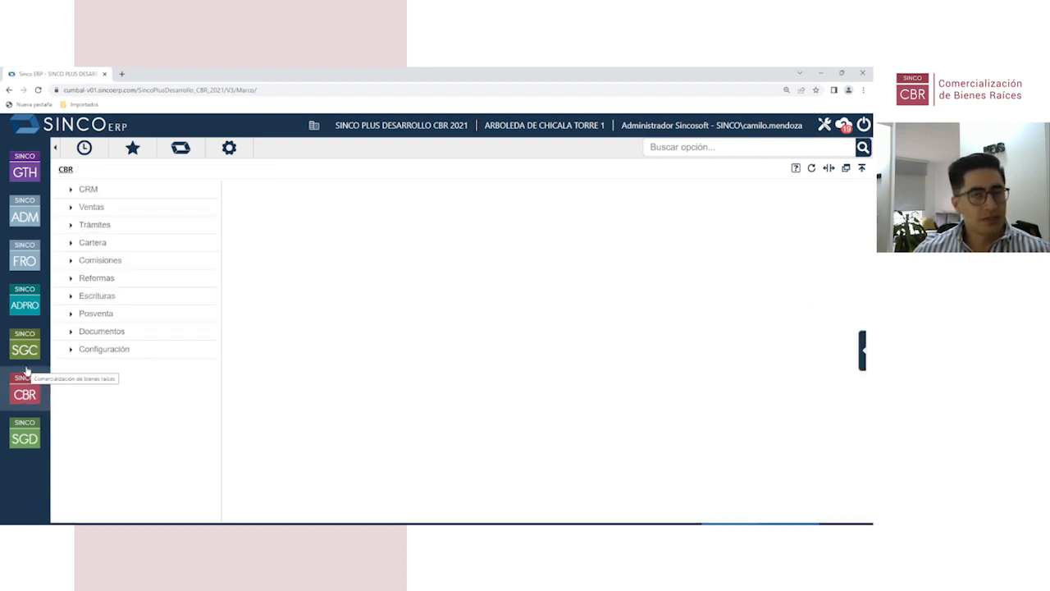
left_click(104, 211)
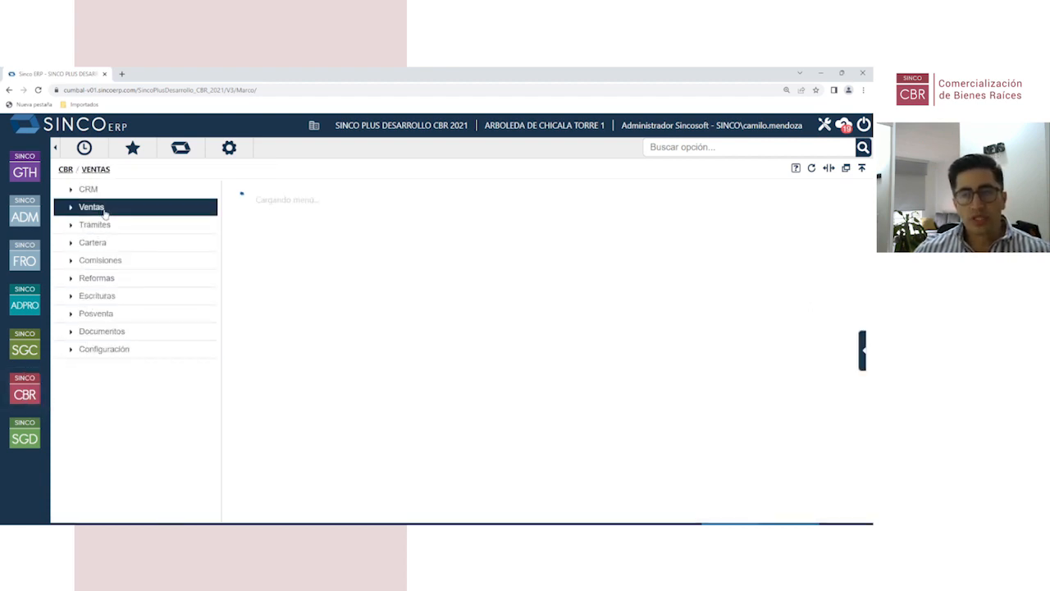
left_click(341, 211)
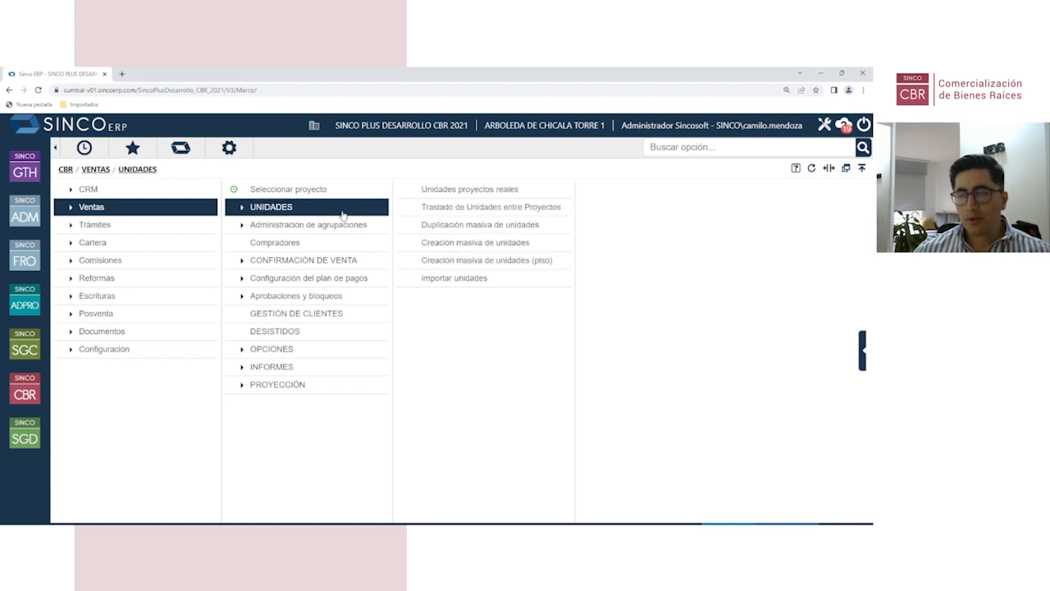
left_click(458, 191)
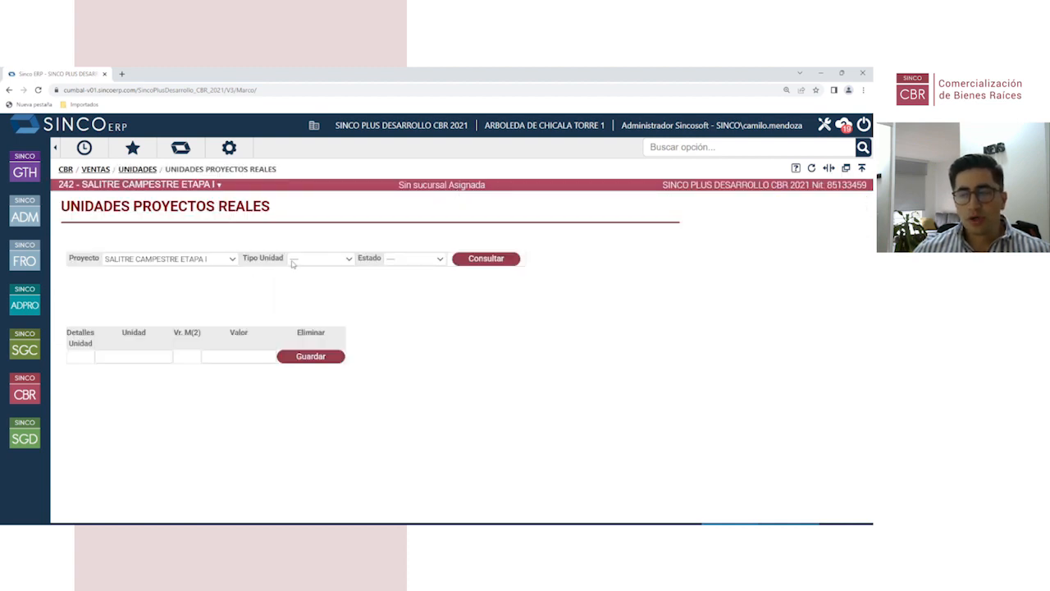
Step: Filter units by Tipo Unidad Apartamento and review the listed prices and values
left_click(295, 261)
left_click(312, 280)
left_click(497, 268)
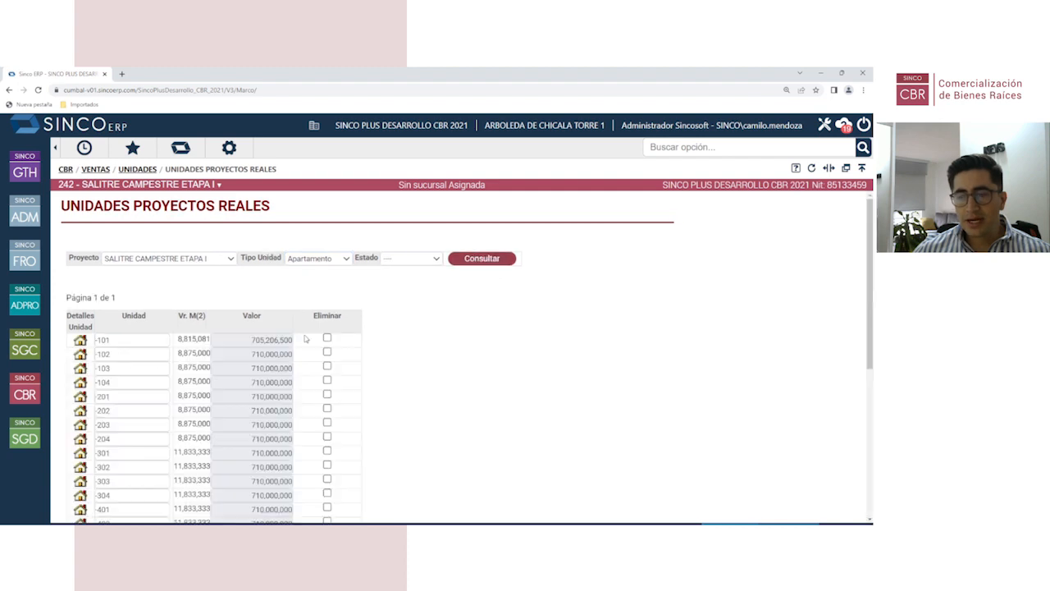
scroll(136, 343, "down", 1)
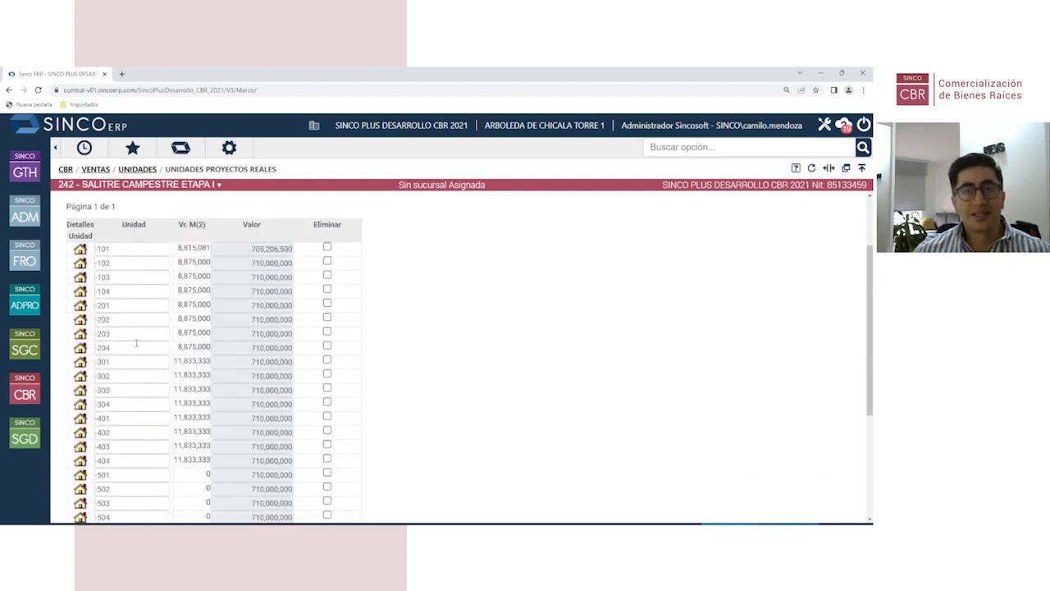
scroll(137, 343, "down", 1)
scroll(151, 346, "up", 2)
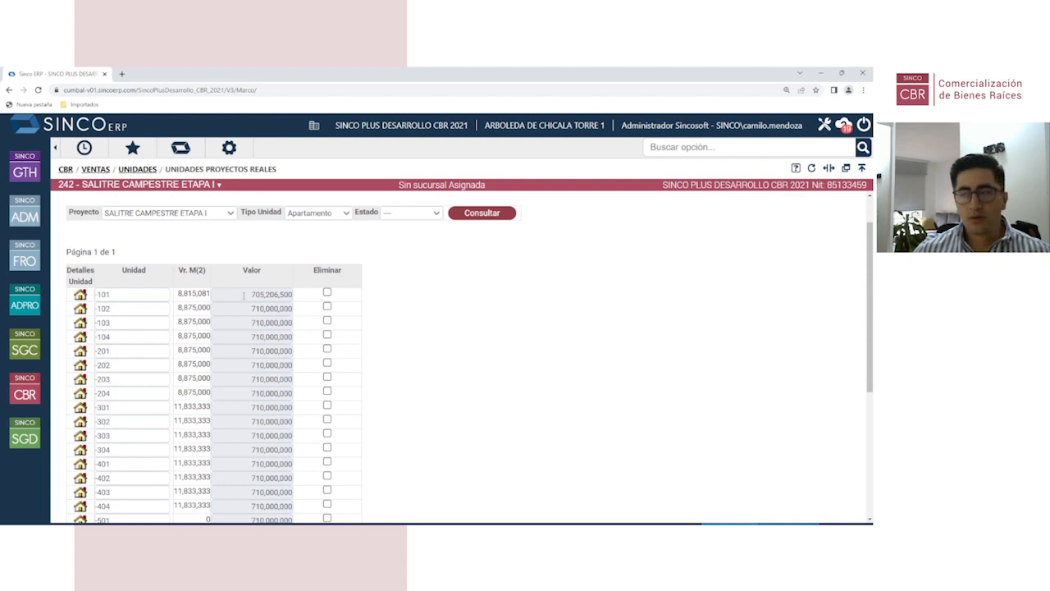
scroll(157, 300, "down", 1)
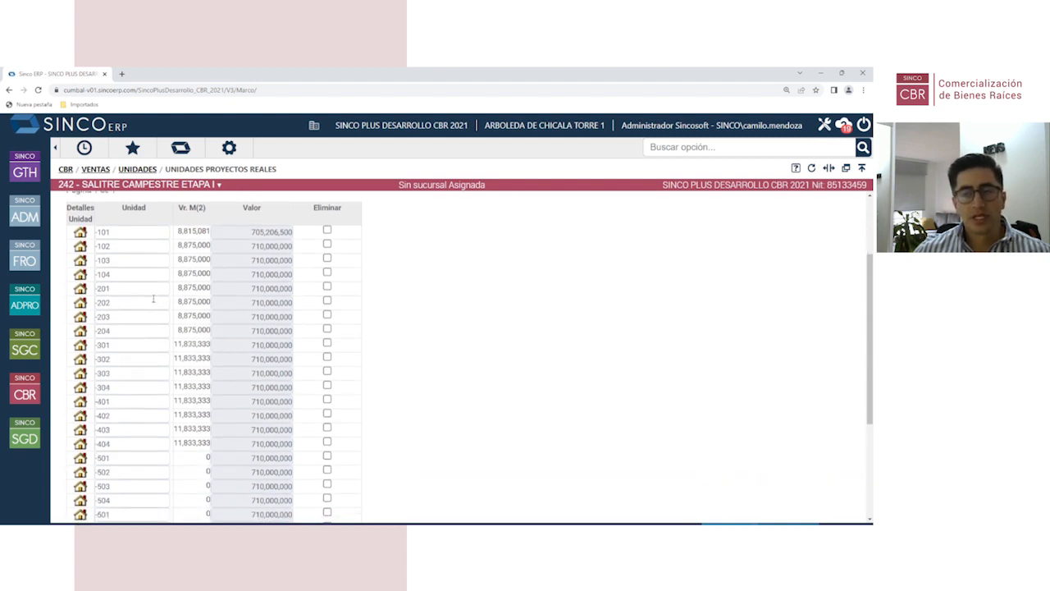
scroll(137, 279, "down", 1)
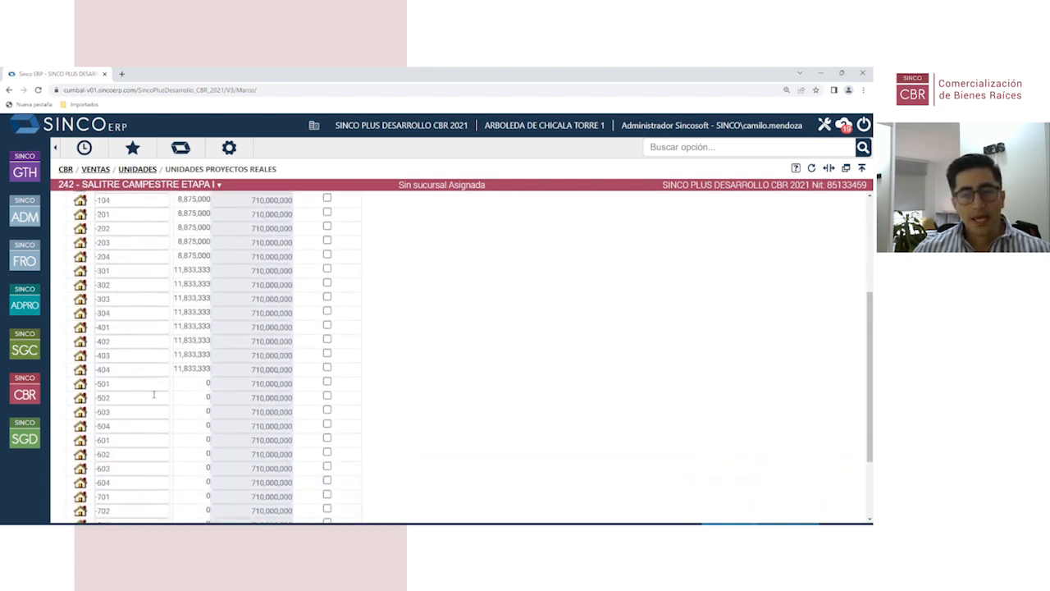
Step: Set apartment -501's Tipo Inmueble to T-1 80m2 and close its unit details
left_click(80, 384)
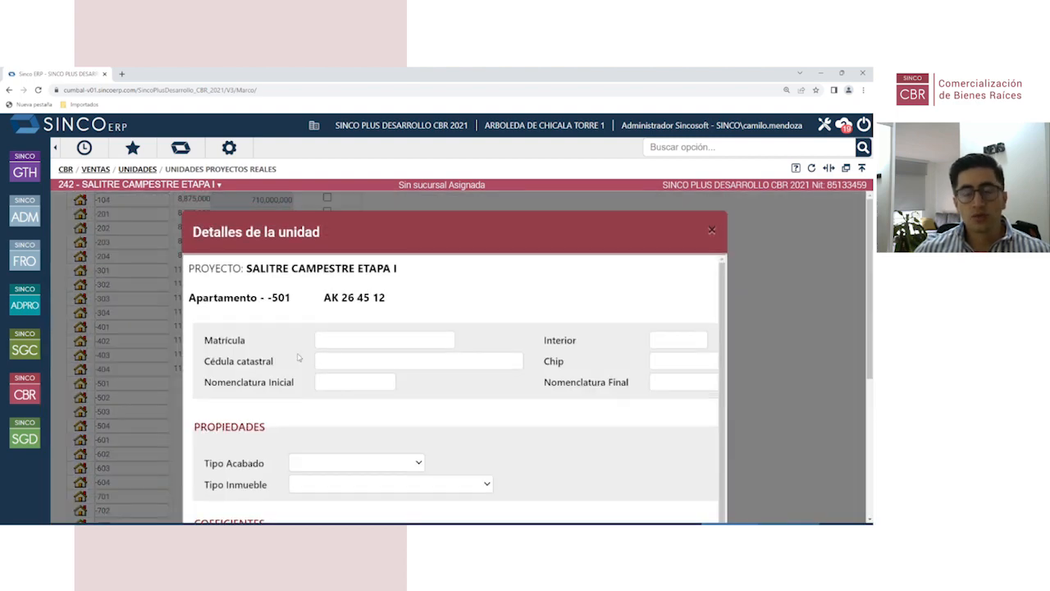
scroll(380, 341, "down", 2)
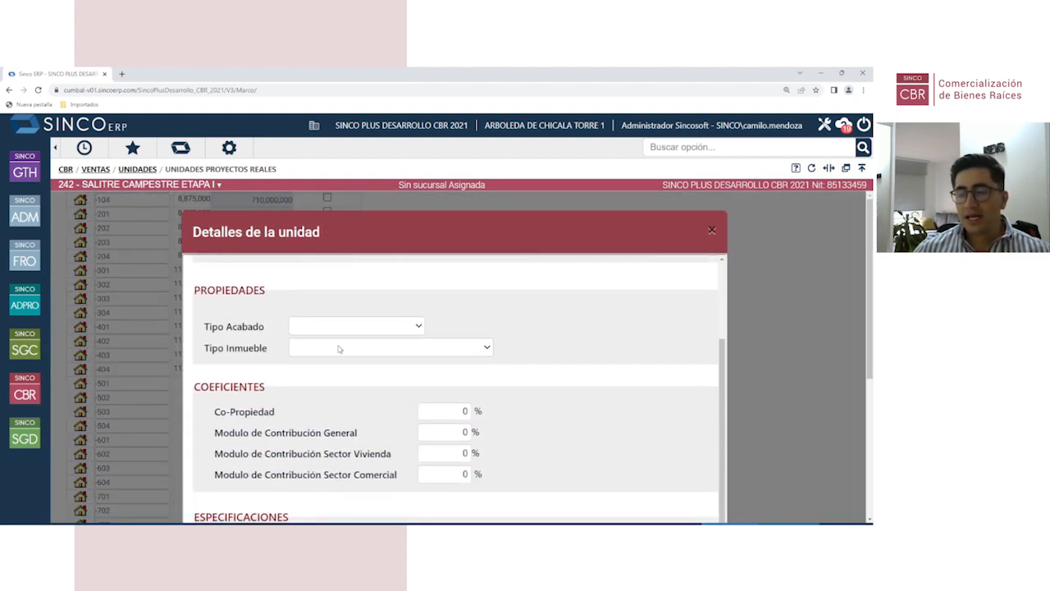
double_click(207, 348)
left_click_drag(225, 348, 275, 357)
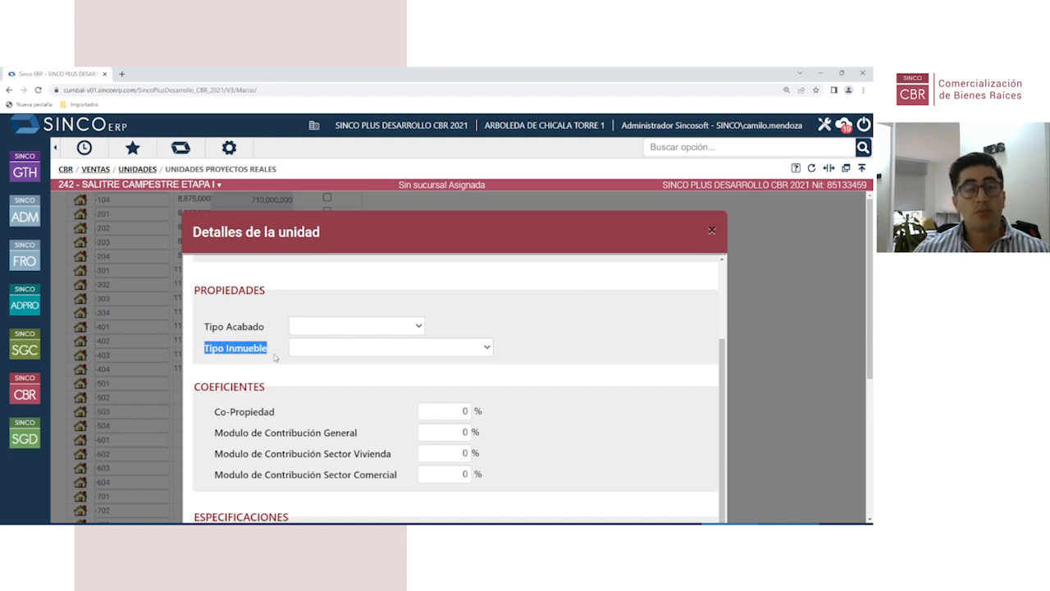
left_click(410, 348)
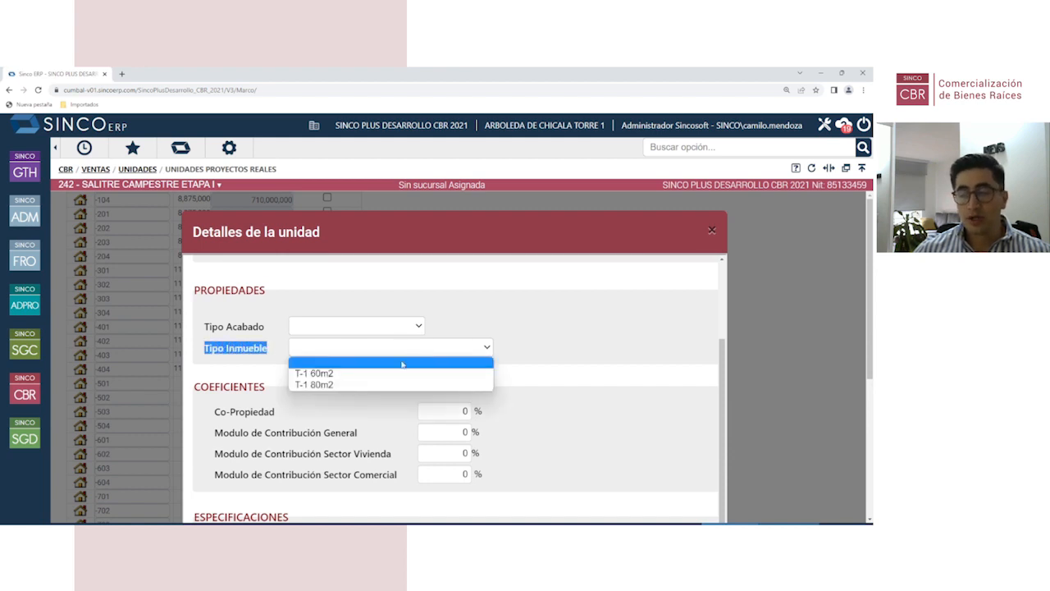
left_click(336, 385)
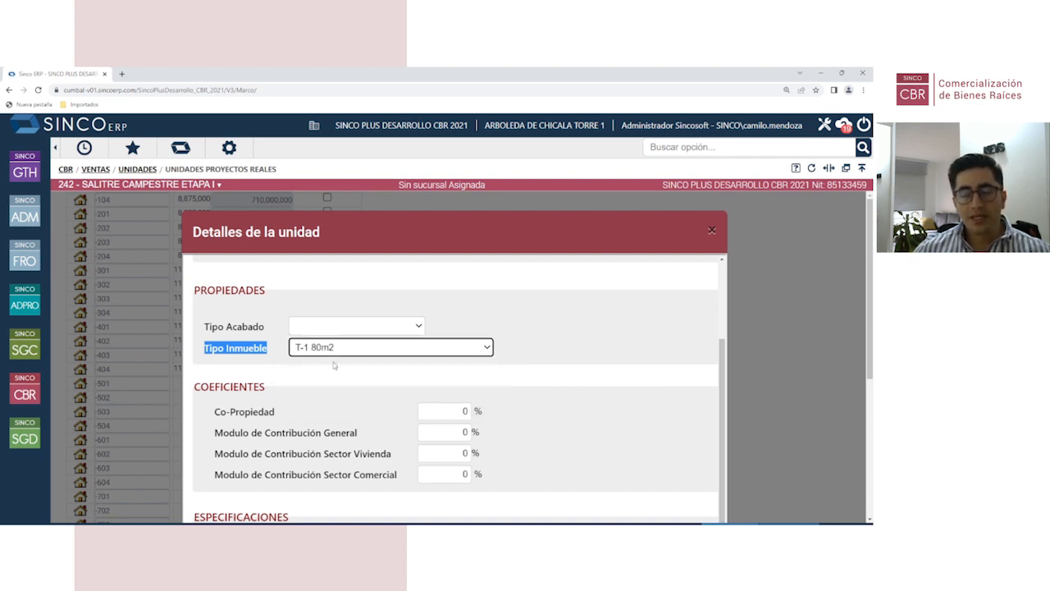
scroll(333, 362, "down", 5)
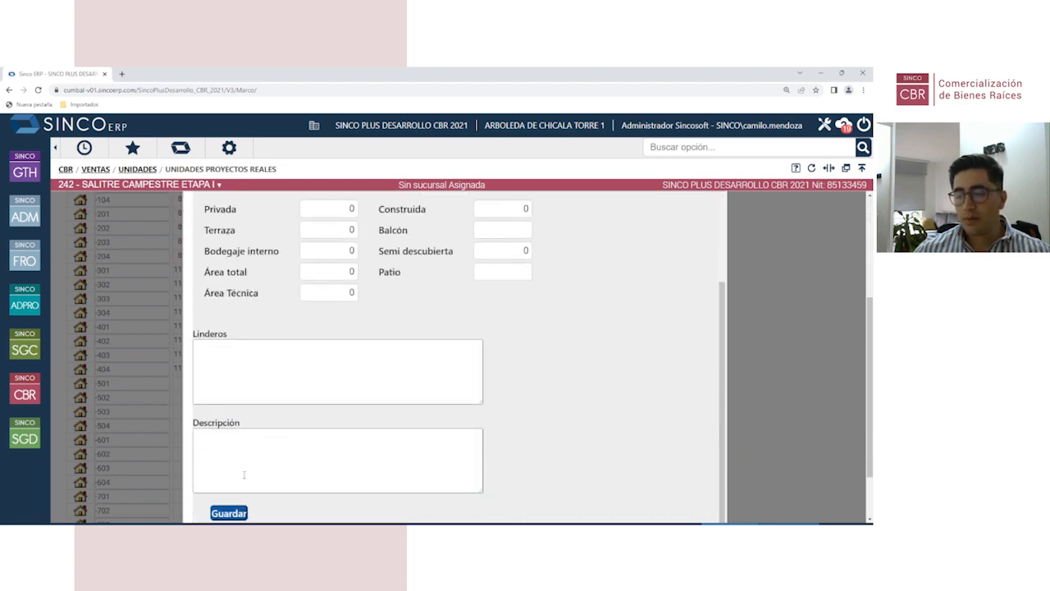
scroll(484, 371, "up", 8)
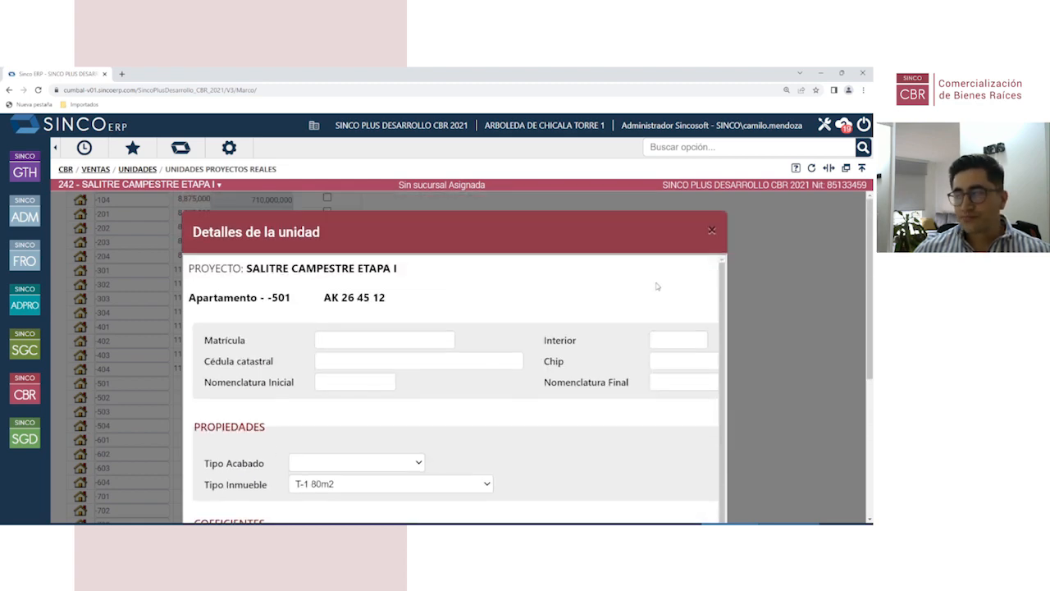
left_click(712, 230)
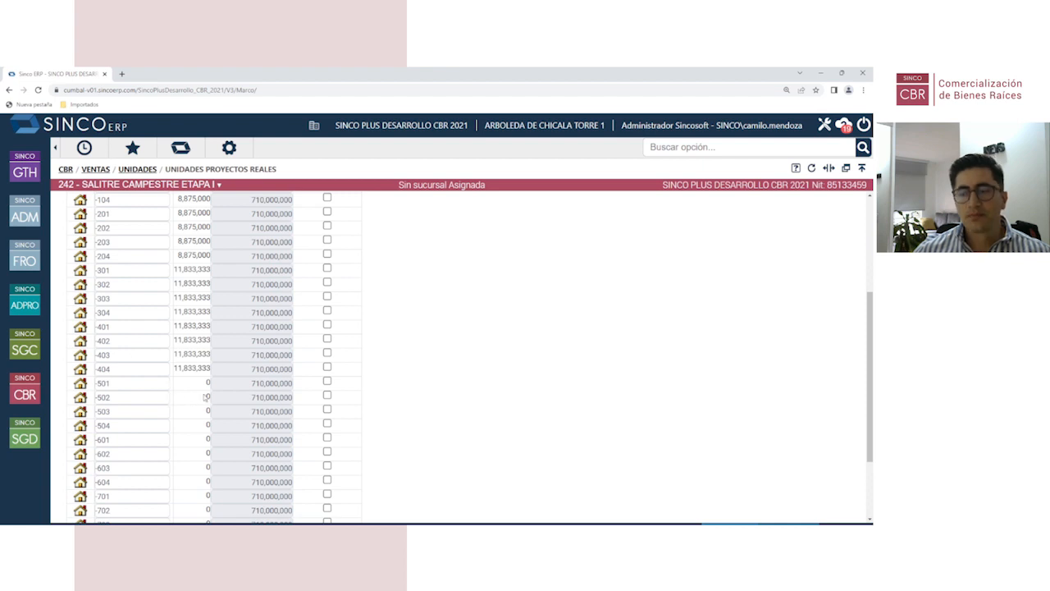
Step: Scroll the units page to the top and return to the CBR main menu
scroll(185, 384, "up", 3)
scroll(186, 384, "up", 1)
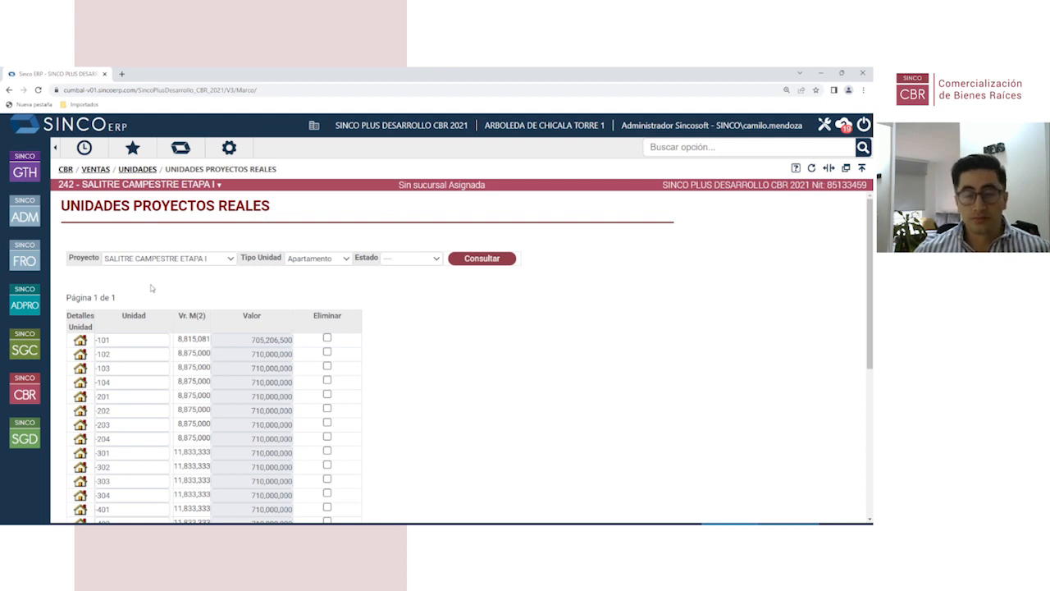
left_click(36, 376)
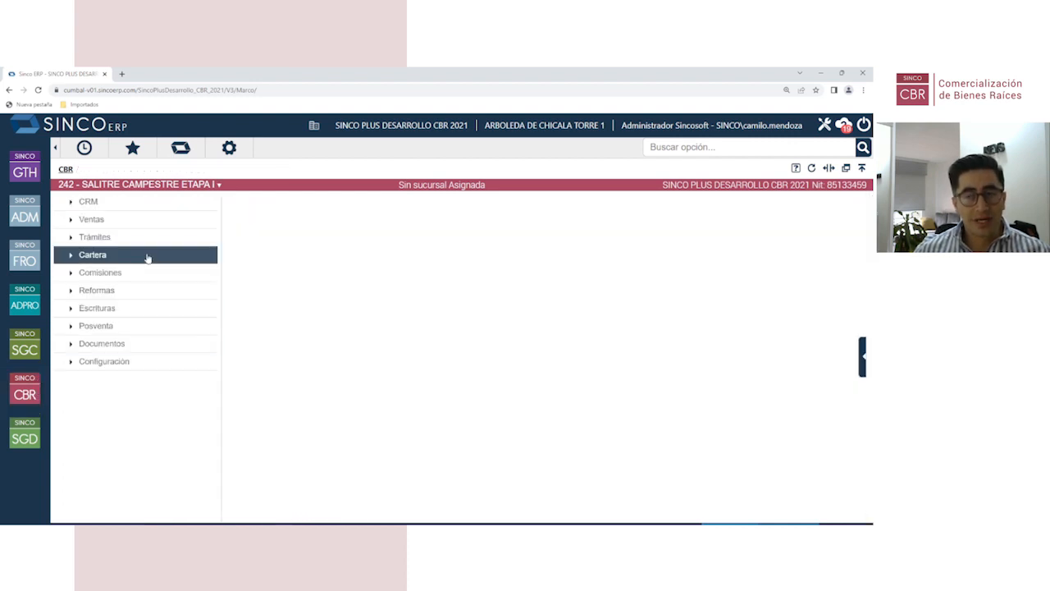
Step: Expand CRM, glance at its Configuración options, then collapse them
left_click(138, 205)
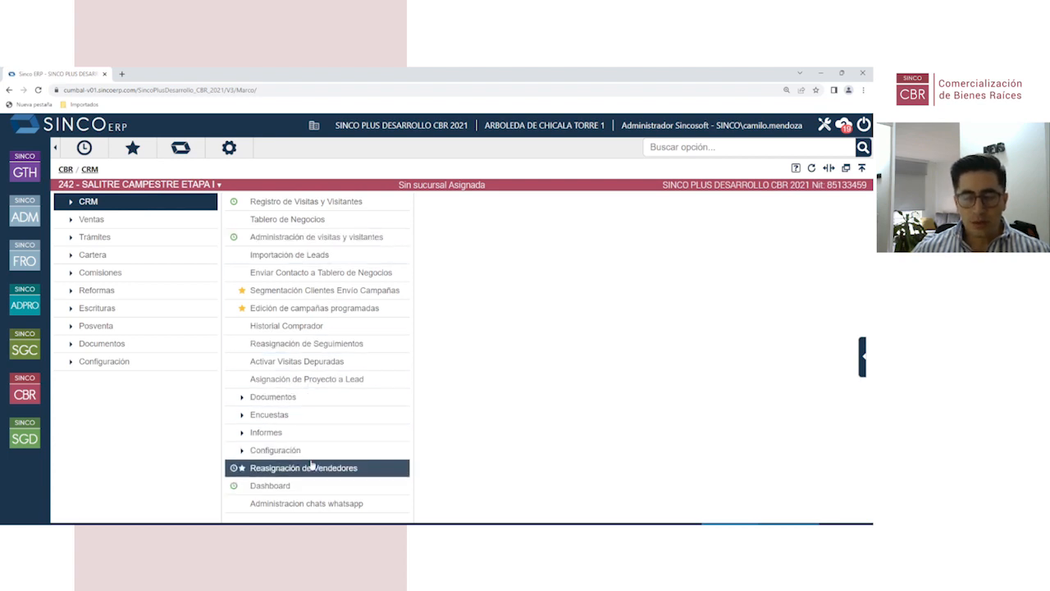
left_click(251, 450)
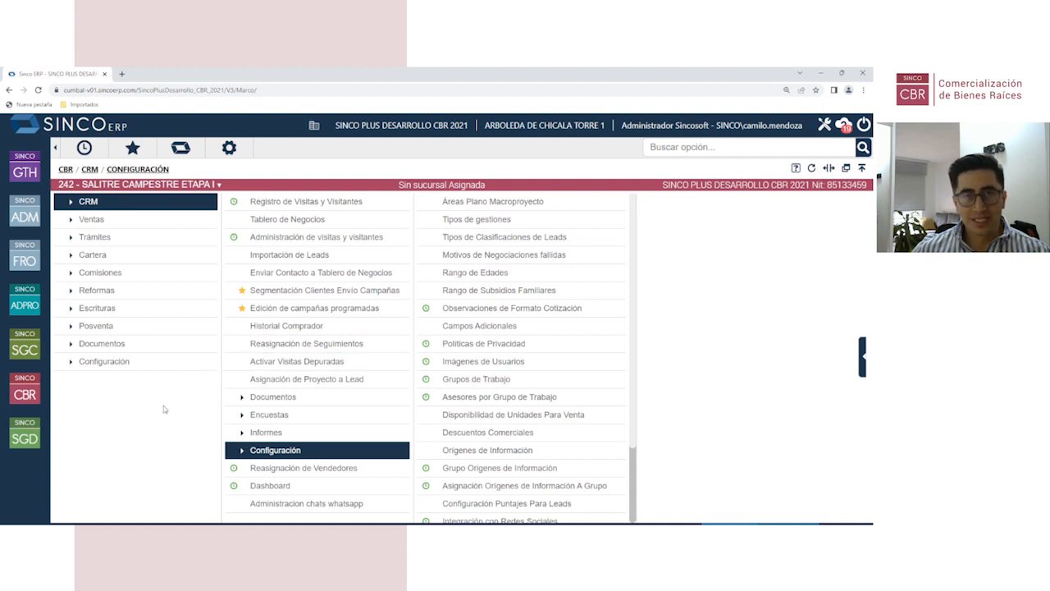
left_click(141, 207)
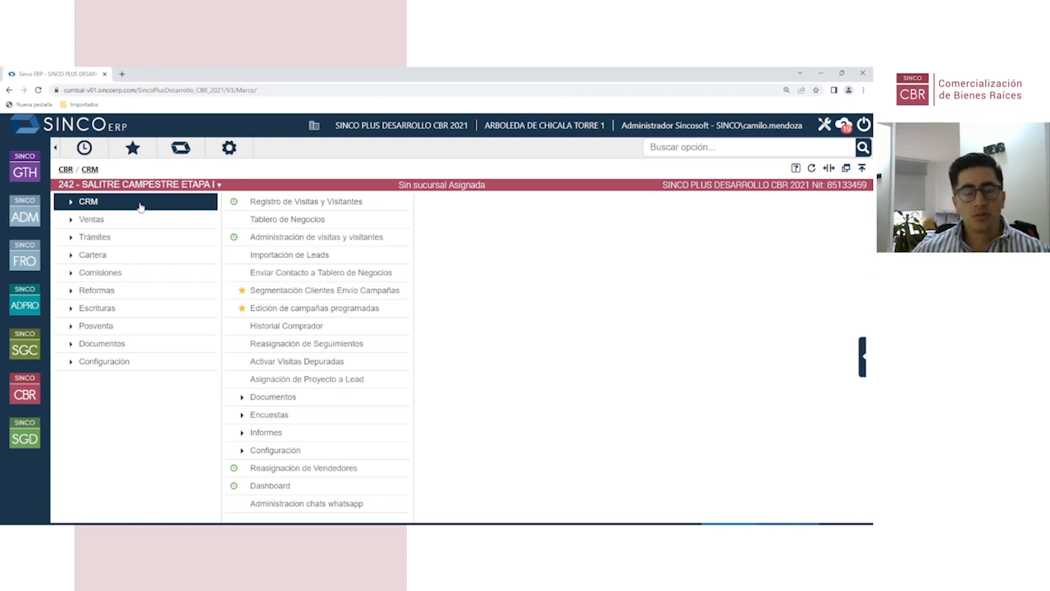
Step: Open Registro de Visitas y Visitantes and scroll to the Salitre Campestre project card
left_click(316, 205)
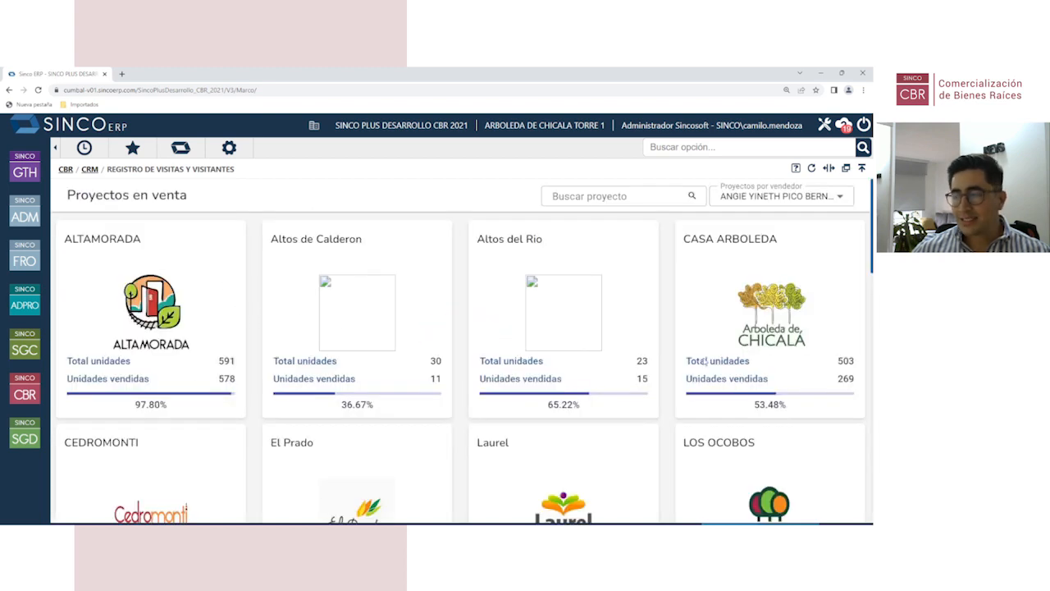
scroll(347, 359, "down", 1)
scroll(347, 360, "down", 1)
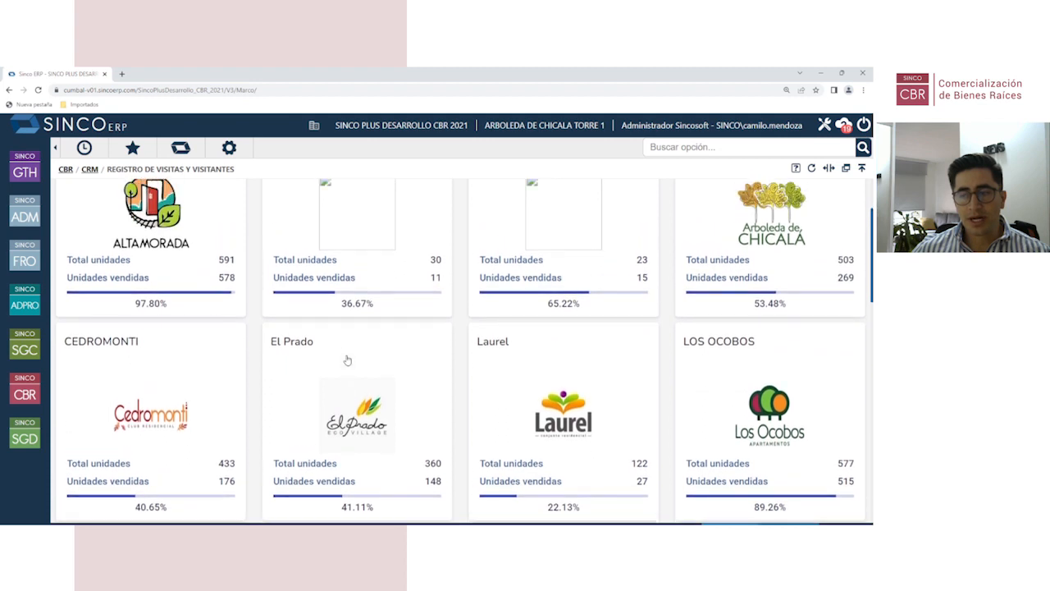
scroll(347, 360, "up", 1)
scroll(347, 360, "down", 2)
scroll(584, 354, "down", 3)
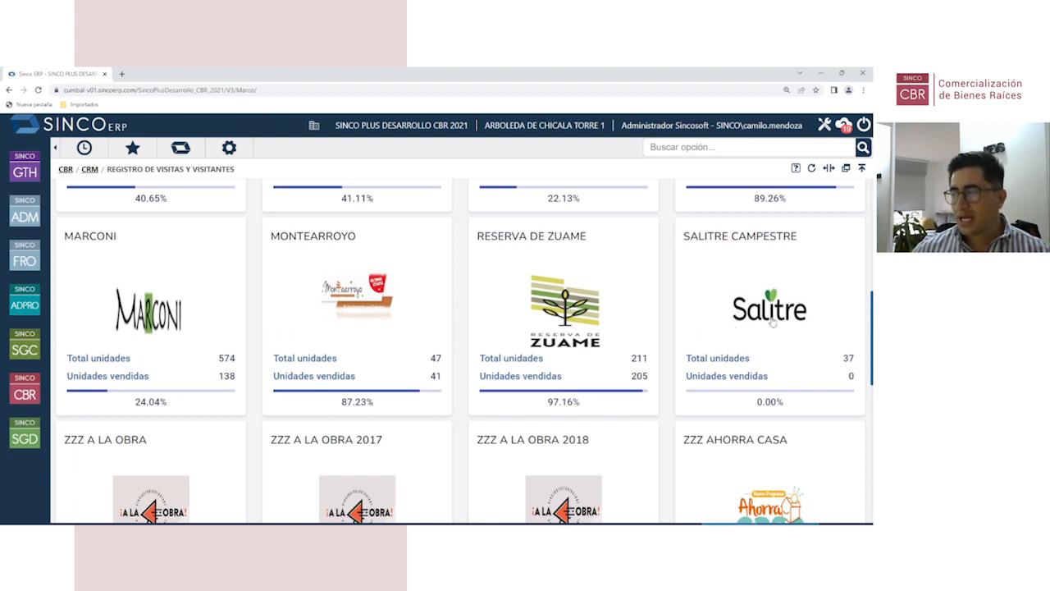
Step: Open Salitre Campestre's Plano general and adjust browser zoom to view the whole site plan
left_click(771, 275)
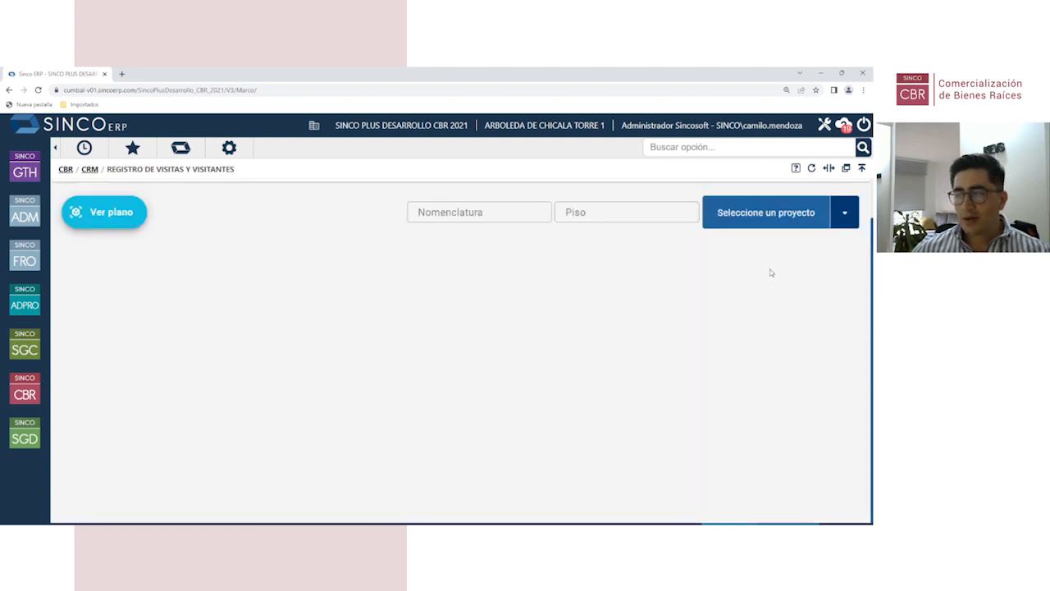
left_click(115, 220)
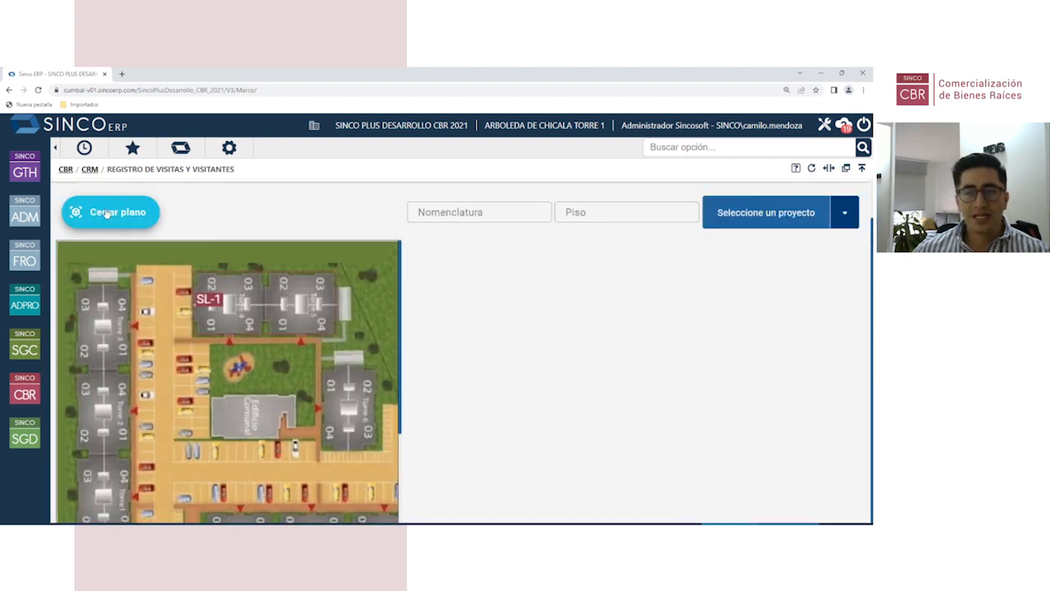
scroll(179, 361, "down", 1)
scroll(187, 401, "up", 1)
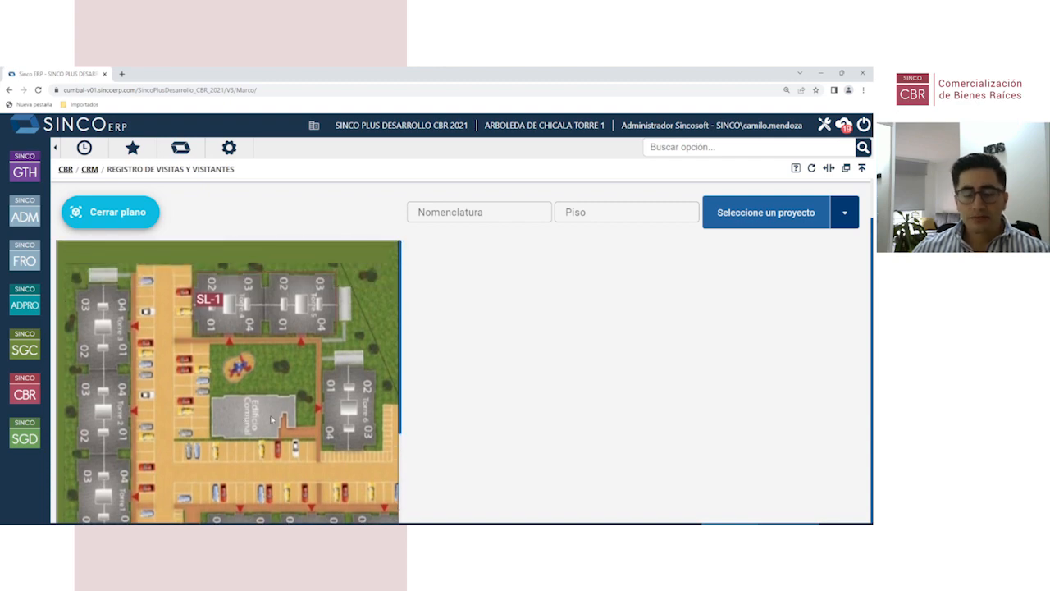
key("ctrl+minus")
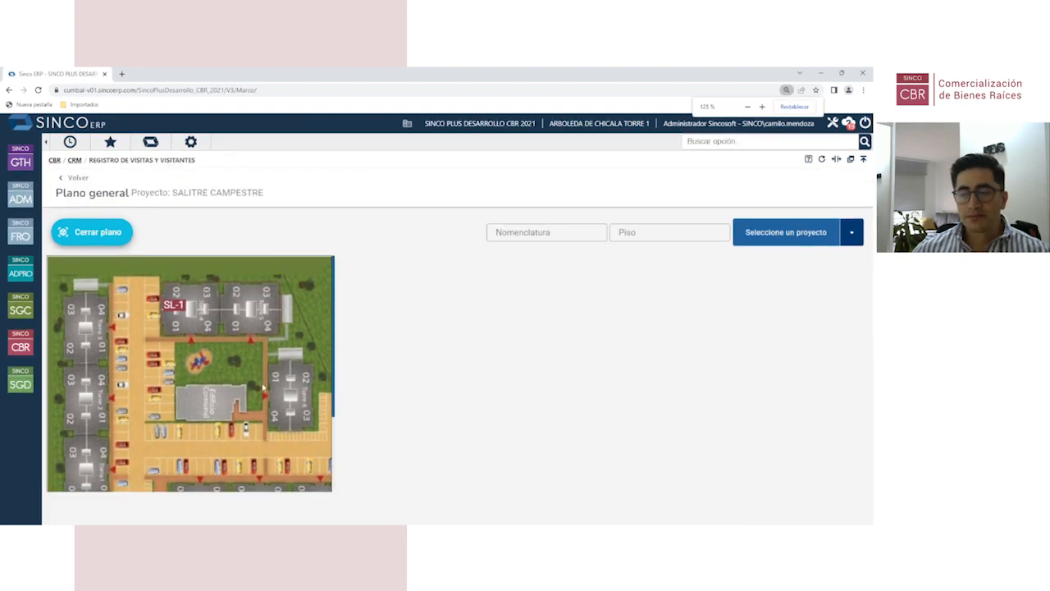
scroll(197, 366, "down", 1)
scroll(197, 366, "up", 1)
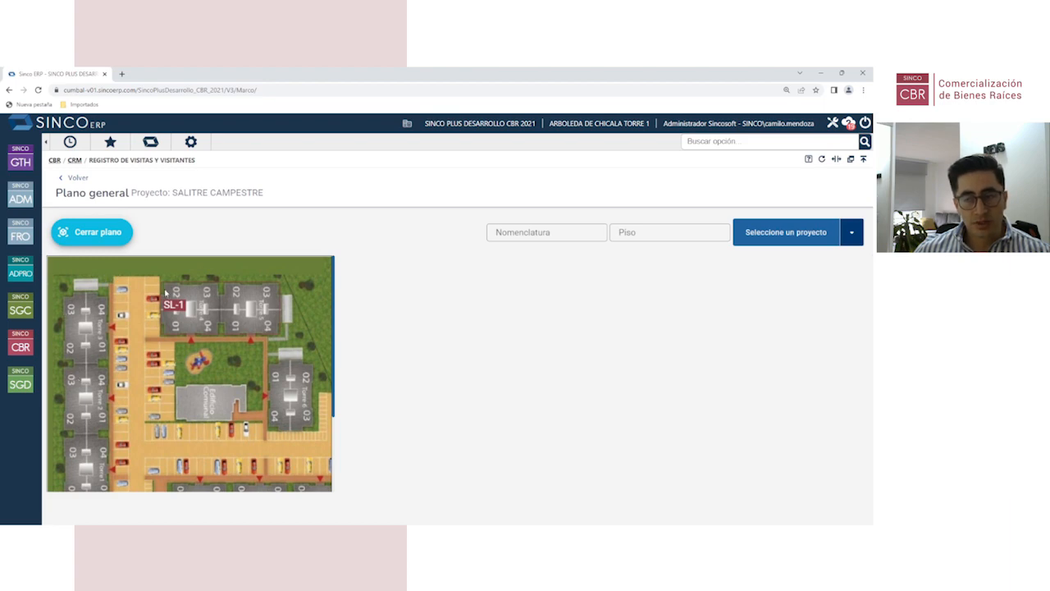
key("ctrl+plus")
key("ctrl+plus")
key("ctrl+plus")
key("ctrl+plus")
key("ctrl+plus")
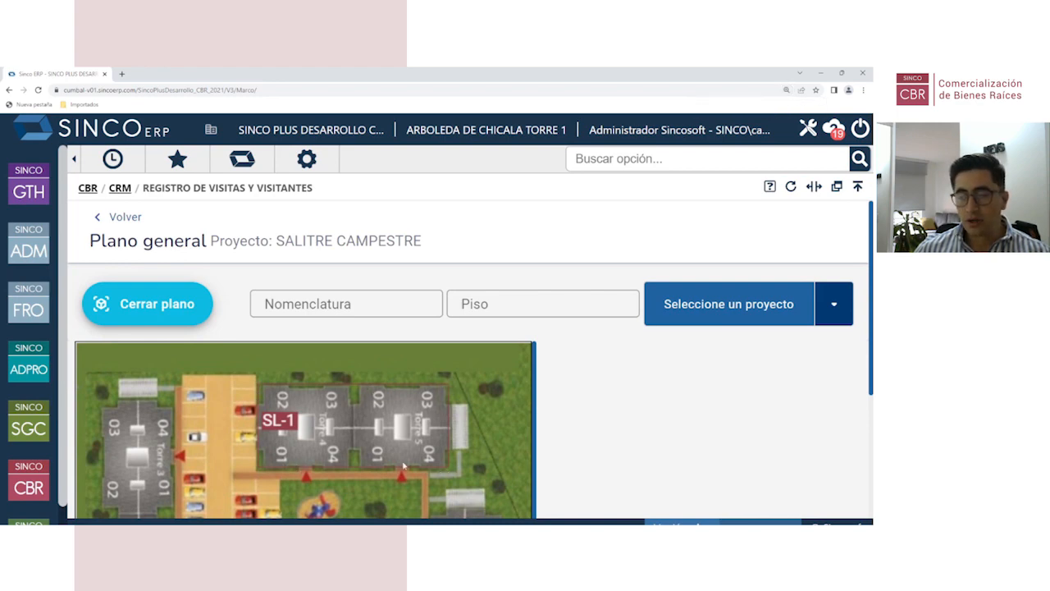
key("ctrl+minus")
key("ctrl+minus")
key("ctrl+minus")
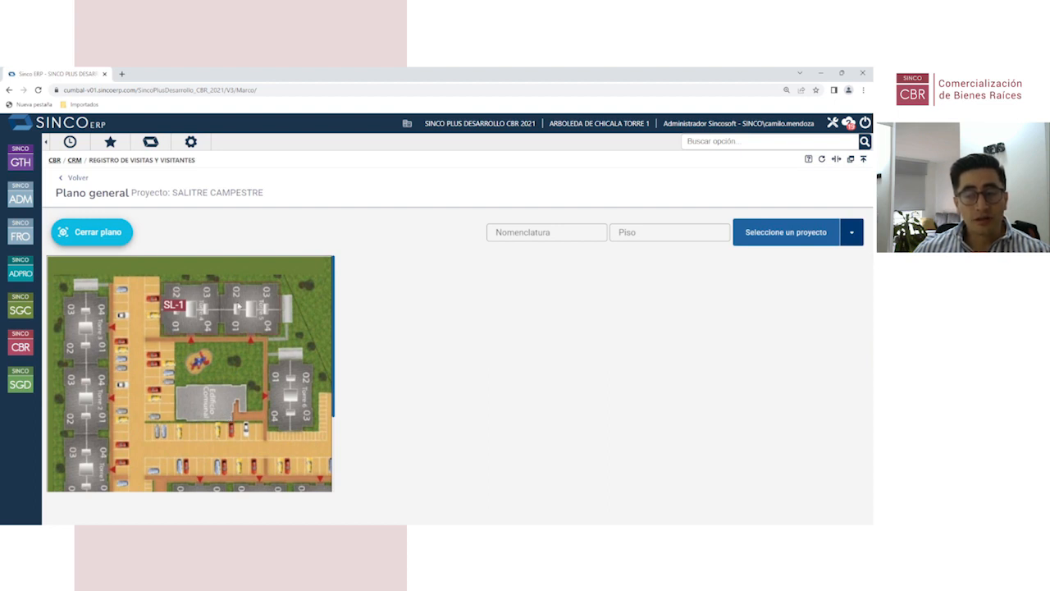
Step: Select building SL-1 and list its available T-1 80m2 apartments
left_click(204, 305)
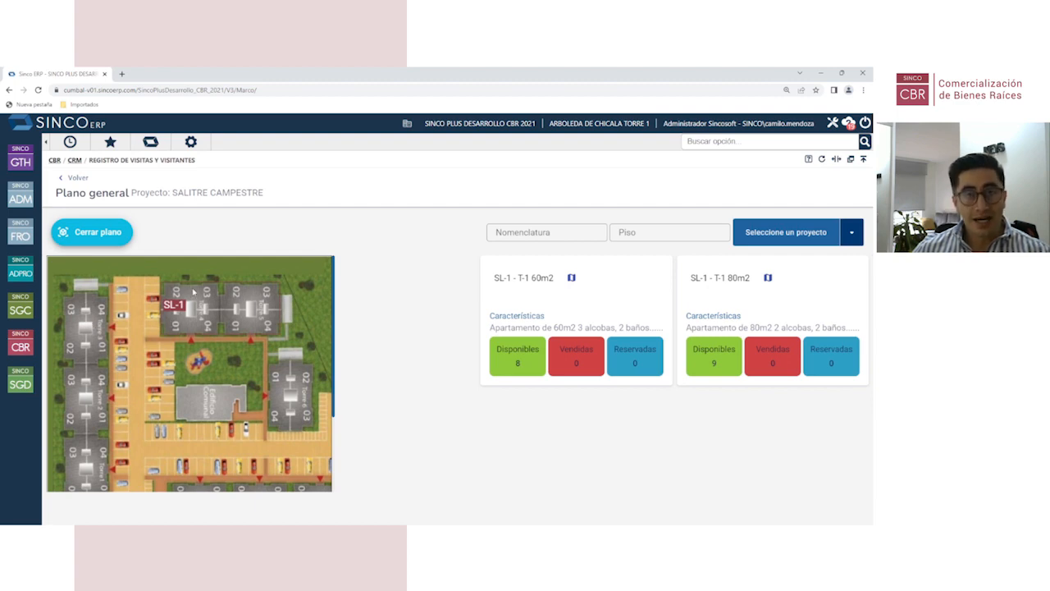
left_click(206, 302)
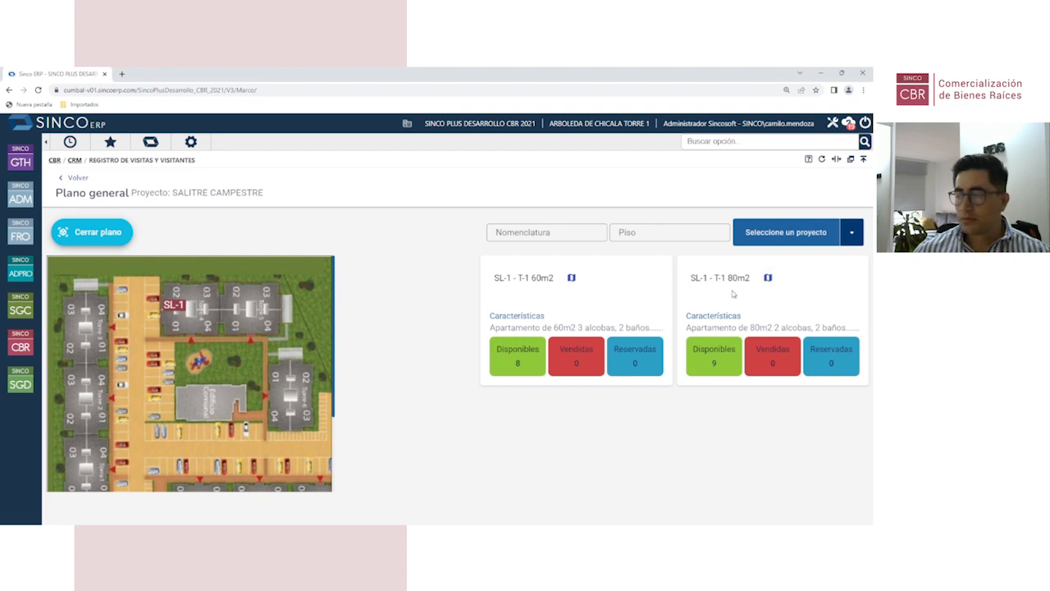
left_click(714, 358)
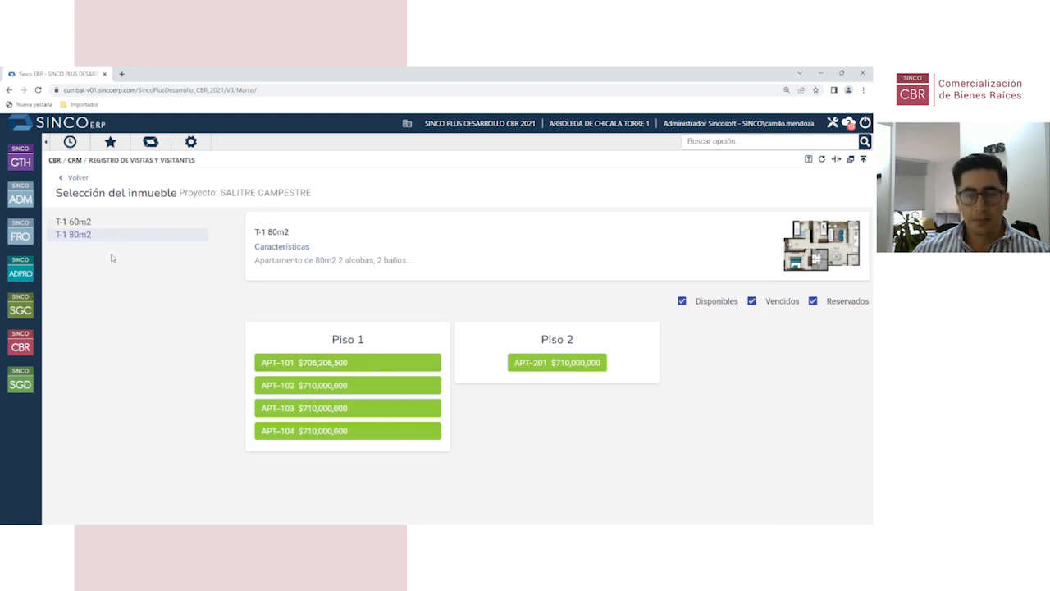
Step: Compare T-1 60m2 and T-1 80m2 units, then quote APT-102 at $710,000,000
left_click(82, 222)
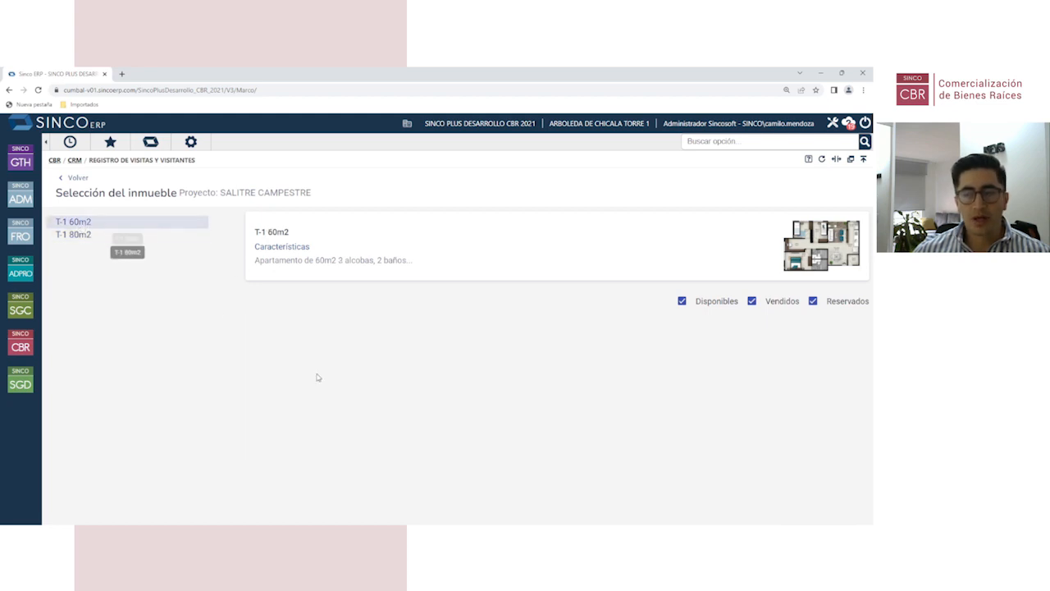
left_click(82, 235)
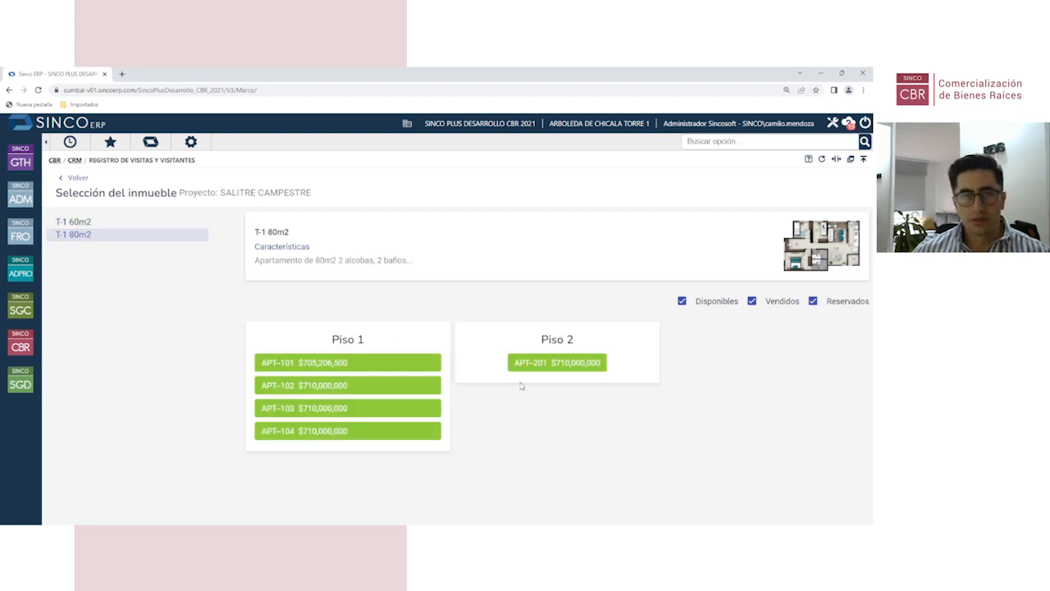
left_click(86, 223)
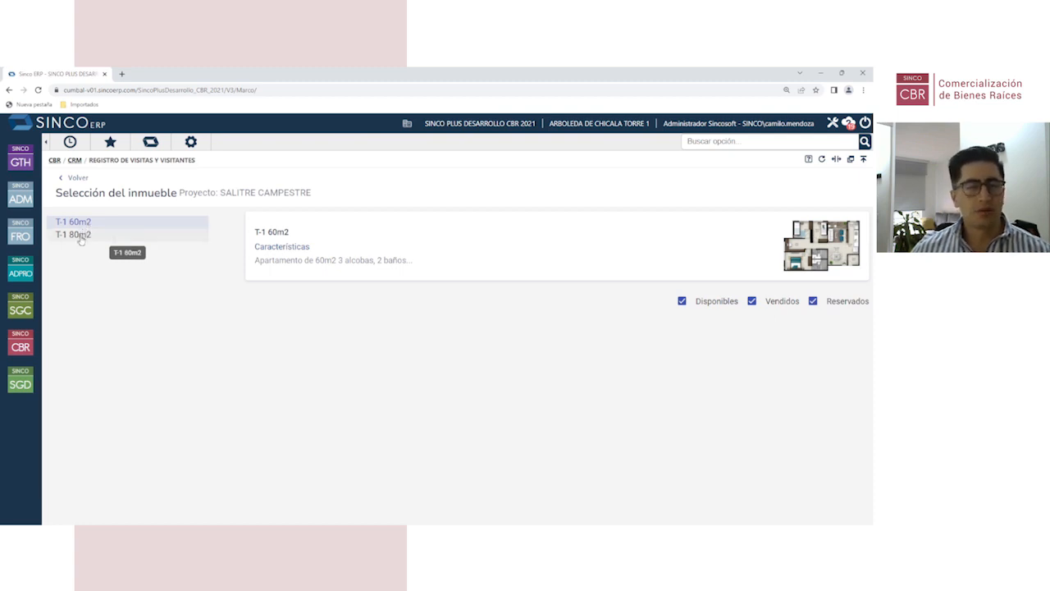
left_click(81, 237)
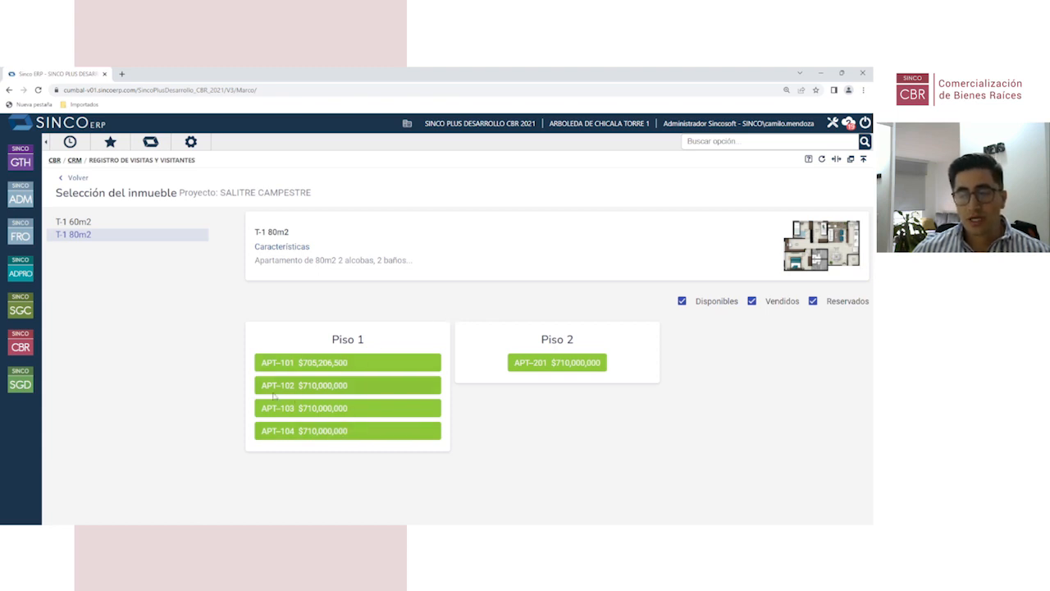
left_click(319, 388)
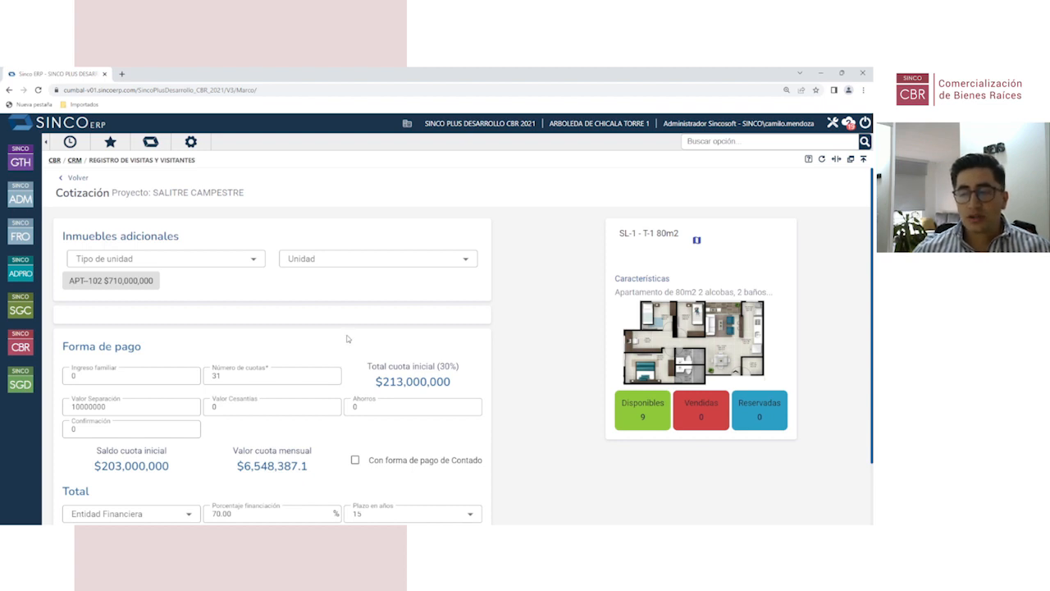
scroll(348, 338, "down", 1)
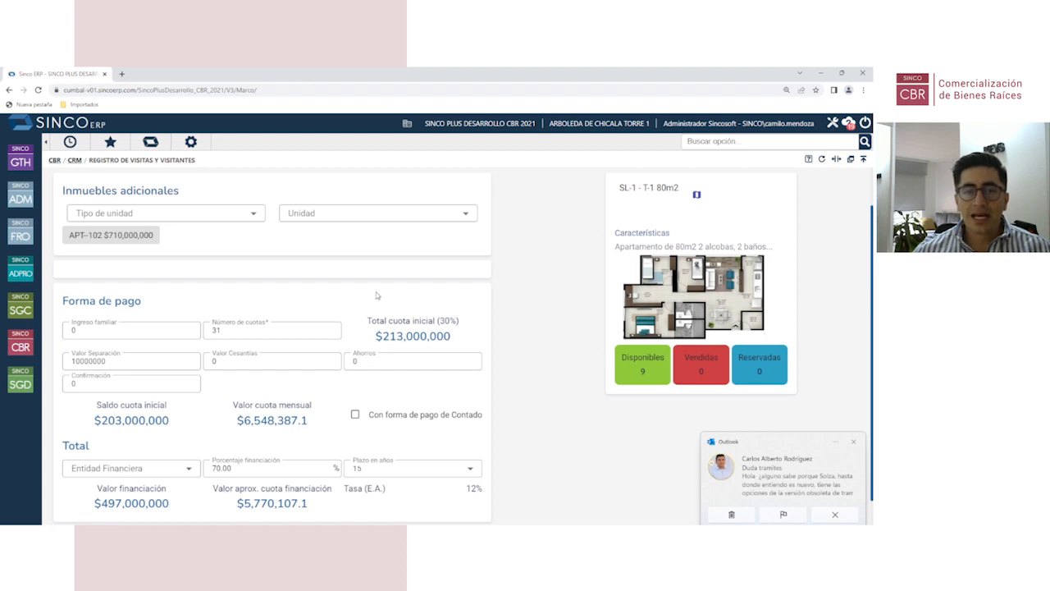
left_click(836, 516)
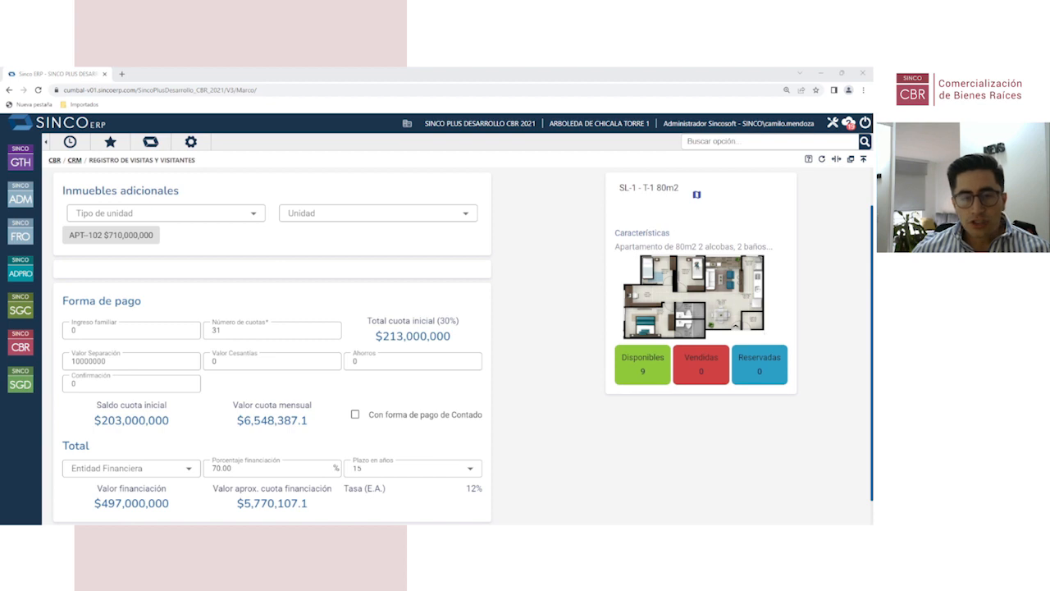
scroll(265, 375, "down", 1)
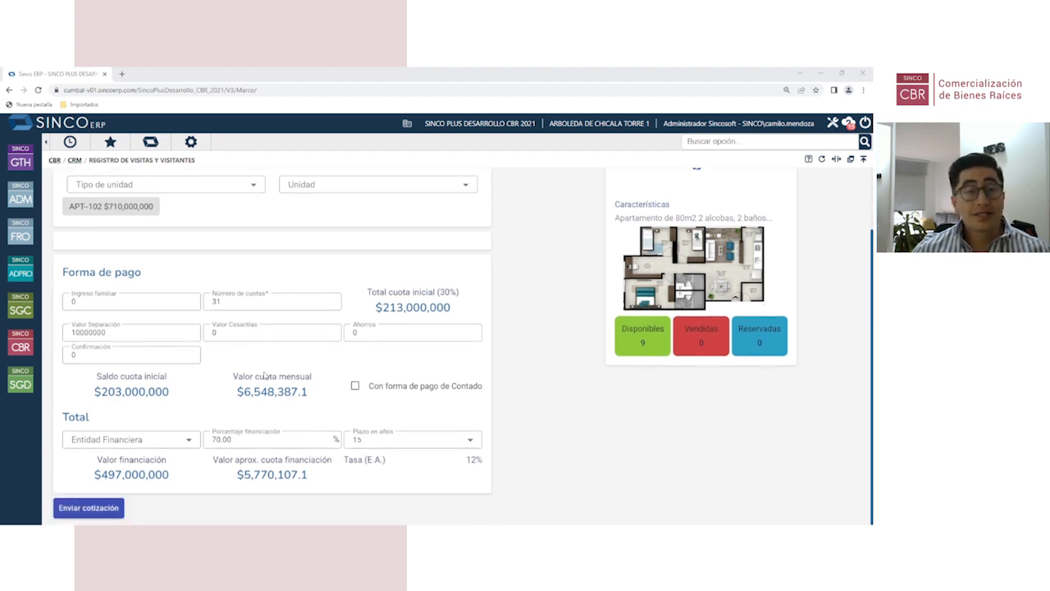
left_click(231, 301)
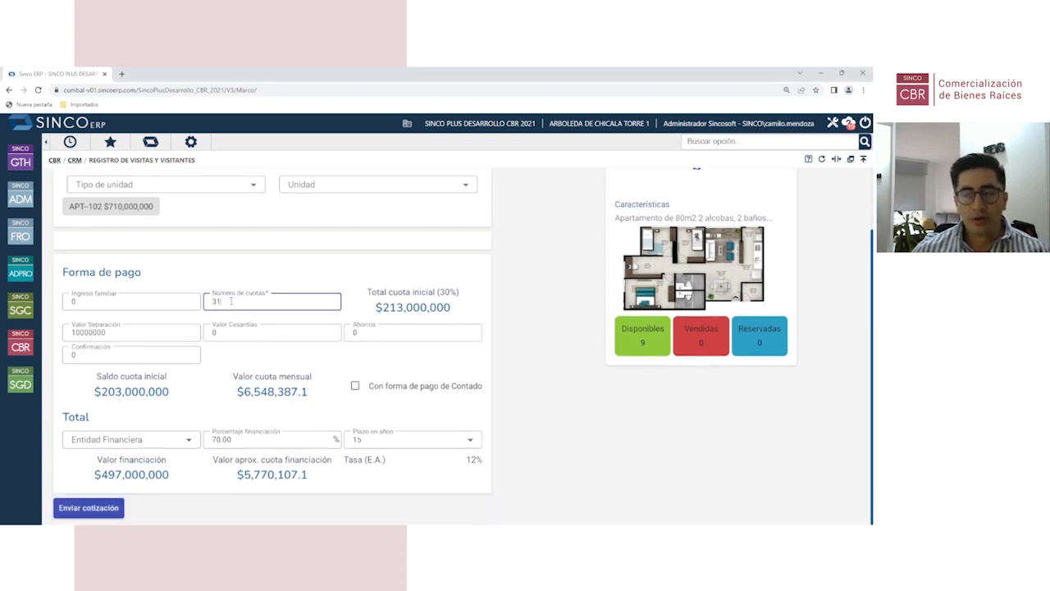
left_click_drag(221, 301, 206, 304)
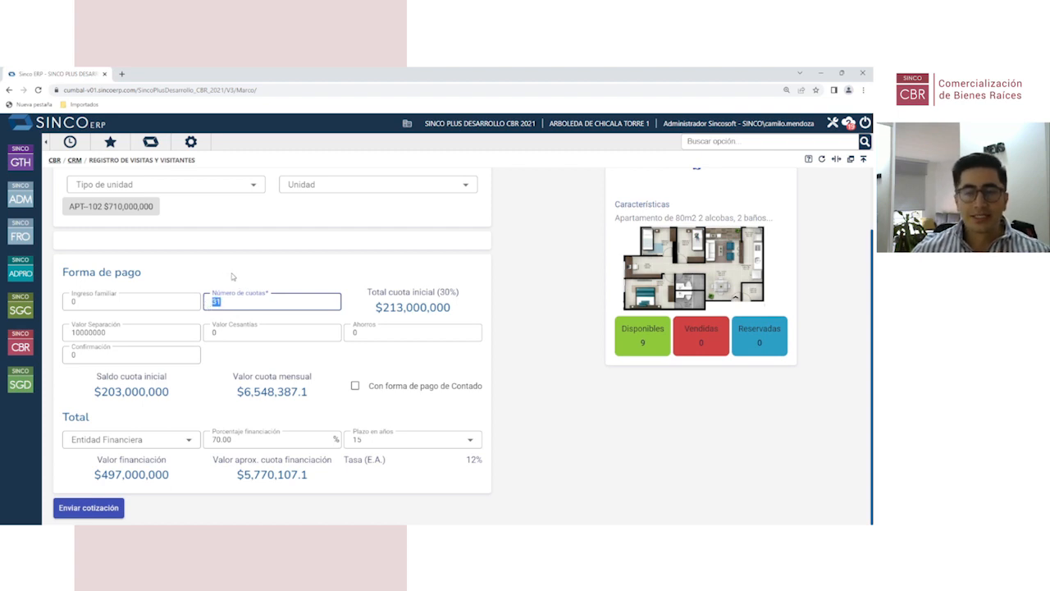
left_click(218, 302)
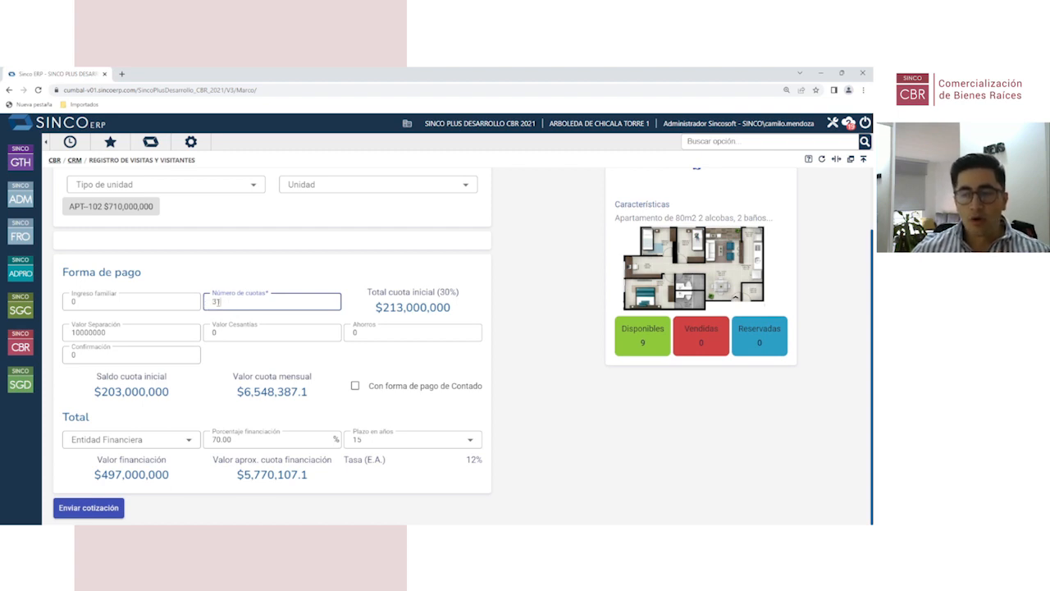
left_click(248, 272)
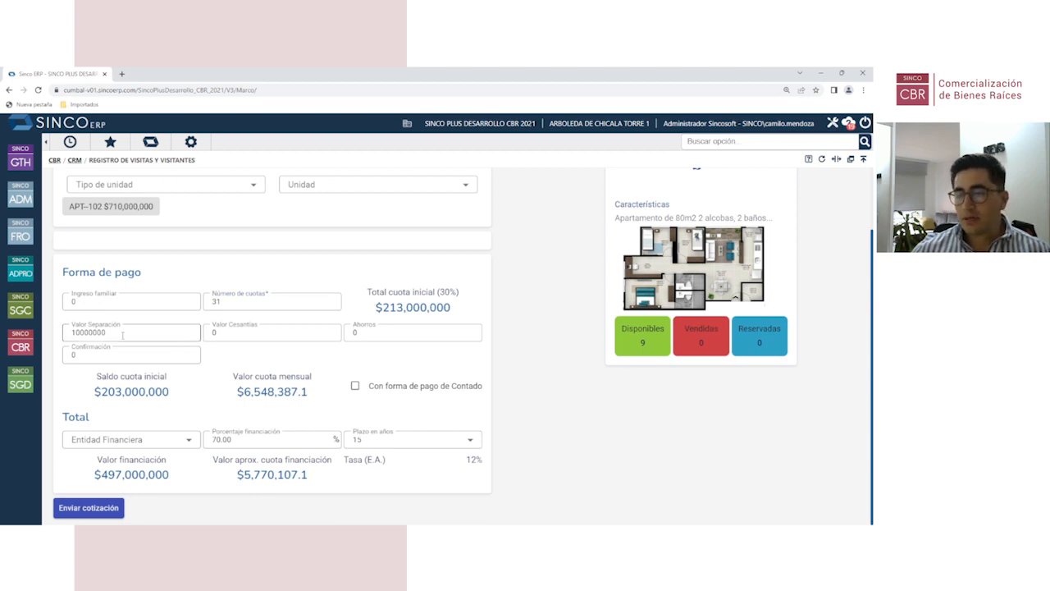
scroll(239, 343, "up", 1)
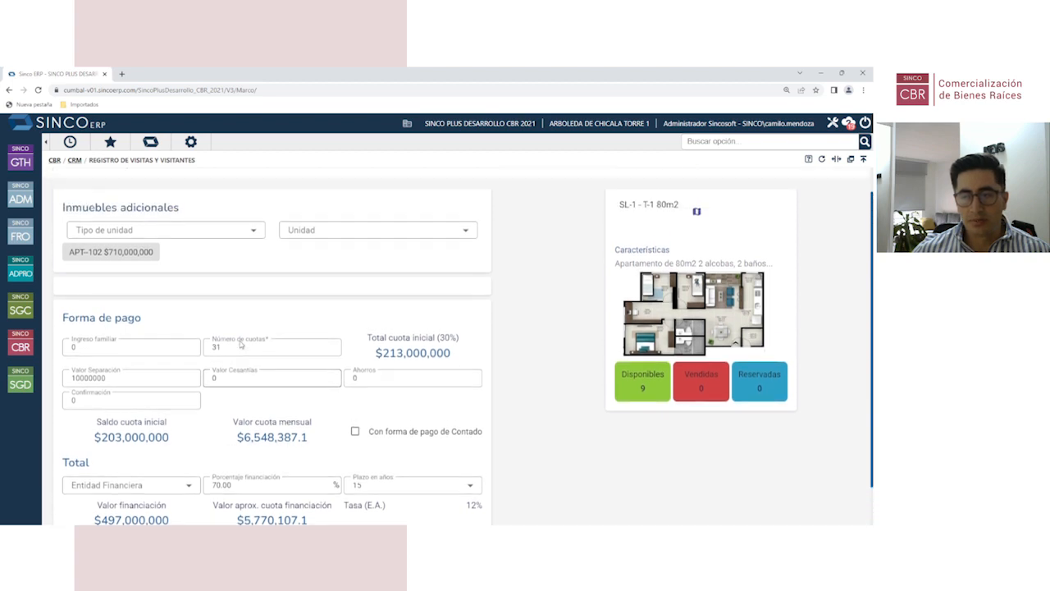
scroll(241, 345, "down", 1)
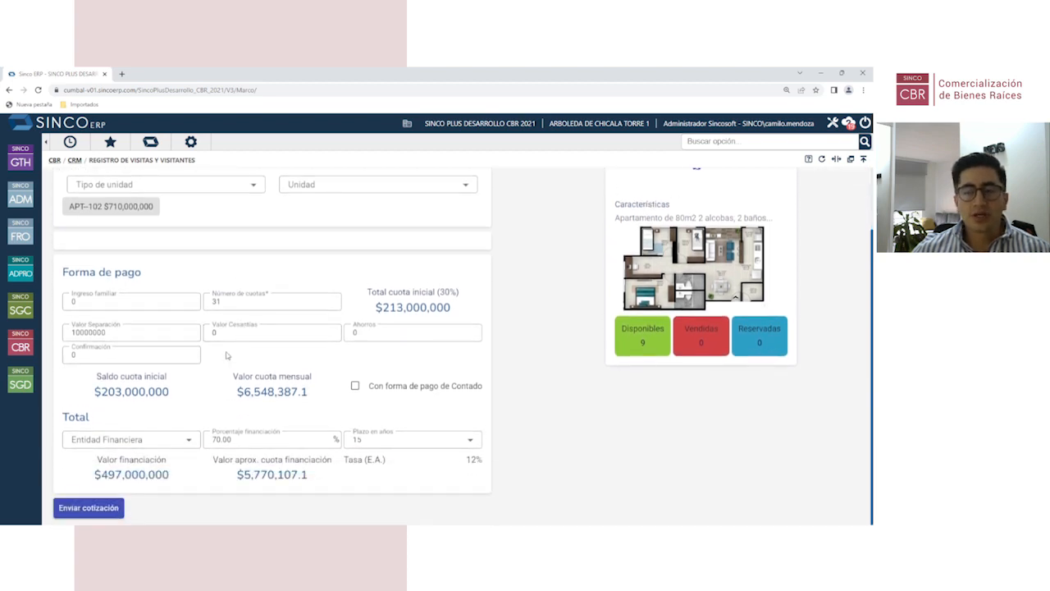
scroll(150, 228, "up", 1)
scroll(297, 374, "down", 1)
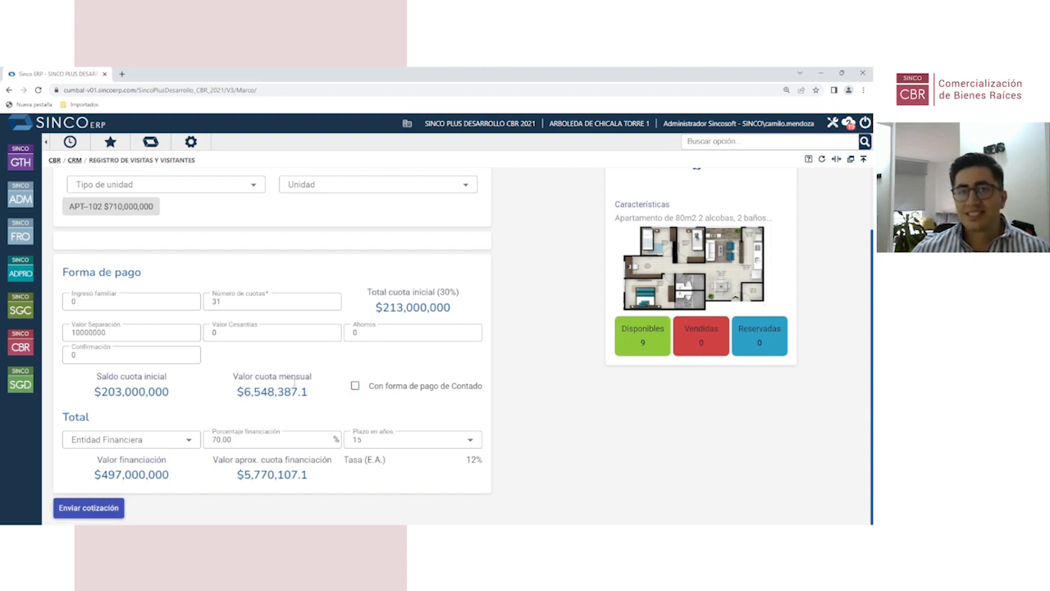
scroll(260, 365, "up", 1)
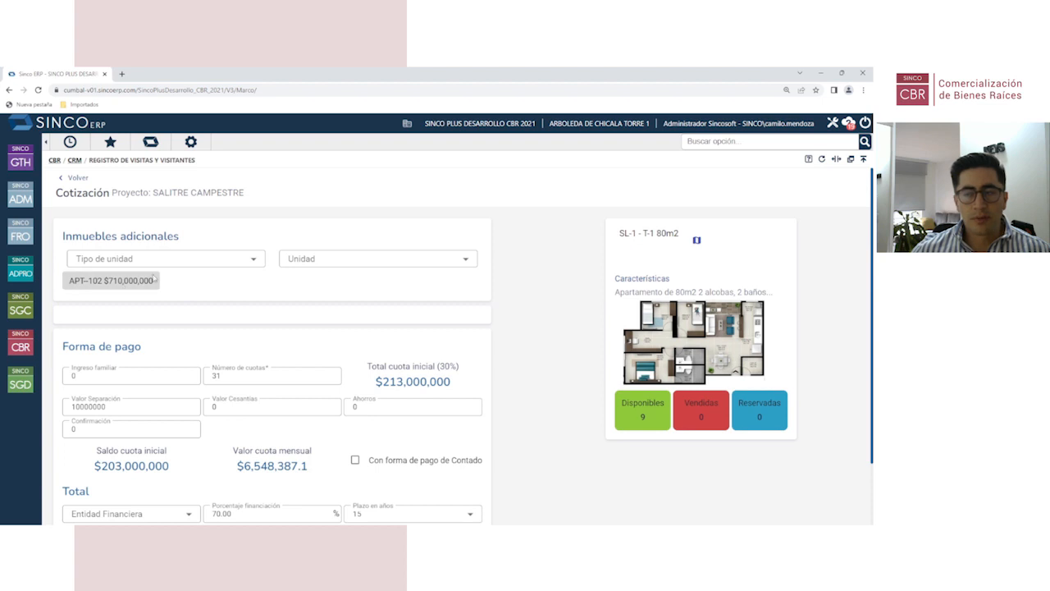
Step: Set the additional unit type to Garaje, leaving the garage unit unselected
left_click(255, 261)
left_click(158, 296)
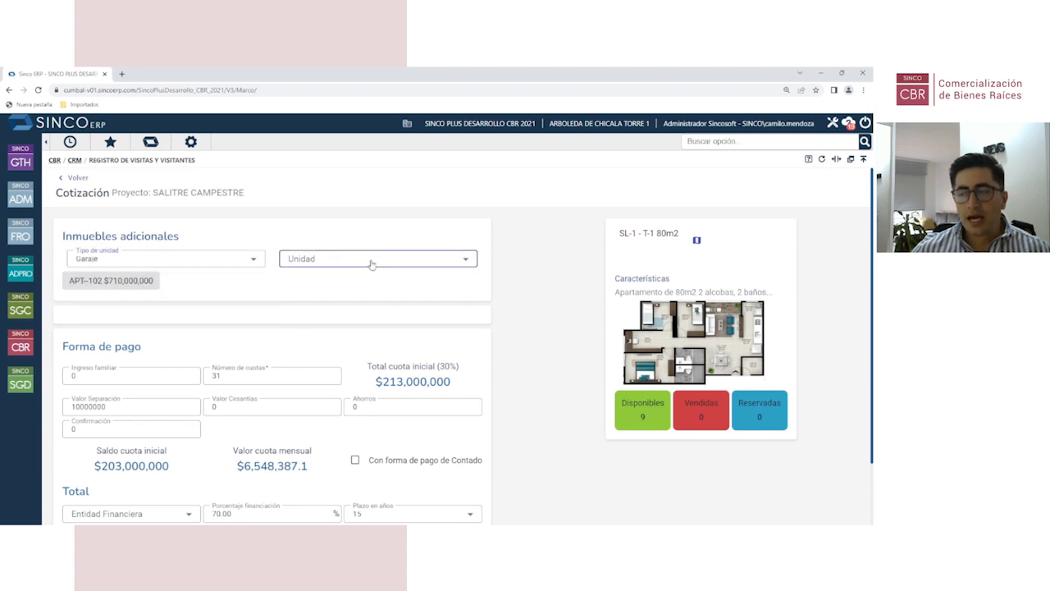
left_click(370, 261)
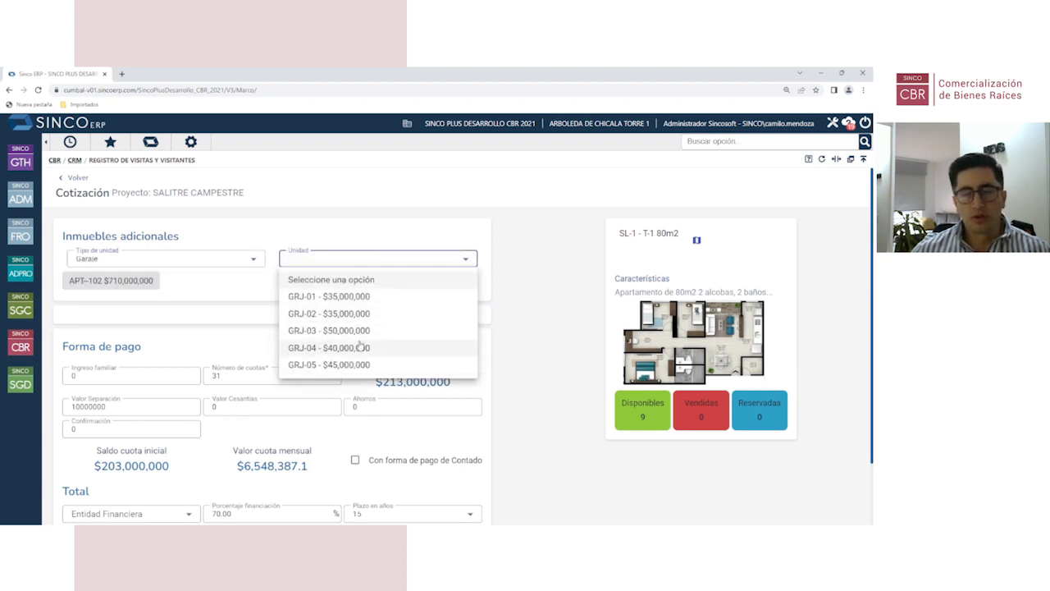
left_click(219, 301)
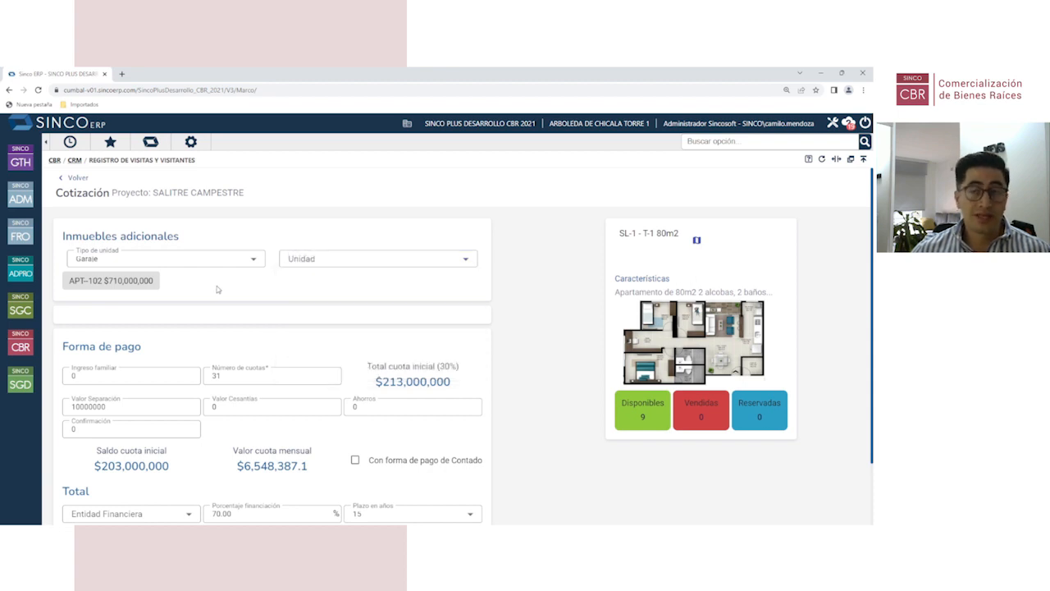
Step: Review the quotation form and begin sending the APT-102 quotation with Enviar cotización
scroll(265, 345, "down", 2)
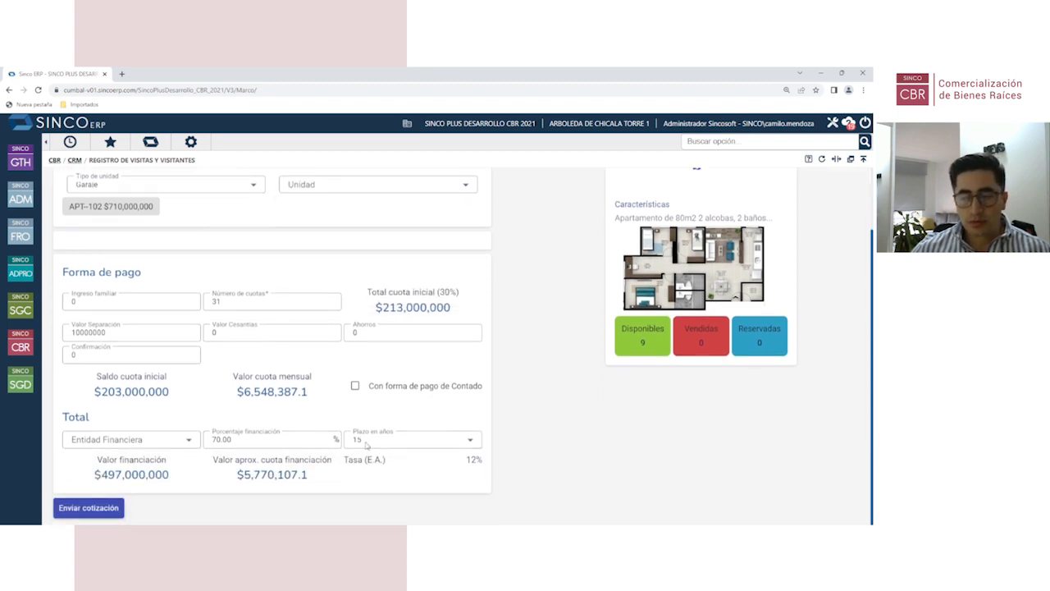
scroll(259, 429, "up", 1)
scroll(259, 429, "down", 1)
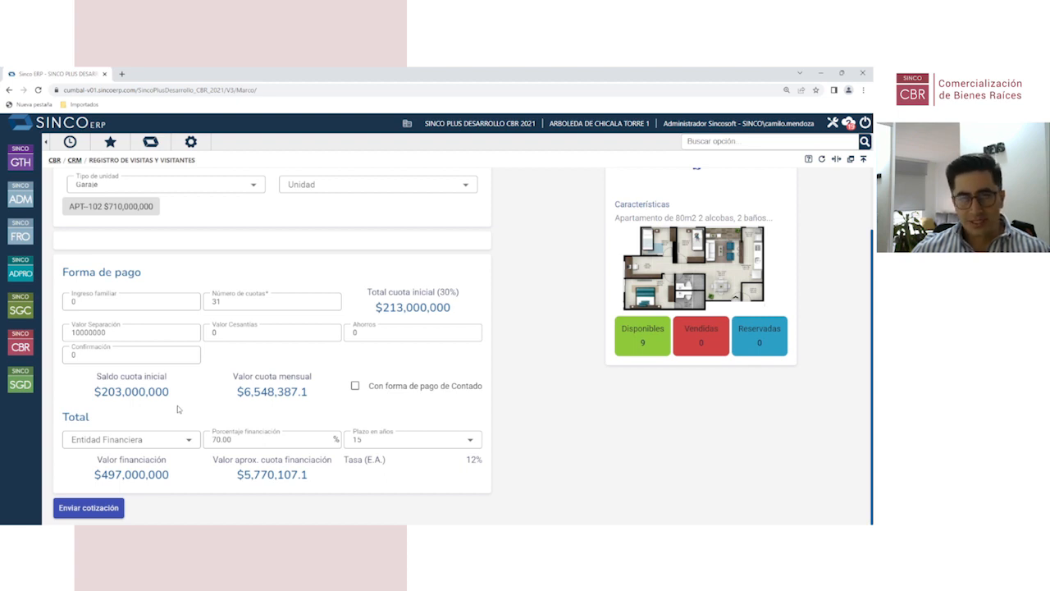
scroll(464, 312, "up", 2)
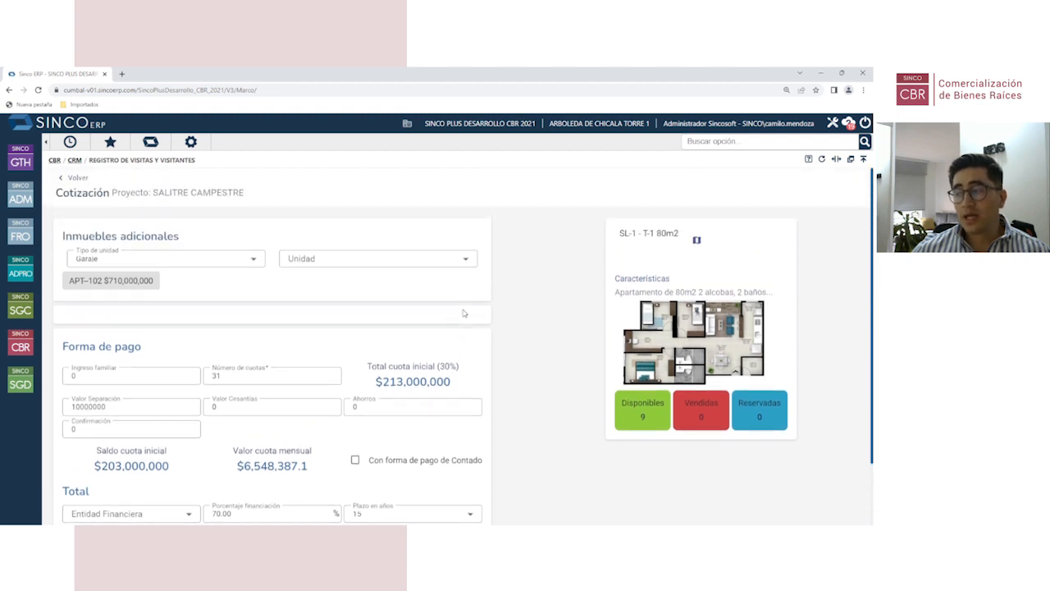
scroll(466, 320, "down", 2)
scroll(471, 330, "up", 2)
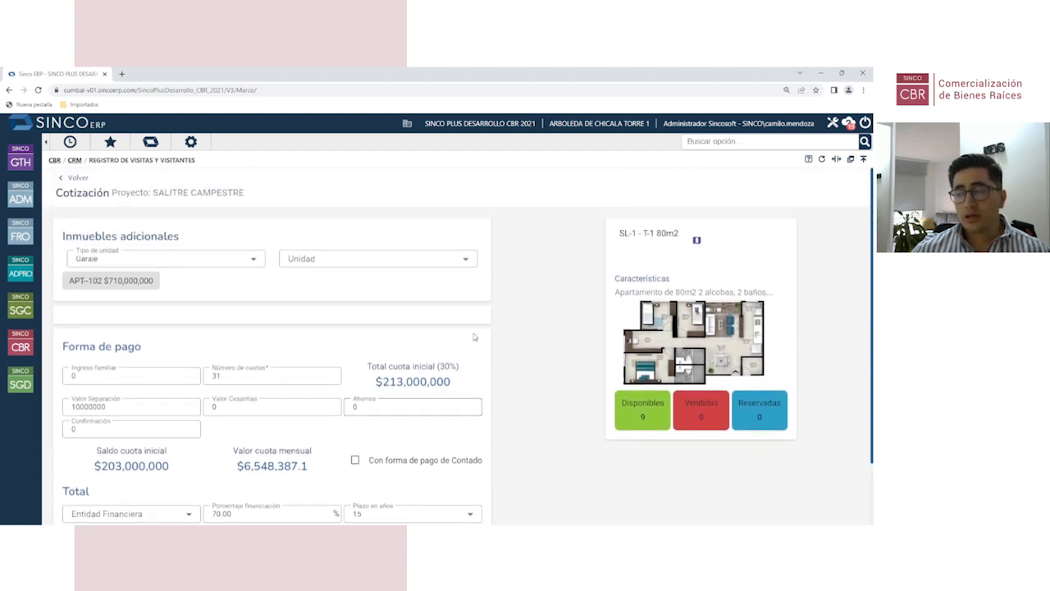
scroll(473, 336, "down", 1)
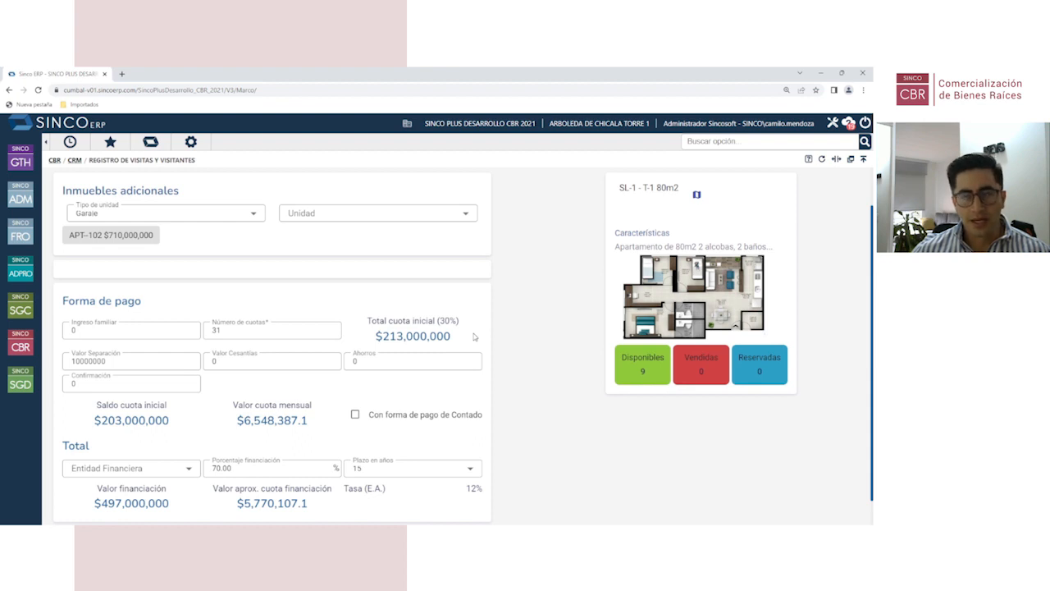
scroll(256, 414, "down", 1)
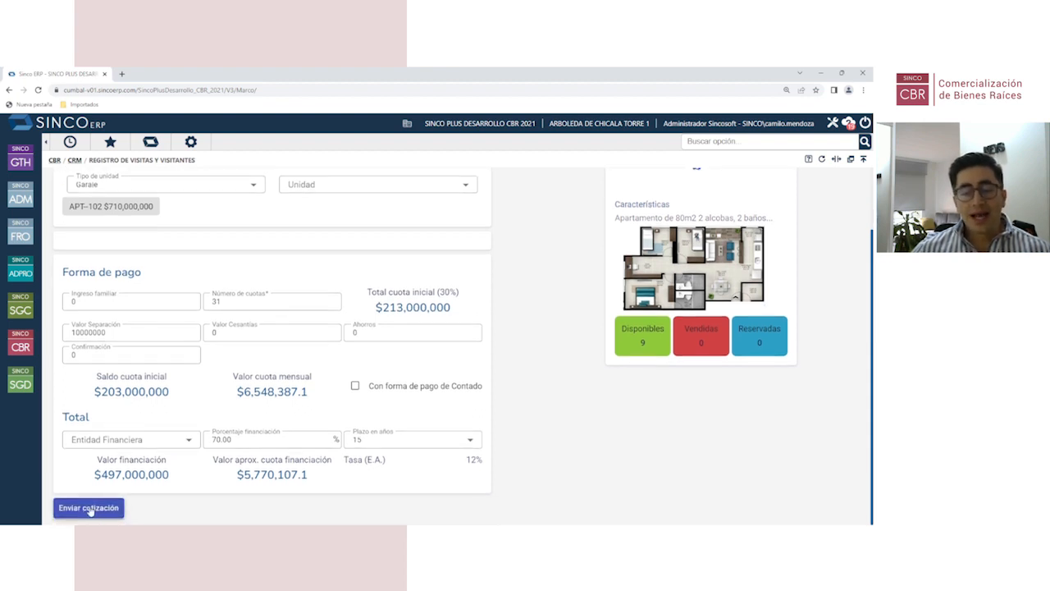
left_click(88, 509)
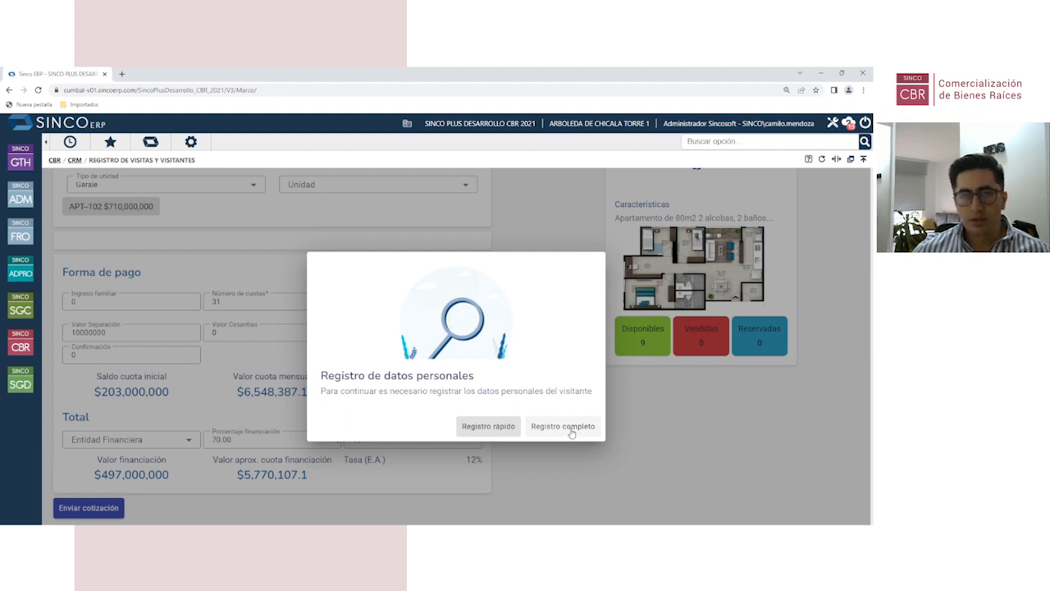
Step: Use Registro rápido and enter the visitor's e-mail address, correcting a mistyped letter
left_click(486, 426)
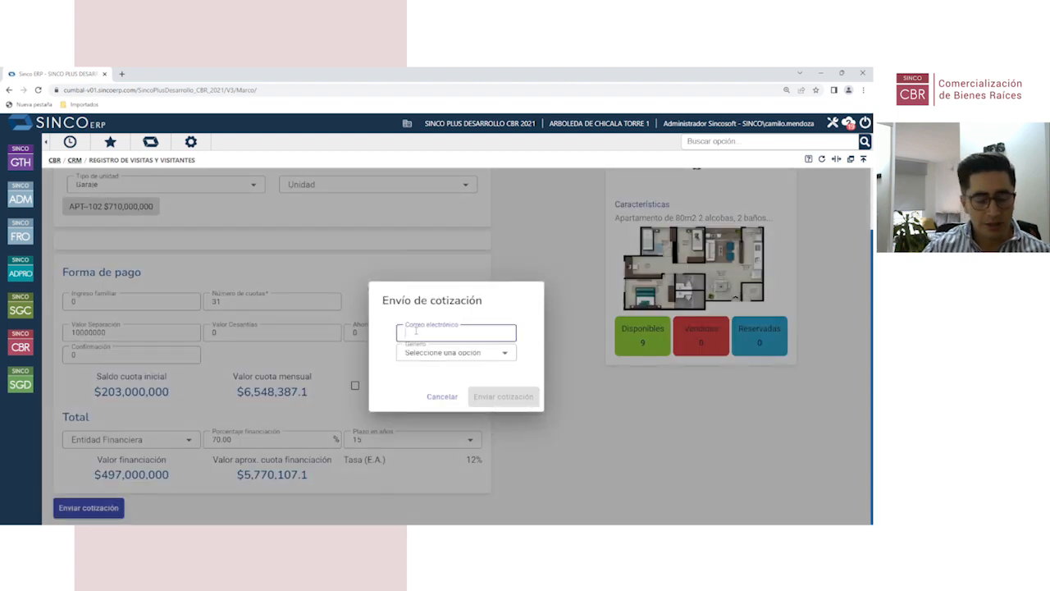
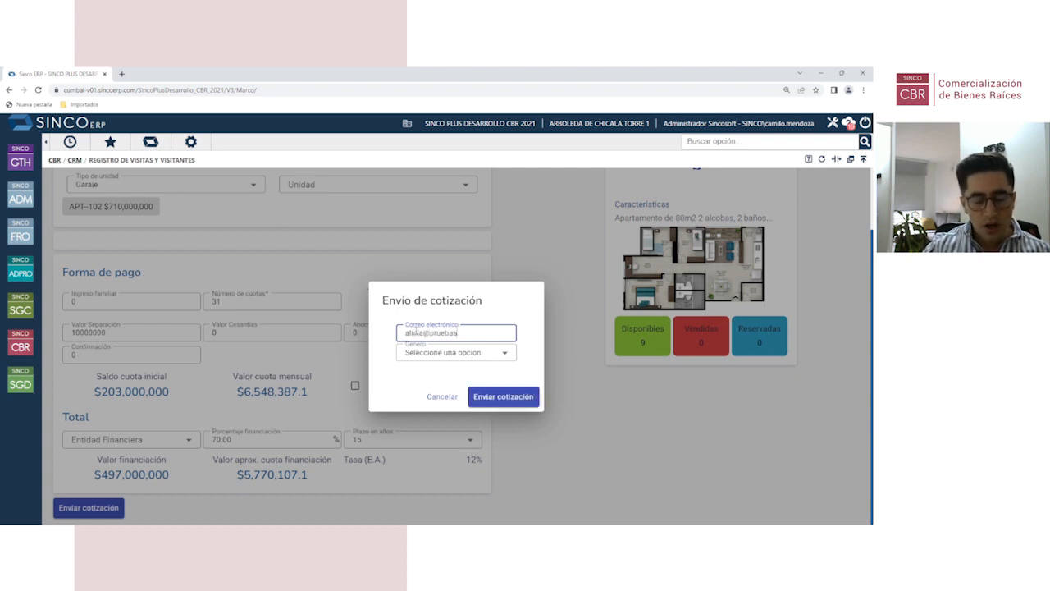
left_click(416, 332)
key("BackSpace")
type("co")
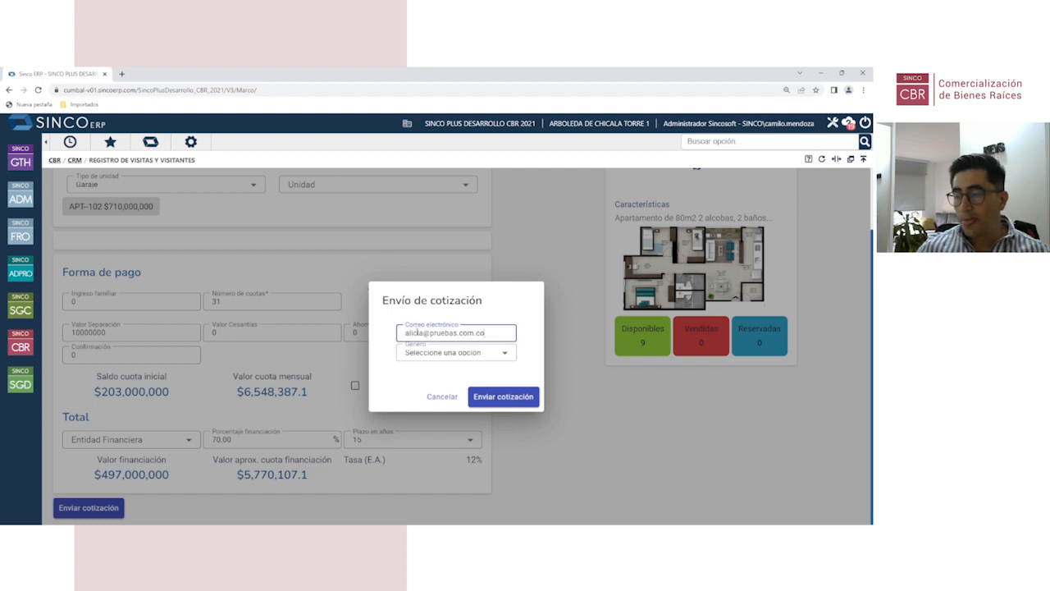
left_click(429, 354)
Step: Set gender to Femenino and send quotation no. 1682 totalling $710,000,000 to the visitor
left_click(420, 409)
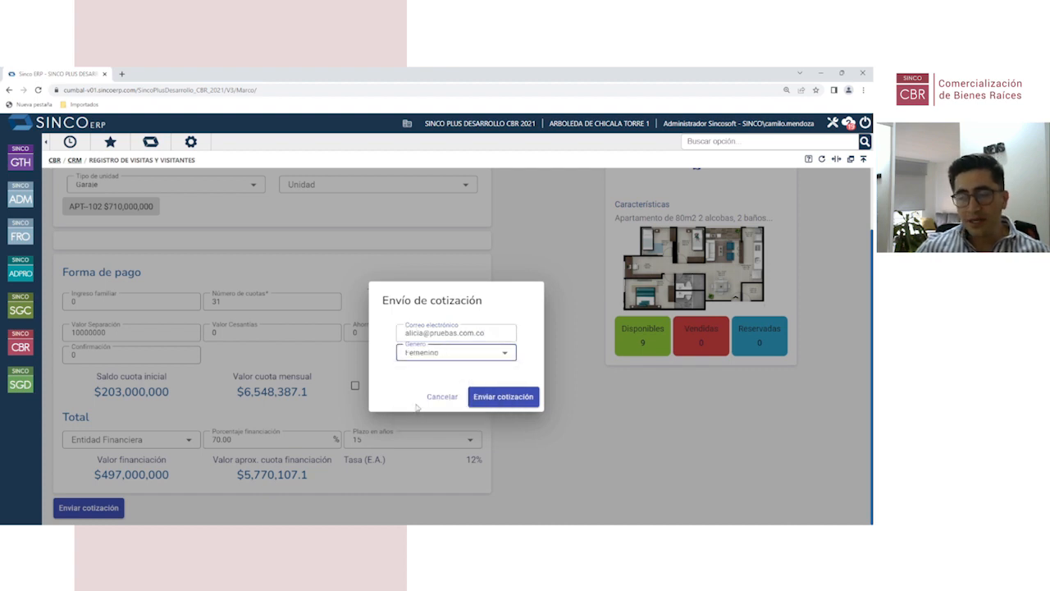
left_click(499, 398)
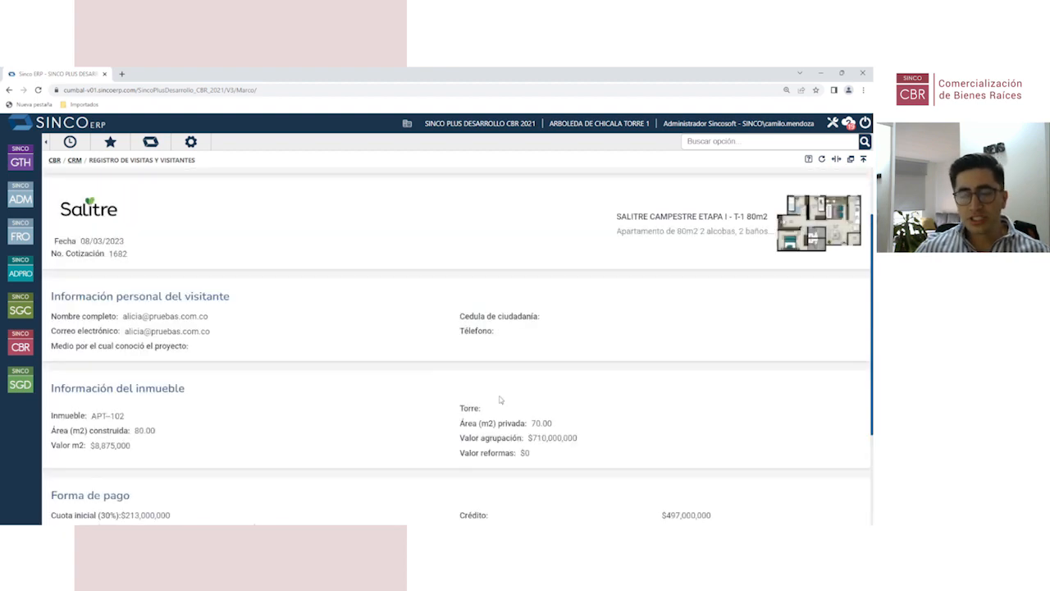
scroll(302, 329, "down", 2)
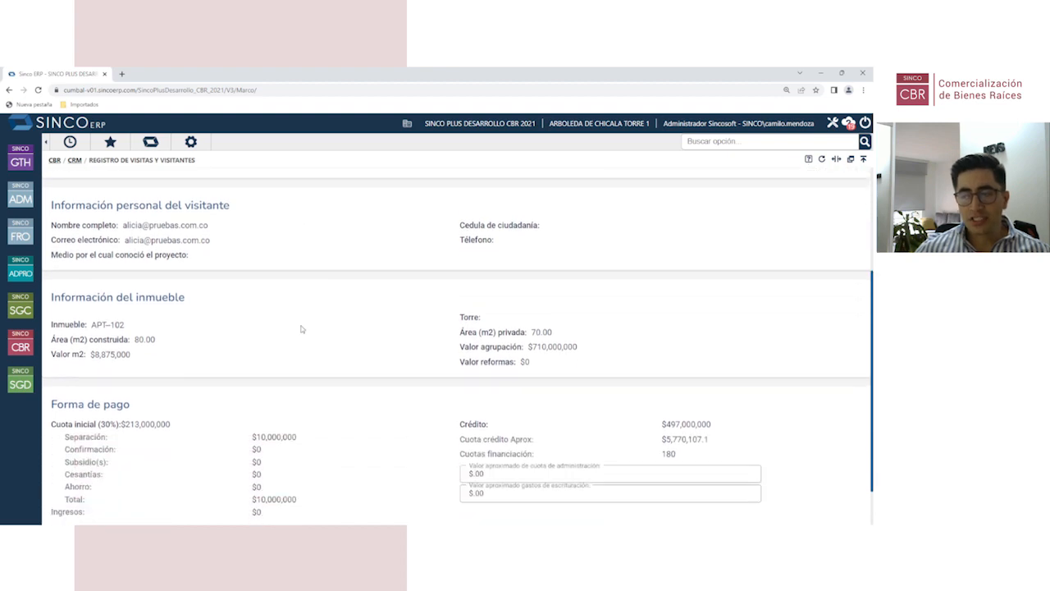
scroll(302, 329, "down", 2)
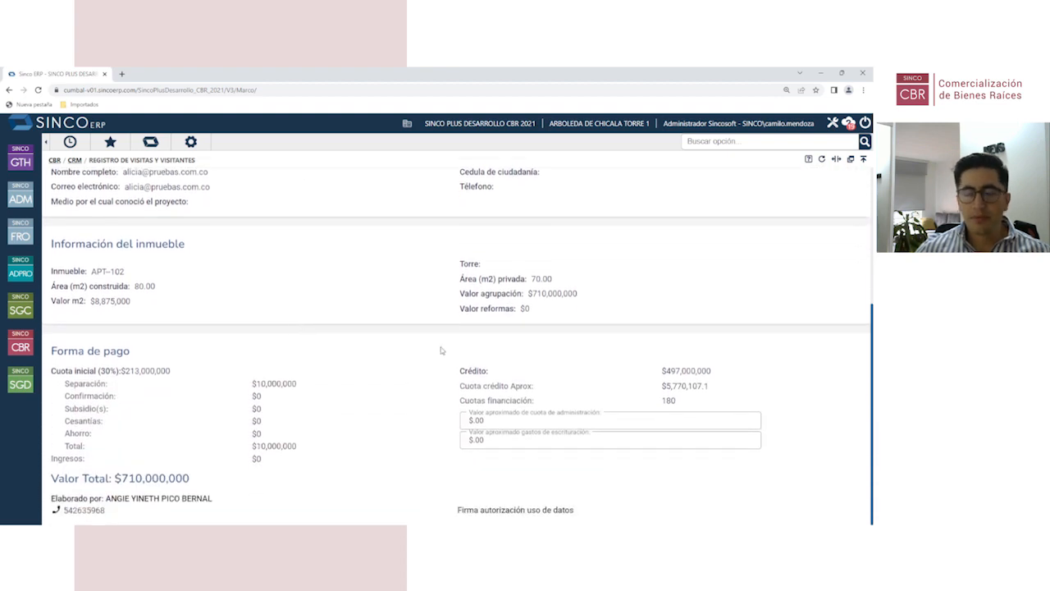
scroll(422, 380, "up", 4)
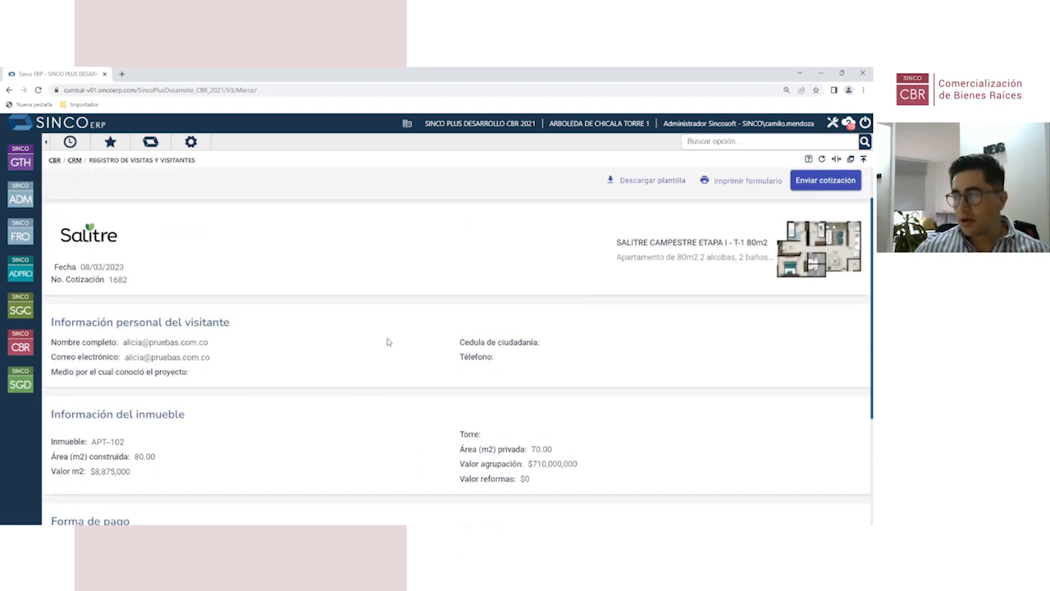
scroll(388, 340, "down", 3)
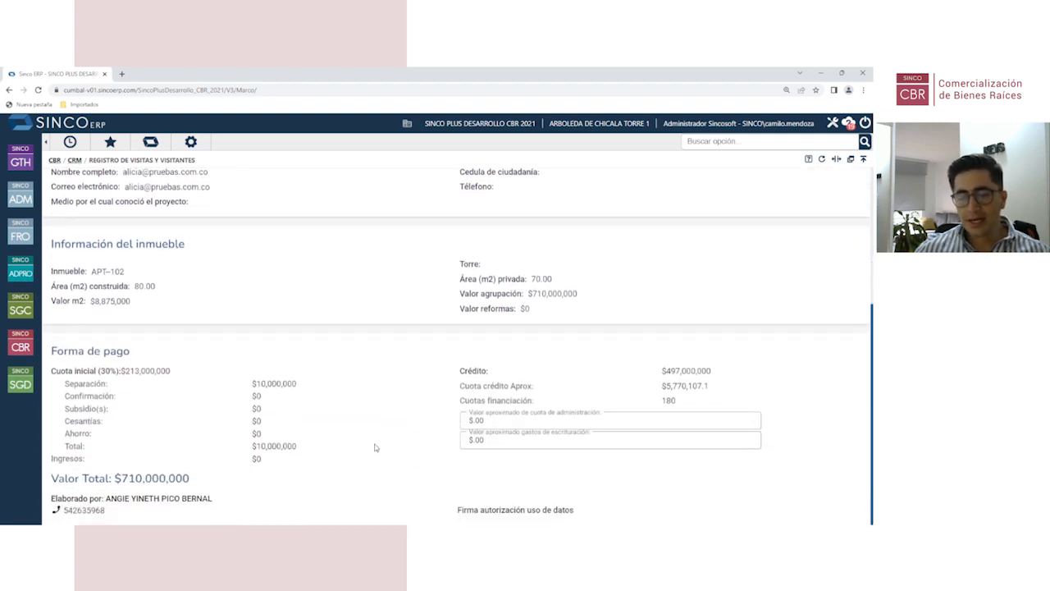
scroll(375, 447, "up", 5)
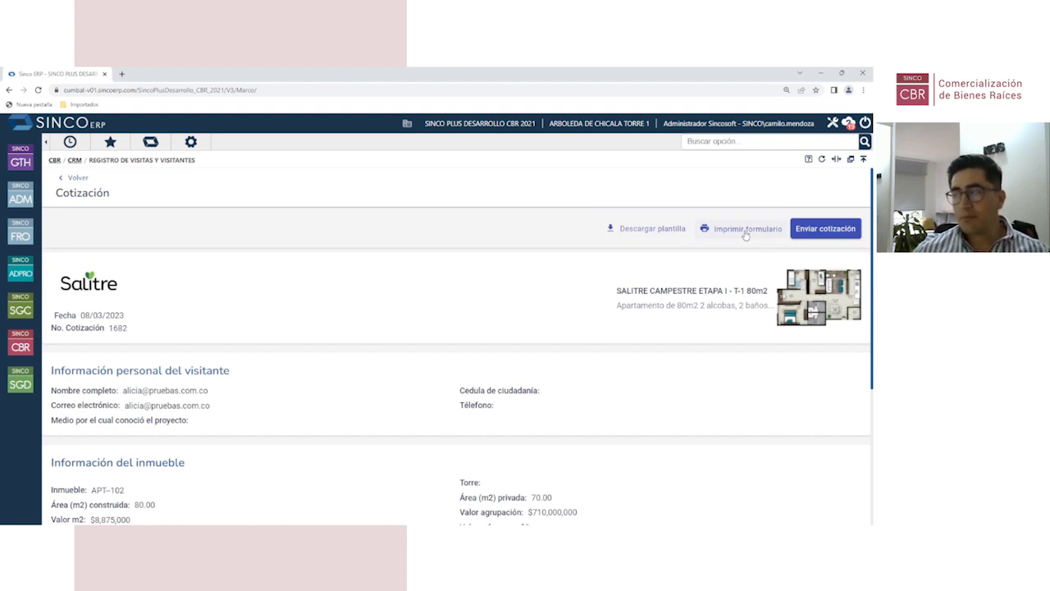
left_click(816, 233)
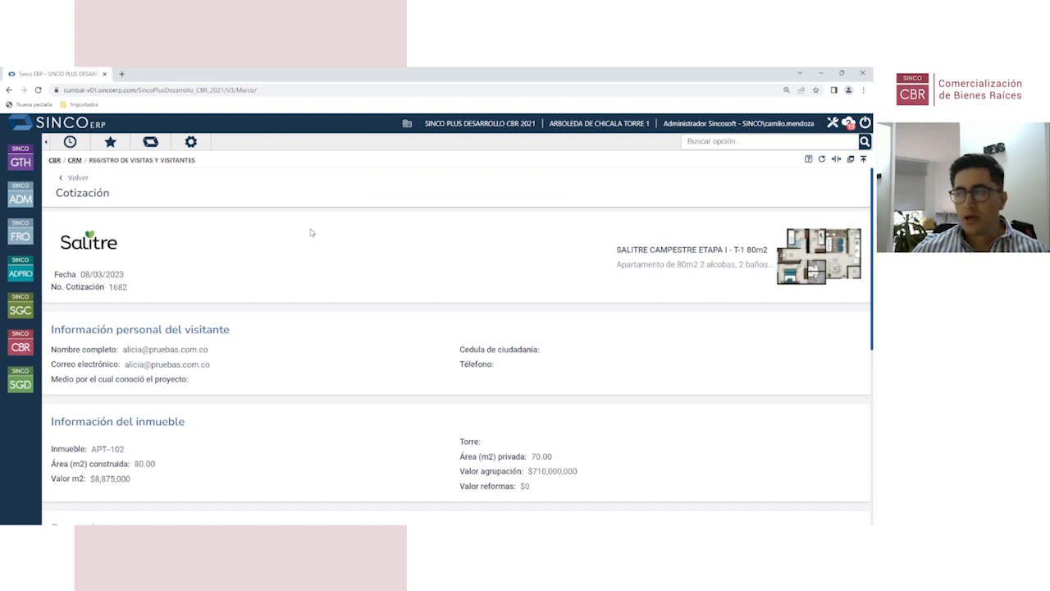
Step: Go to CRM's Administración de visitas y visitantes and open the visitor's record by name search
left_click(20, 345)
left_click(91, 177)
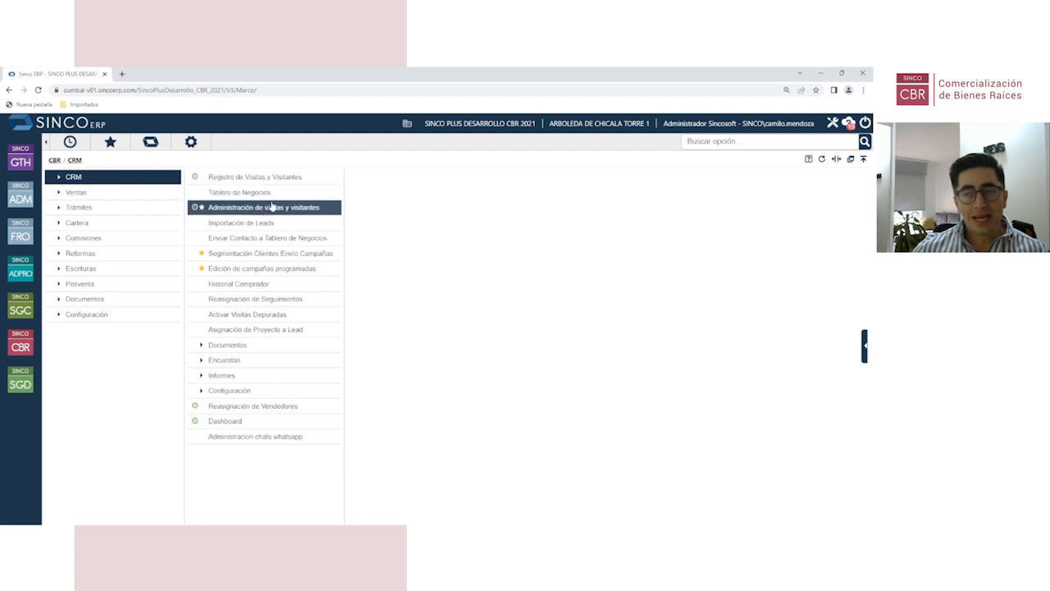
left_click(269, 207)
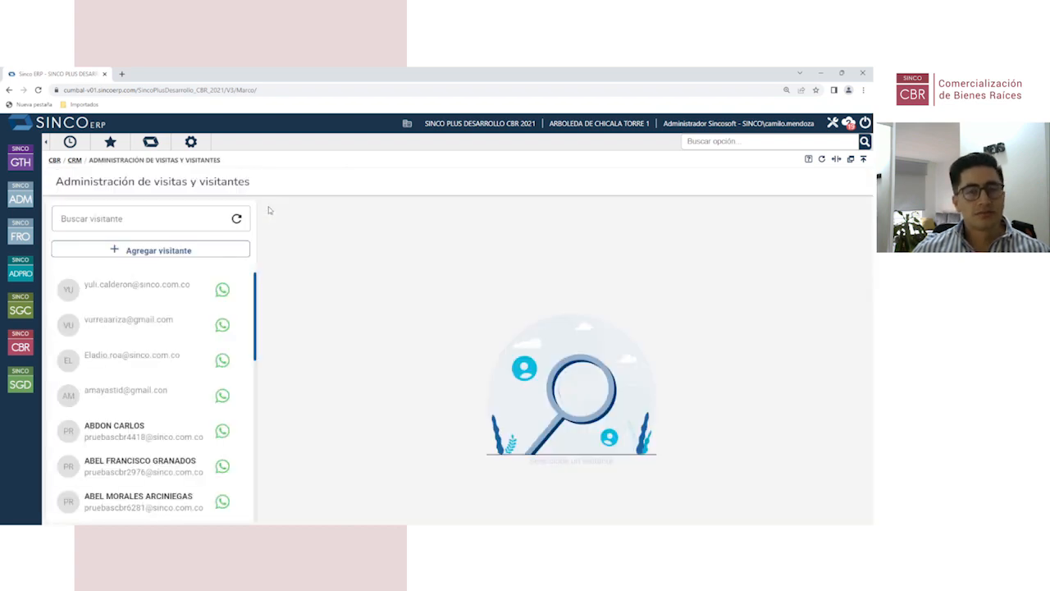
left_click(126, 218)
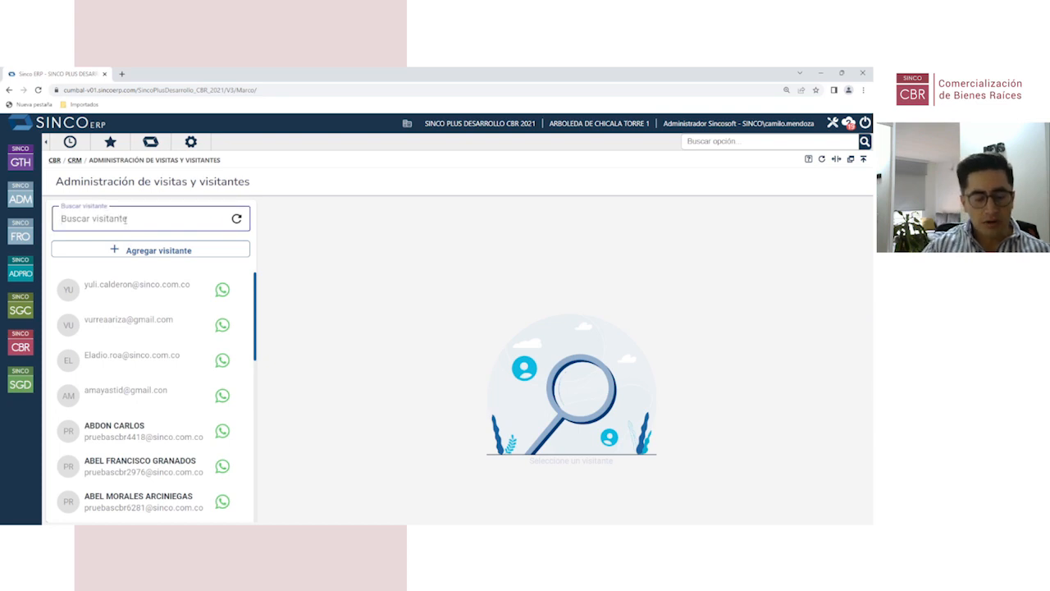
type("alicia")
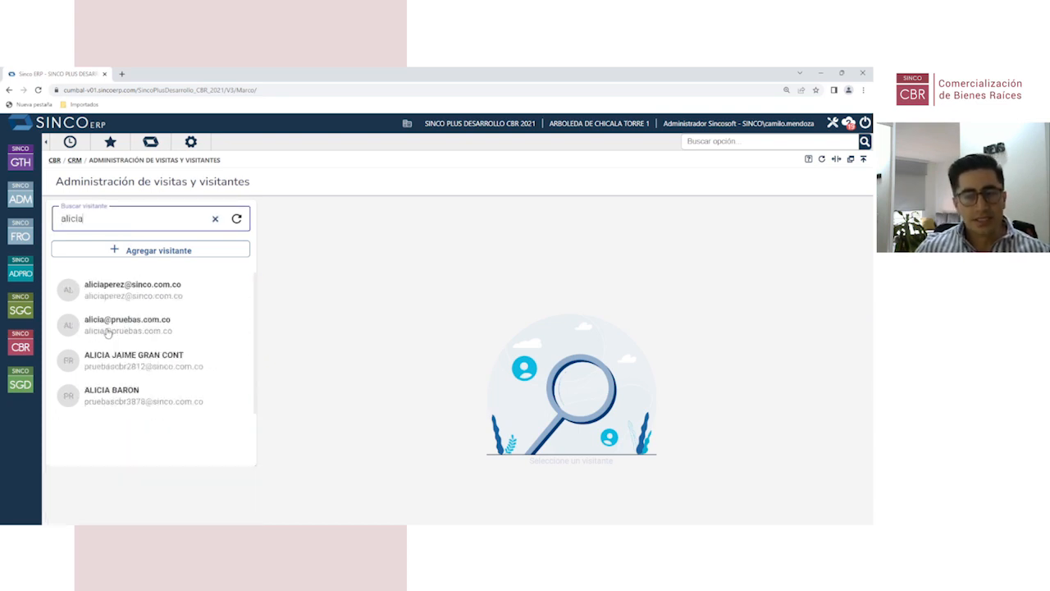
left_click(144, 330)
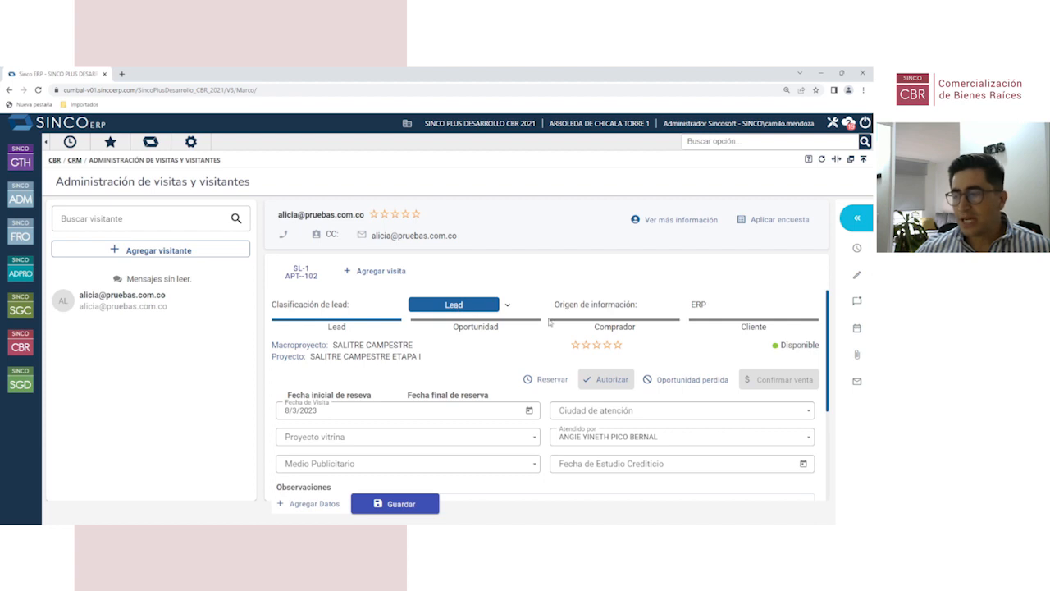
Step: Review the $710,000,000 quotation on the visit form and show the Historial with its Cambio a Lead entry
scroll(533, 352, "down", 1)
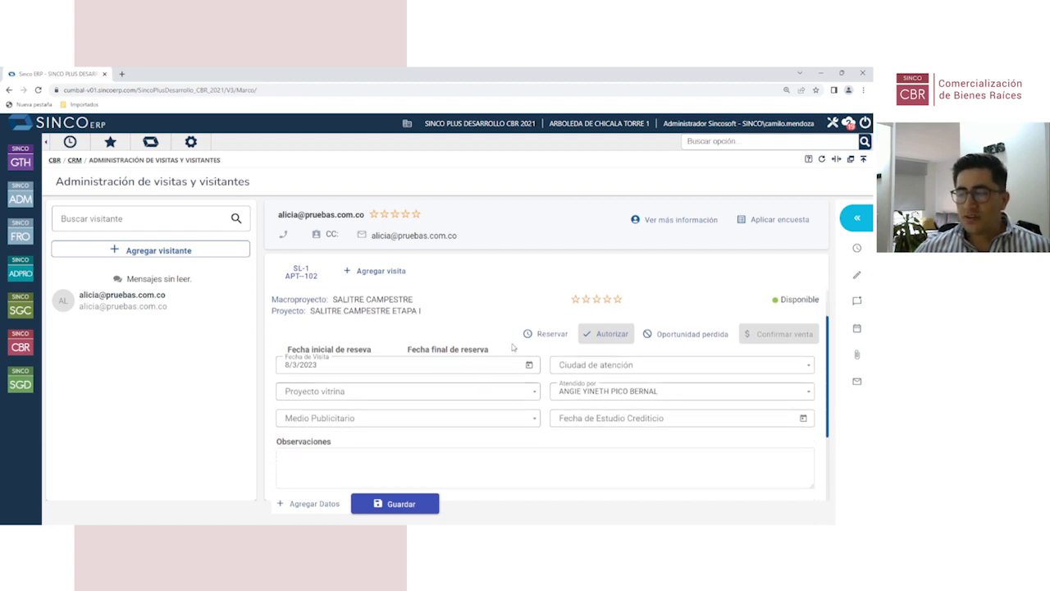
scroll(514, 357, "down", 3)
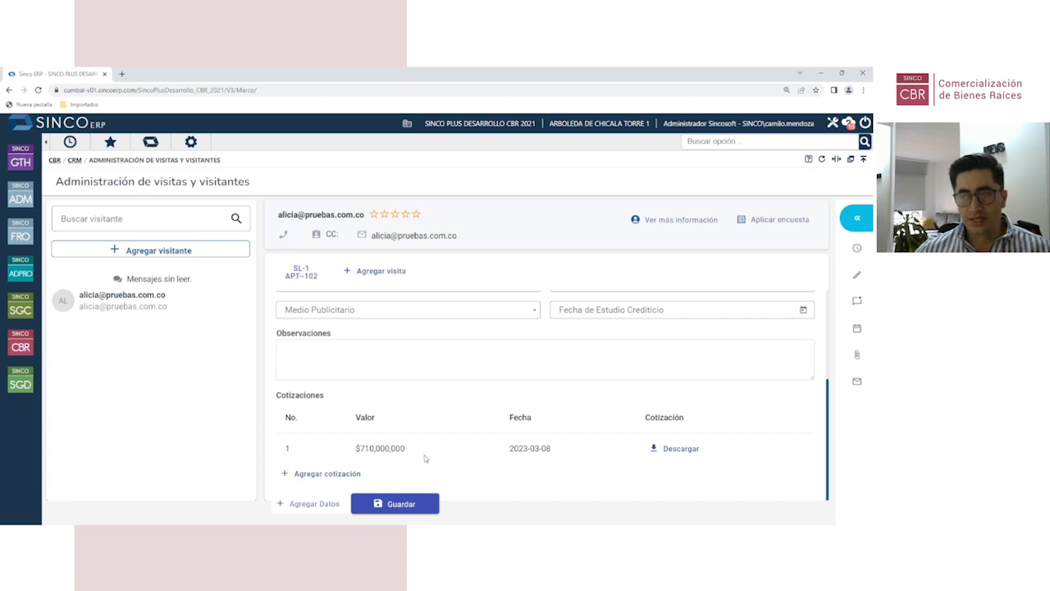
scroll(442, 463, "up", 4)
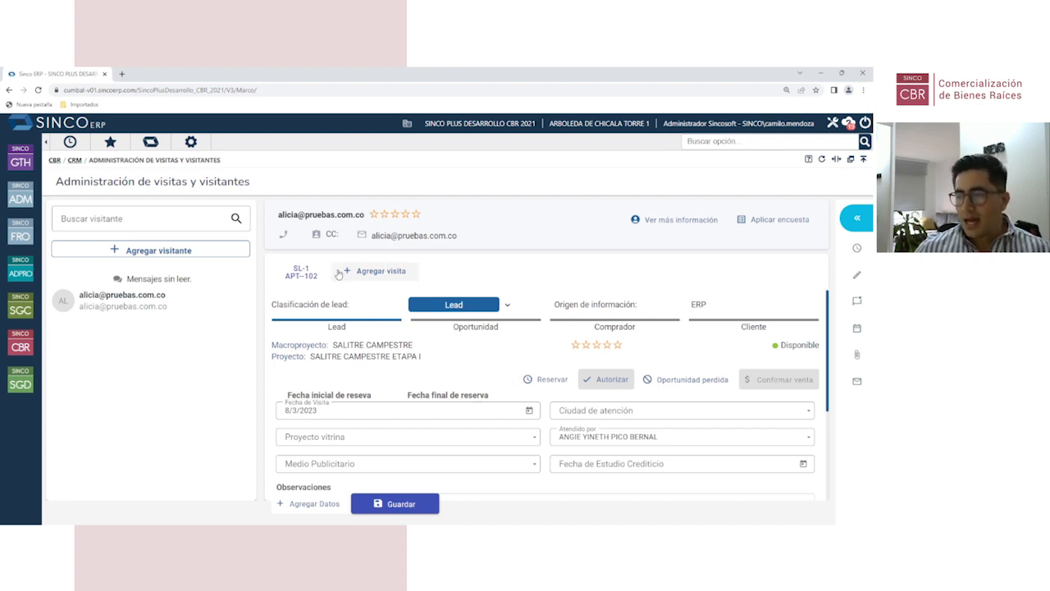
scroll(548, 390, "down", 1)
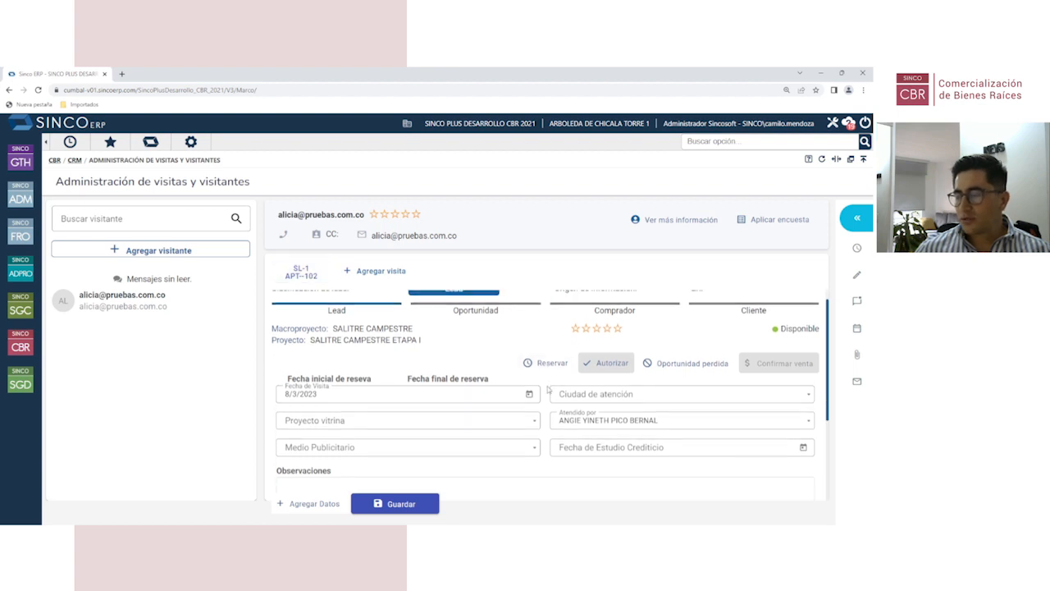
scroll(548, 391, "up", 1)
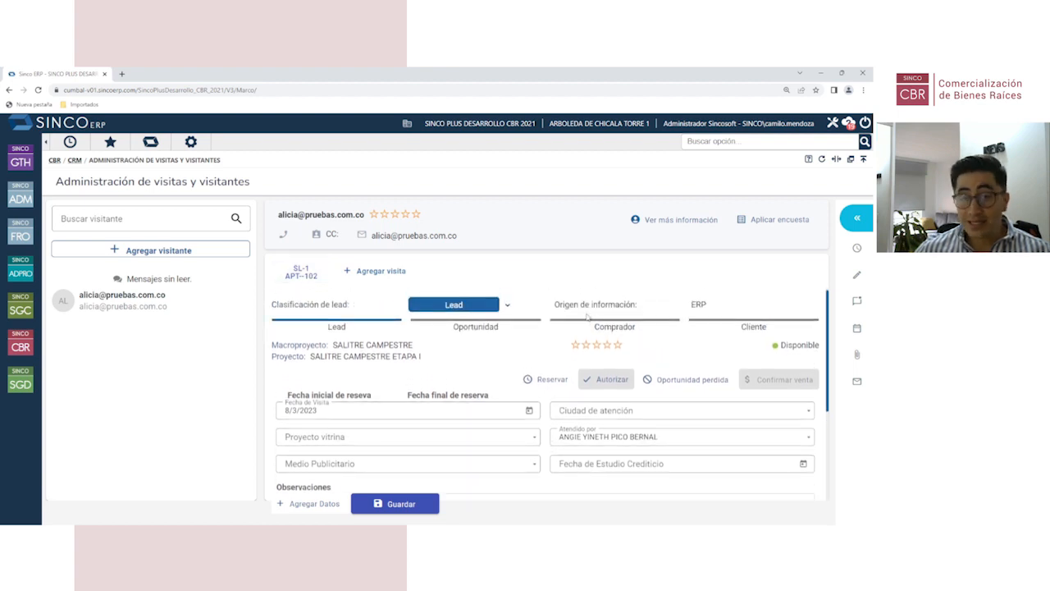
left_click(858, 220)
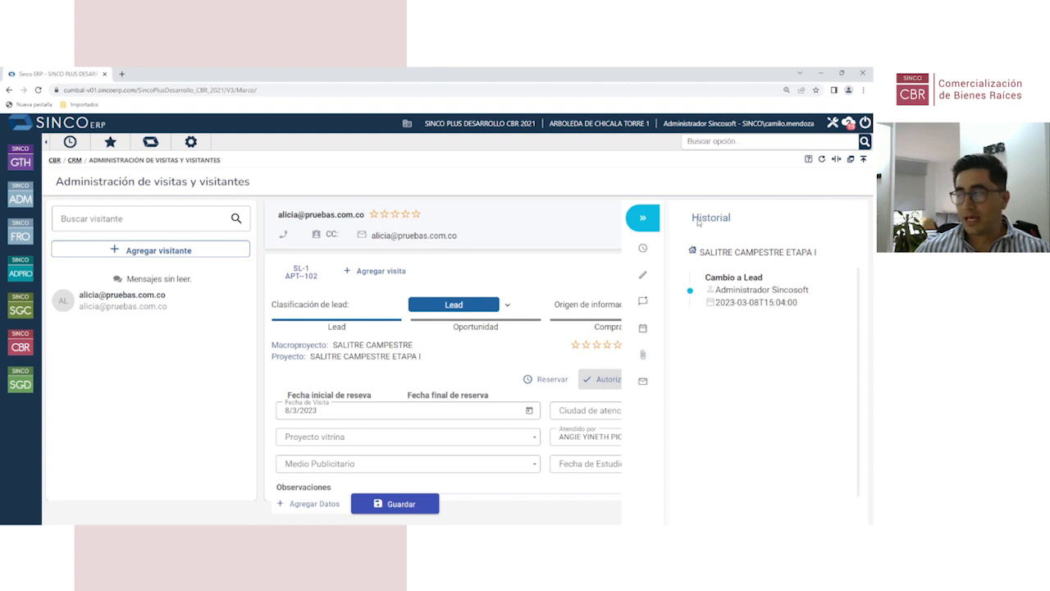
Step: Review the visitor's Observaciones and Seguimientos, starting and then cancelling a new follow-up
left_click(643, 277)
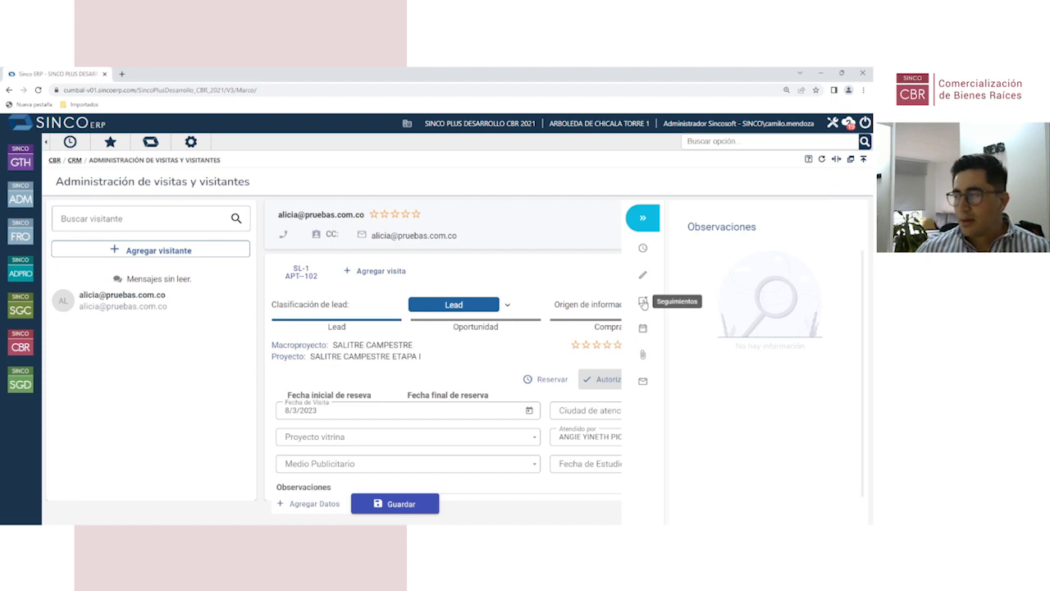
left_click(643, 302)
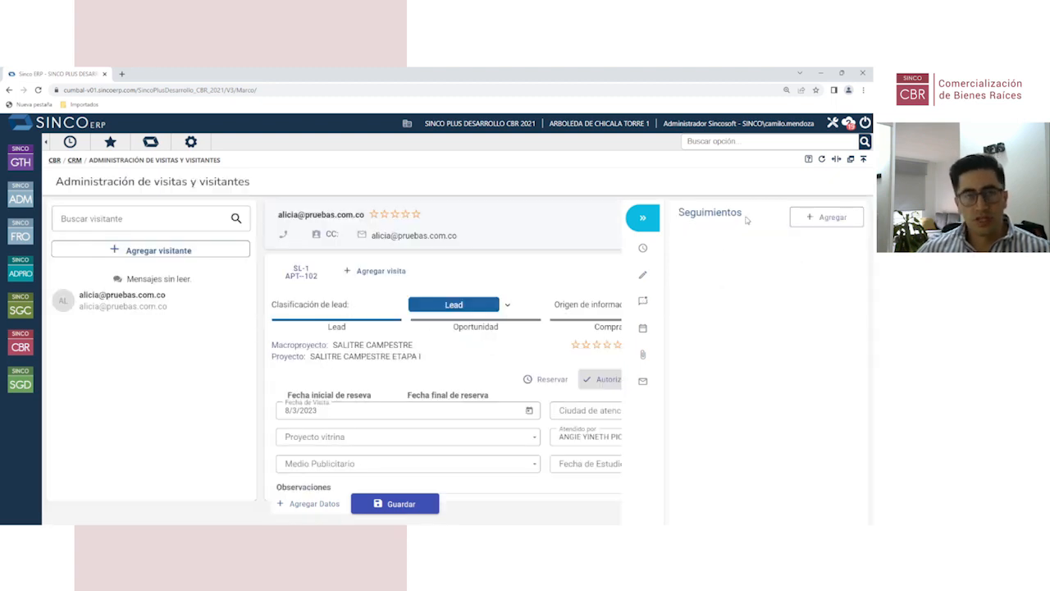
left_click(829, 218)
left_click(443, 294)
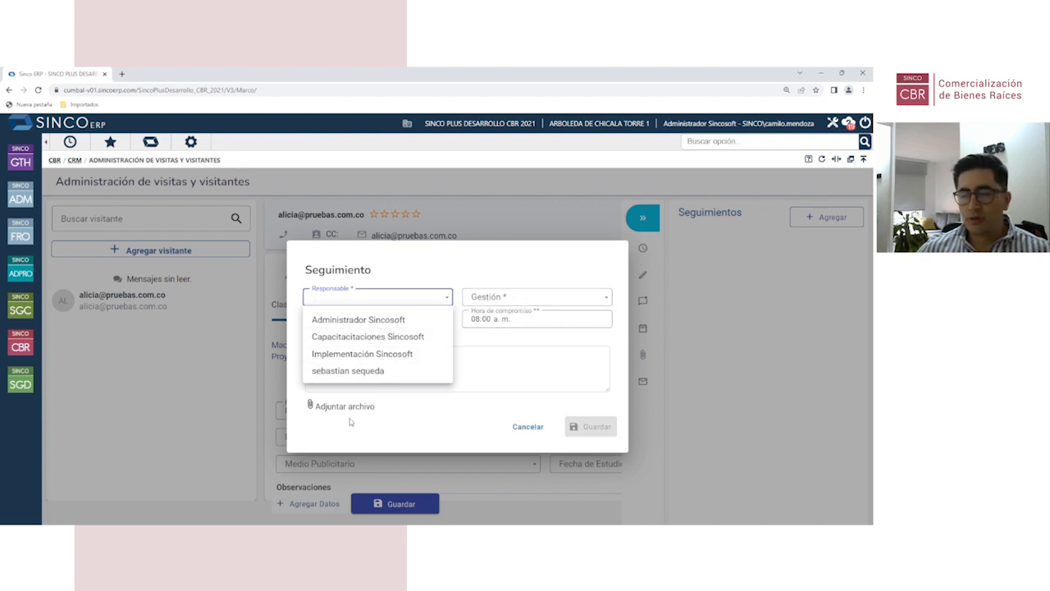
left_click(529, 427)
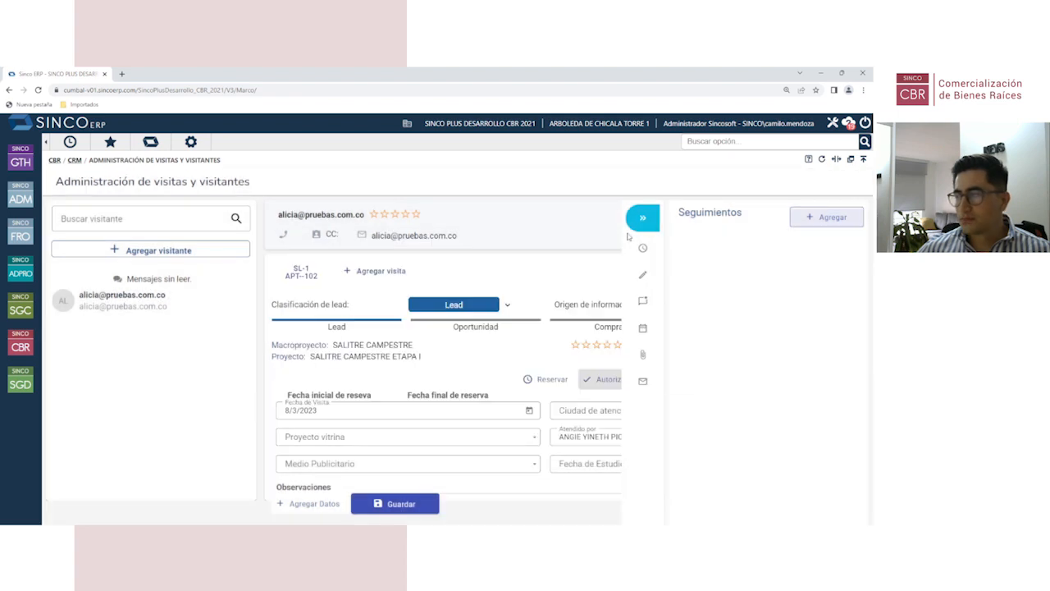
Step: Check the visitor's Agenda and Adjuntos, then bring up an Envío de correo form addressed to them
left_click(643, 328)
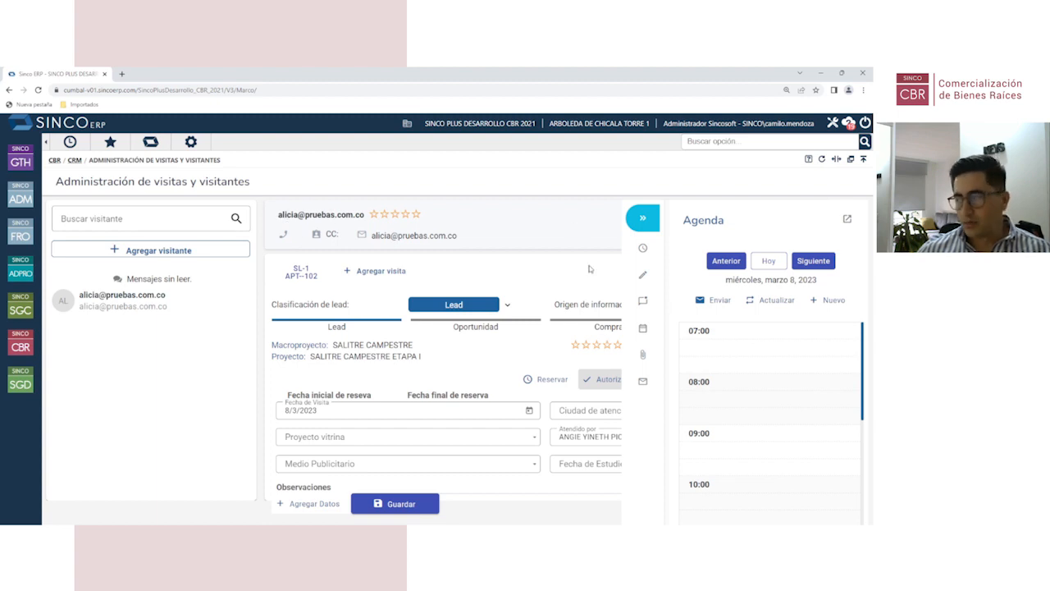
left_click(643, 356)
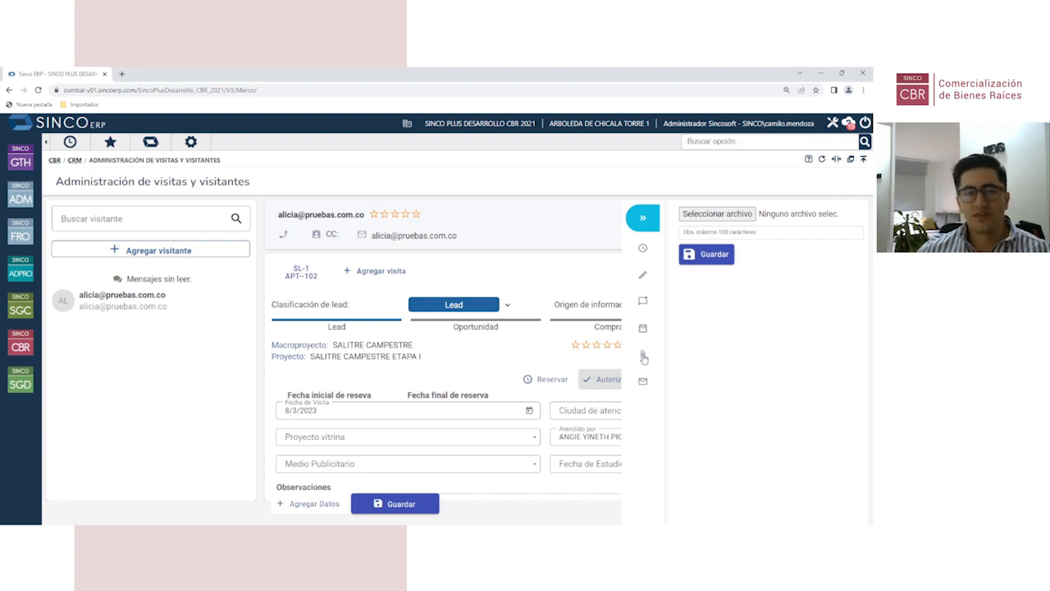
left_click(644, 381)
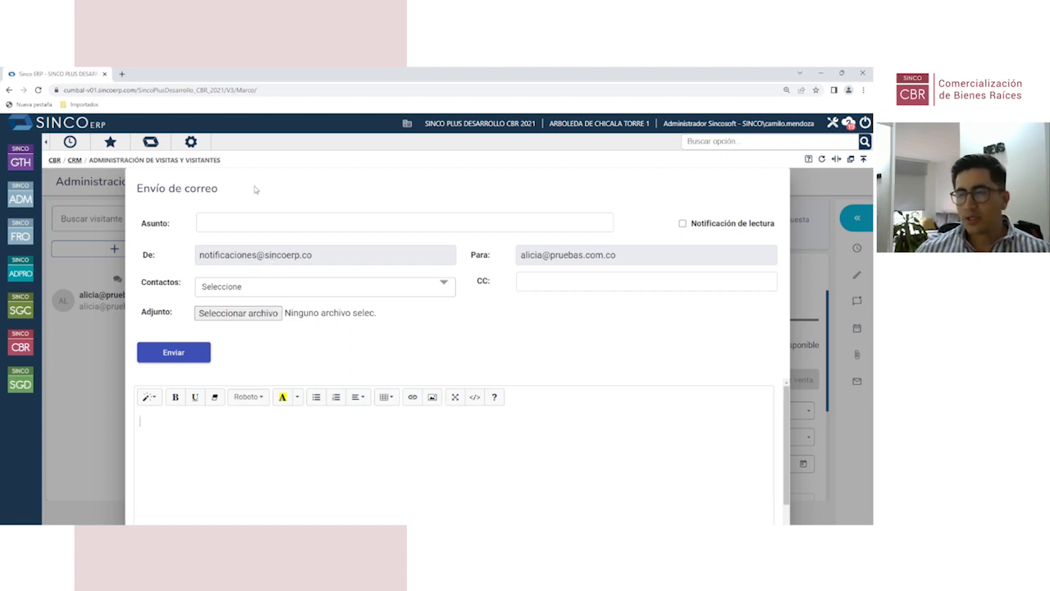
Step: Close the Envío de correo form unsent and look over the APT-102 visit record again
left_click(817, 194)
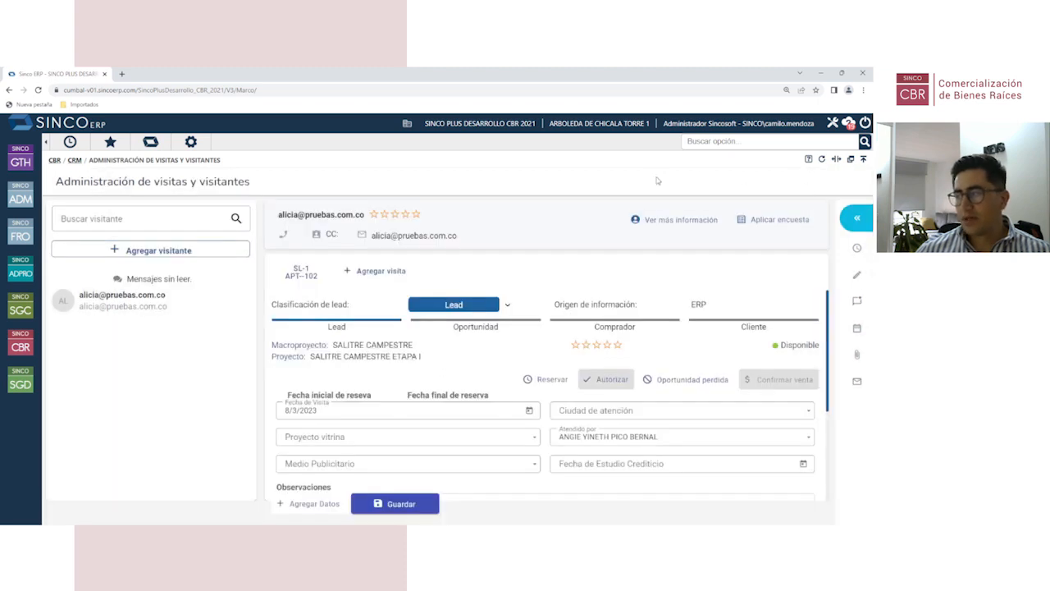
scroll(672, 402, "down", 1)
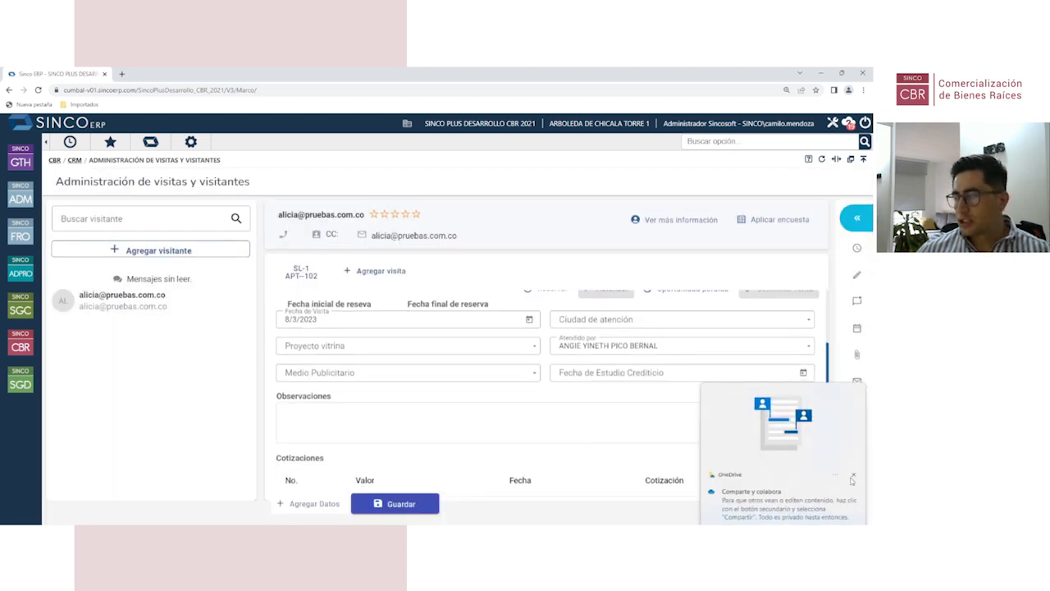
scroll(486, 390, "up", 1)
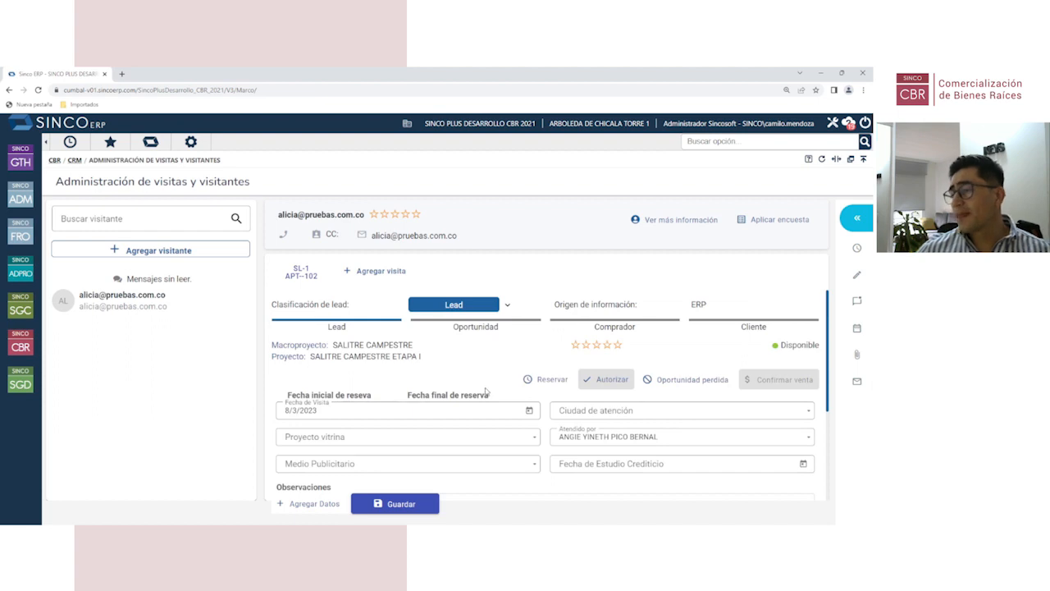
scroll(699, 306, "down", 1)
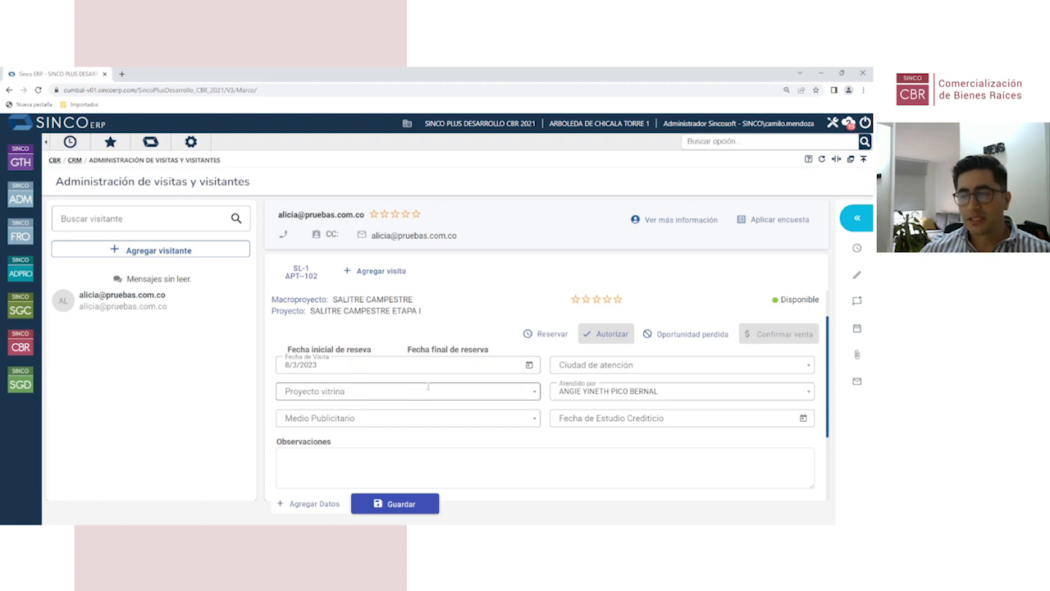
scroll(428, 386, "up", 1)
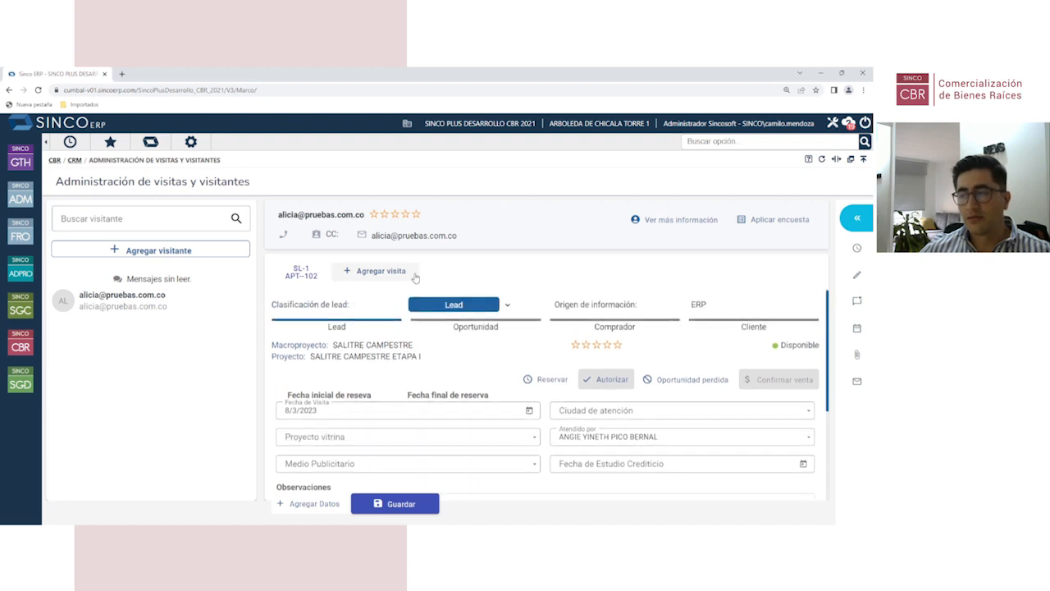
Step: Show the visitor's full profile via Ver más información, leaving Nivel Académico blank
left_click(671, 220)
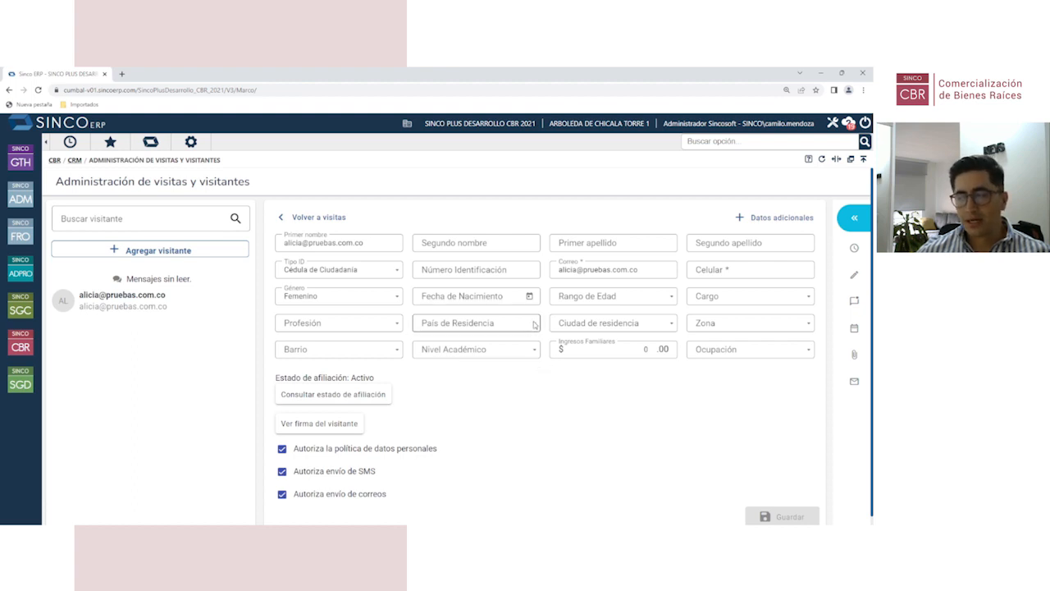
left_click(535, 351)
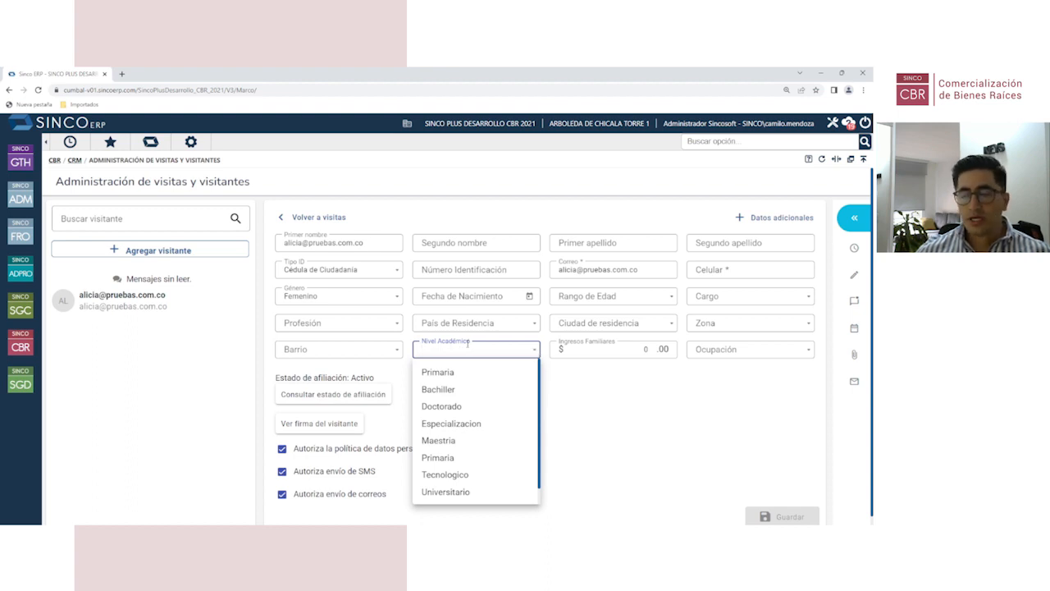
scroll(462, 456, "down", 1)
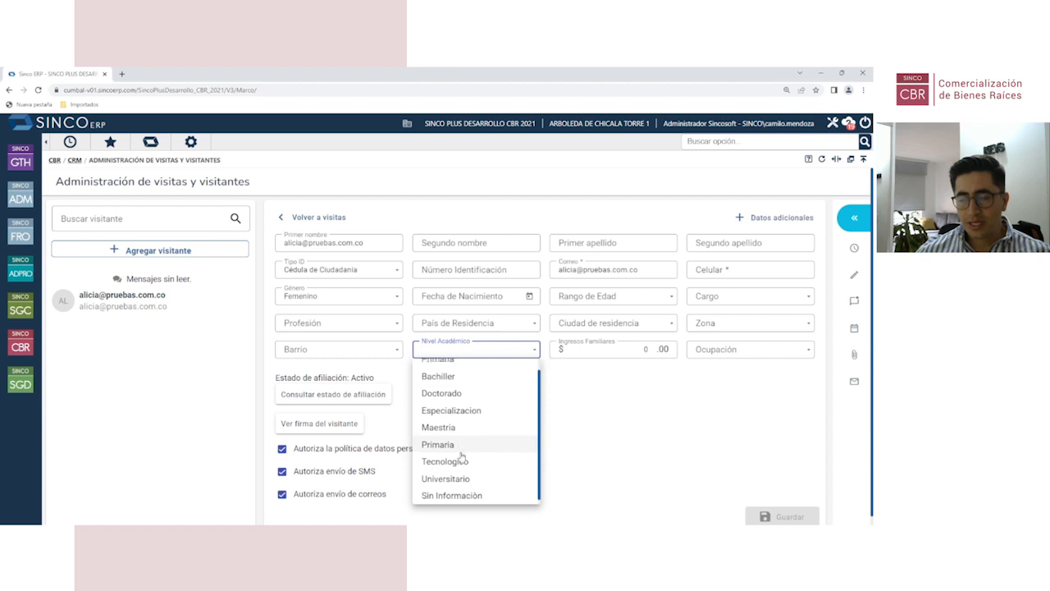
scroll(462, 456, "up", 1)
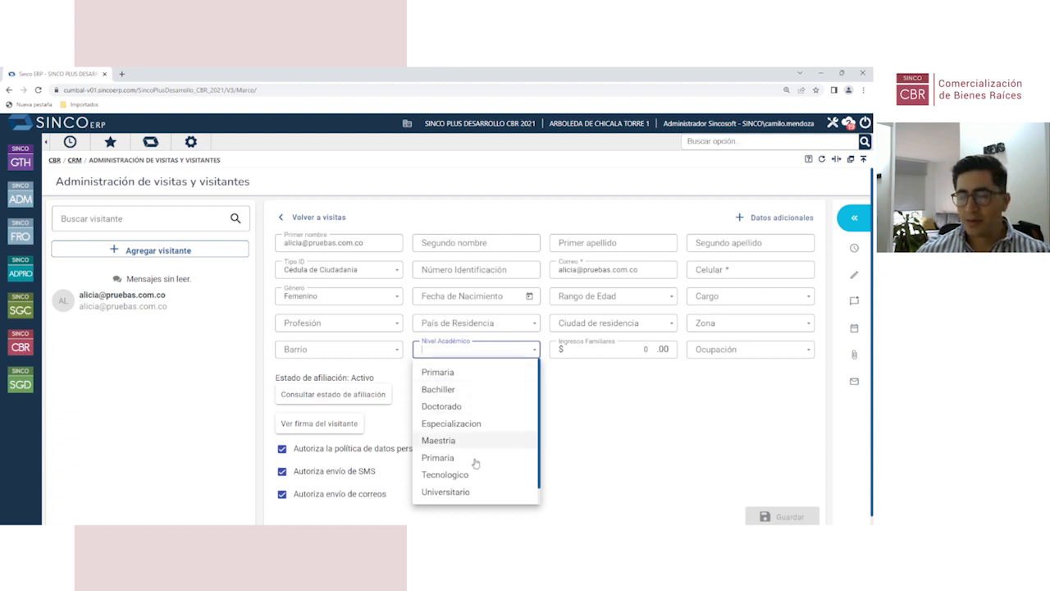
left_click(556, 405)
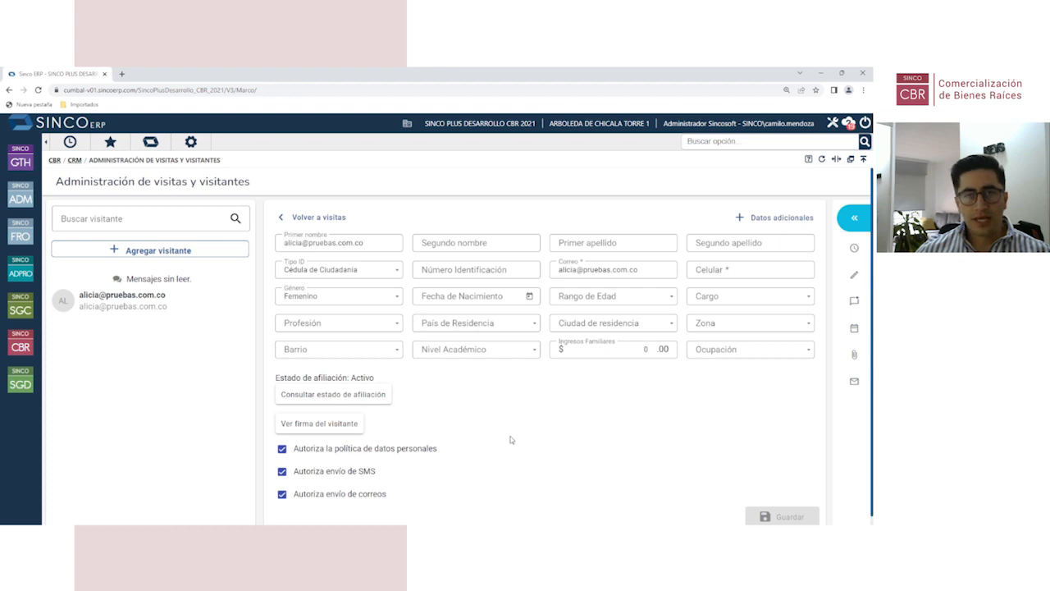
Step: Go to the CRM menu and expand its Configuración options
left_click(77, 162)
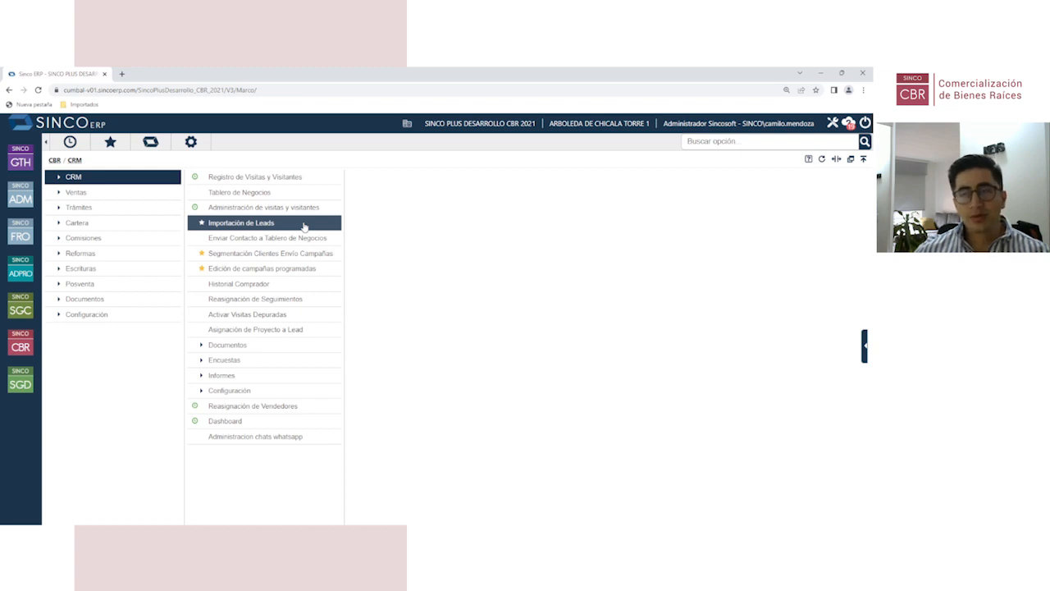
left_click(283, 391)
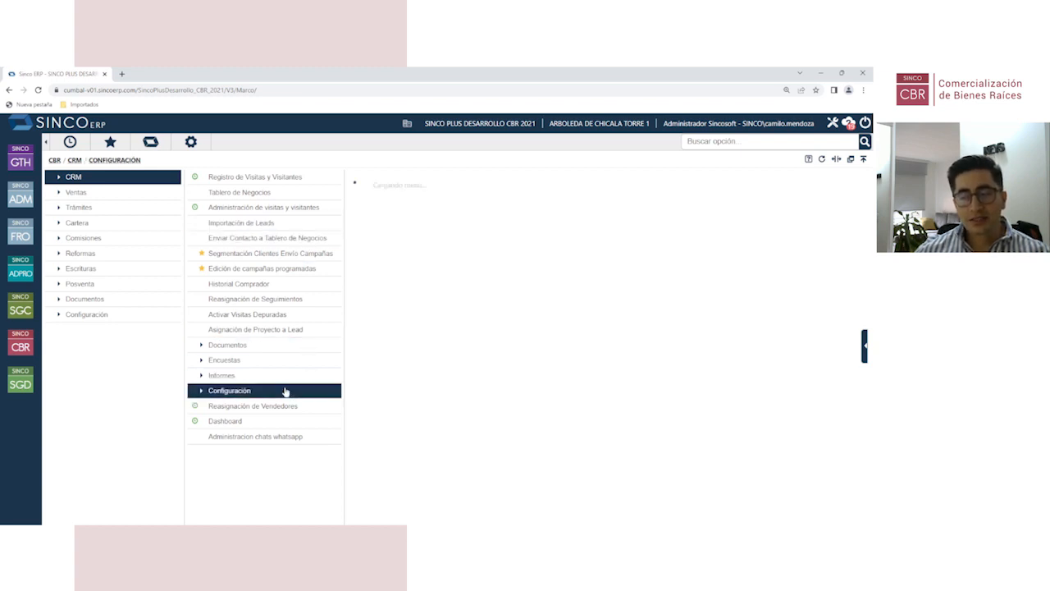
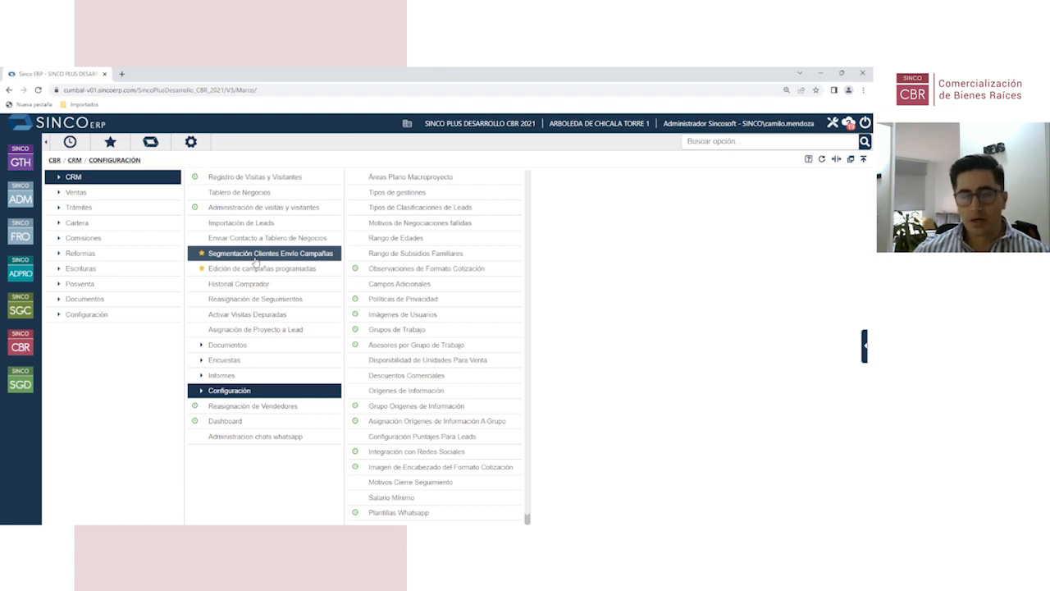
Step: Collapse the CRM Configuración submenu back to the main CRM options
left_click(97, 181)
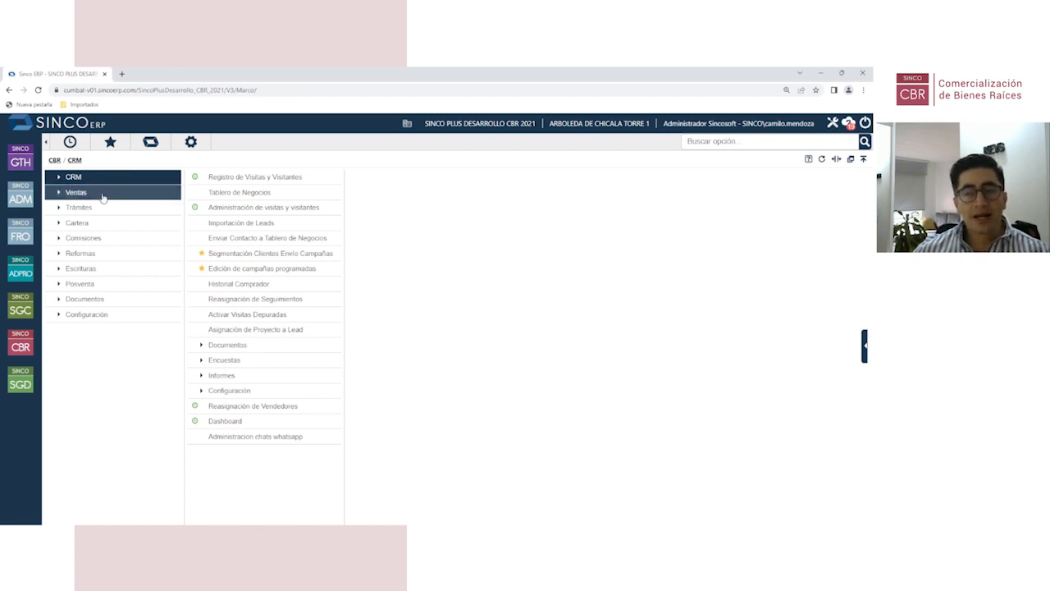
Step: Browse the Ventas additional options to view the Modificación de inmuebles tasks
left_click(21, 344)
left_click(141, 193)
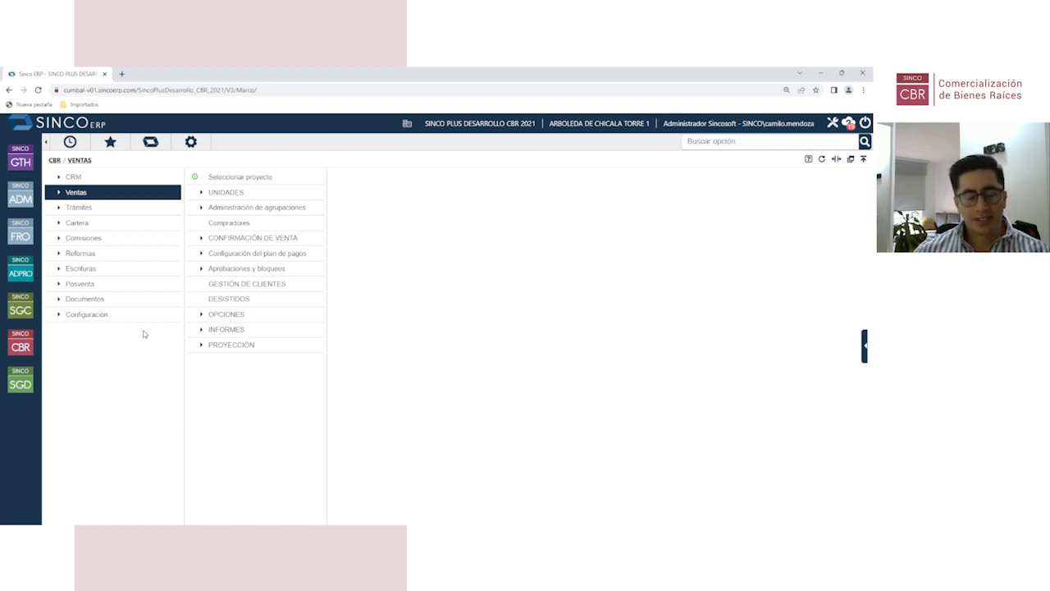
left_click(230, 316)
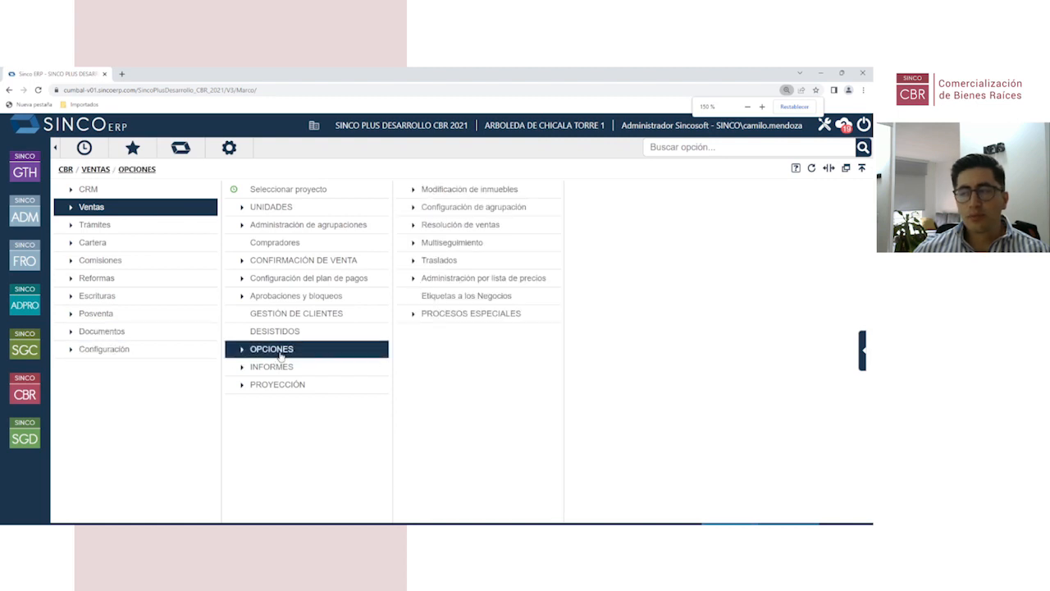
left_click(471, 196)
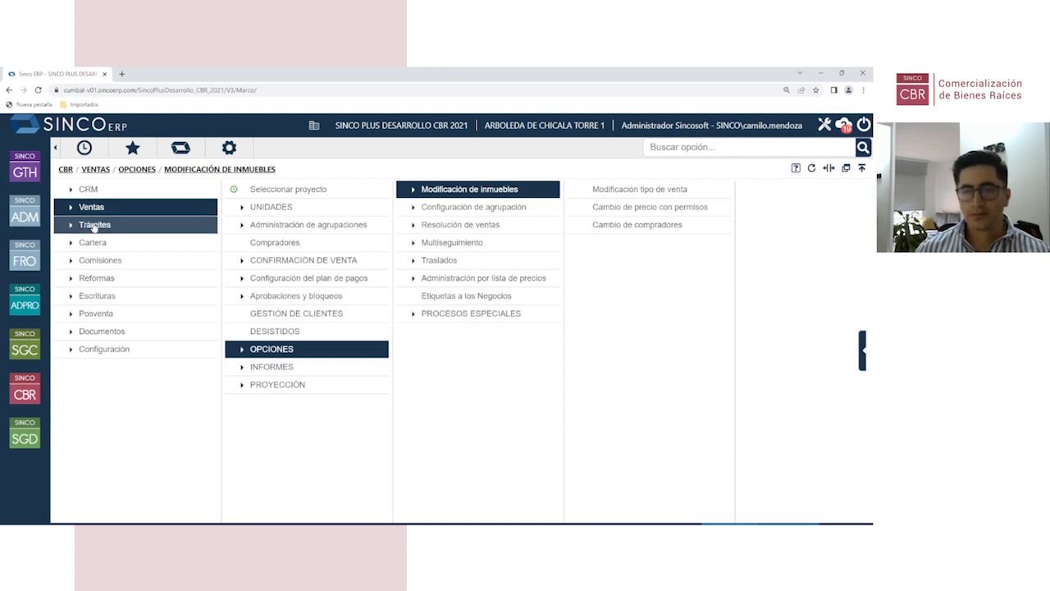
Step: Open the Confirmación de venta form under Confirmación de Venta
left_click(131, 209)
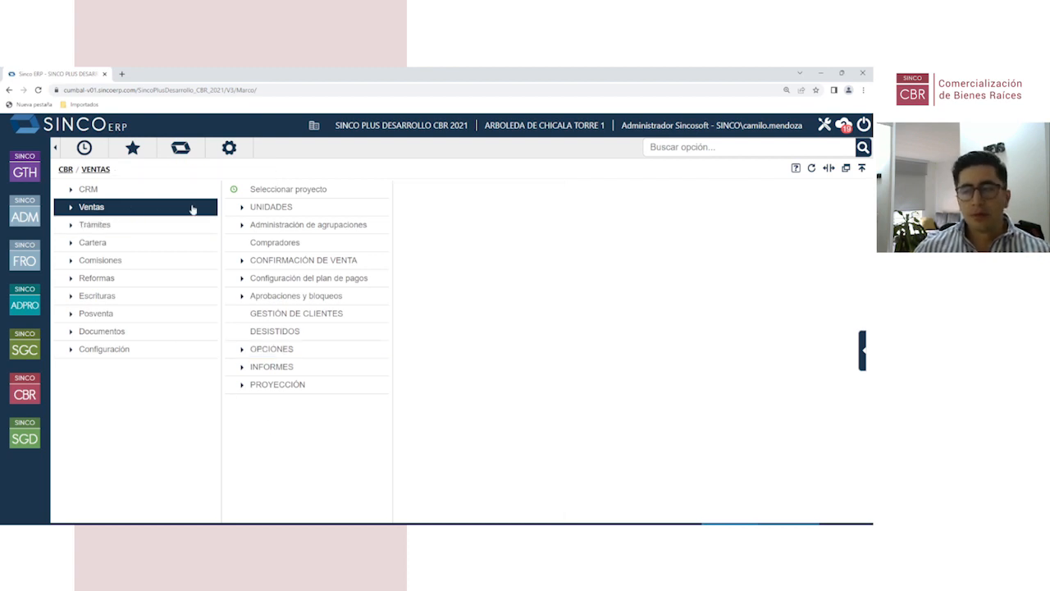
left_click(282, 261)
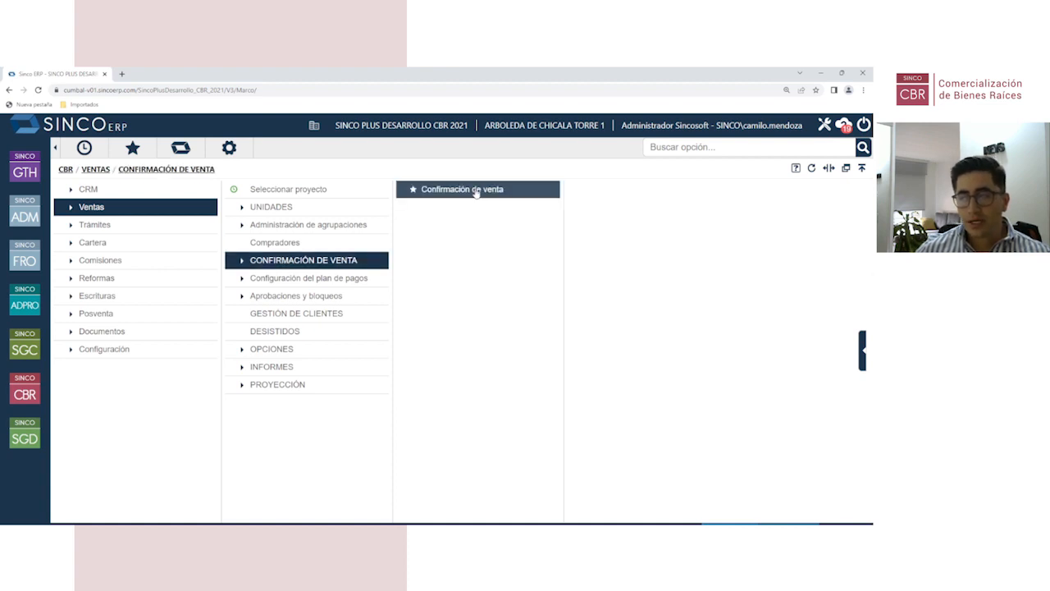
left_click(476, 190)
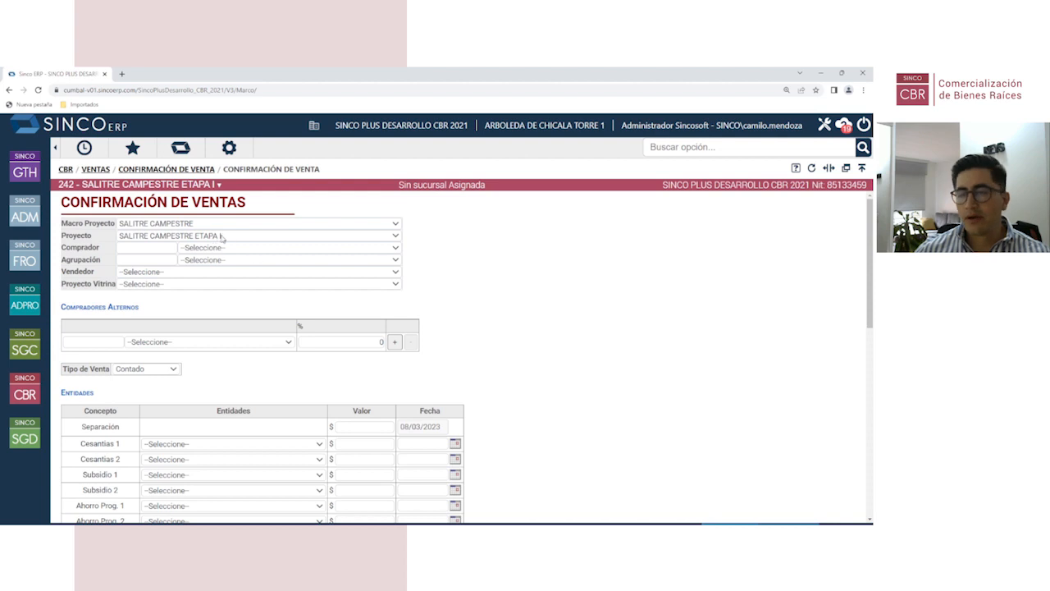
Step: Choose the sale's buyer from the Comprador list
left_click(199, 252)
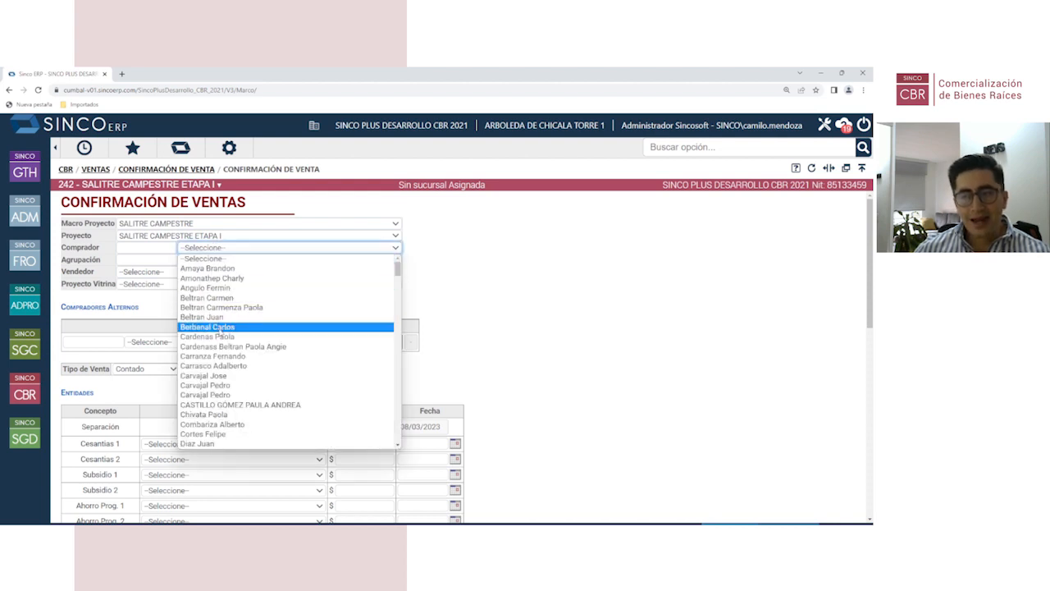
scroll(215, 363, "down", 5)
scroll(218, 363, "down", 10)
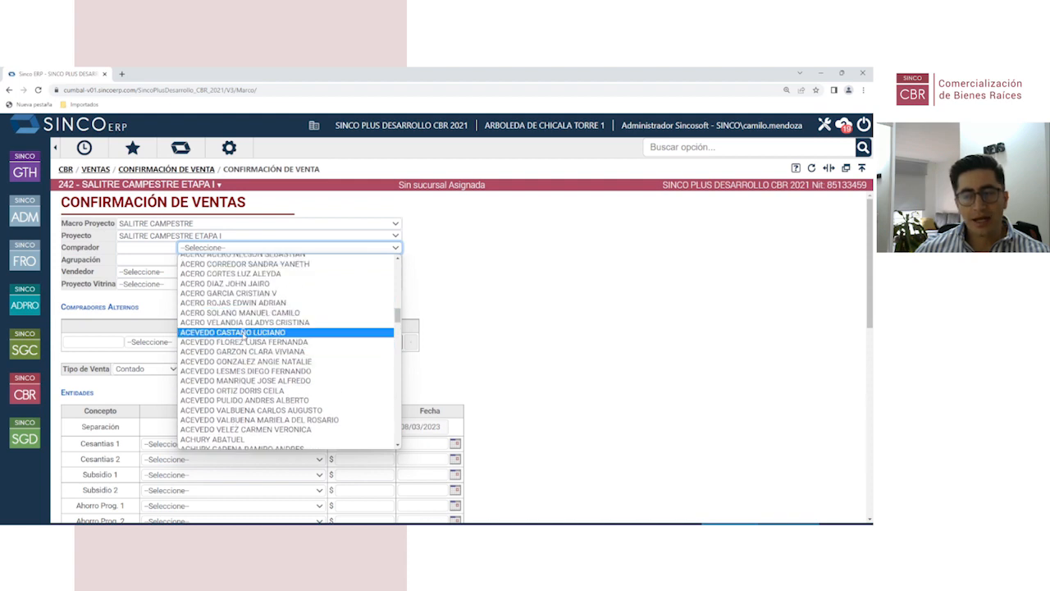
left_click(242, 331)
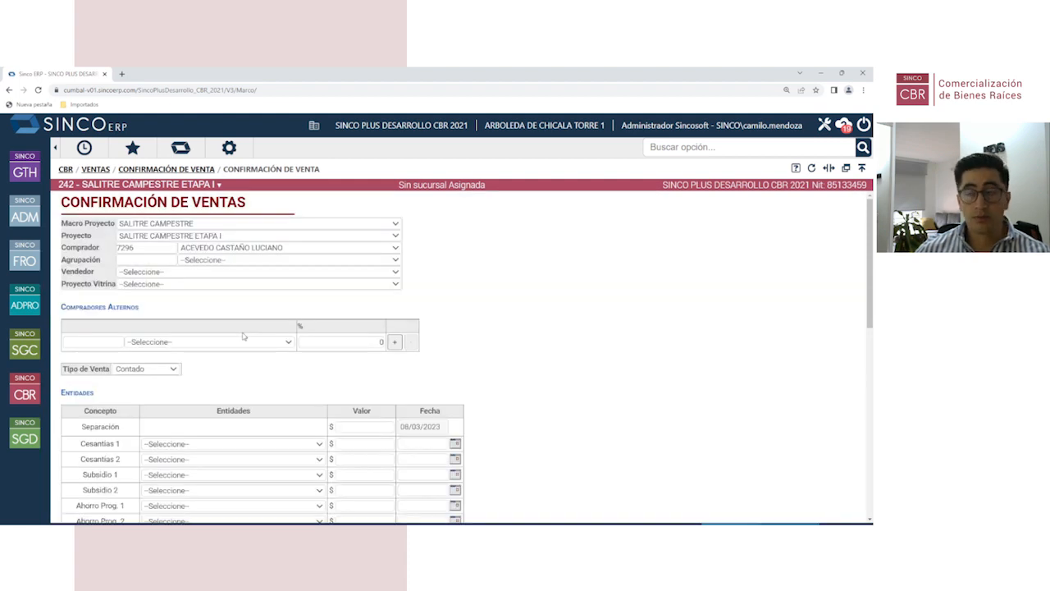
Step: Assign unit APT-101 in Agrupación and review the 10,000,000 separation value
left_click(215, 261)
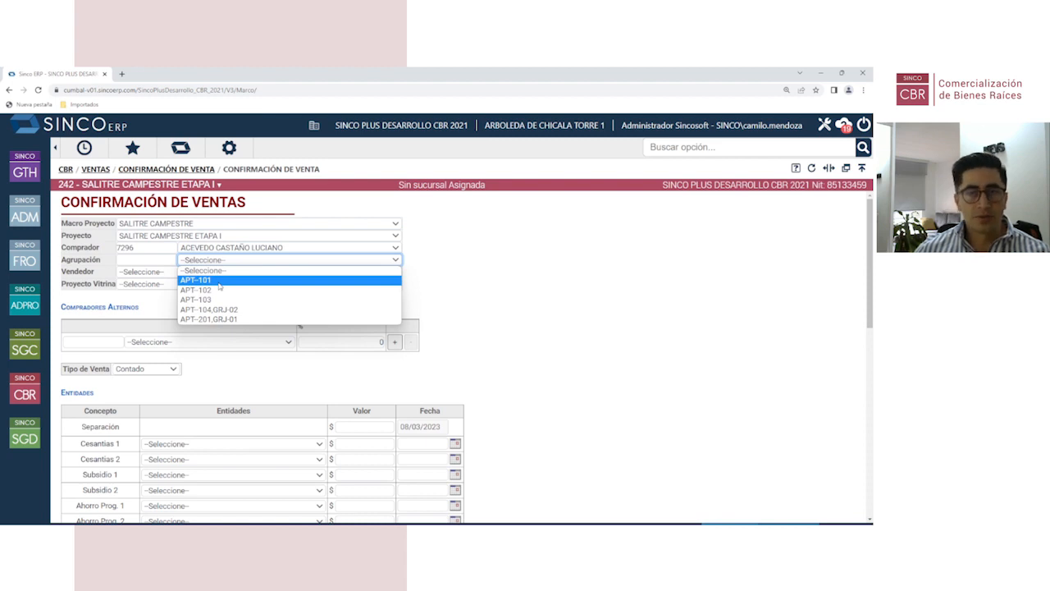
left_click(220, 281)
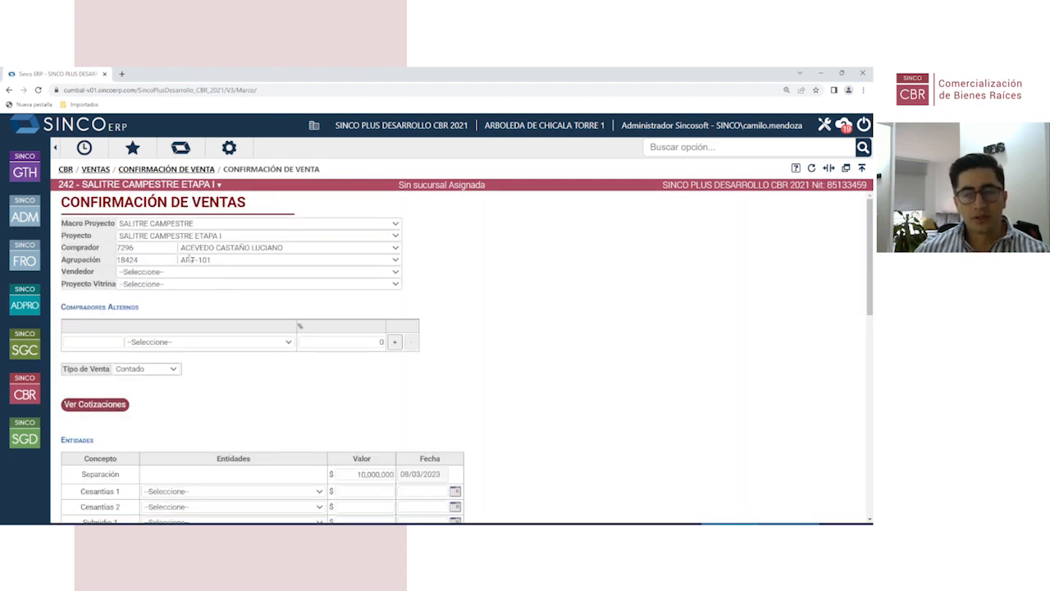
scroll(202, 391, "down", 2)
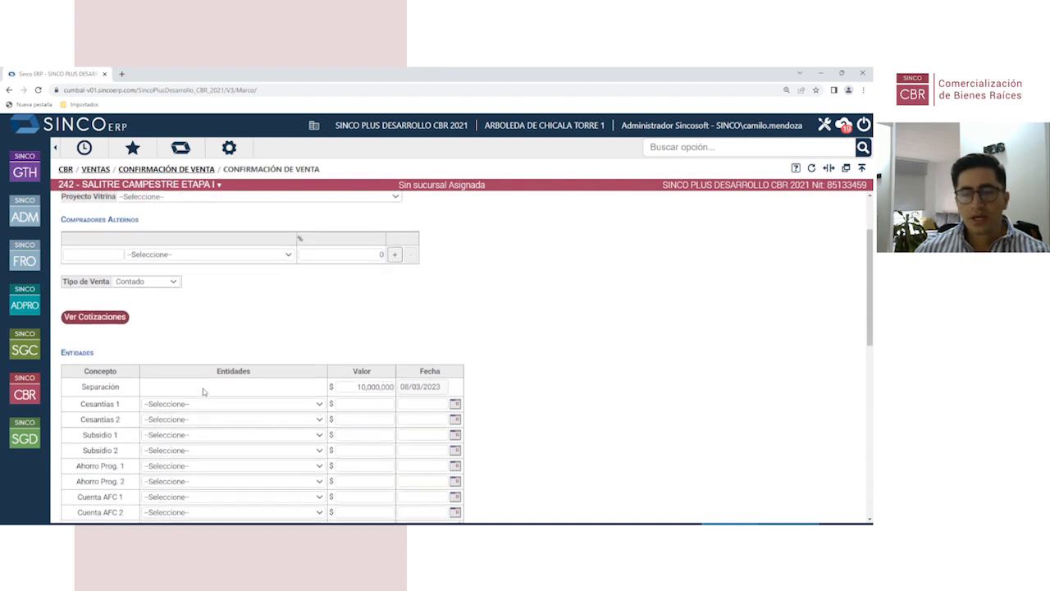
scroll(174, 296, "up", 1)
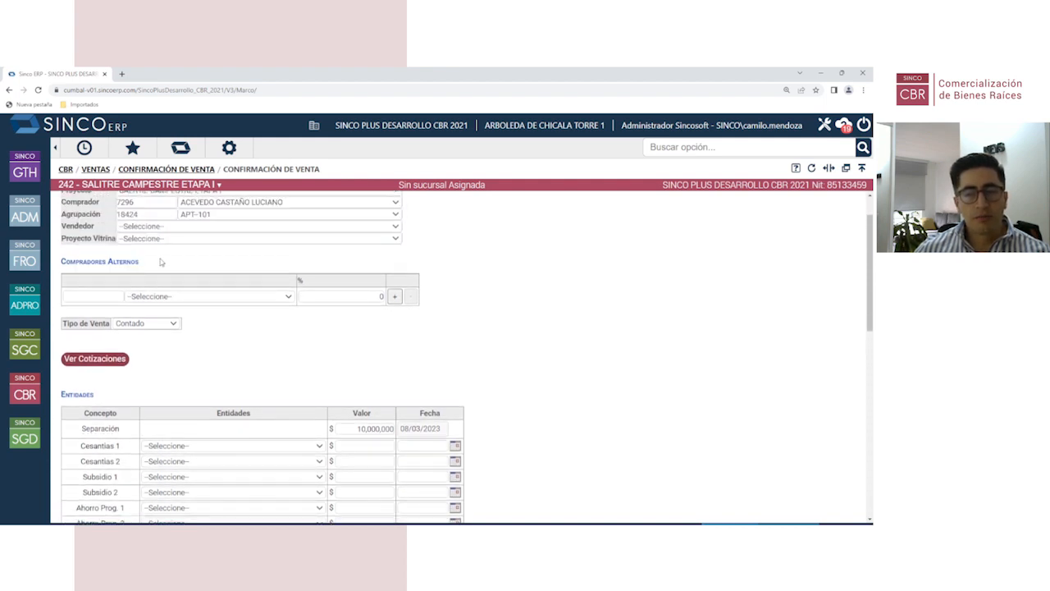
scroll(161, 262, "up", 1)
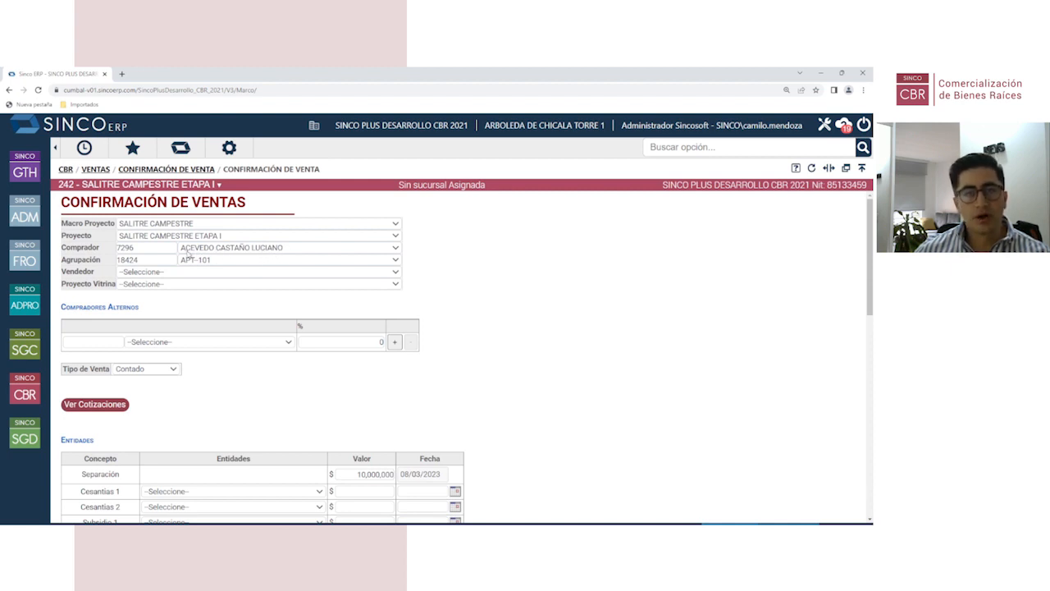
scroll(247, 345, "down", 1)
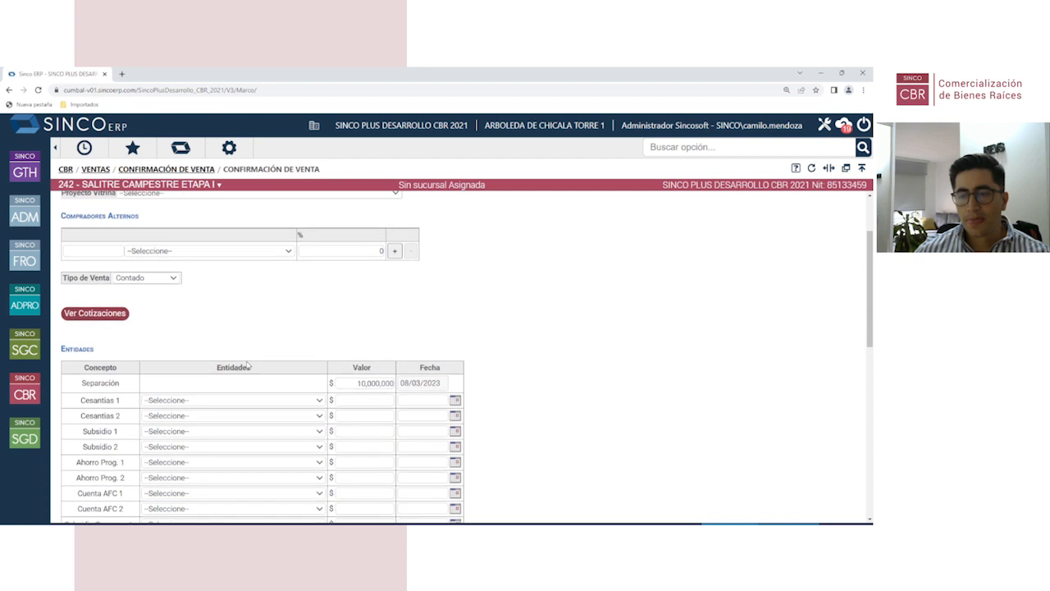
Step: Set the Tipo de Venta to Crédito
left_click(162, 279)
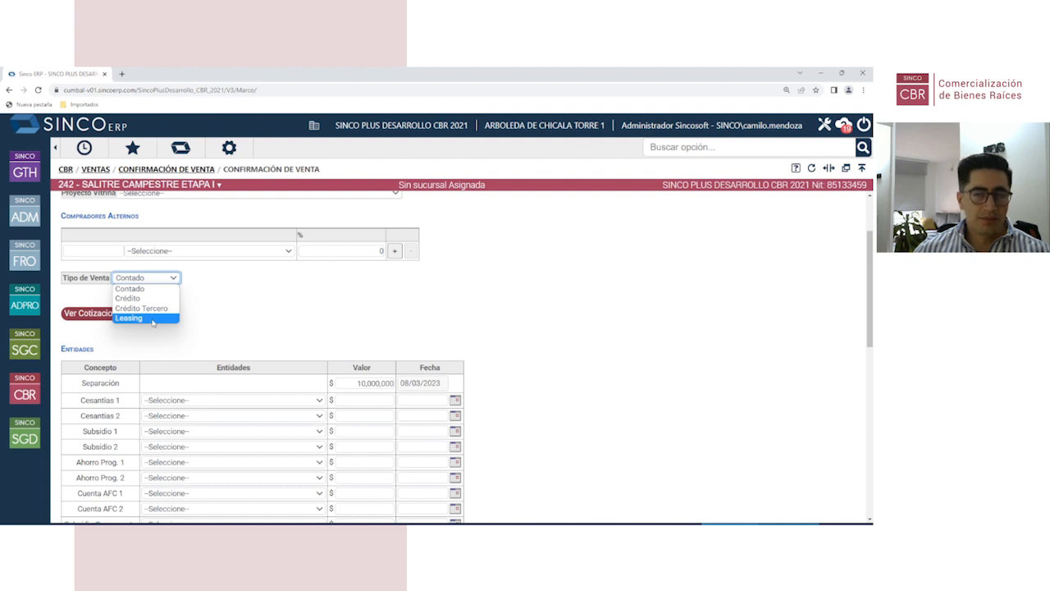
left_click(219, 302)
left_click(174, 279)
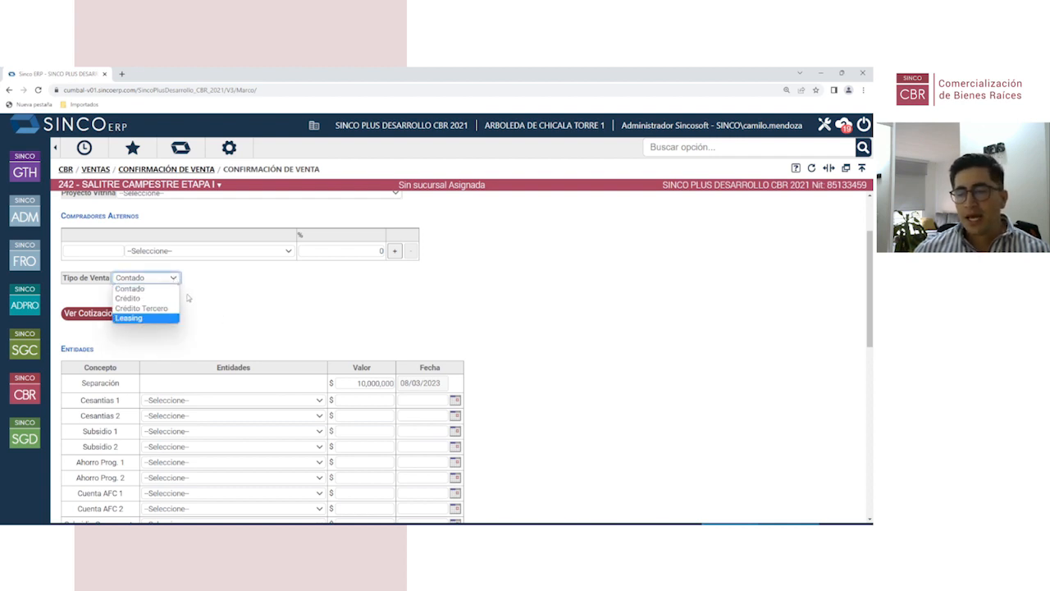
left_click(146, 299)
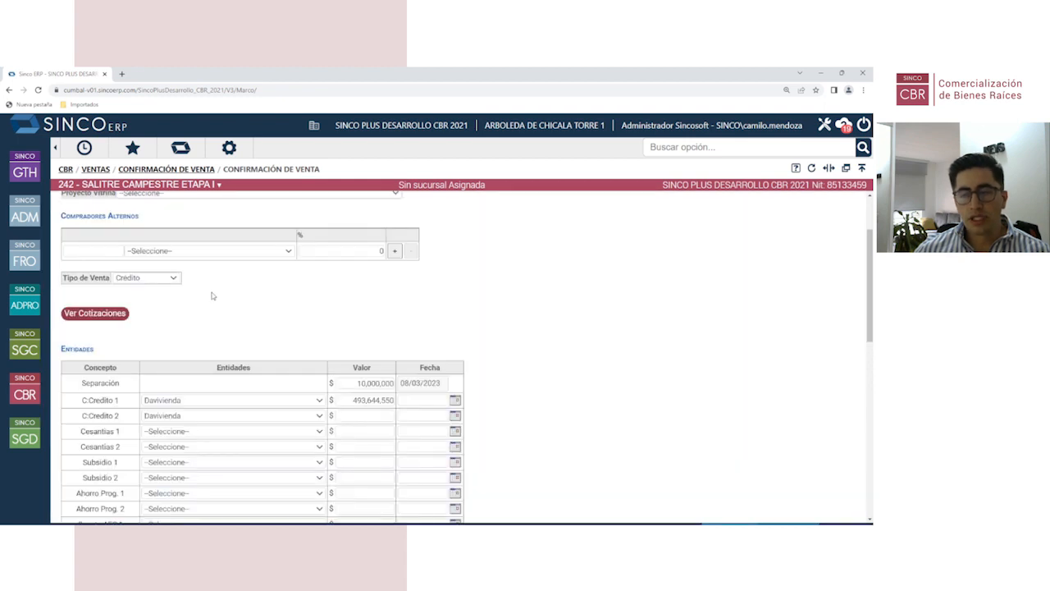
scroll(211, 295, "down", 2)
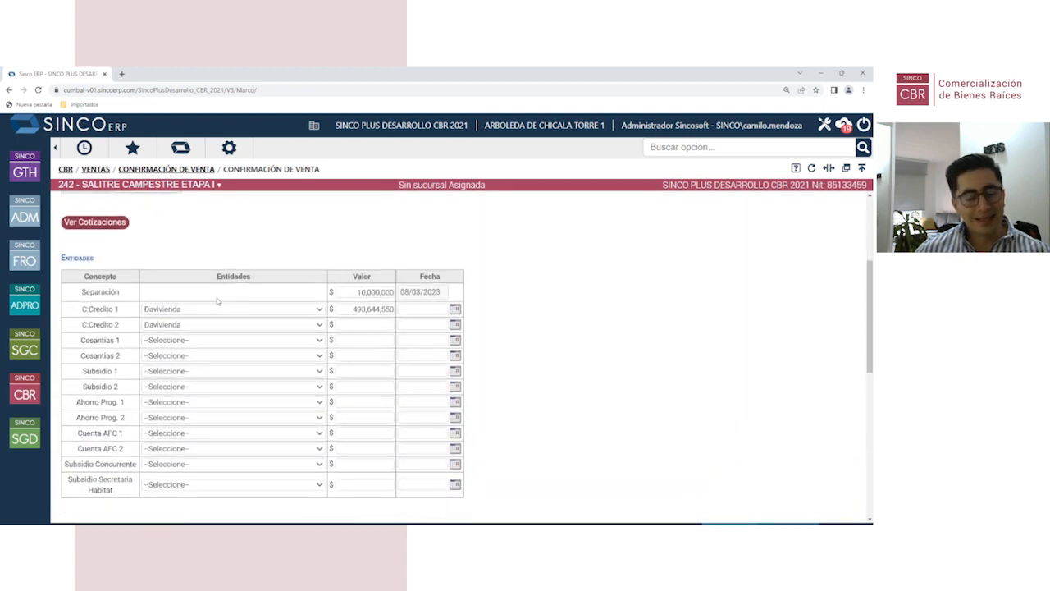
Step: Keep Davivienda as the lender for the C:Credito 1 row
left_click(168, 314)
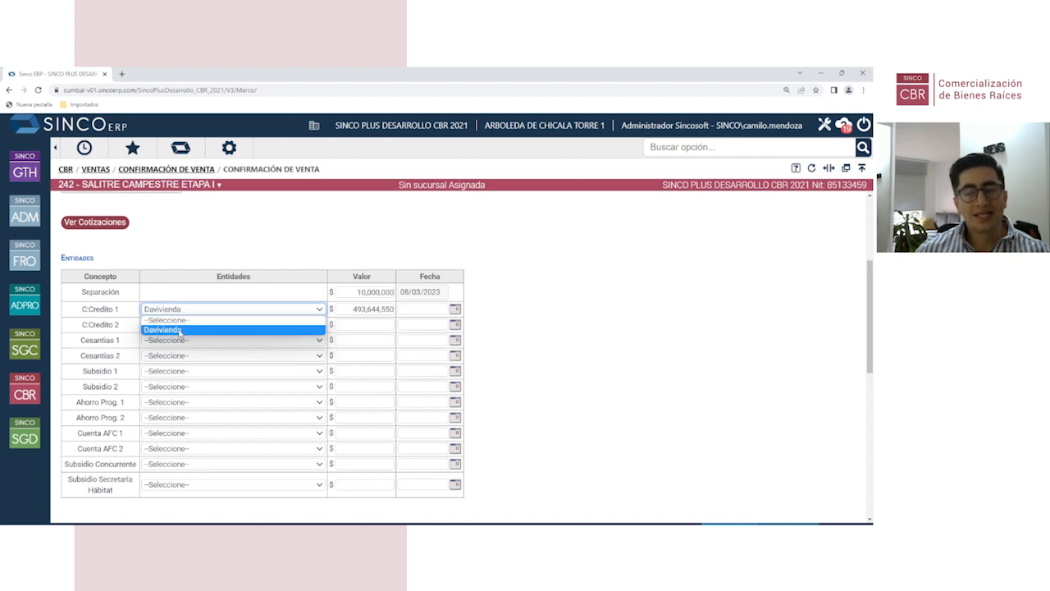
left_click(198, 227)
left_click(183, 308)
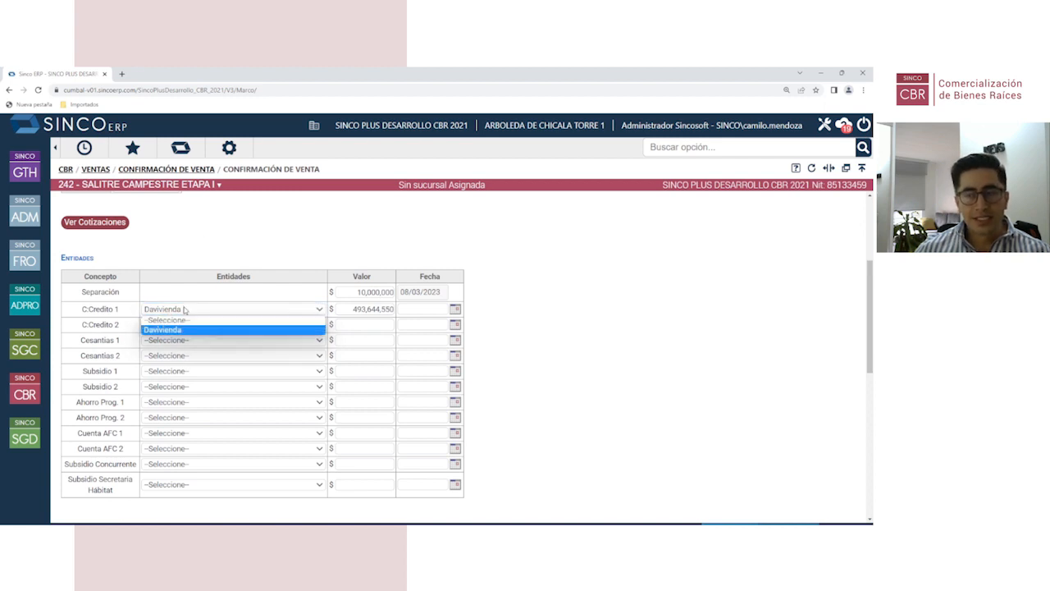
left_click(198, 238)
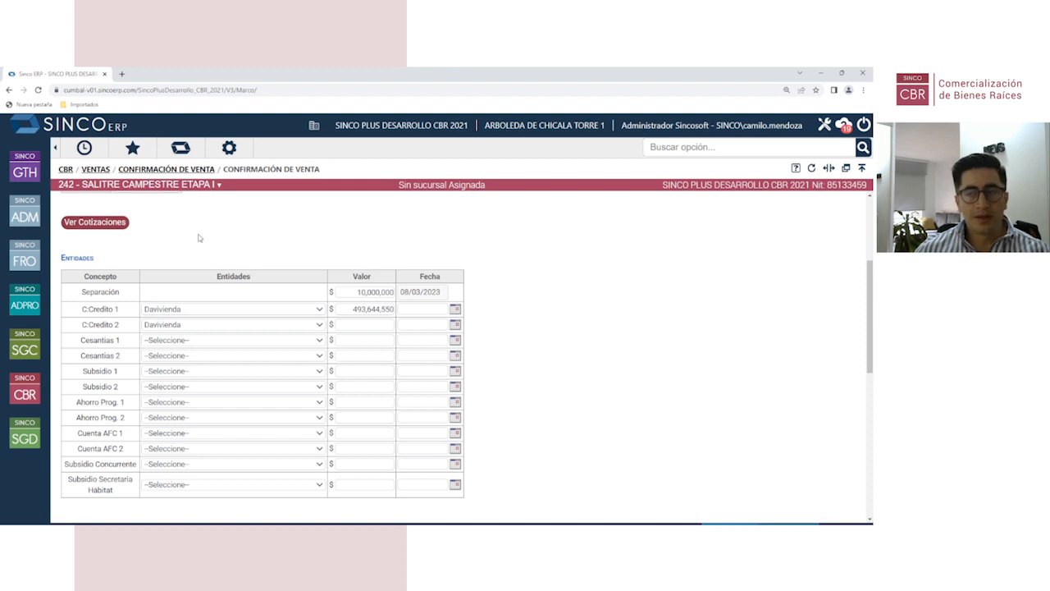
scroll(198, 239, "up", 2)
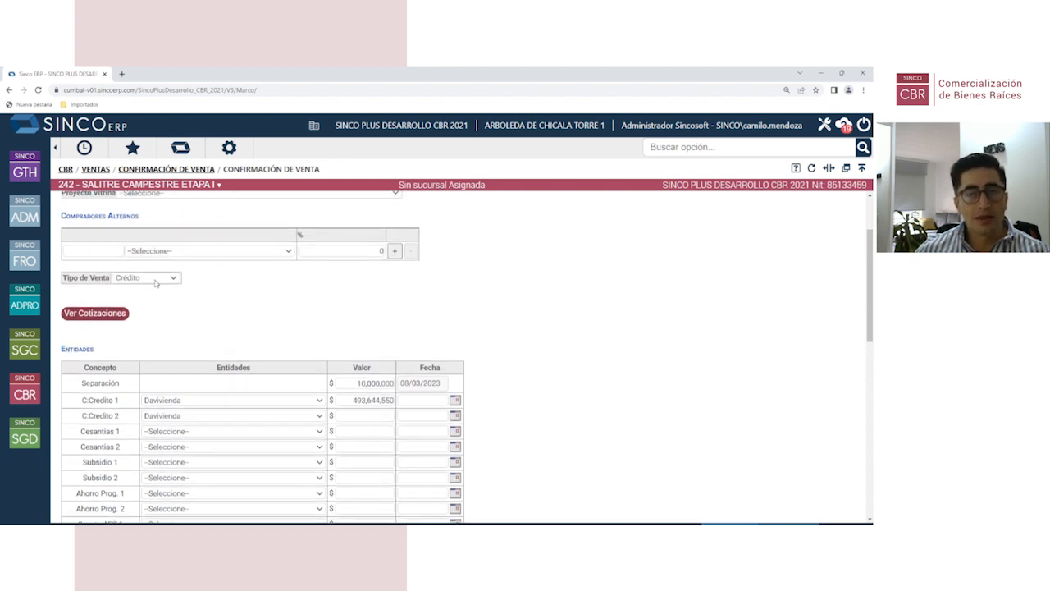
Step: Check the 10,000,000 separation and the first credit amount cells in the Entidades table
scroll(201, 304, "down", 1)
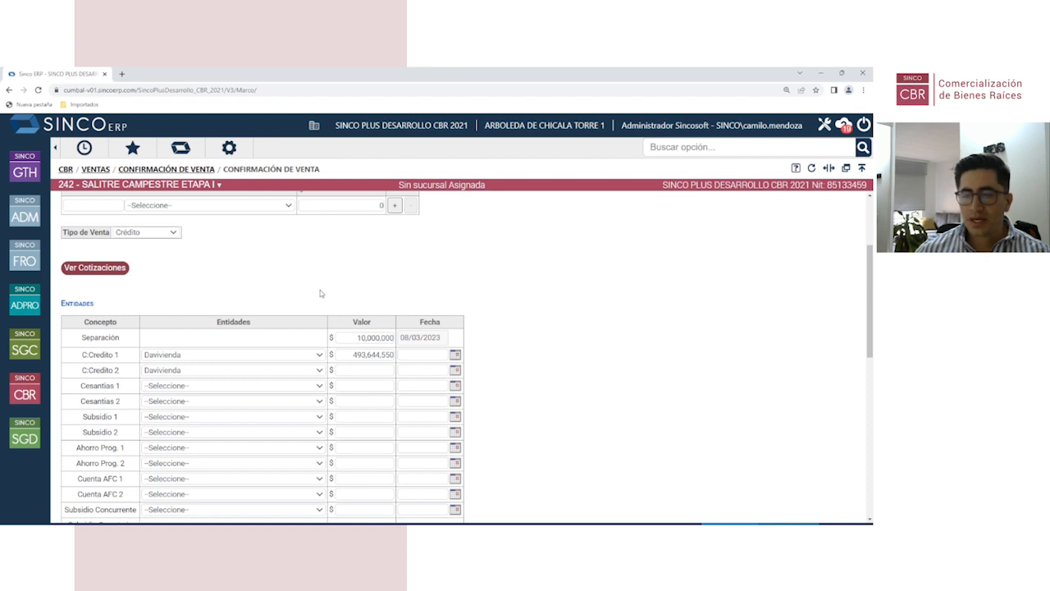
scroll(165, 342, "down", 1)
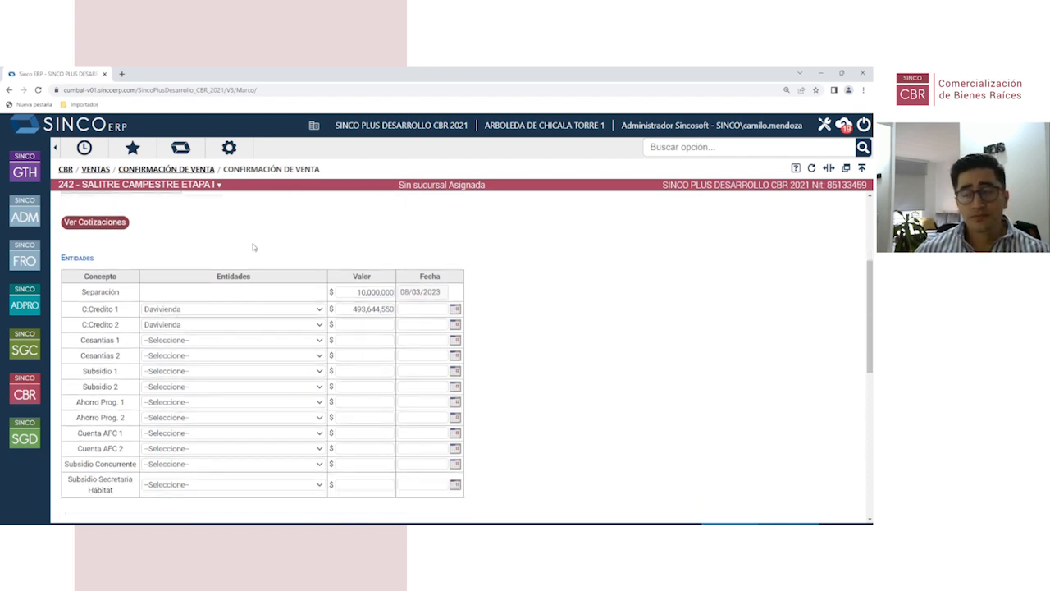
left_click(351, 291)
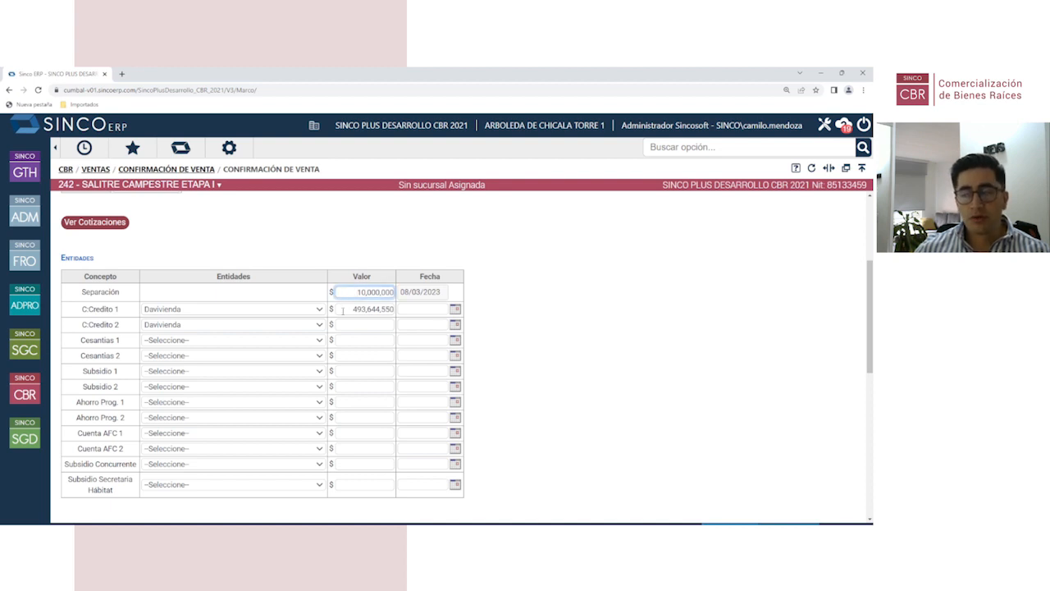
left_click(343, 310)
left_click(335, 236)
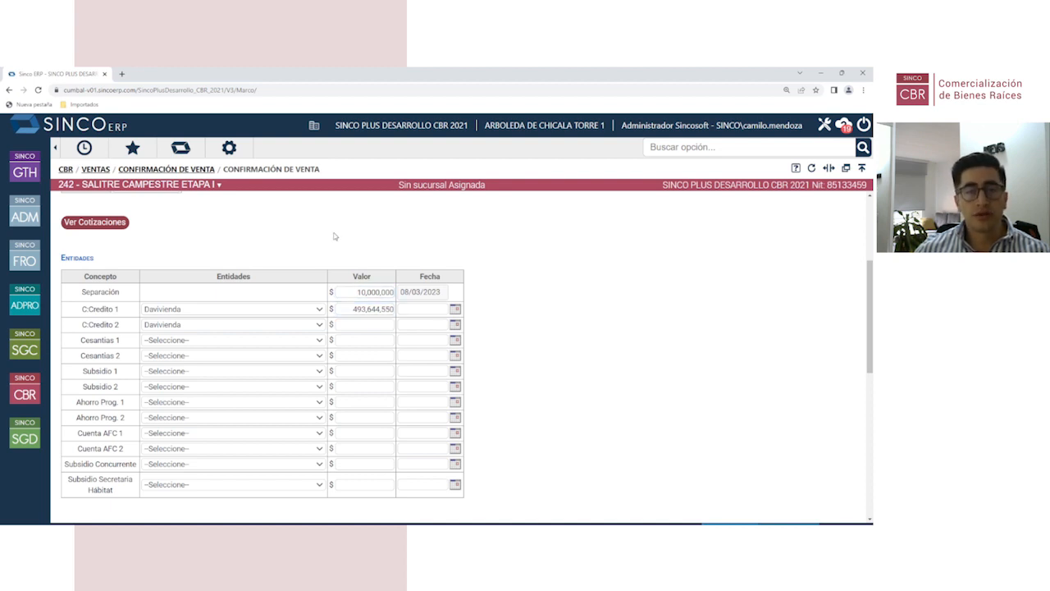
left_click(344, 292)
left_click(343, 310)
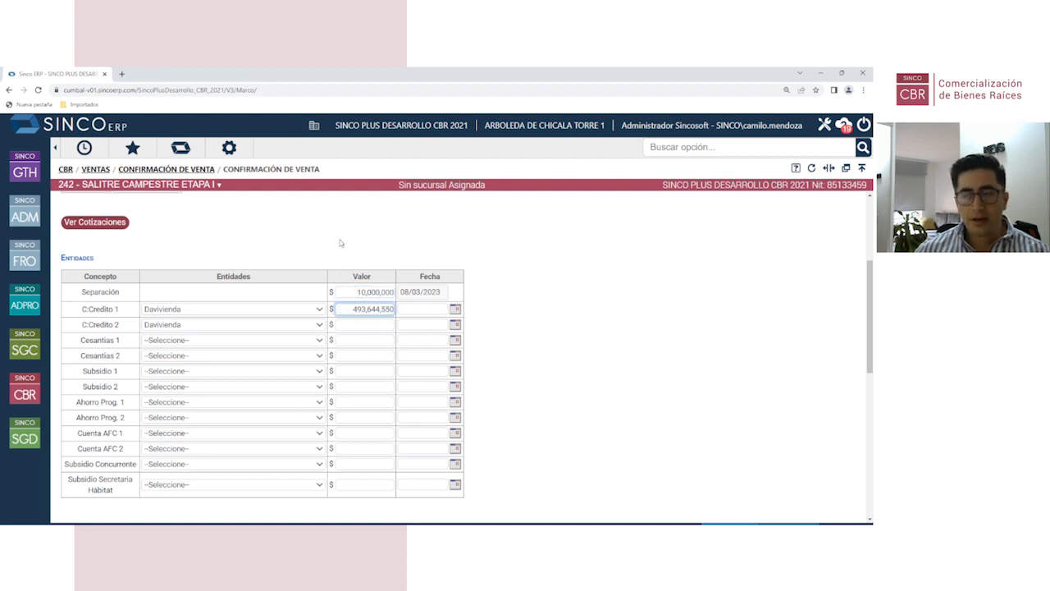
left_click(340, 243)
left_click(347, 309)
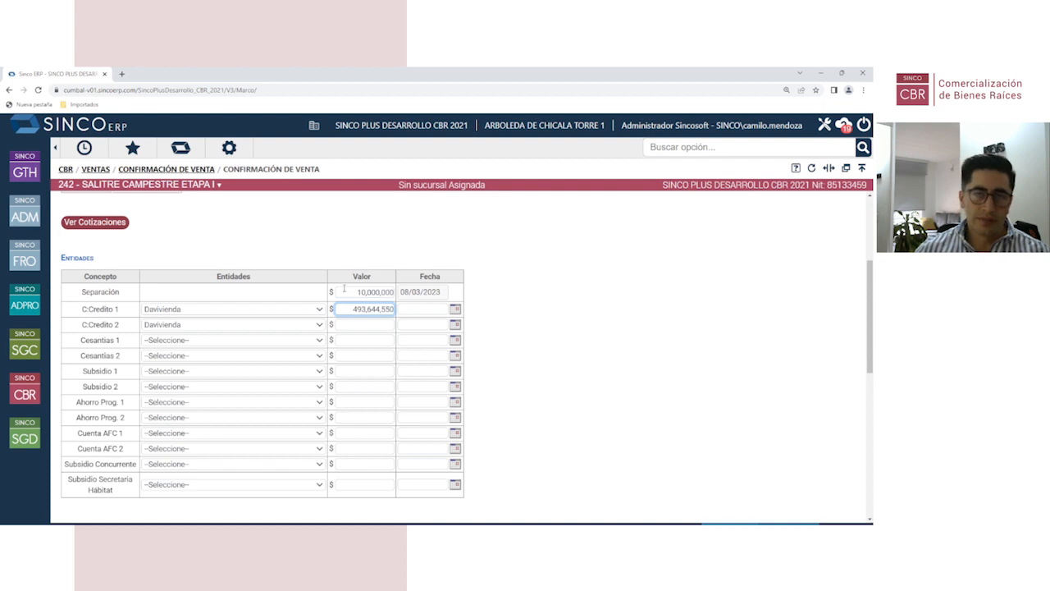
left_click(329, 230)
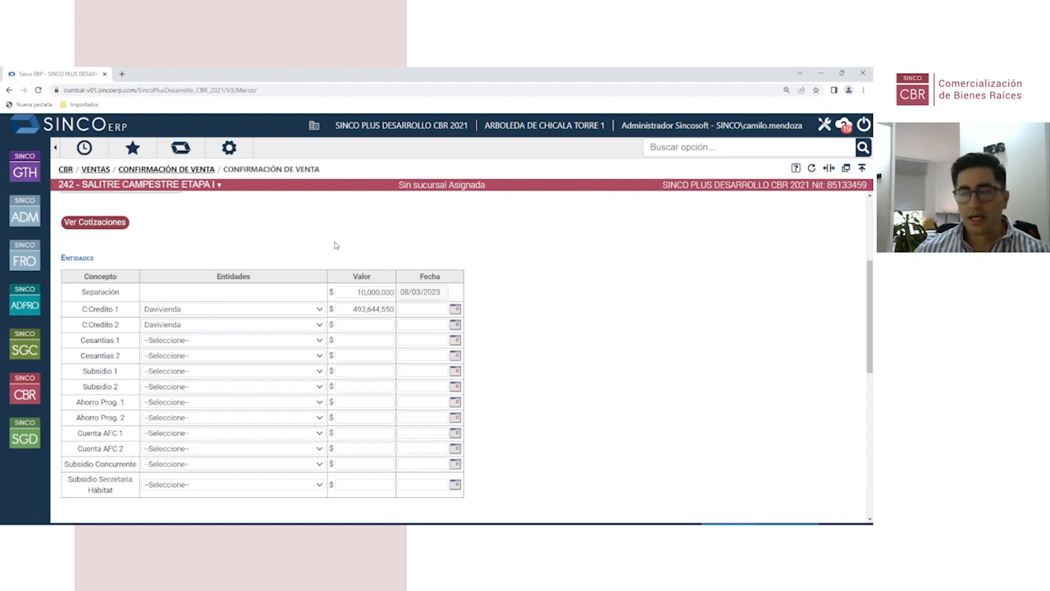
Step: Enter 493,644,550 as the C:Credito 1 value and open its date calendar
left_click(346, 309)
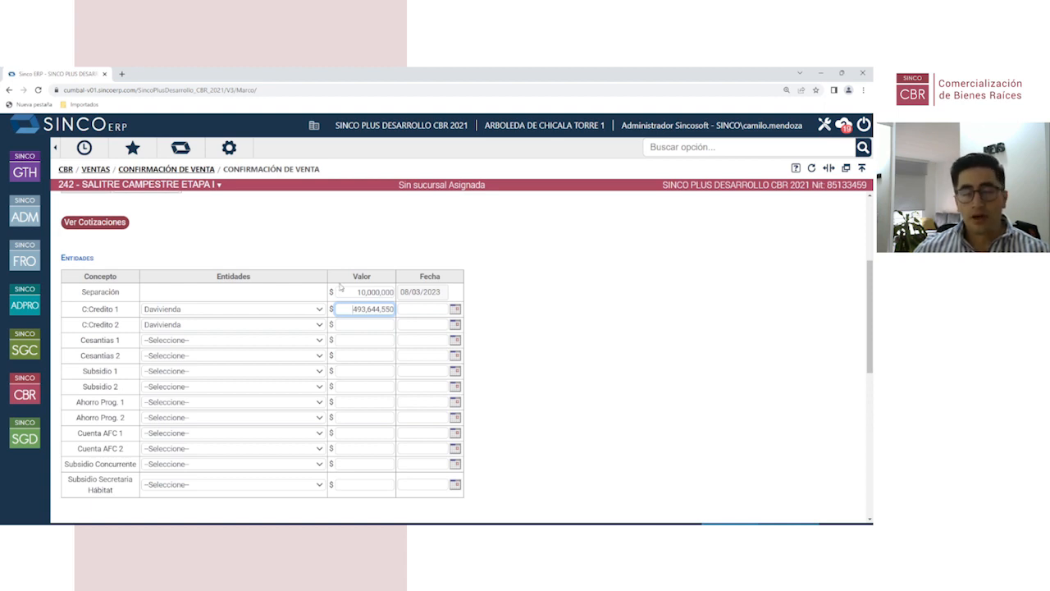
left_click(358, 236)
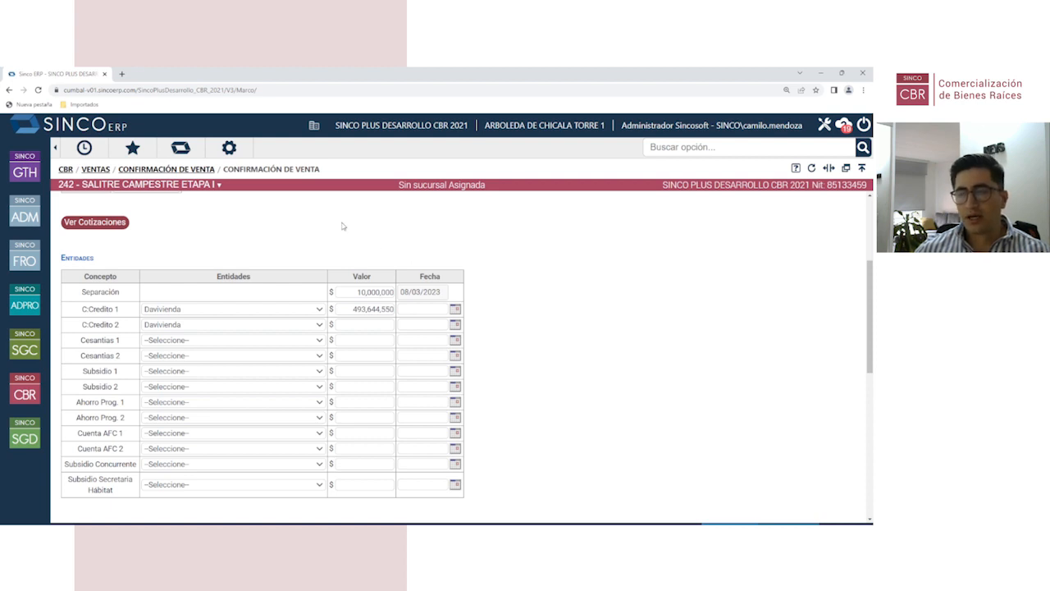
left_click(455, 309)
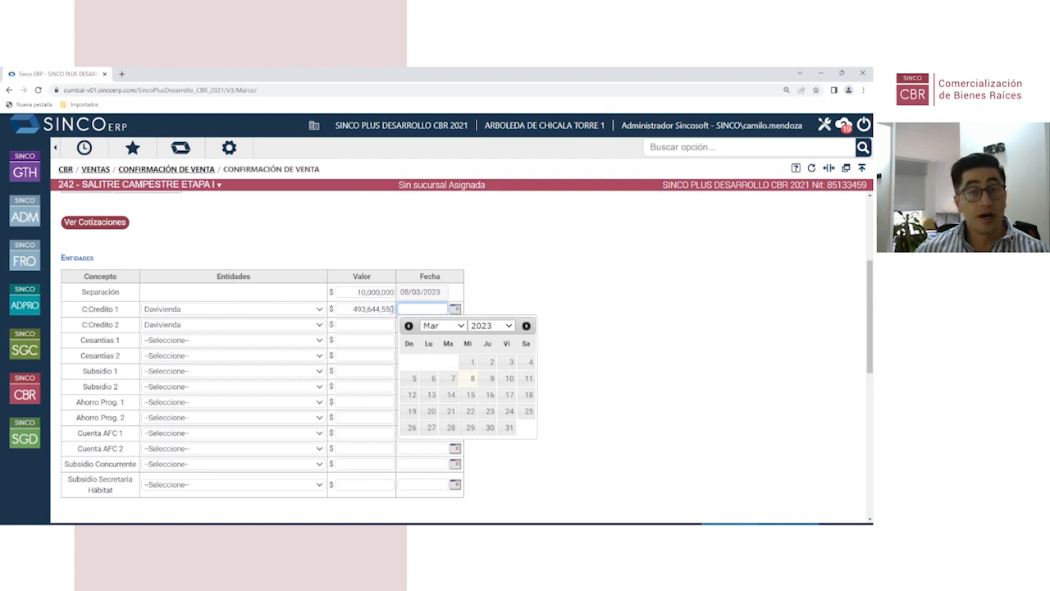
Step: Date the C:Credito 1 installment 15/07/2025 using the calendar's year and month lists
left_click(487, 325)
scroll(485, 314, "down", 2)
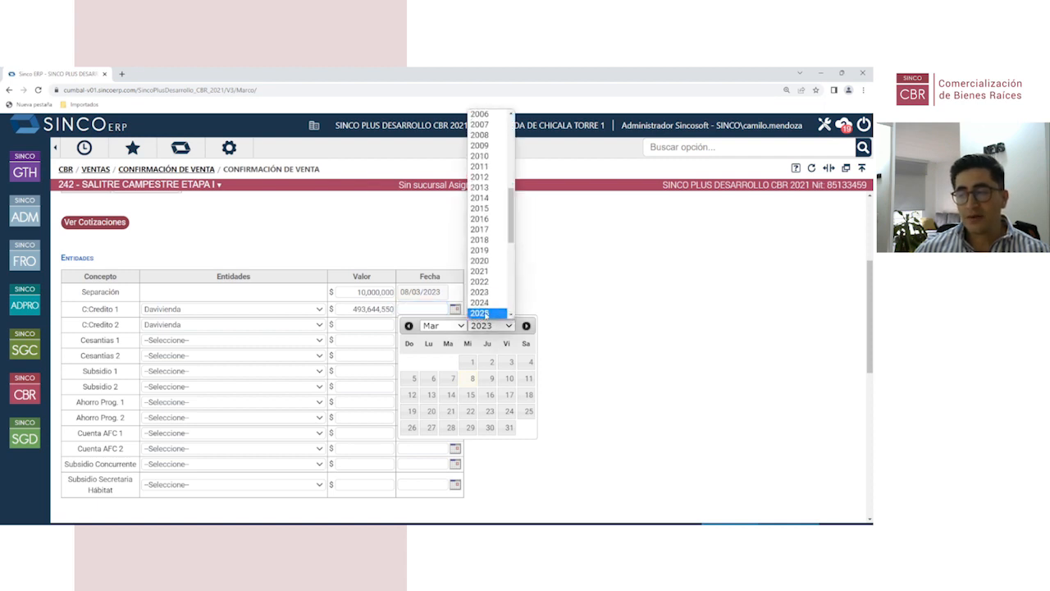
left_click(481, 314)
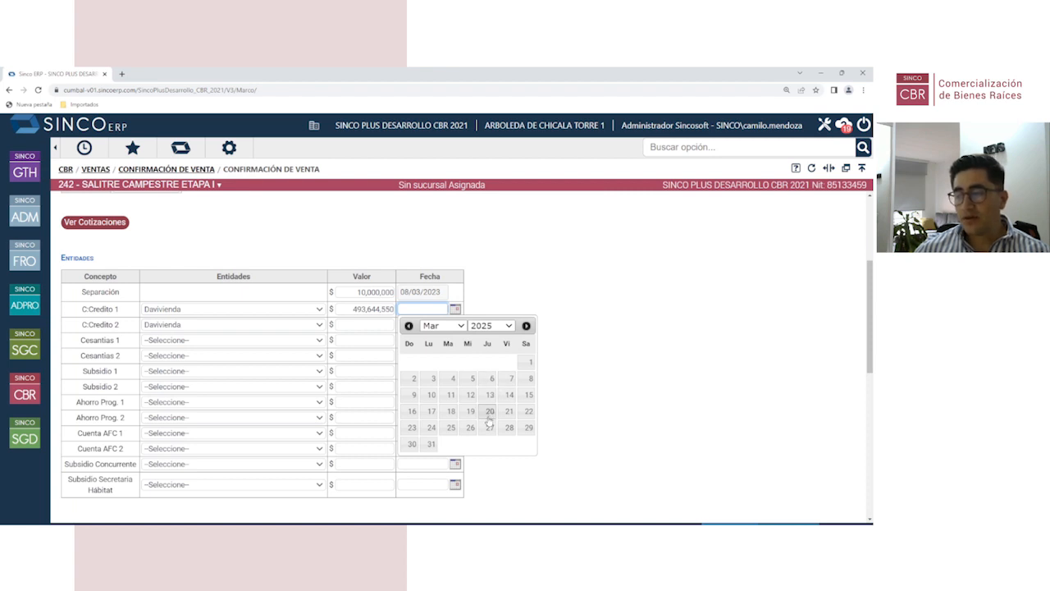
left_click(459, 327)
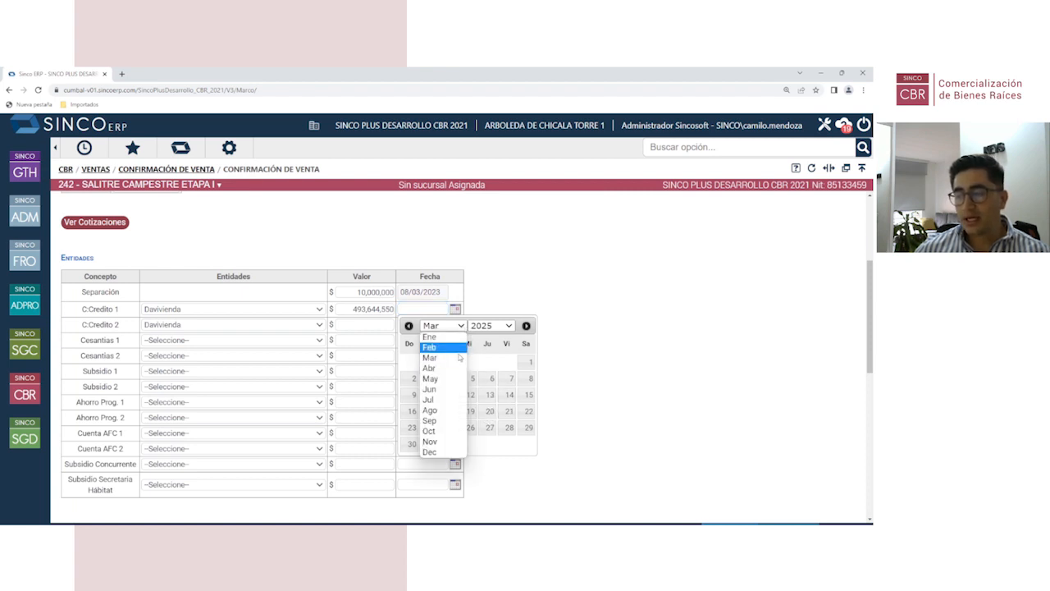
left_click(451, 410)
left_click(456, 327)
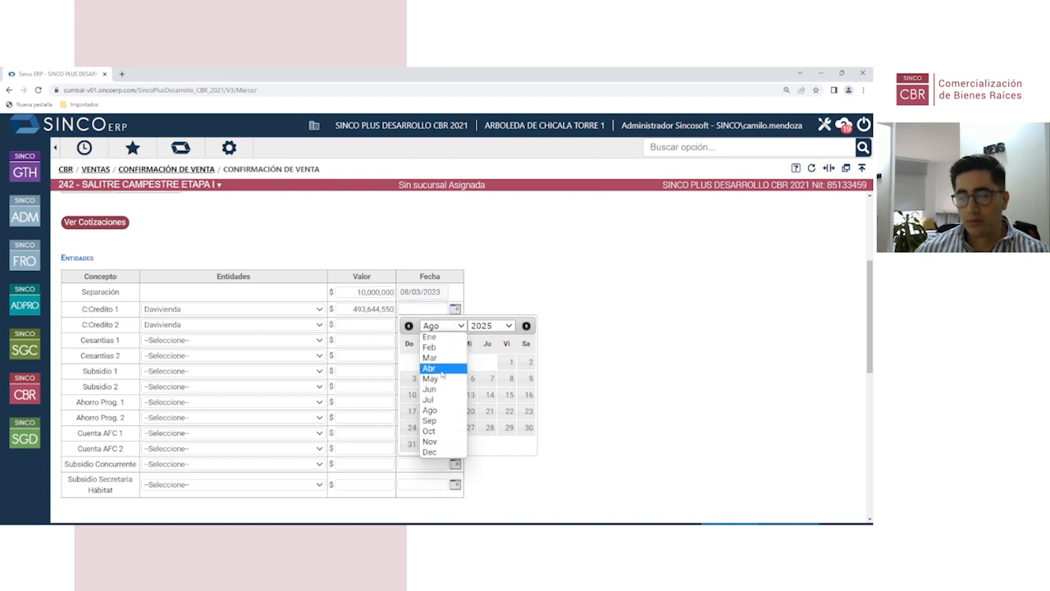
left_click(428, 400)
left_click(451, 395)
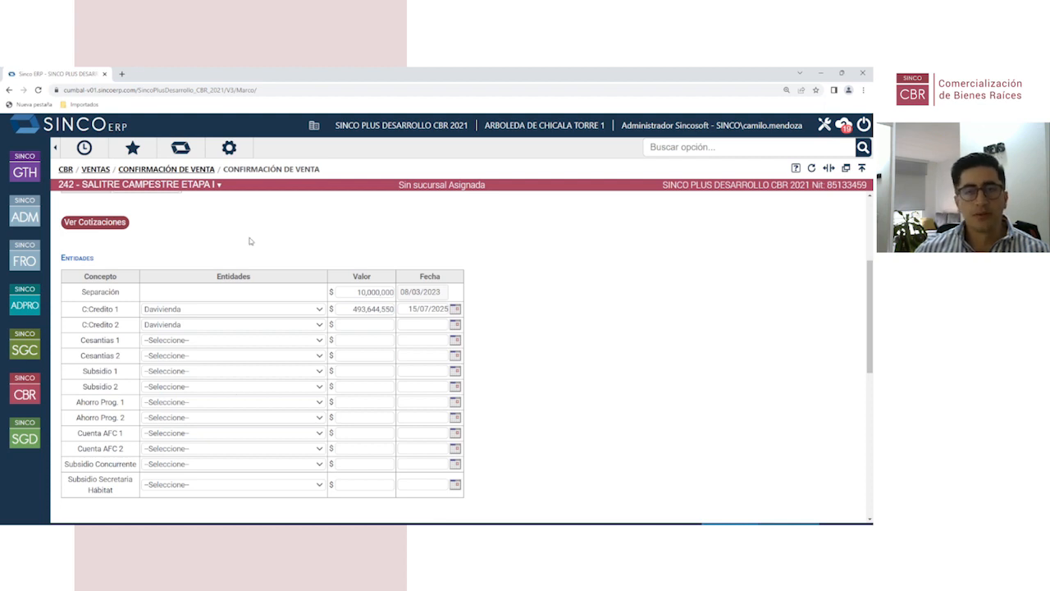
Step: Set the Medio Publicitario to EMPRESA AFILIADA in the Comunes section
scroll(279, 331, "down", 5)
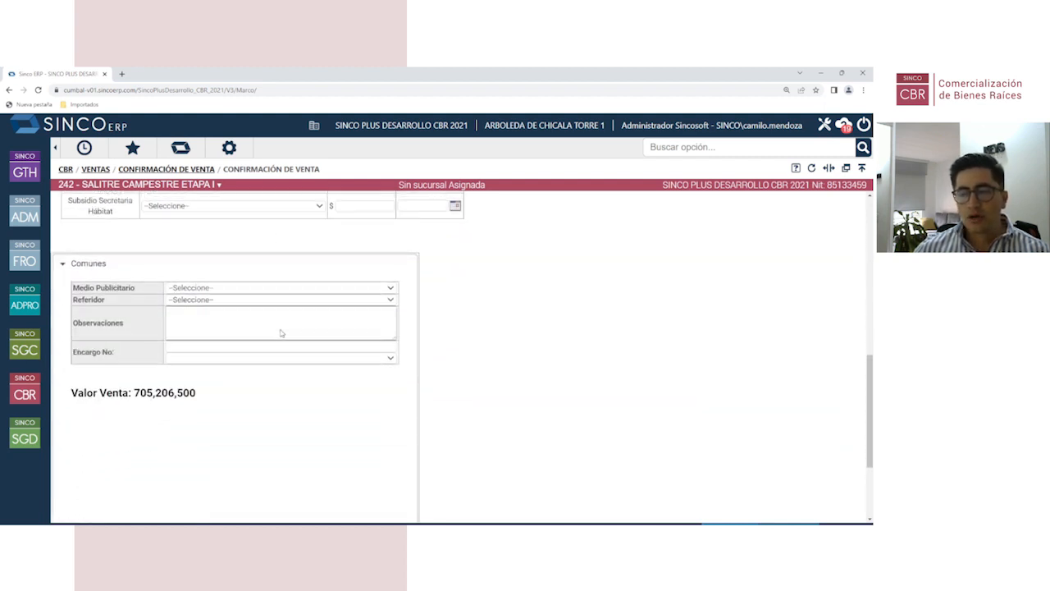
scroll(281, 333, "down", 1)
scroll(177, 275, "up", 1)
left_click(210, 293)
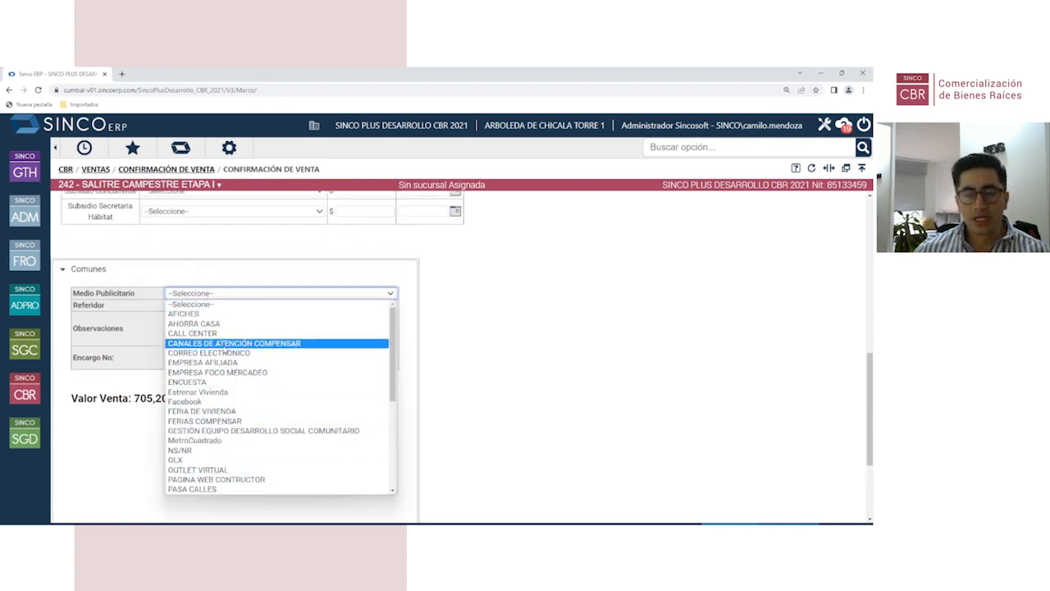
scroll(224, 347, "down", 5)
scroll(232, 396, "up", 5)
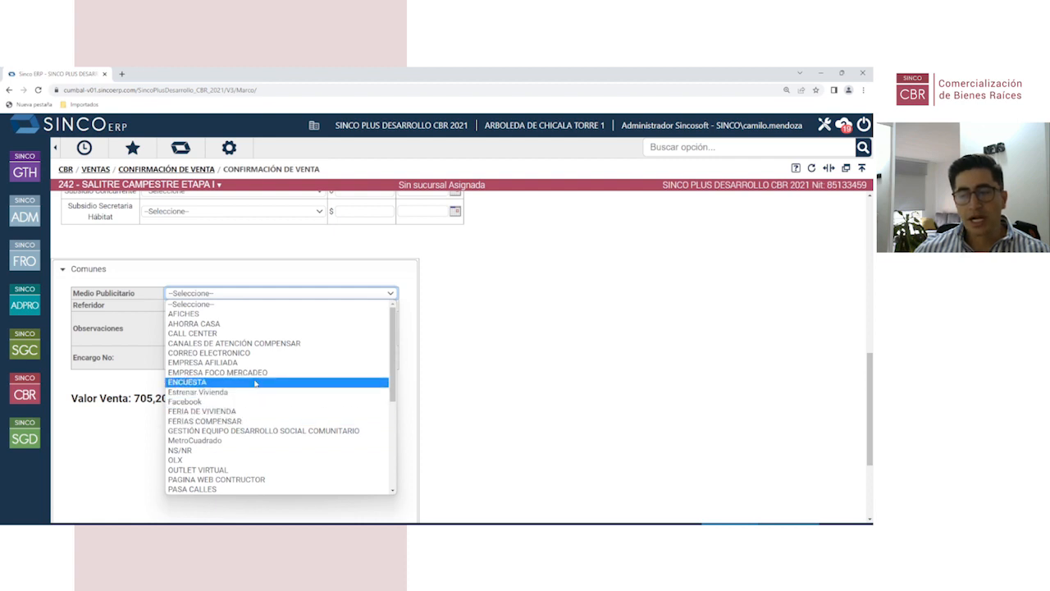
left_click(228, 363)
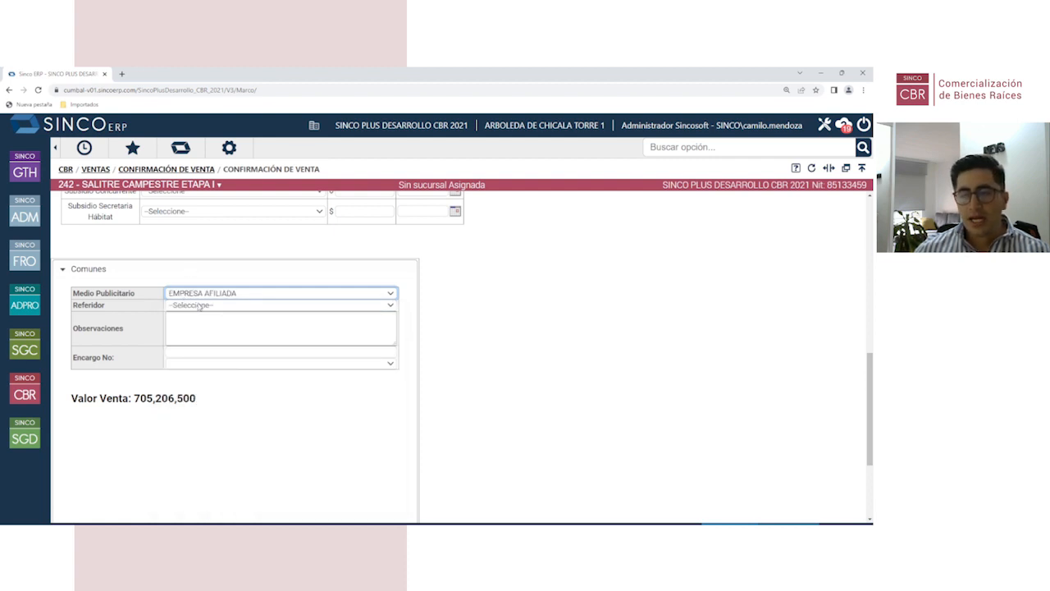
Step: Set the Referidor to NO APLICA
left_click(213, 307)
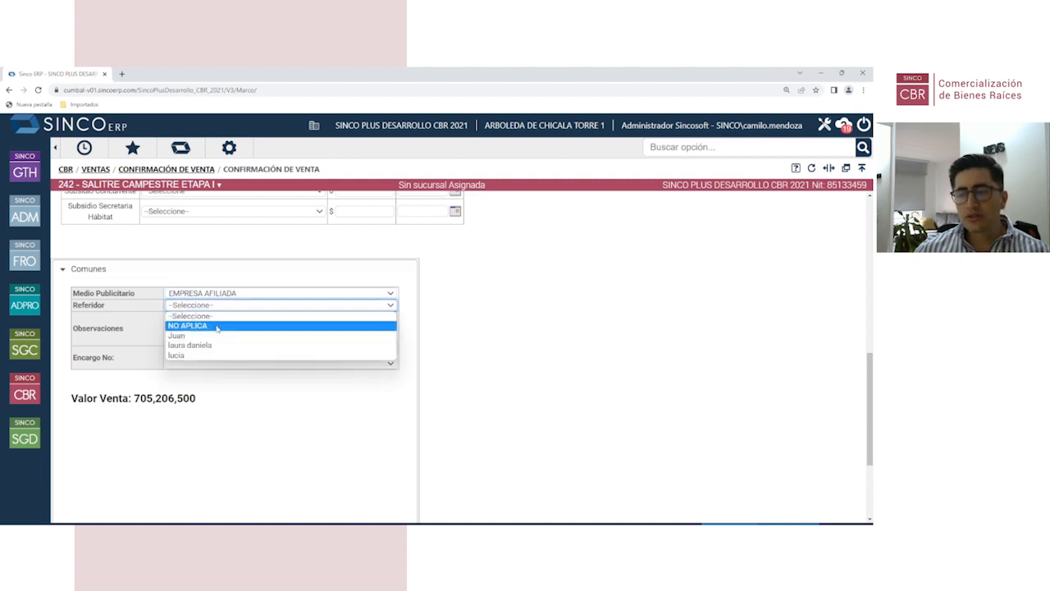
left_click(217, 327)
scroll(244, 344, "down", 2)
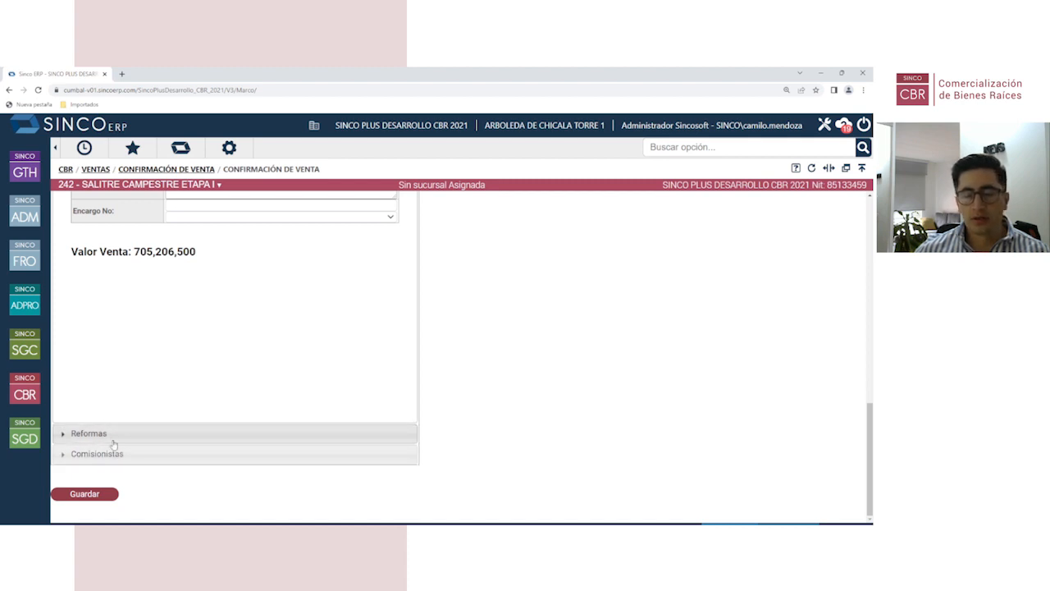
scroll(161, 371, "up", 1)
scroll(161, 372, "down", 1)
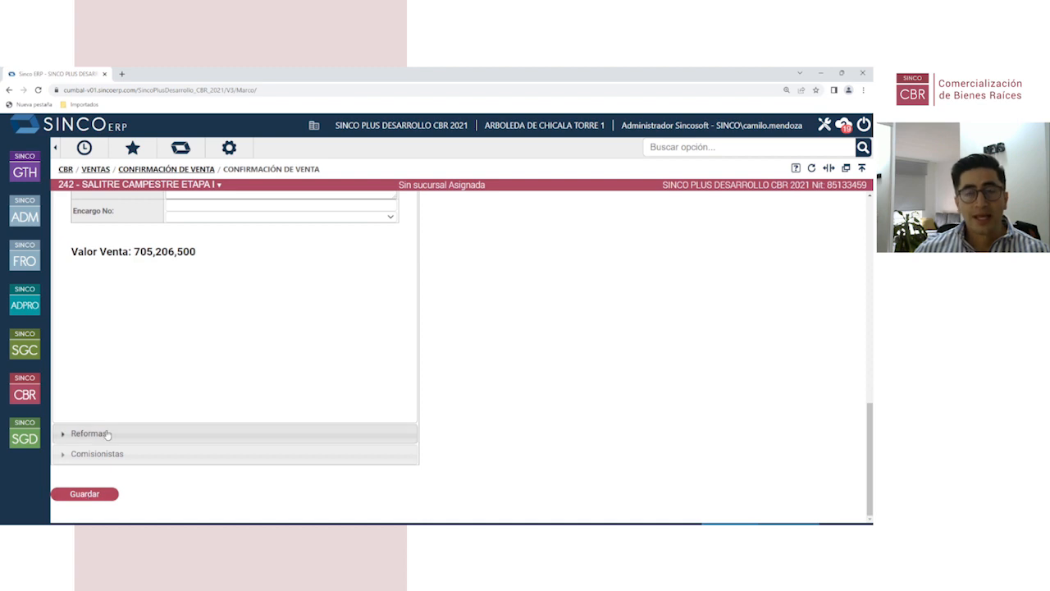
scroll(323, 362, "up", 10)
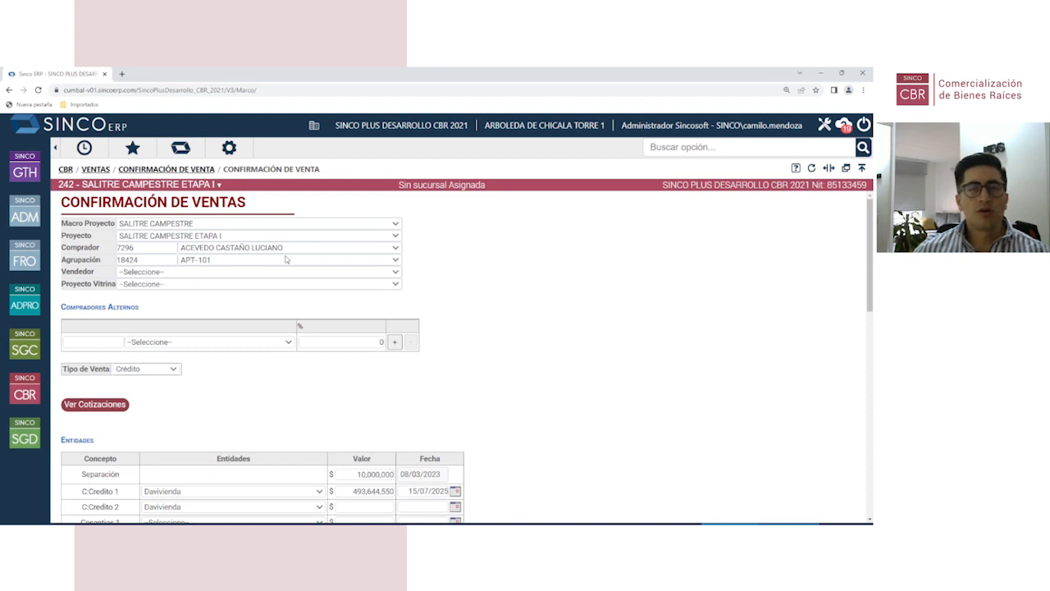
scroll(250, 379, "down", 2)
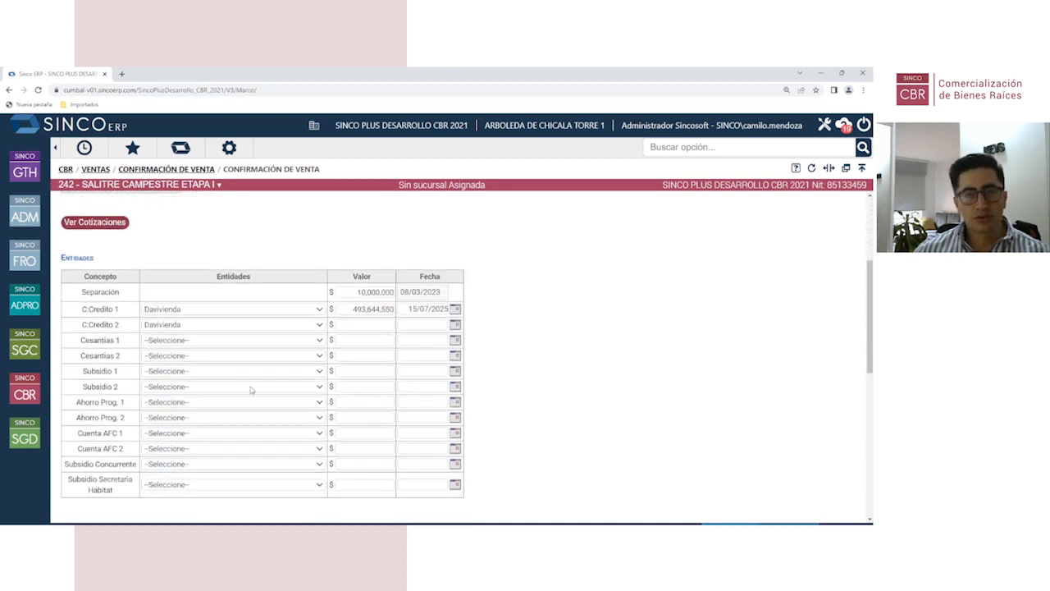
scroll(251, 390, "down", 2)
scroll(251, 391, "down", 2)
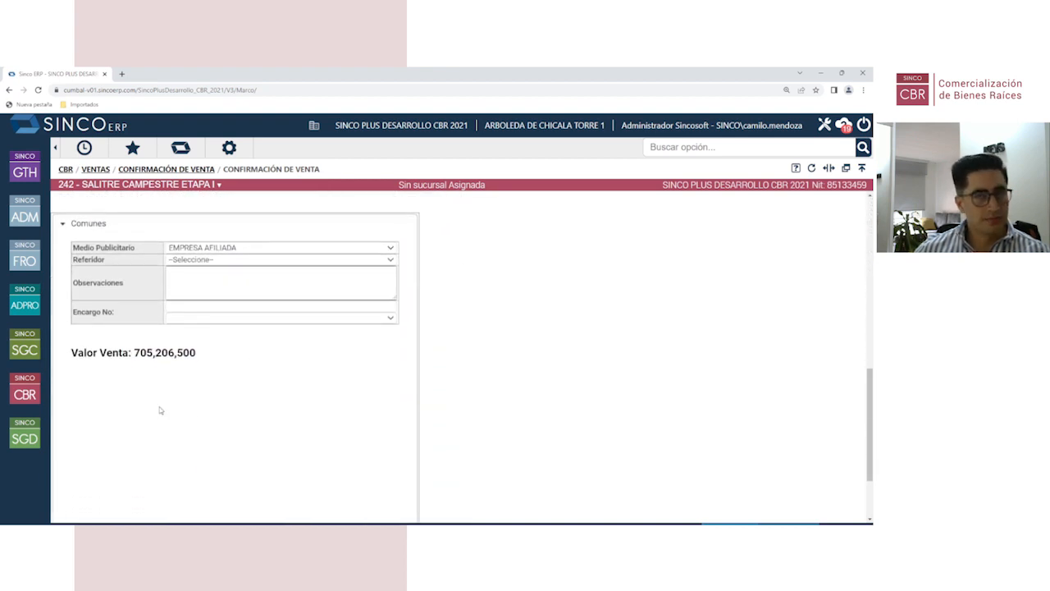
scroll(265, 411, "down", 2)
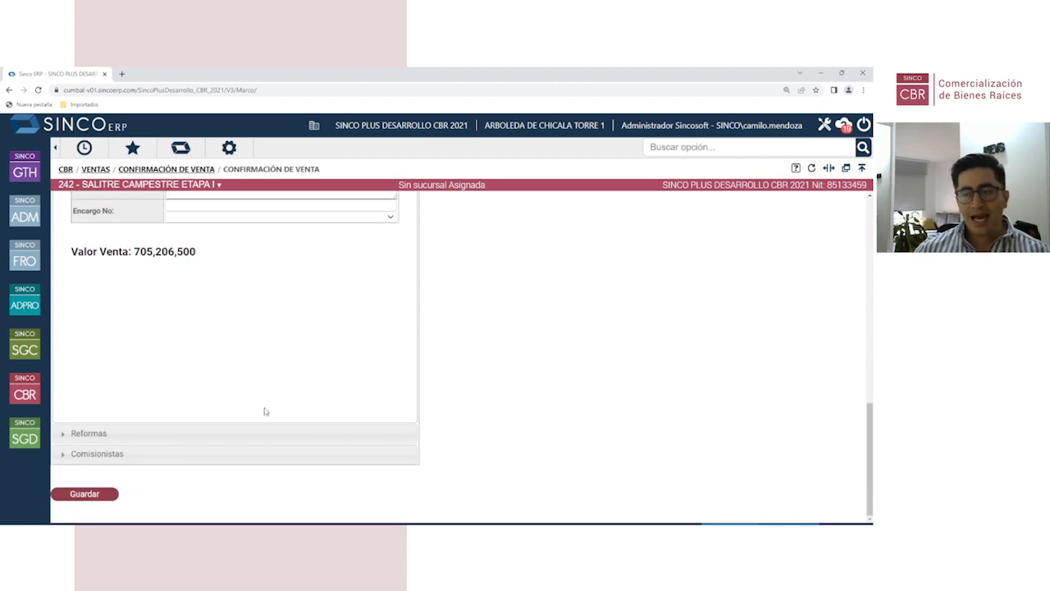
Step: Save the sale, assigning a Vendedor after the missing-seller warning
left_click(90, 497)
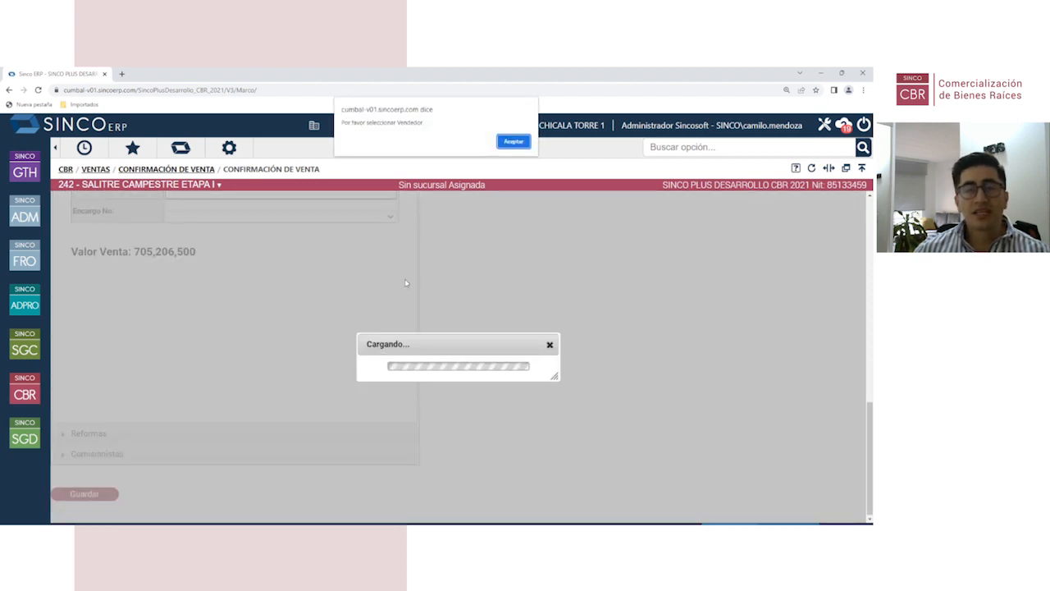
left_click(513, 141)
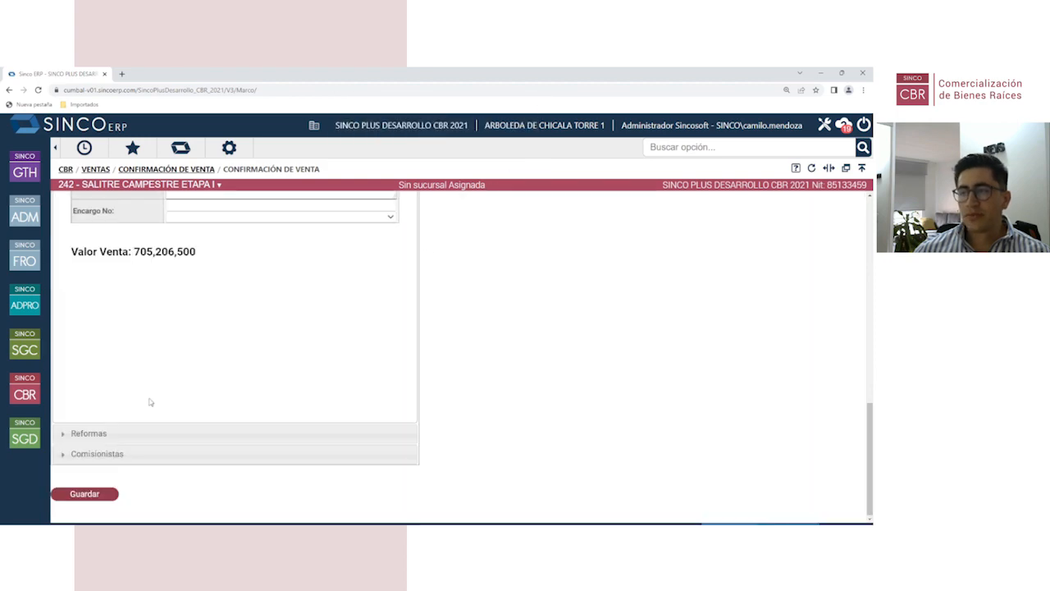
scroll(164, 378, "up", 10)
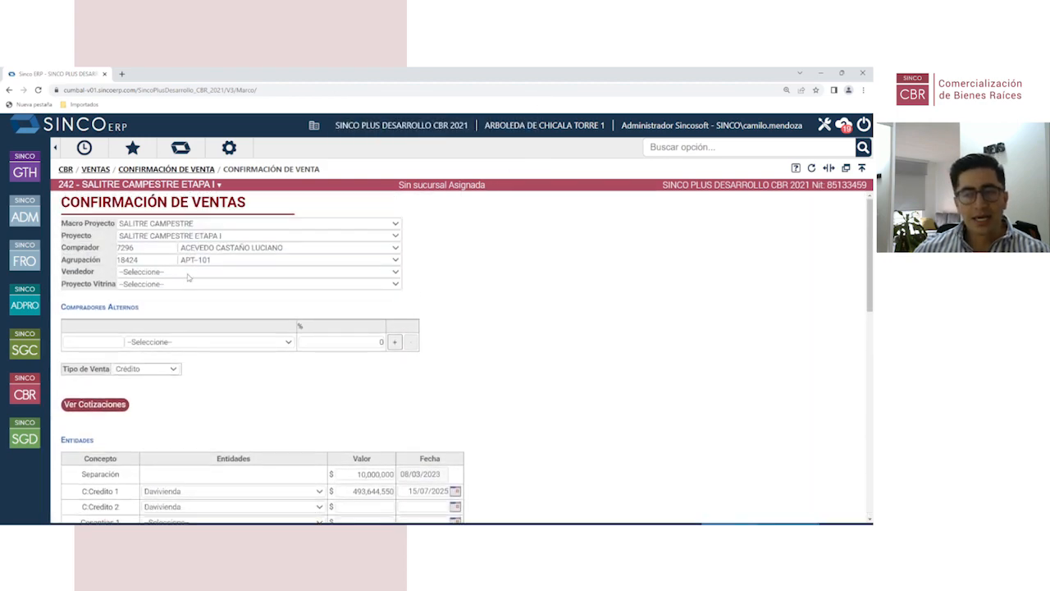
left_click(186, 272)
left_click(179, 340)
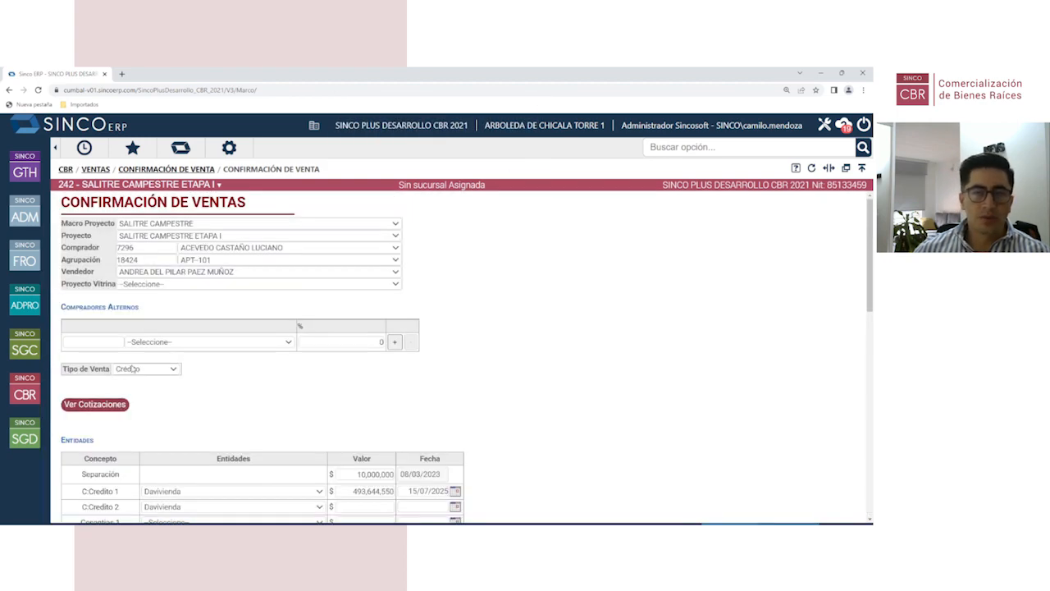
scroll(132, 369, "down", 15)
left_click(86, 494)
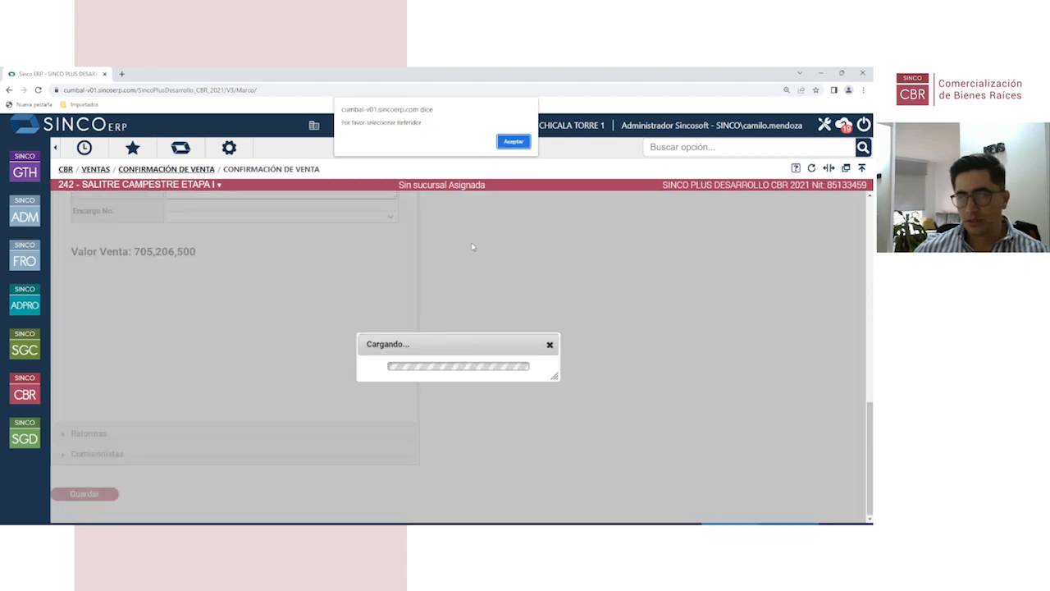
left_click(508, 142)
Step: Assign a Referidor, save again, and dismiss the buyer e-mail error
scroll(203, 433, "down", 2)
left_click(205, 293)
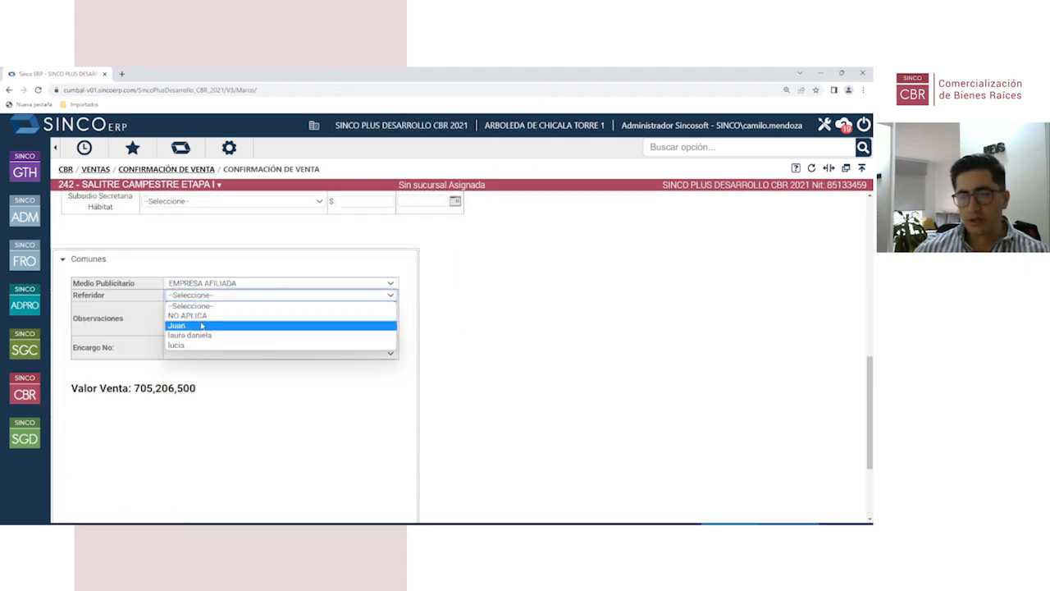
left_click(200, 323)
scroll(164, 369, "down", 5)
left_click(84, 494)
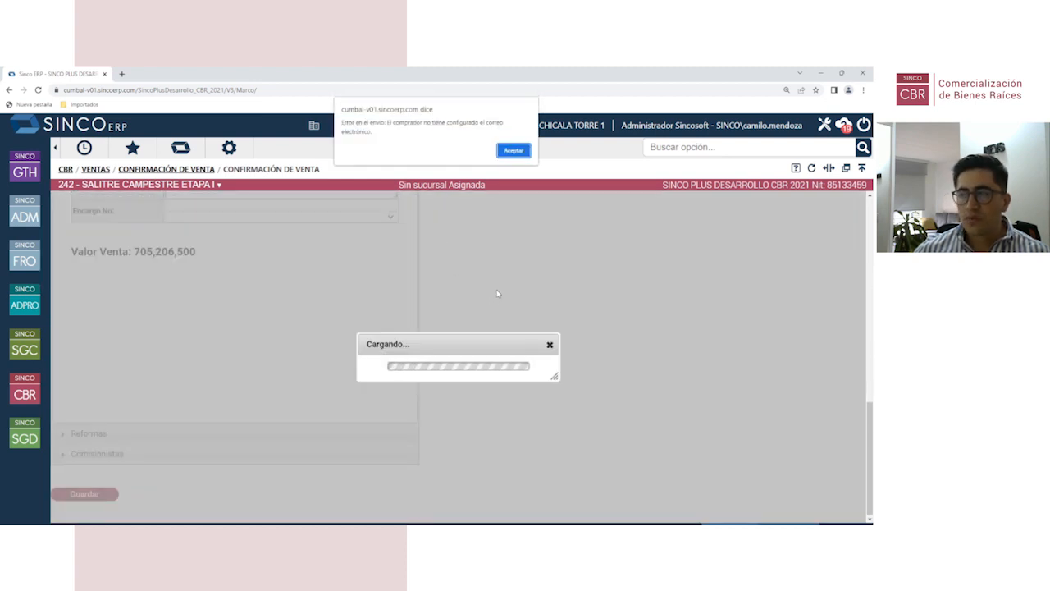
left_click(509, 151)
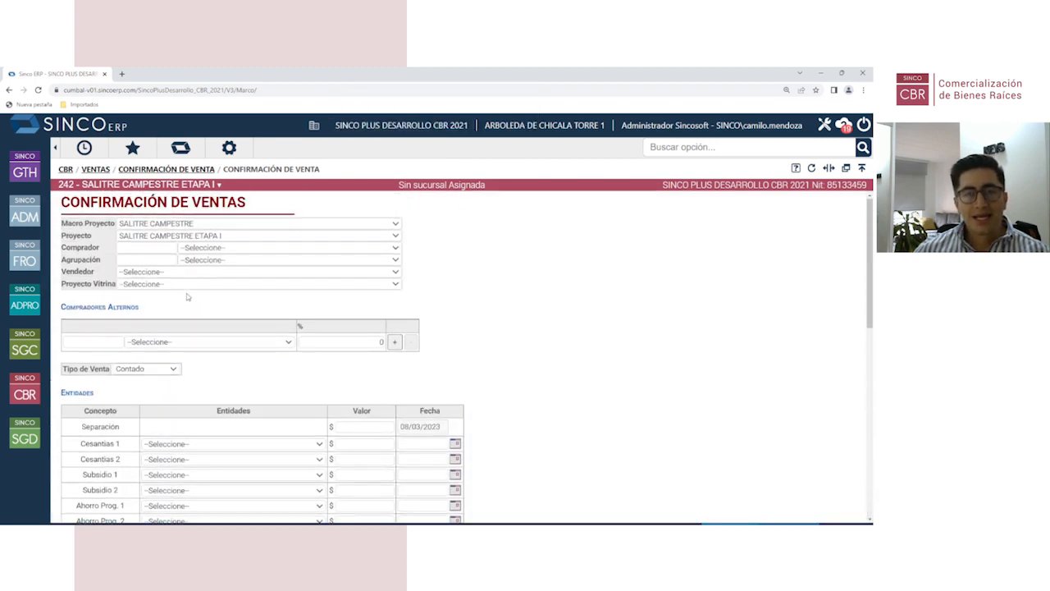
Step: Return to the CBR module menu and show its Ventas options
left_click(28, 395)
left_click(136, 220)
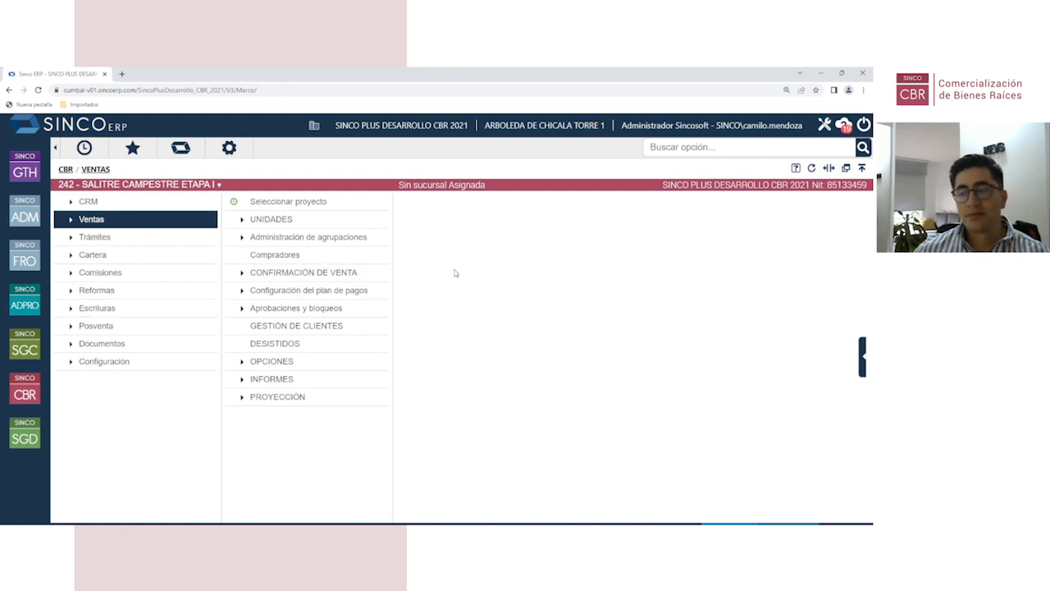
Step: Query Configuración del plan de pagos and open APT-101's payment plan (Diferencia 201,561,950)
left_click(287, 292)
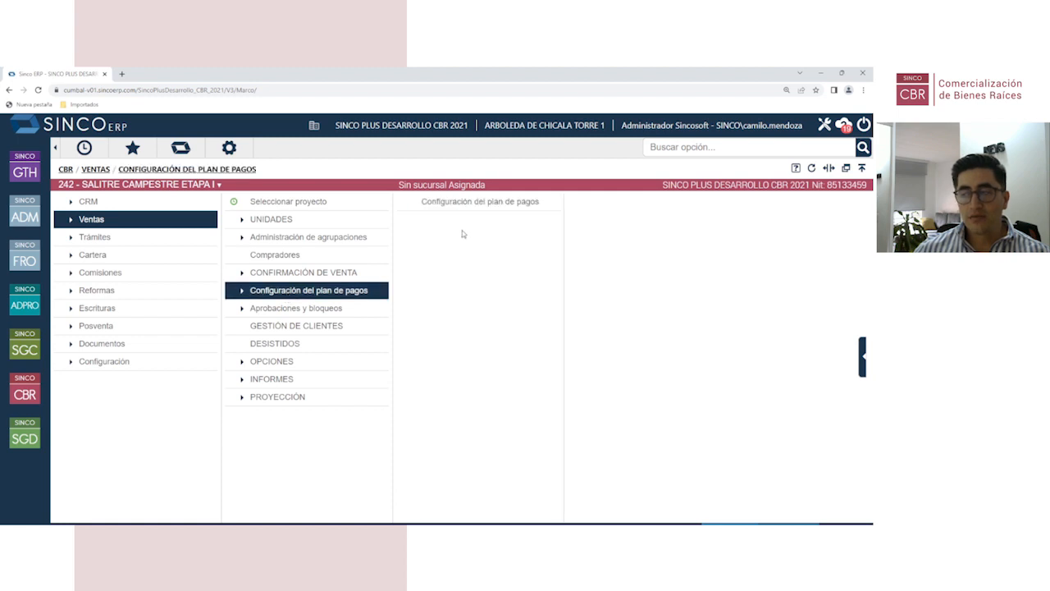
left_click(472, 205)
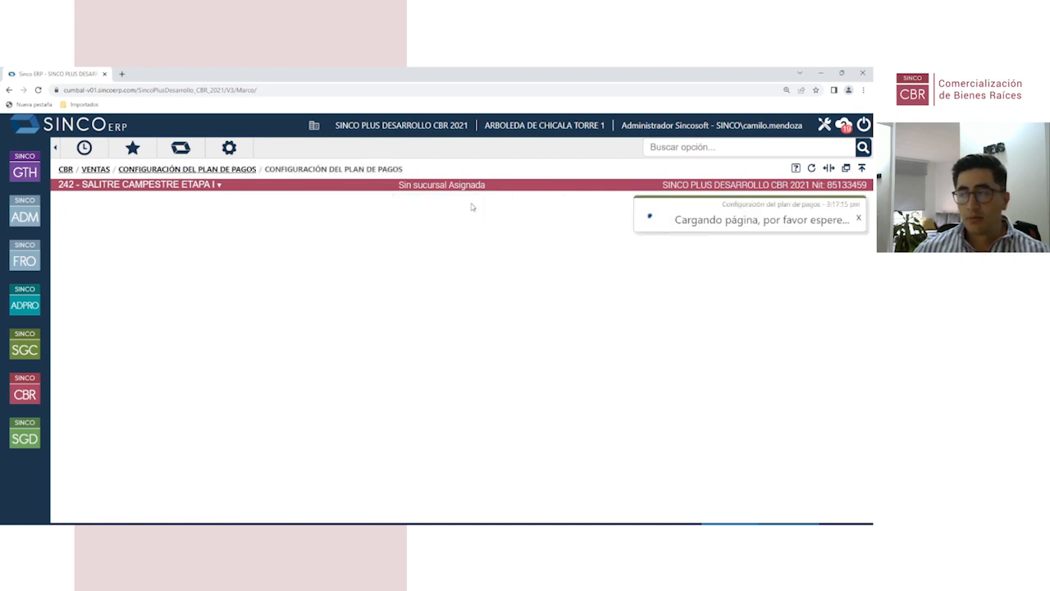
left_click(88, 302)
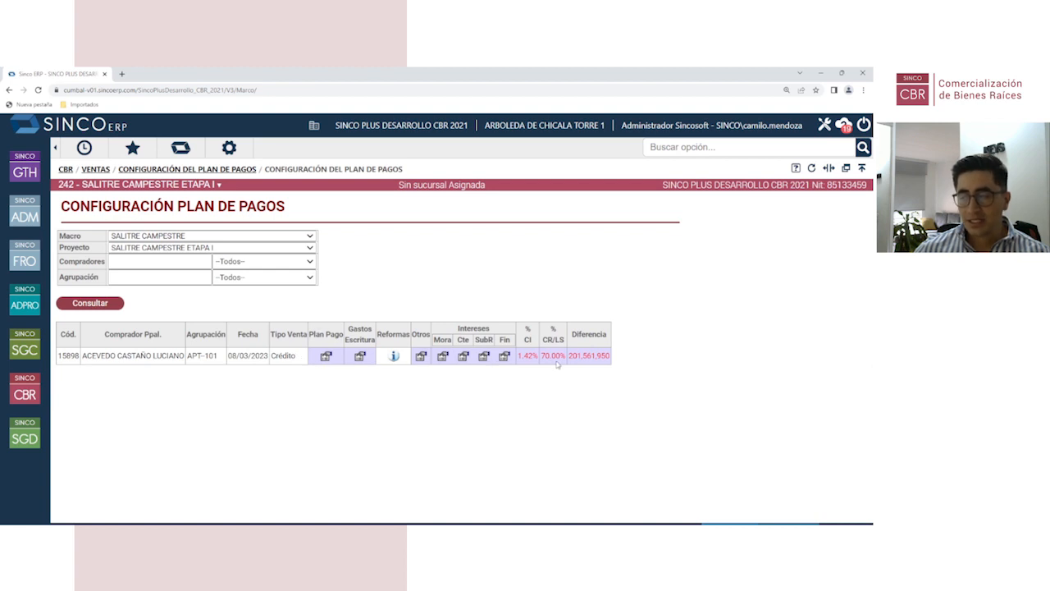
left_click_drag(569, 355, 609, 356)
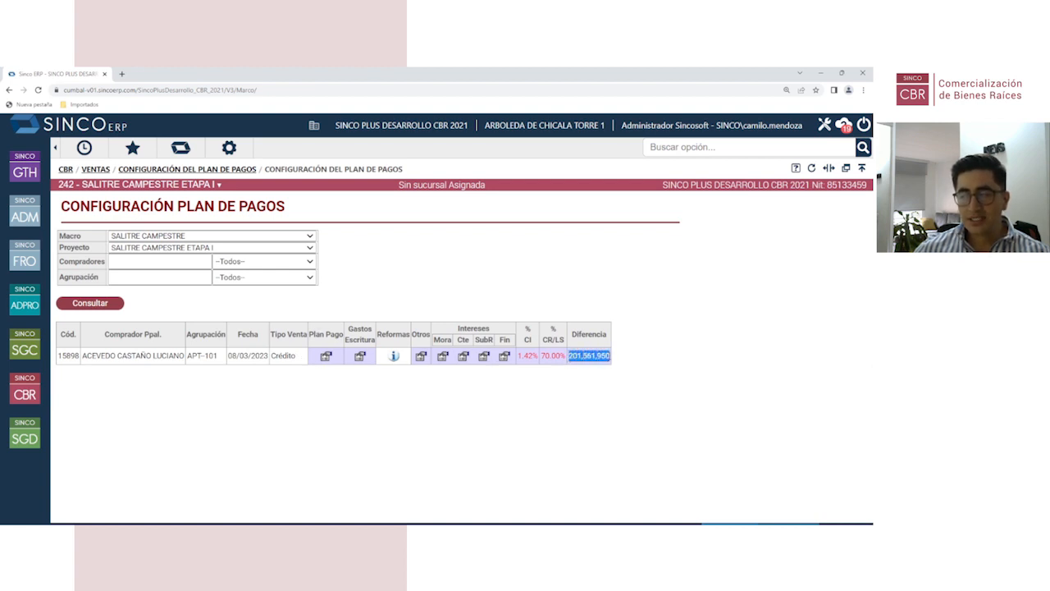
left_click(326, 356)
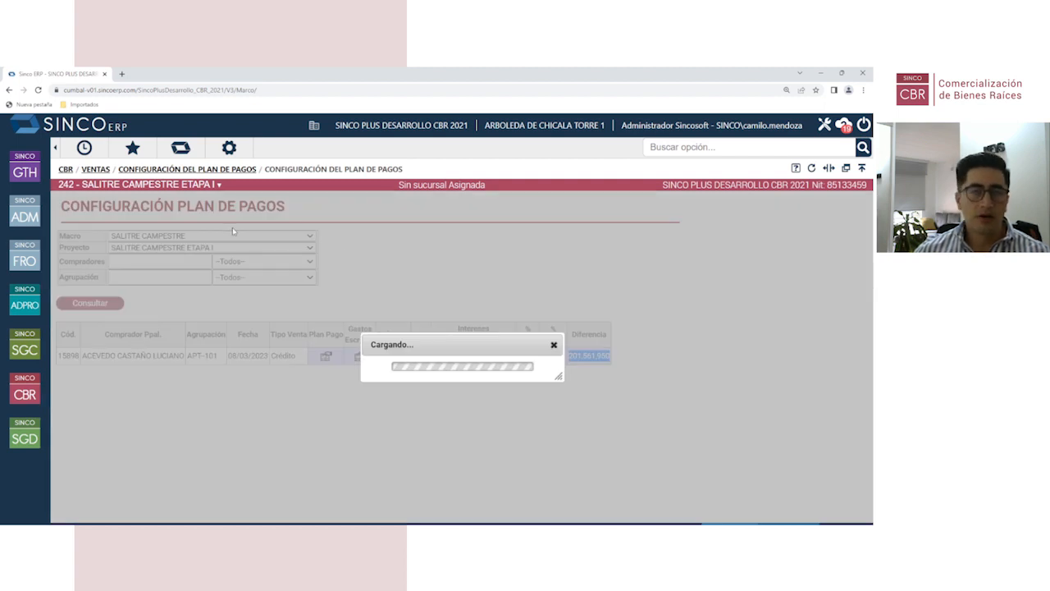
Step: Expand the APT-101 Generación Automática form, which shows 201,561,950 still to defer
scroll(256, 354, "down", 7)
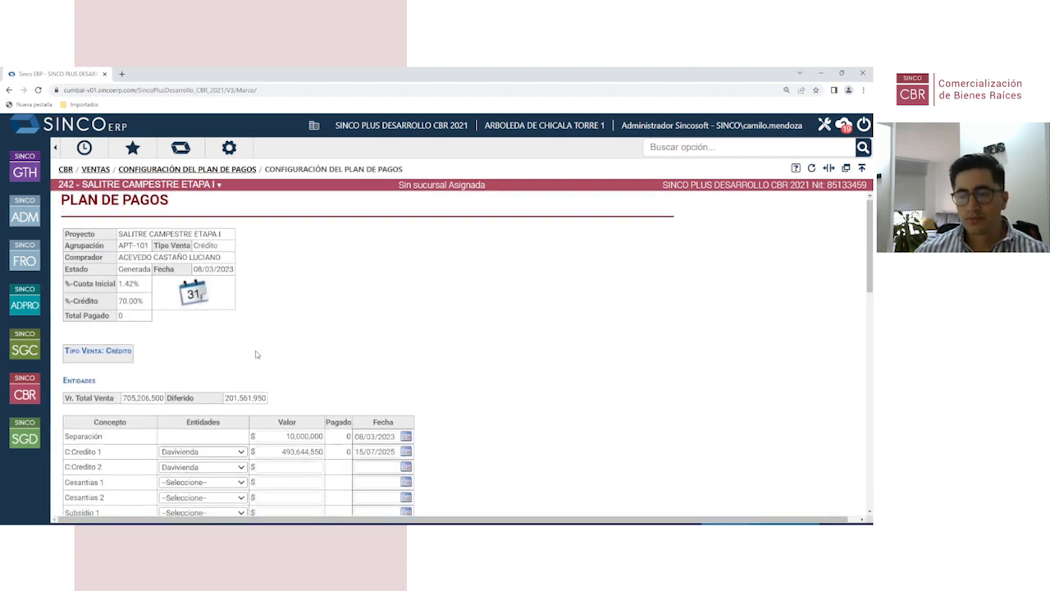
scroll(174, 303, "up", 1)
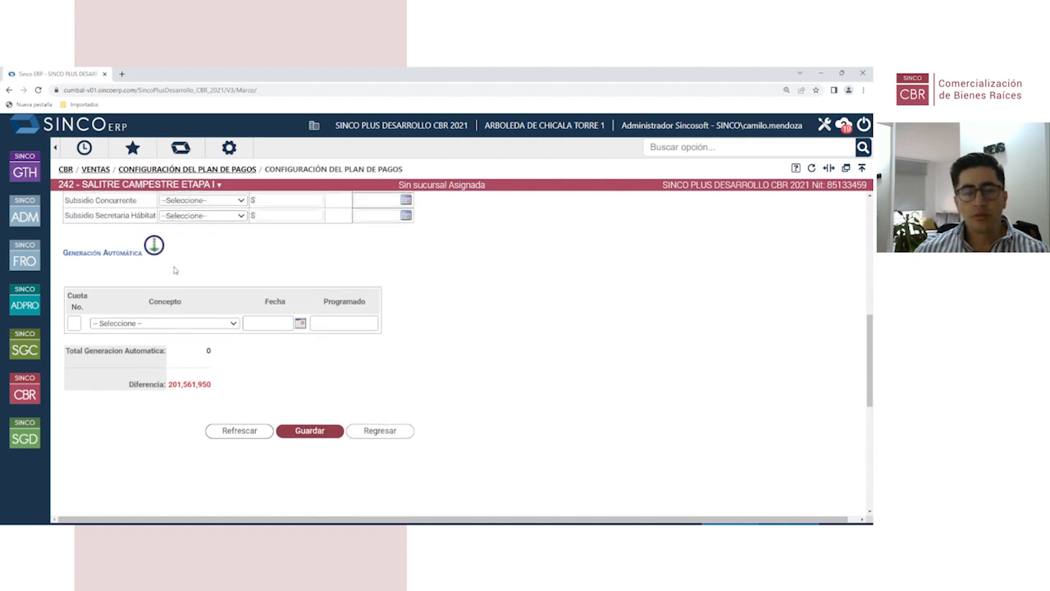
scroll(174, 271, "up", 2)
scroll(169, 310, "down", 2)
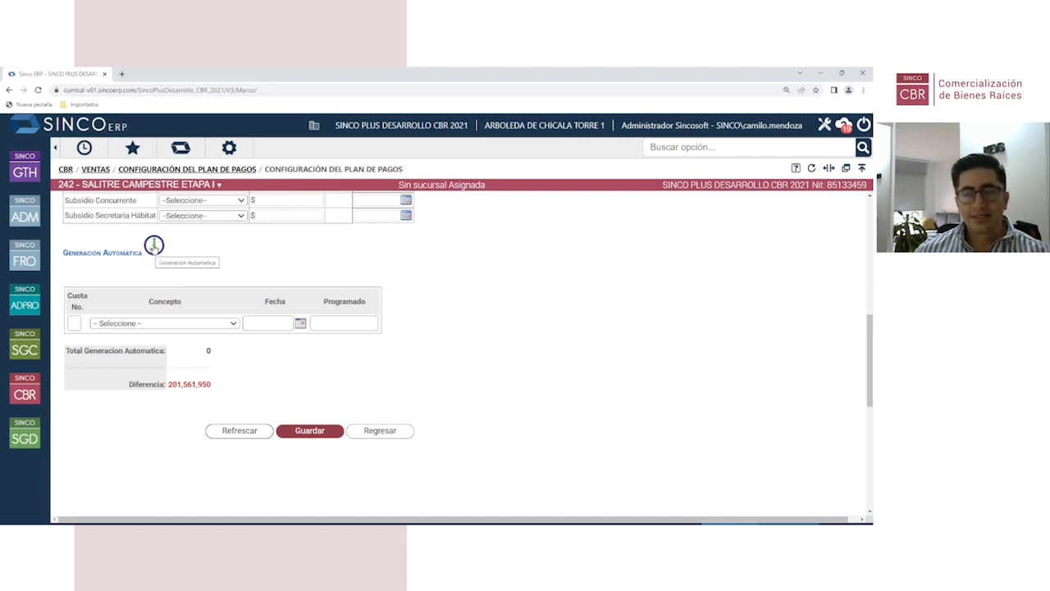
left_click(154, 245)
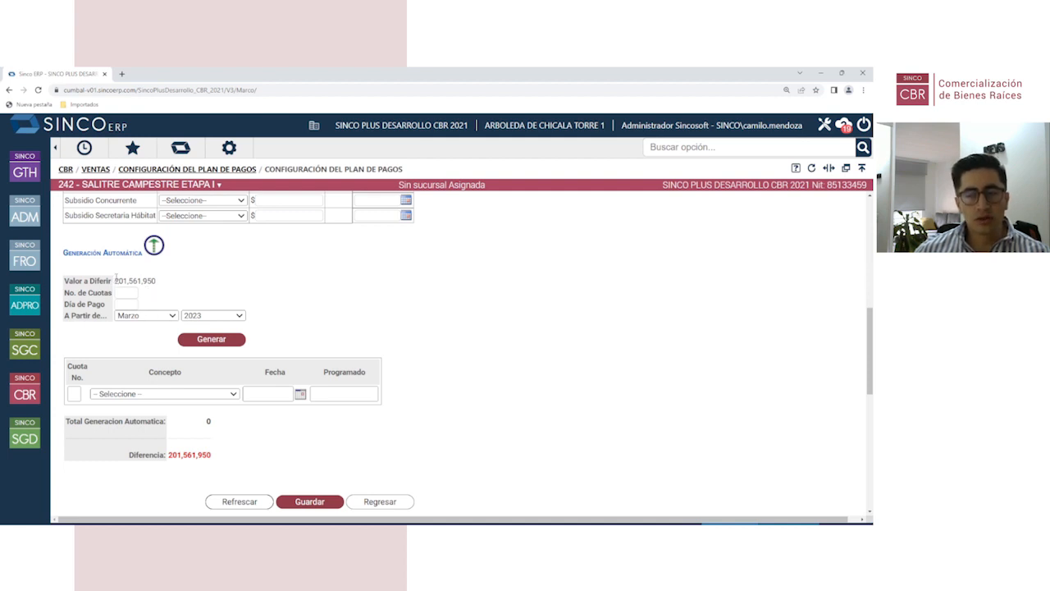
Step: Generate 20 monthly installments of 10,078,098, due the 15th, starting Abril 2023
left_click_drag(116, 280, 160, 282)
left_click(198, 290)
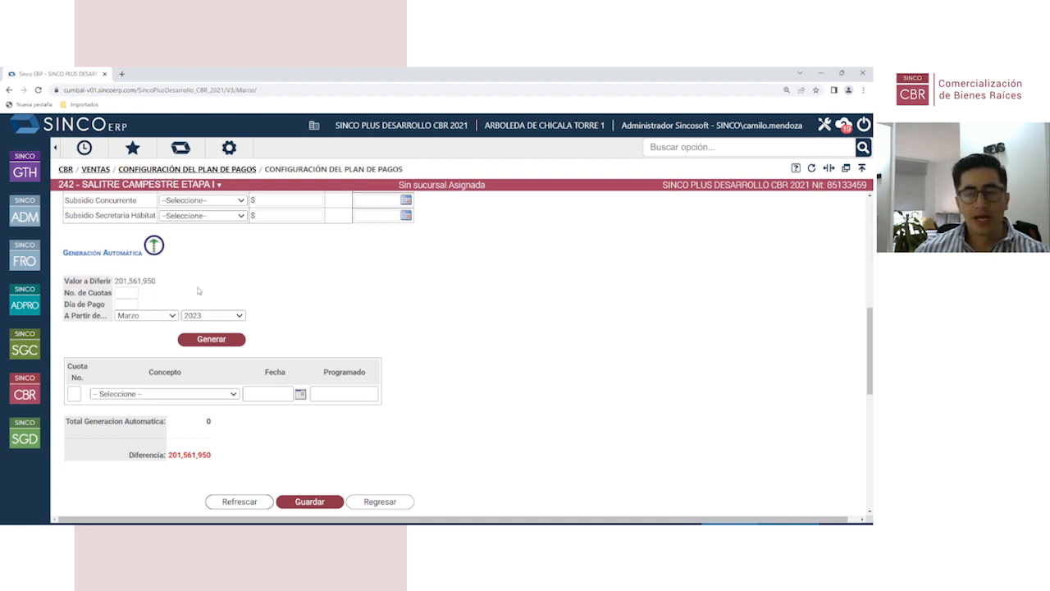
left_click(127, 293)
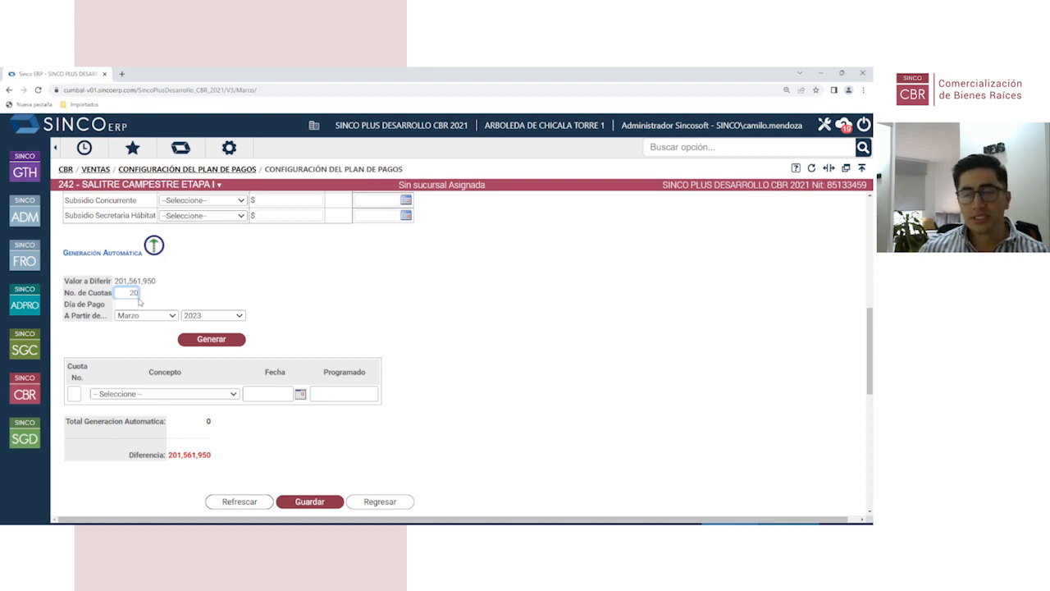
left_click(123, 305)
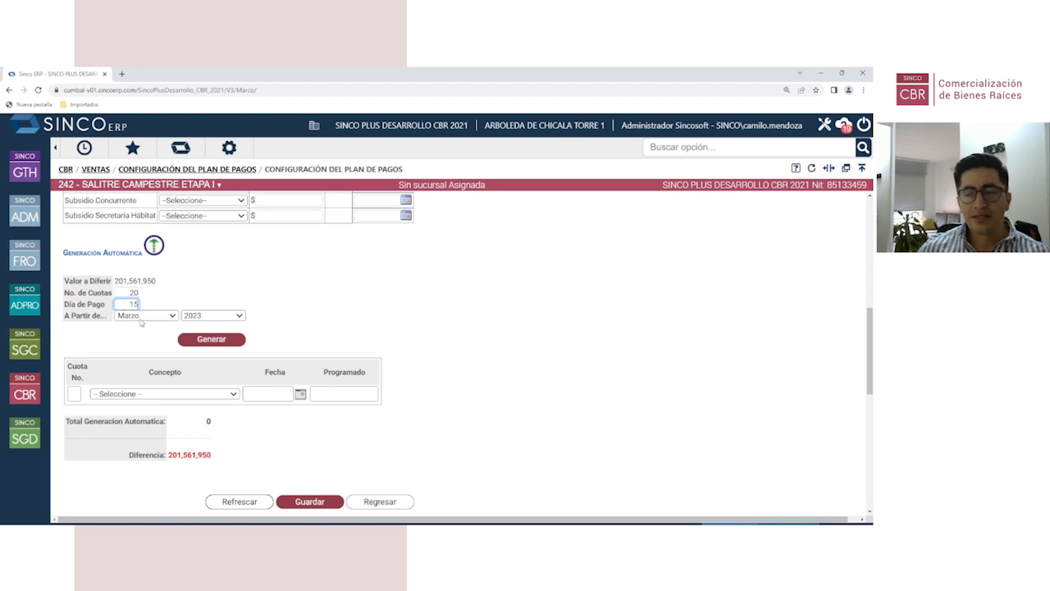
left_click(144, 318)
left_click(140, 368)
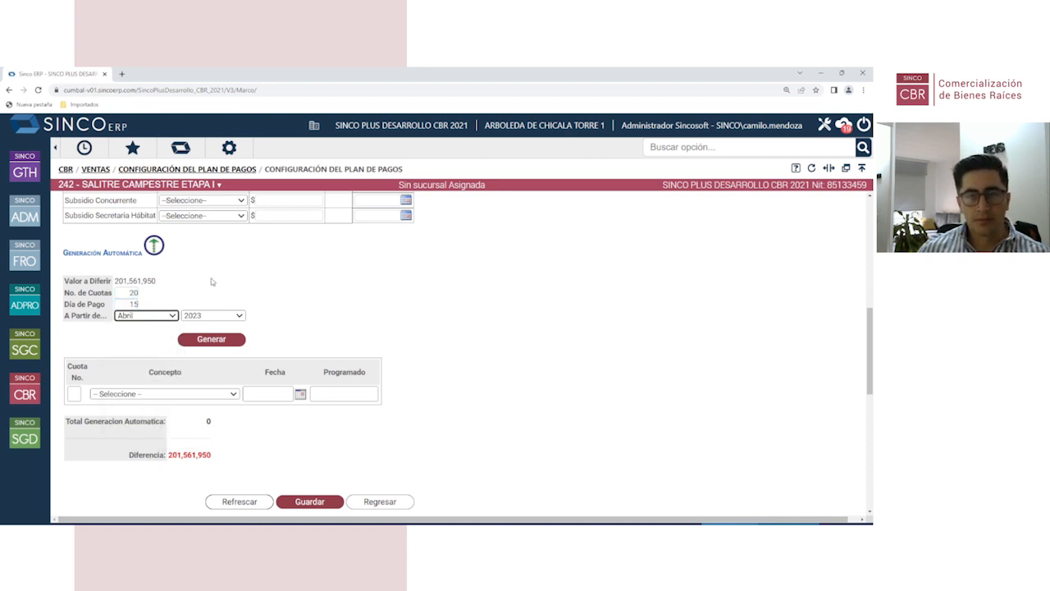
left_click(220, 342)
scroll(364, 324, "down", 3)
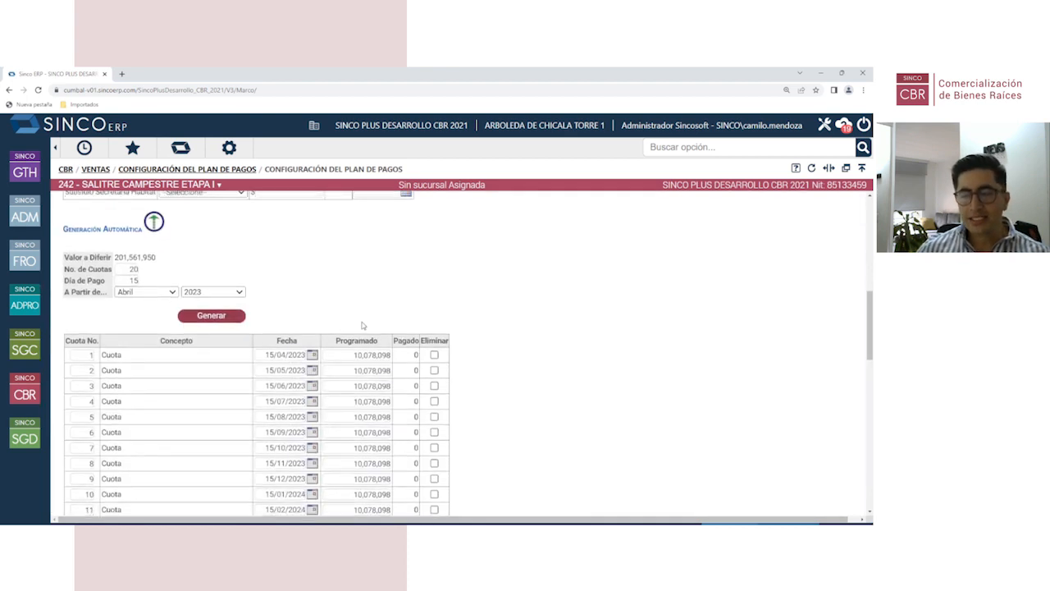
scroll(351, 257, "up", 1)
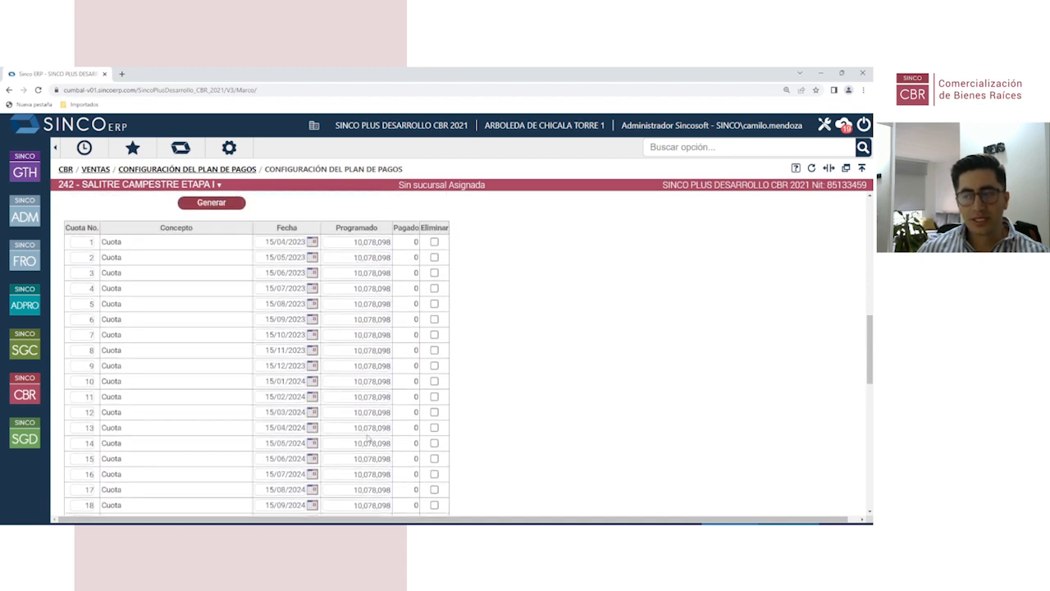
scroll(370, 438, "down", 3)
scroll(154, 200, "up", 5)
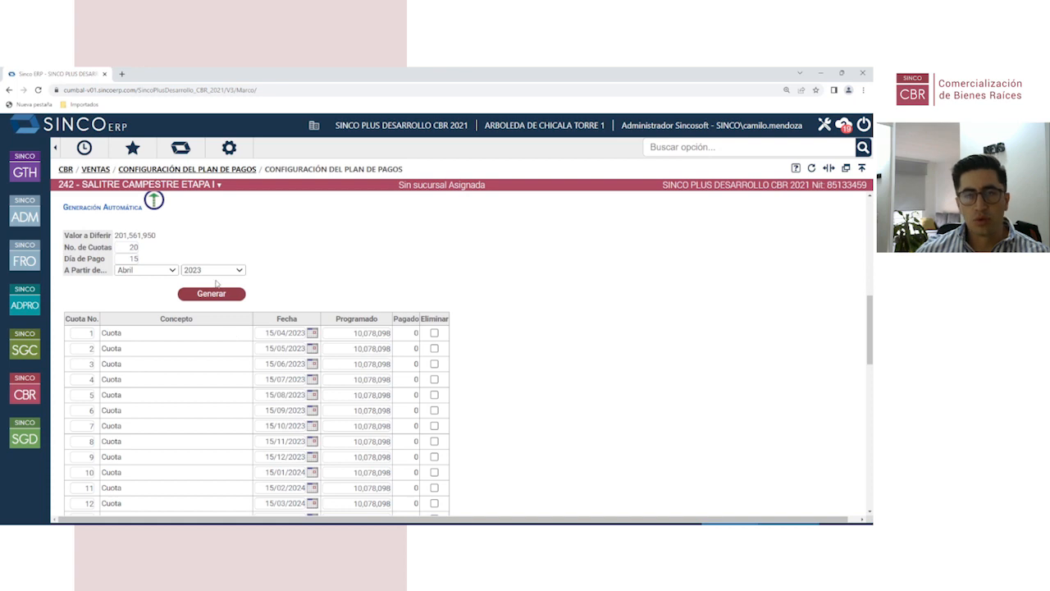
scroll(247, 345, "down", 3)
scroll(312, 406, "down", 2)
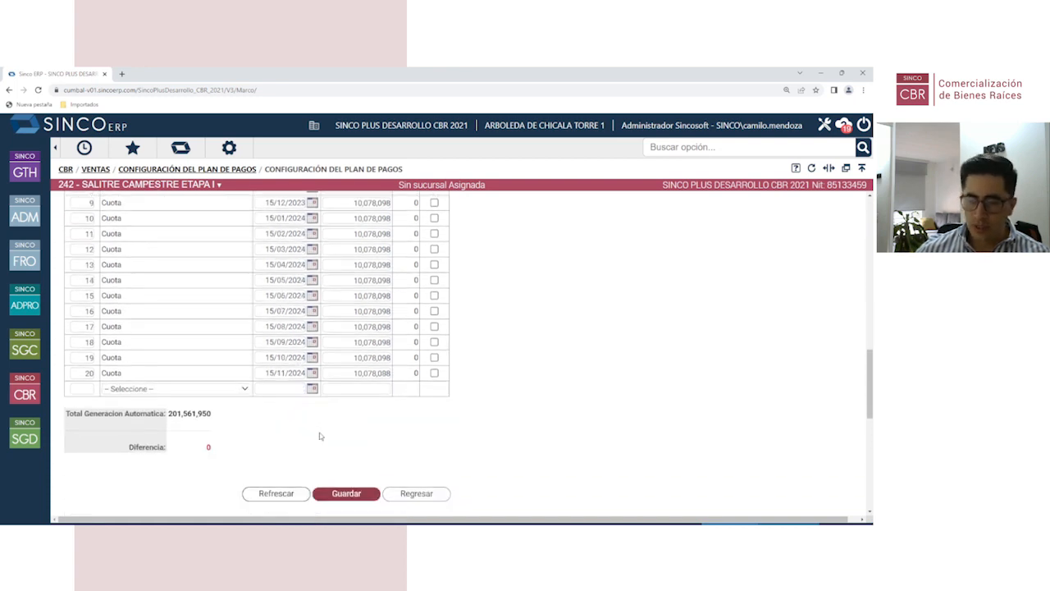
Step: Save the 20-installment payment plan, accept the confirmation, and go back to the Ventas menu
left_click(348, 435)
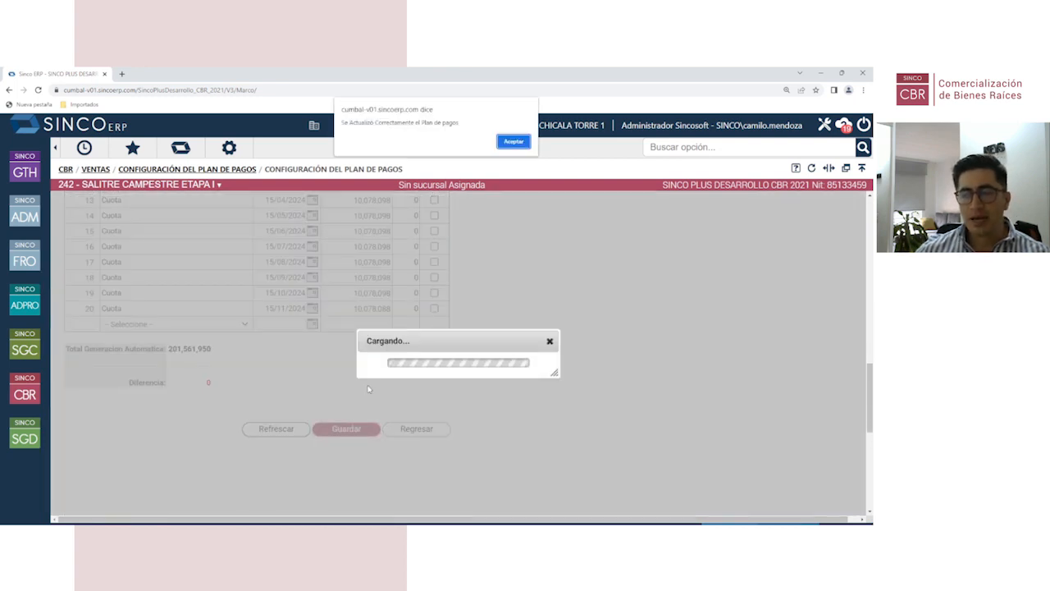
left_click(516, 141)
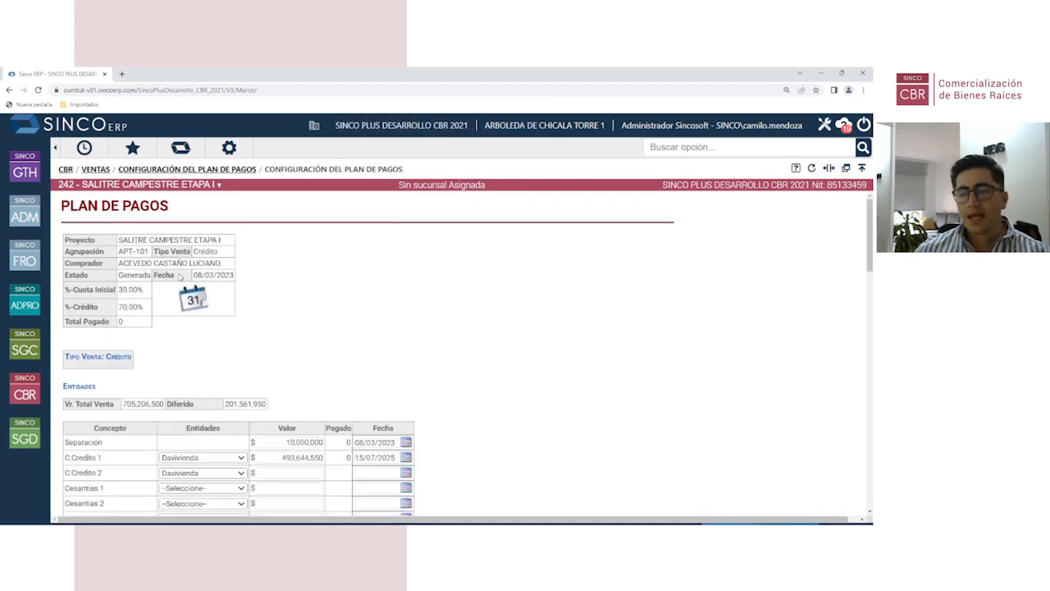
left_click(194, 170)
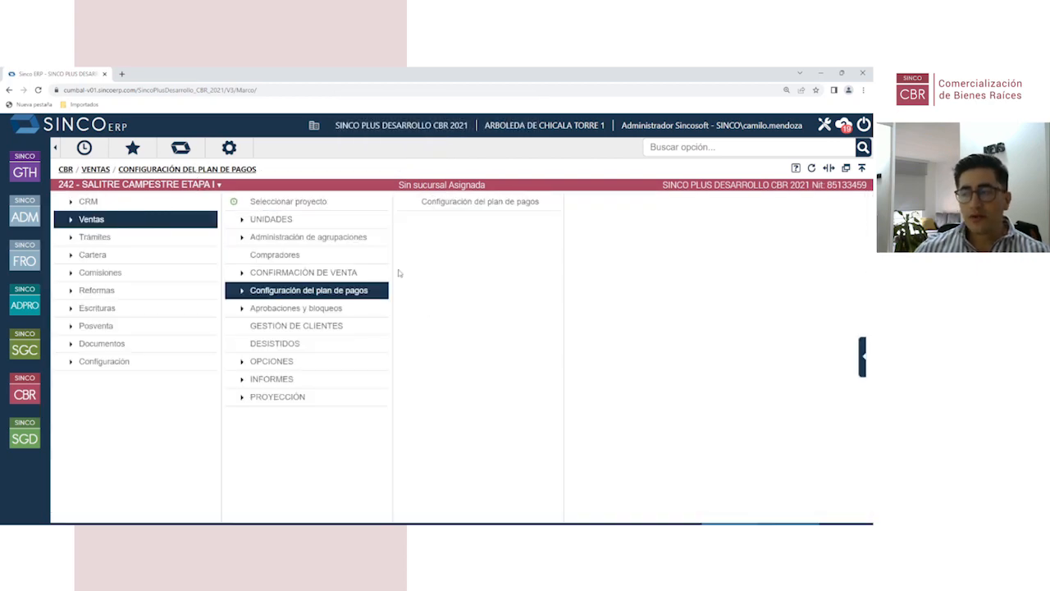
Step: Approve the APT-101 payment plan in Aprobación plan de pagos and save the approval
left_click(329, 311)
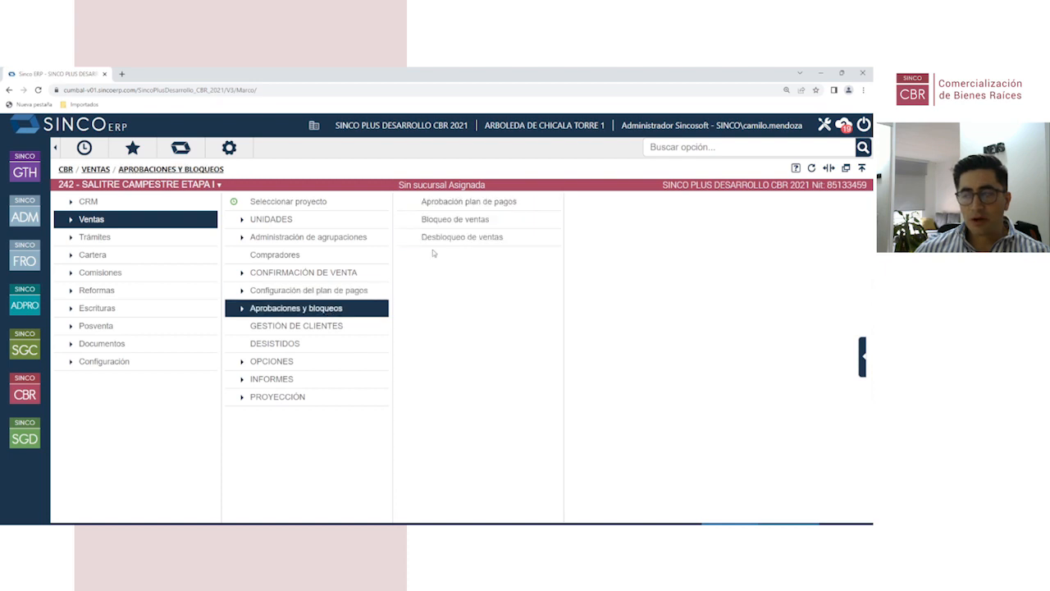
left_click(444, 203)
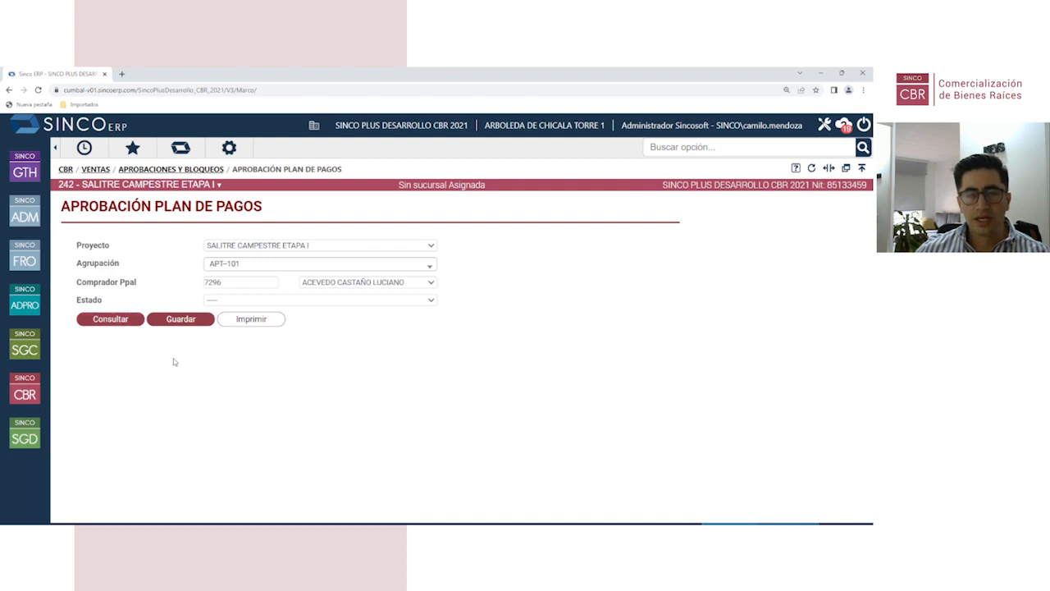
left_click(104, 321)
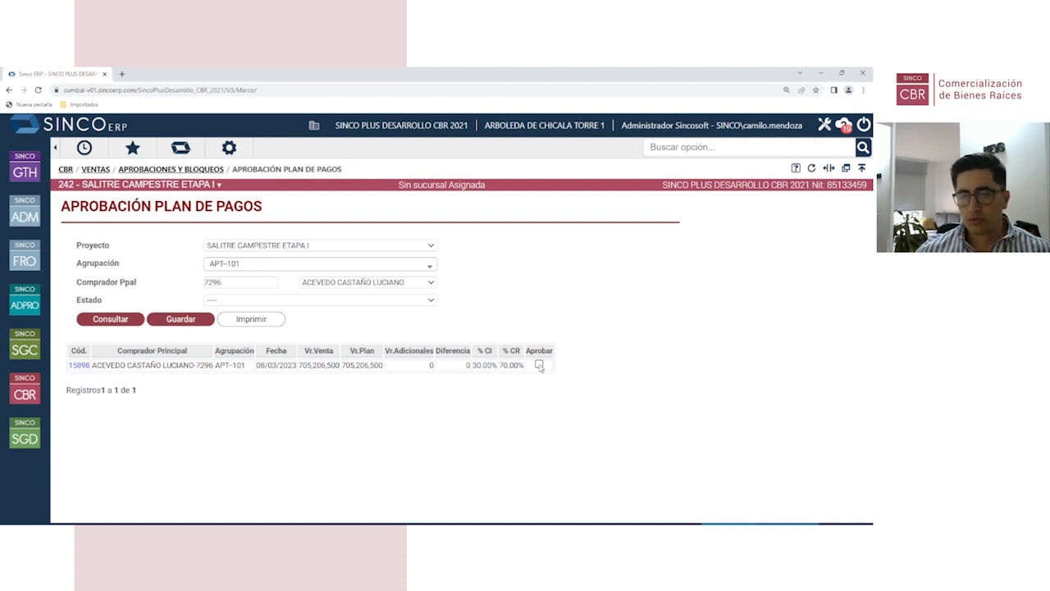
left_click(539, 364)
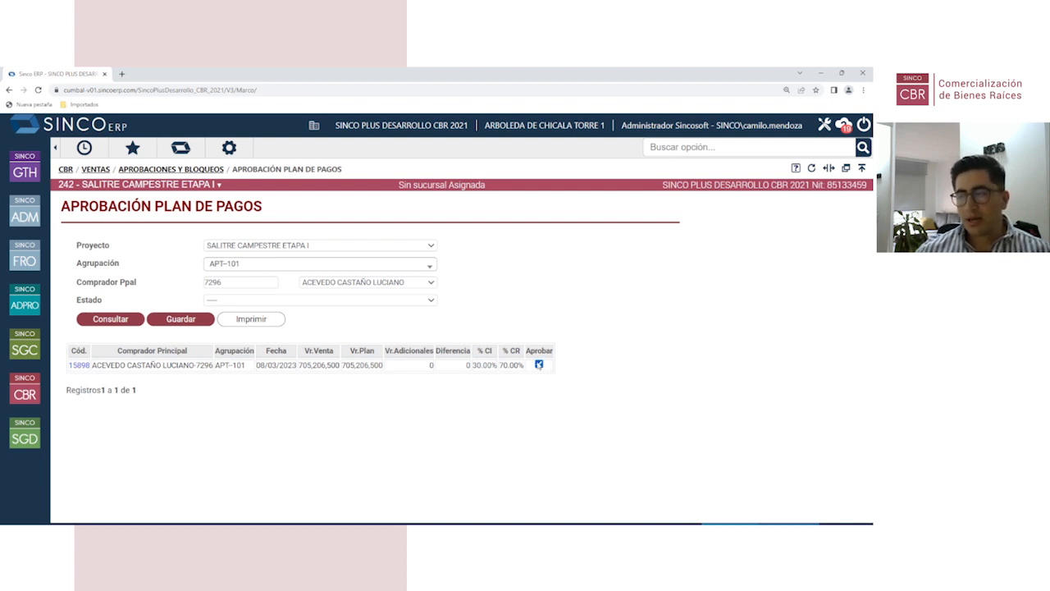
left_click(180, 319)
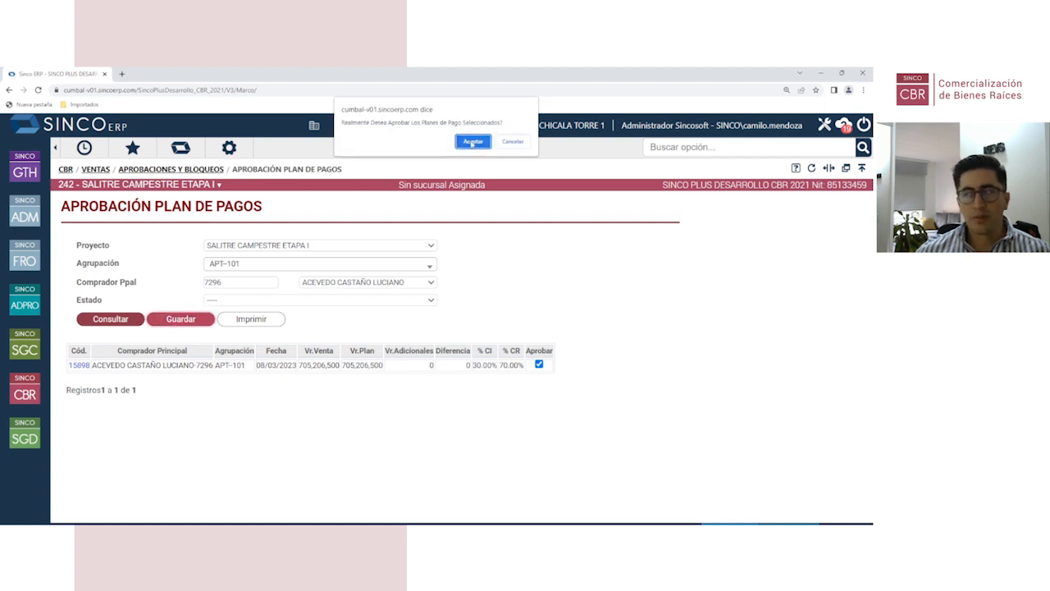
left_click(473, 142)
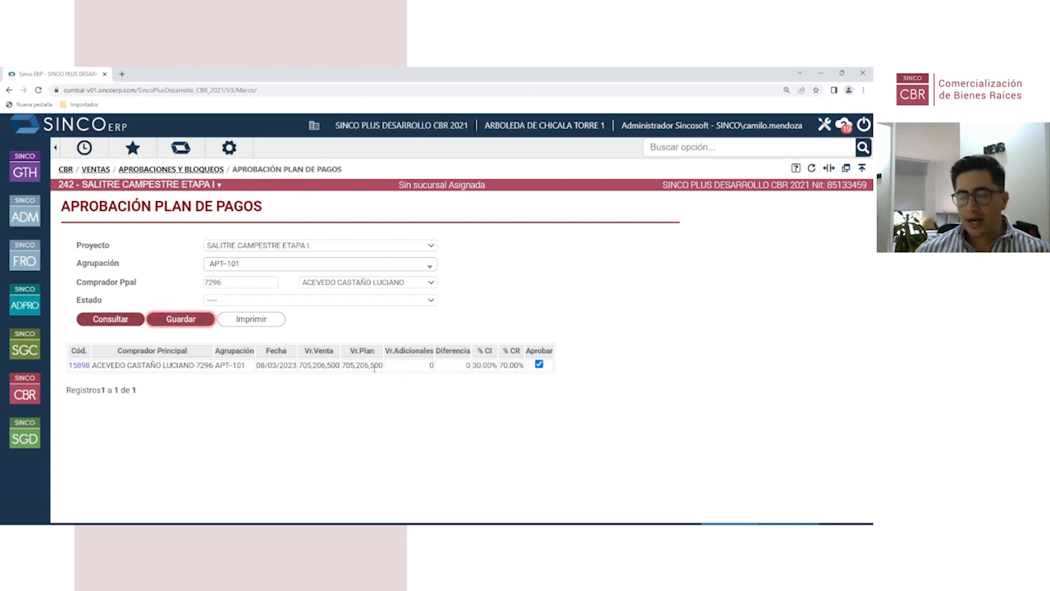
left_click(198, 170)
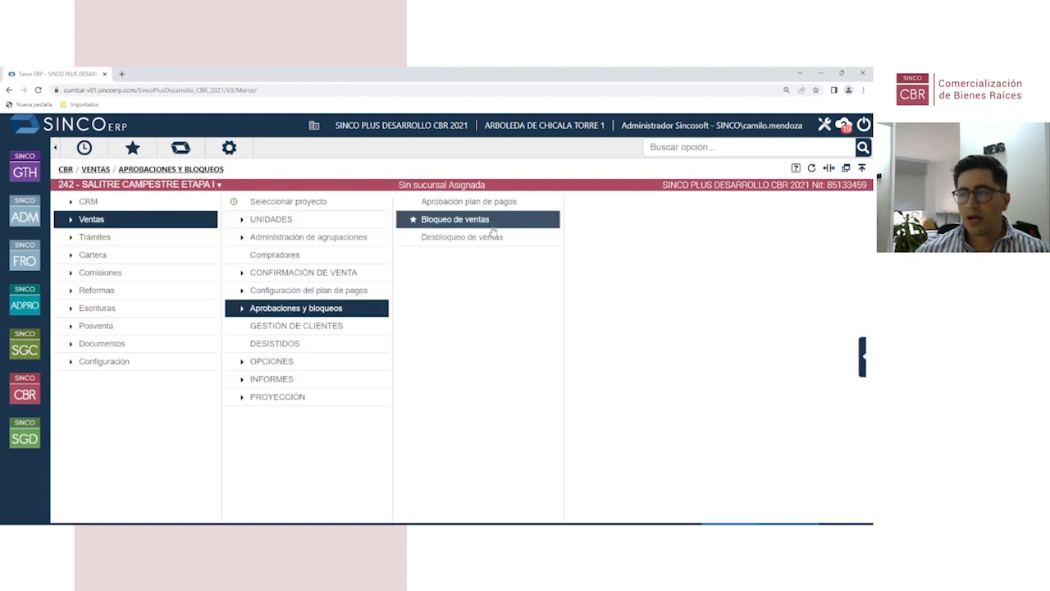
Step: Block the APT-101 sale in Bloqueo de ventas
left_click(484, 224)
left_click(92, 345)
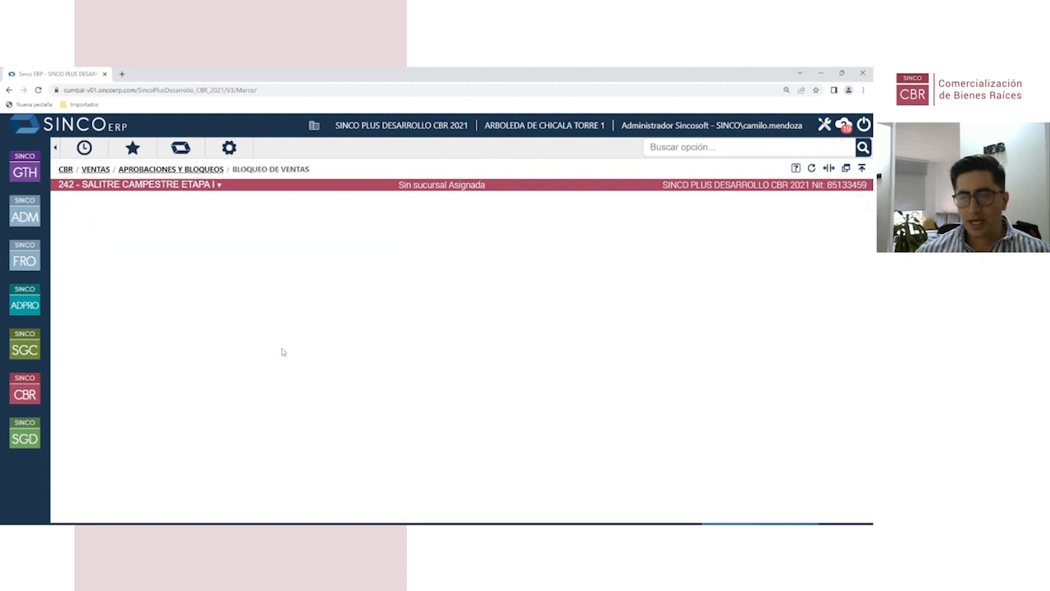
left_click(587, 442)
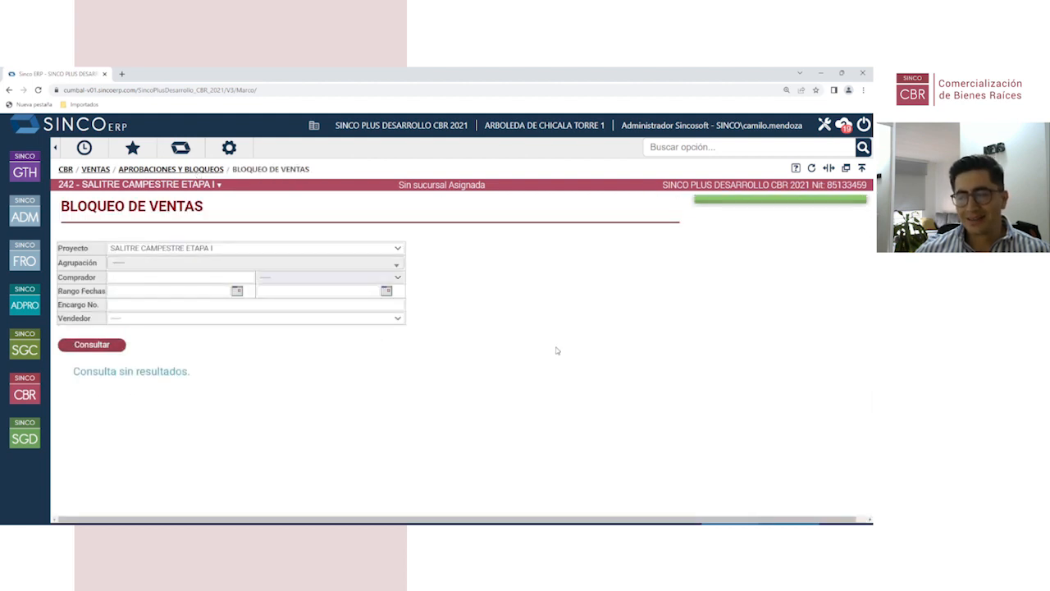
Step: Browse the Ventas Opciones submenus, then open Gestión de Clientes for the APT-101 buyer
left_click(19, 389)
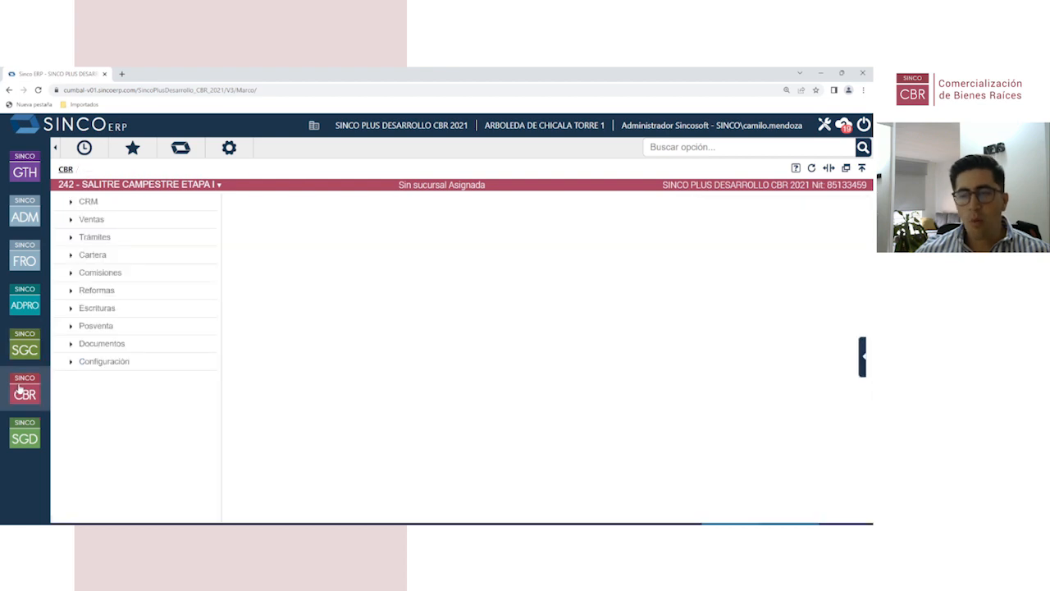
left_click(145, 223)
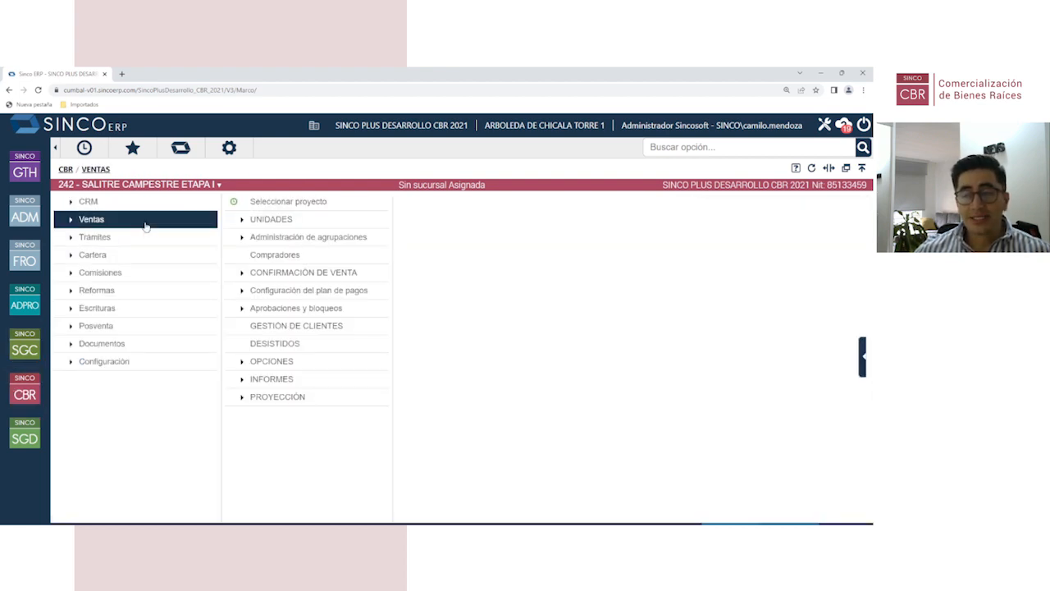
left_click(283, 363)
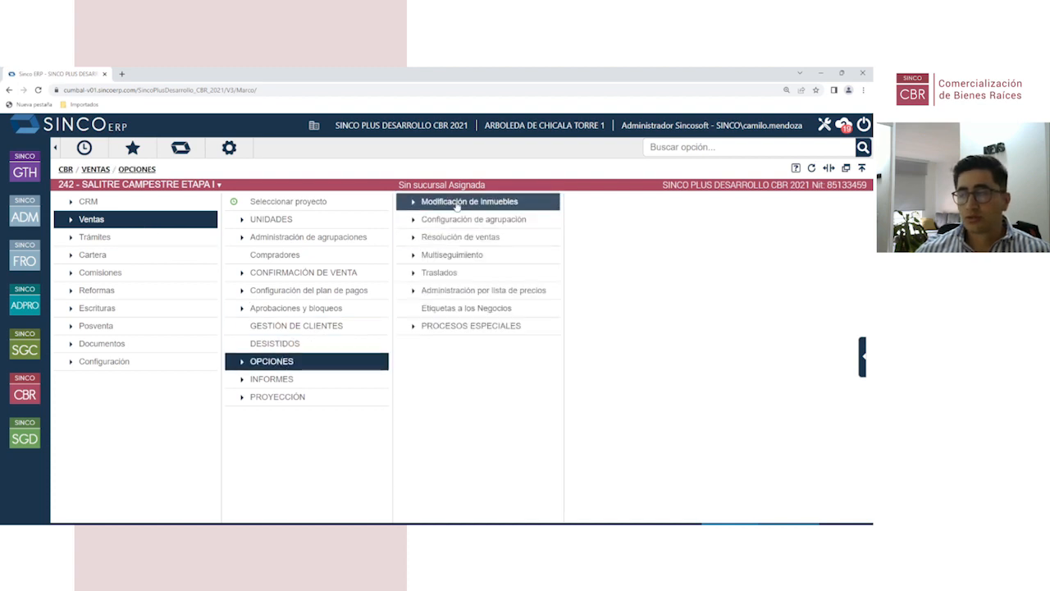
left_click(459, 205)
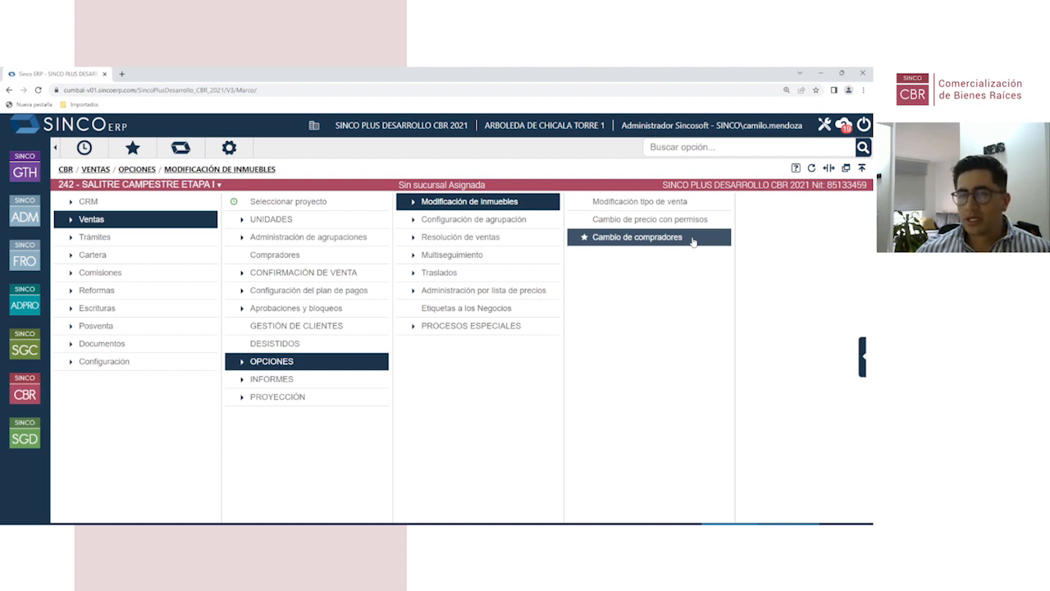
left_click(450, 274)
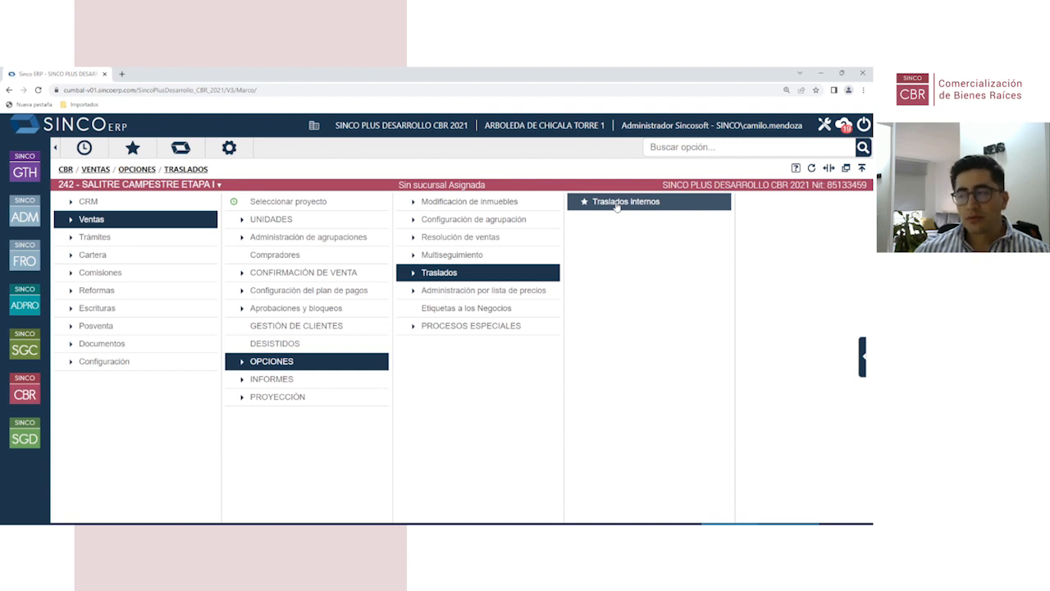
left_click(527, 203)
left_click(498, 290)
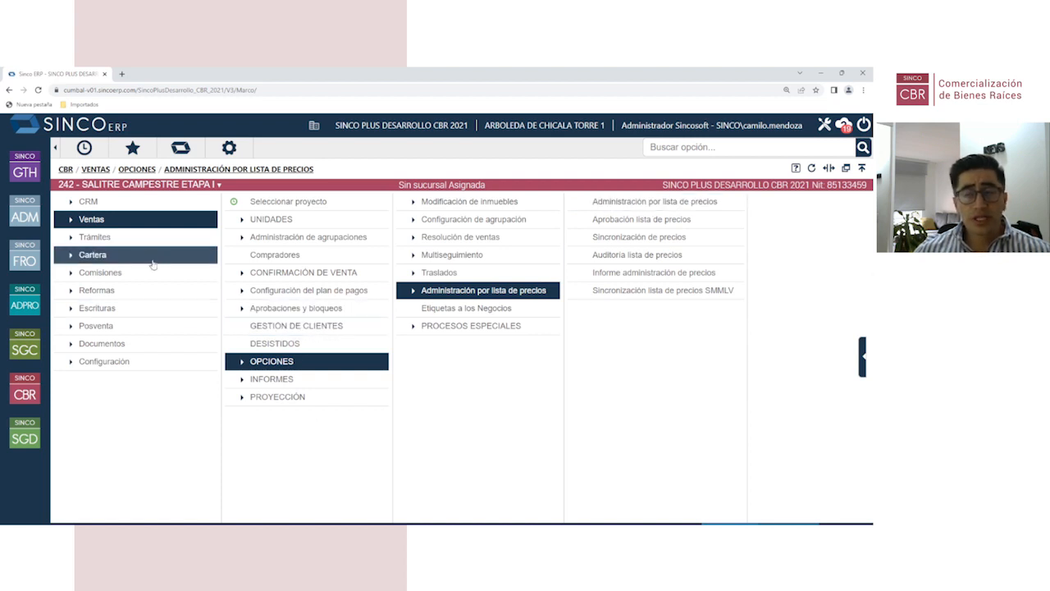
left_click(161, 227)
left_click(331, 329)
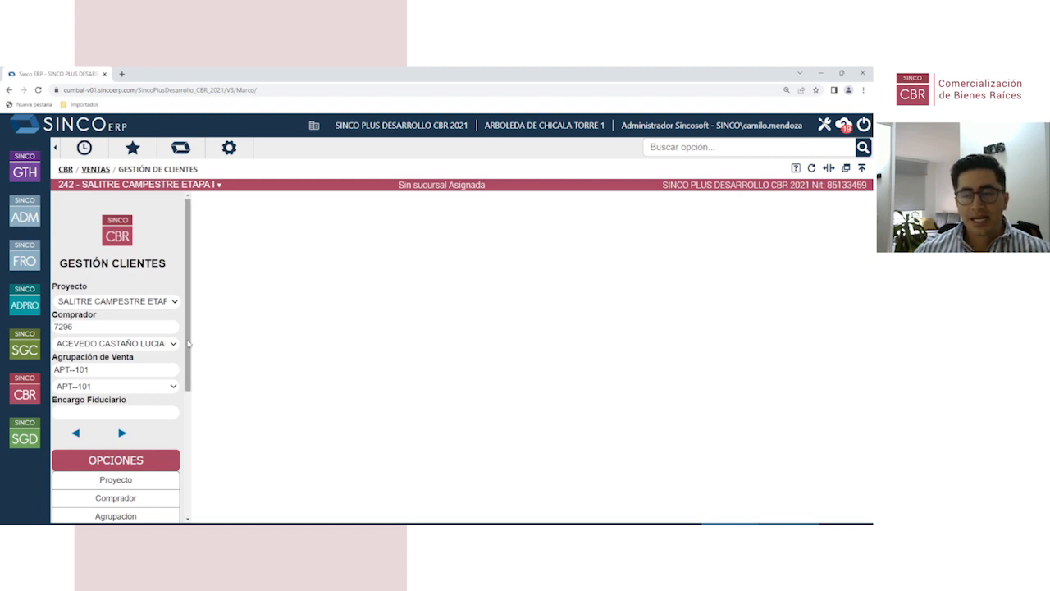
Step: View the buyers linked to the APT-101 sale grouping under Comprador
left_click_drag(191, 346, 188, 463)
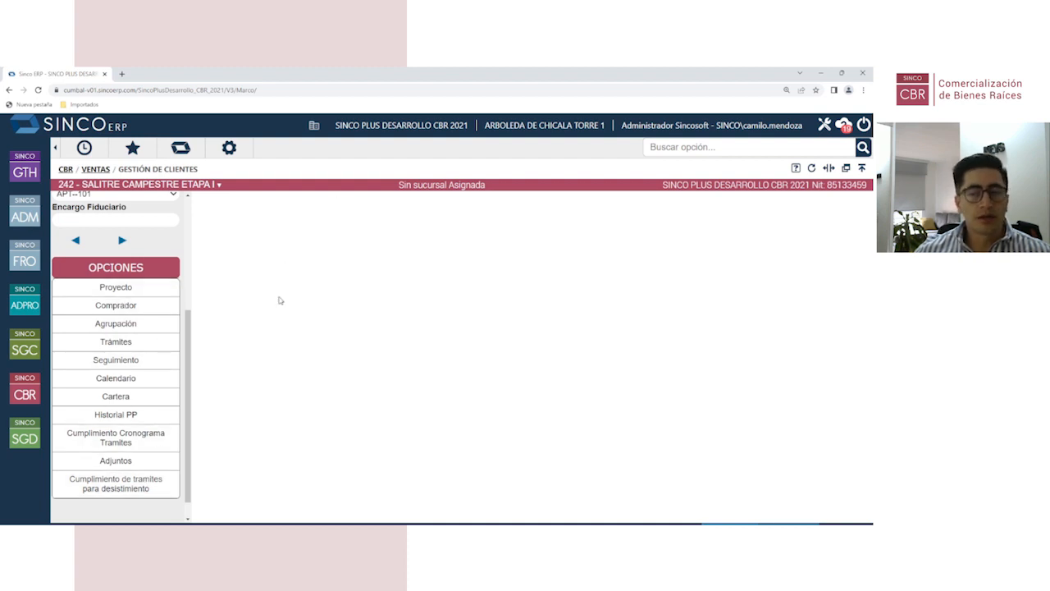
left_click(128, 307)
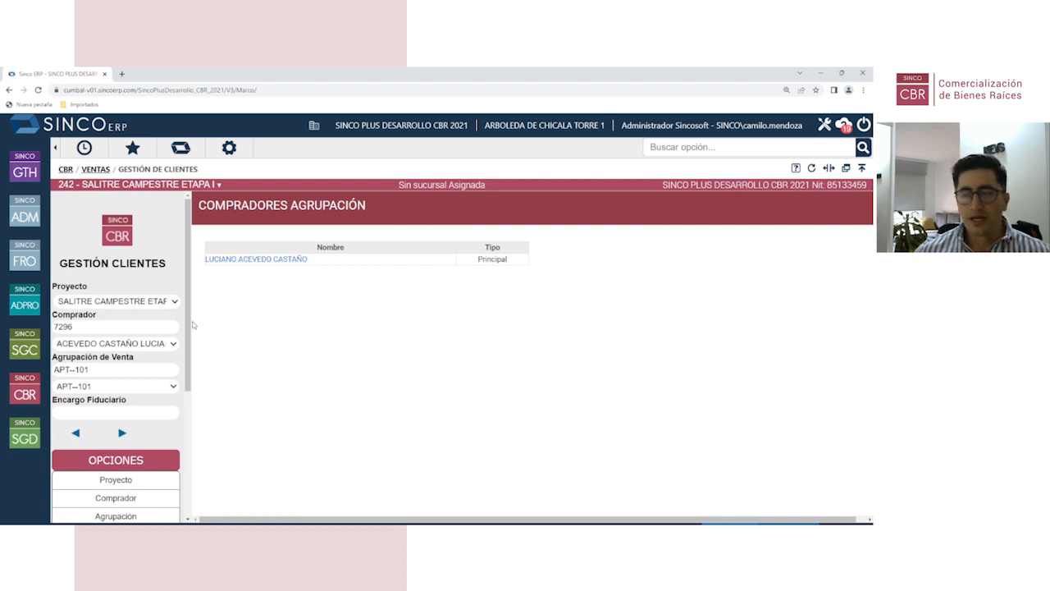
scroll(131, 378, "down", 3)
scroll(133, 387, "up", 3)
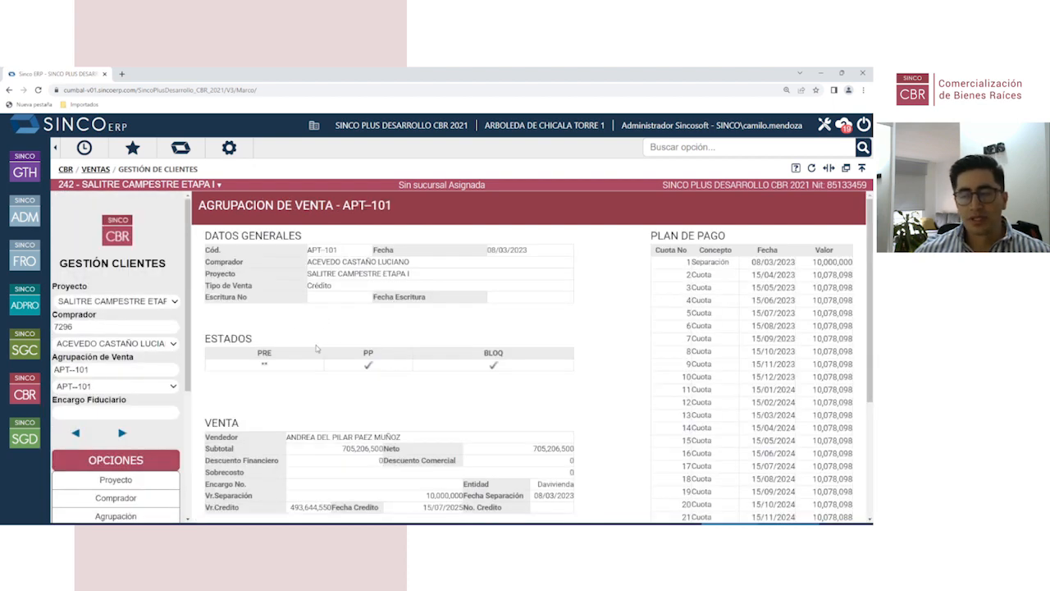
scroll(493, 386, "down", 2)
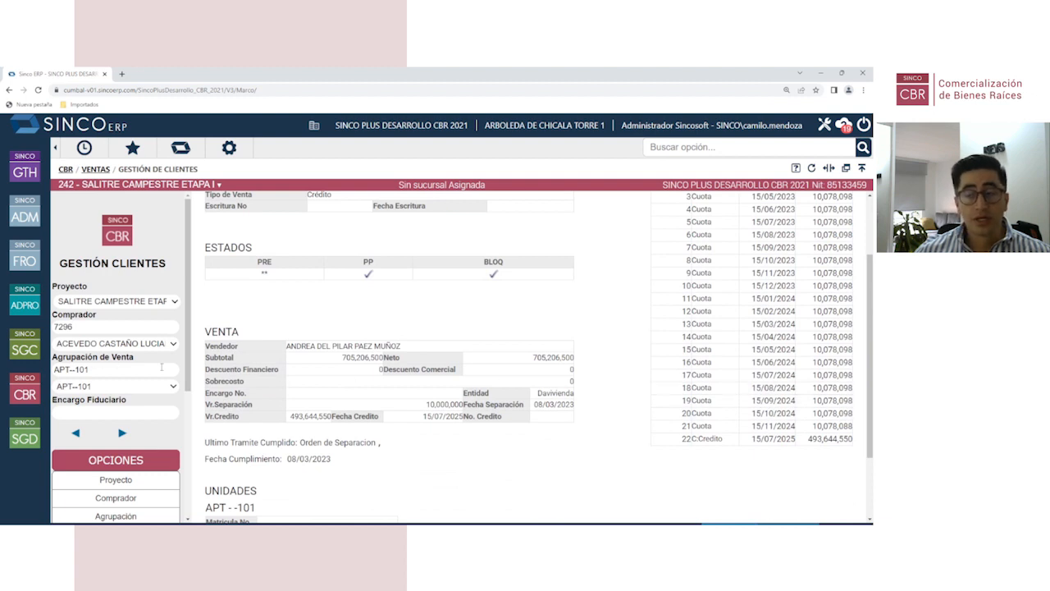
scroll(124, 361, "down", 2)
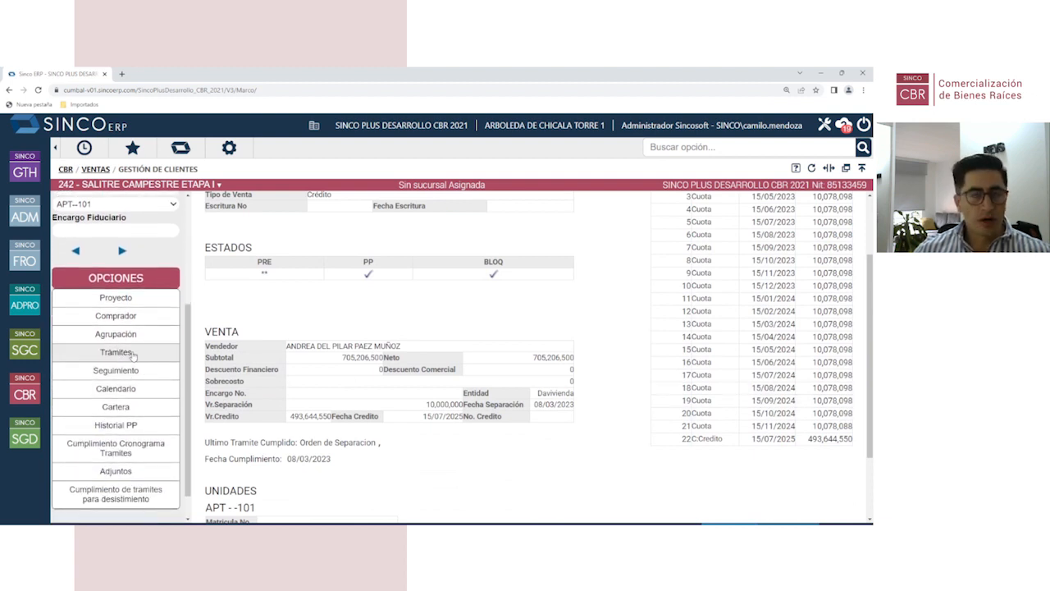
scroll(129, 376, "up", 2)
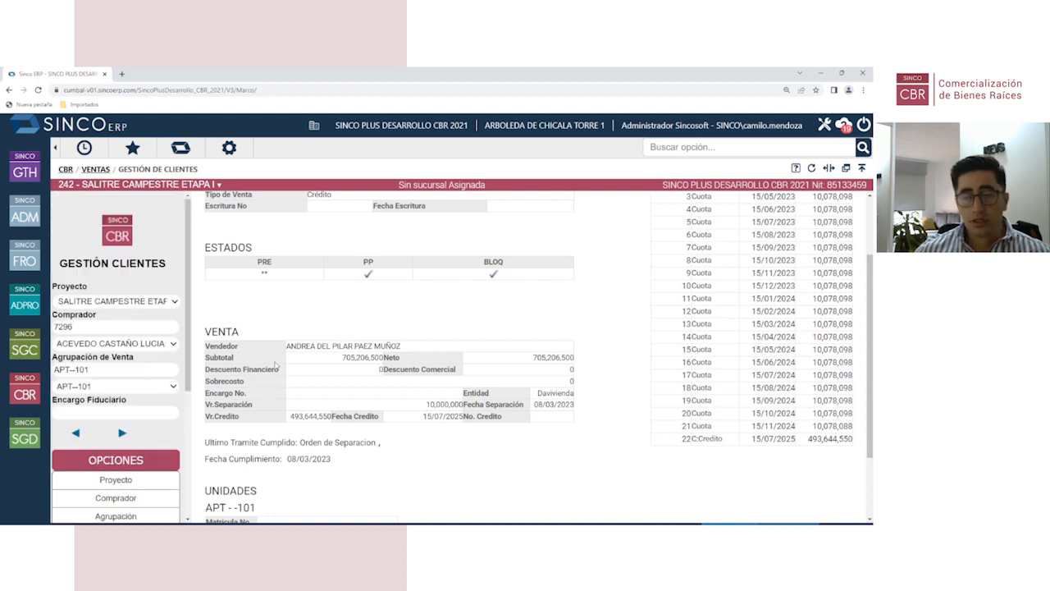
Step: Start a new Seguimiento Adición follow-up entry for the client
left_click(236, 248)
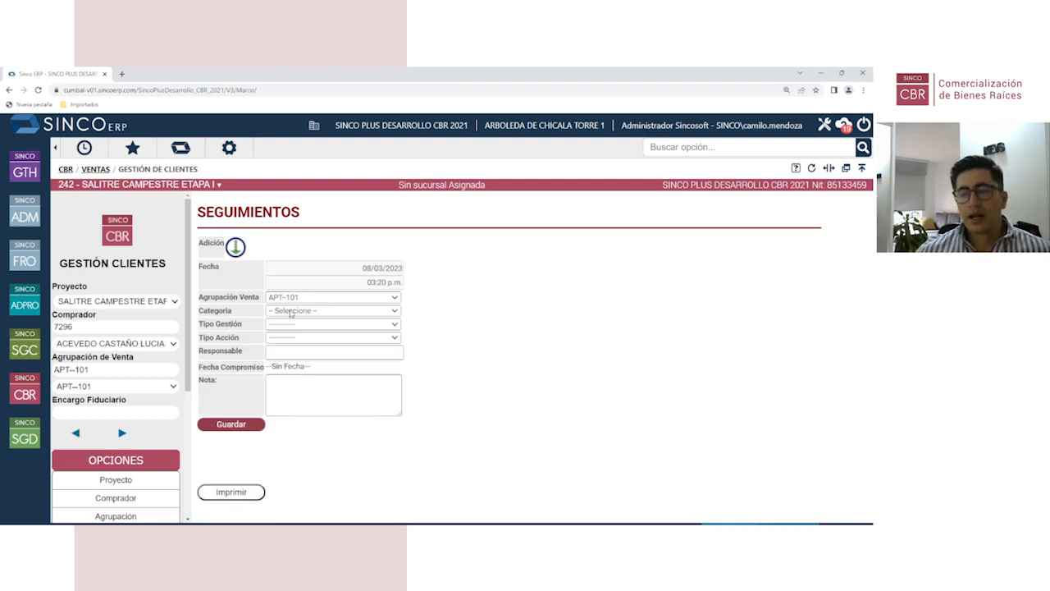
scroll(140, 386, "down", 3)
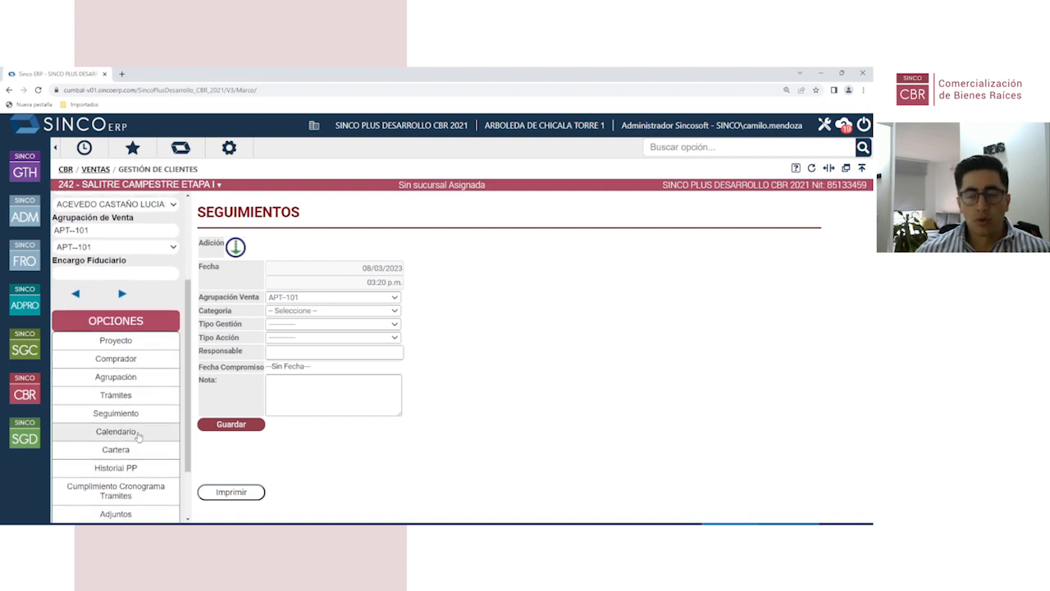
scroll(139, 437, "down", 2)
Step: Check the client's Calendario, then open the Cartera general account statement
left_click(116, 355)
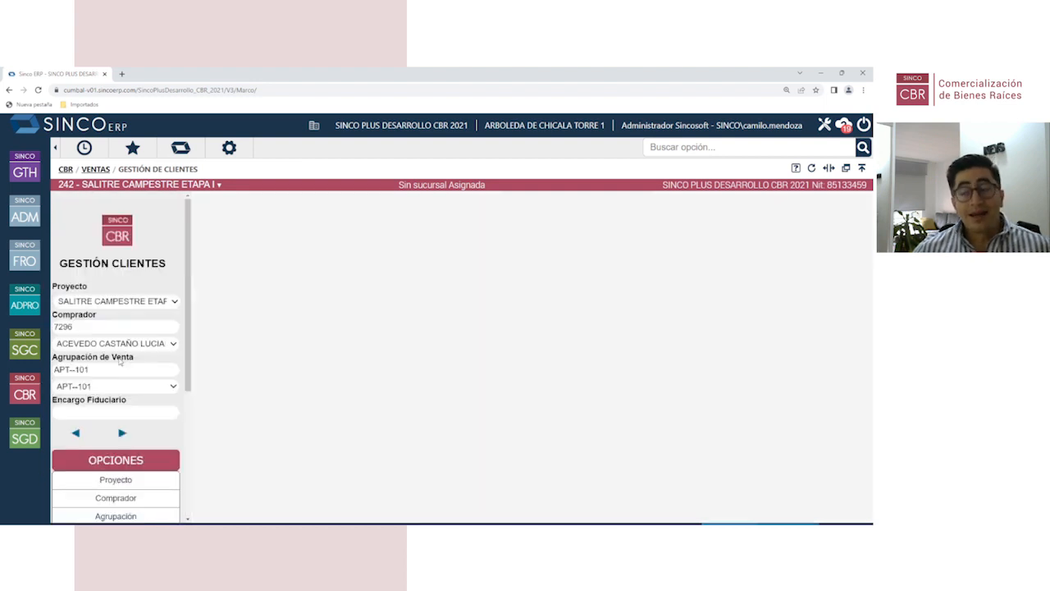
scroll(339, 396, "down", 2)
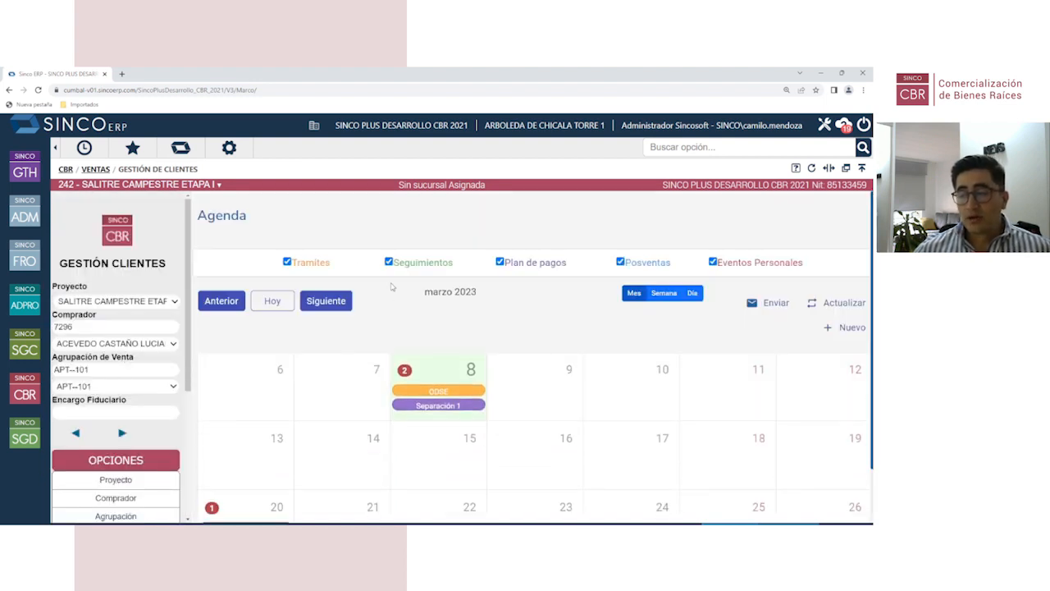
scroll(339, 396, "down", 1)
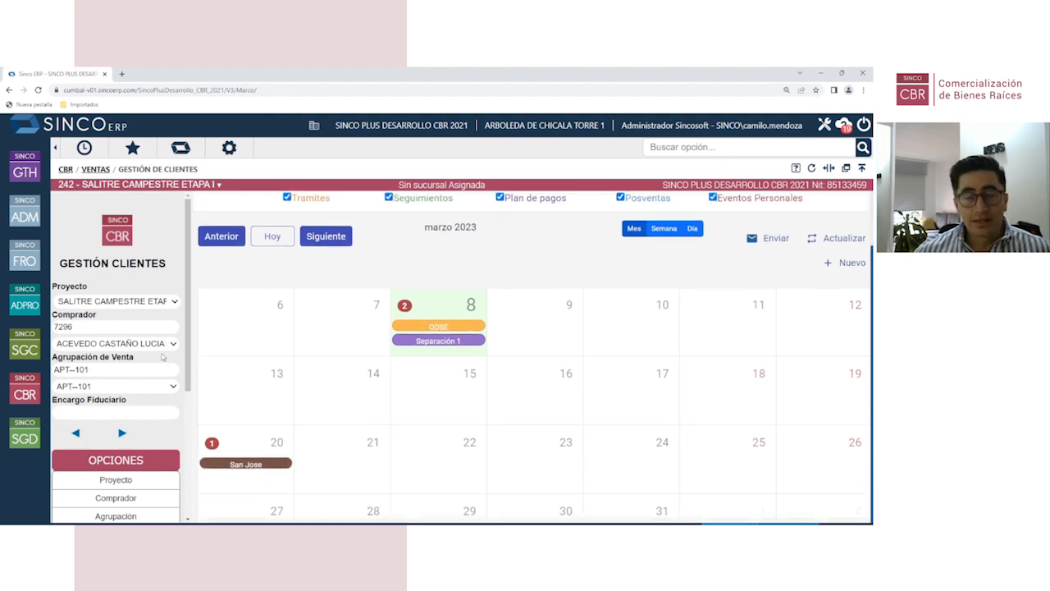
scroll(137, 386, "down", 3)
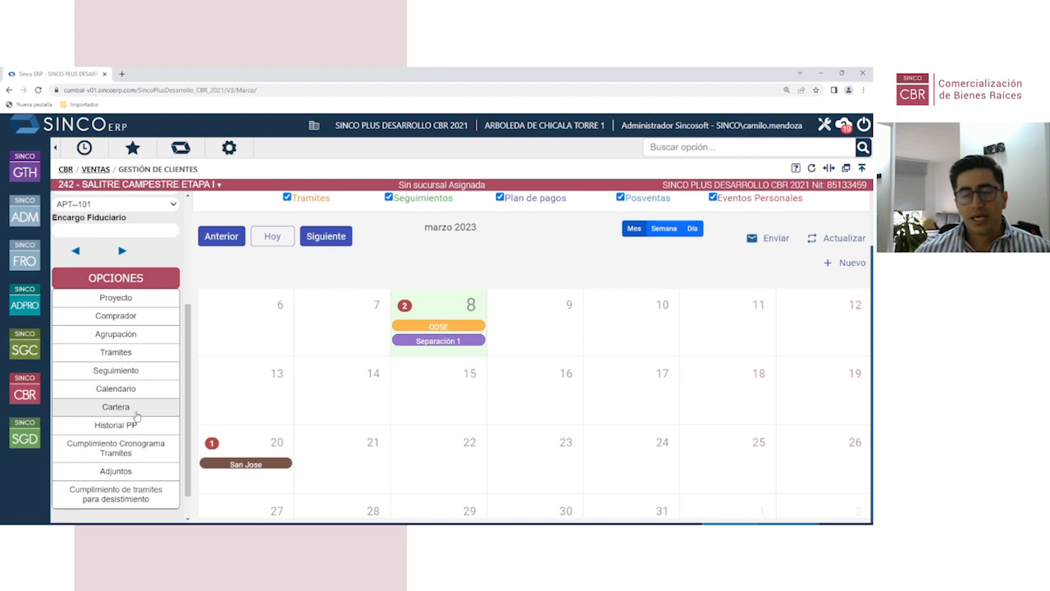
left_click(136, 413)
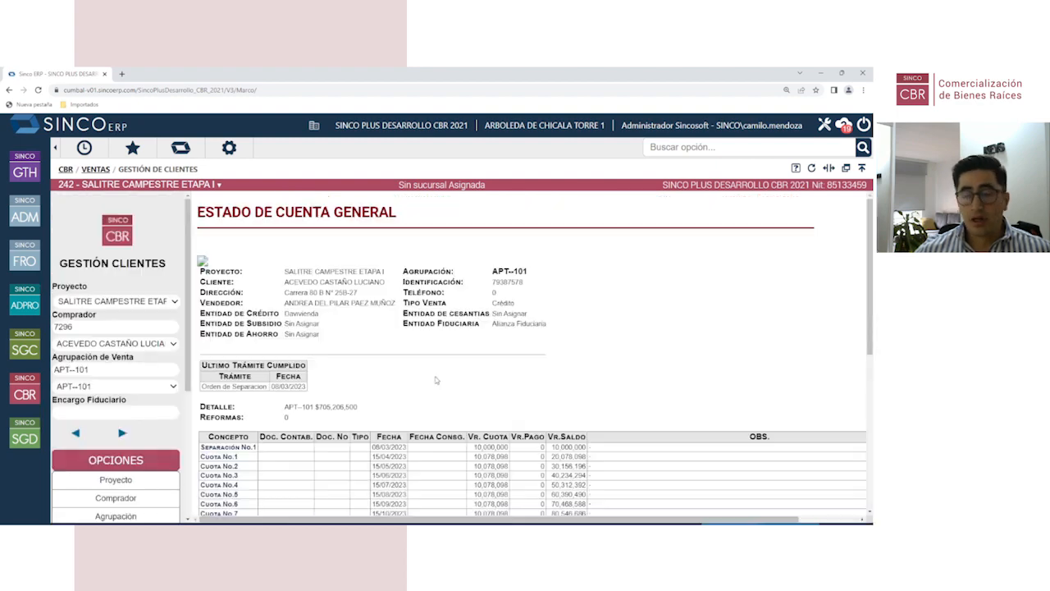
Step: Review the Estado de Cuenta General report and return to the CBR main menu
scroll(436, 380, "down", 3)
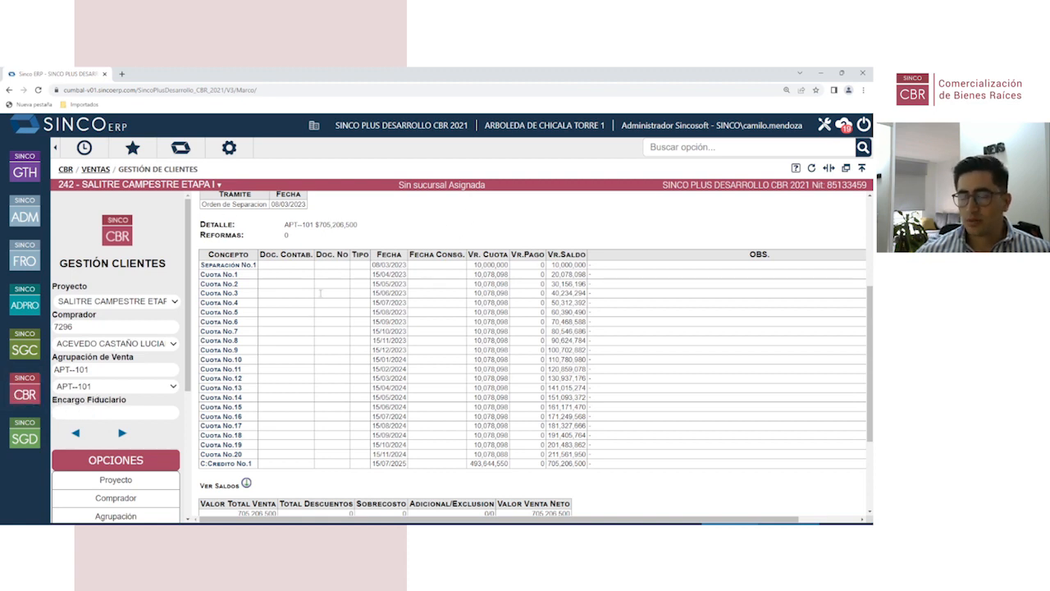
left_click(20, 404)
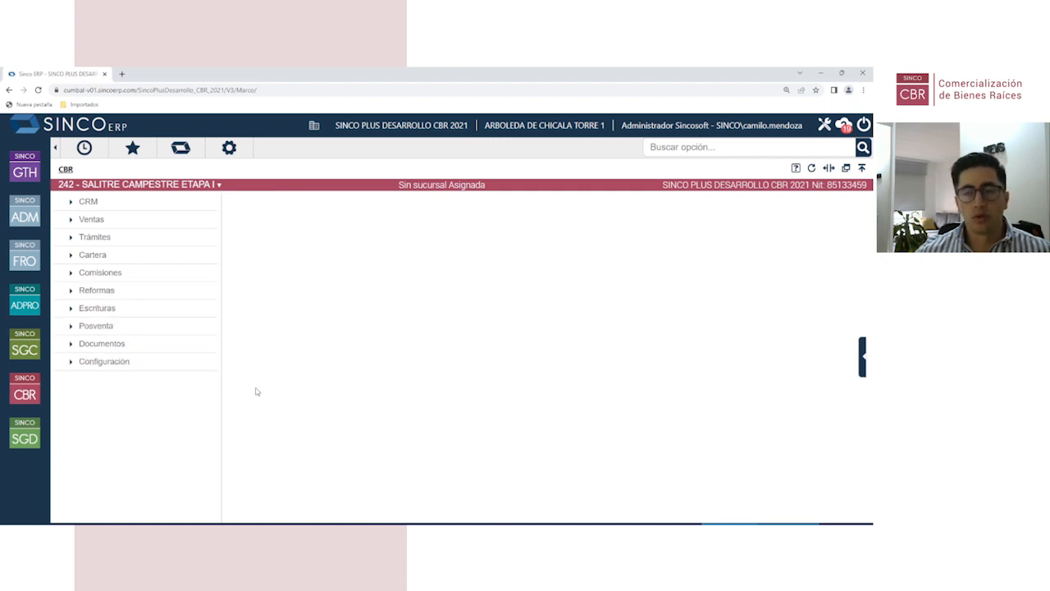
left_click(164, 227)
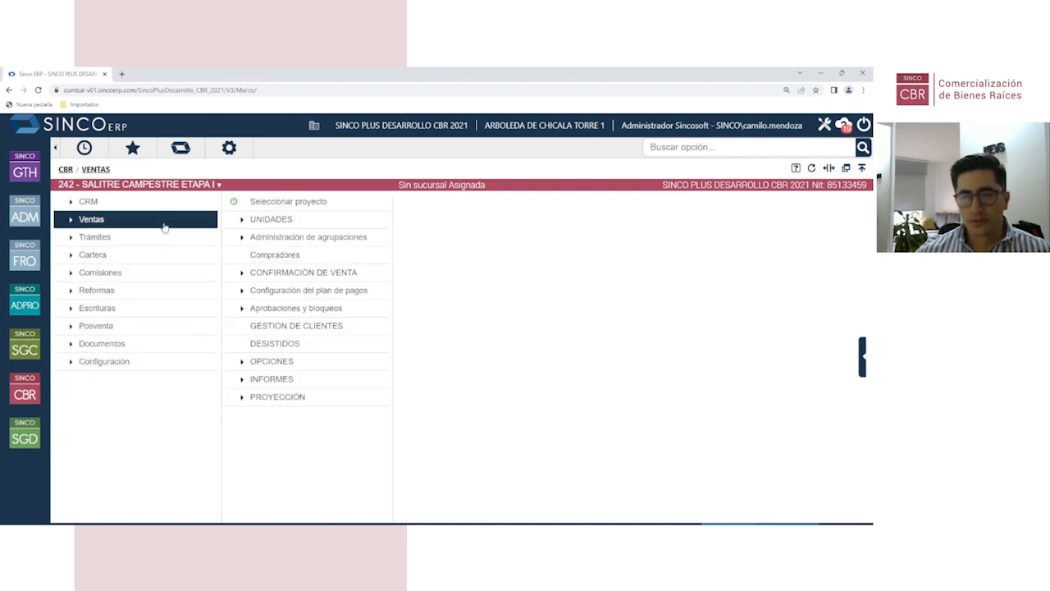
left_click(310, 329)
scroll(148, 407, "down", 2)
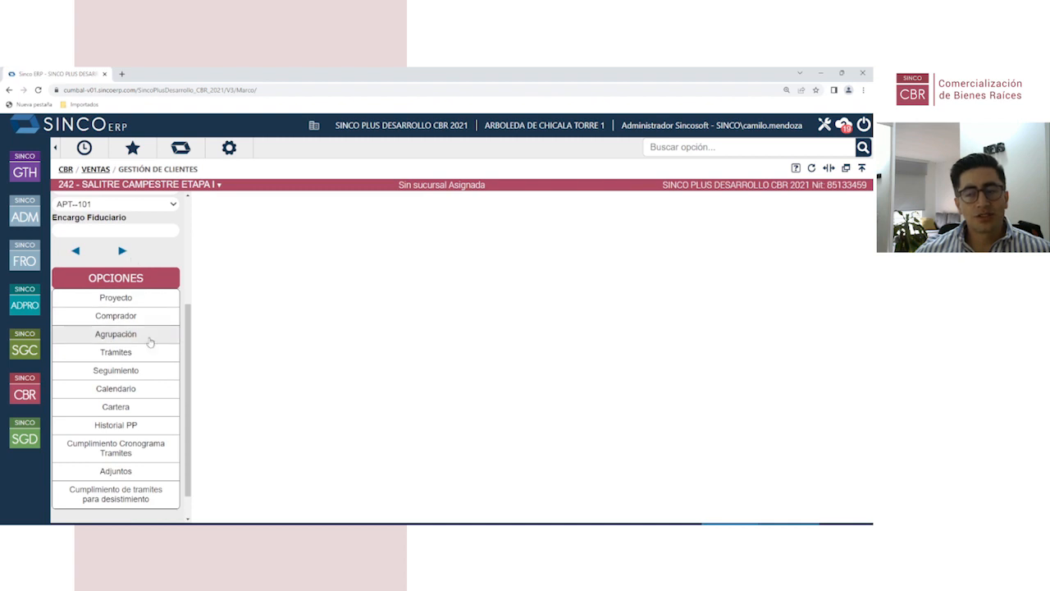
left_click(115, 473)
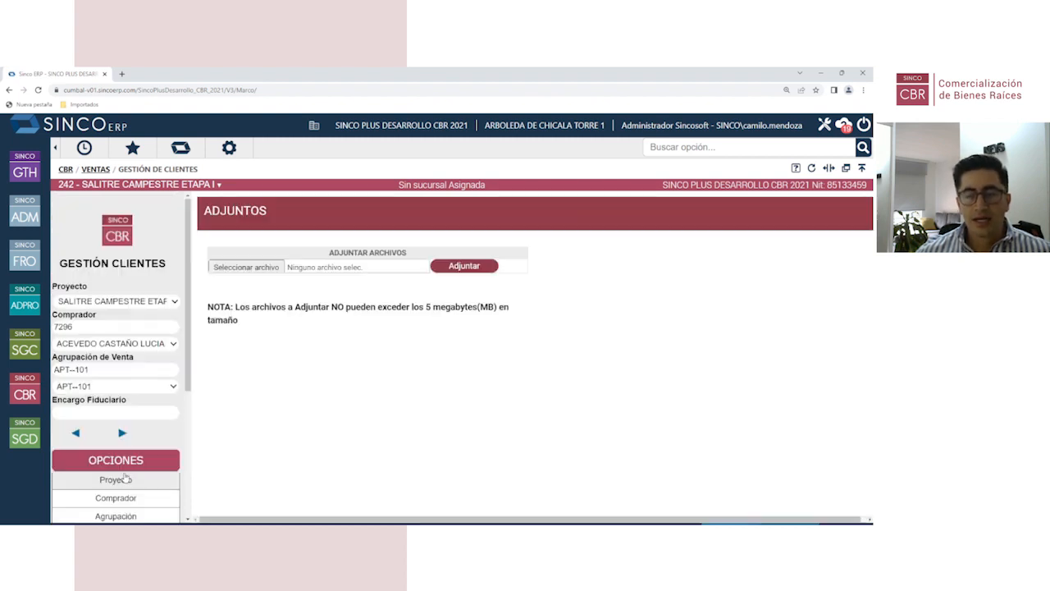
scroll(122, 446, "down", 2)
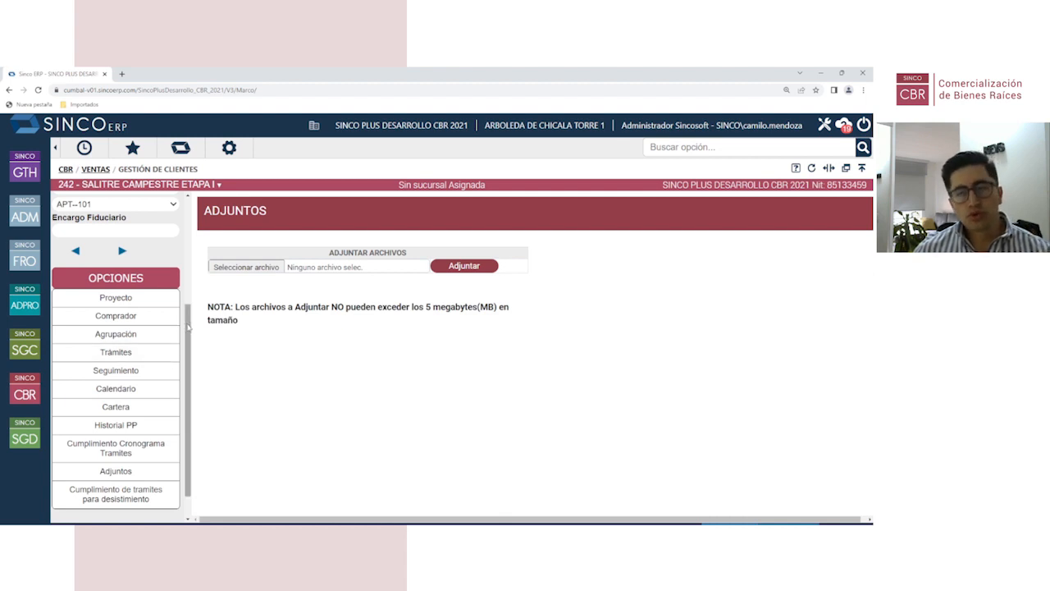
left_click(25, 390)
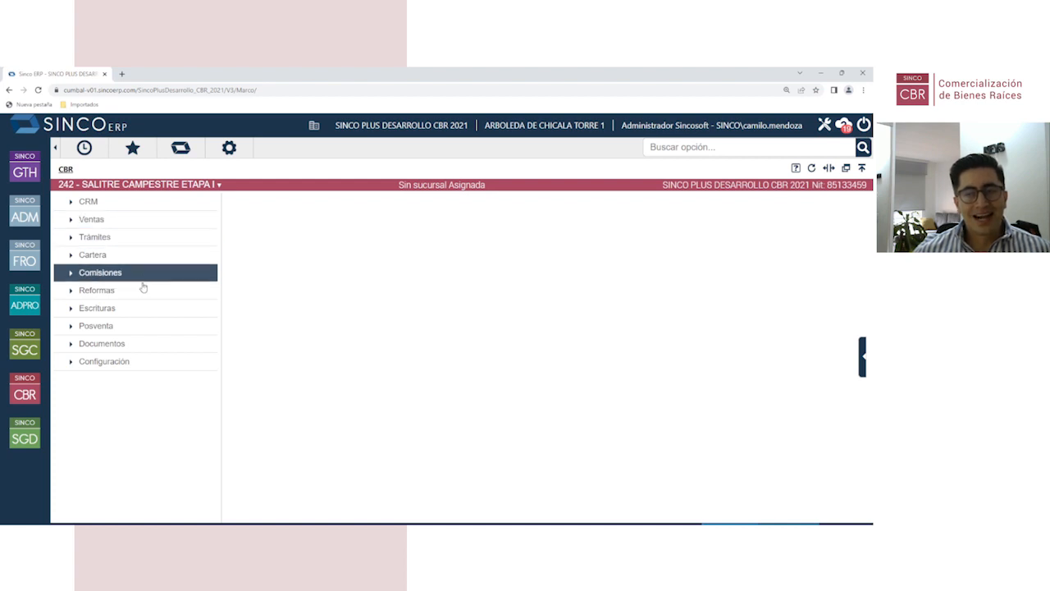
Step: List all 50 configured trámites via Trámites > Configuración > Trámites and Consultar
left_click(135, 238)
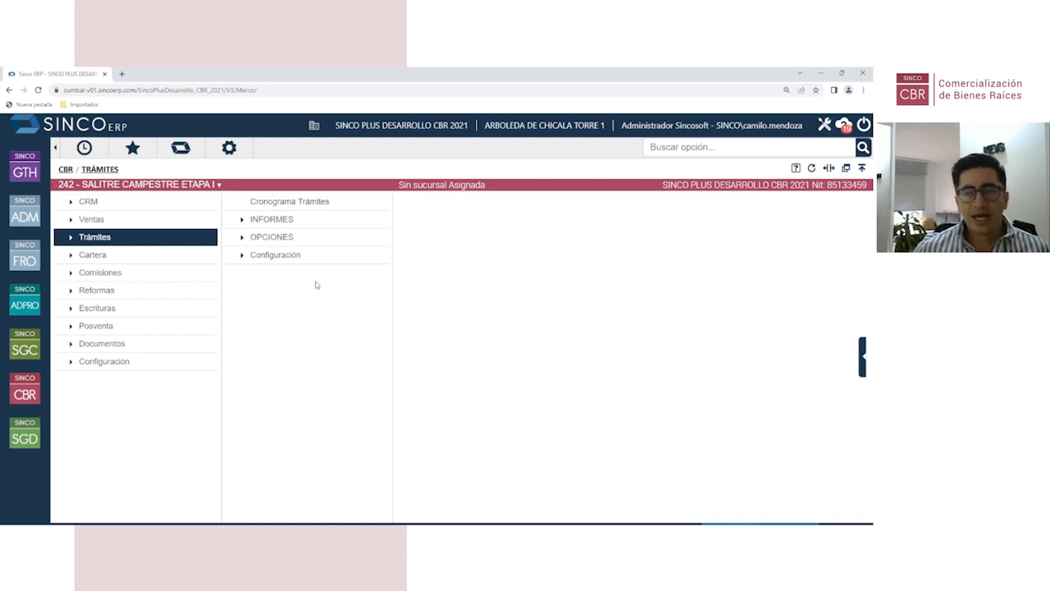
left_click(302, 258)
left_click(452, 206)
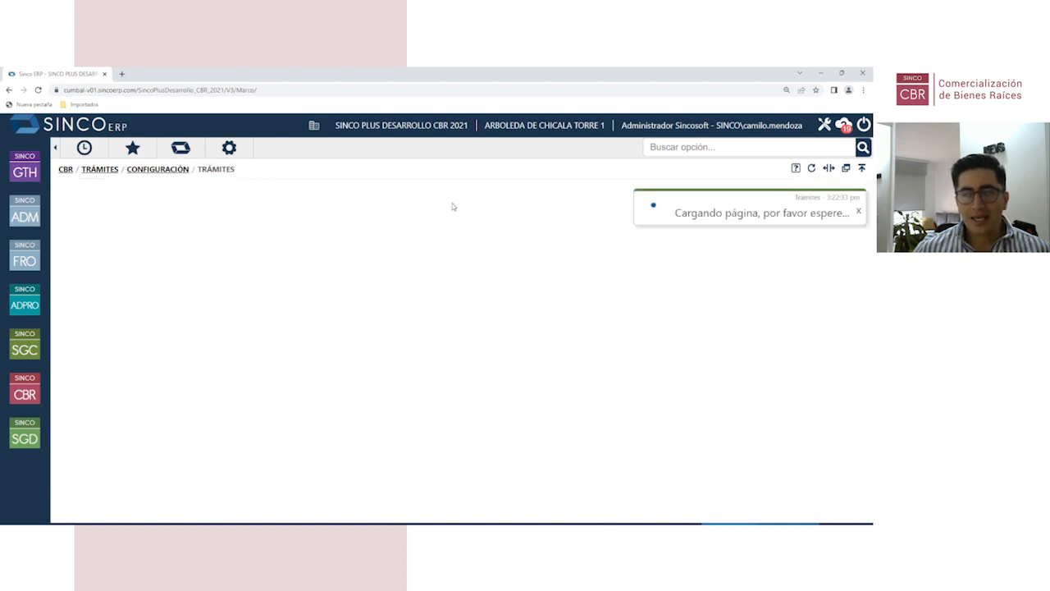
left_click(532, 253)
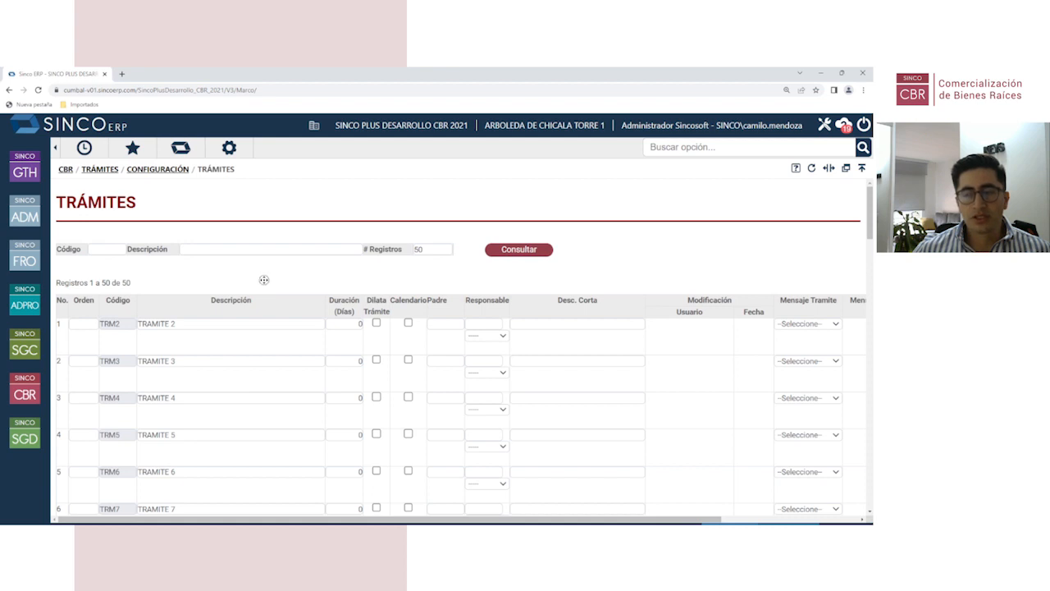
Step: Browse the trámites list and raise # Registros to 100
scroll(256, 318, "down", 1)
scroll(256, 318, "down", 8)
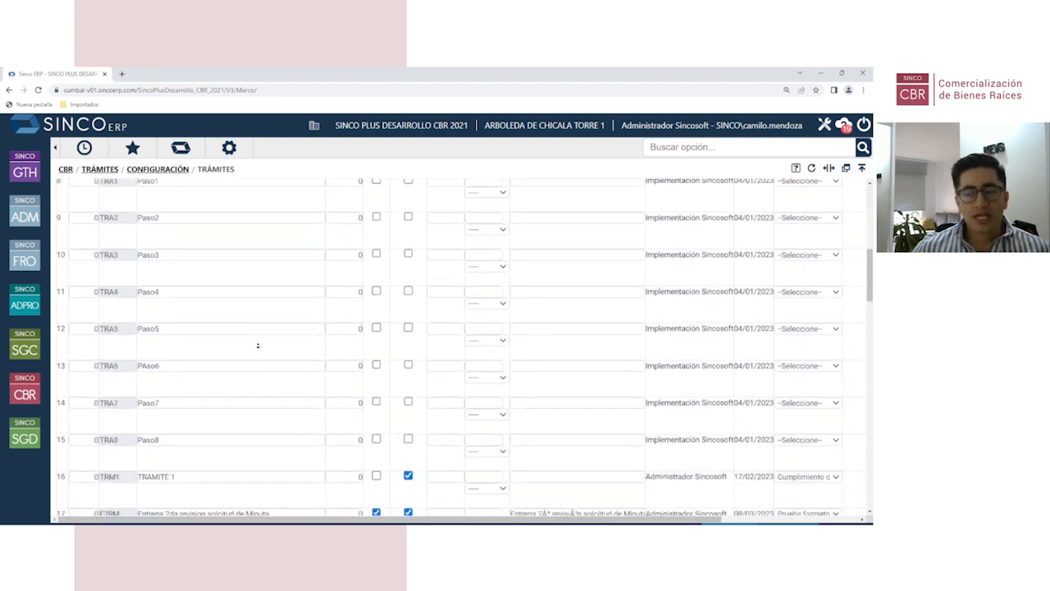
scroll(258, 345, "down", 2)
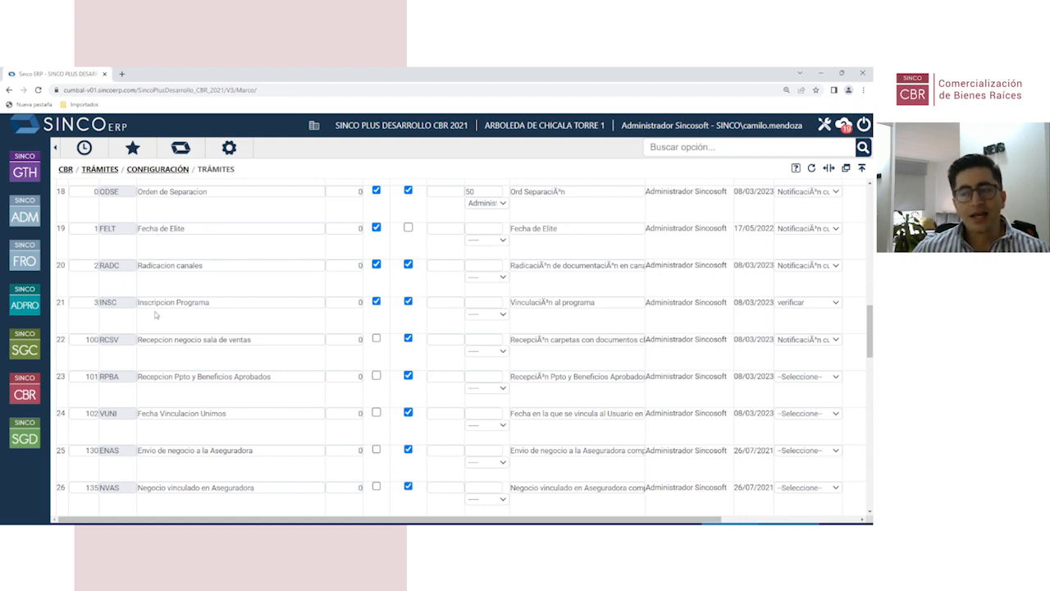
scroll(226, 313, "down", 1)
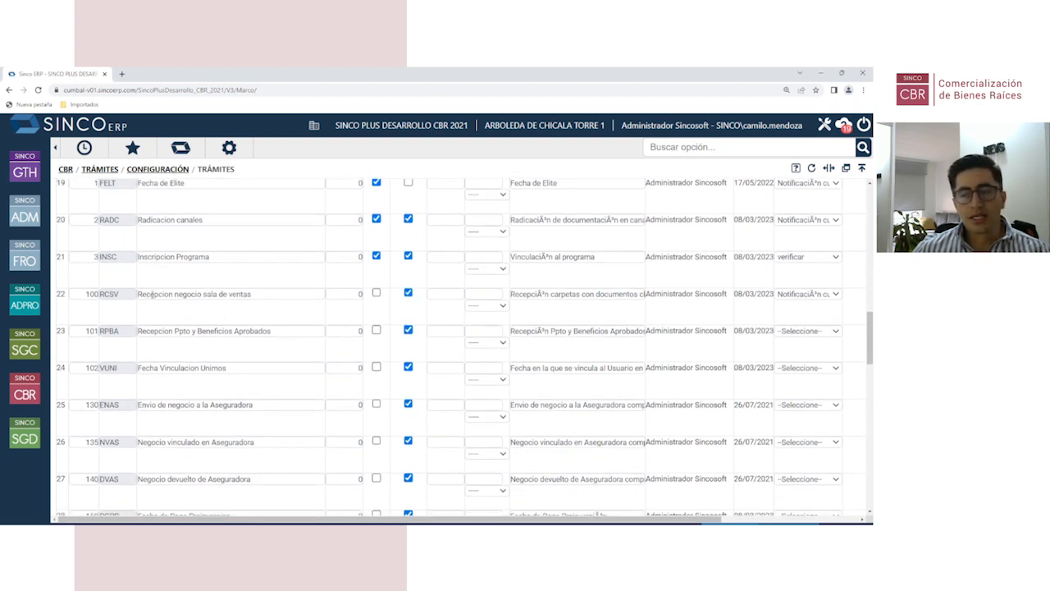
scroll(145, 294, "down", 2)
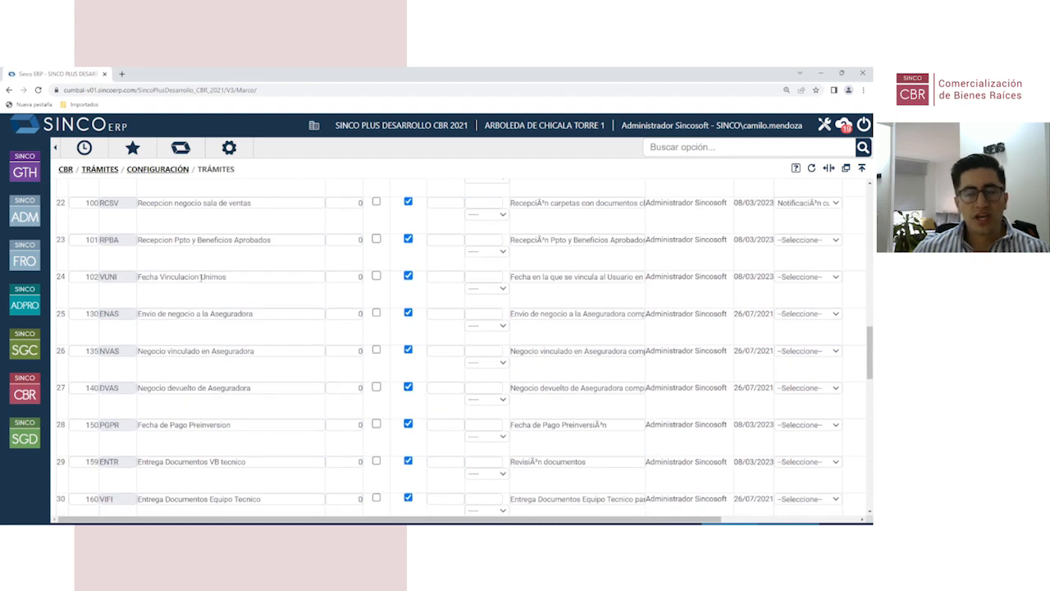
scroll(183, 331, "down", 4)
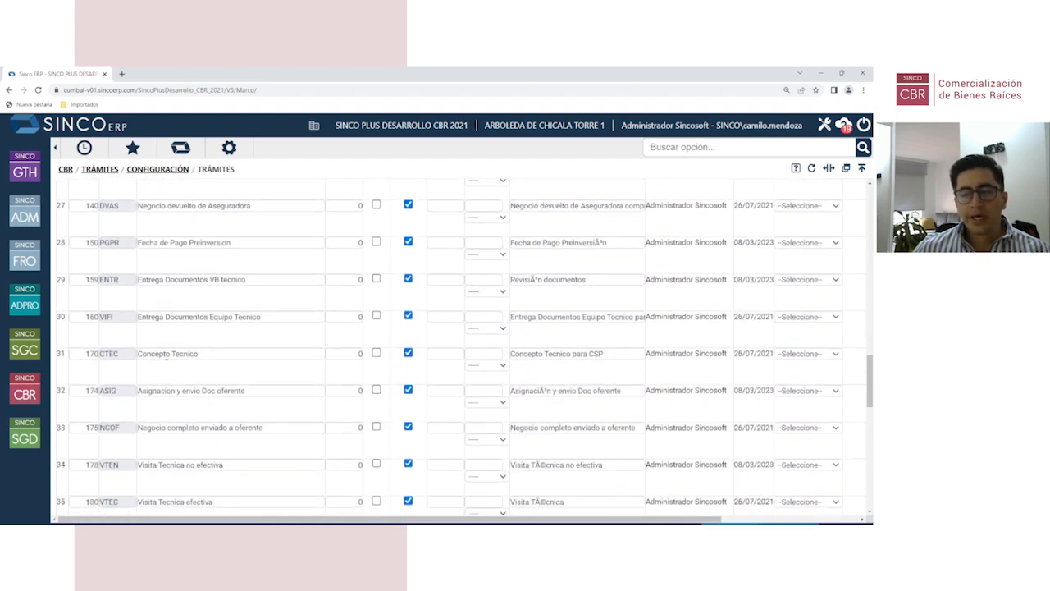
scroll(224, 355, "down", 5)
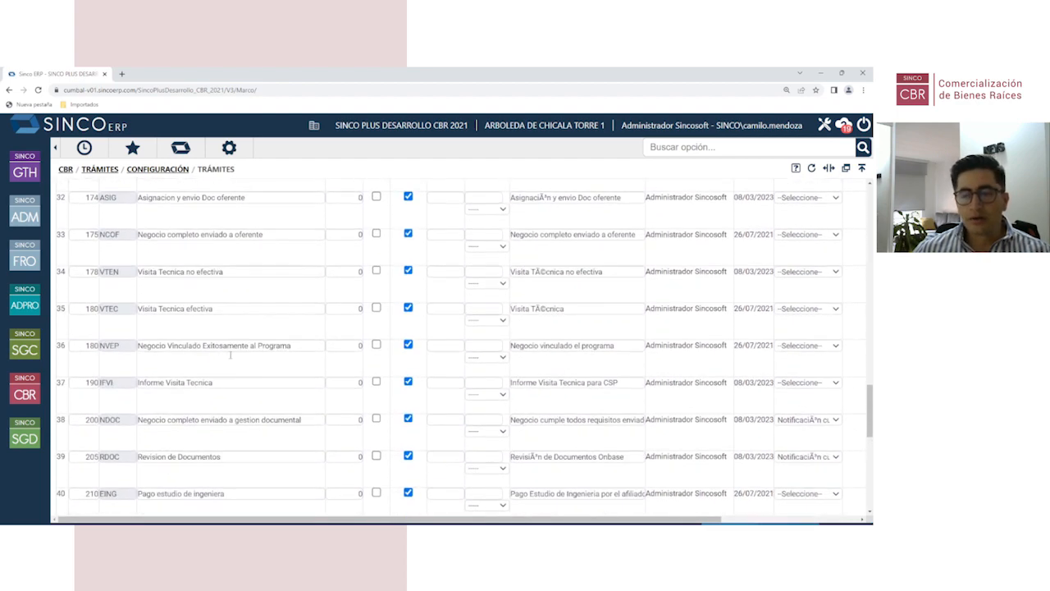
scroll(222, 352, "down", 3)
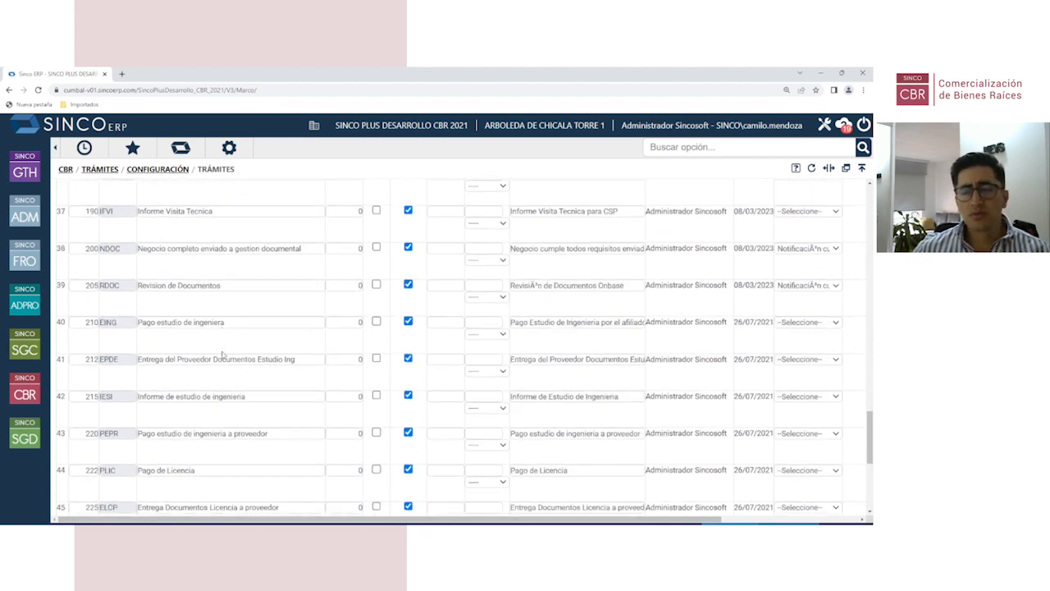
scroll(223, 354, "down", 6)
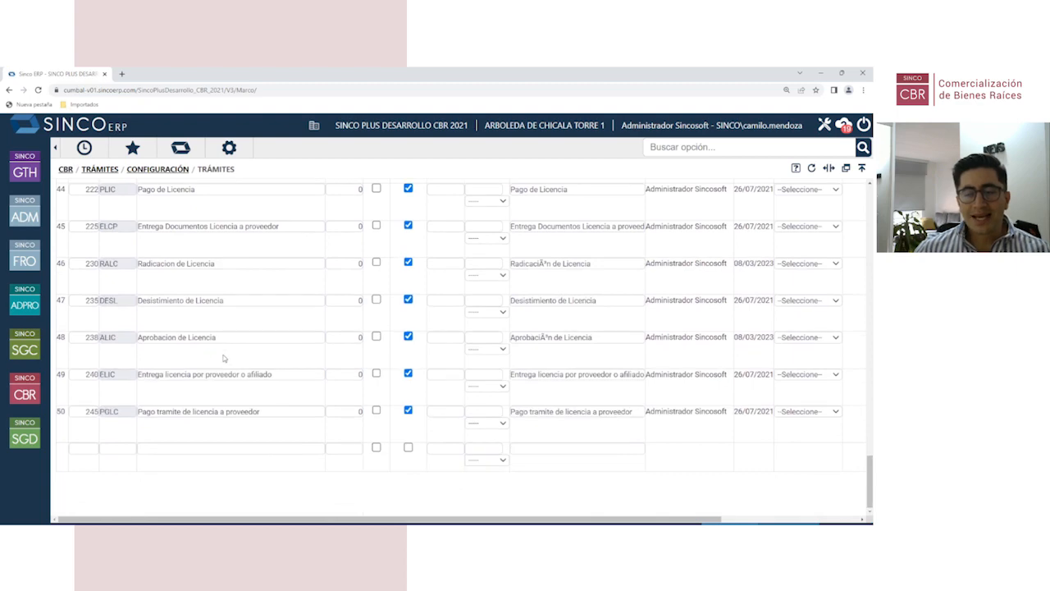
scroll(268, 442, "up", 20)
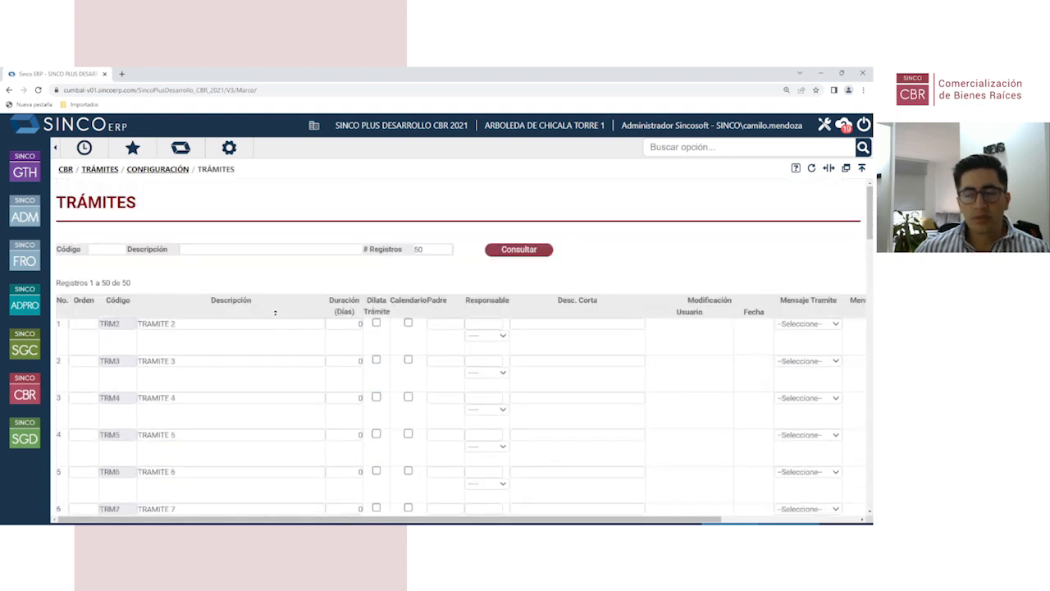
double_click(420, 249)
type("100")
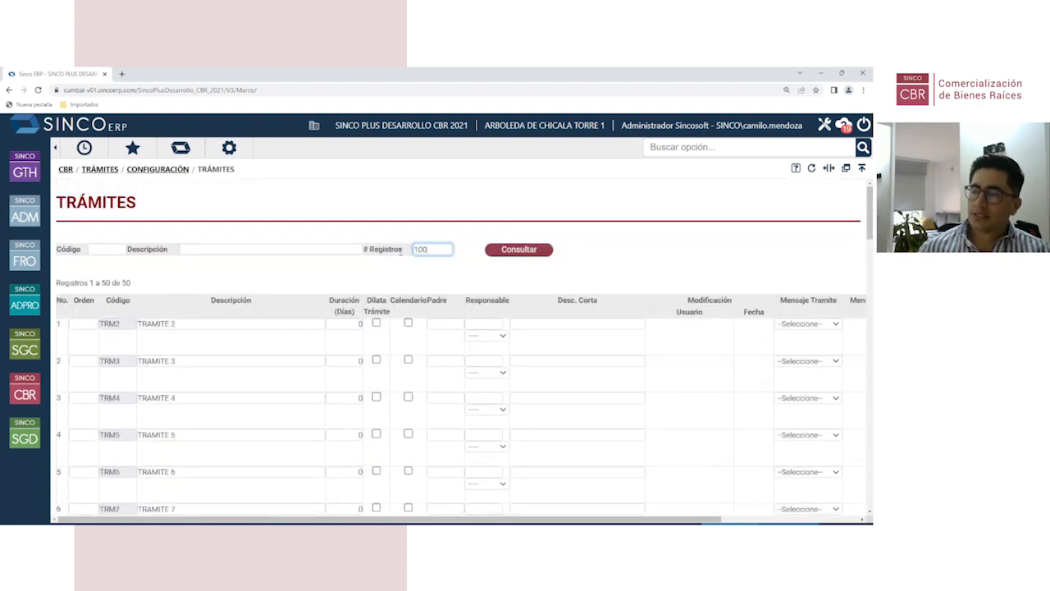
key("Return")
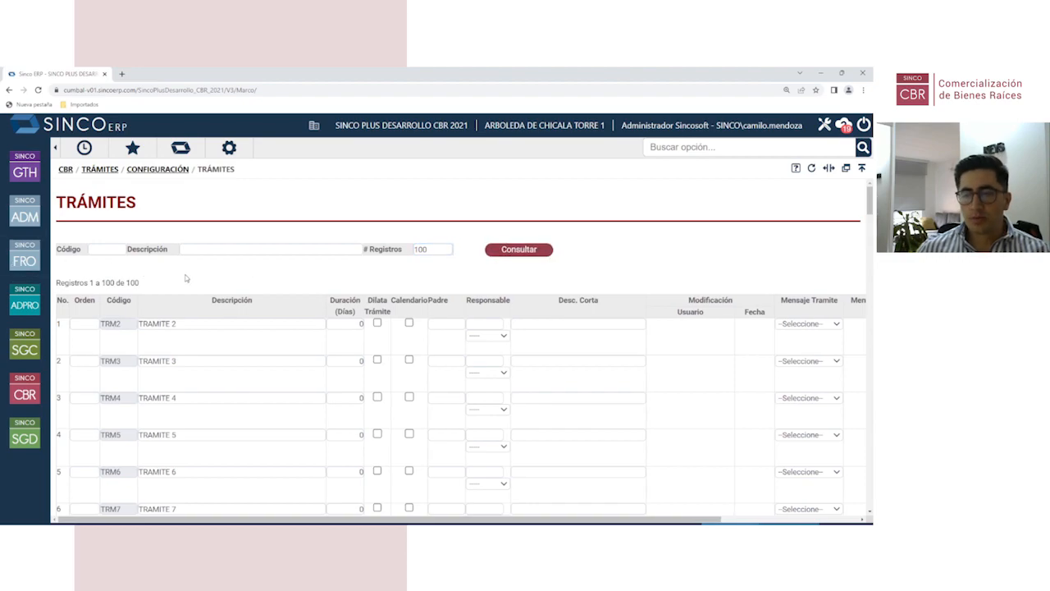
Step: Reload the Trámites list with # Registros set to 200
scroll(200, 422, "down", 1)
scroll(200, 423, "down", 20)
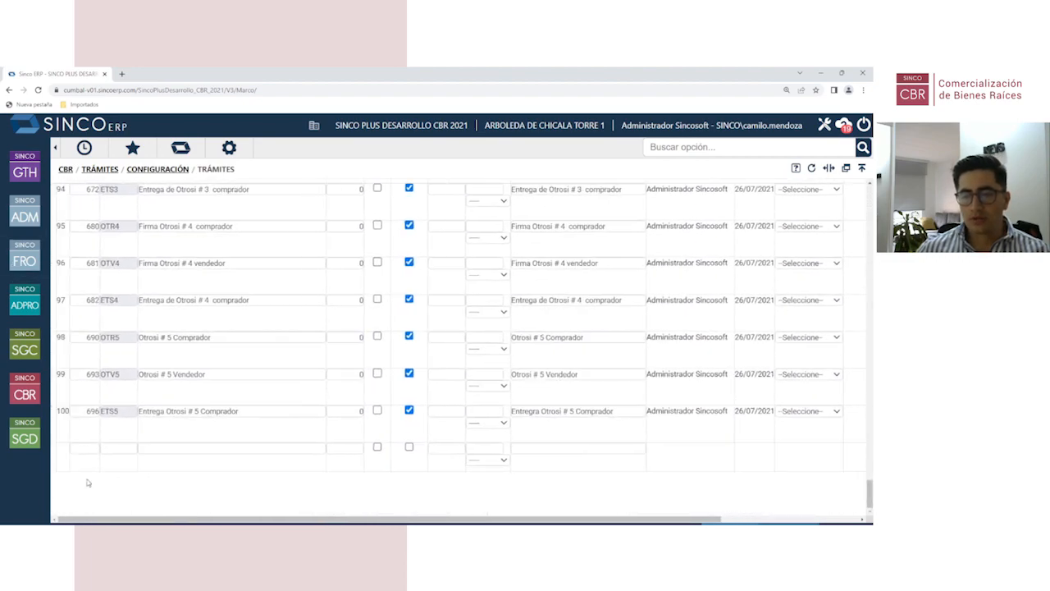
scroll(281, 267, "up", 20)
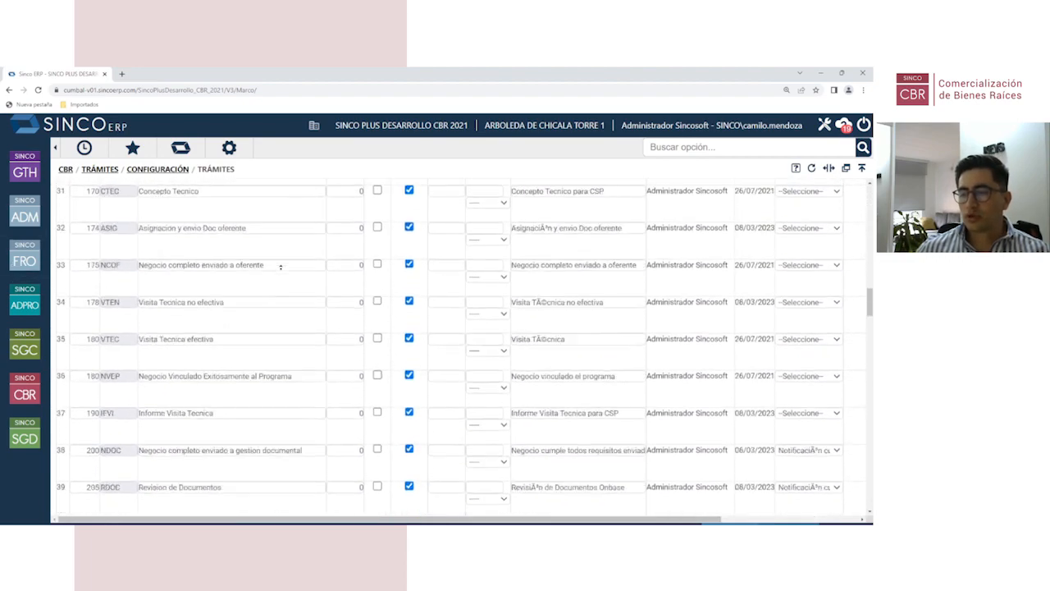
double_click(421, 249)
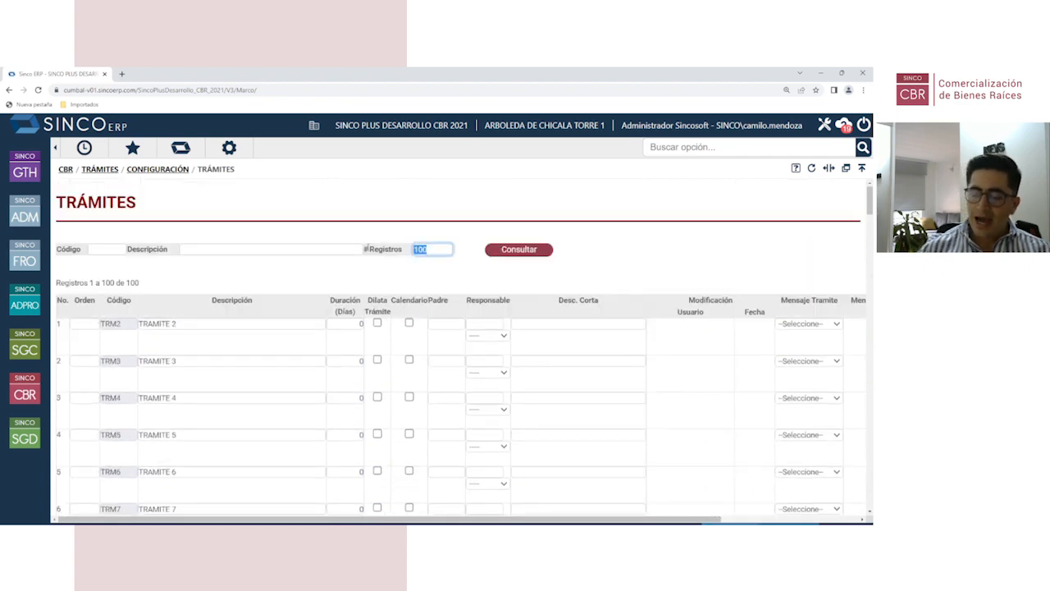
type("200")
key("Return")
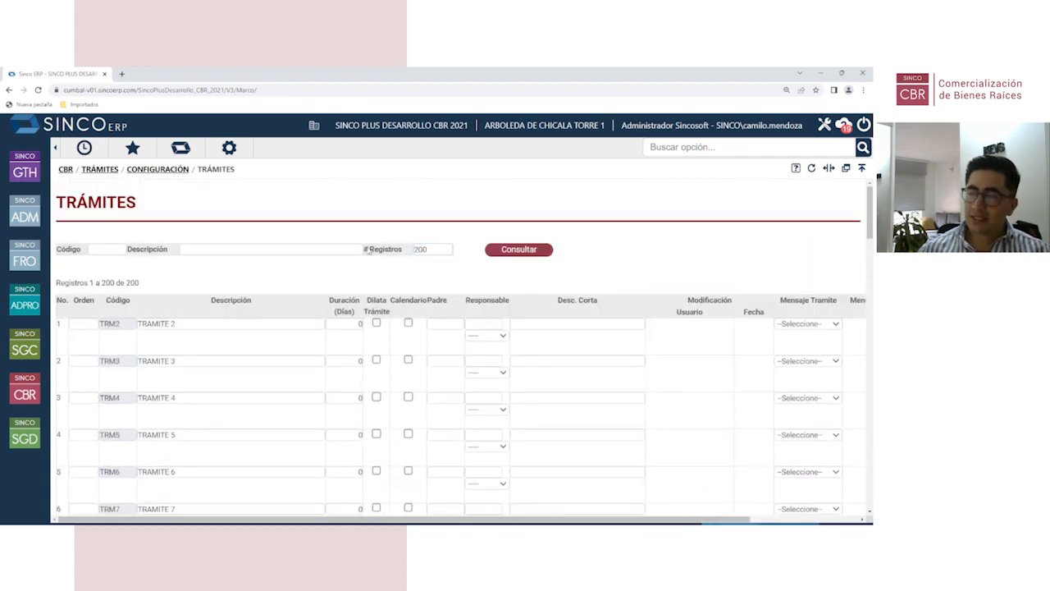
Step: Reload the list with up to 400 records, reaching the empty row after row 206
scroll(258, 392, "down", 20)
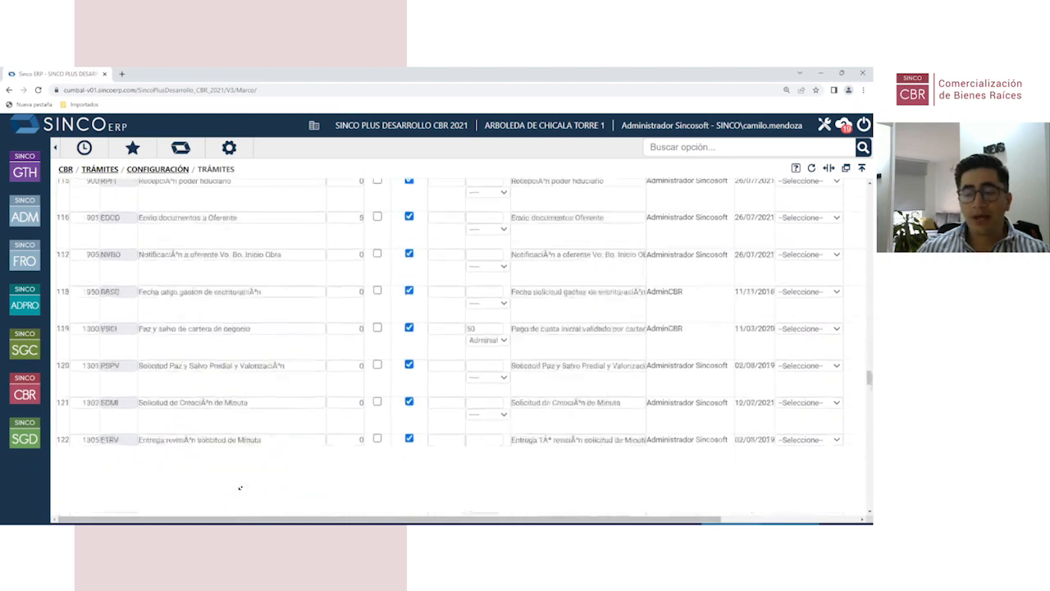
scroll(240, 487, "down", 20)
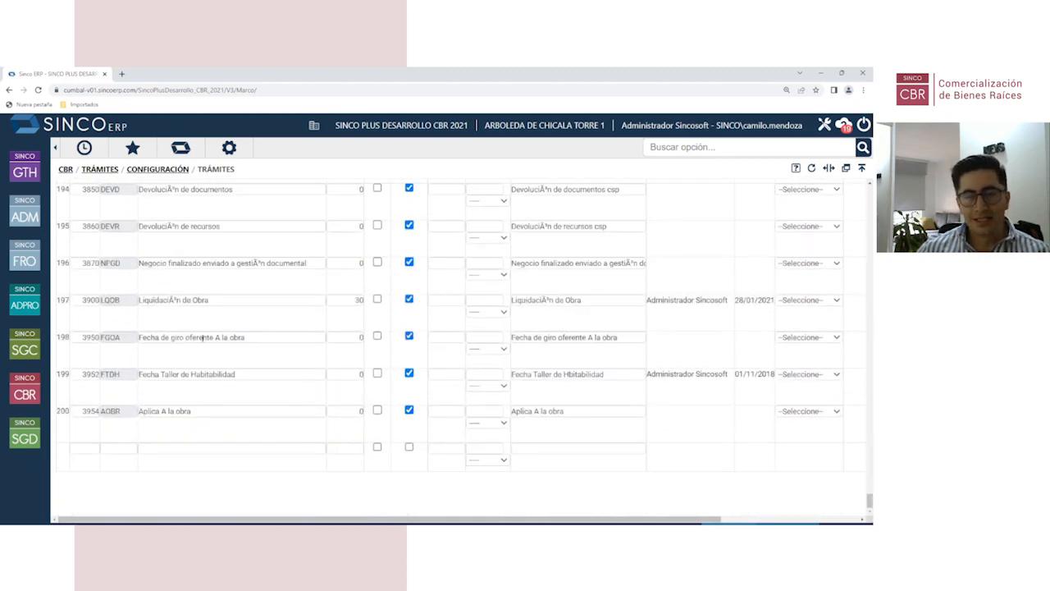
scroll(279, 361, "up", 1)
scroll(262, 359, "up", 8)
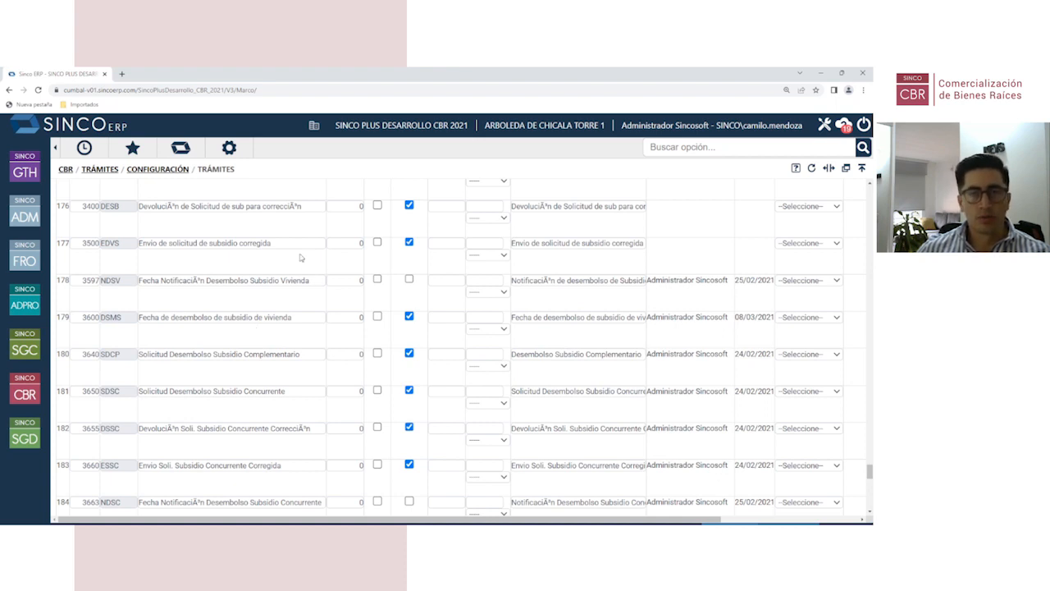
scroll(246, 430, "down", 8)
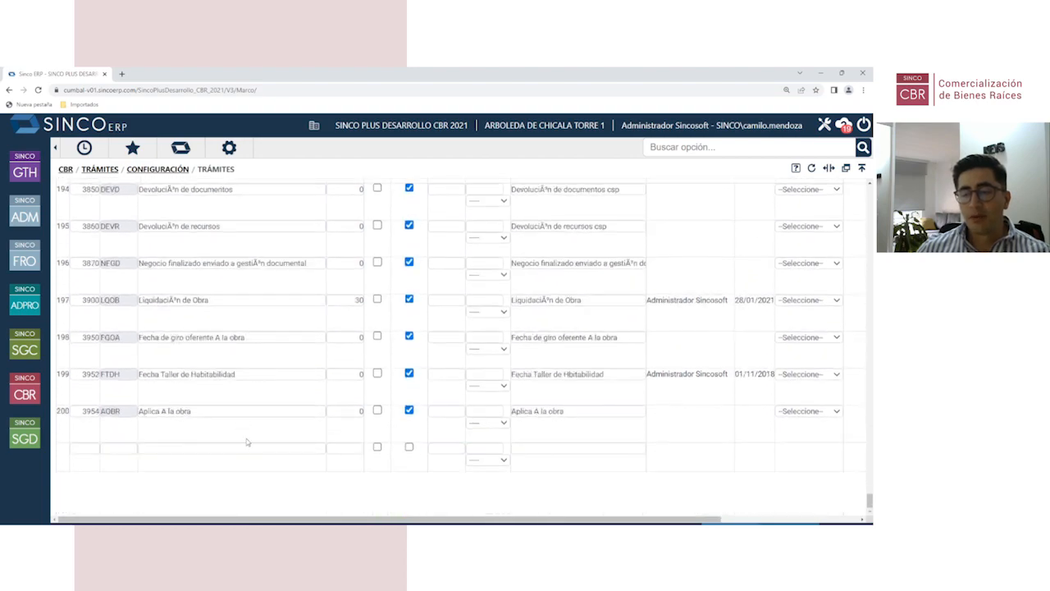
left_click(87, 449)
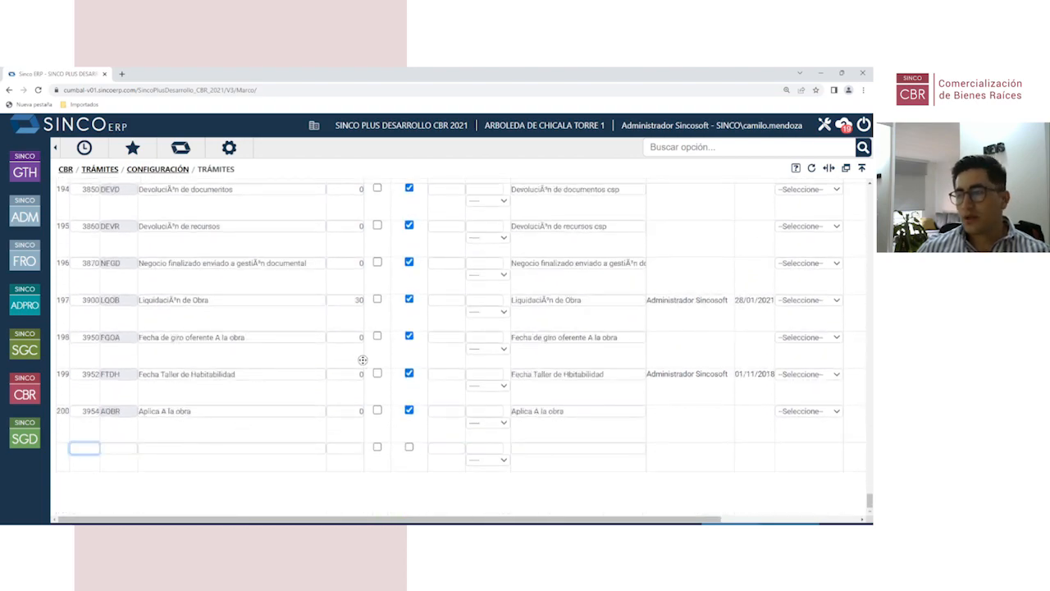
scroll(362, 360, "up", 20)
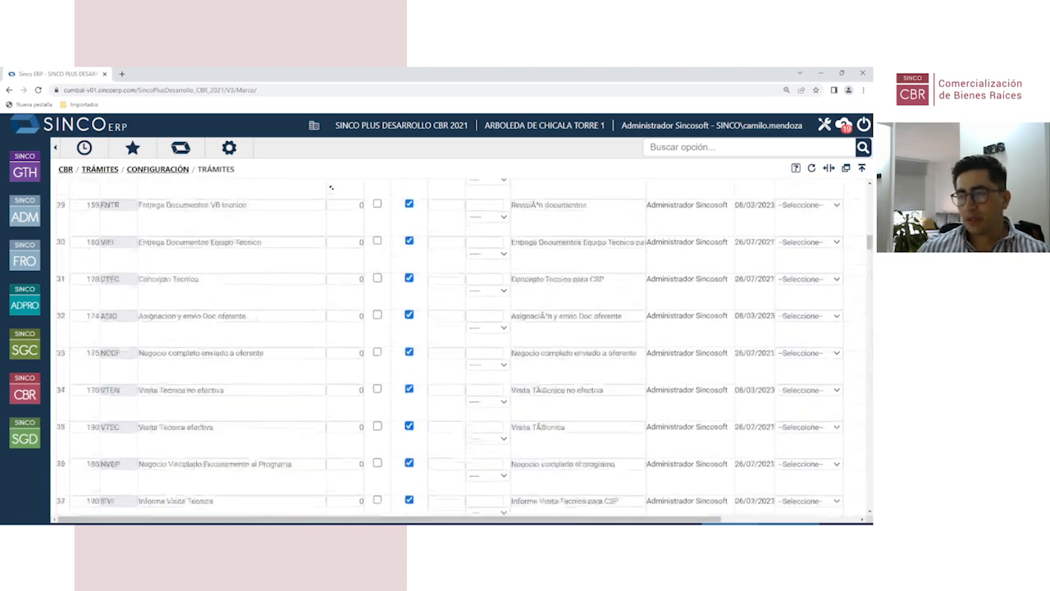
scroll(330, 187, "up", 15)
double_click(421, 248)
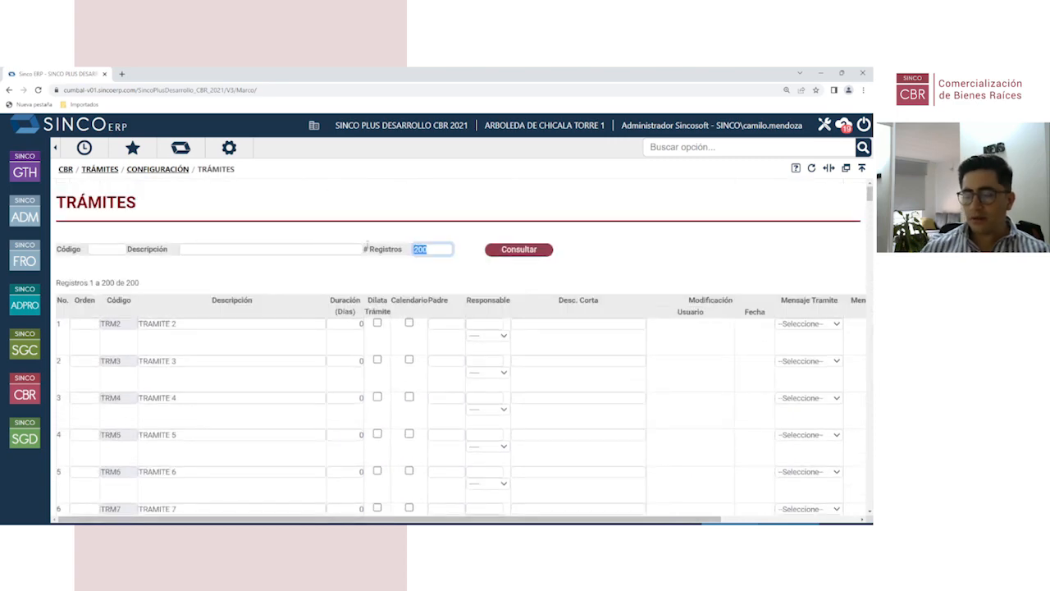
type("400")
key("Return")
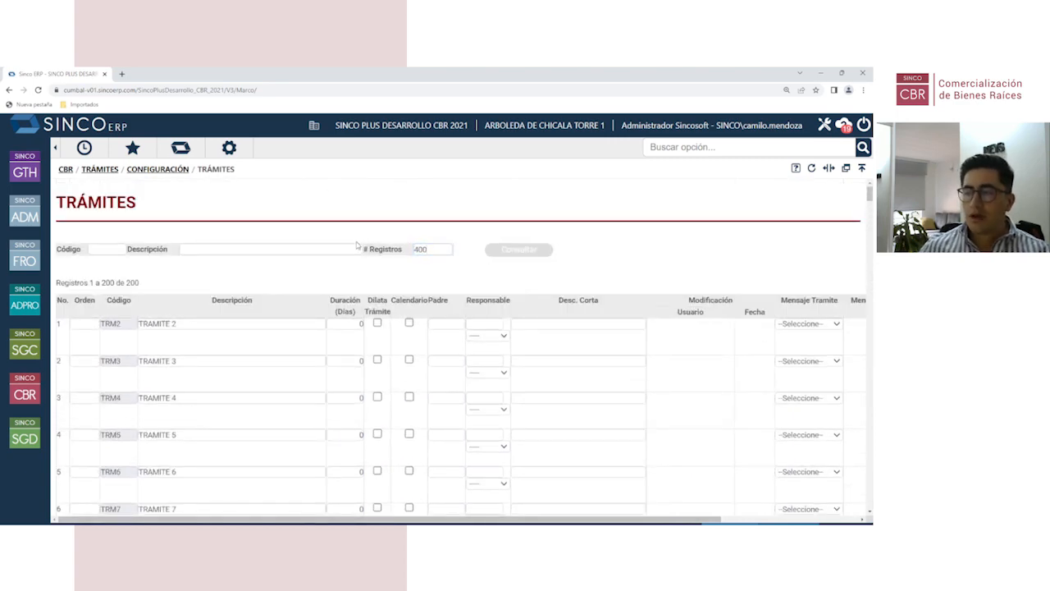
scroll(299, 490, "down", 15)
scroll(299, 491, "down", 20)
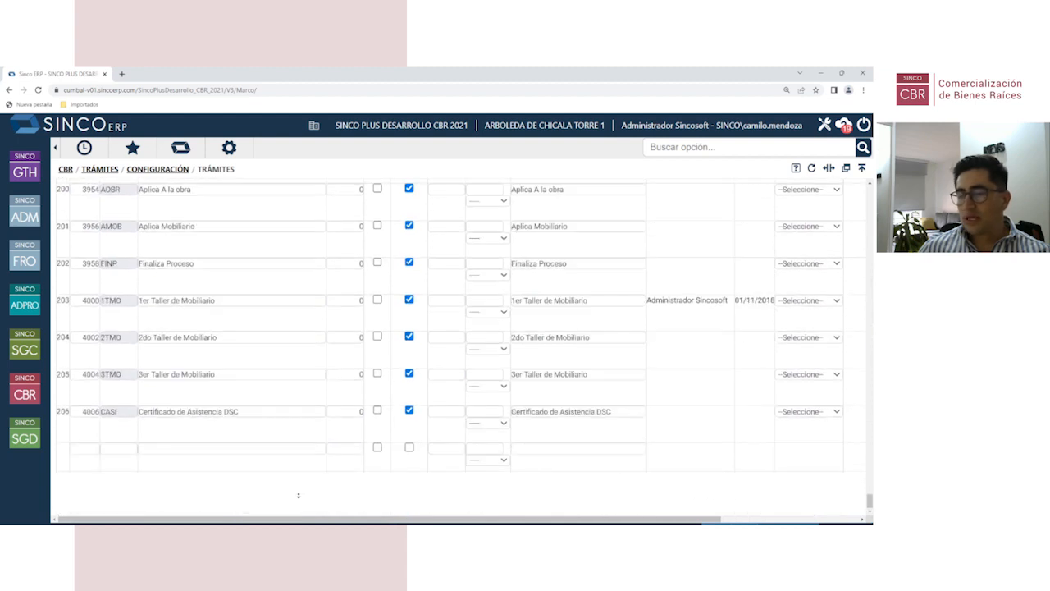
Step: Fill the empty row with description ENTREGA DEL INMUEBLE, order 4100 and code ENTI
left_click(156, 449)
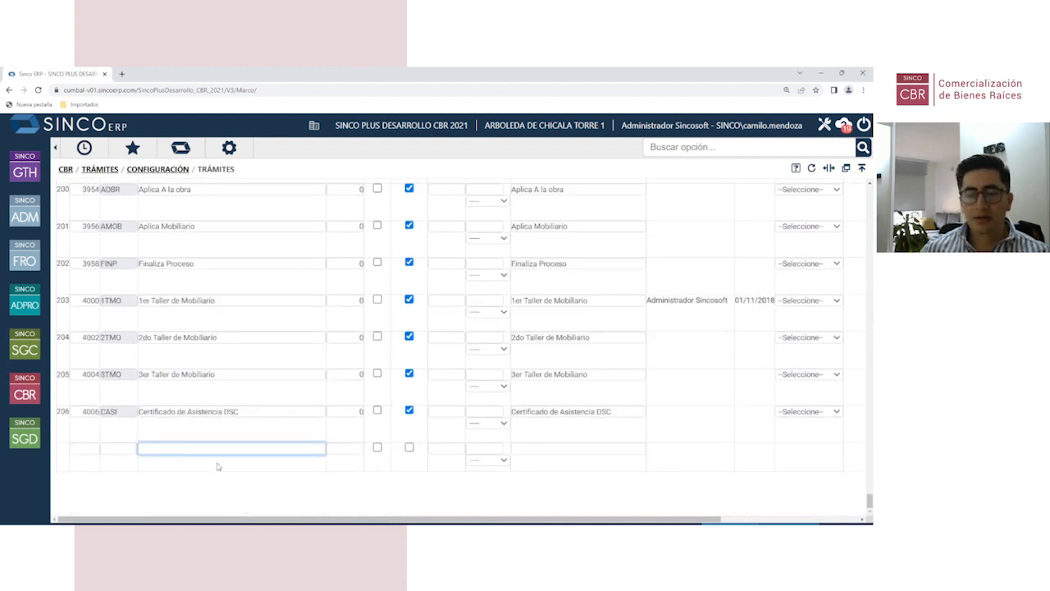
type("ENTRE")
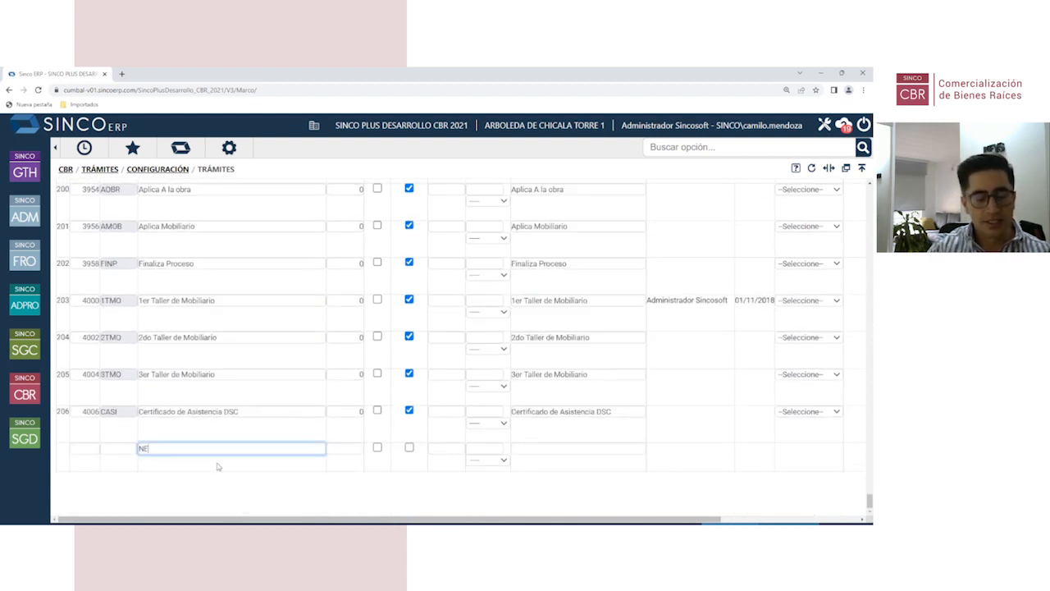
key("BackSpace")
key("BackSpace")
key("BackSpace")
key("BackSpace")
key("BackSpace")
type("EN")
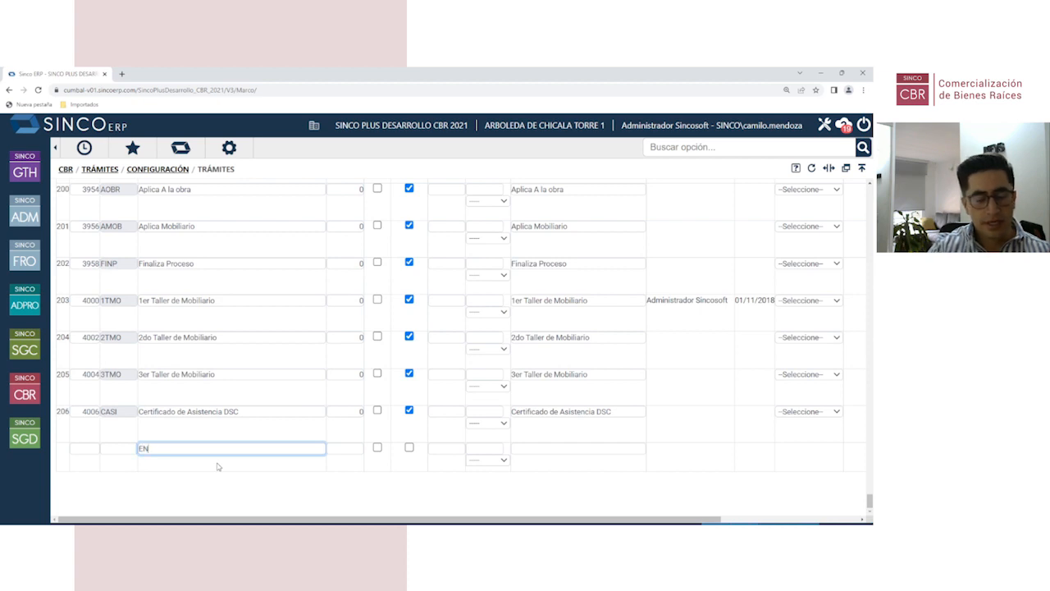
type("TREGA DEL INMUEBLE")
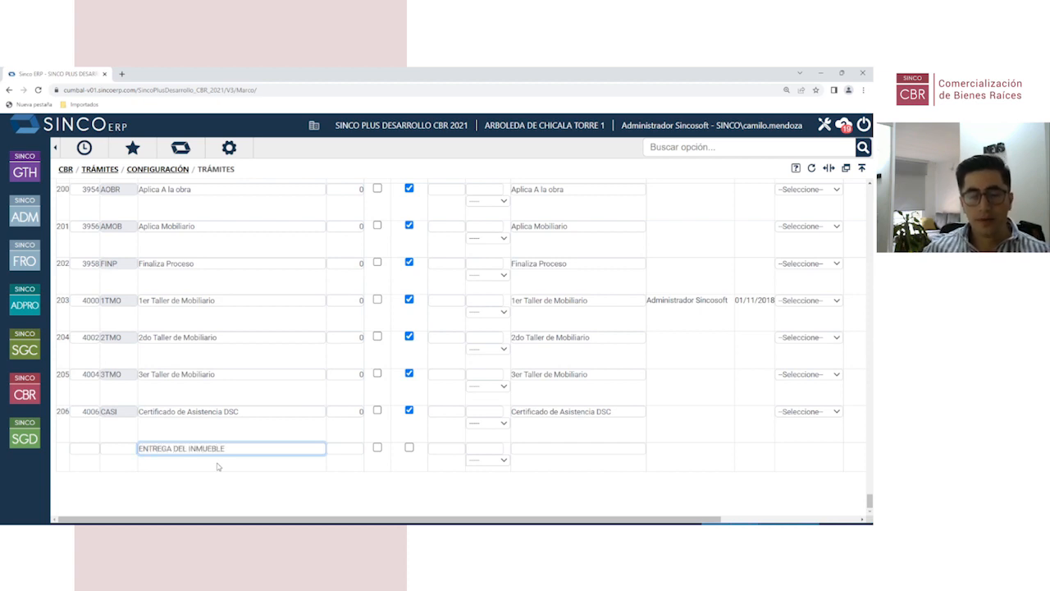
left_click(84, 448)
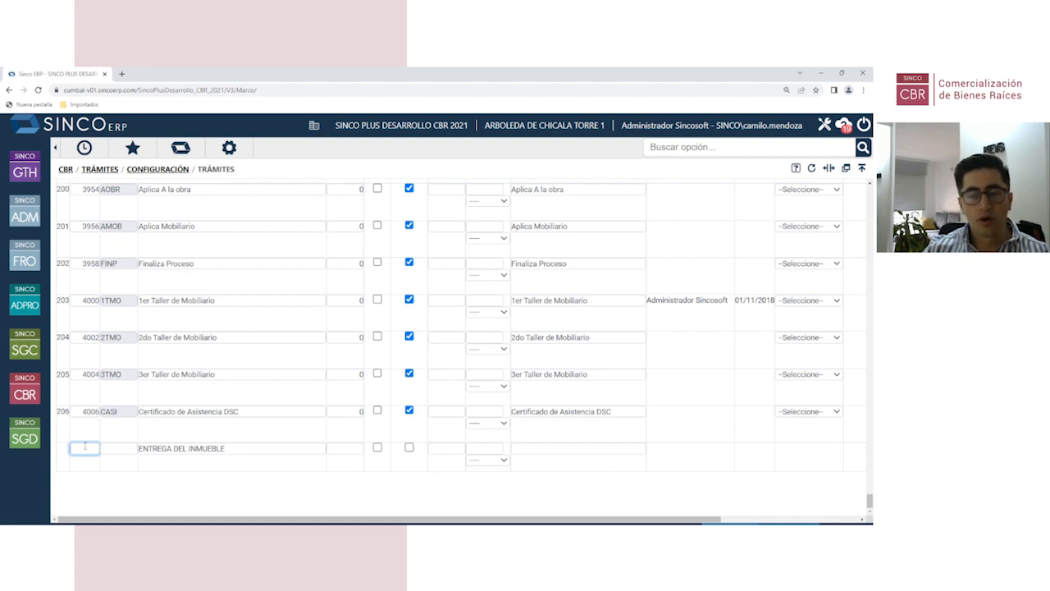
type("4")
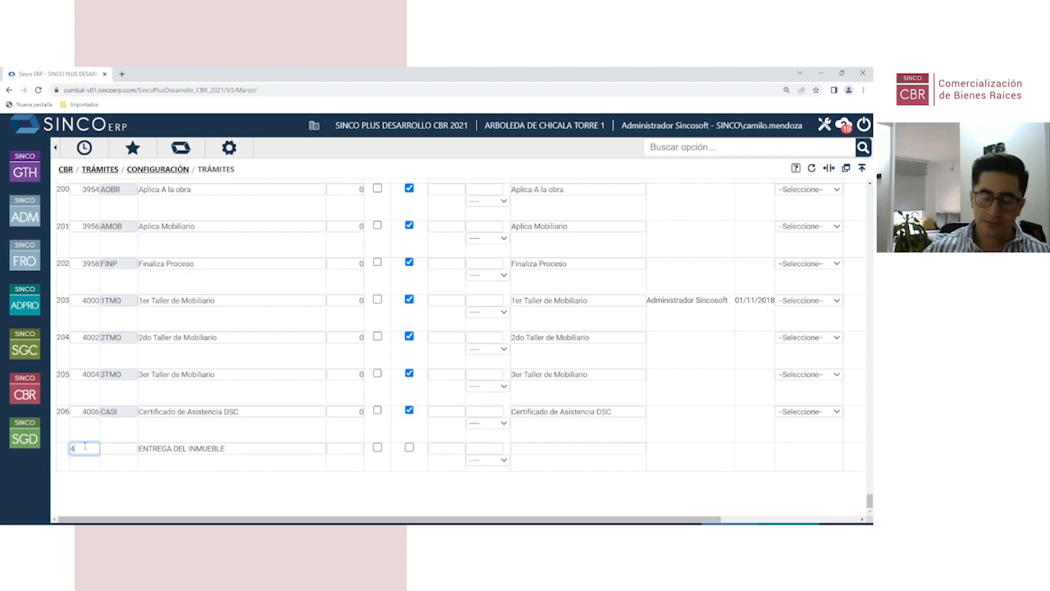
type("0100")
key("Tab")
type("E")
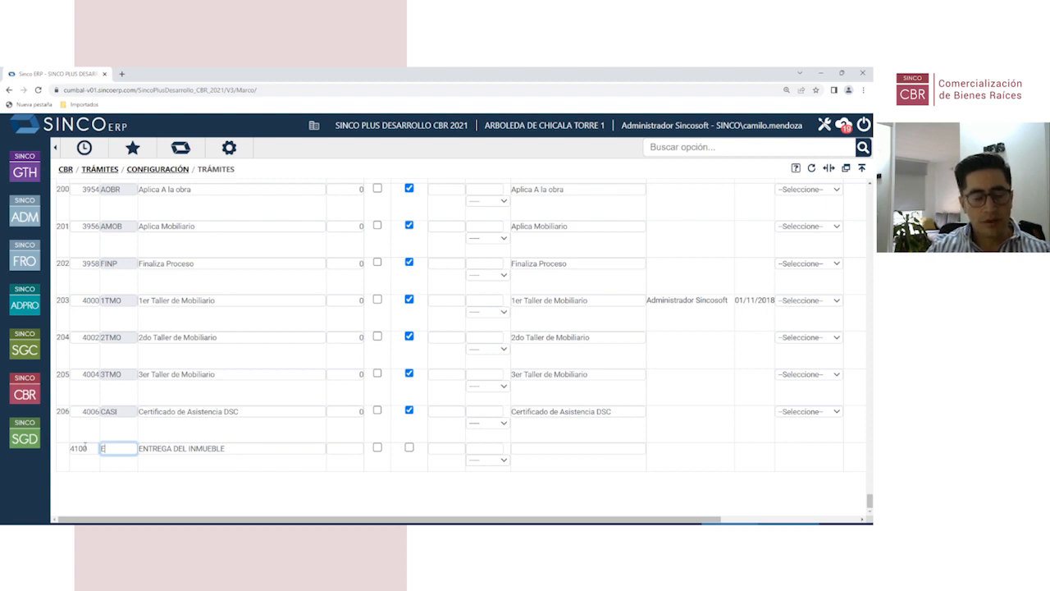
type("NTI")
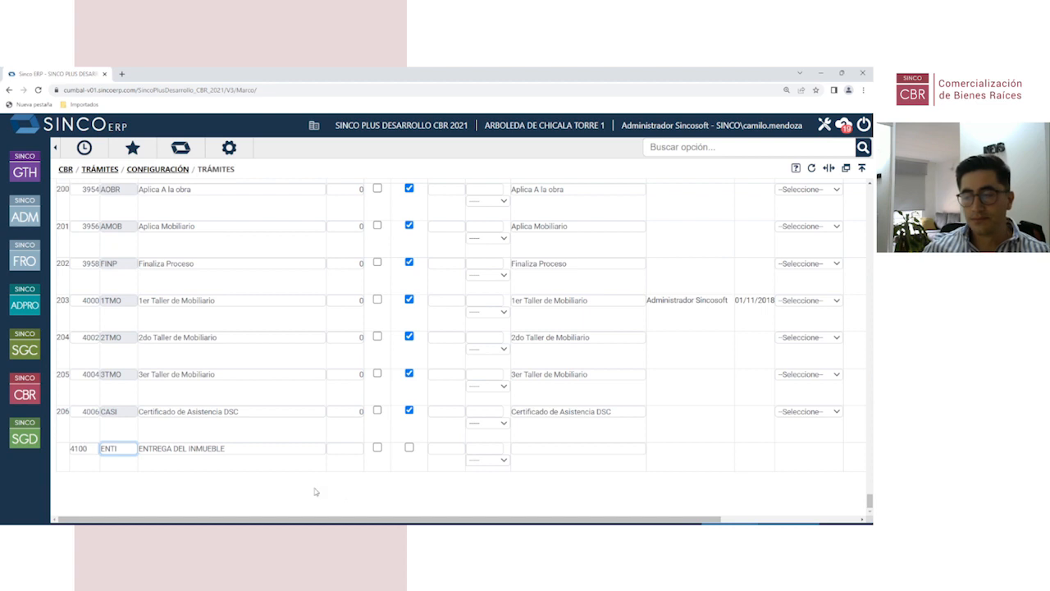
Step: Save the new ENTREGA DEL INMUEBLE trámite and verify it as row 207
left_click(361, 513)
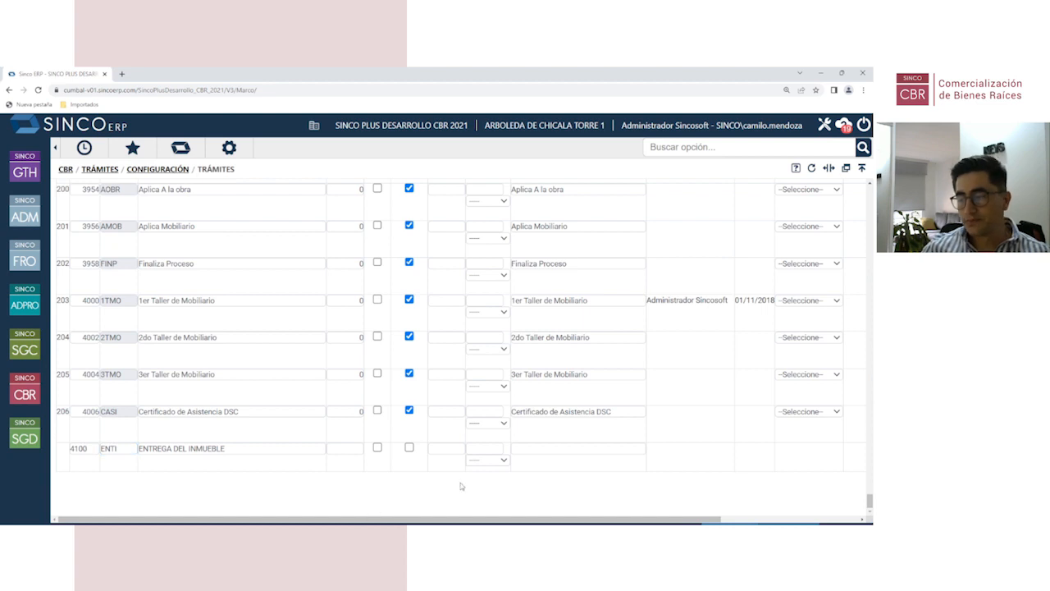
left_click(743, 518)
left_click(824, 457)
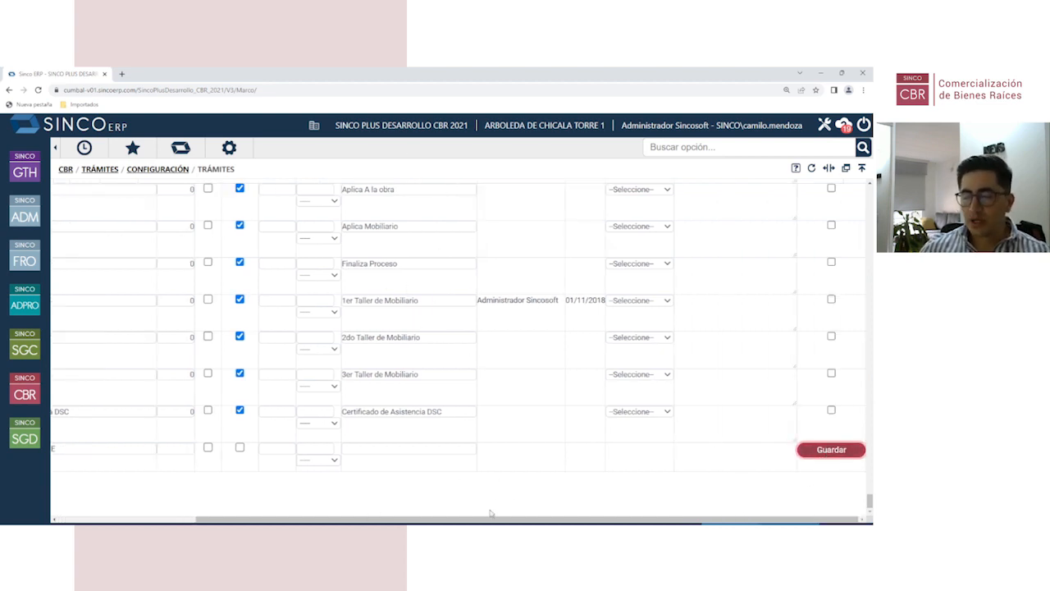
left_click(141, 513)
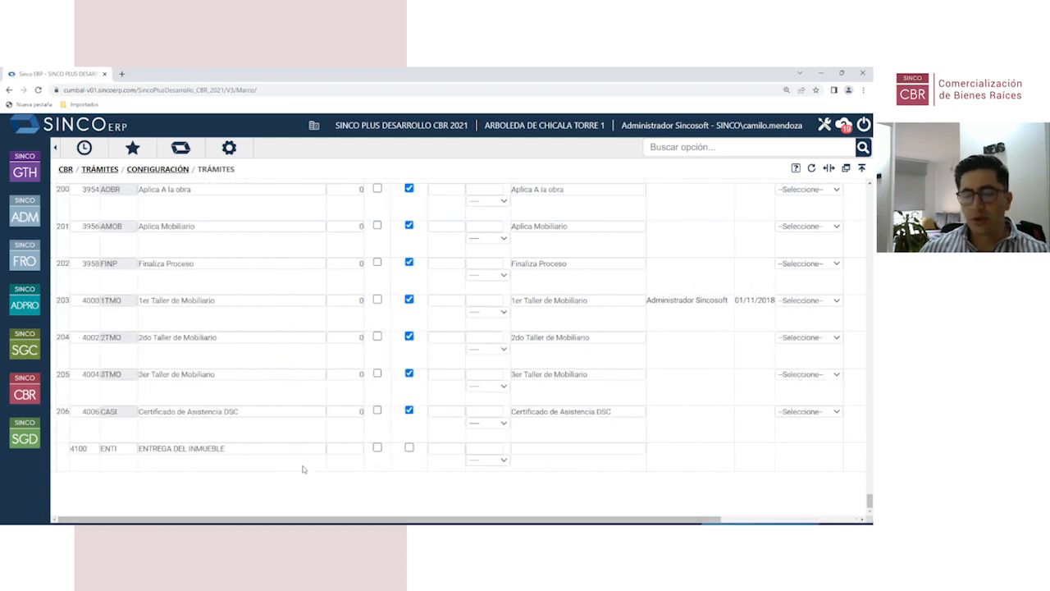
scroll(405, 279, "down", 20)
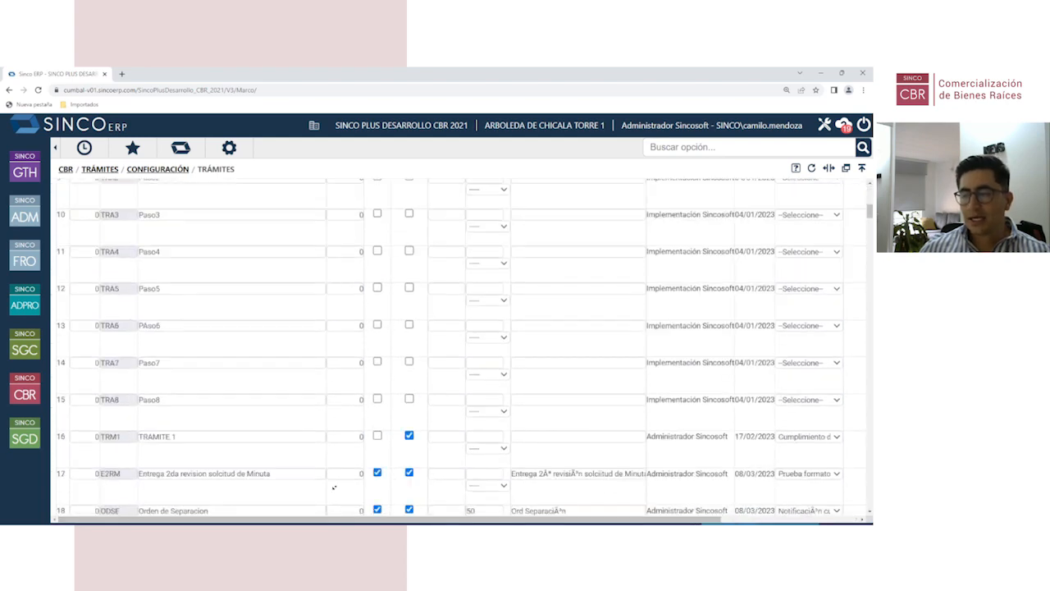
scroll(325, 506, "down", 5)
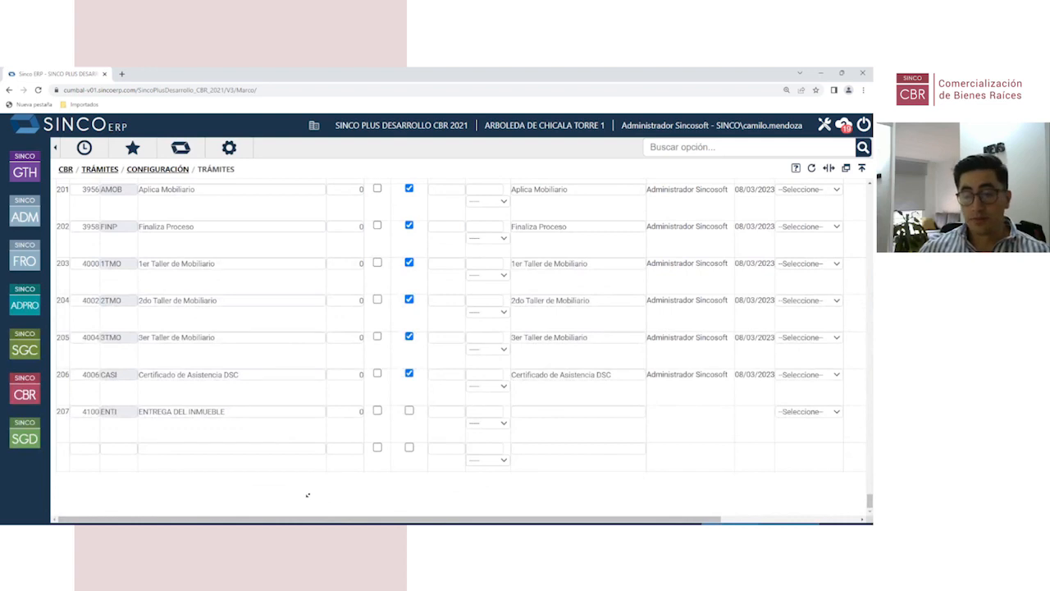
left_click_drag(268, 412, 141, 411)
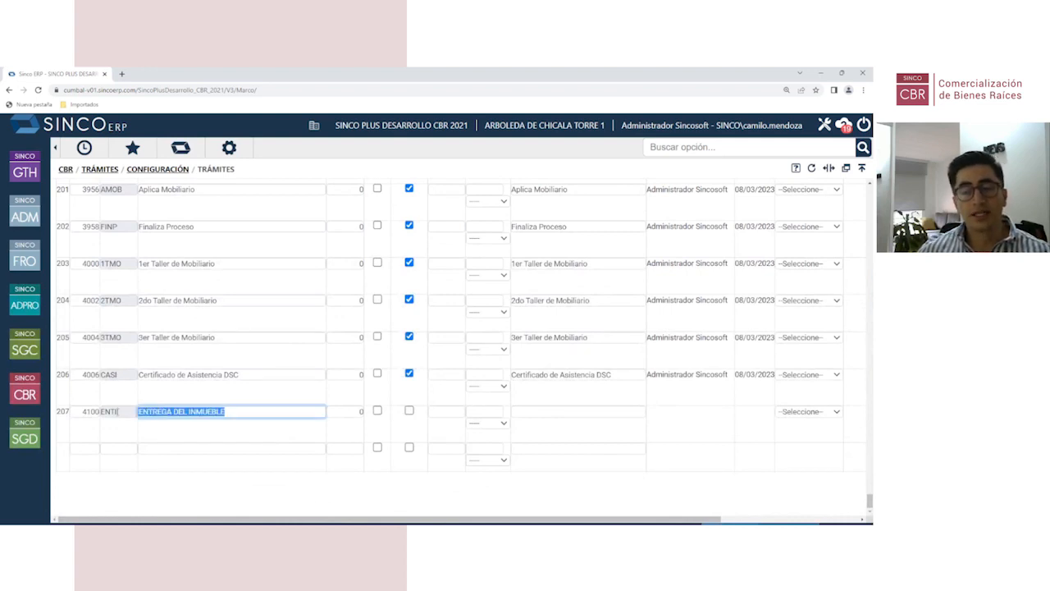
left_click(183, 496)
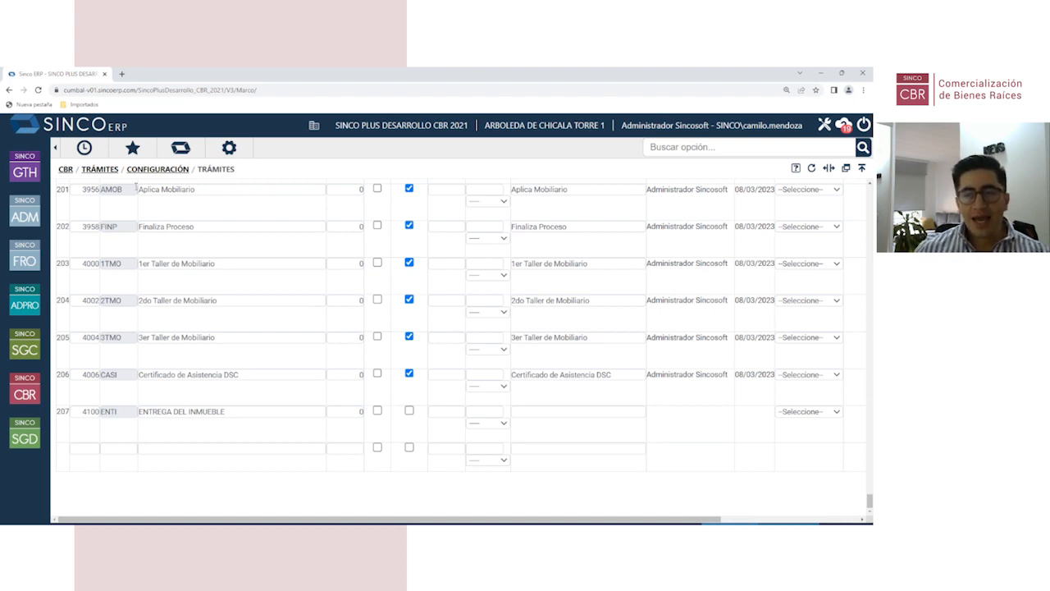
left_click(161, 169)
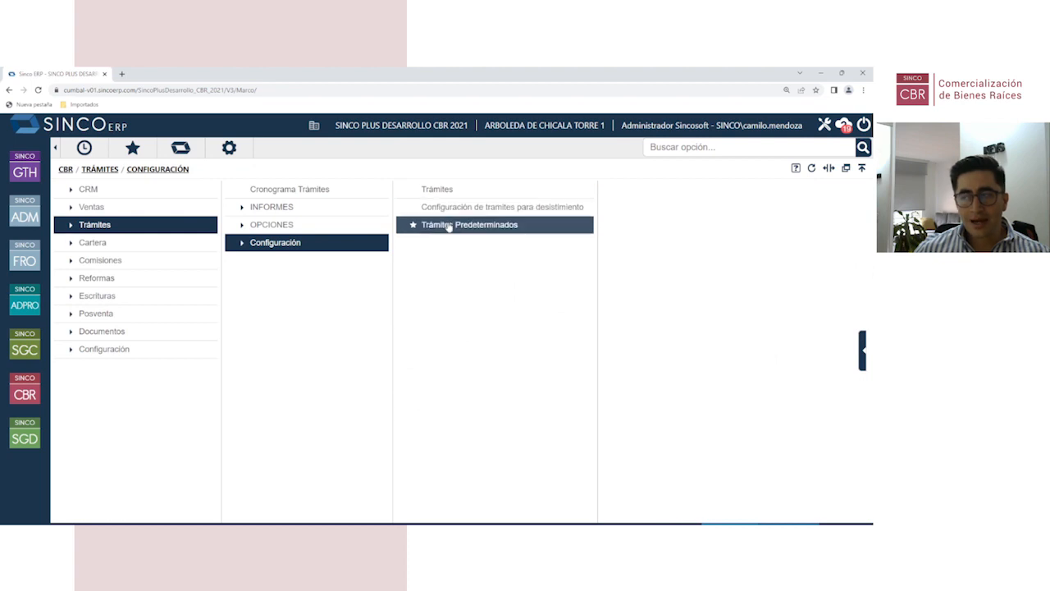
Step: Open Trámites Predeterminados and select the Orden de Separacion task under Crédito
left_click(449, 225)
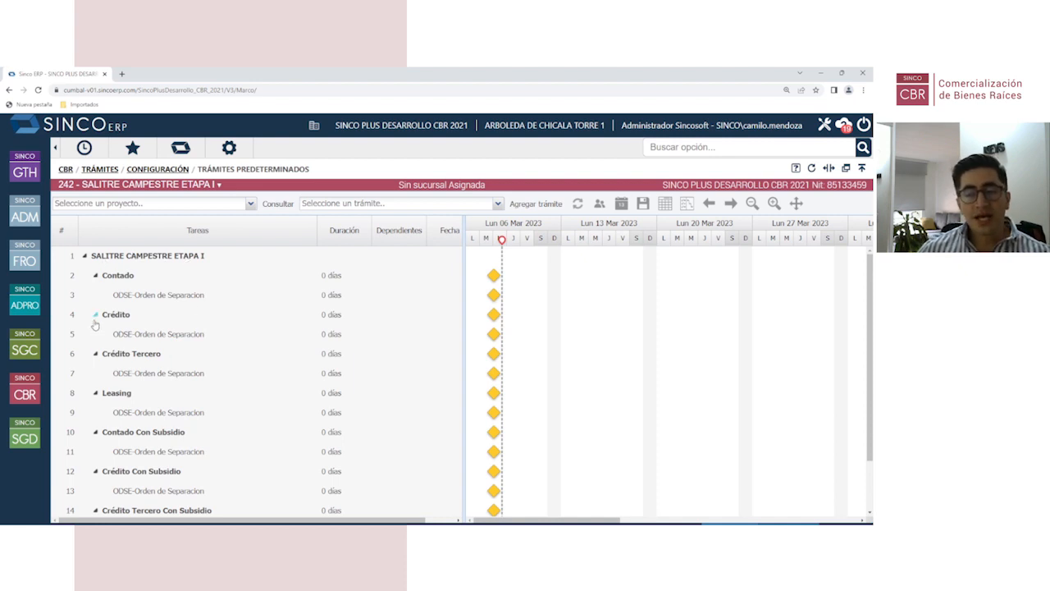
left_click(137, 335)
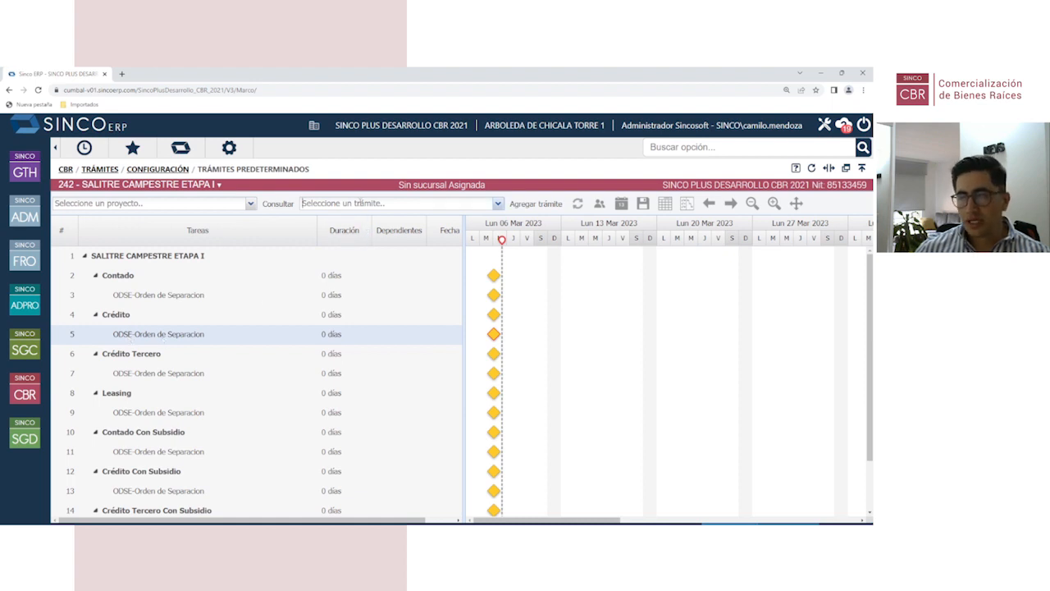
Step: Add Firma Contrato de Obra-Cliente and Entrega revisión solicitud de Minuta after Orden de Separación under Crédito
left_click(360, 203)
type("FIRMA")
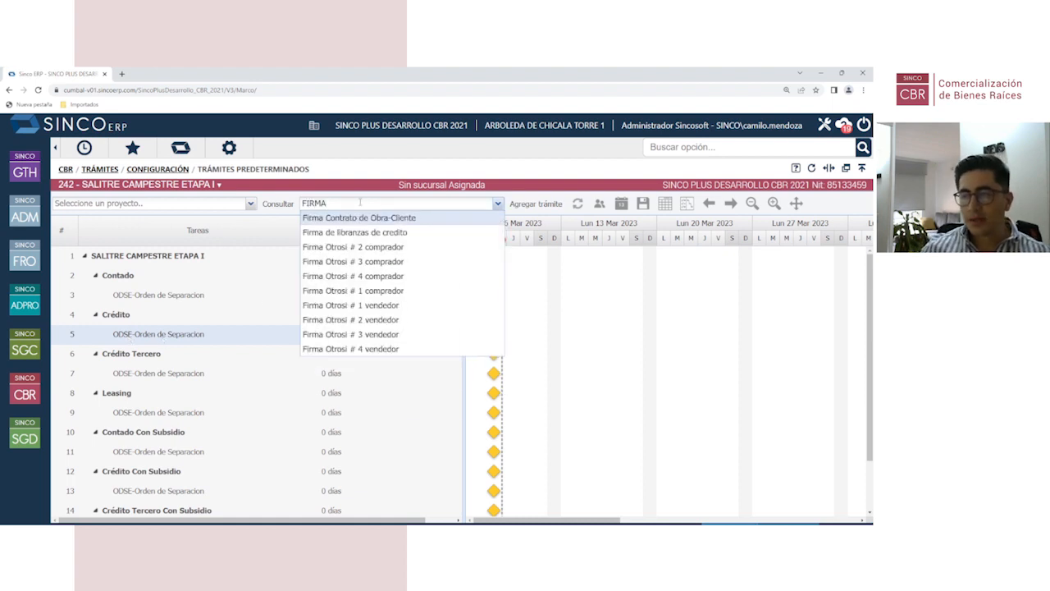
left_click(356, 220)
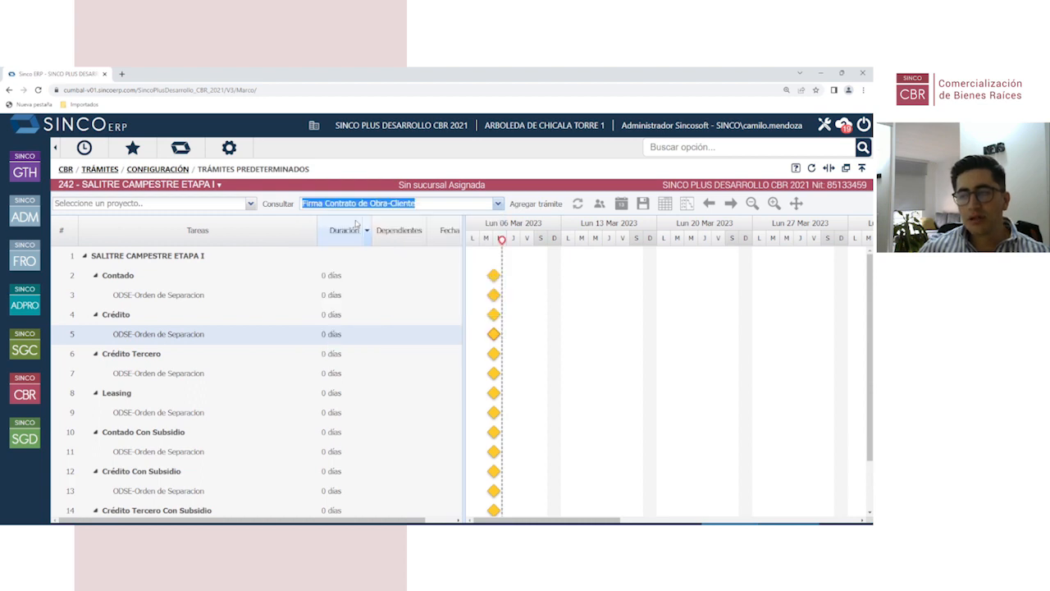
left_click(535, 203)
left_click(176, 356)
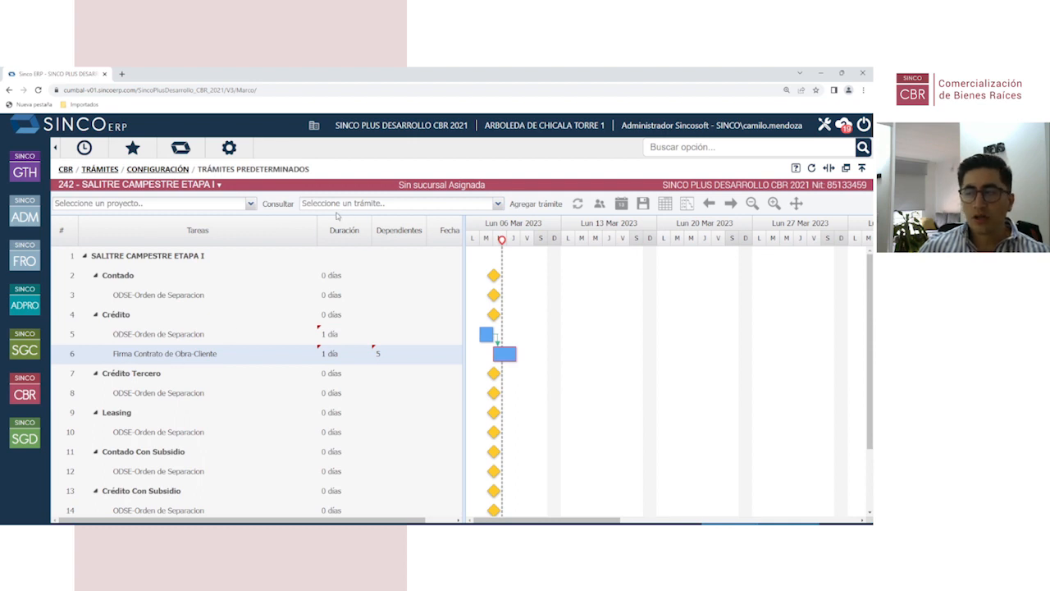
left_click(499, 203)
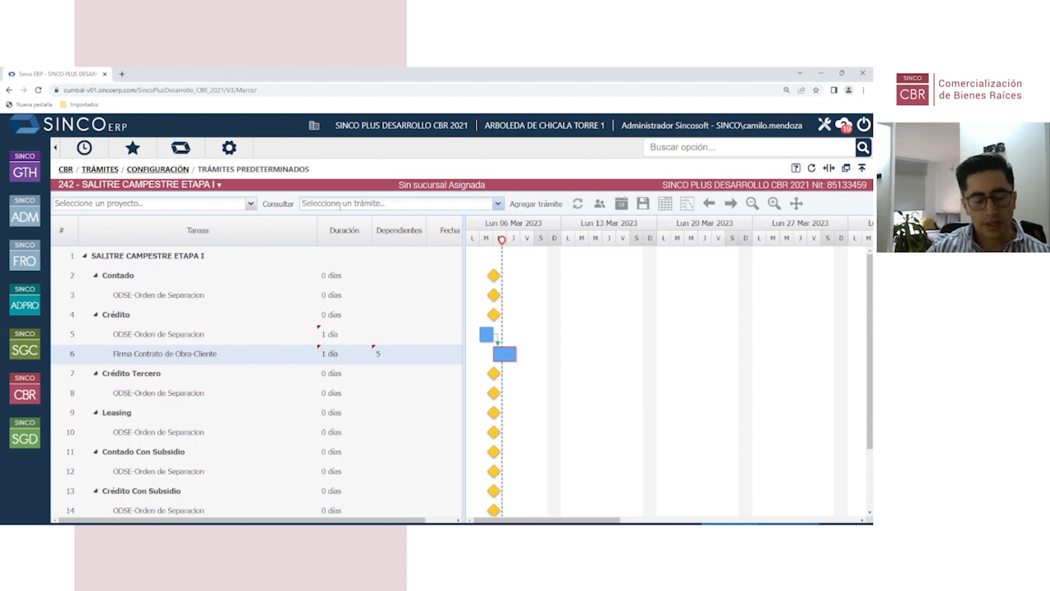
type("ESCRU")
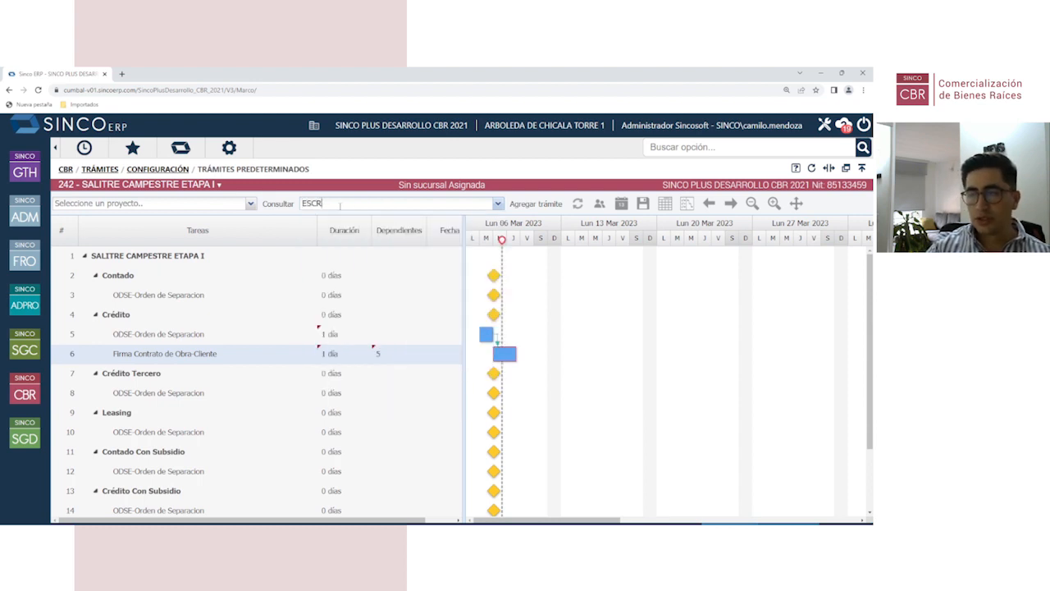
key("BackSpace")
key("BackSpace")
key("BackSpace")
key("BackSpace")
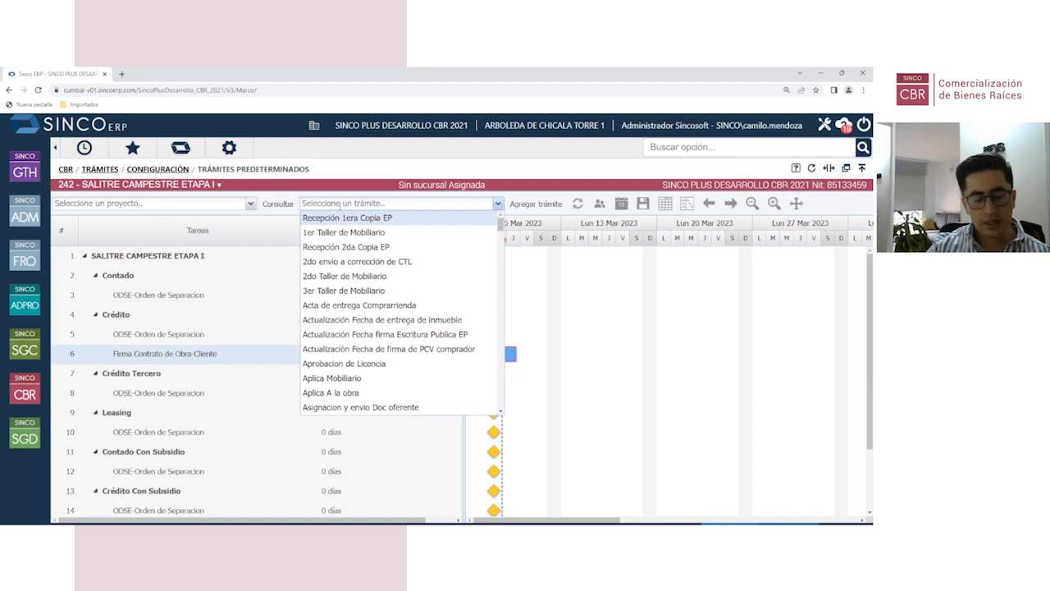
type("CRE")
key("BackSpace")
key("BackSpace")
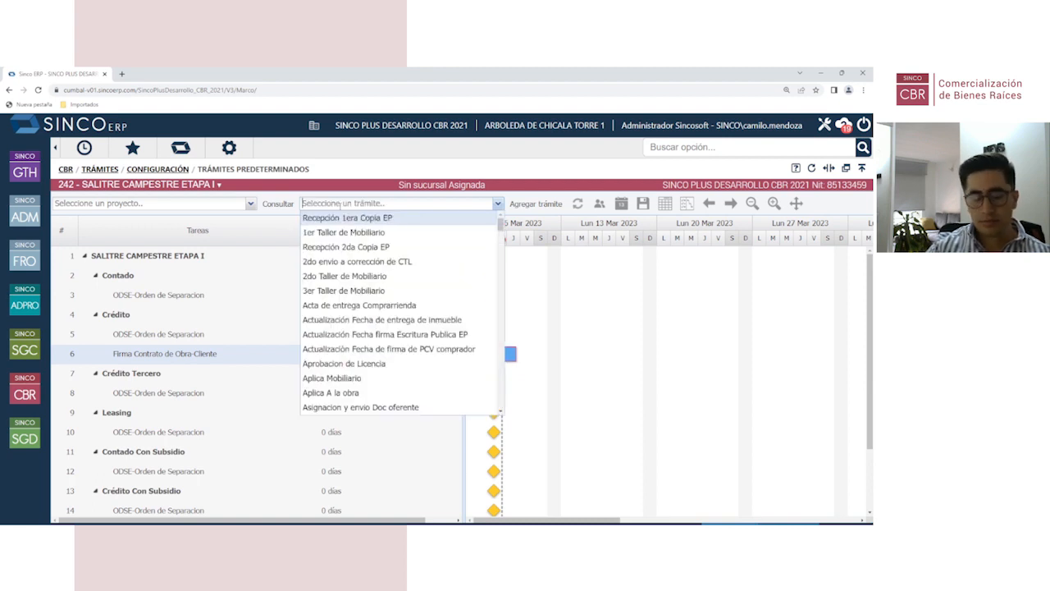
type("ENTRE")
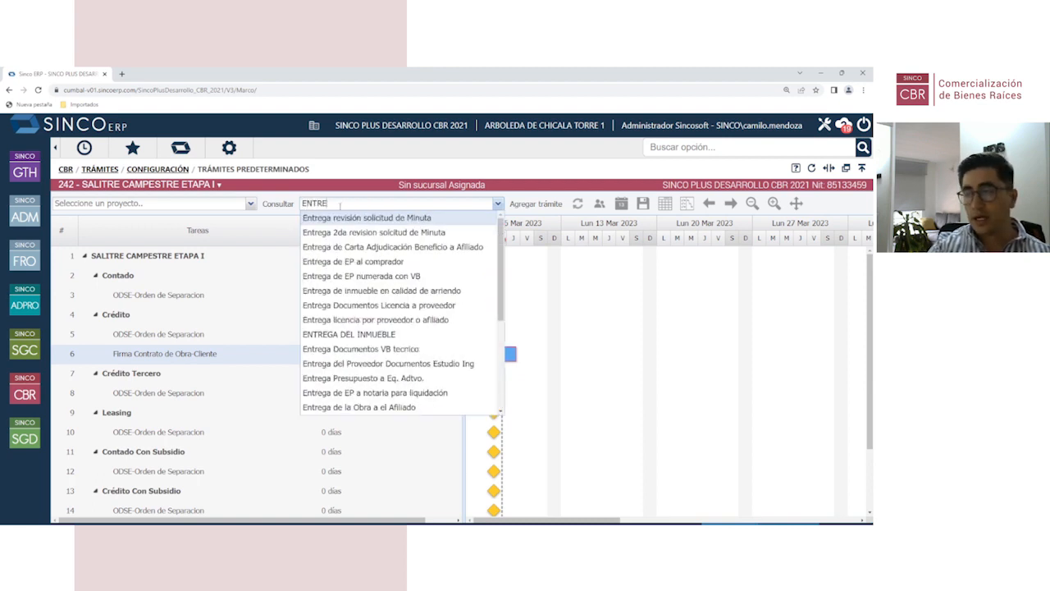
left_click(369, 218)
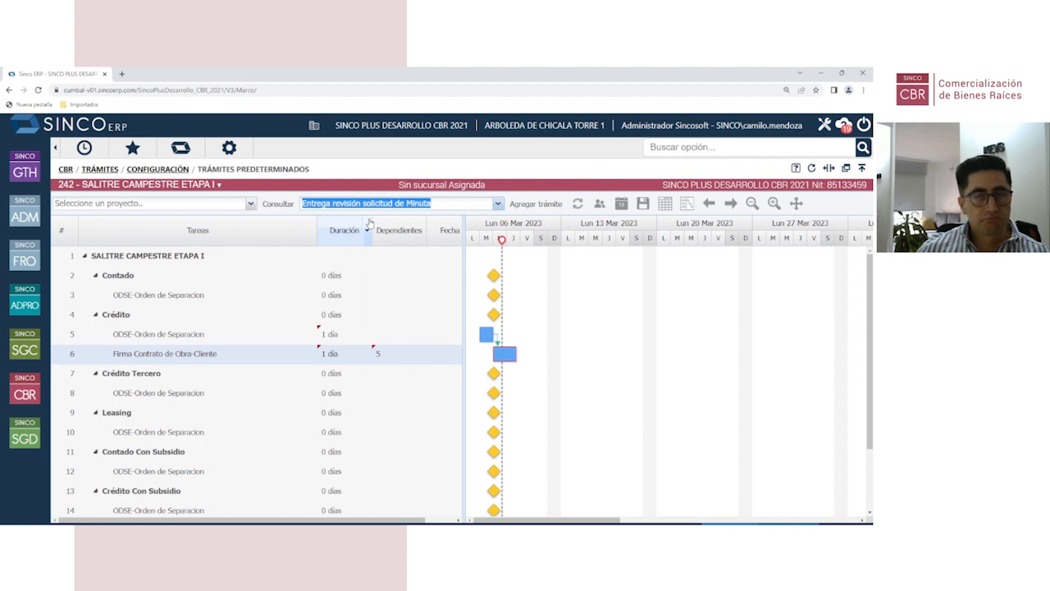
left_click(534, 204)
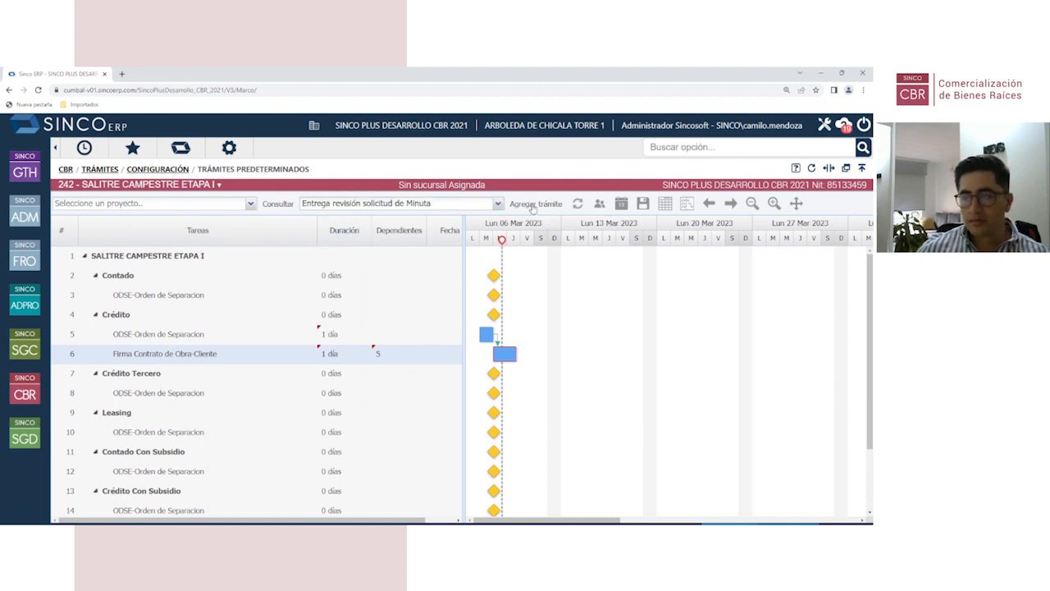
left_click(195, 376)
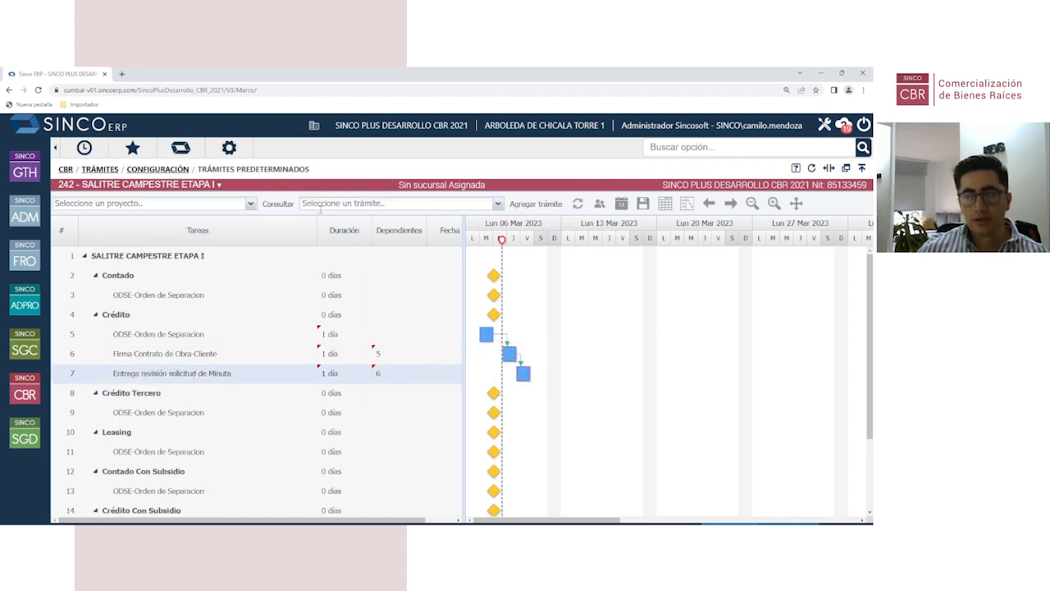
Step: Add Entrega de EP al comprador and ENTREGA DEL INMUEBLE to complete the Crédito chain
left_click(320, 203)
type("ENTREGA")
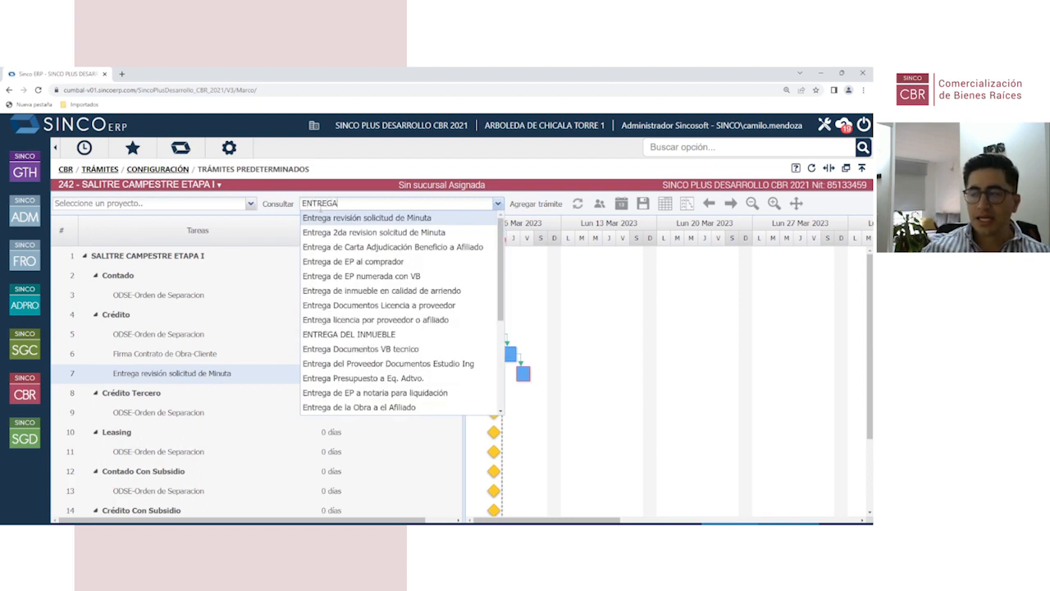
left_click(348, 263)
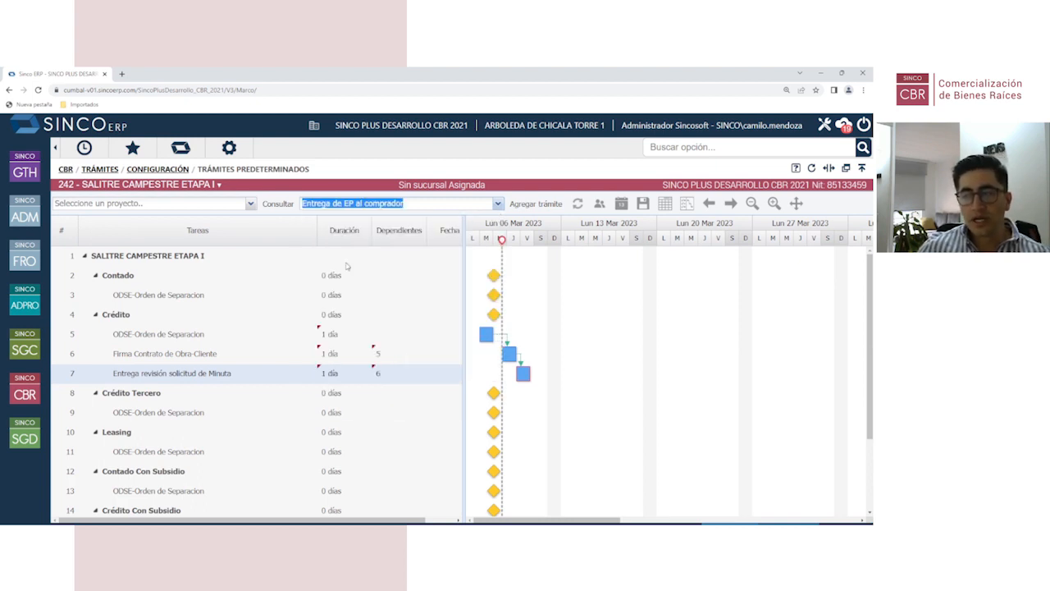
left_click(533, 204)
left_click(182, 400)
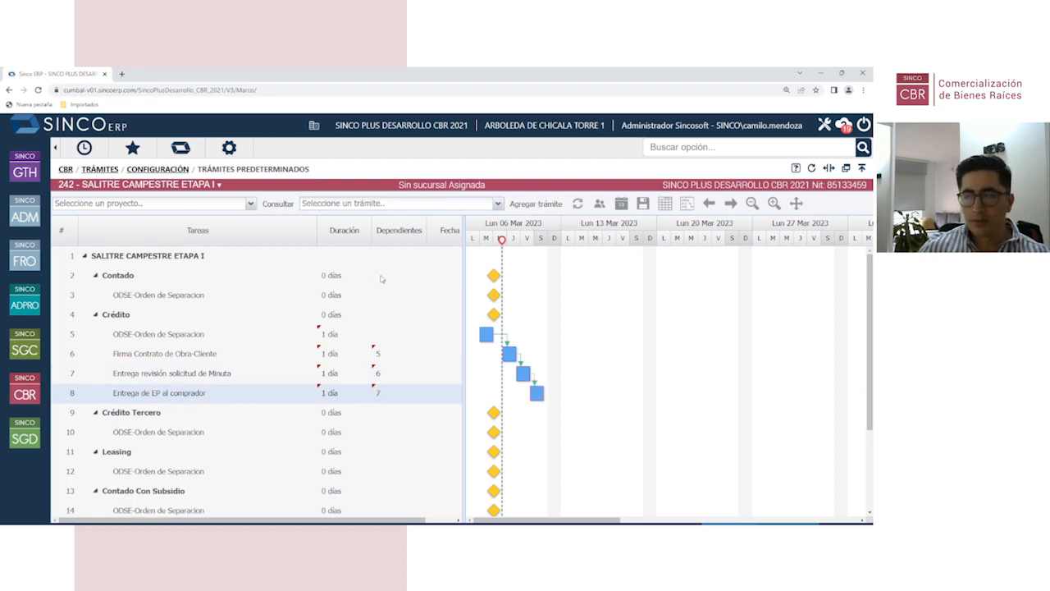
left_click(343, 202)
type("ENTRE")
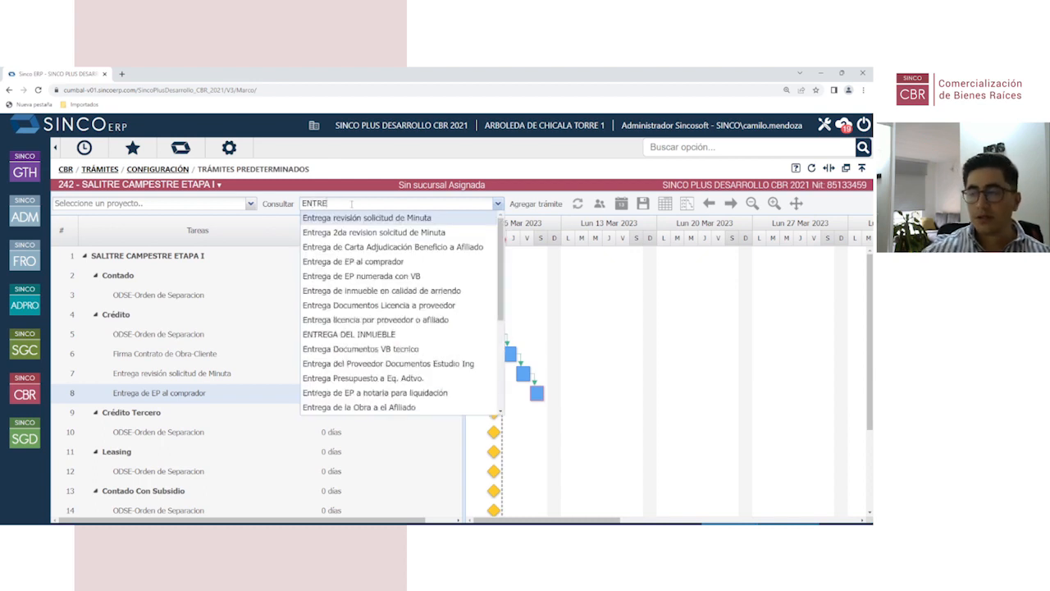
left_click(385, 334)
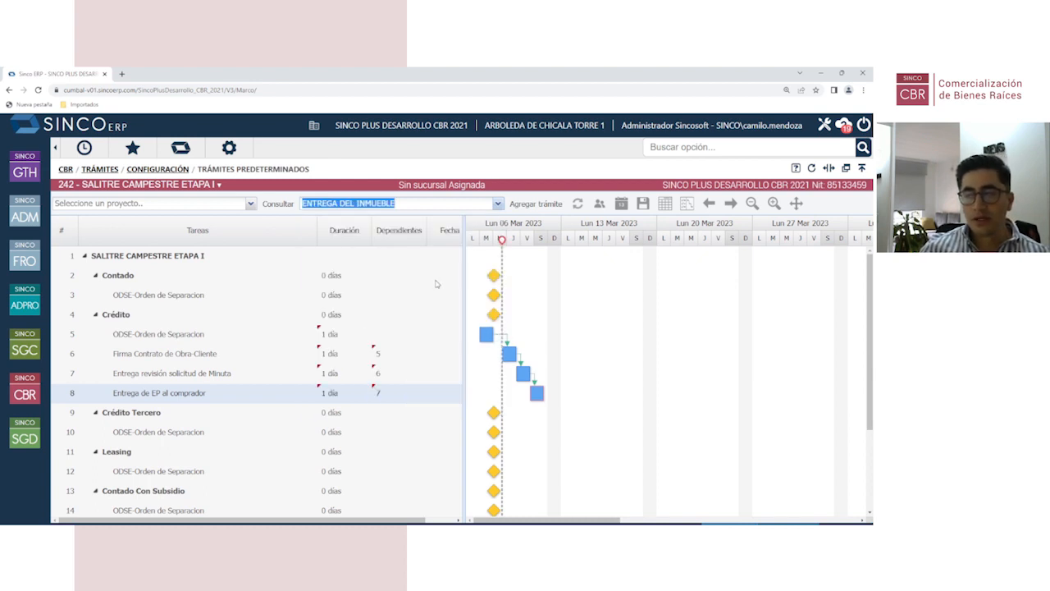
left_click(535, 203)
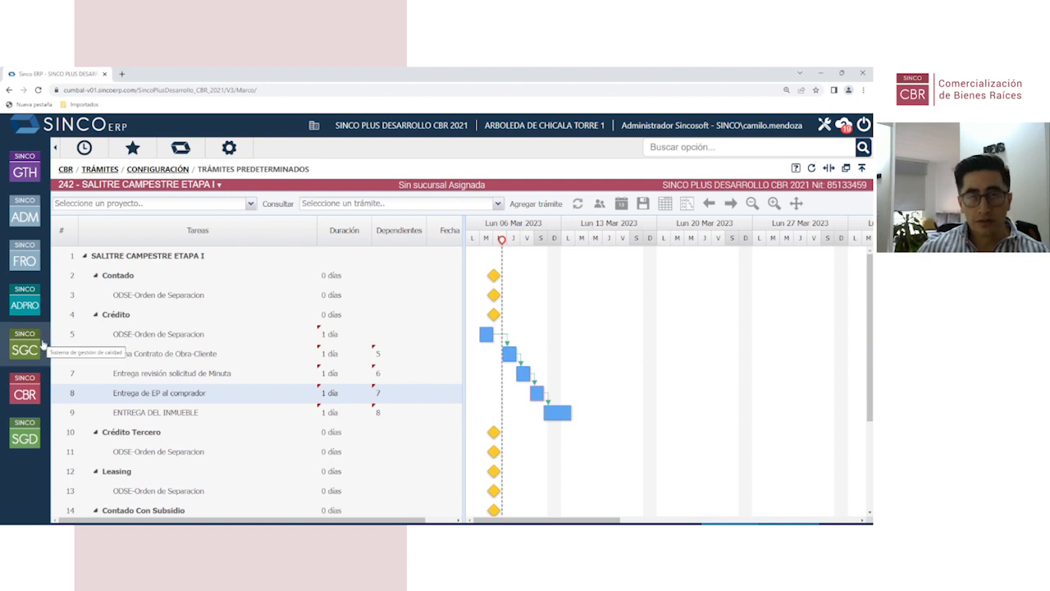
left_click(158, 337)
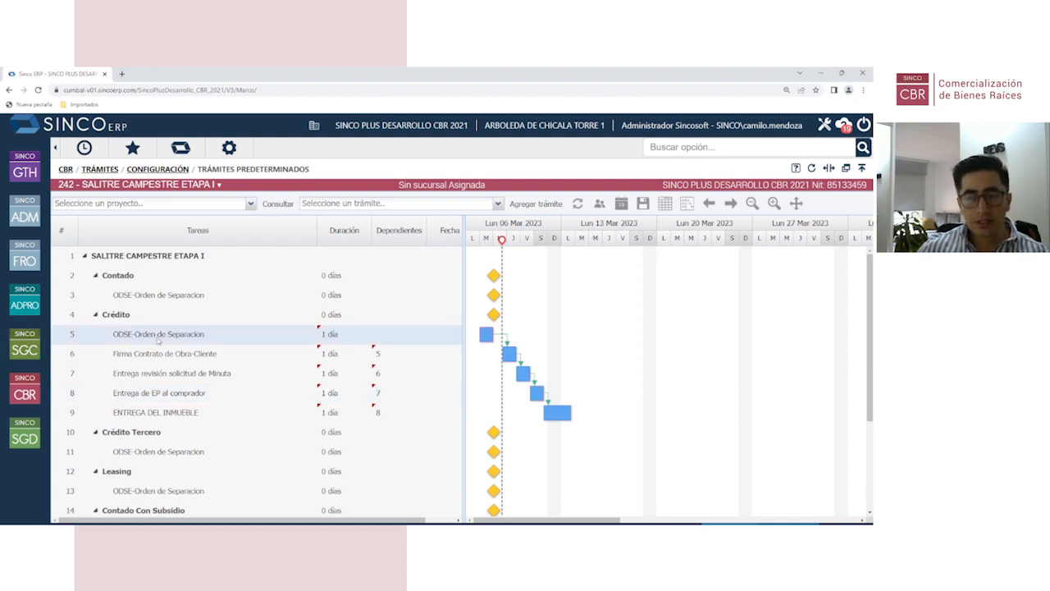
left_click(162, 355)
left_click(161, 374)
left_click(164, 394)
left_click(166, 412)
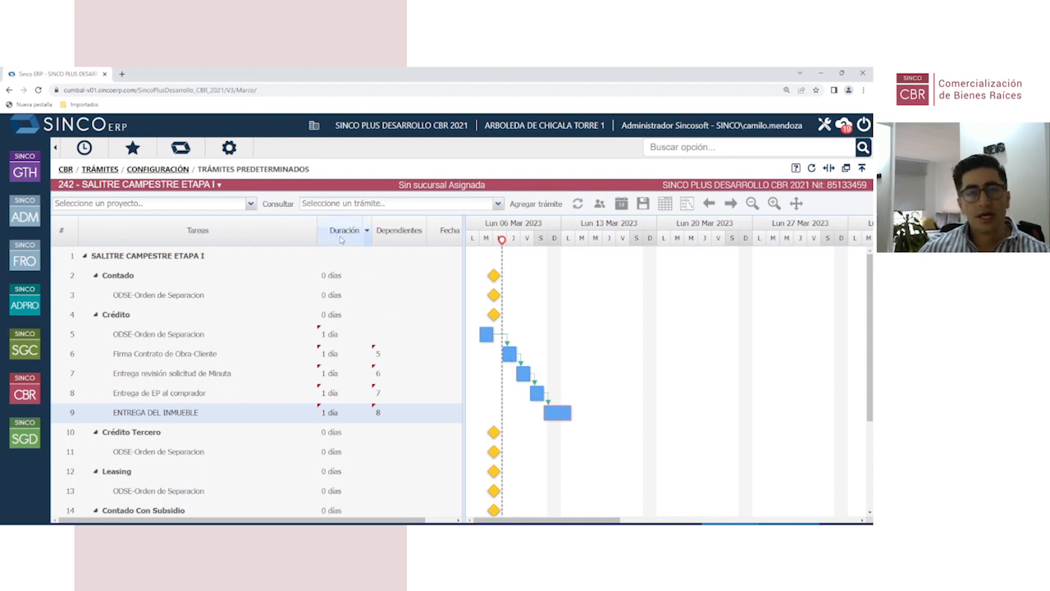
Step: Set Firma Contrato de Obra-Cliente to 9 días and Entrega revisión solicitud de Minuta to 4 días
left_click(328, 353)
double_click(326, 354)
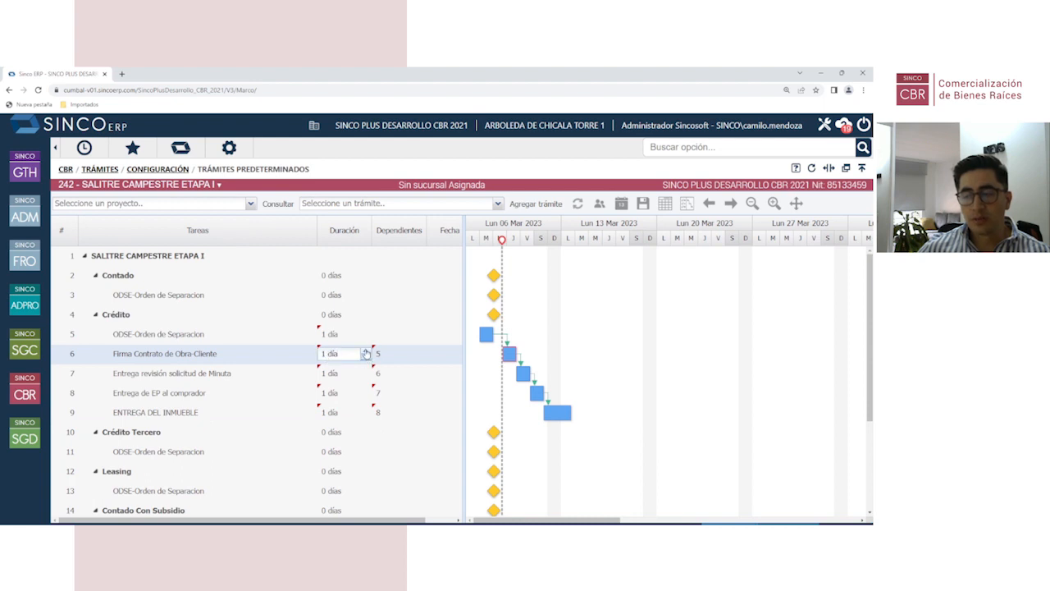
left_click(365, 350)
left_click(366, 350)
left_click(365, 351)
left_click(365, 350)
left_click(366, 350)
left_click(366, 350)
left_click(366, 351)
left_click(366, 350)
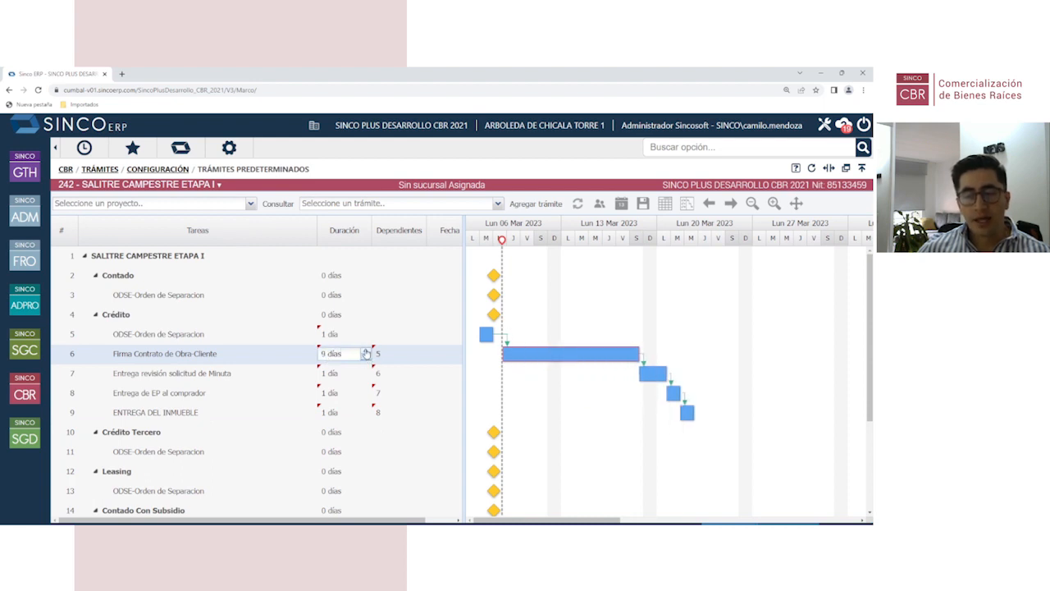
left_click(325, 376)
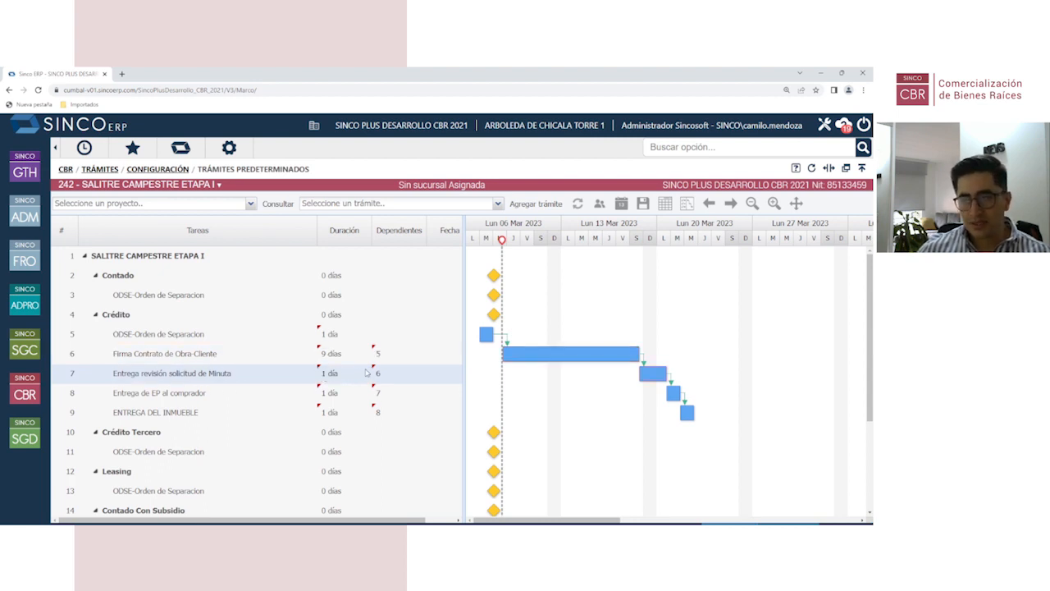
double_click(332, 379)
left_click(366, 370)
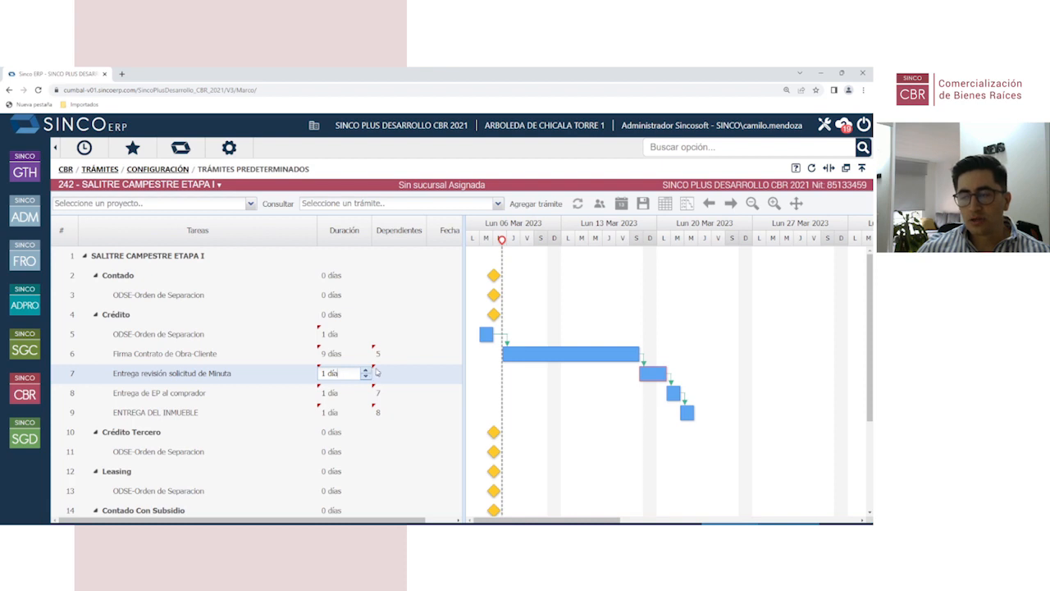
left_click(365, 370)
left_click(365, 370)
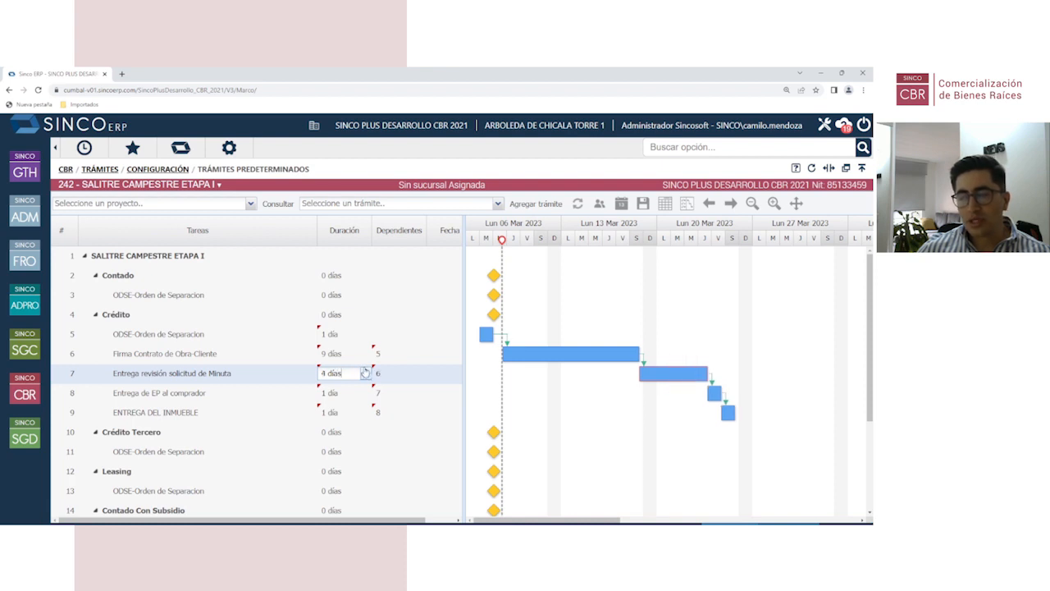
left_click(333, 394)
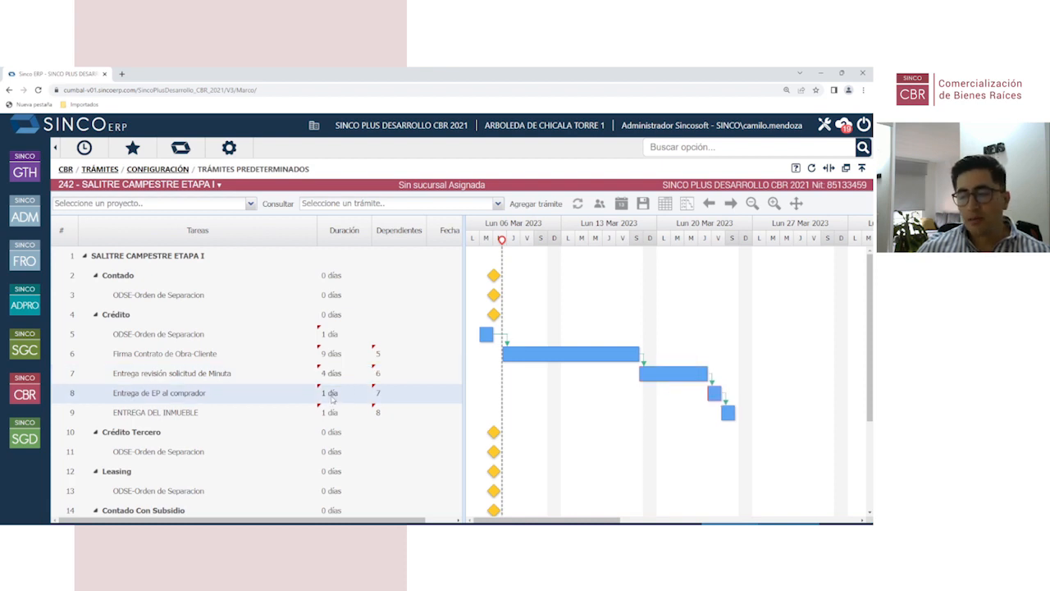
Step: Set Entrega de EP al comprador to 30 días and ENTREGA DEL INMUEBLE to 5 días
double_click(333, 398)
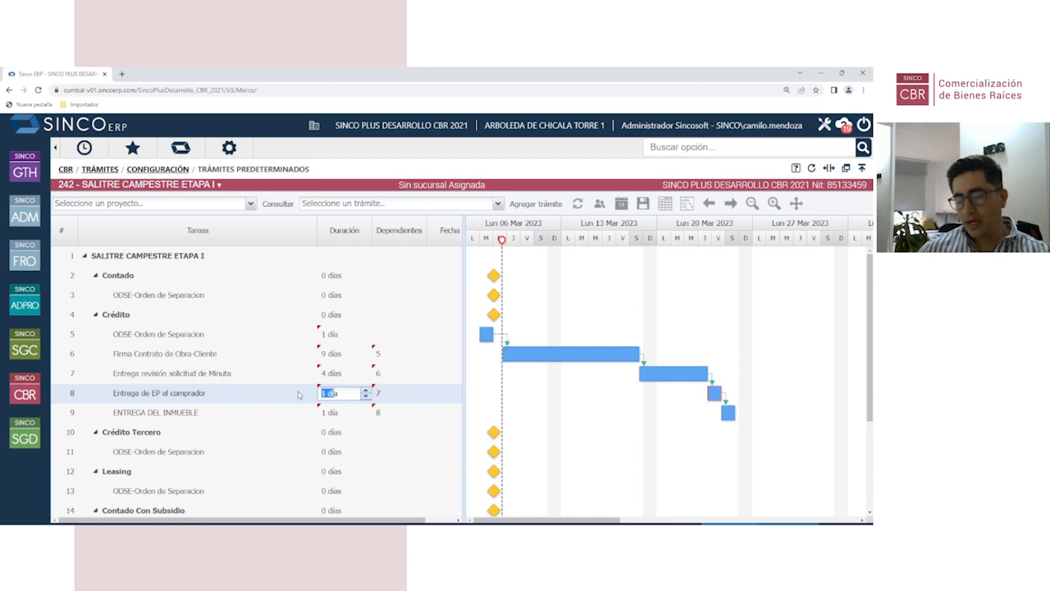
type("30")
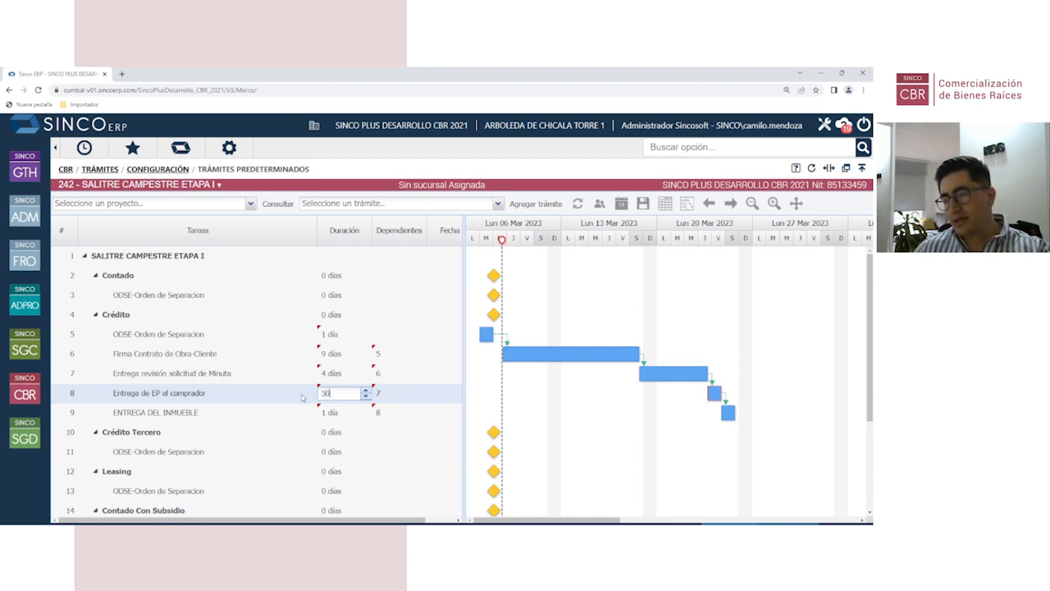
left_click(365, 433)
double_click(335, 415)
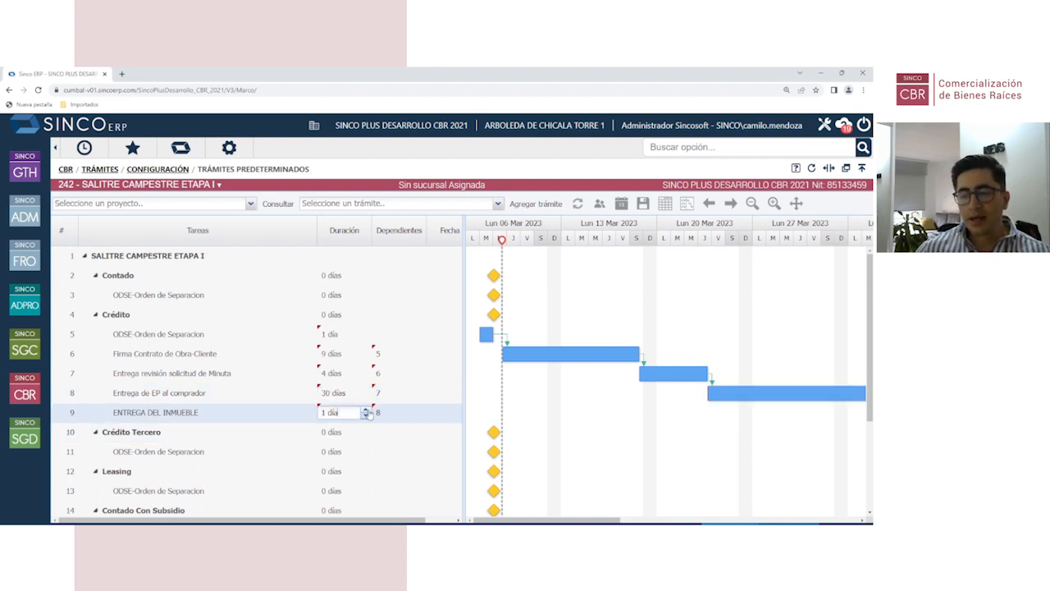
left_click(394, 432)
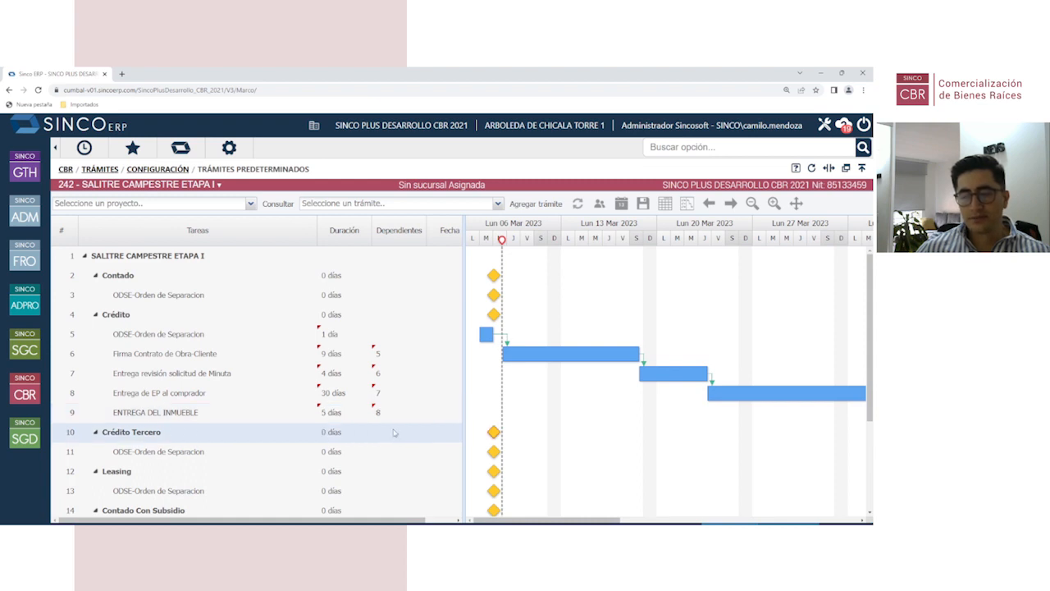
left_click_drag(508, 521, 481, 523)
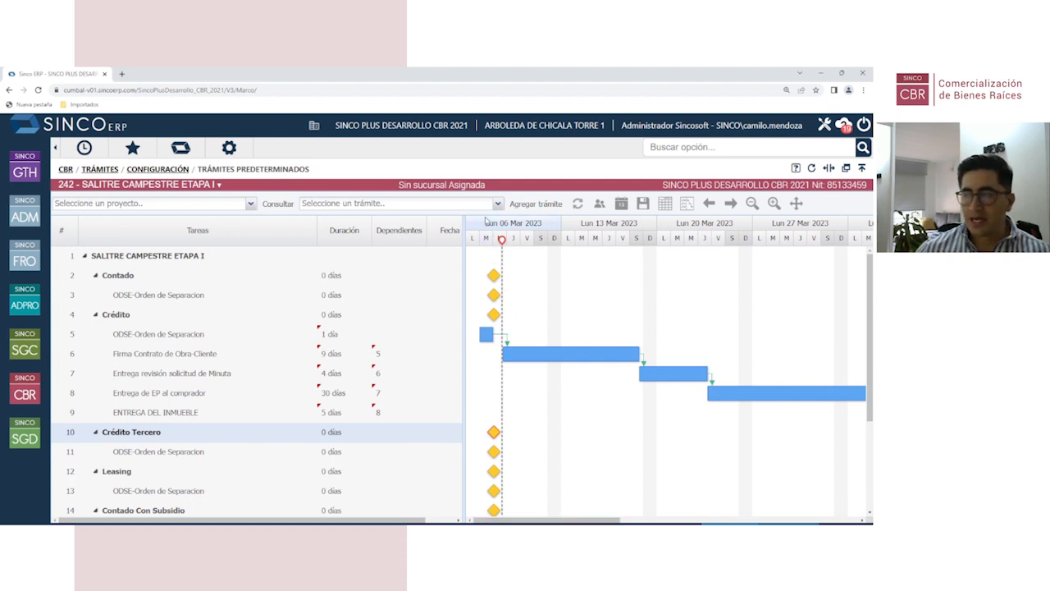
Step: Synchronize the project's trámites and accept the Sincronización confirmation
left_click_drag(541, 520, 638, 519)
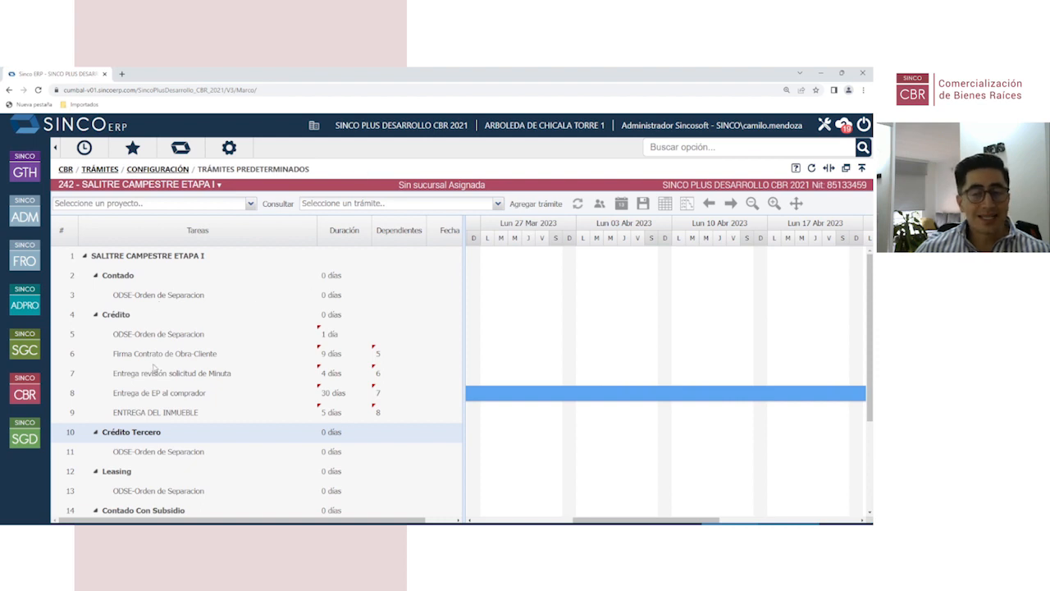
scroll(154, 379, "down", 1)
scroll(156, 377, "up", 1)
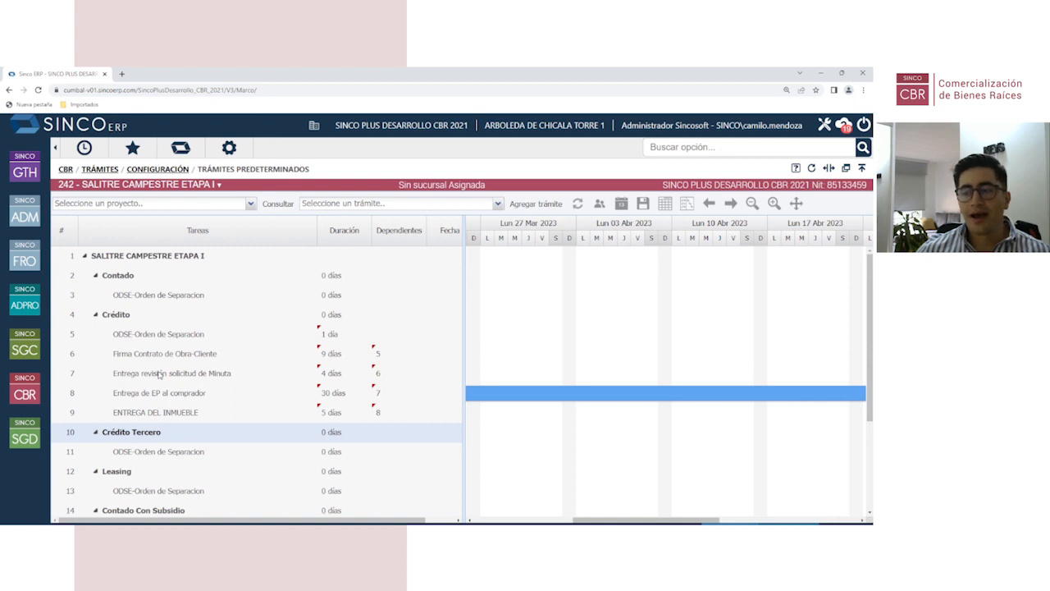
left_click(578, 203)
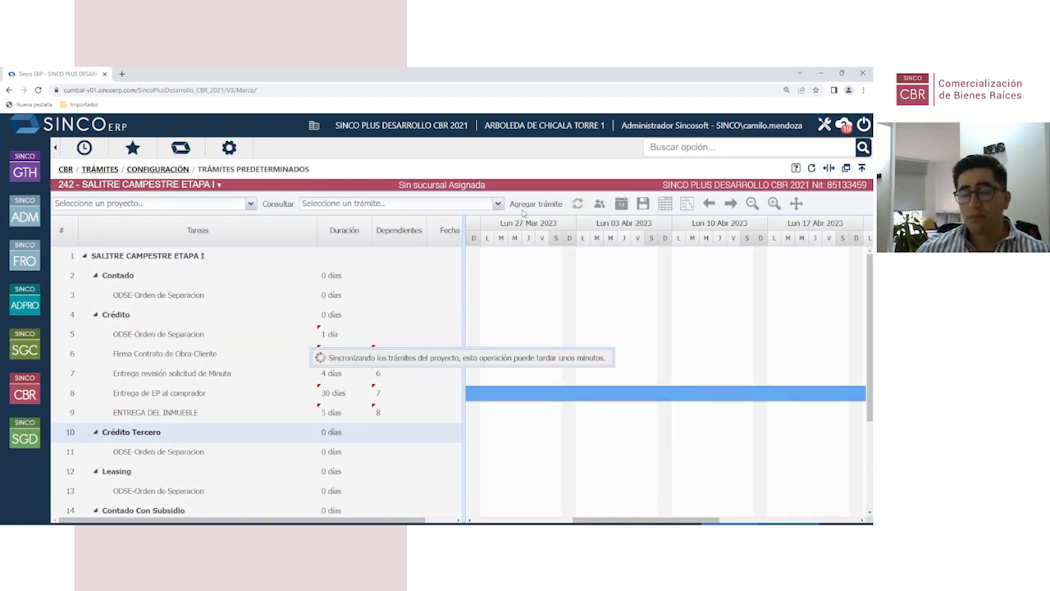
left_click(469, 383)
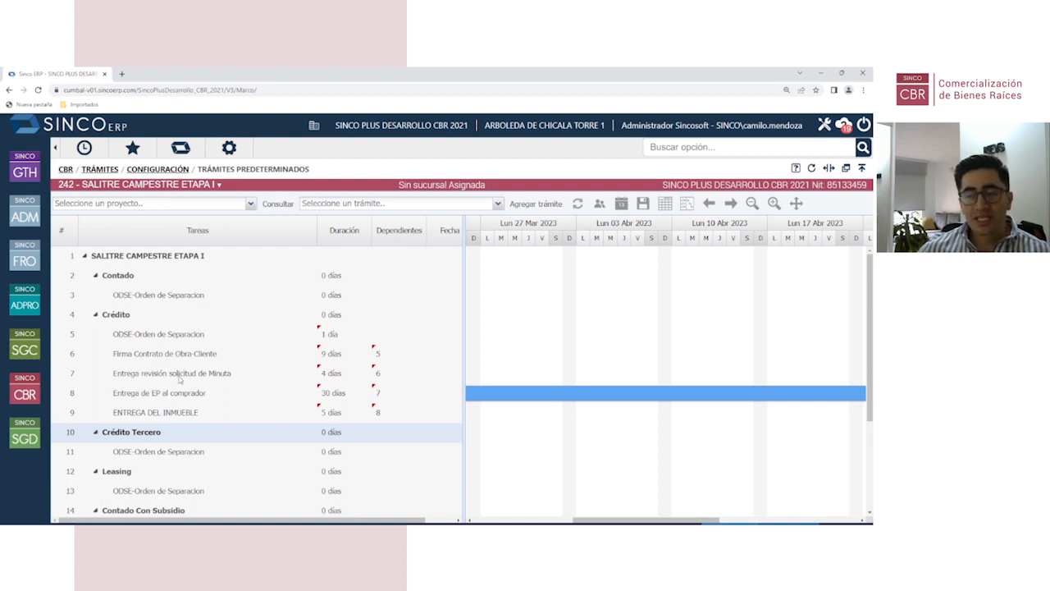
Step: Save the Crédito trámite template and synchronize it to the groupings
left_click(643, 203)
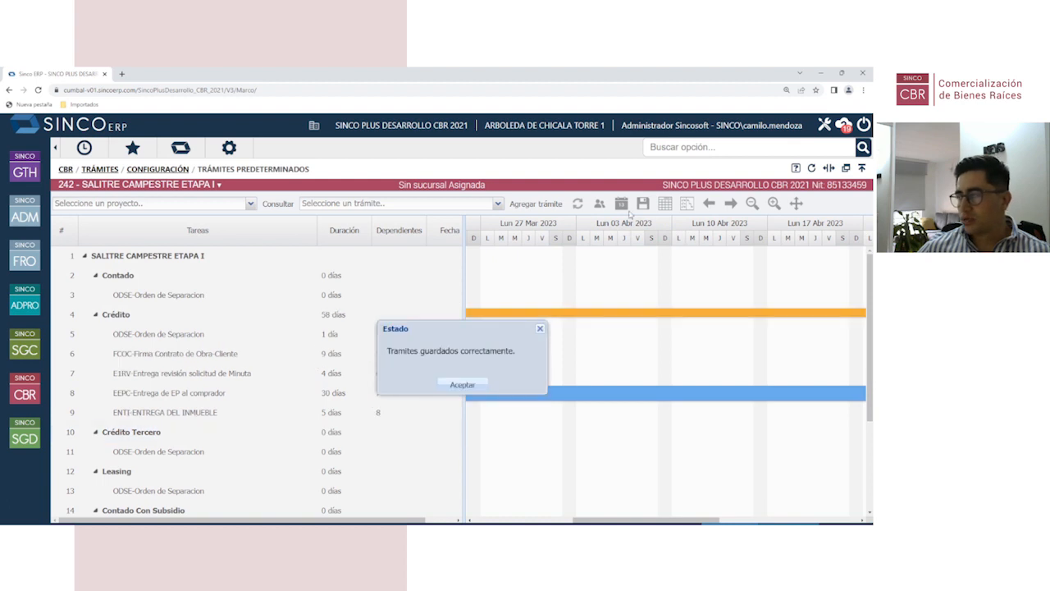
left_click(578, 204)
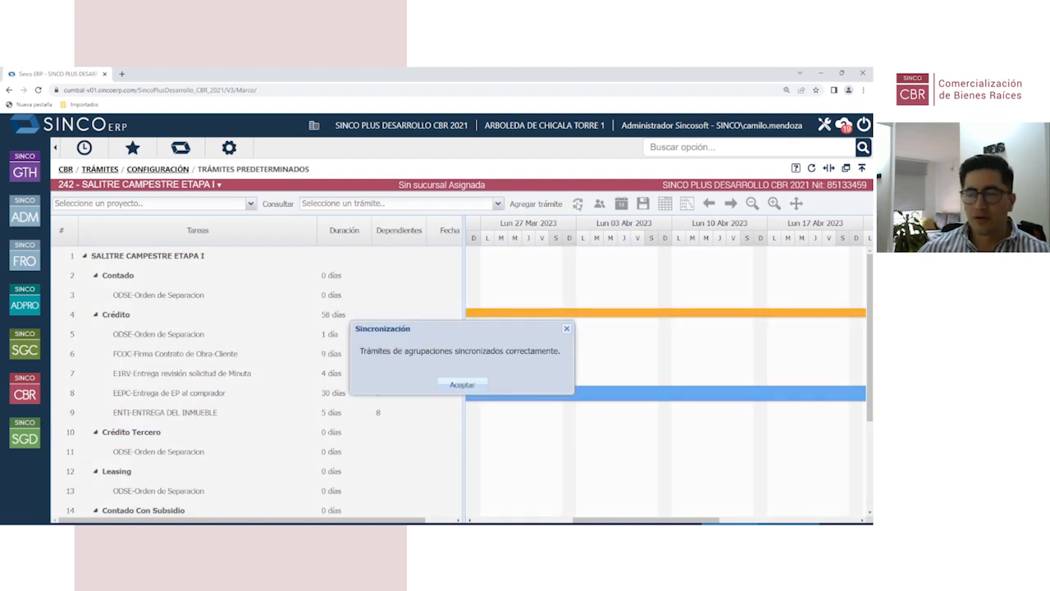
left_click(464, 385)
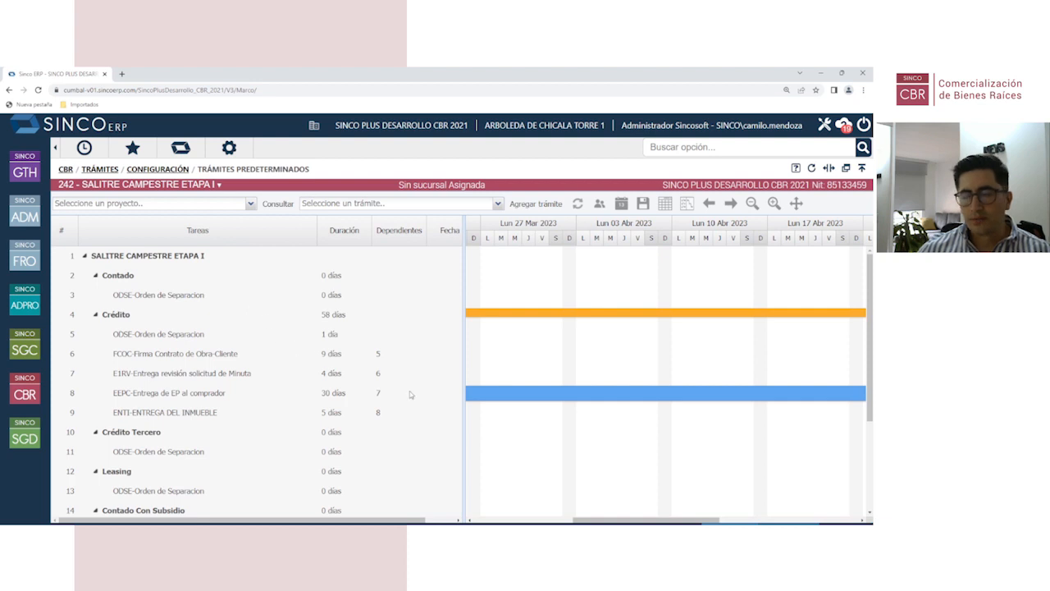
Step: Review the FCOC, E1RV and EEPC tasks, then synchronize the trámites again
left_click(368, 358)
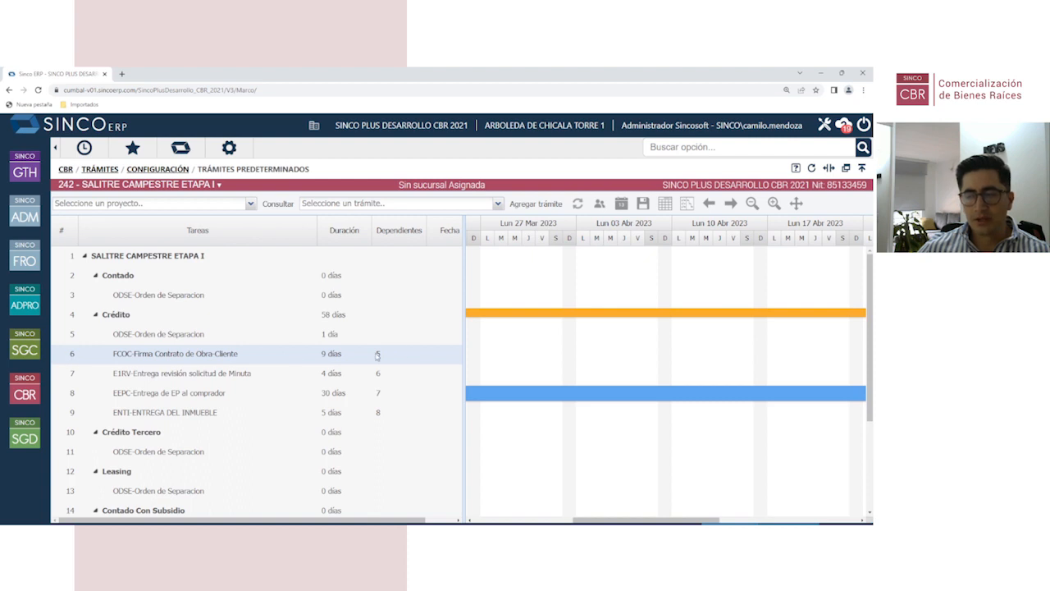
left_click(117, 379)
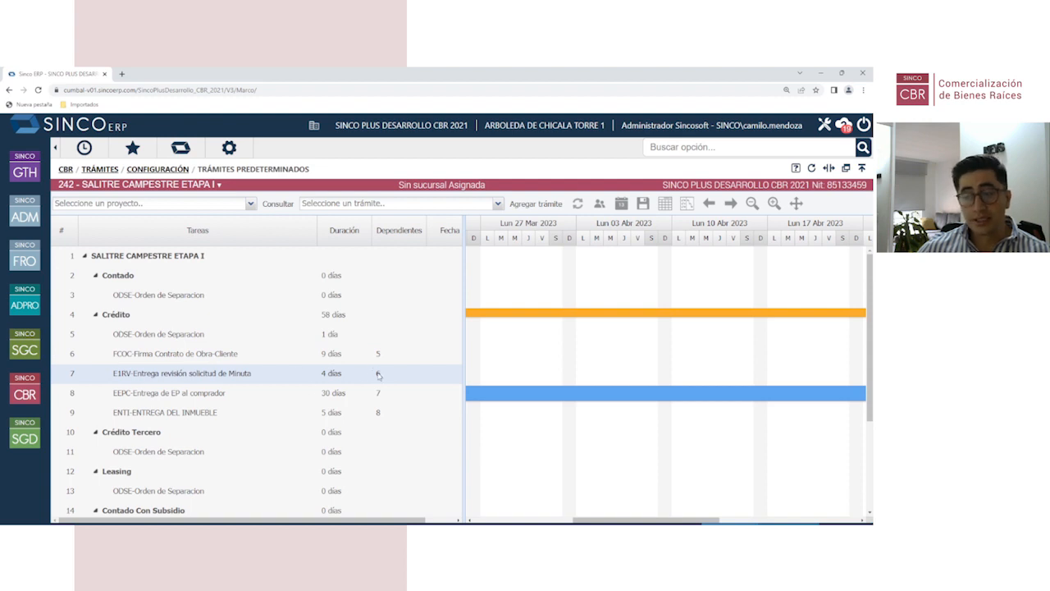
left_click(136, 400)
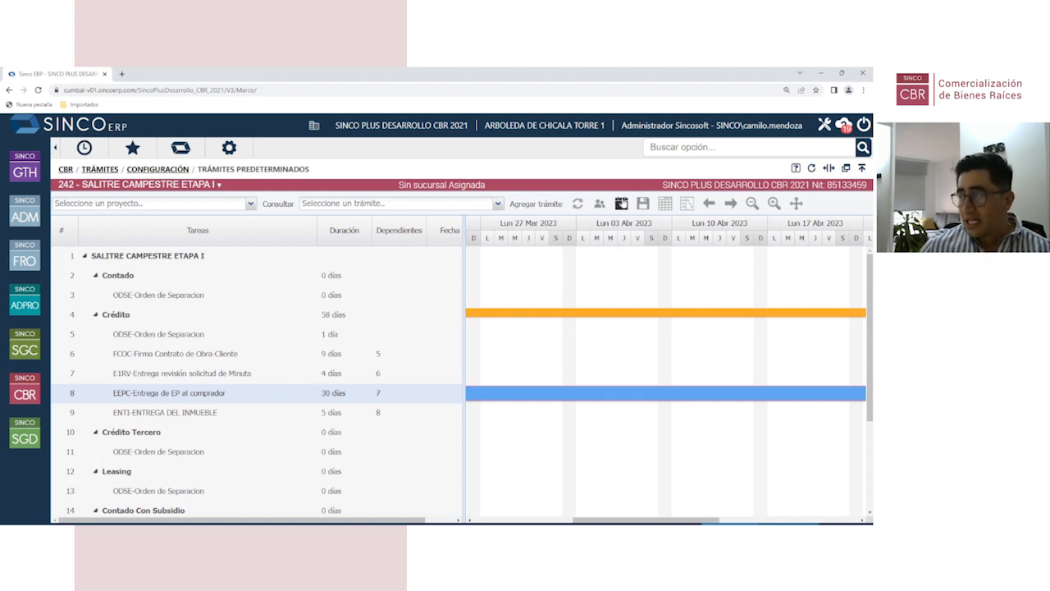
left_click(577, 204)
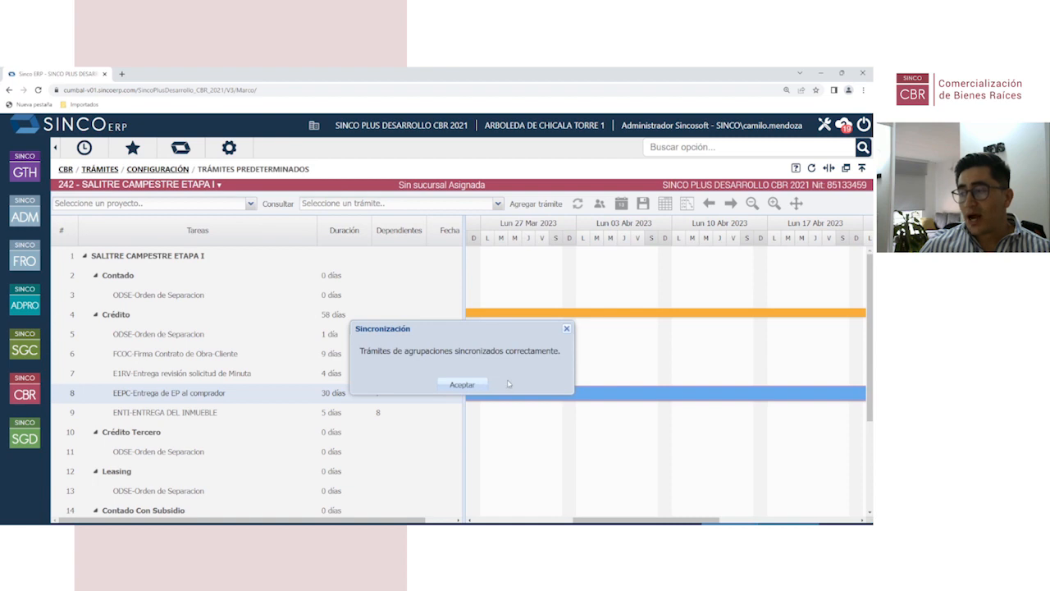
left_click(467, 386)
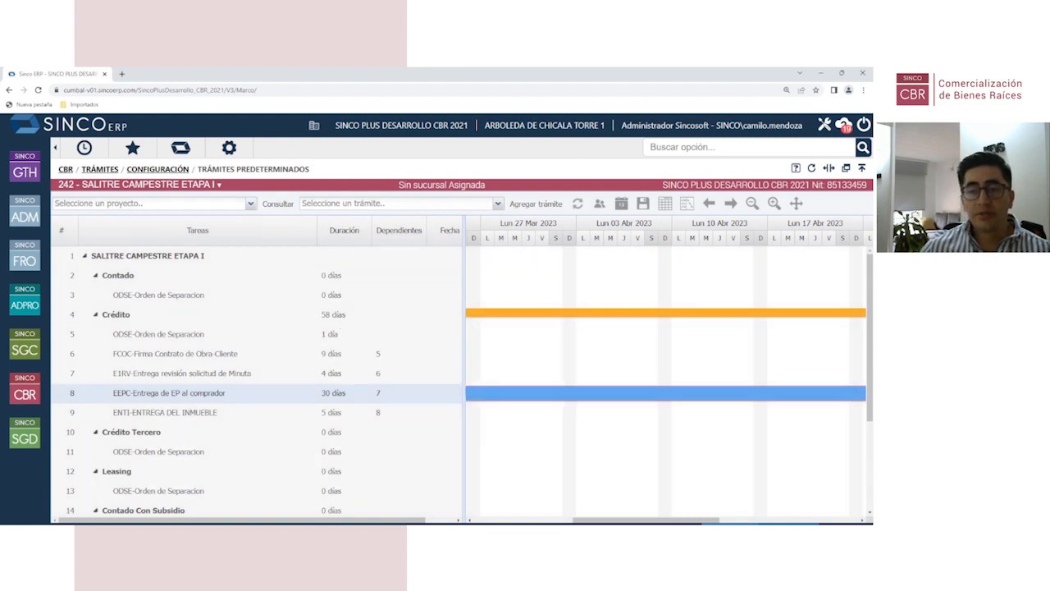
Step: Go to Ventas > Gestión de Clientes in the CBR module
left_click(25, 392)
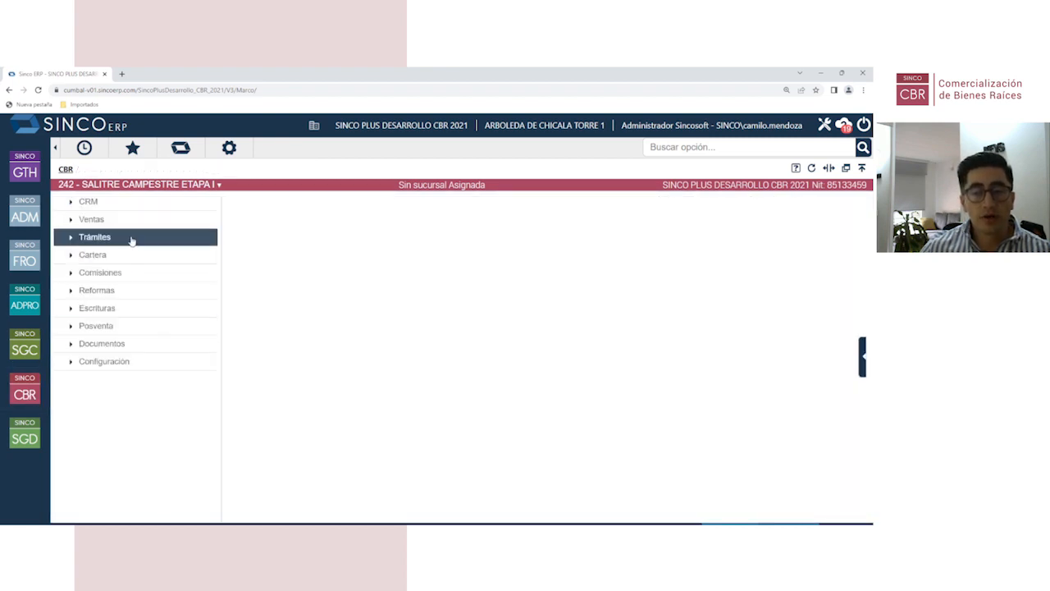
left_click(129, 222)
left_click(310, 328)
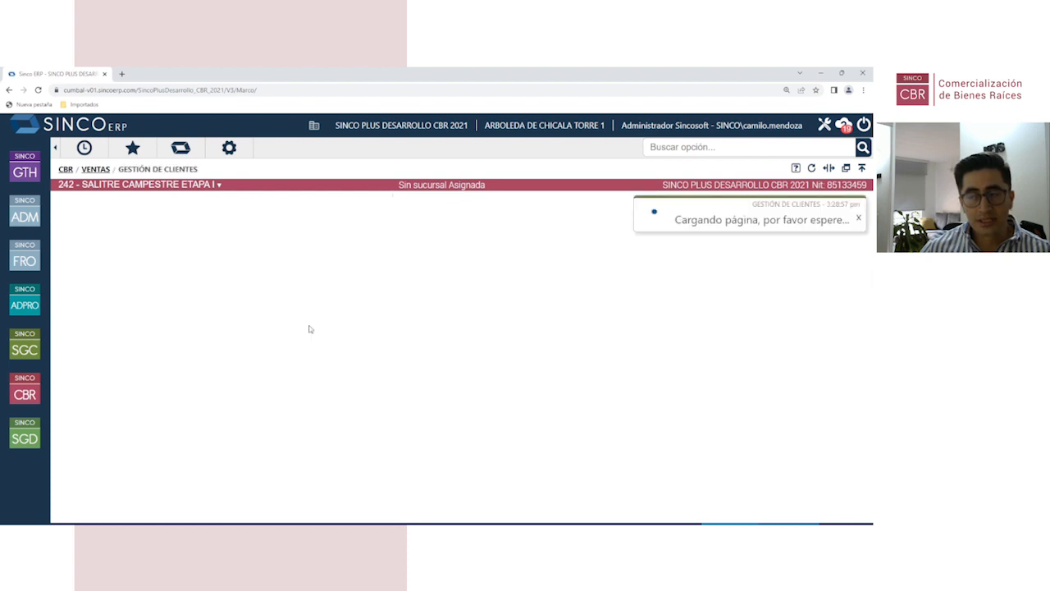
scroll(141, 392, "down", 3)
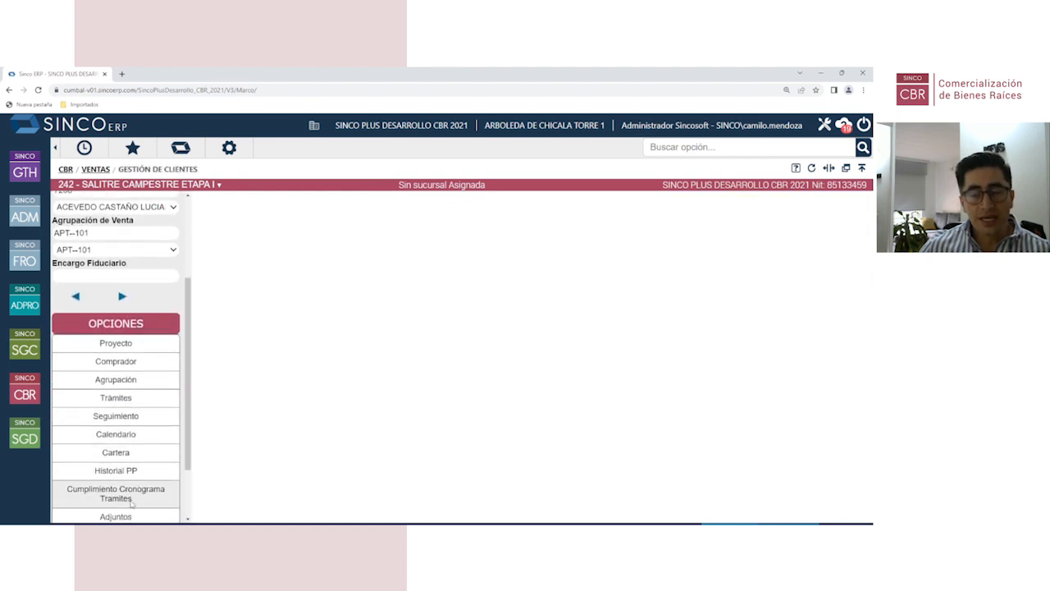
scroll(141, 469, "up", 3)
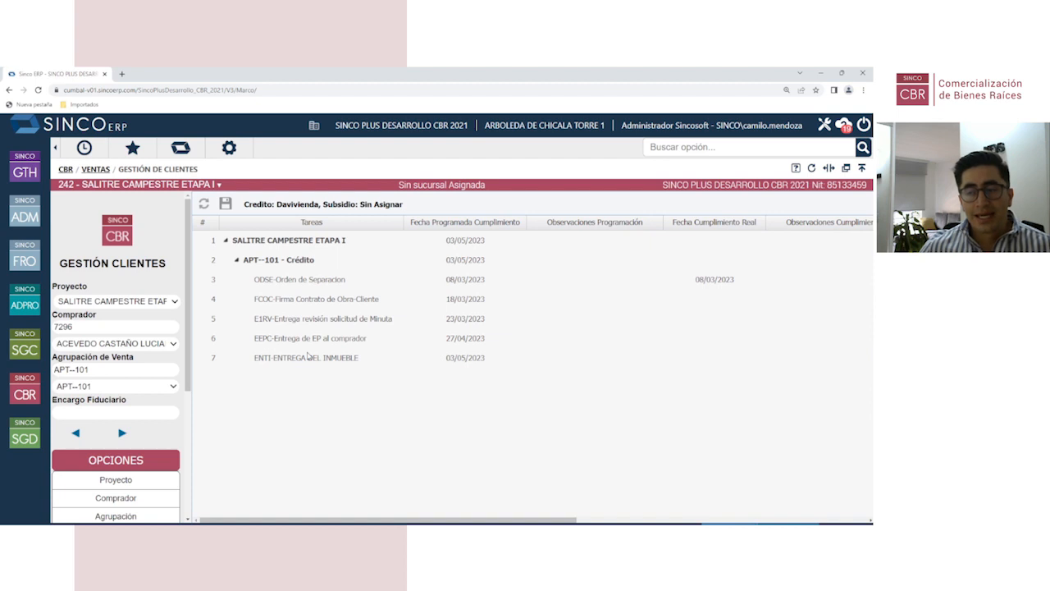
Step: Check the Comprador list and select APT--101's FCOC task for its real completion date
left_click(158, 344)
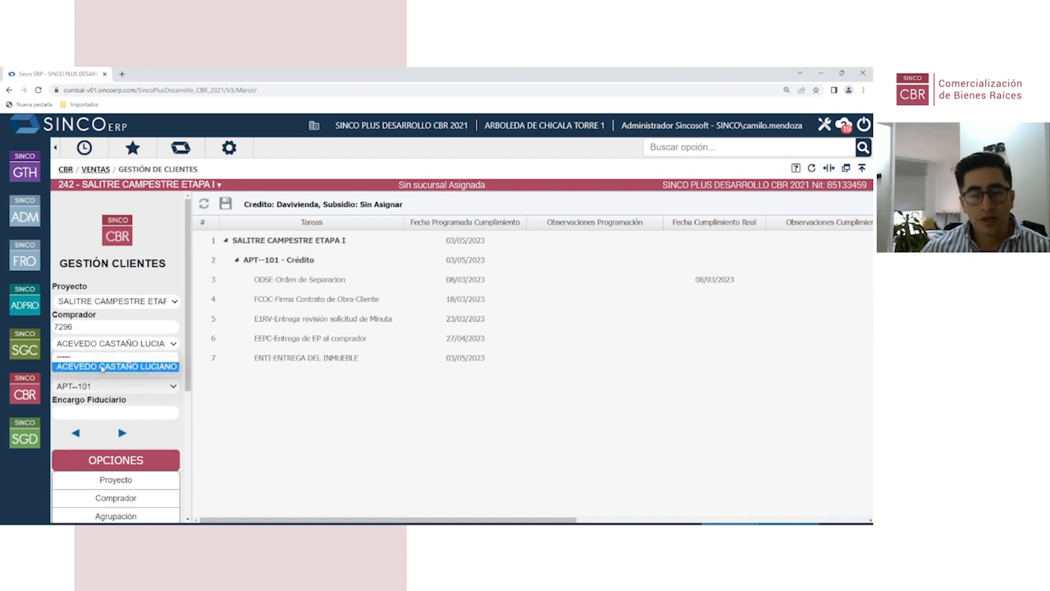
left_click(138, 264)
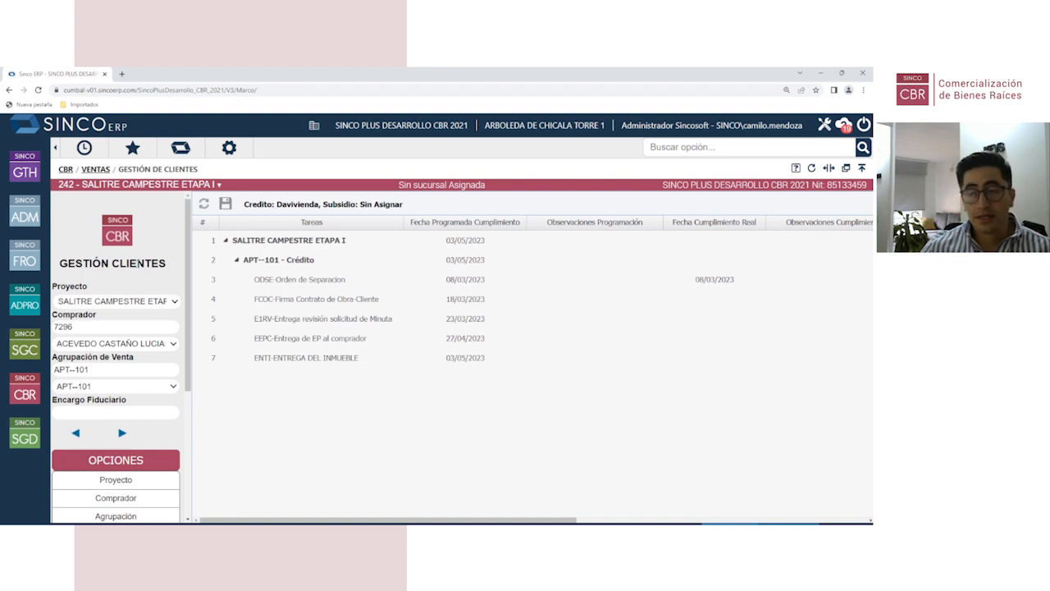
left_click(347, 302)
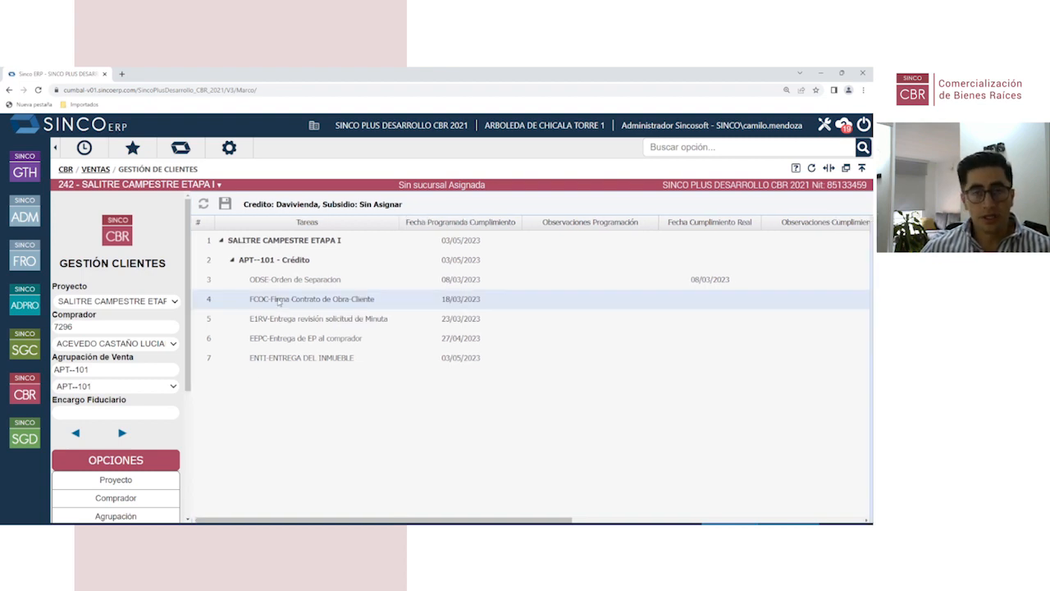
left_click(715, 306)
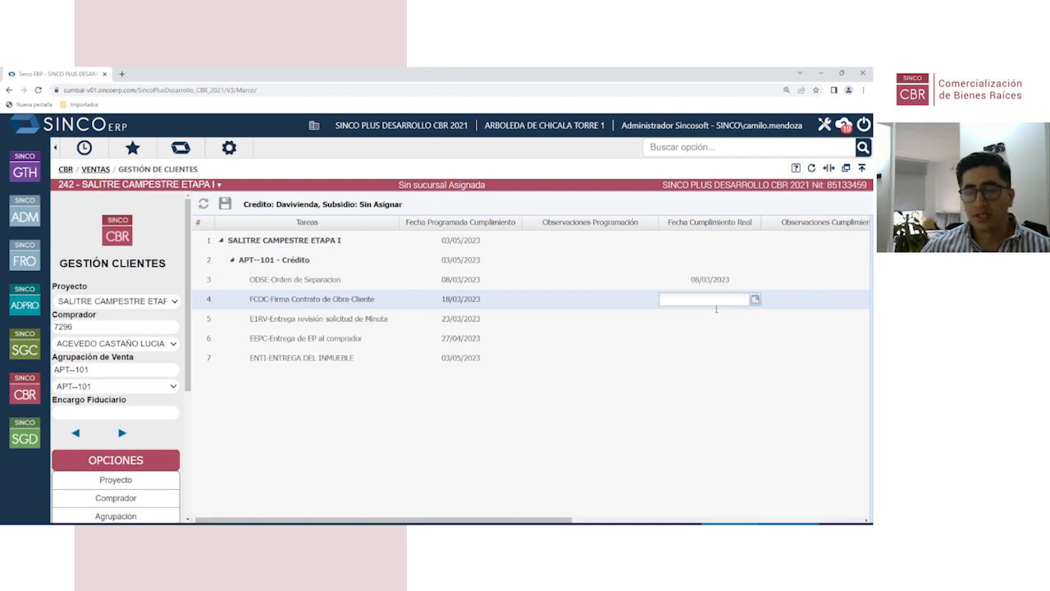
Step: Enter 15/02/2023 as the FCOC task's Fecha Cumplimiento Real and save the grid
left_click(291, 324)
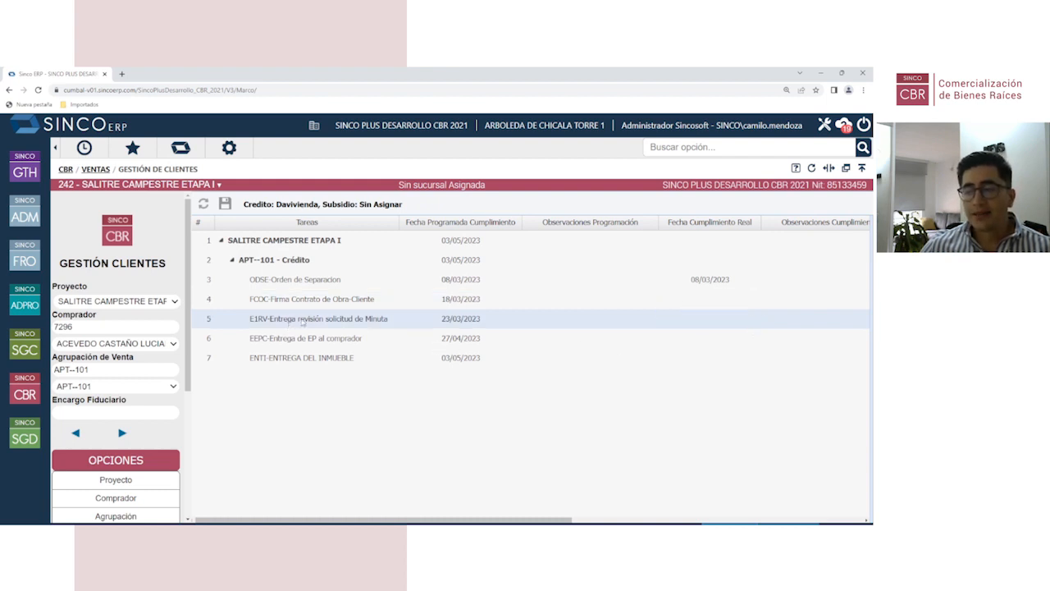
left_click(725, 299)
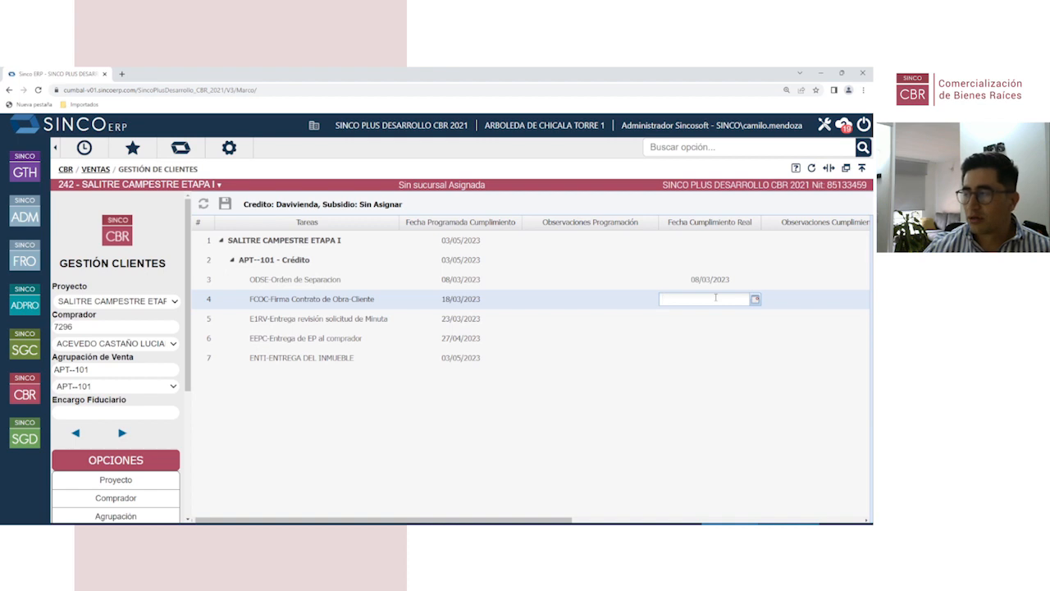
type("15/02/2023")
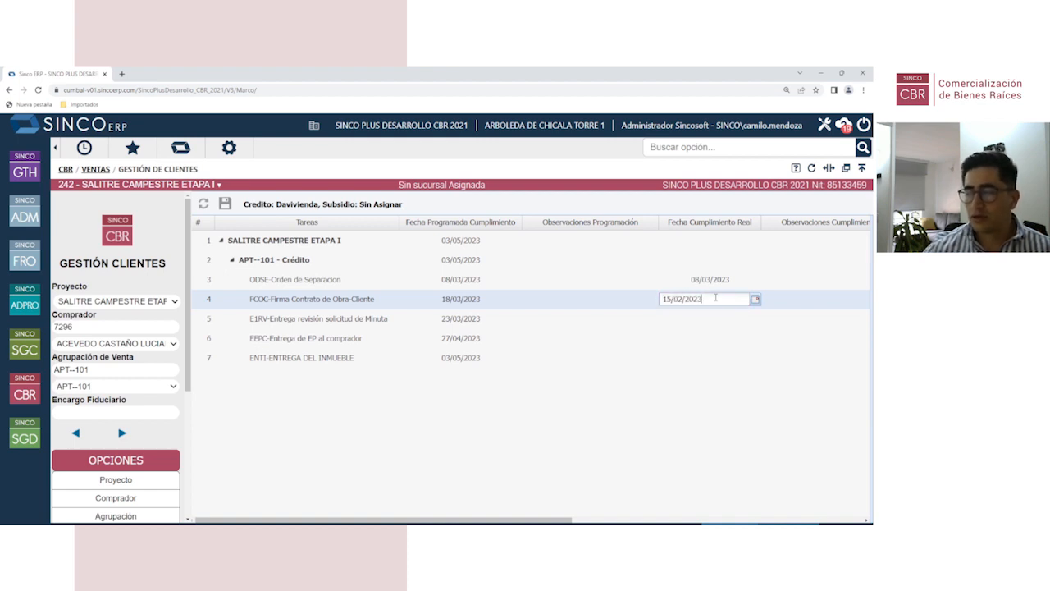
left_click(603, 436)
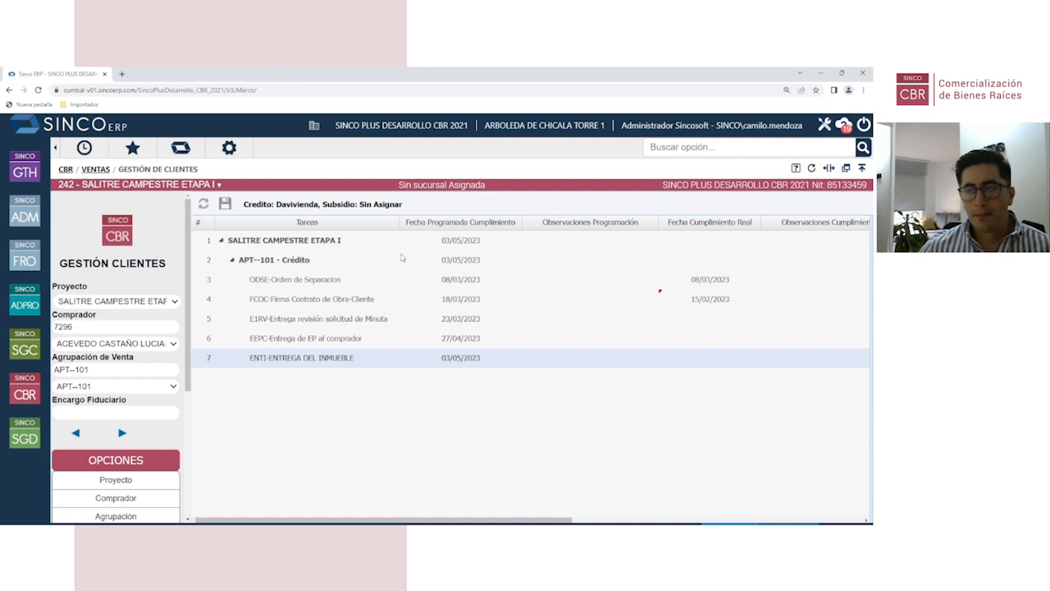
left_click(225, 204)
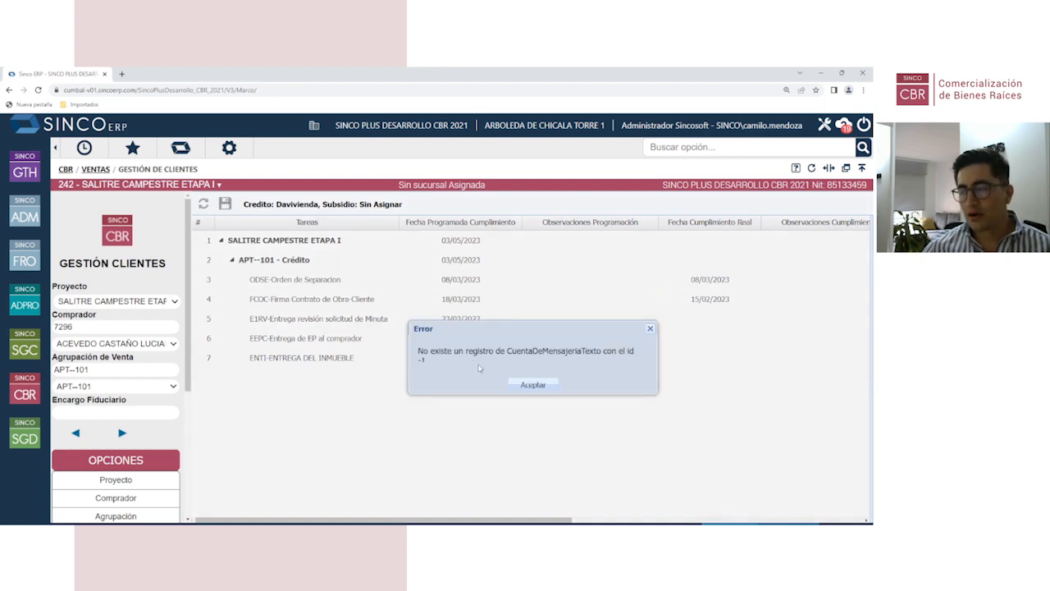
Step: Dismiss the CuentaDeMensajeriaTexto error dialog with Aceptar
left_click(531, 384)
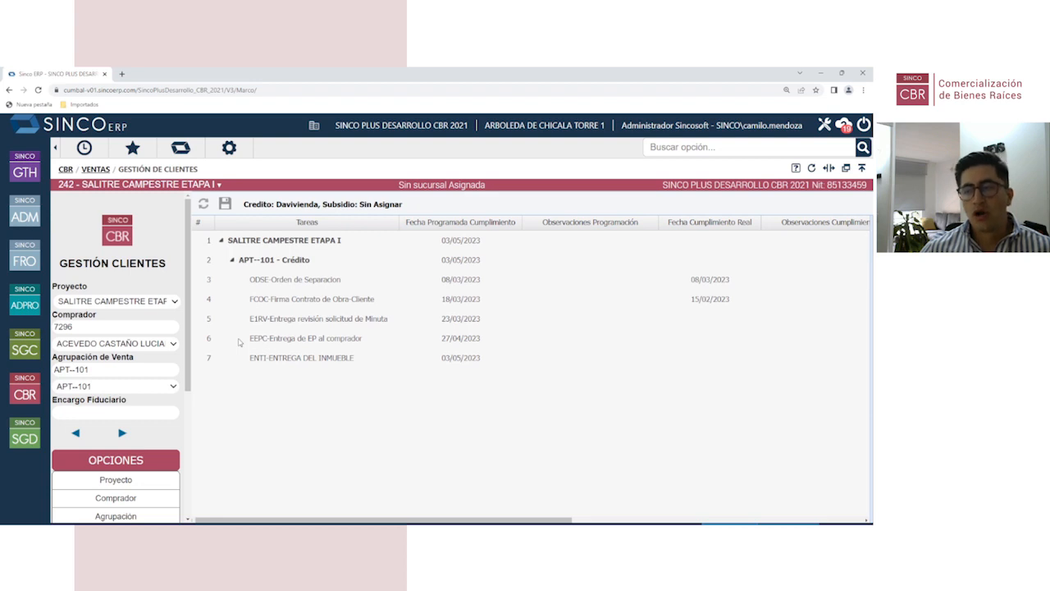
Step: View the Trámites INFORMES reports list, then return to the CBR root menu
left_click(24, 390)
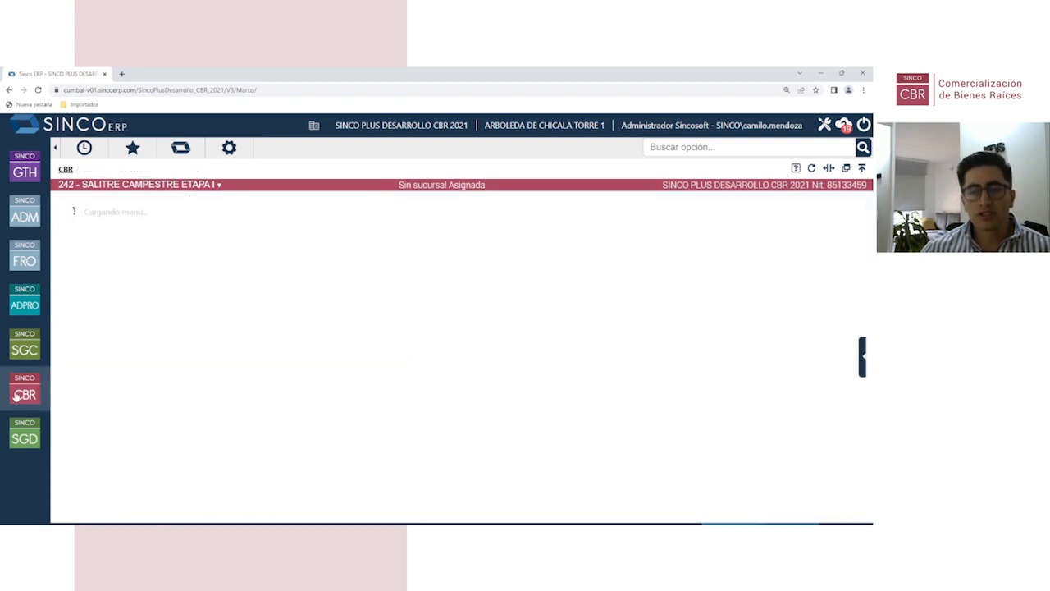
left_click(113, 239)
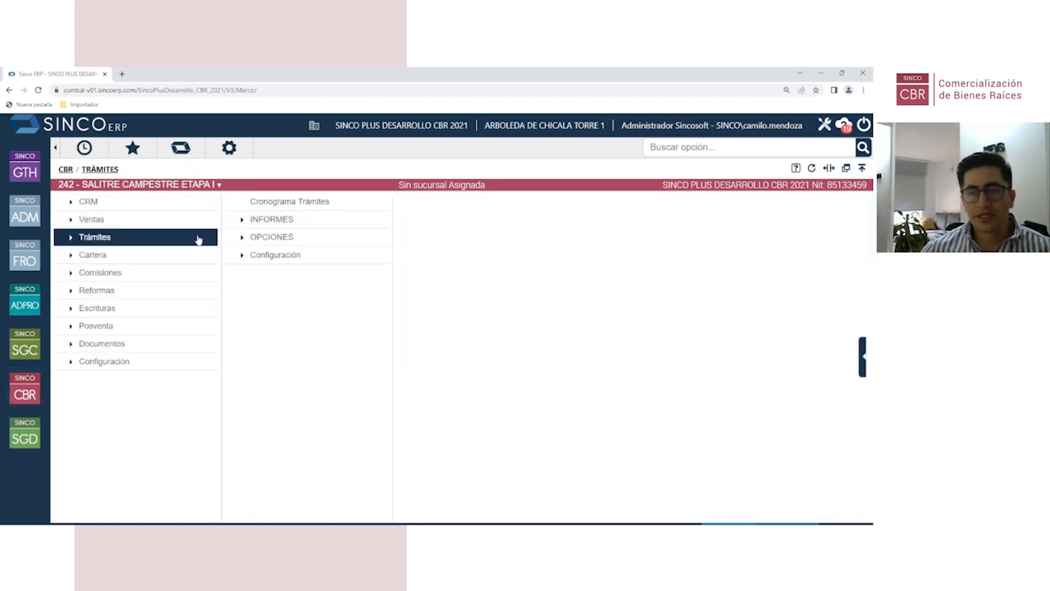
left_click(275, 221)
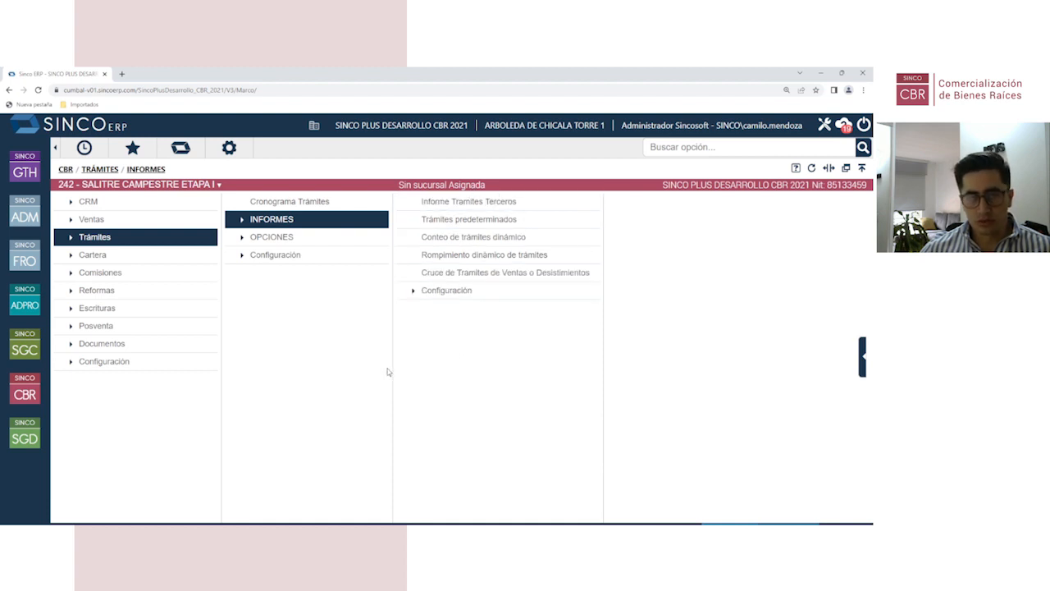
left_click(25, 394)
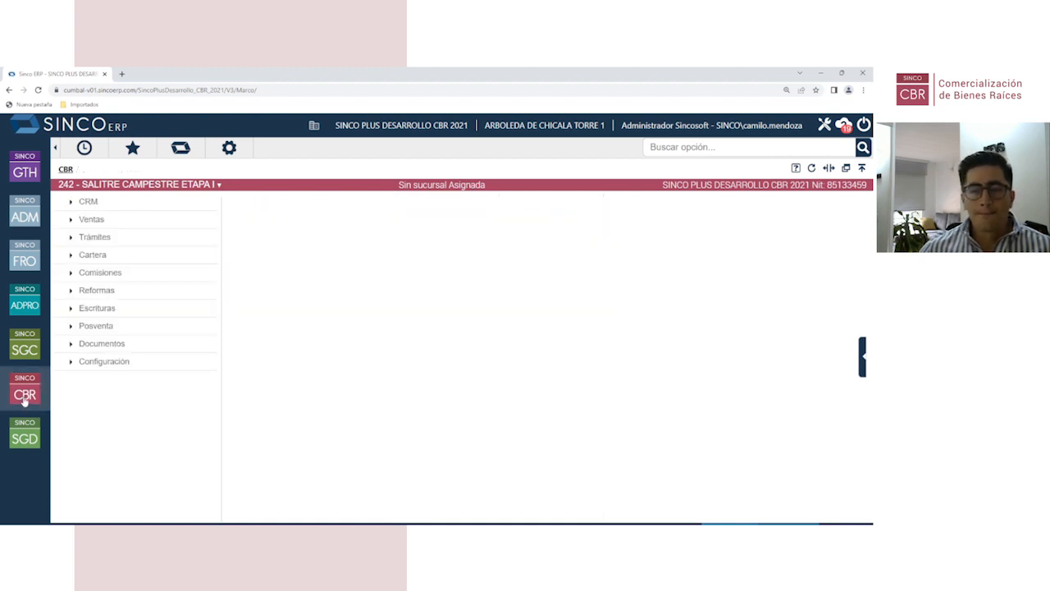
Step: Browse Cartera's menus and open UTILIDADES > INTERFAZ > Importación interfaz cartera
left_click(102, 261)
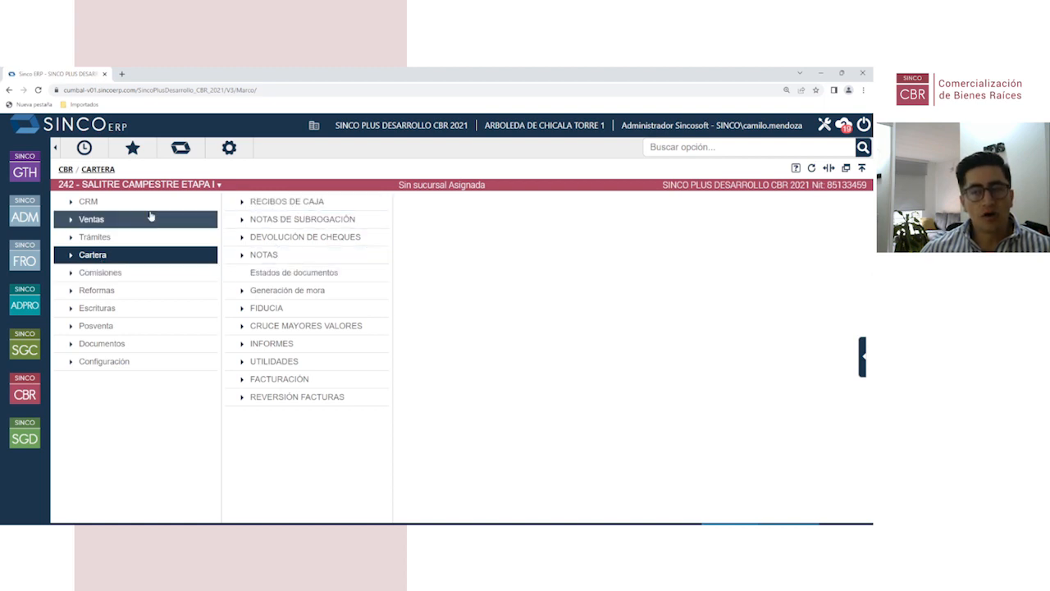
left_click(341, 204)
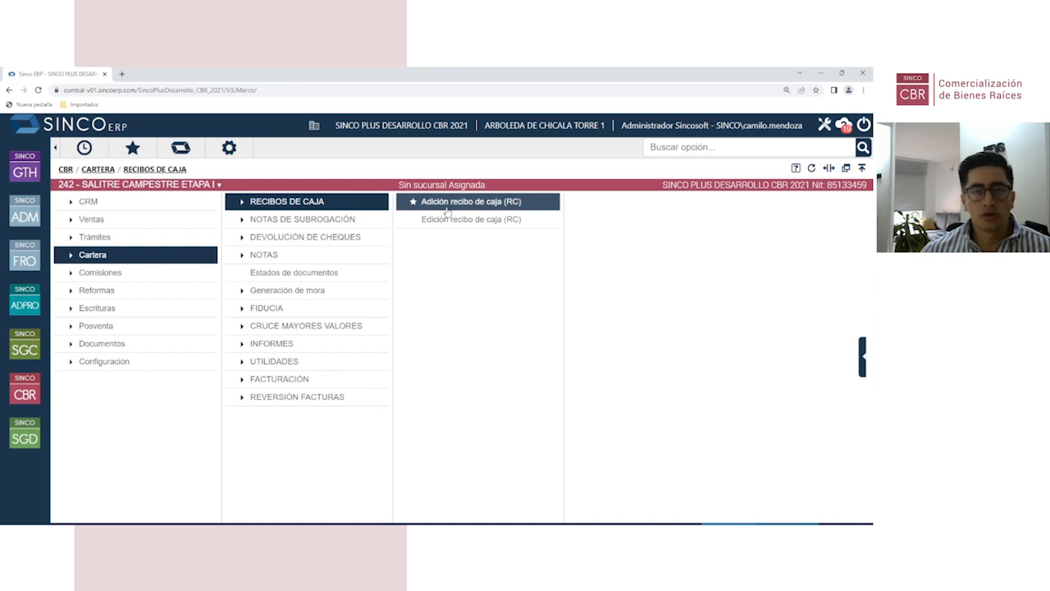
left_click(335, 261)
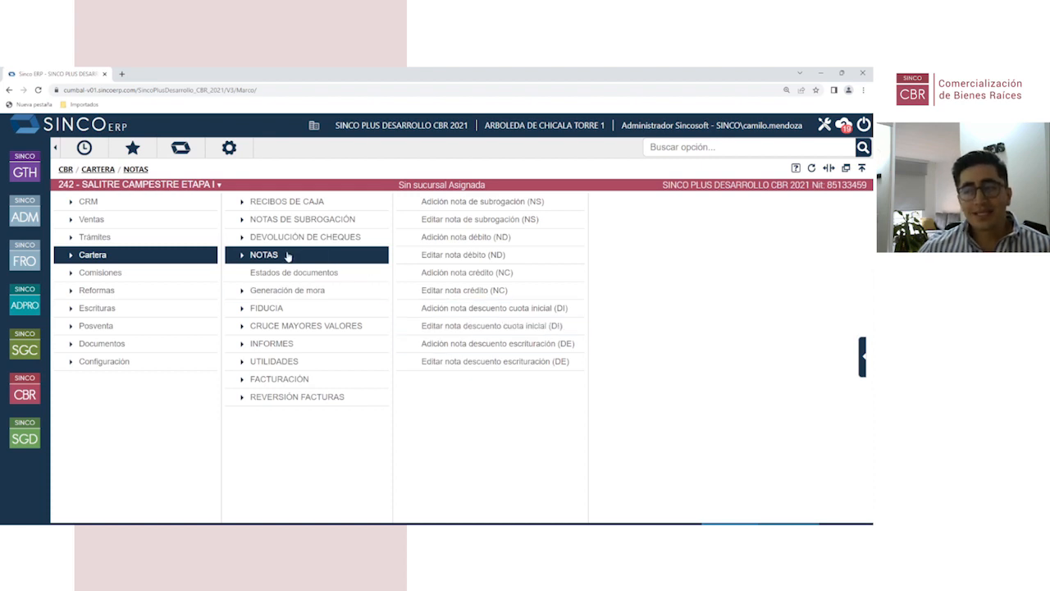
left_click(297, 361)
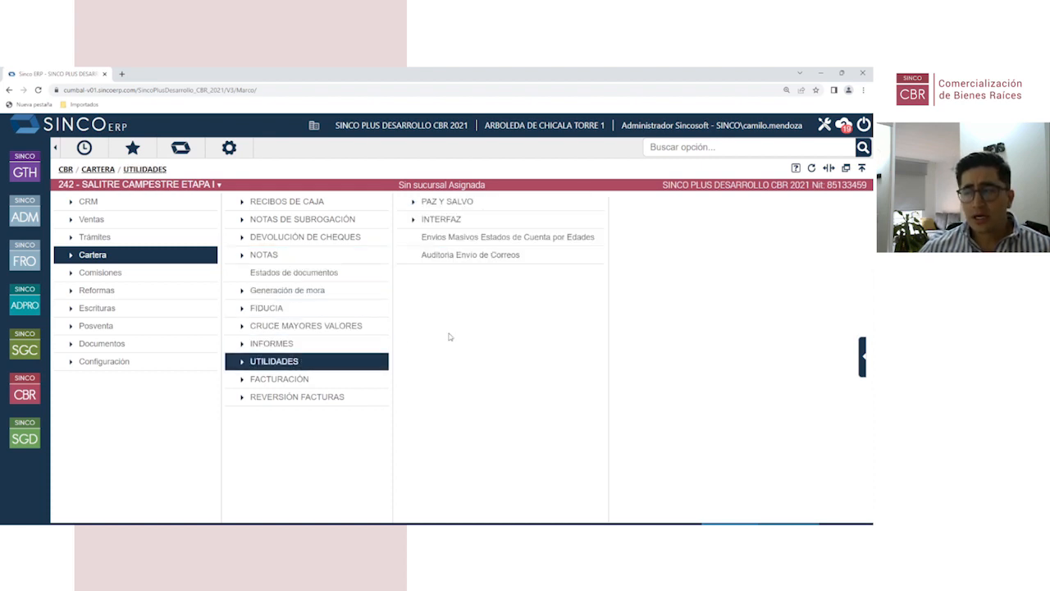
left_click(462, 220)
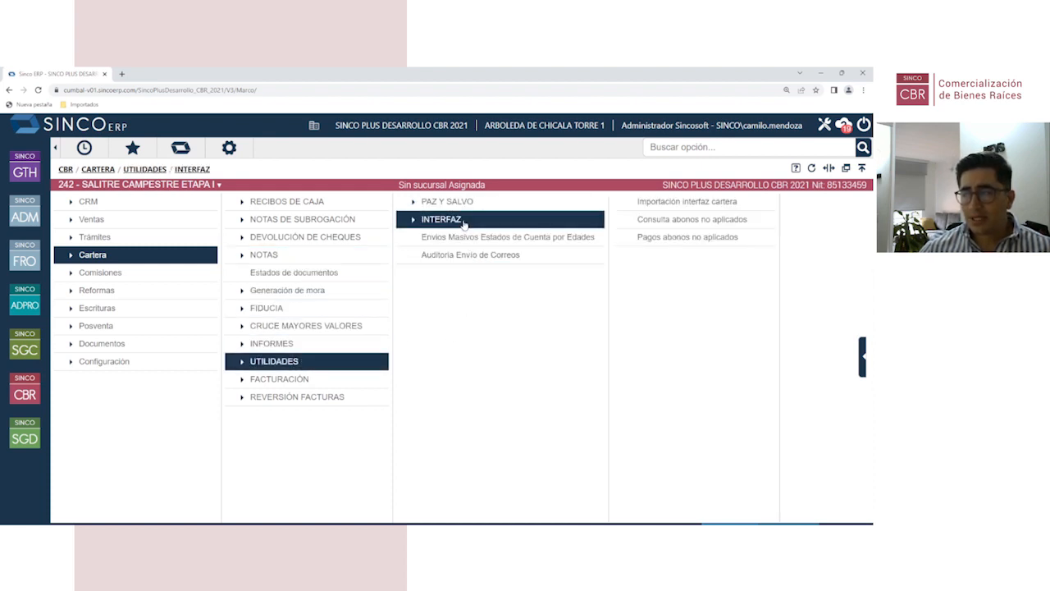
left_click(692, 204)
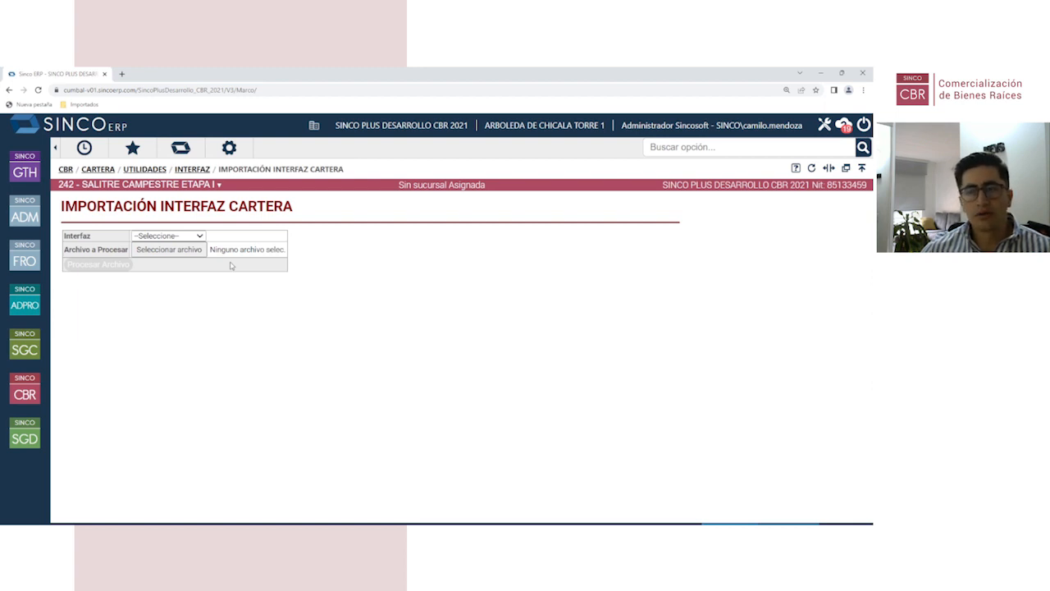
Step: Leave the portfolio import page without choosing an interface type and return to the Cartera Interfaz menu
left_click(201, 236)
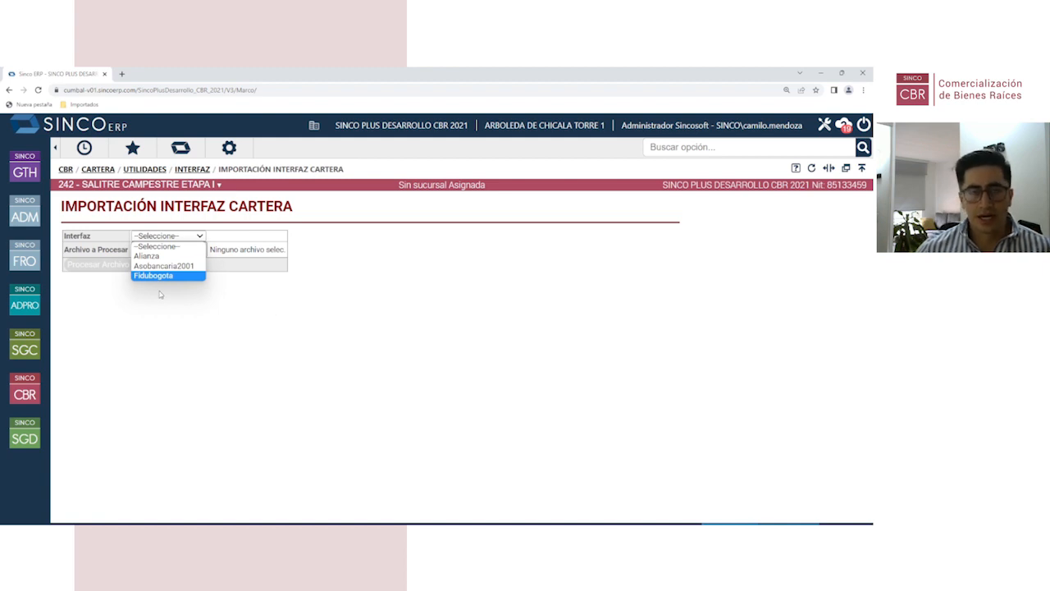
left_click(169, 354)
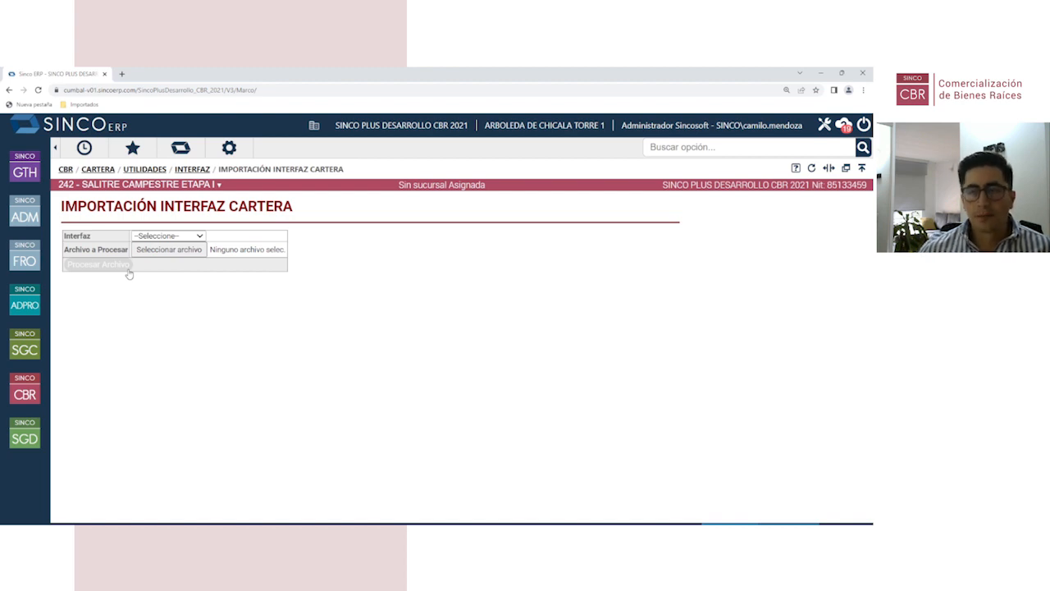
left_click(190, 170)
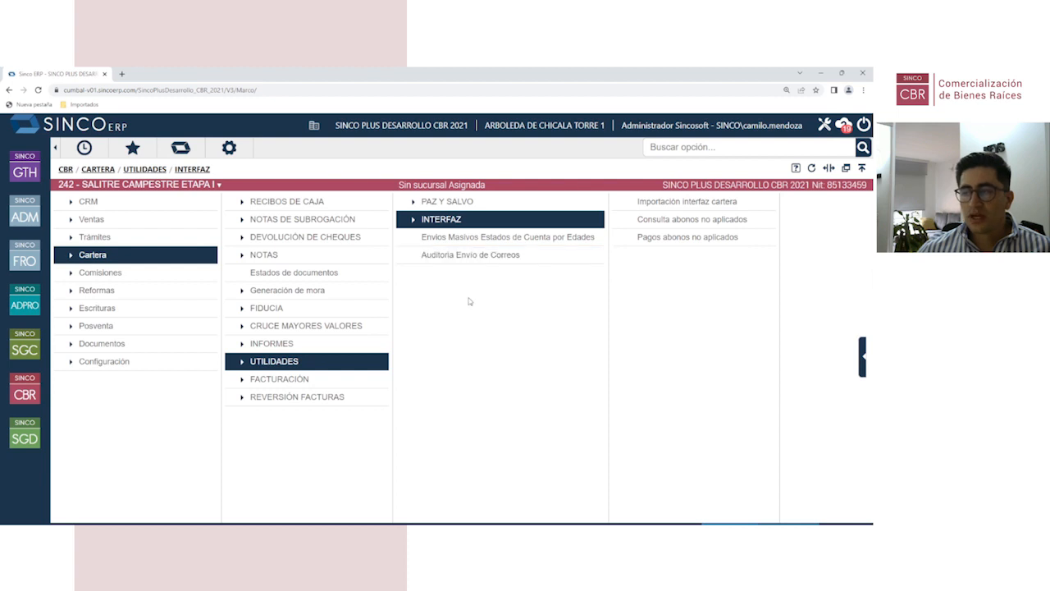
Step: Start a new Adición recibo de caja (RC) with consignment date 01/03/2023
left_click(275, 202)
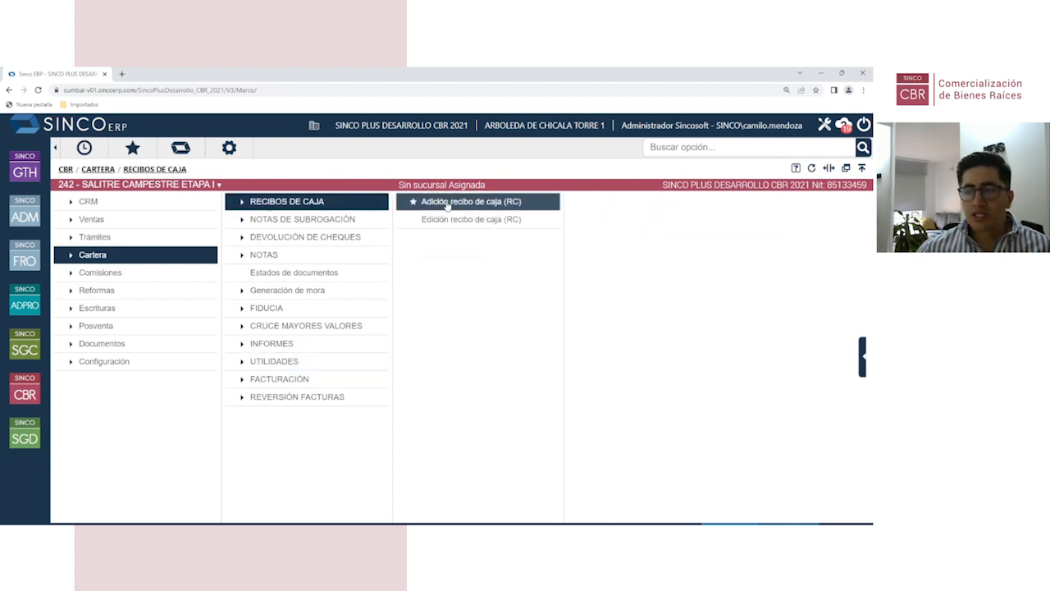
left_click(447, 203)
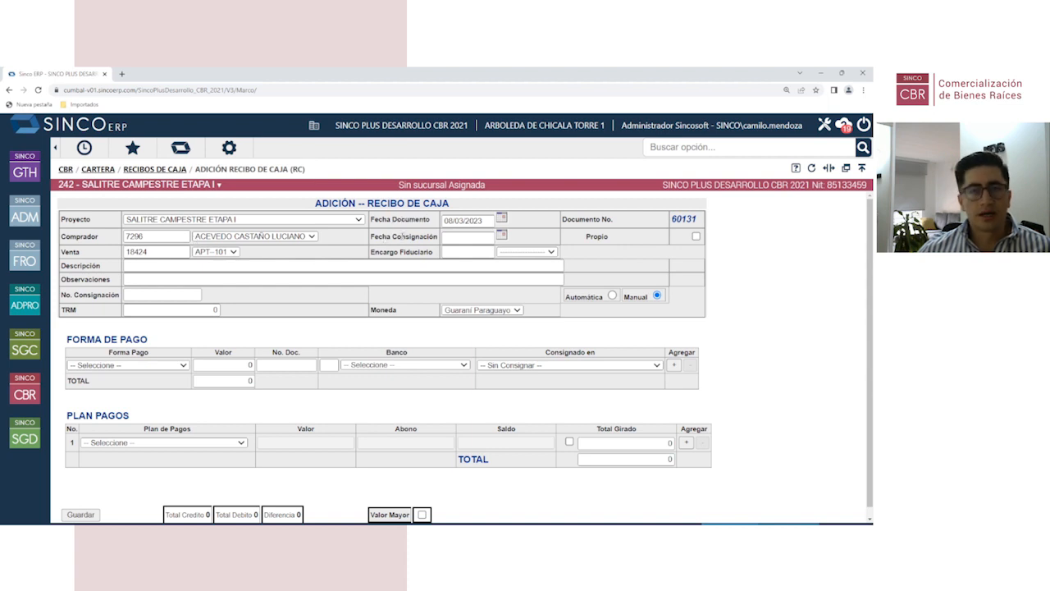
left_click(503, 236)
left_click(351, 277)
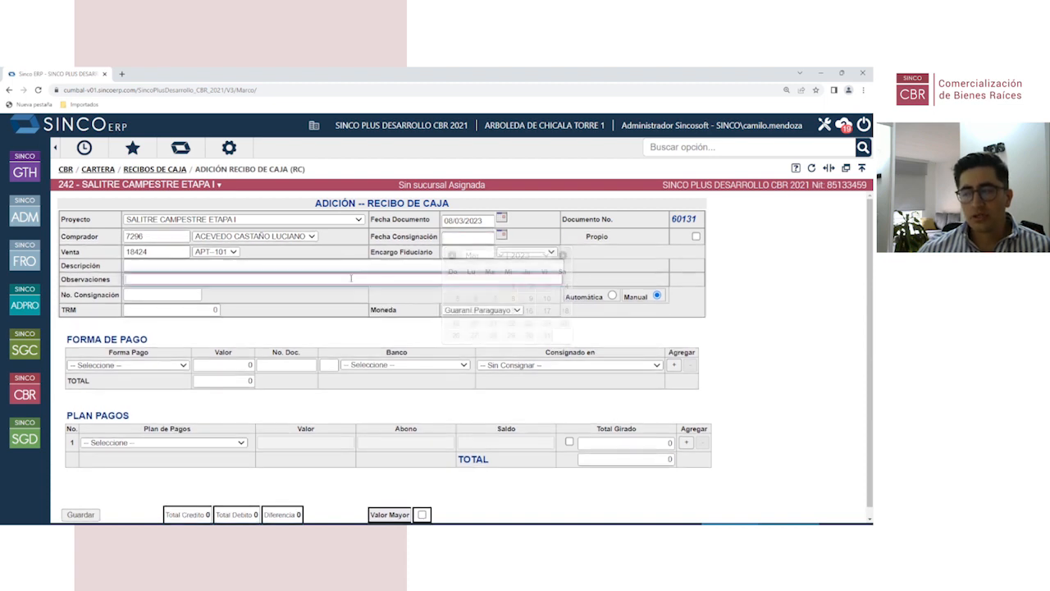
scroll(135, 349, "down", 1)
left_click(131, 356)
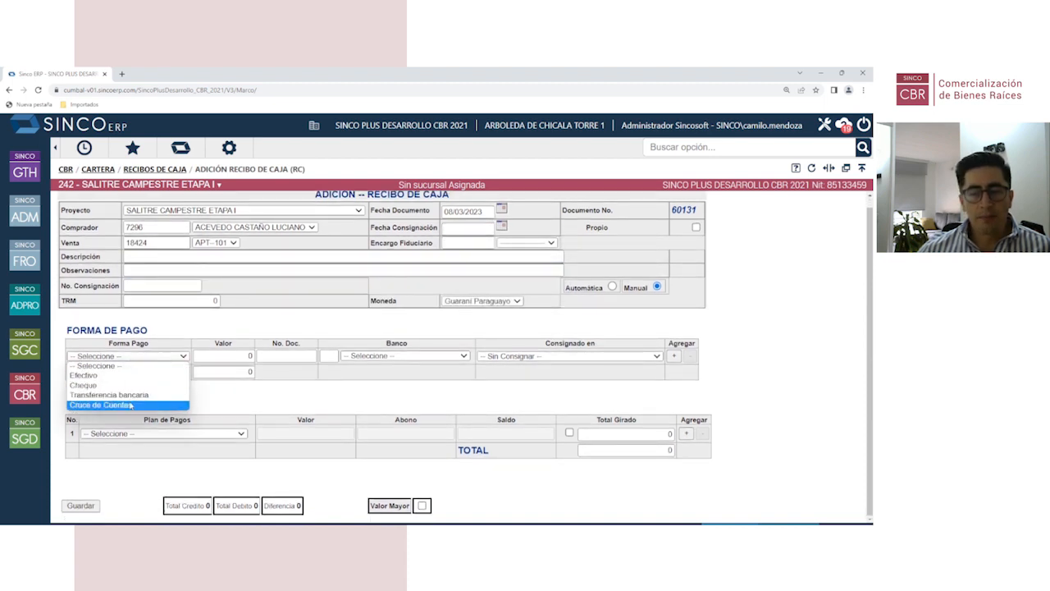
left_click(226, 357)
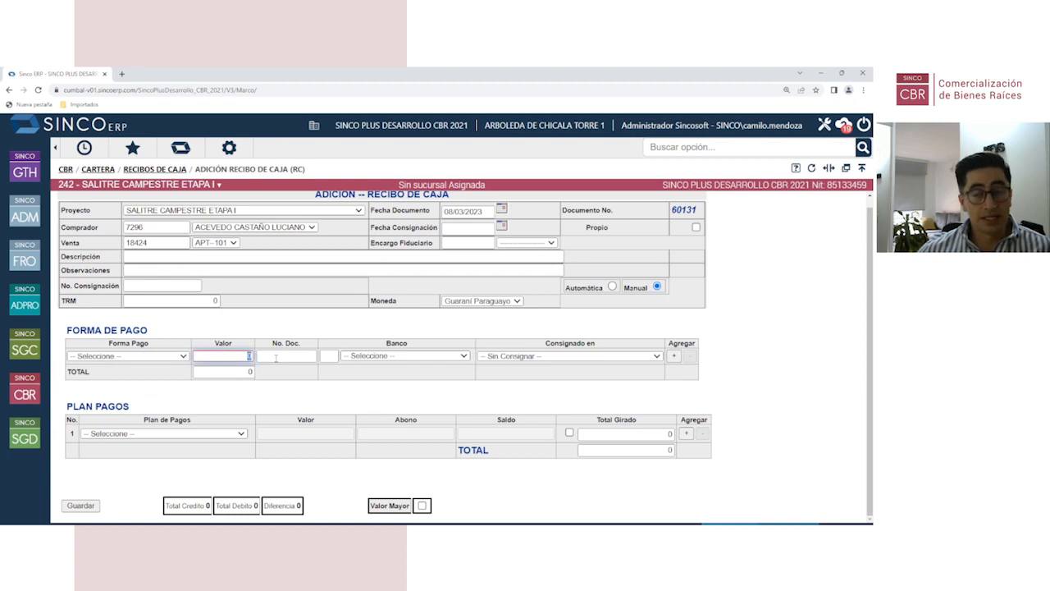
left_click(181, 358)
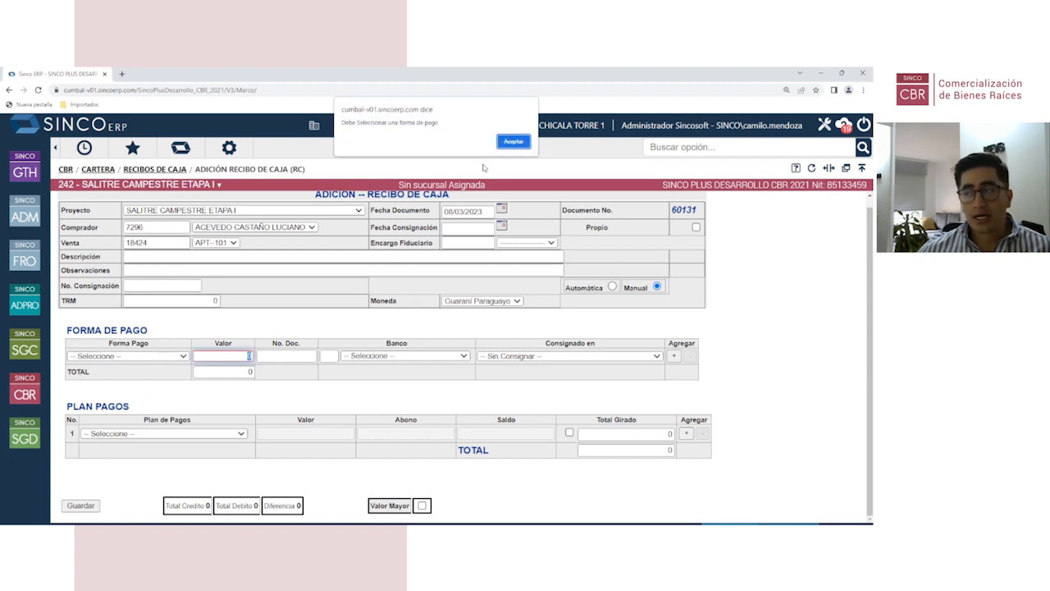
left_click(513, 141)
left_click(499, 228)
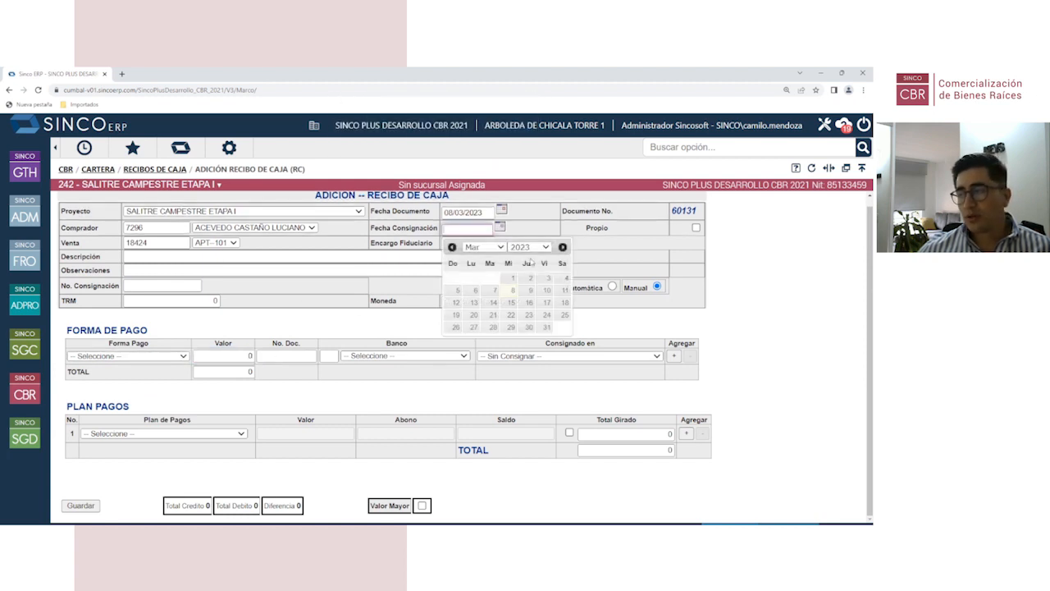
left_click(513, 278)
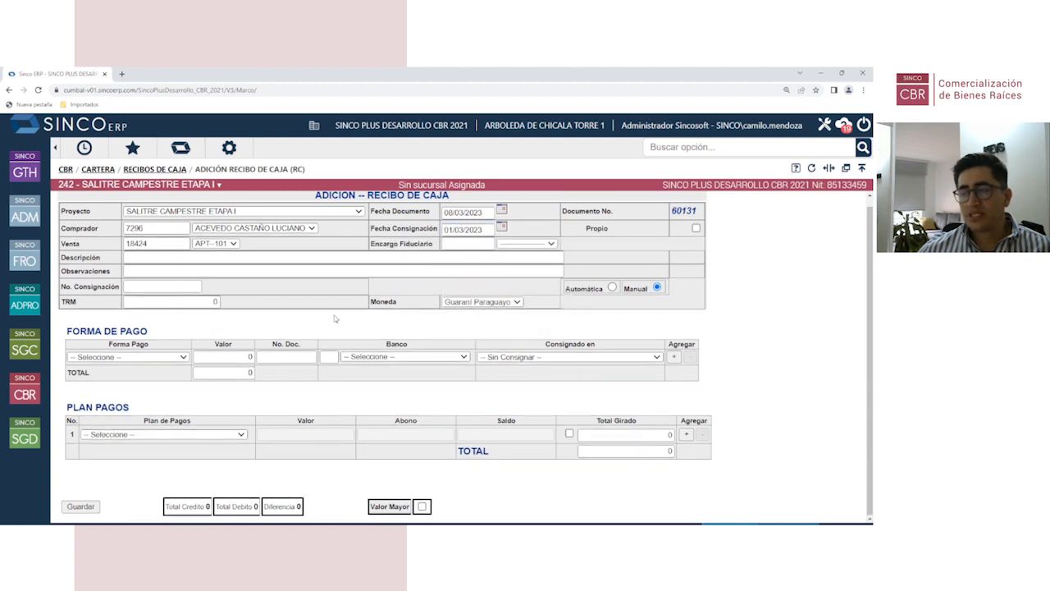
Step: Add an Efectivo payment of 10,000,000 with Consignado en set to Sin Consignar
left_click(138, 359)
left_click(90, 375)
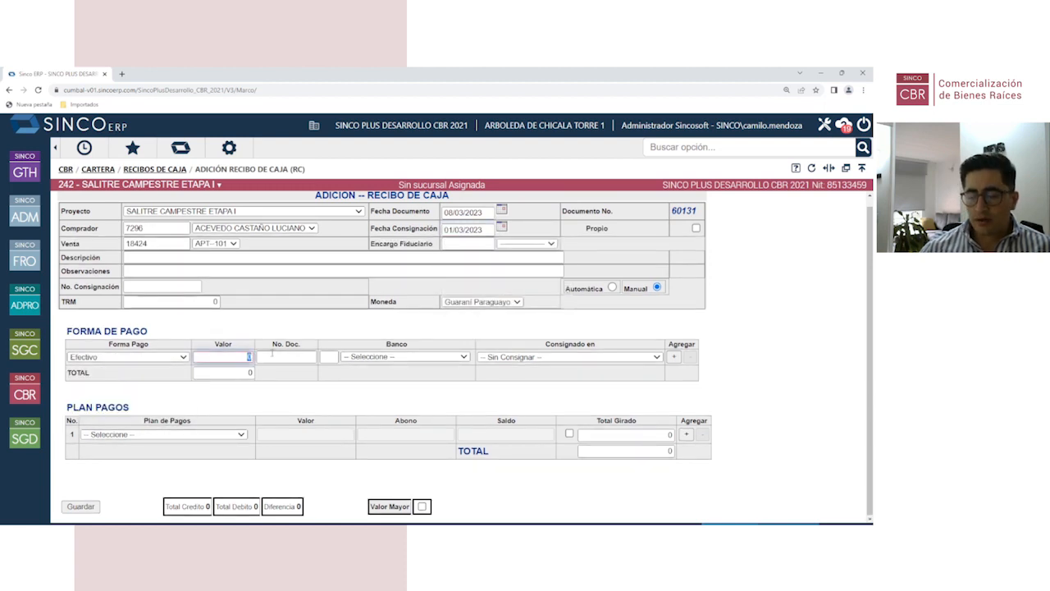
type("10000000")
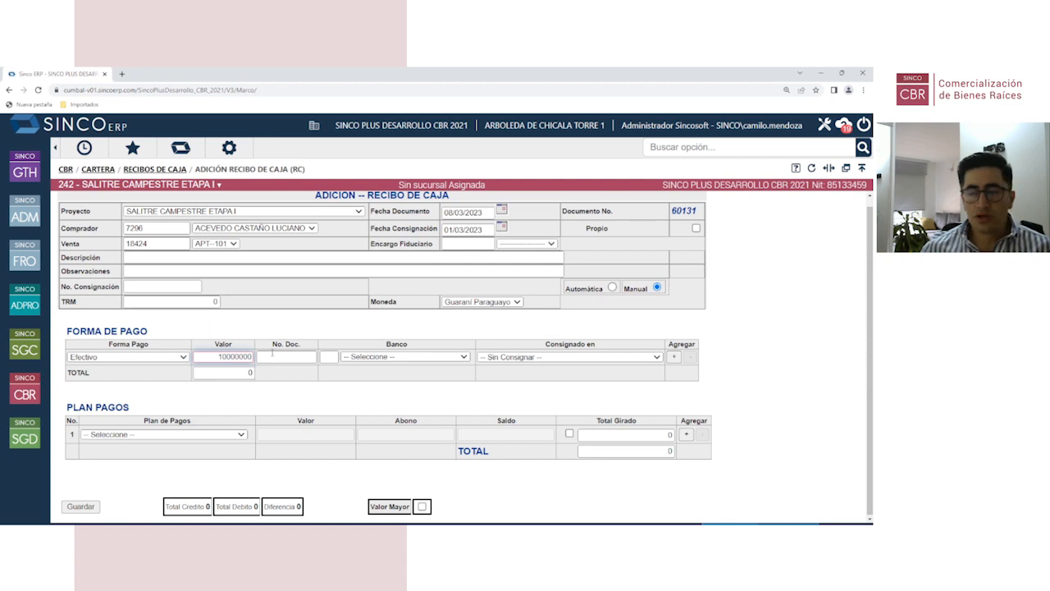
left_click(260, 327)
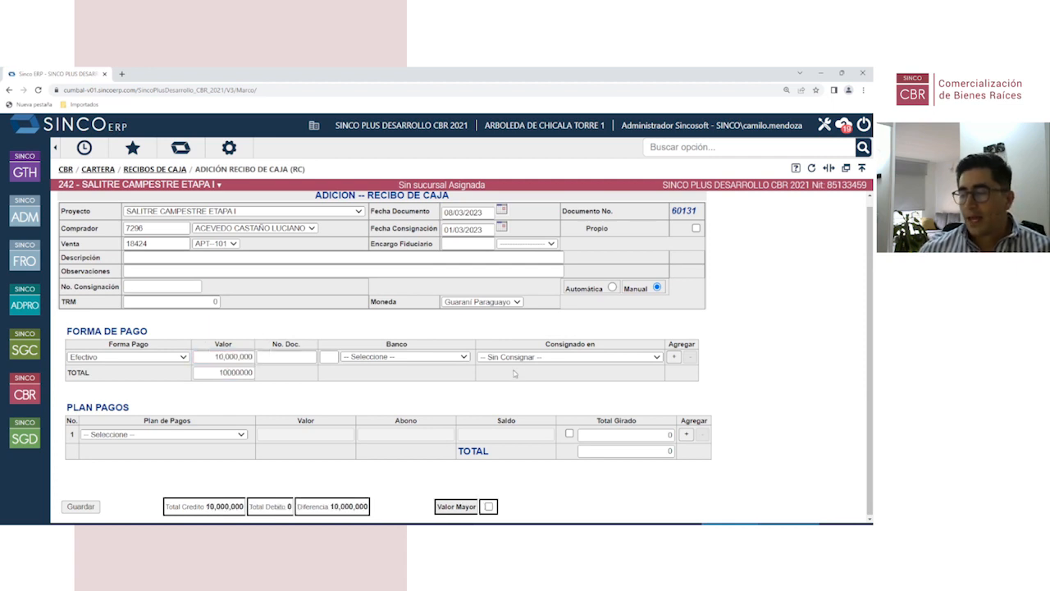
left_click(547, 360)
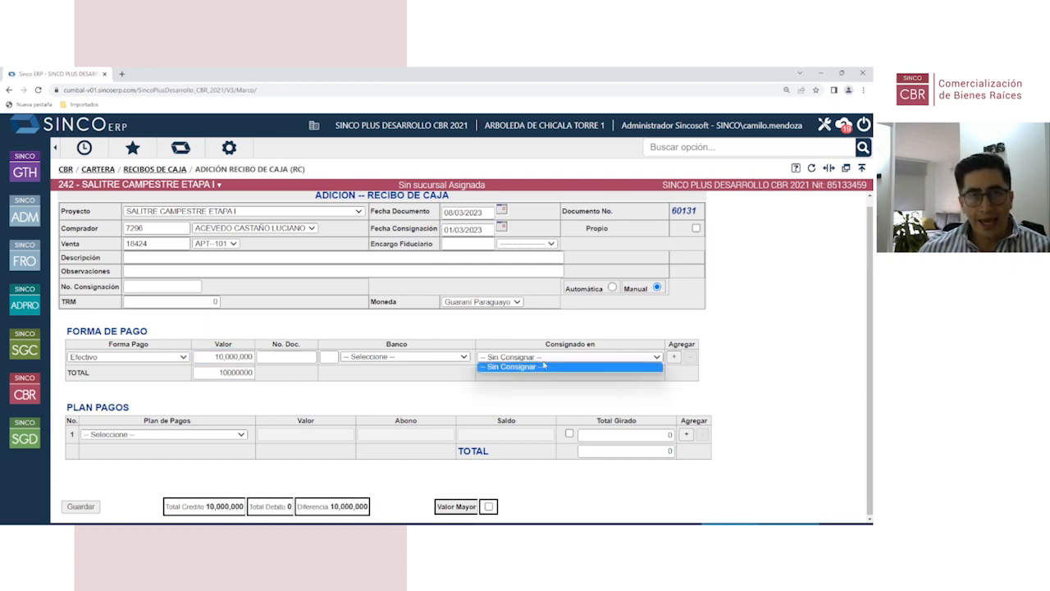
left_click(542, 367)
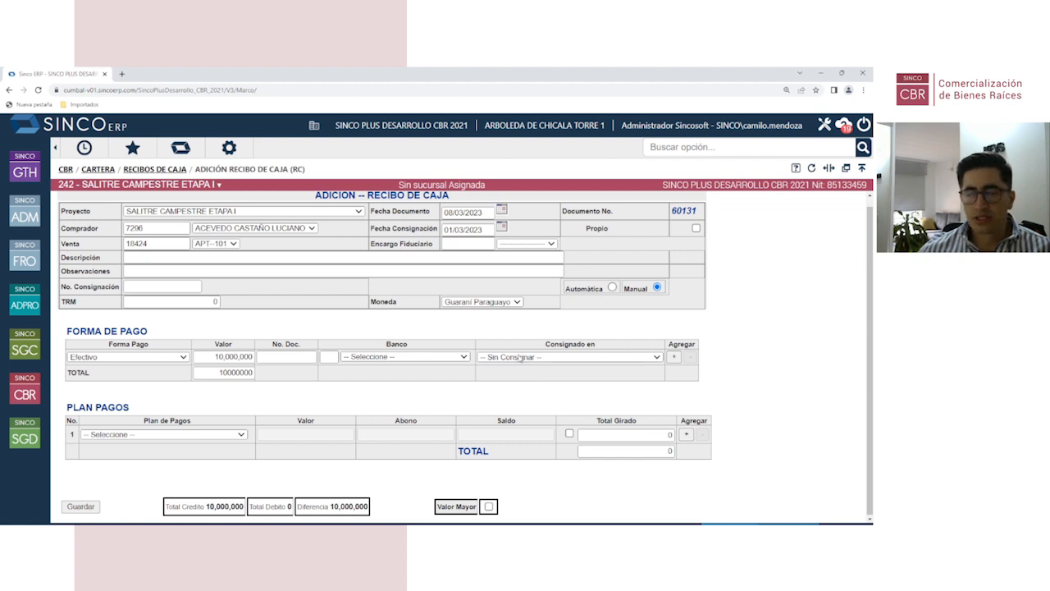
left_click(520, 358)
left_click(246, 402)
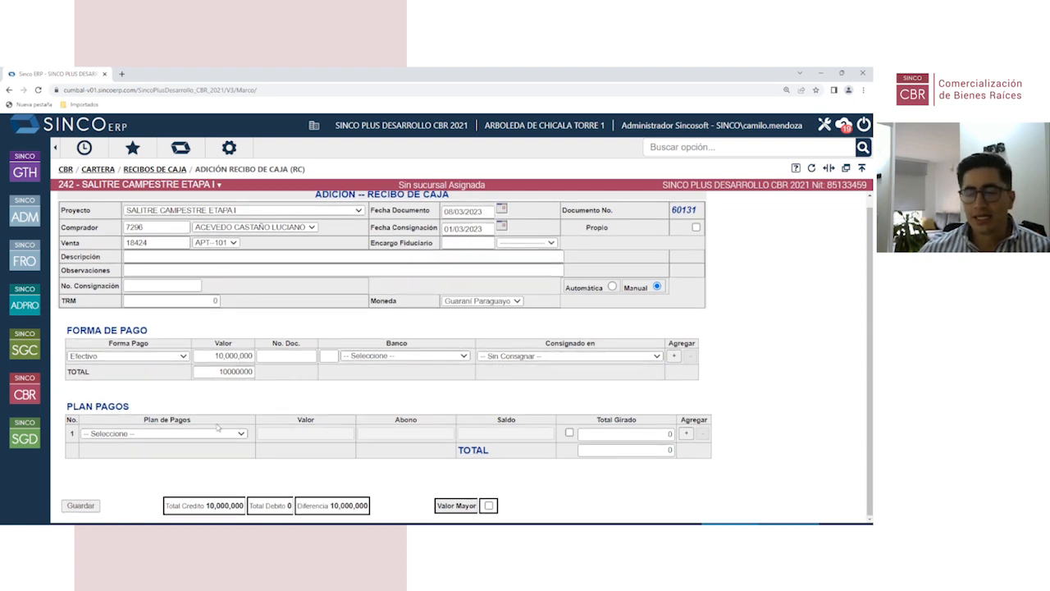
Step: Apply the receipt's Plan Pagos row to SEPARACIÓN - 1, dated 08/03/2023, for 10,000,000
left_click(154, 434)
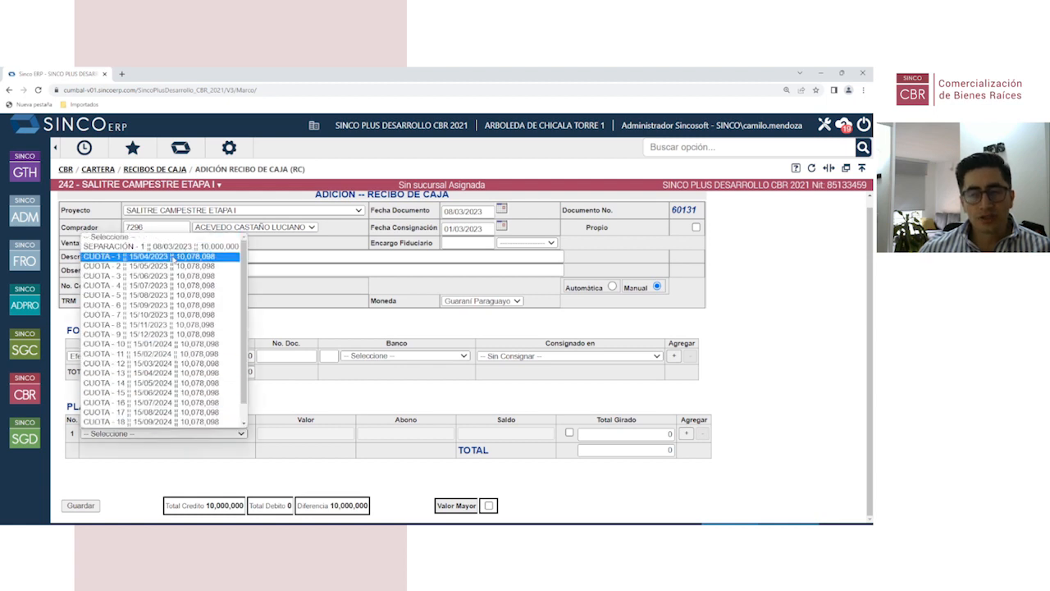
scroll(161, 404, "down", 1)
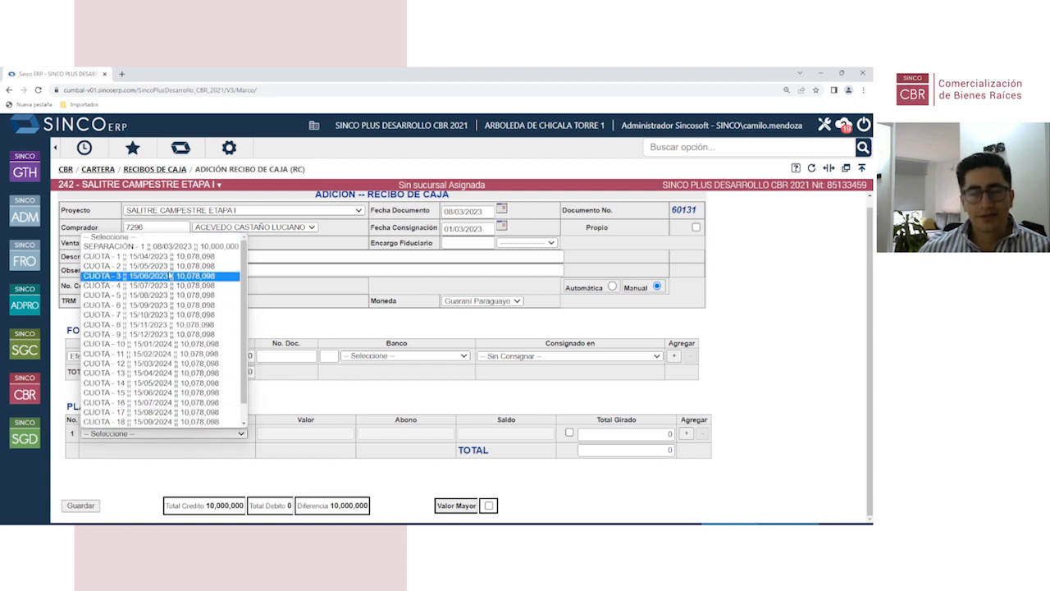
scroll(169, 391, "up", 1)
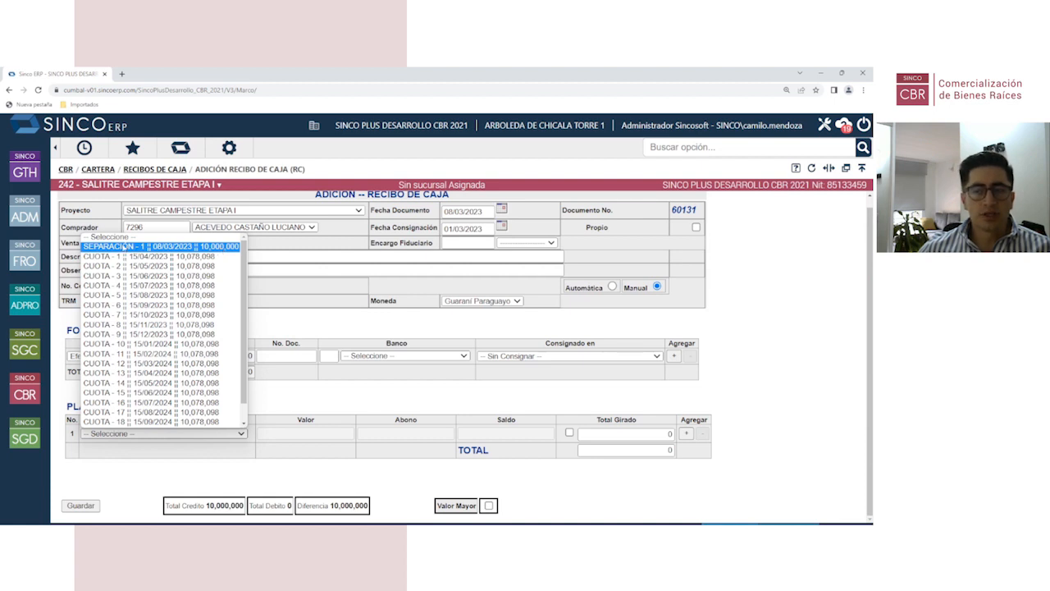
scroll(123, 257, "down", 1)
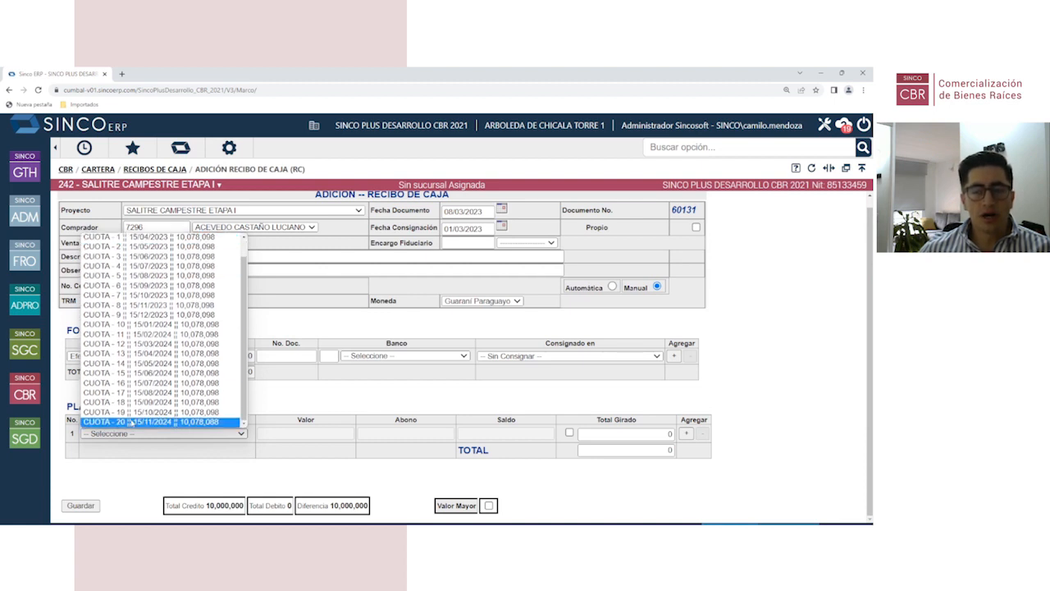
scroll(148, 382, "up", 1)
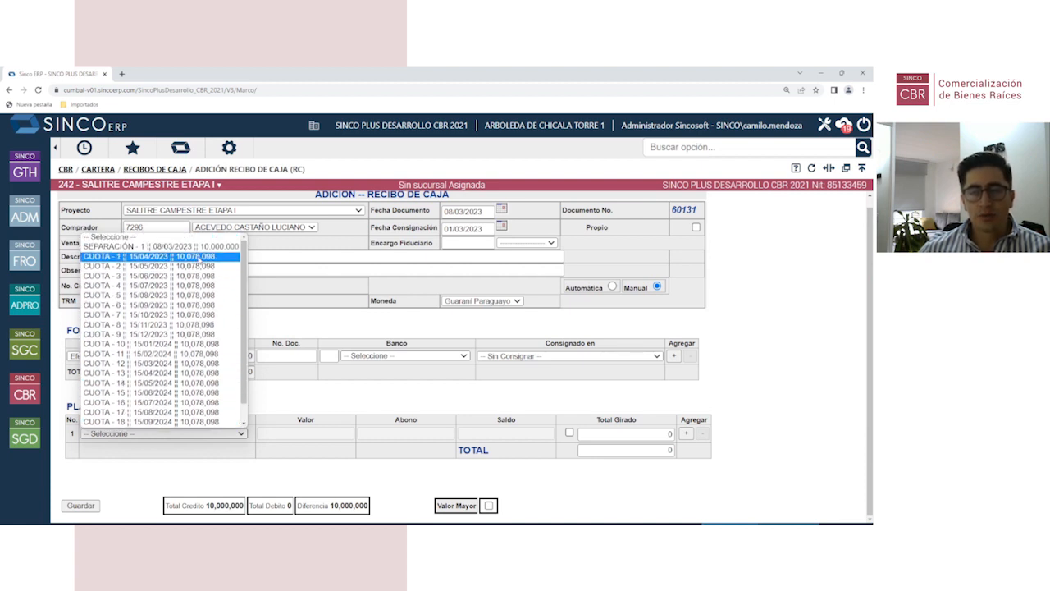
left_click(227, 433)
left_click(226, 433)
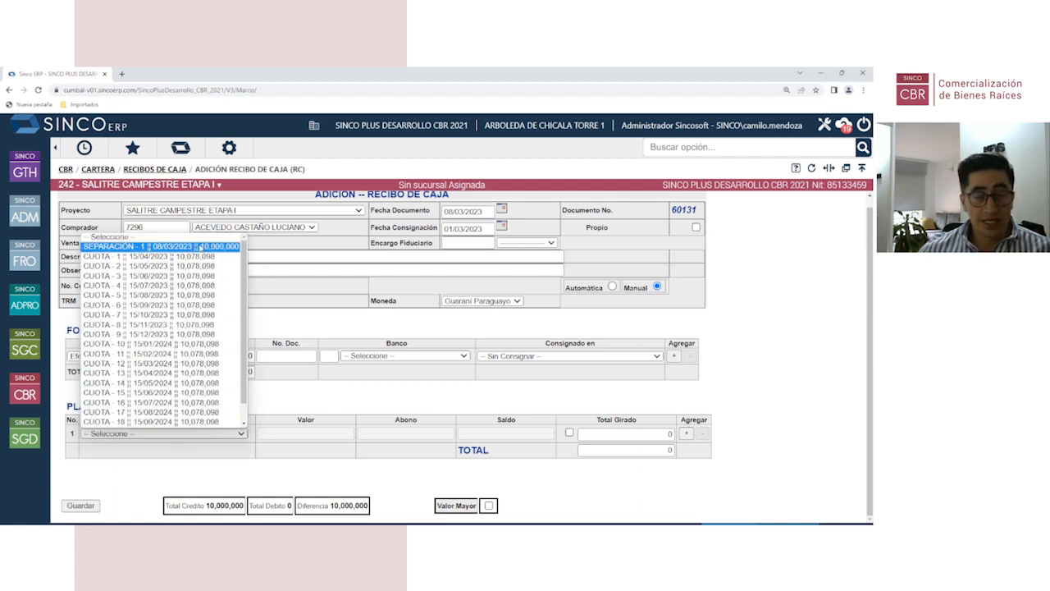
left_click(166, 247)
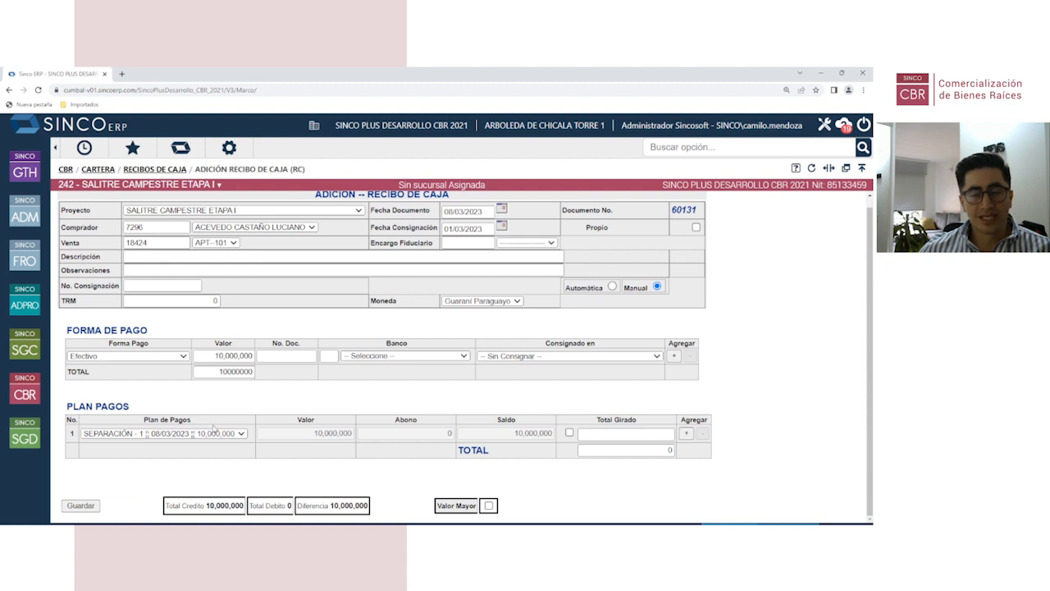
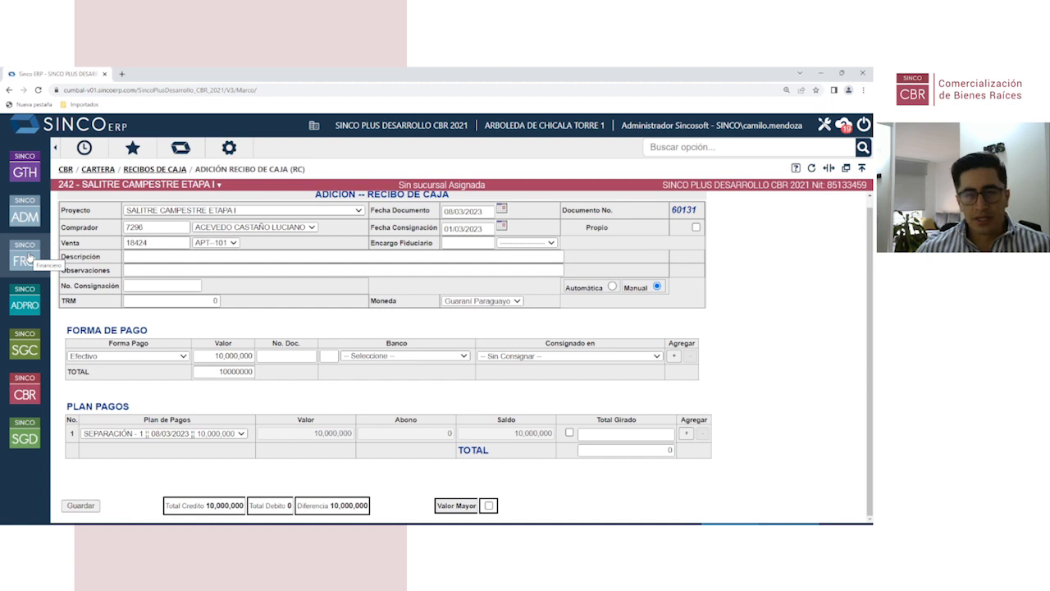
Step: Open Ventas > Gestión de Clientes to view the general account statement for unit APT--101
left_click(26, 396)
left_click(130, 220)
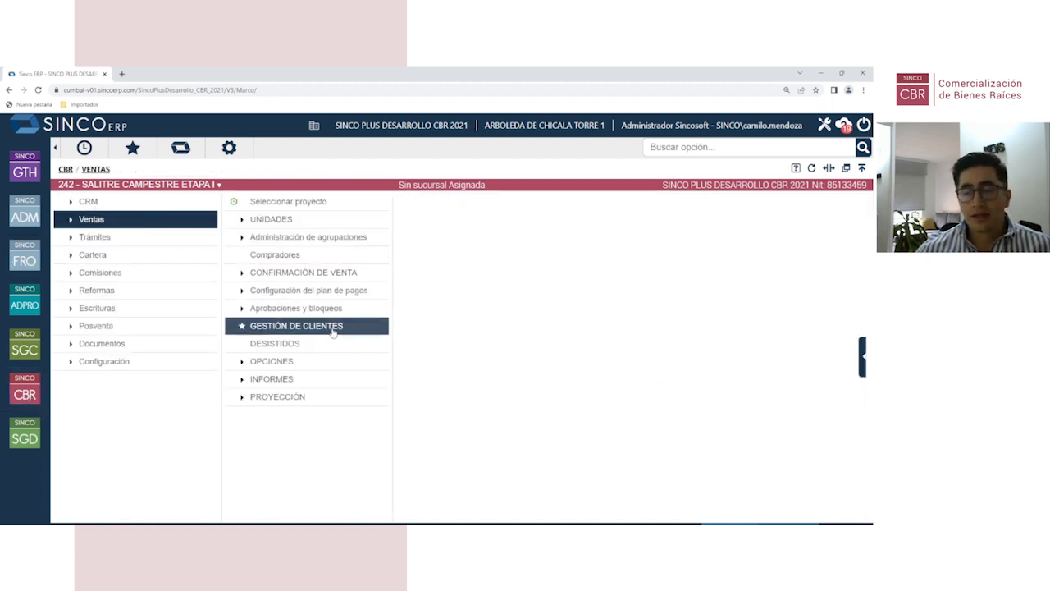
left_click(333, 332)
scroll(160, 426, "down", 4)
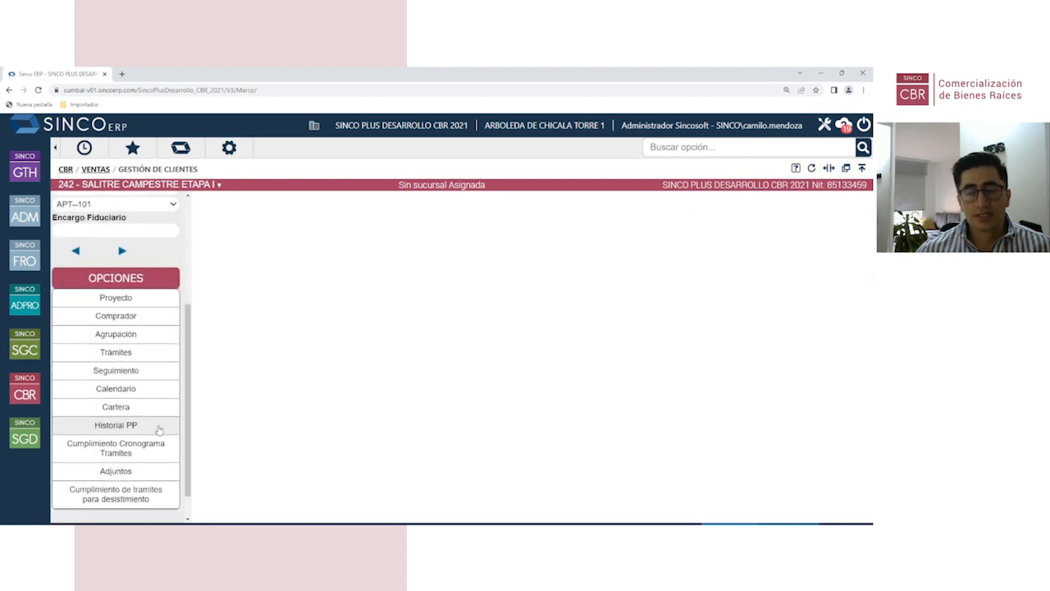
scroll(139, 406, "up", 3)
scroll(422, 409, "down", 3)
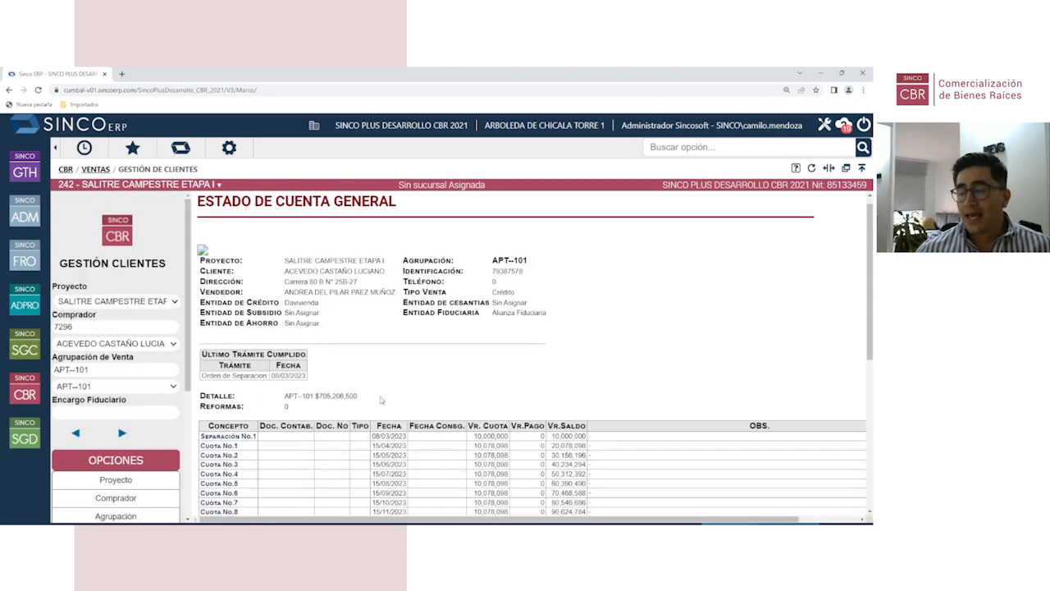
Step: Expand the balances summary and point out the Recaudado row, showing nothing collected of 705,206,500
left_click(247, 438)
scroll(246, 438, "down", 5)
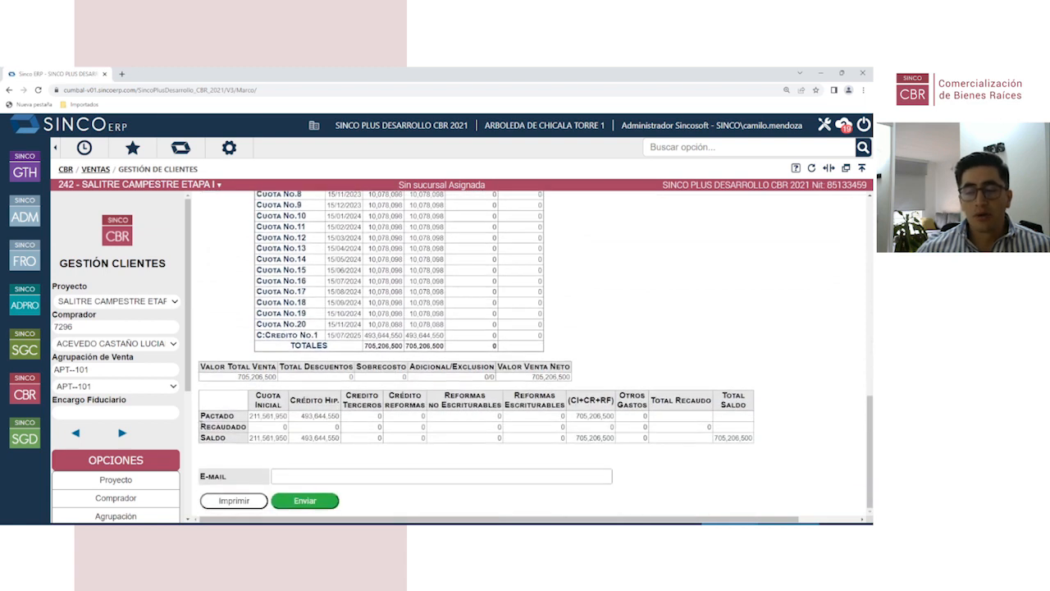
left_click_drag(200, 425, 250, 433)
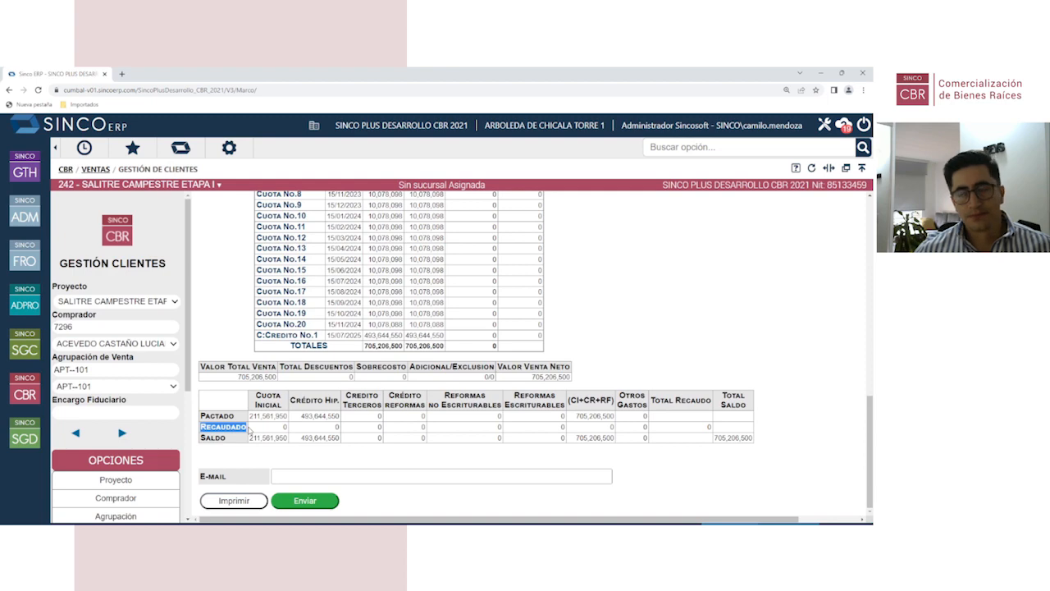
scroll(255, 410, "up", 5)
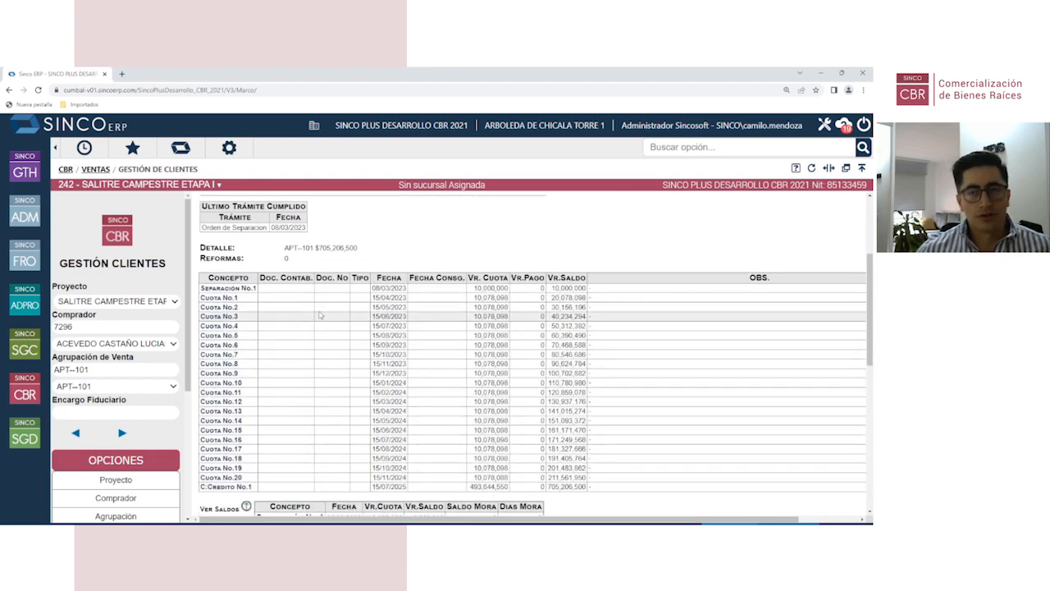
left_click(42, 402)
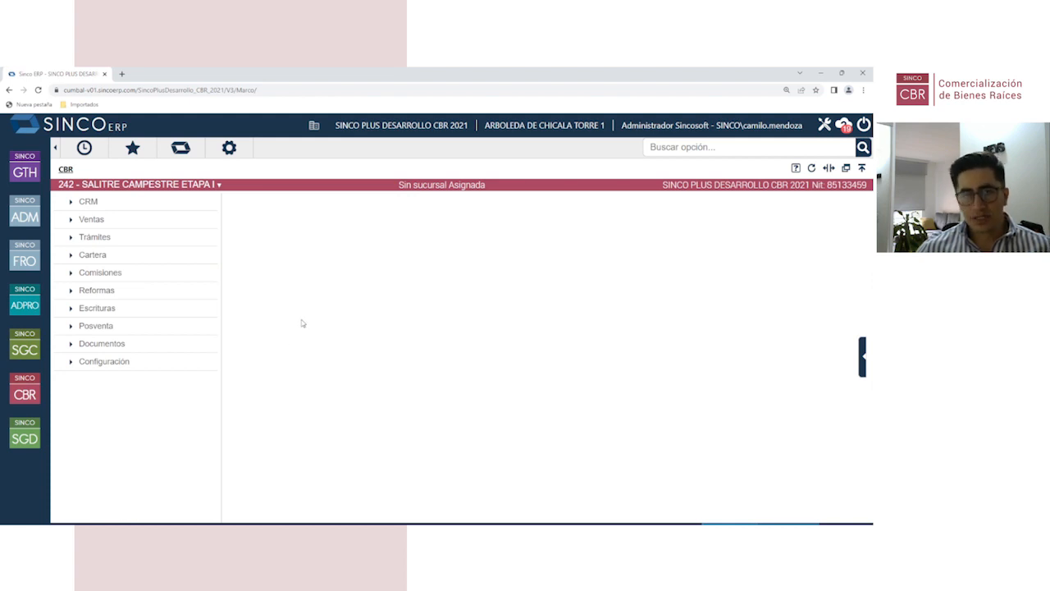
Step: Expand Cartera > Notas > Facturación to list Facturacion Inmuebles, Anular factura and the billing reports
left_click(118, 256)
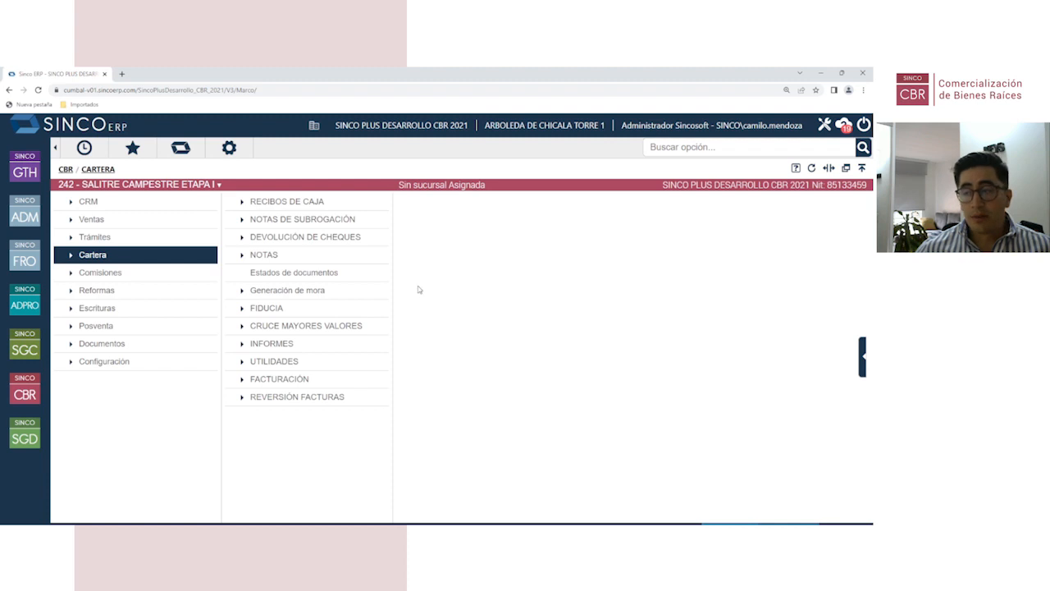
left_click(315, 261)
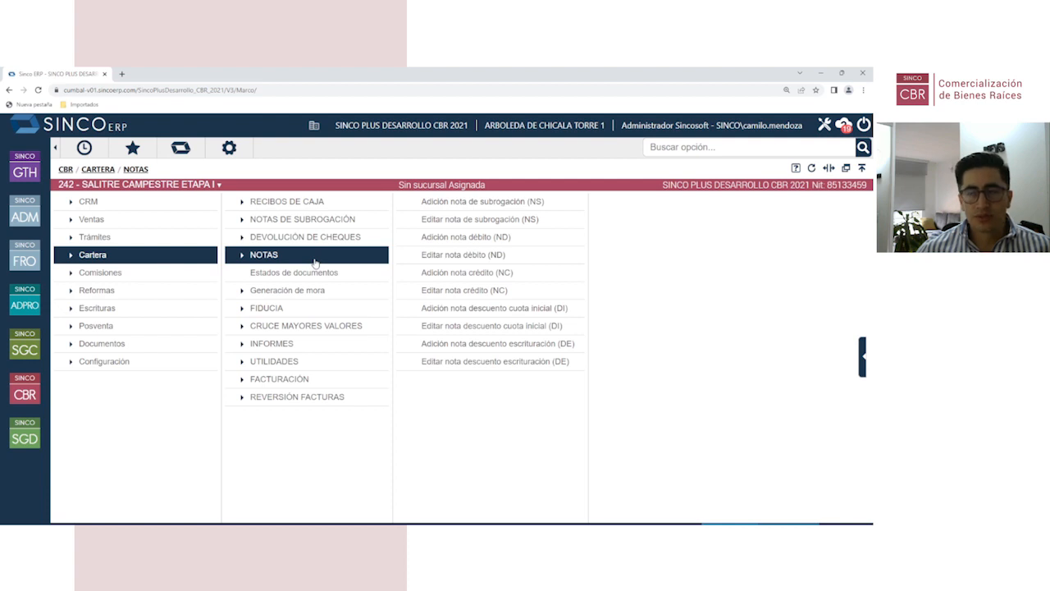
left_click(341, 383)
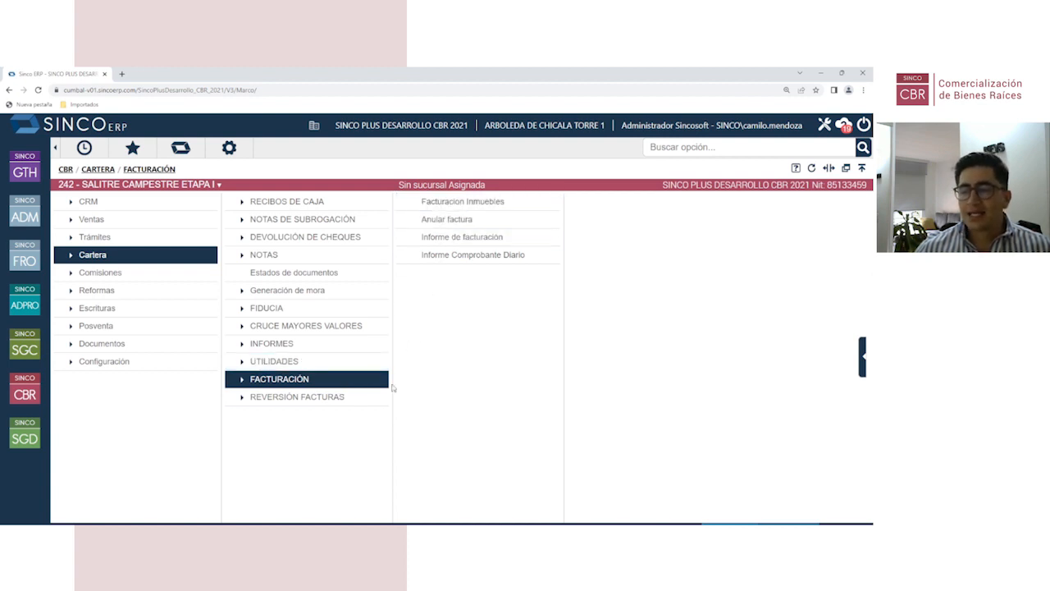
Step: Browse the Reversión Facturas and Informes options, then collapse the Cartera menu
left_click(303, 398)
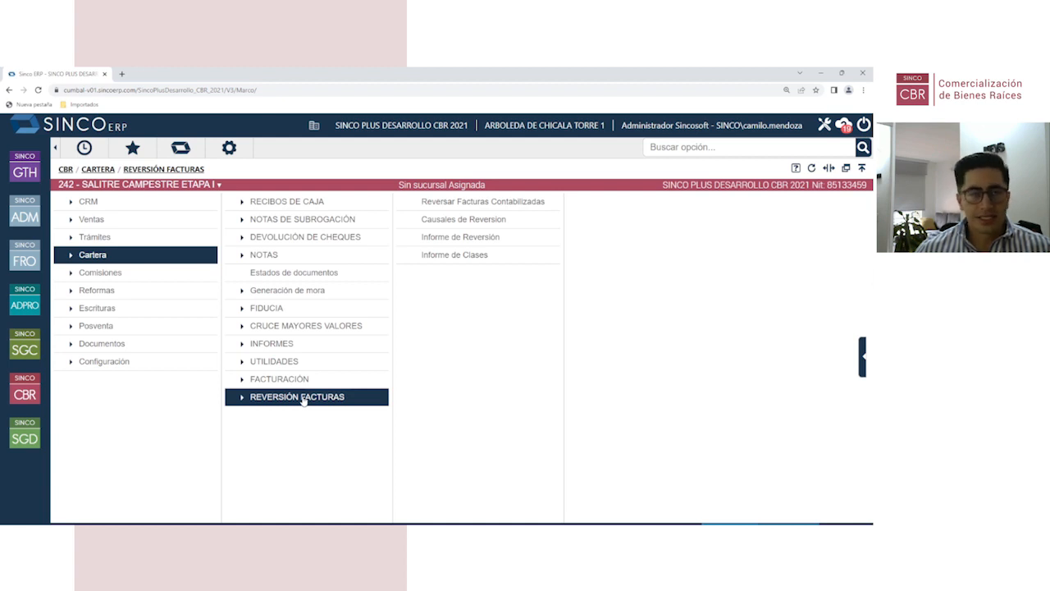
left_click(289, 346)
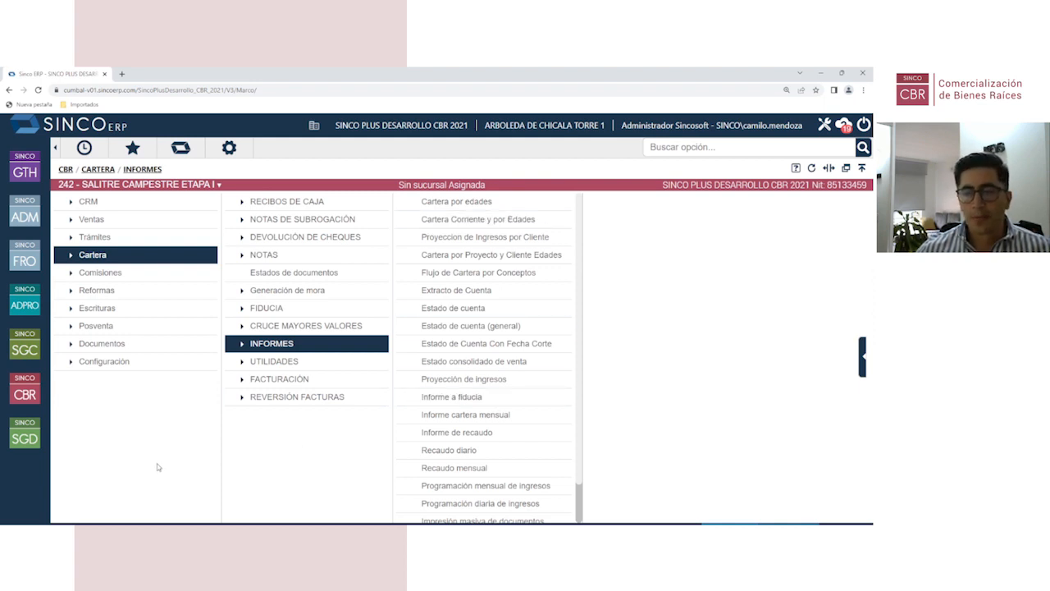
left_click(115, 275)
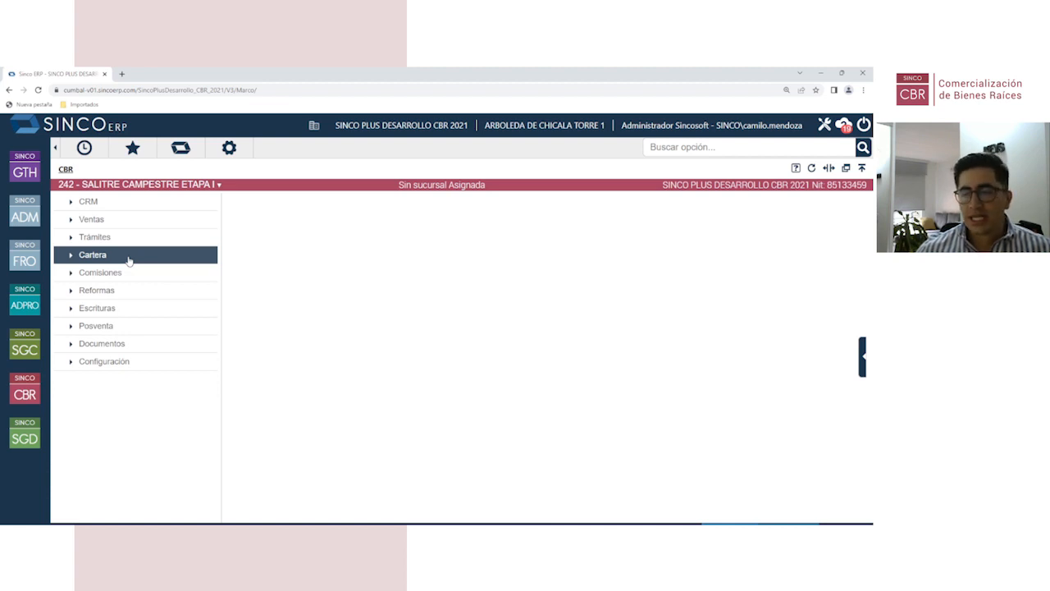
left_click(125, 343)
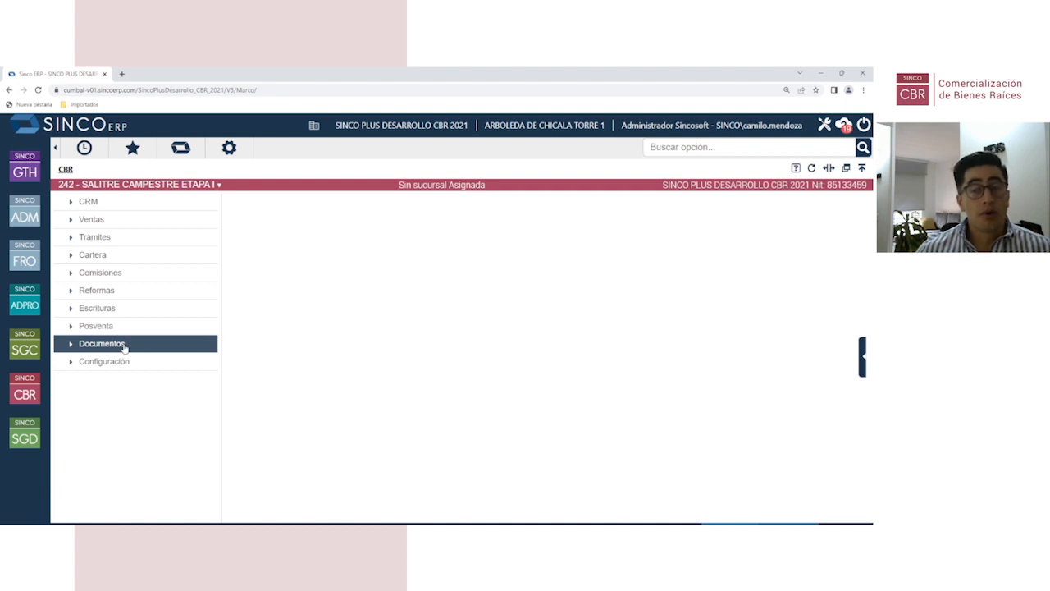
Step: Open Documentos > Documentos en Word > Creación de plantillas for SALITRE CAMPESTRE ETAPA I
left_click(128, 347)
left_click(286, 220)
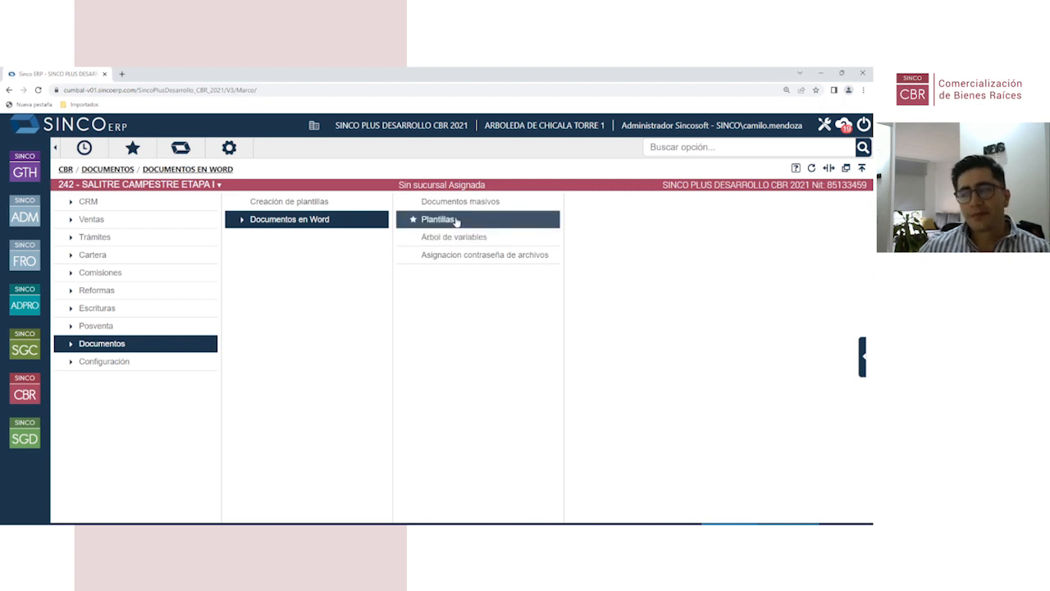
left_click(315, 203)
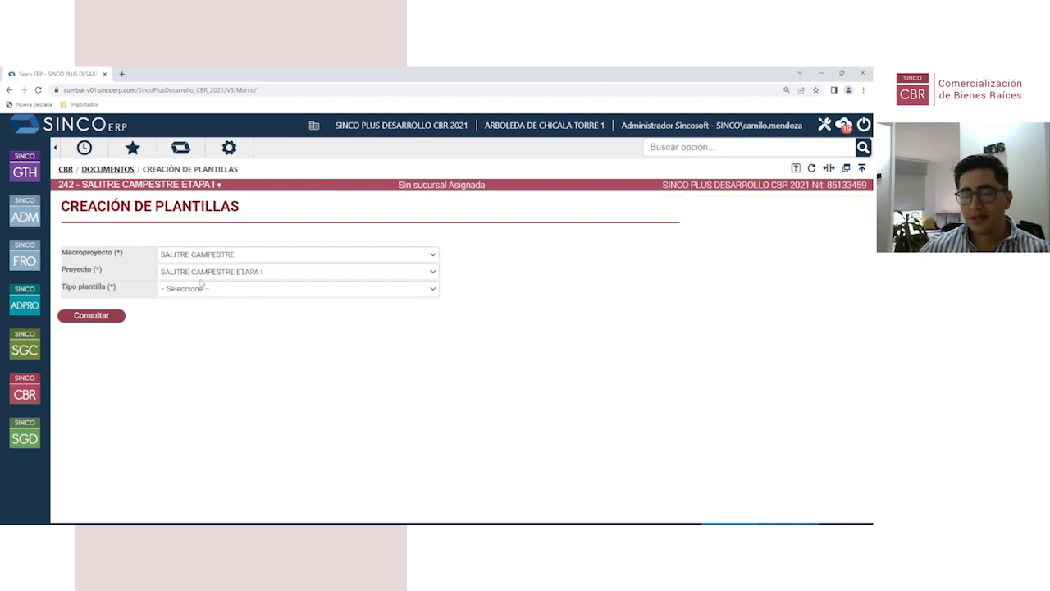
Step: Create and save a Ventas template with the description 'CARTA PLAN DE PAGOS'
left_click(201, 289)
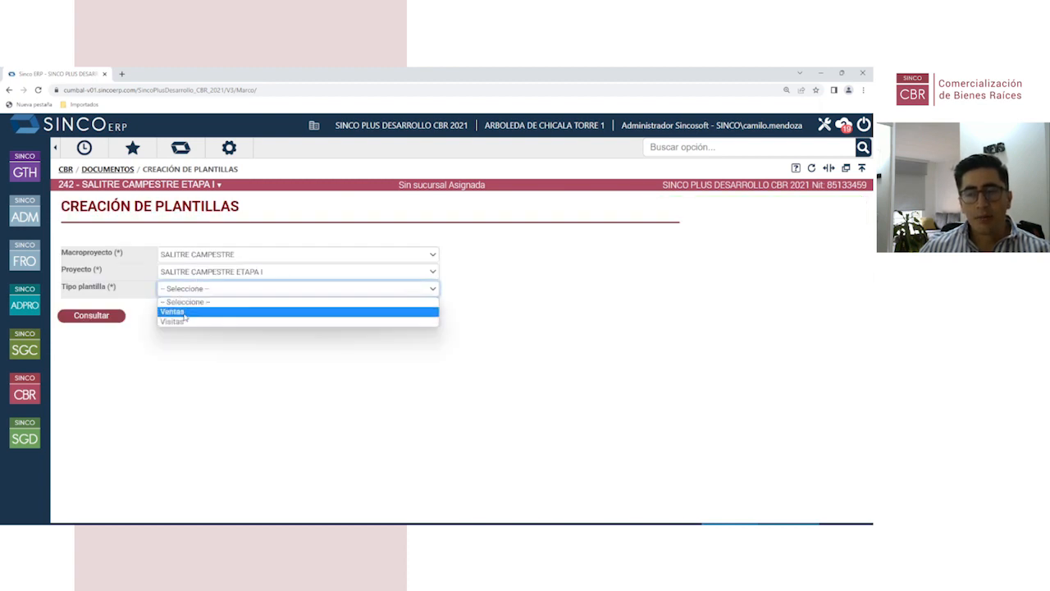
left_click(194, 292)
left_click(173, 312)
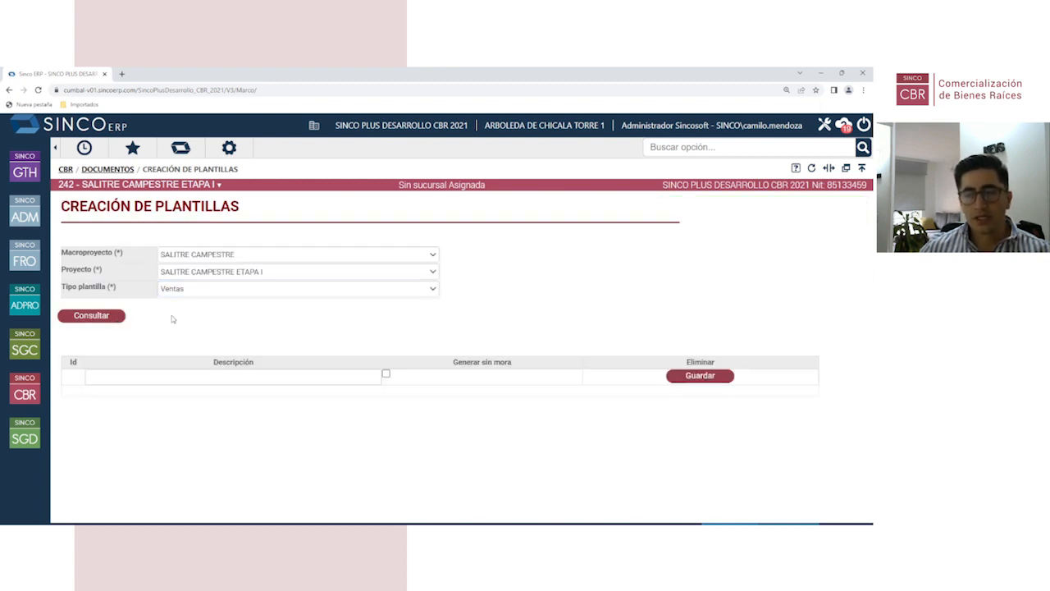
left_click(161, 379)
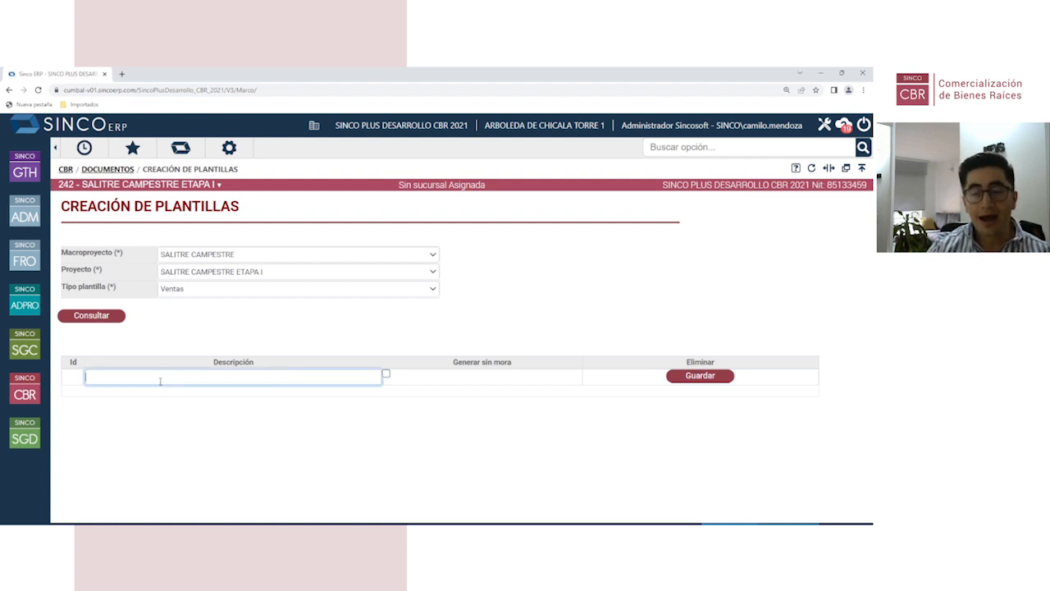
type("CARTA")
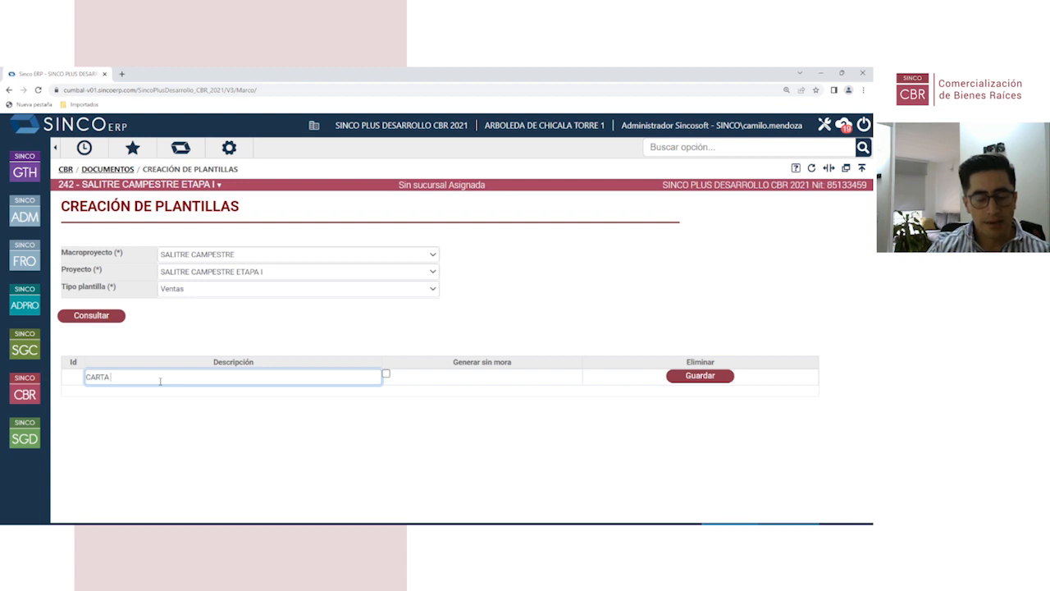
type("PLAN DE PAGOS")
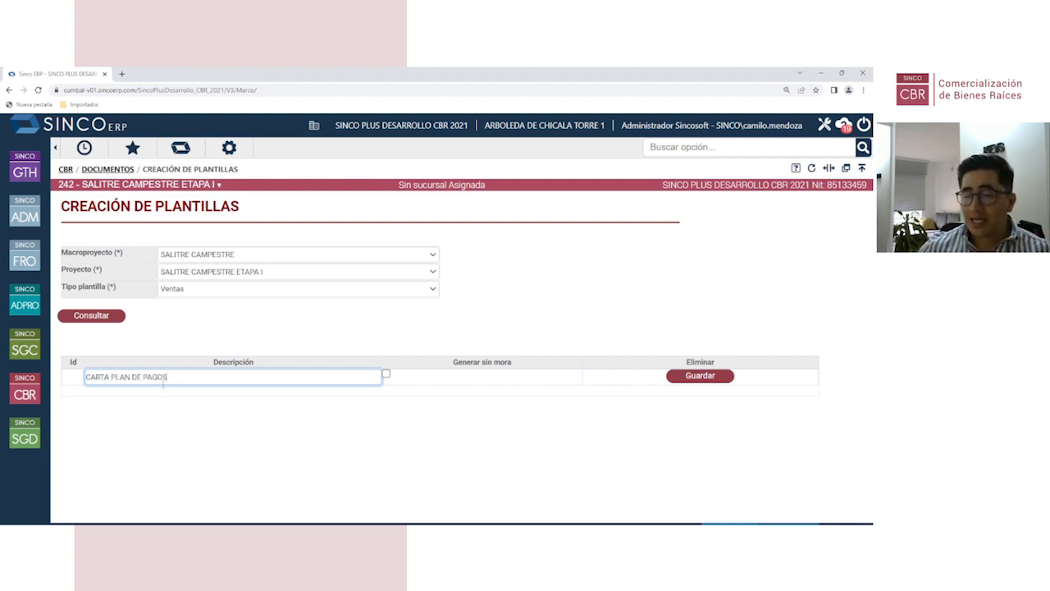
left_click(695, 379)
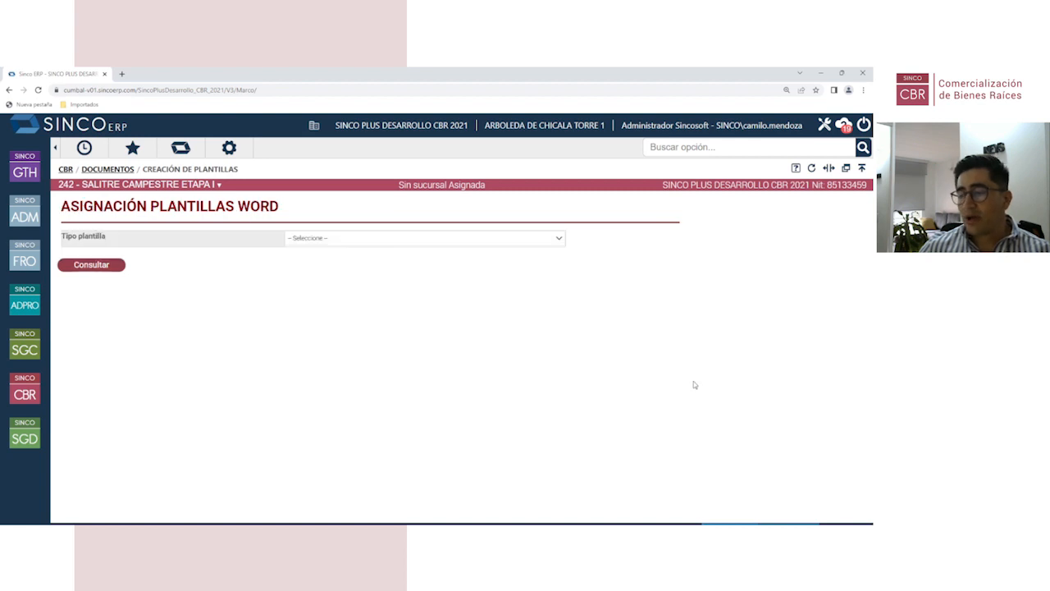
Step: Look up Ventas templates for macroproject SALITRE CAMPESTRE, project SALITRE CAMPESTRE ETAPA I
left_click(327, 238)
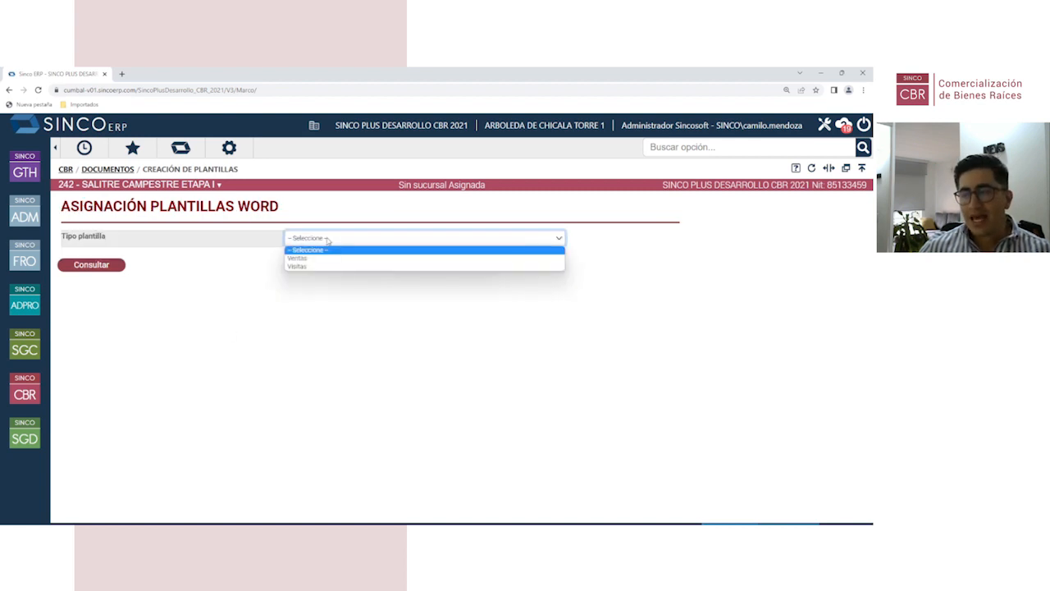
left_click(313, 258)
left_click(260, 255)
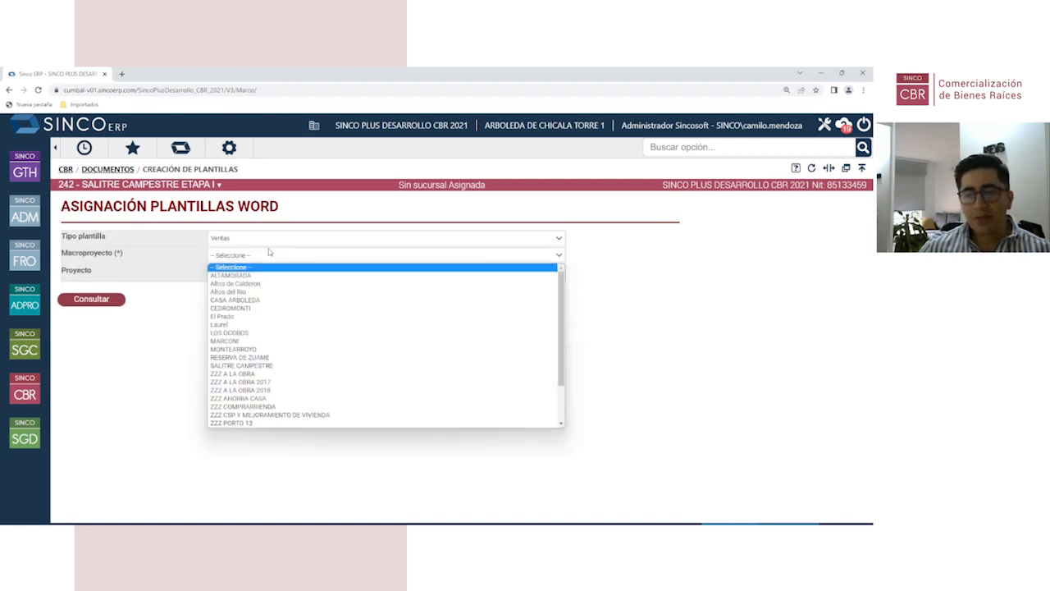
left_click(257, 367)
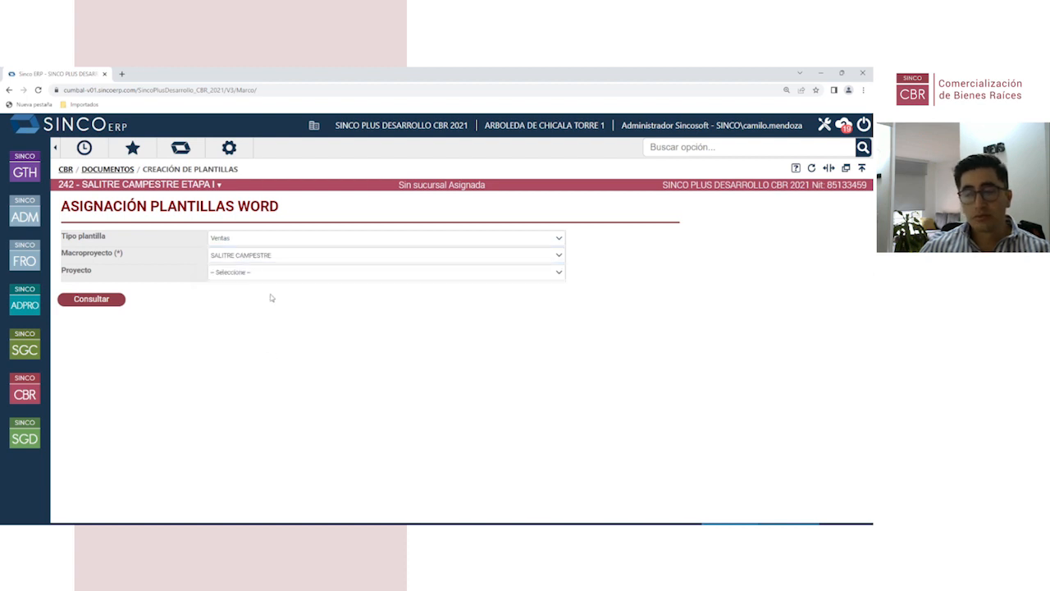
left_click(254, 271)
left_click(254, 293)
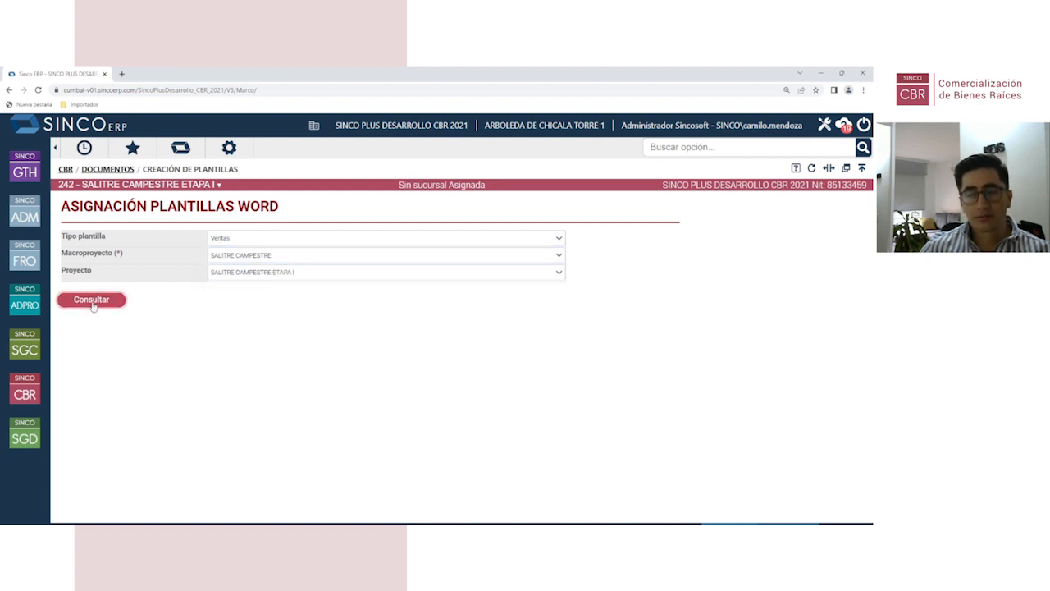
left_click(92, 302)
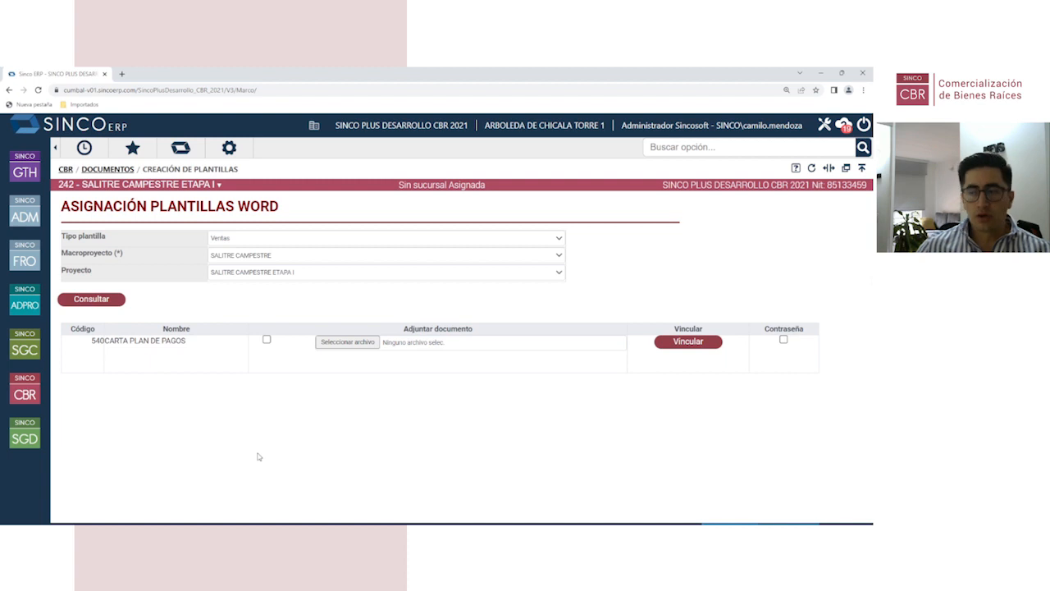
Step: Attach Pruebas Documentos.2.docx from IMPLEMENTACION - CM and link it to 540CARTA PLAN DE PAGOS
left_click(344, 344)
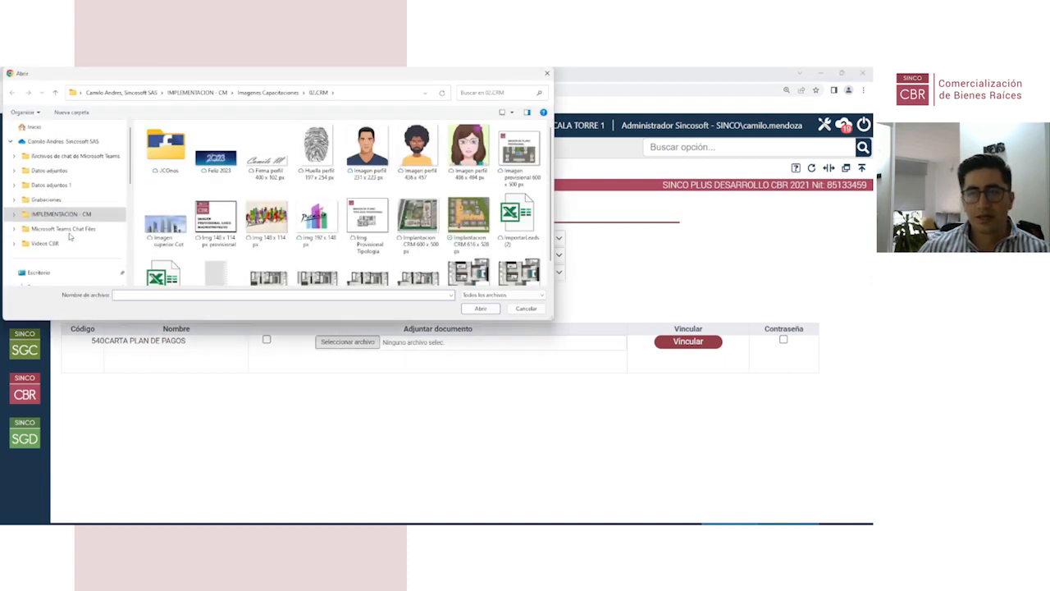
left_click(82, 215)
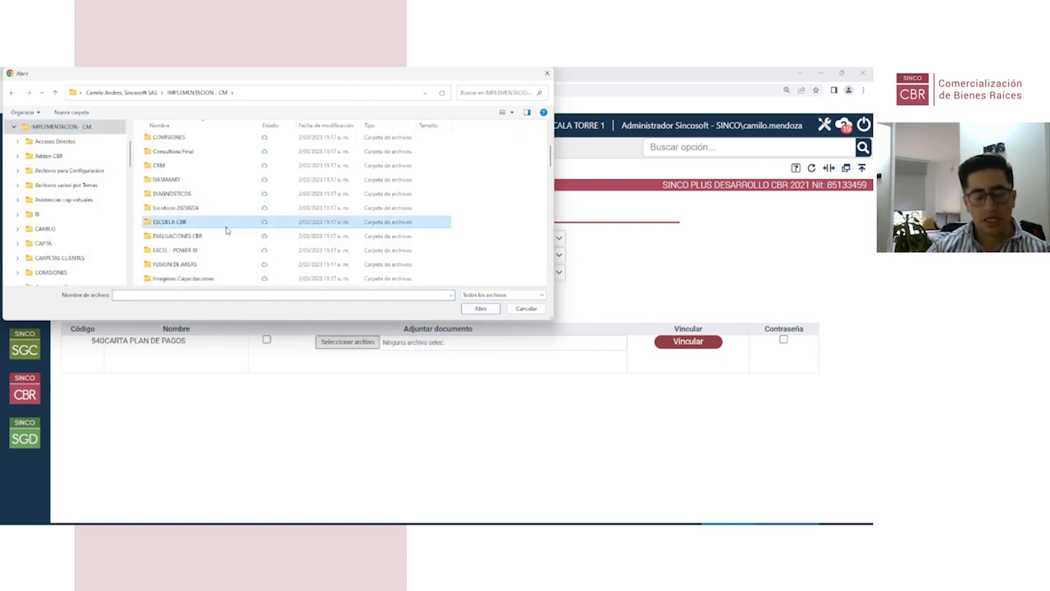
type("pru")
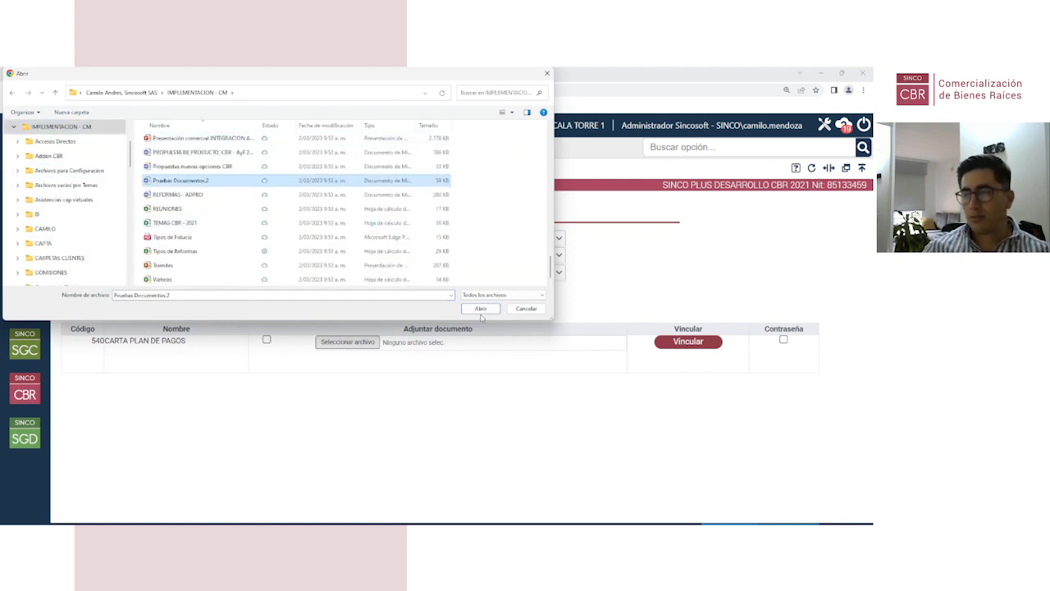
left_click(483, 310)
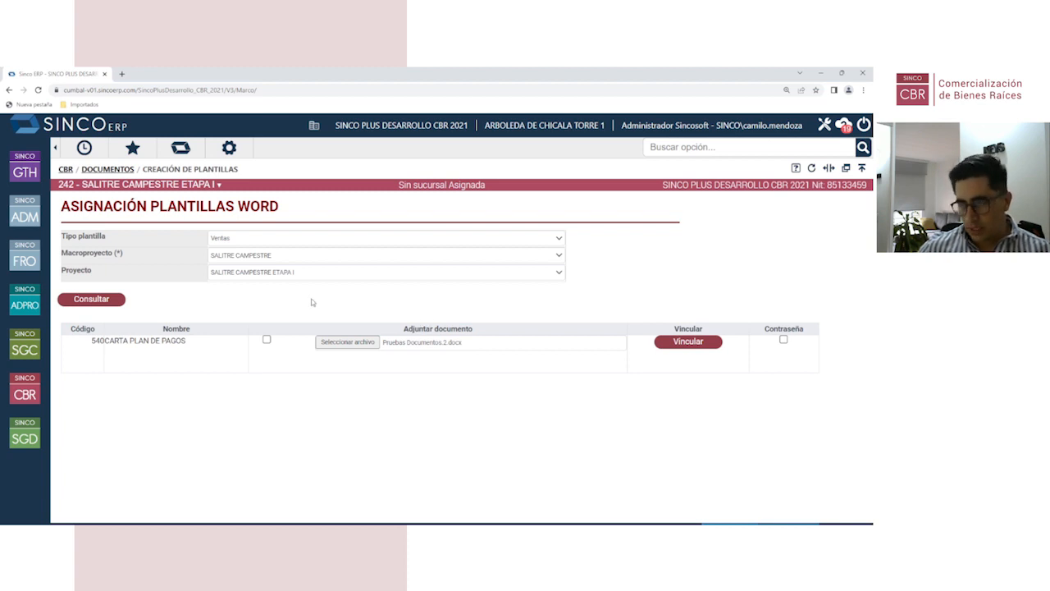
left_click(690, 344)
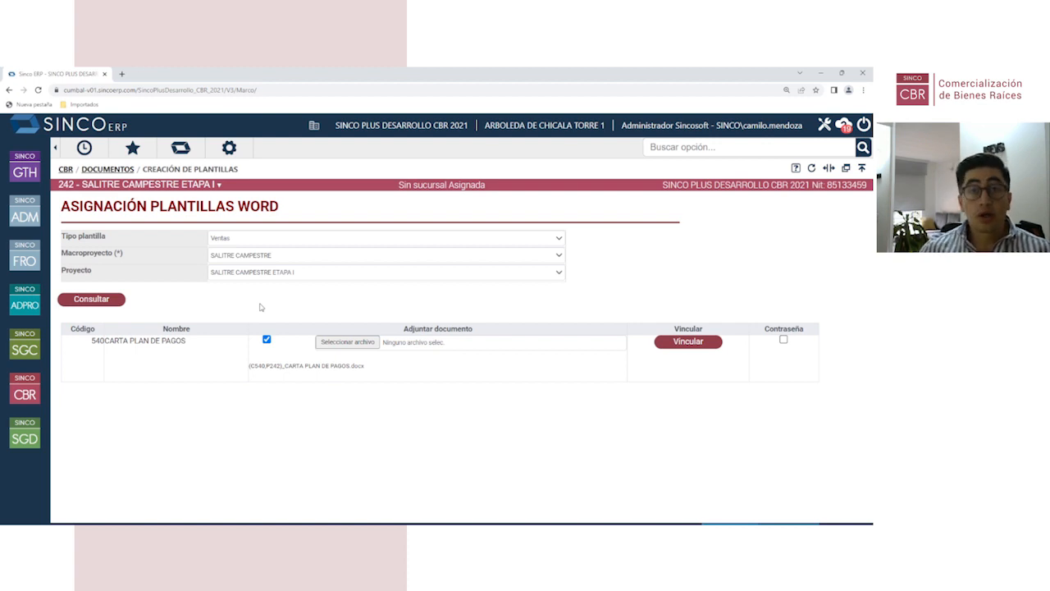
left_click(109, 170)
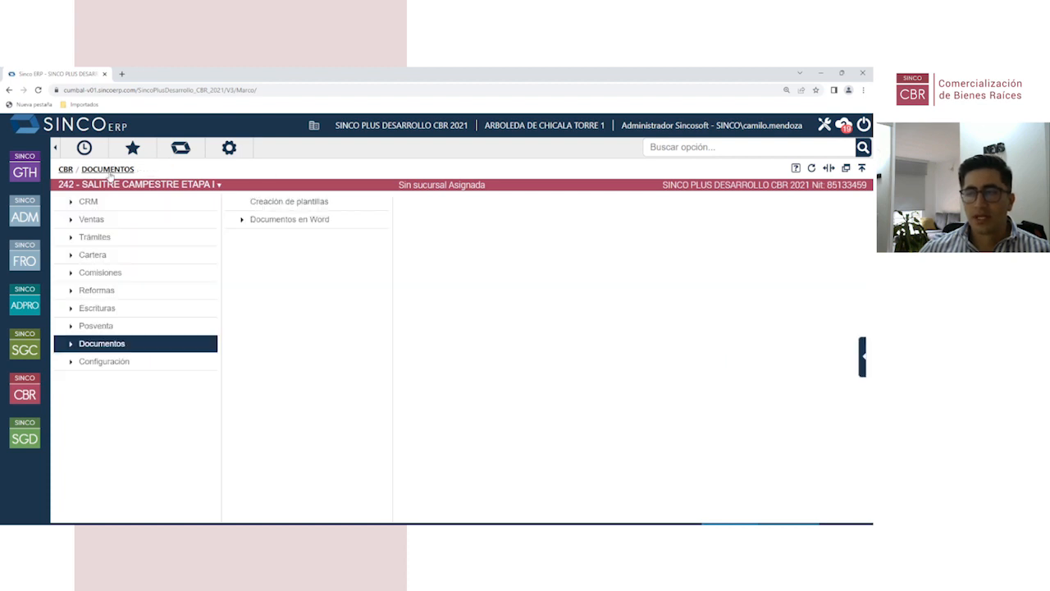
Step: In Documentos masivos, choose SALITRE CAMPESTRE, project SALITRE CAMPESTRE ETAPA I, and look up templates and units
left_click(340, 219)
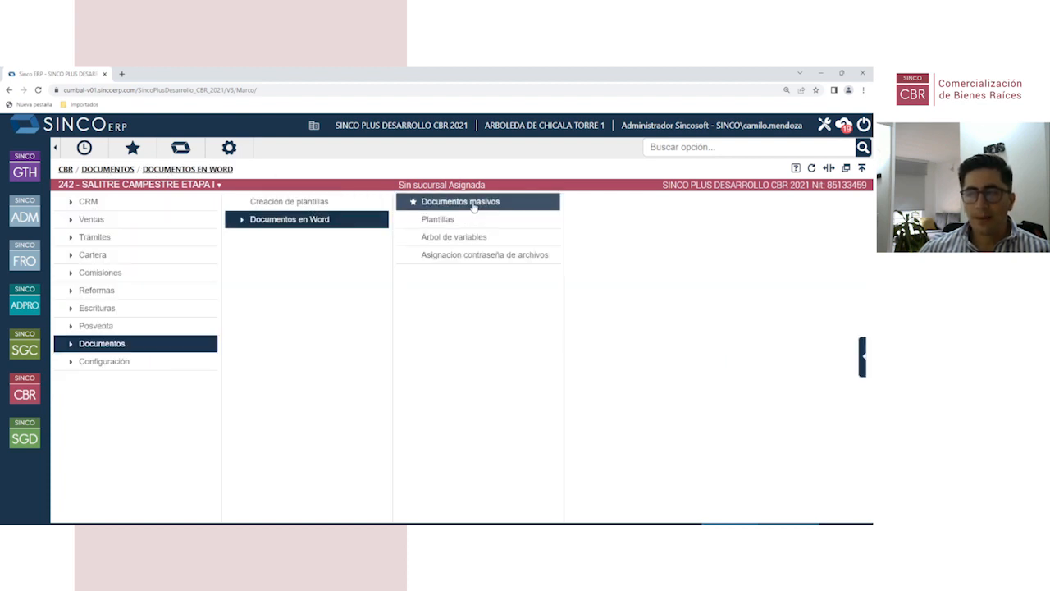
left_click(476, 206)
left_click(207, 242)
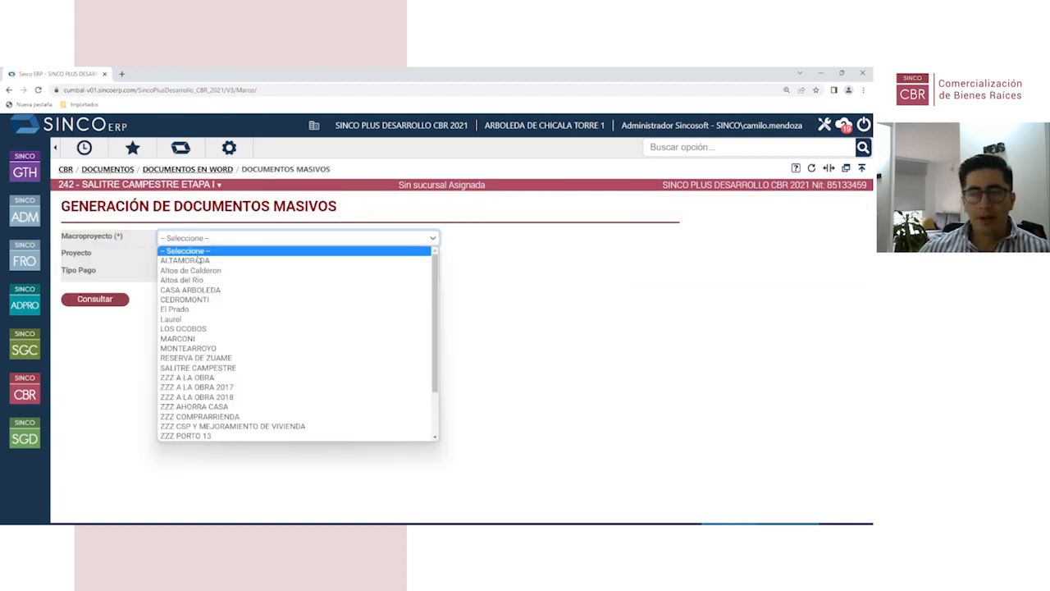
left_click(218, 368)
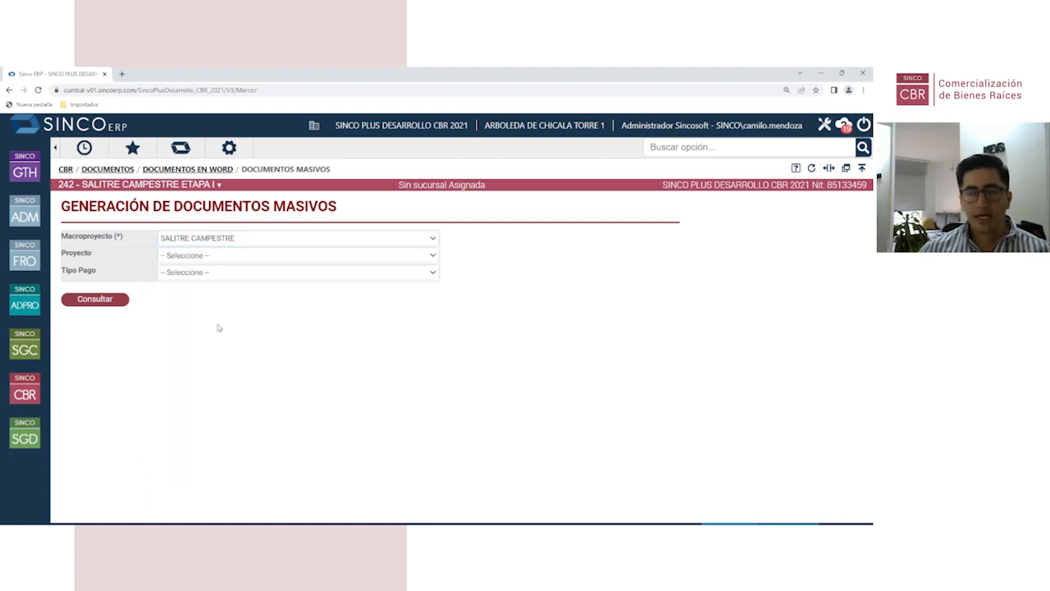
left_click(219, 256)
left_click(218, 277)
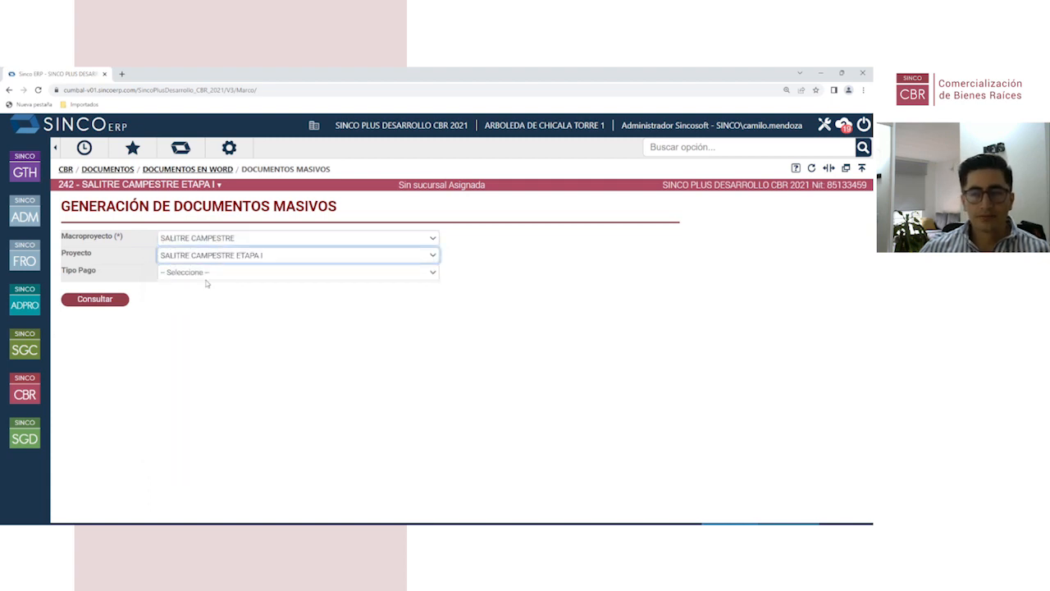
left_click(114, 298)
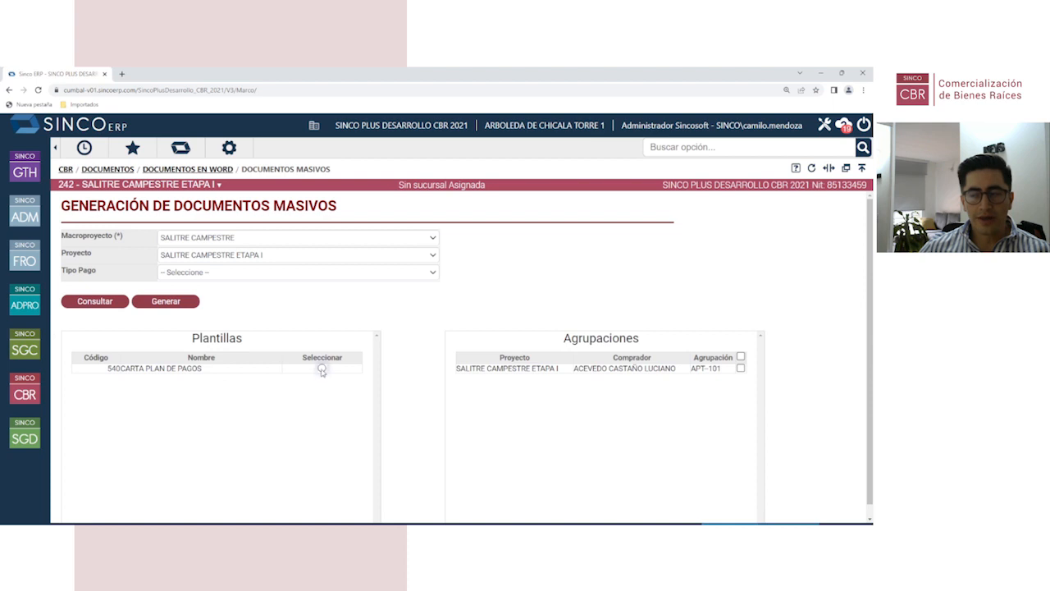
Step: Select the 540CARTA PLAN DE PAGOS template and unit APT-101, and generate the letter
left_click(322, 368)
scroll(551, 399, "down", 1)
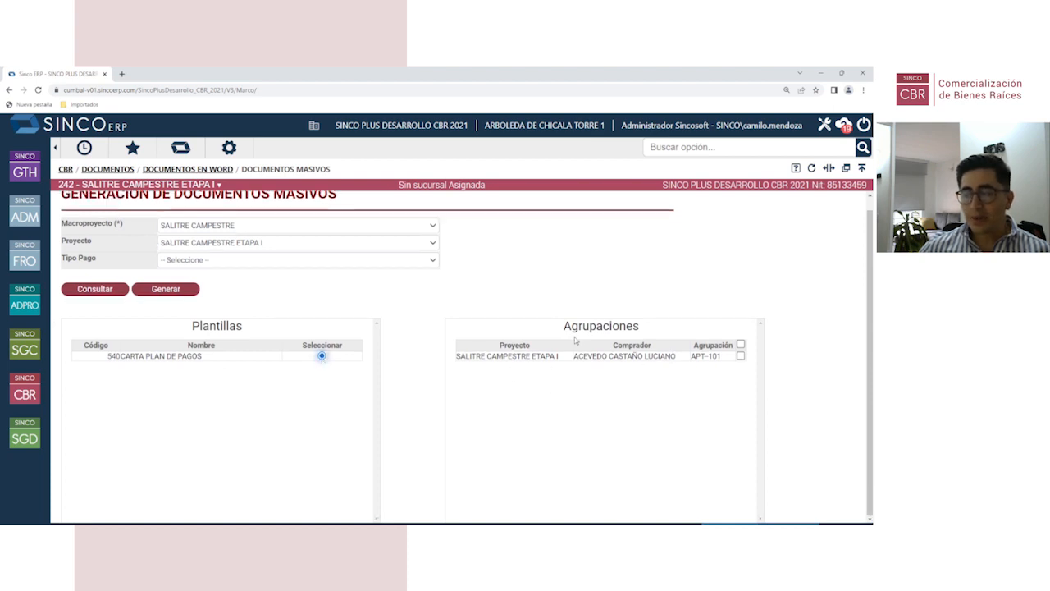
left_click_drag(564, 329, 655, 330)
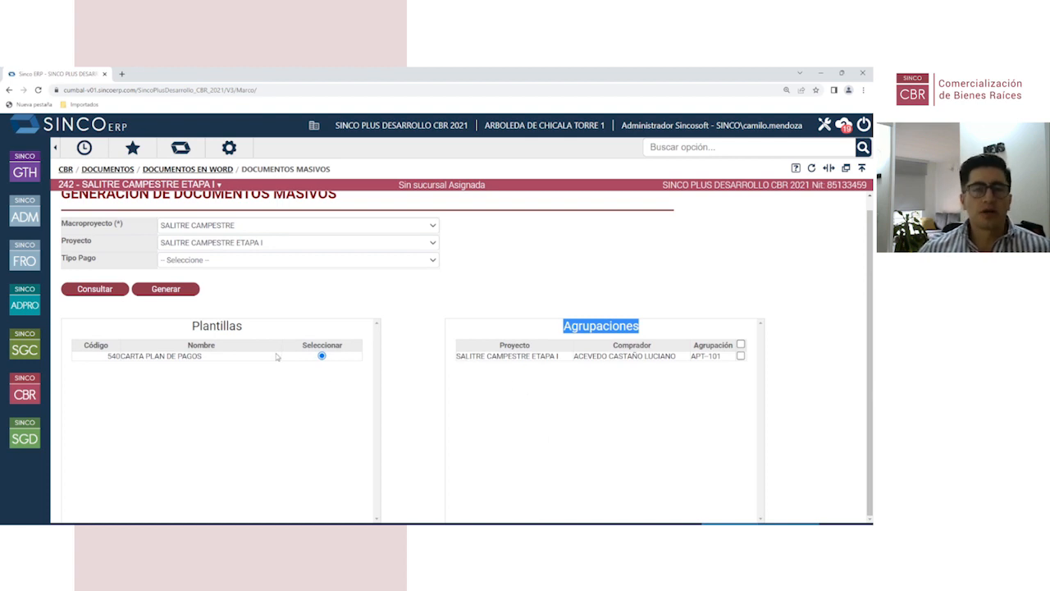
left_click(408, 313)
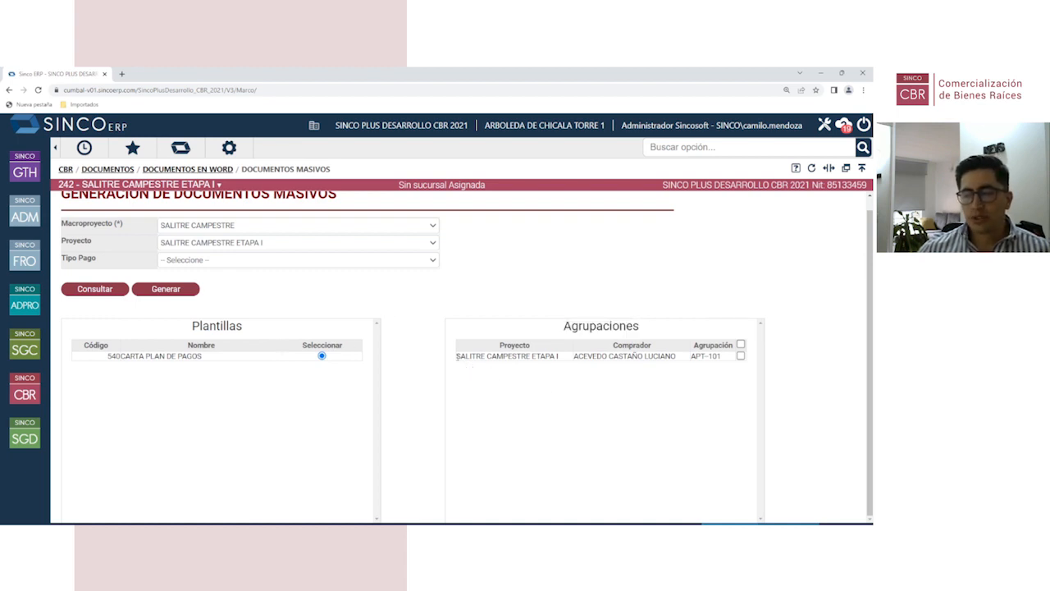
left_click_drag(457, 356, 670, 356)
left_click(580, 374)
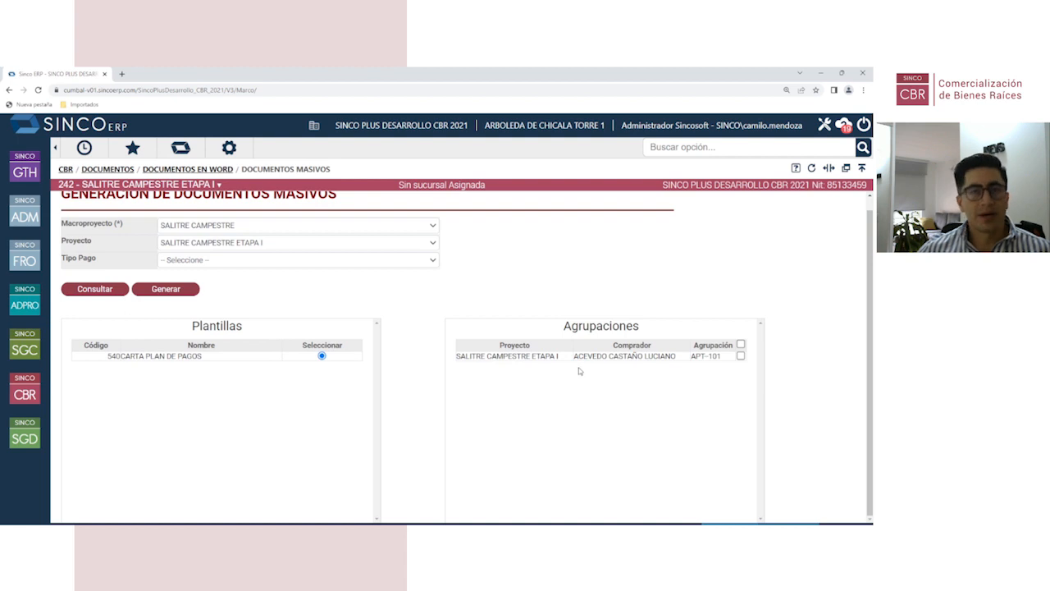
left_click(741, 357)
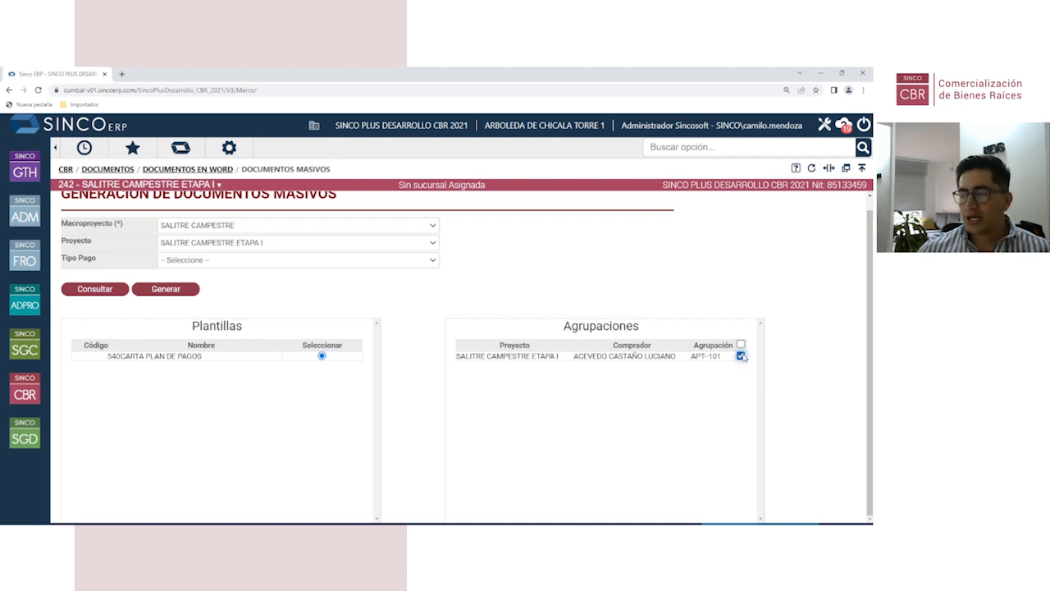
left_click(165, 293)
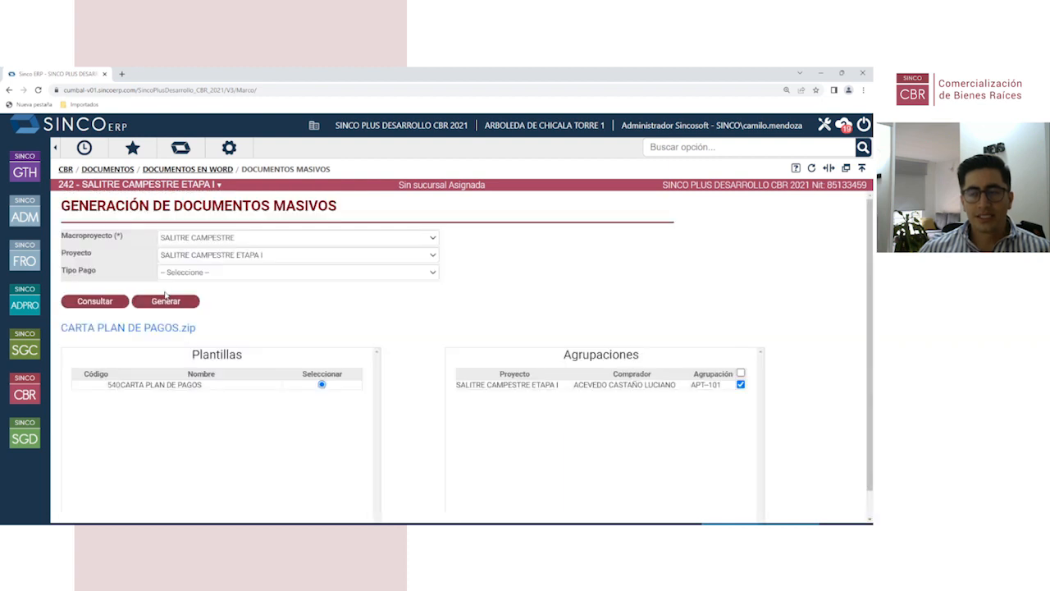
Step: Download CARTA PLAN DE PAGOS.zip and open the APT-101 Word document from its Archivos folder
left_click(123, 330)
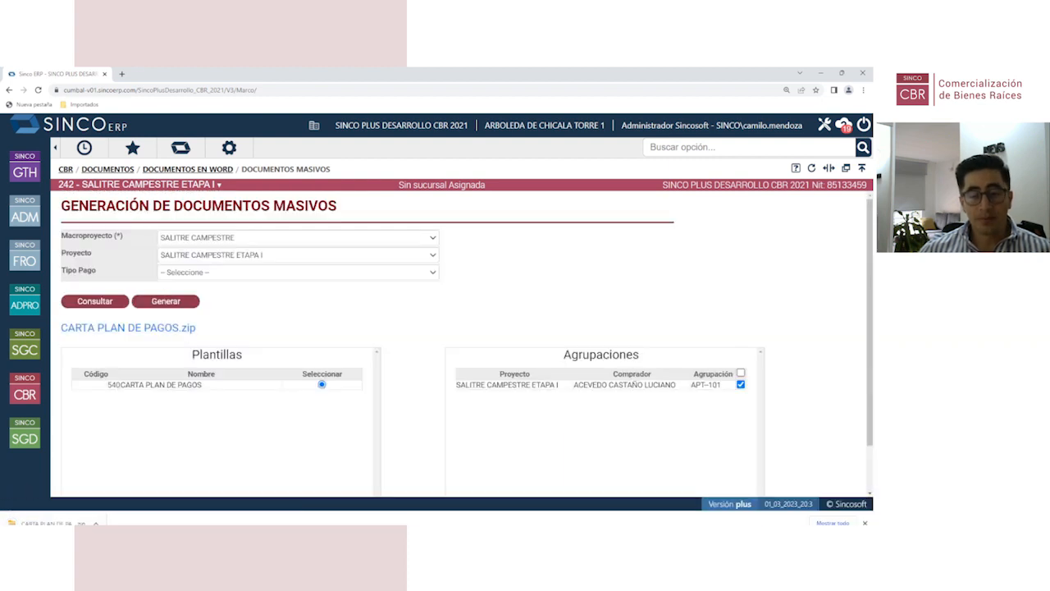
left_click(95, 523)
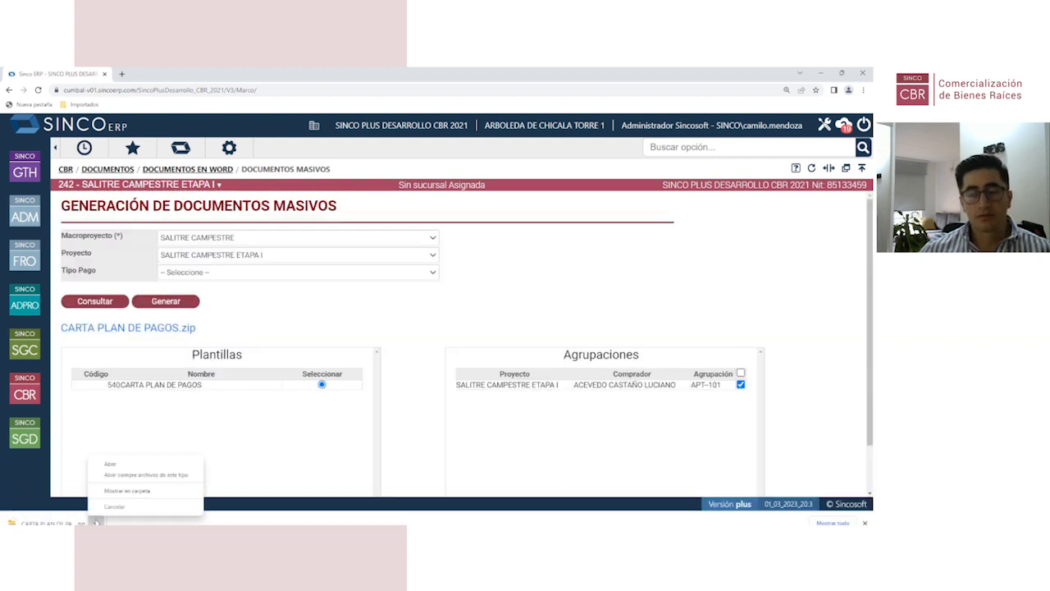
left_click(119, 466)
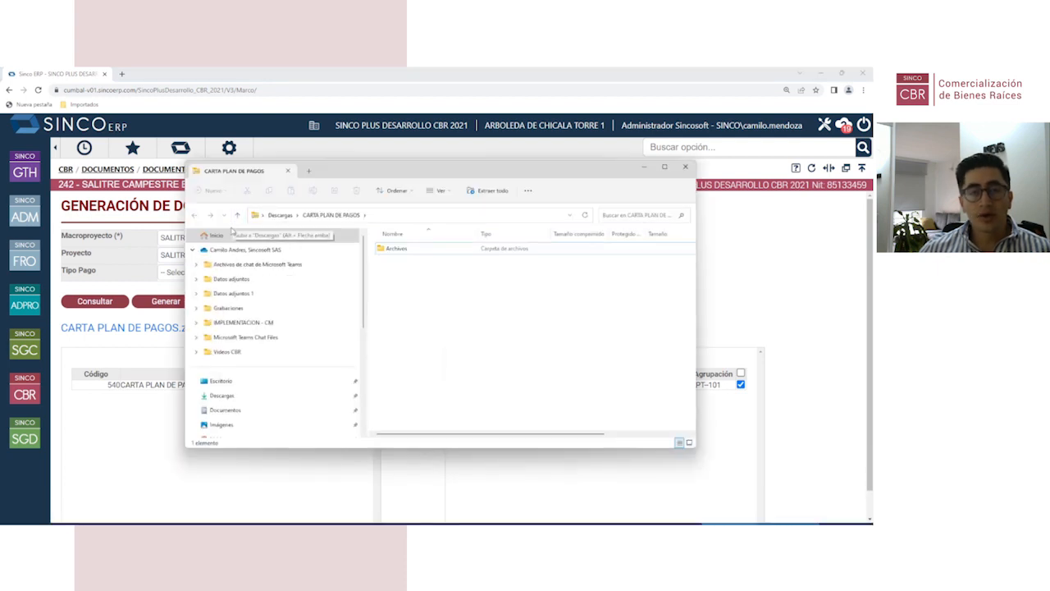
double_click(413, 250)
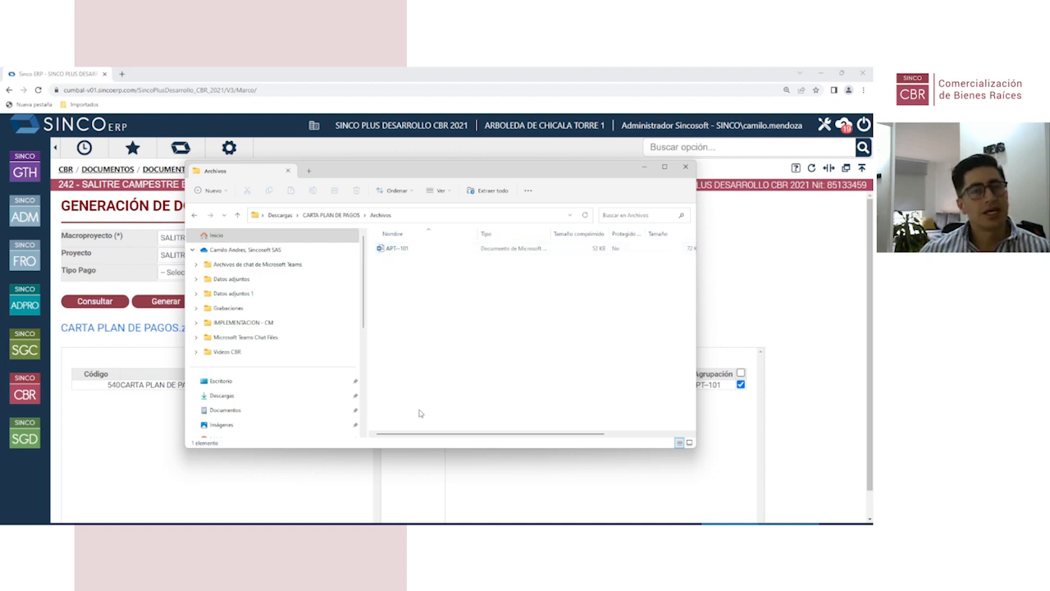
double_click(418, 250)
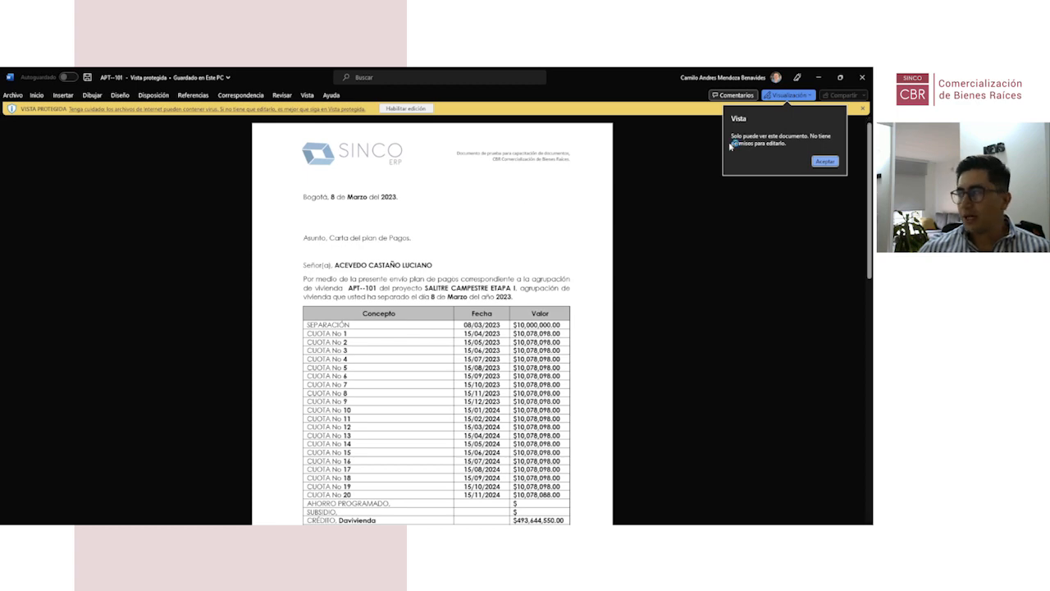
Step: Dismiss protected view and read the letter, highlighting the sentence naming the unit and project
left_click(863, 109)
scroll(428, 272, "up", 5, "ctrl")
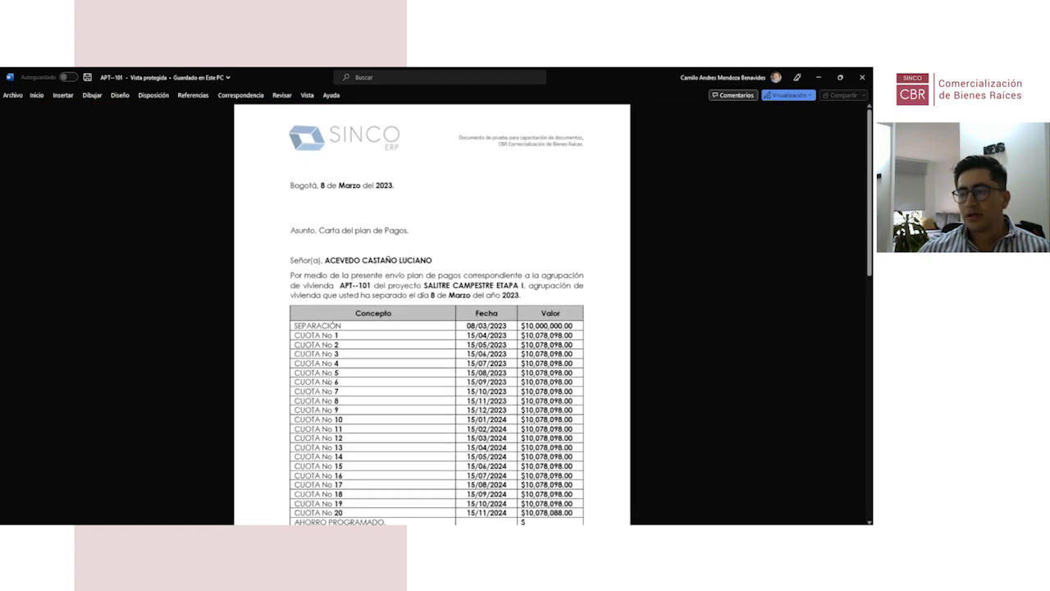
scroll(465, 419, "up", 3)
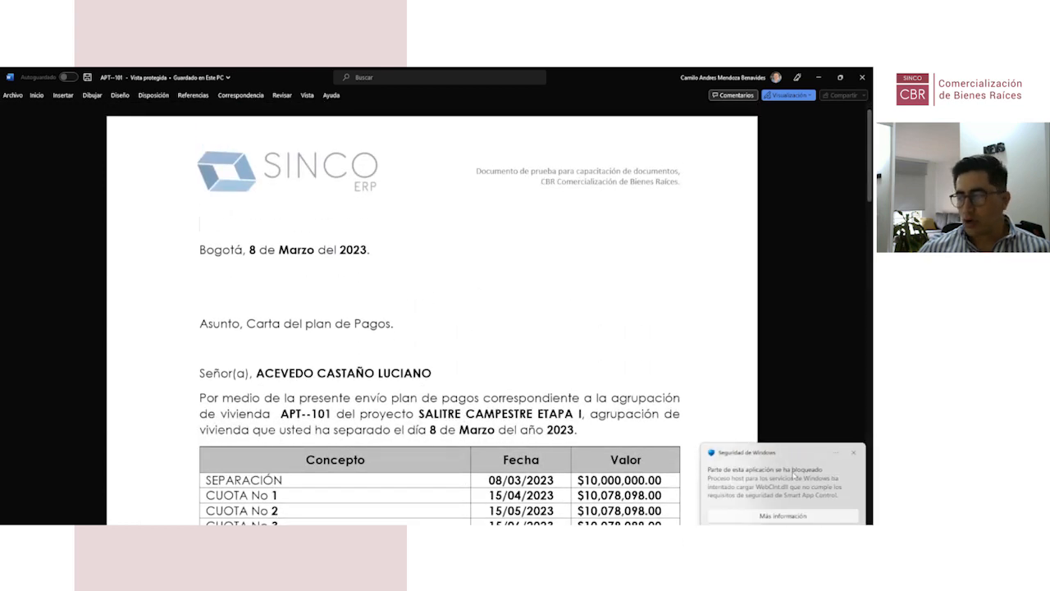
left_click(226, 264)
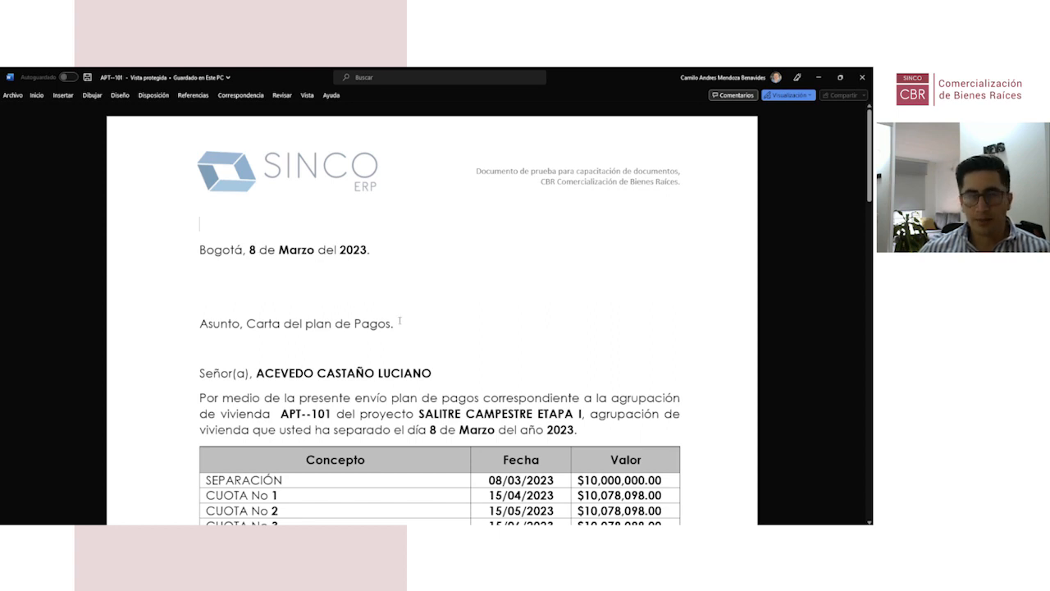
scroll(400, 320, "down", 4)
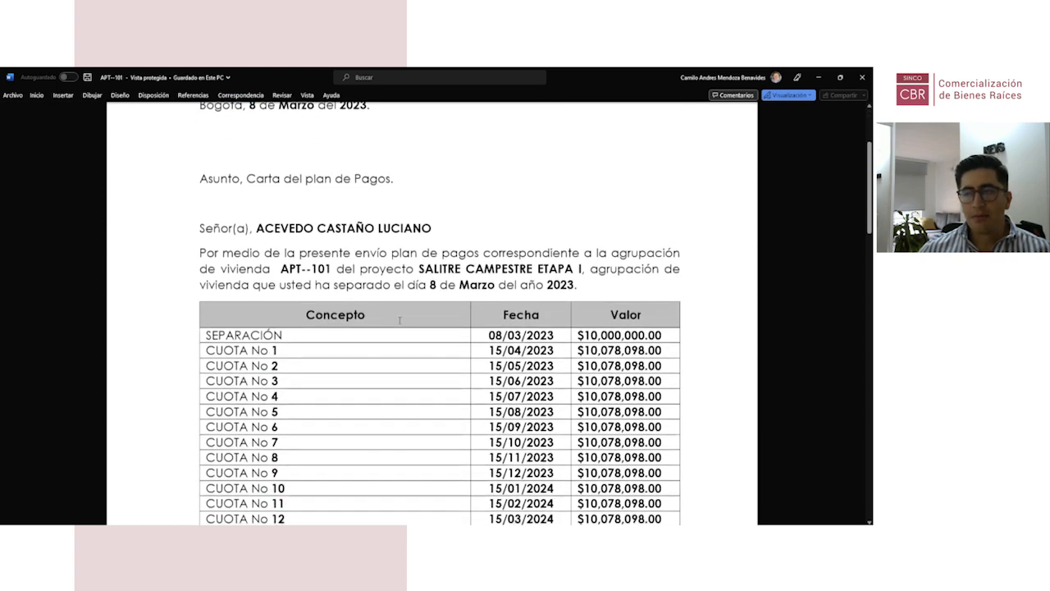
scroll(400, 320, "up", 2)
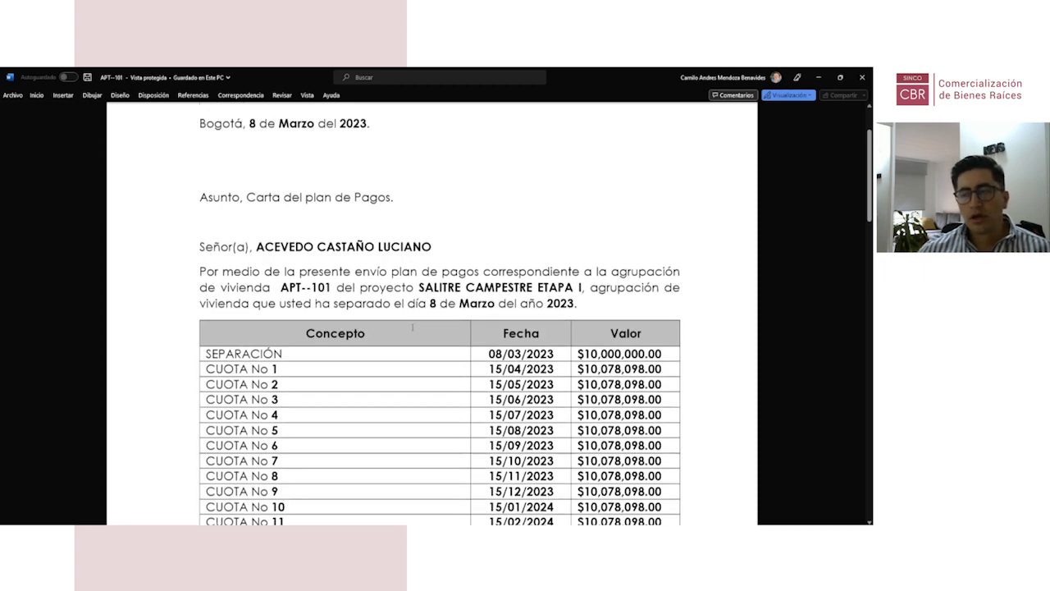
scroll(406, 324, "down", 2)
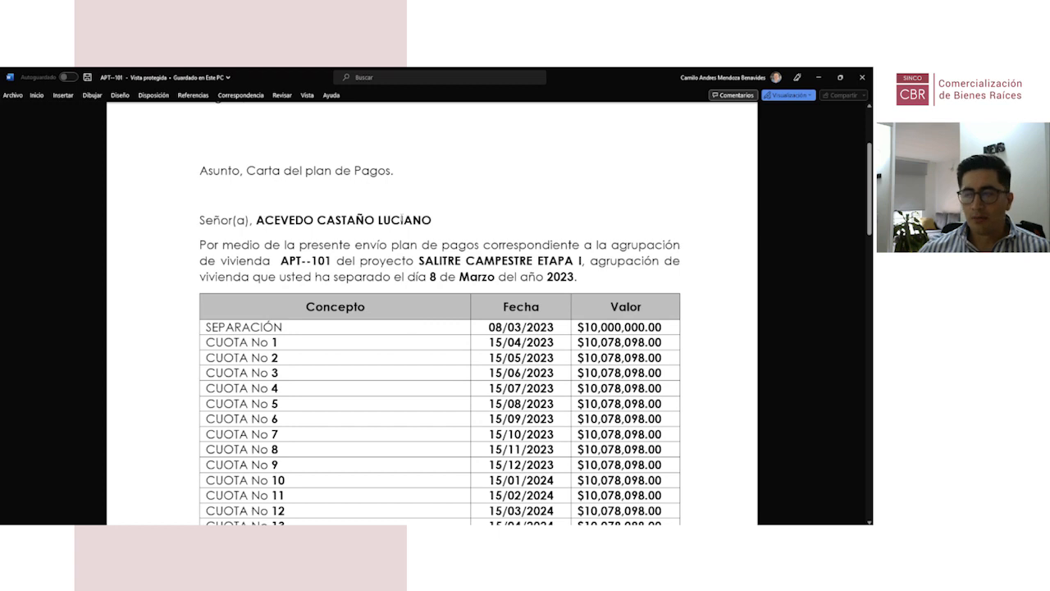
scroll(387, 245, "down", 1)
left_click_drag(281, 223, 331, 222)
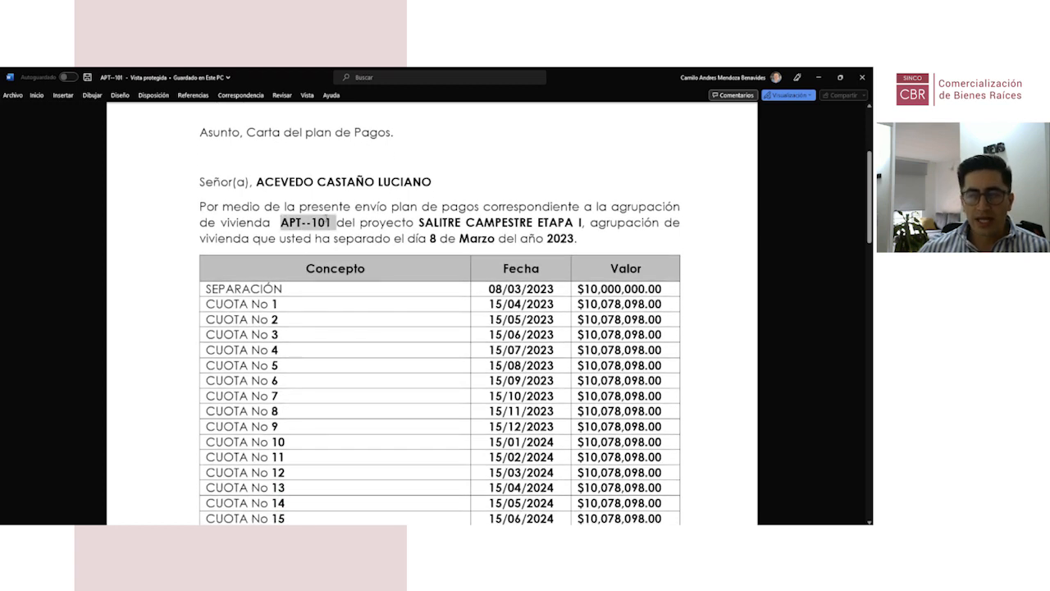
left_click_drag(420, 222, 569, 209)
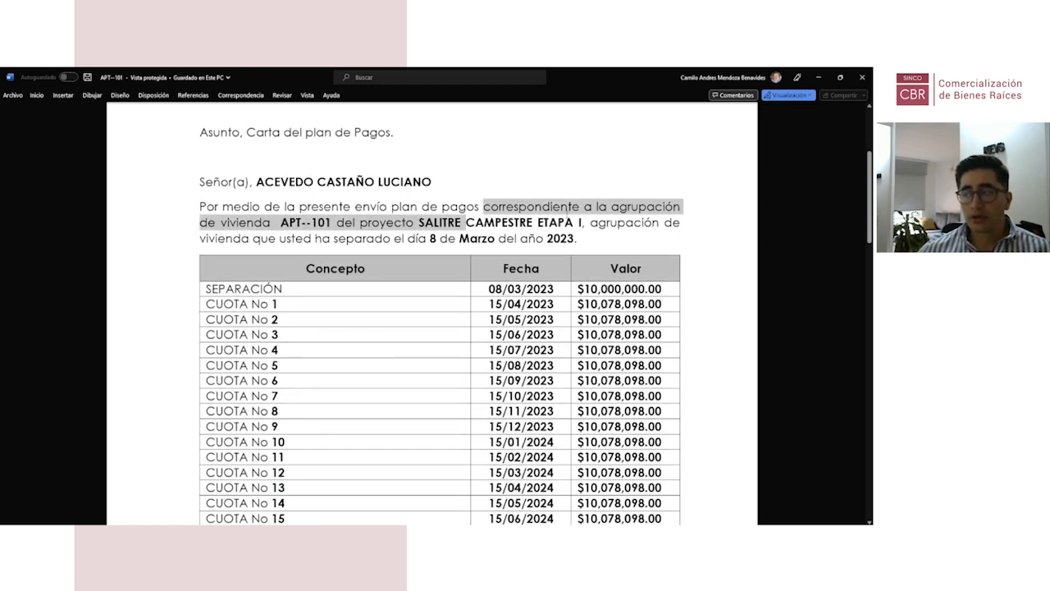
Step: Point out the first instalment due 15/05/2023 and the Davivienda credit row, then close the letter
scroll(430, 239, "down", 4)
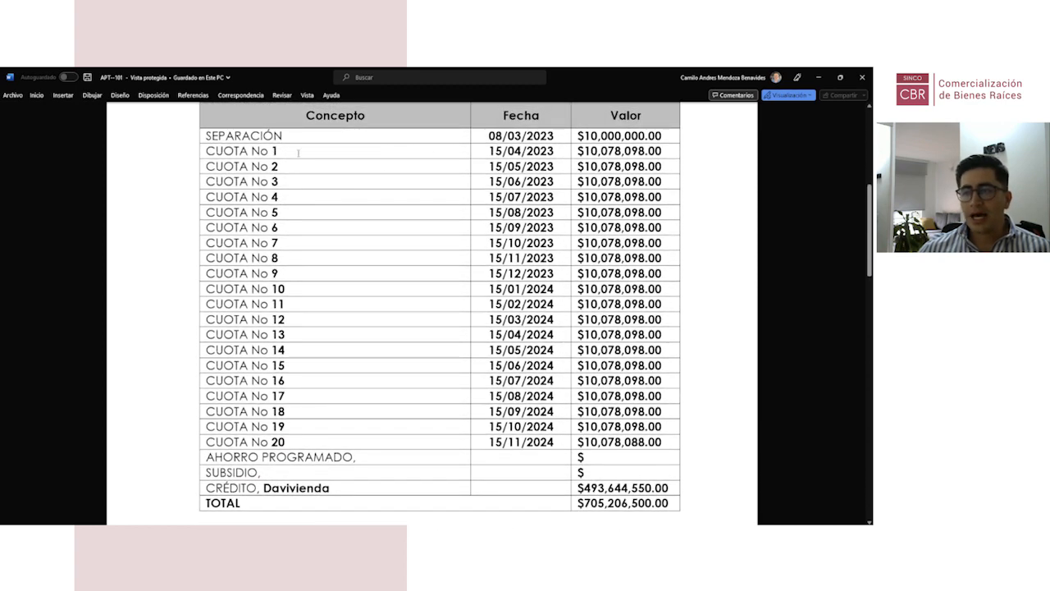
double_click(275, 151)
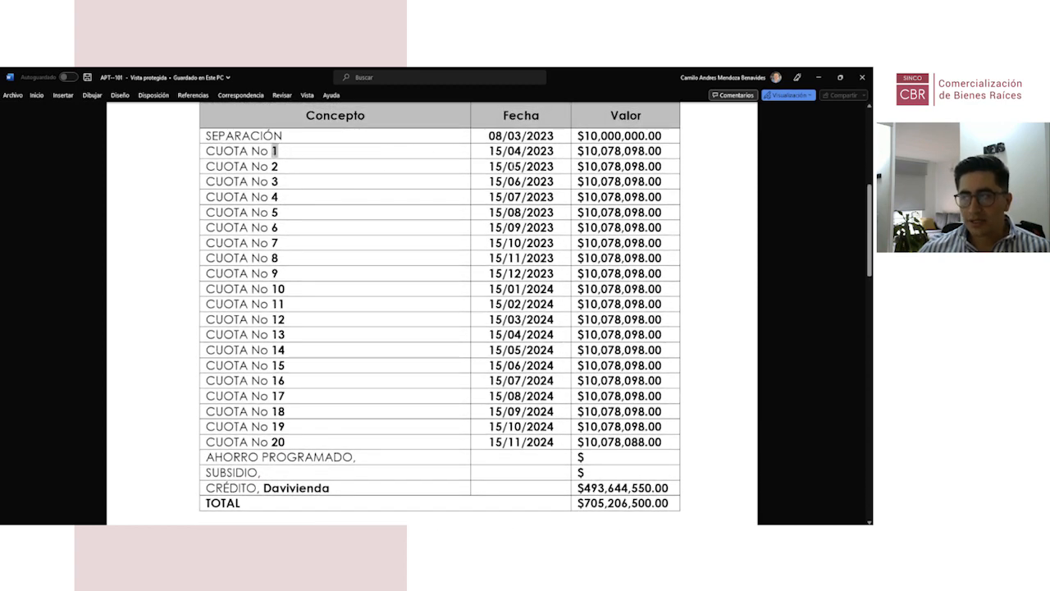
triple_click(515, 166)
scroll(358, 393, "down", 2)
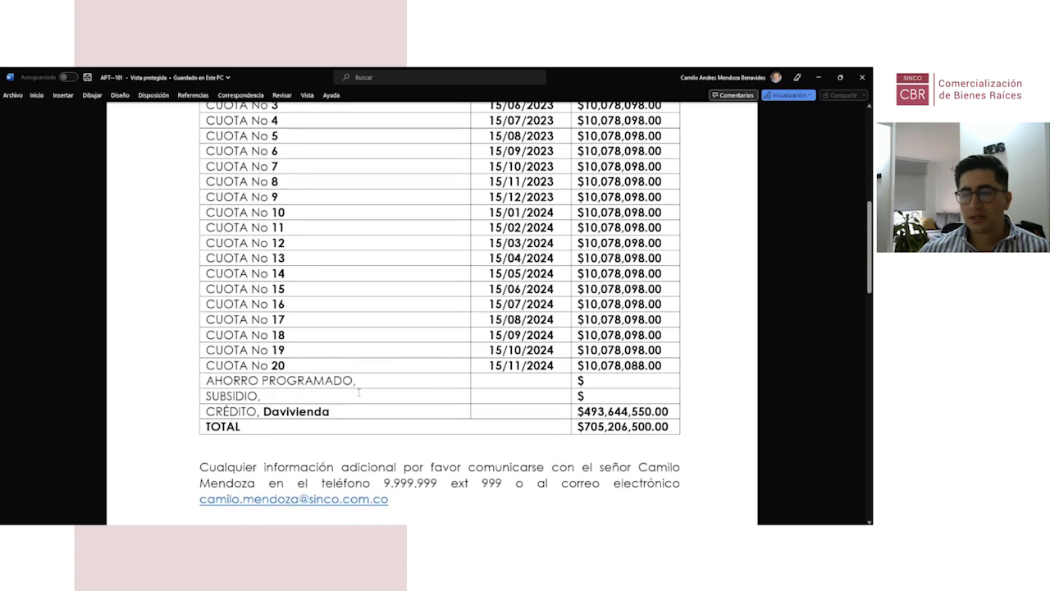
double_click(319, 411)
scroll(462, 347, "down", 20)
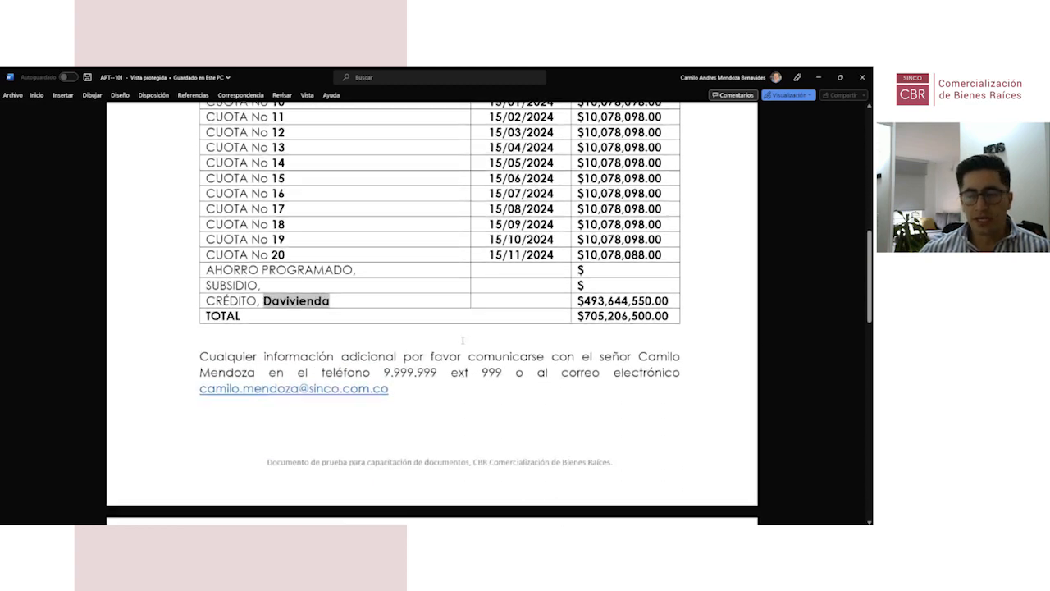
scroll(462, 344, "up", 20)
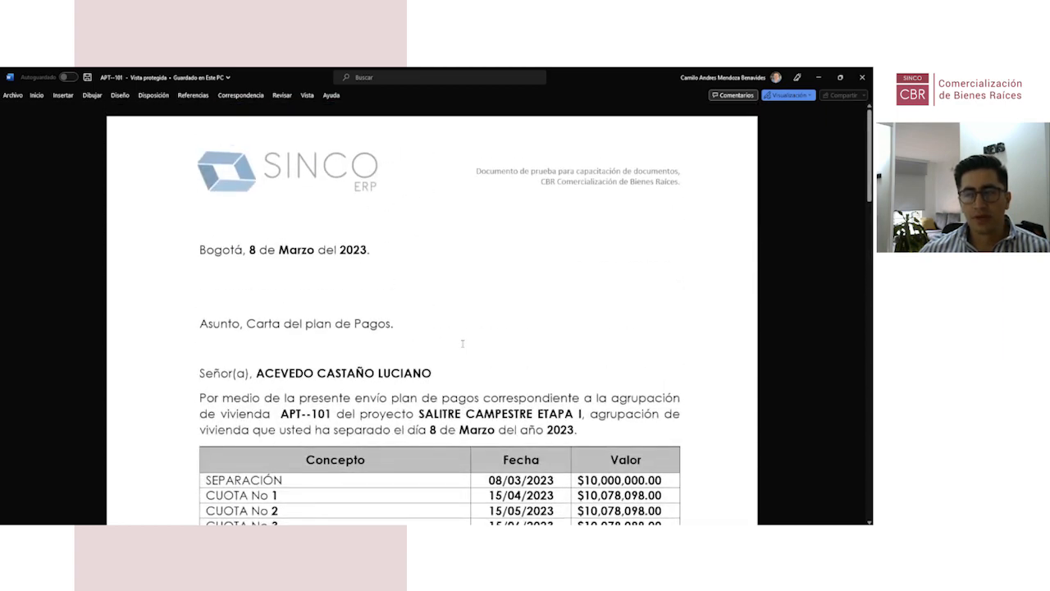
left_click(862, 78)
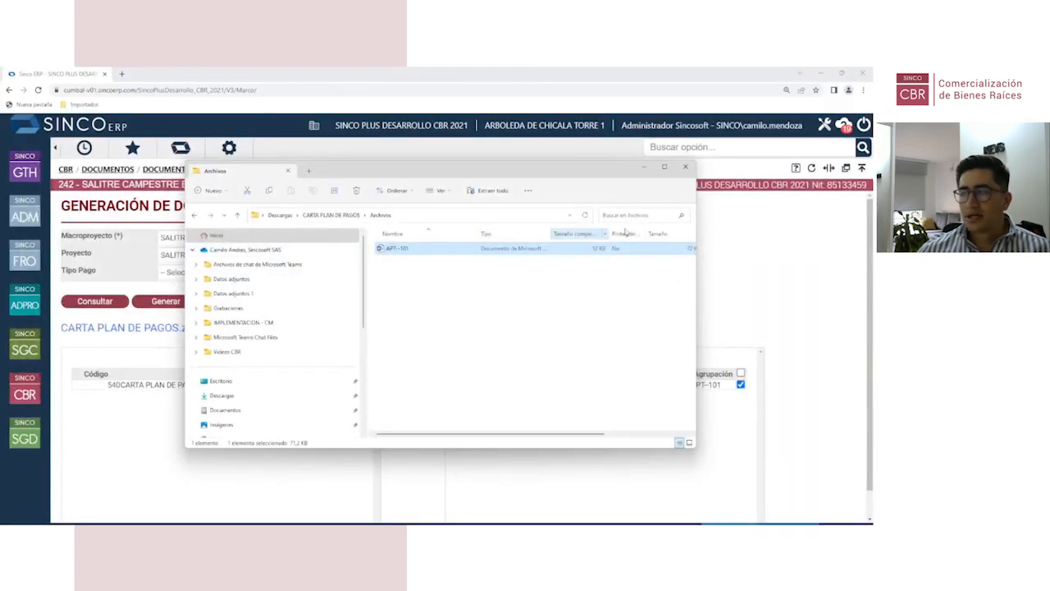
Step: Close the Archivos File Explorer window
left_click(685, 167)
mouse_move(407, 523)
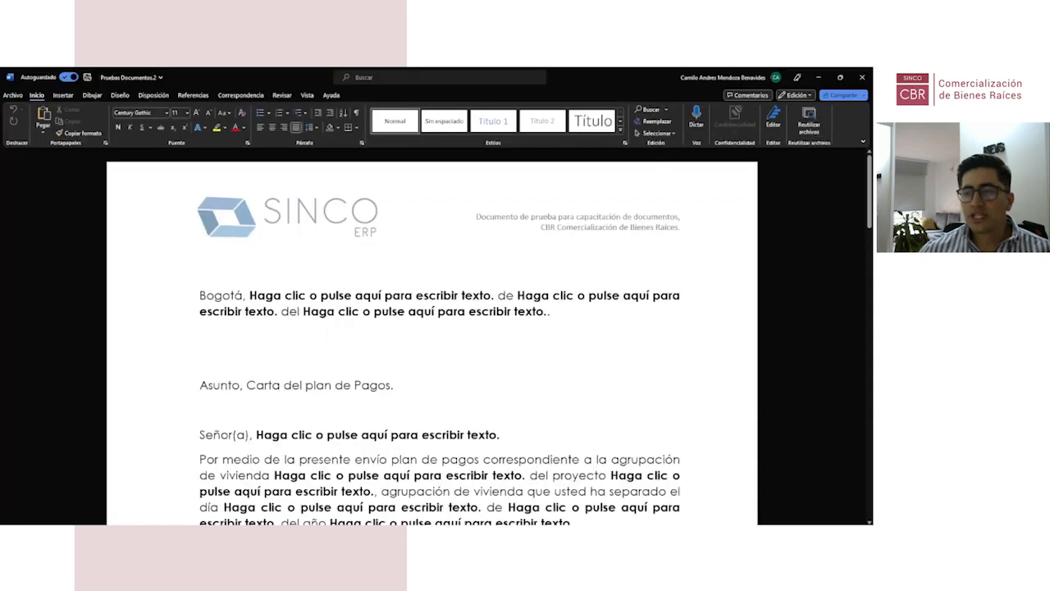
Step: Inspect the template's three date placeholders after 'Bogotá', 'de' and 'del'
scroll(245, 471, "down", 7)
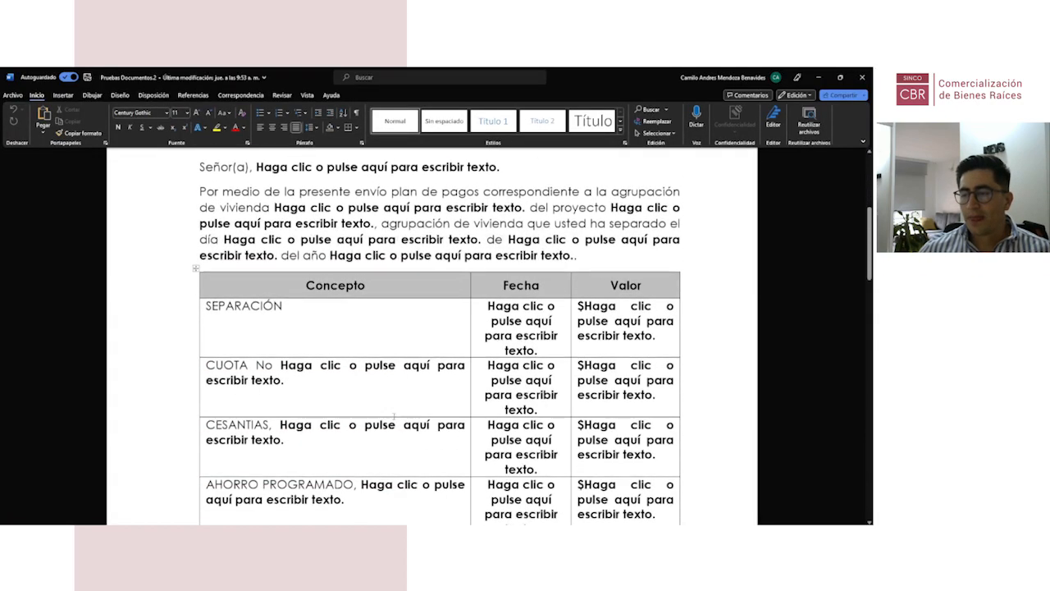
scroll(394, 416, "up", 8)
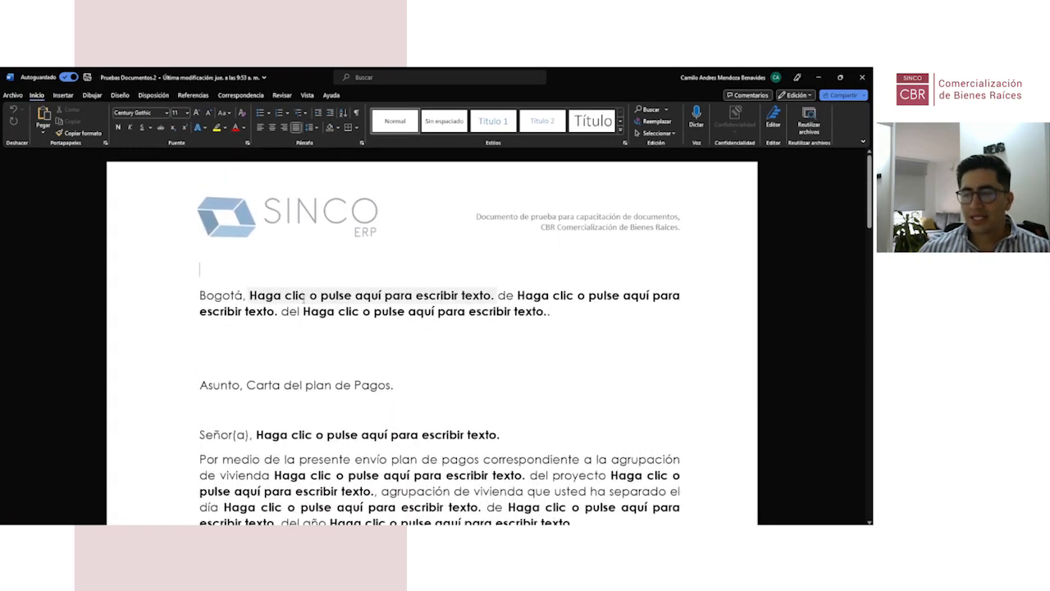
left_click(310, 297)
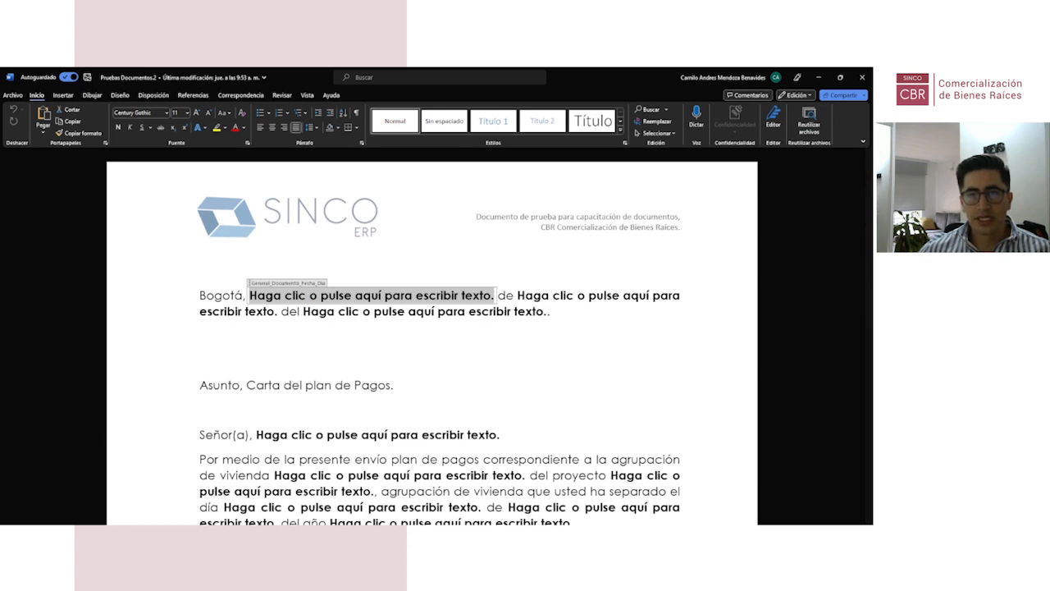
left_click(568, 297)
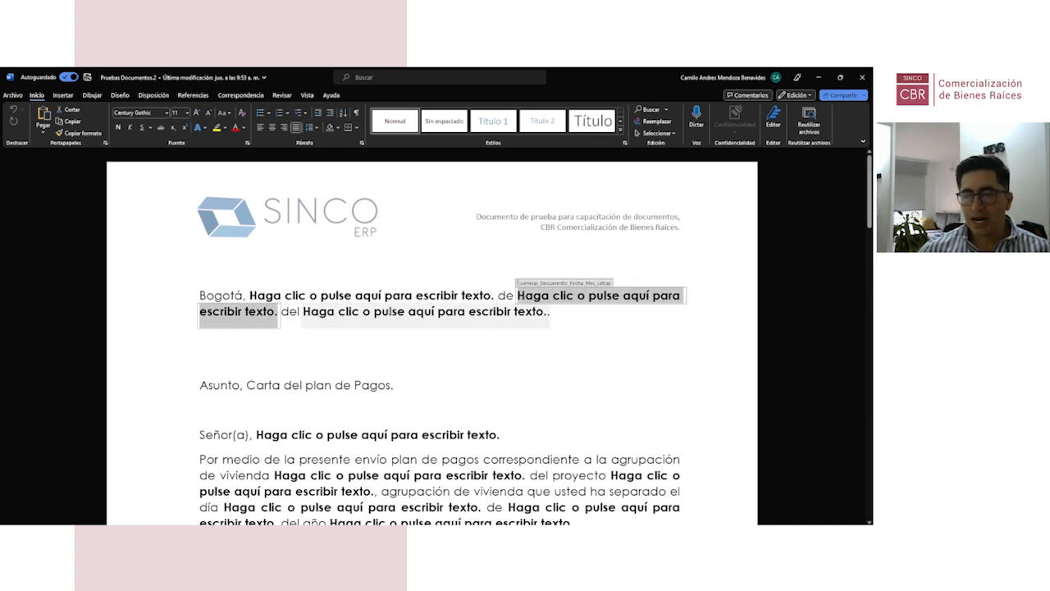
left_click(391, 313)
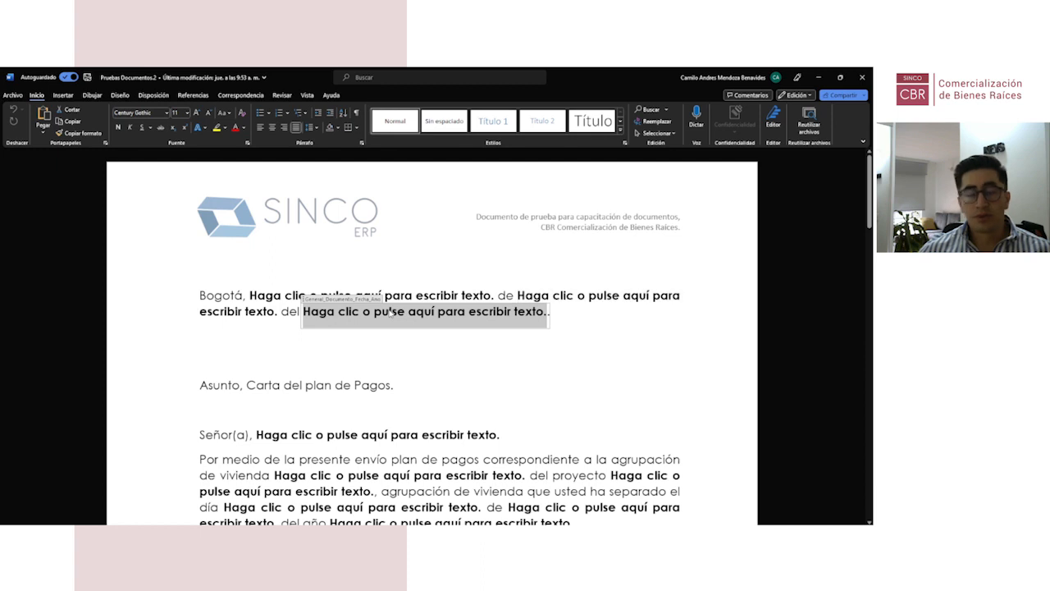
left_click(416, 362)
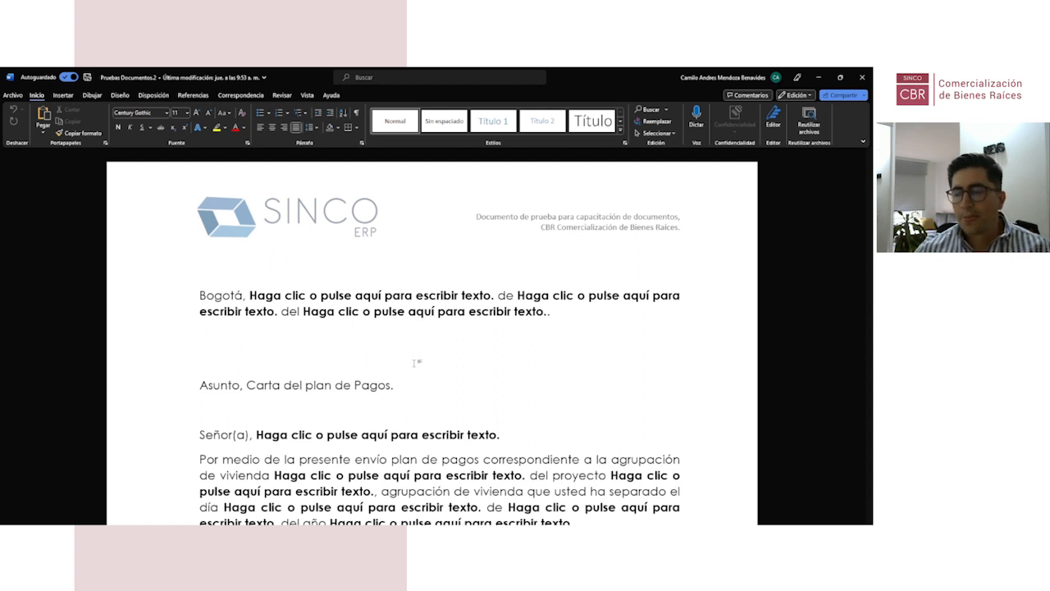
Step: Review the Separación, Cuota, Cesantías, Ahorro programado and Subsidio placeholder rows, then minimize Word
scroll(416, 362, "down", 3)
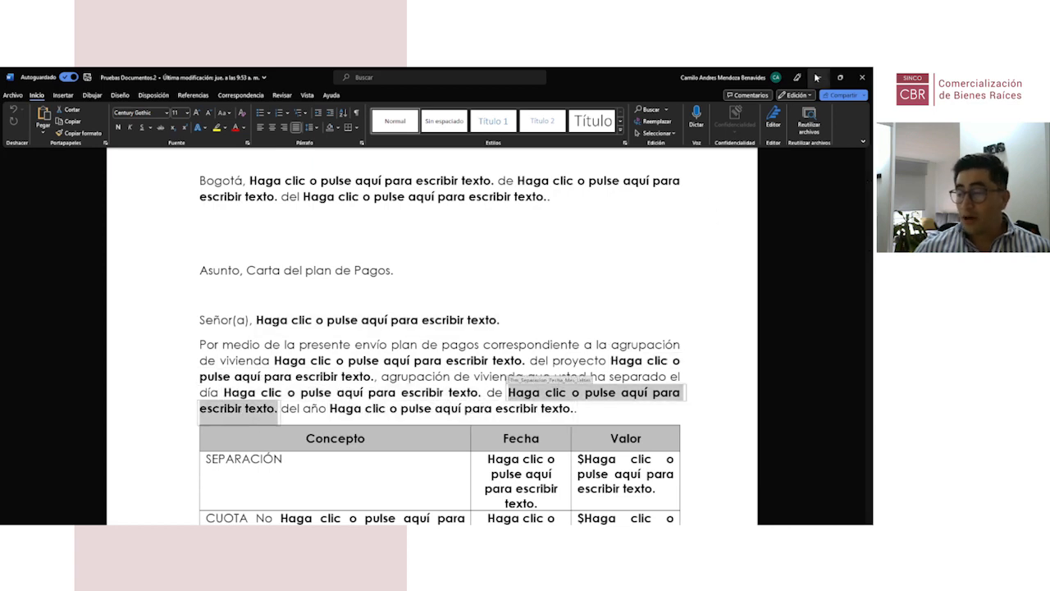
scroll(375, 327, "up", 3)
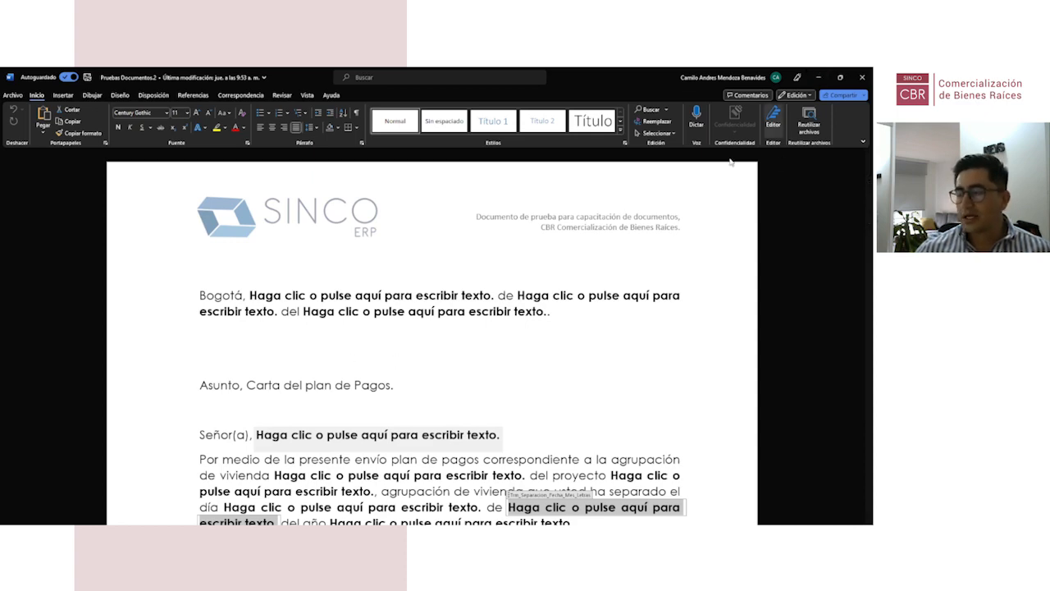
scroll(432, 345, "down", 3)
scroll(313, 340, "down", 5)
scroll(312, 340, "up", 2)
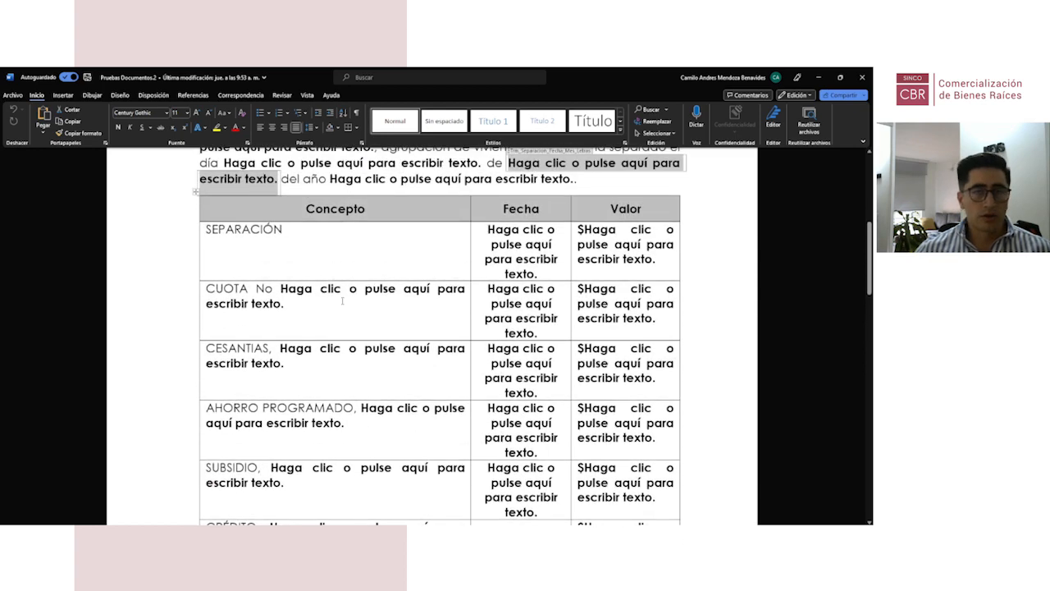
left_click(820, 78)
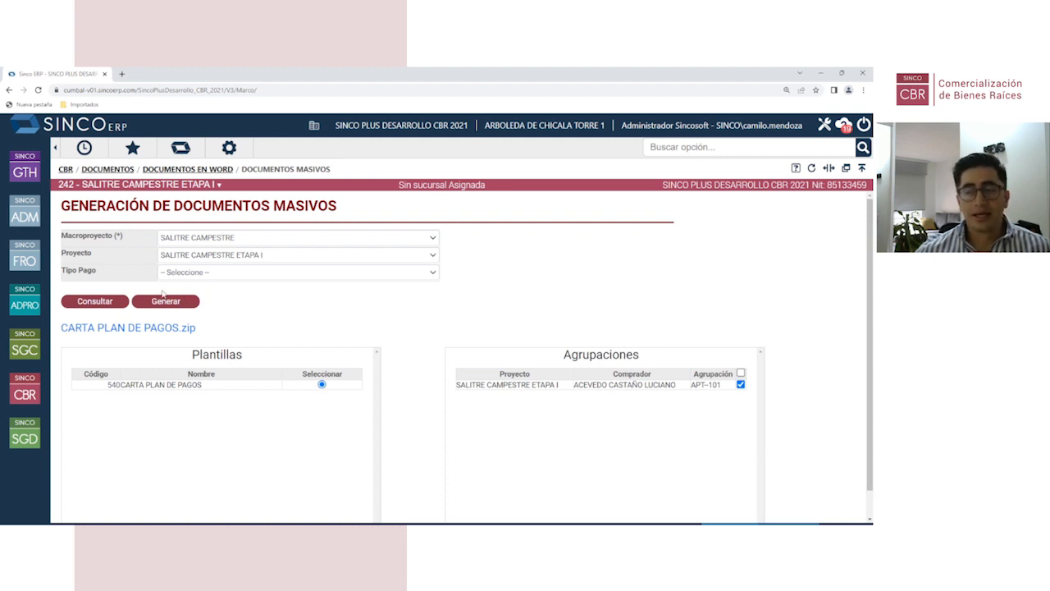
Step: Open Configuración de comisiones via CBR > Comisiones > Configuración
left_click(26, 393)
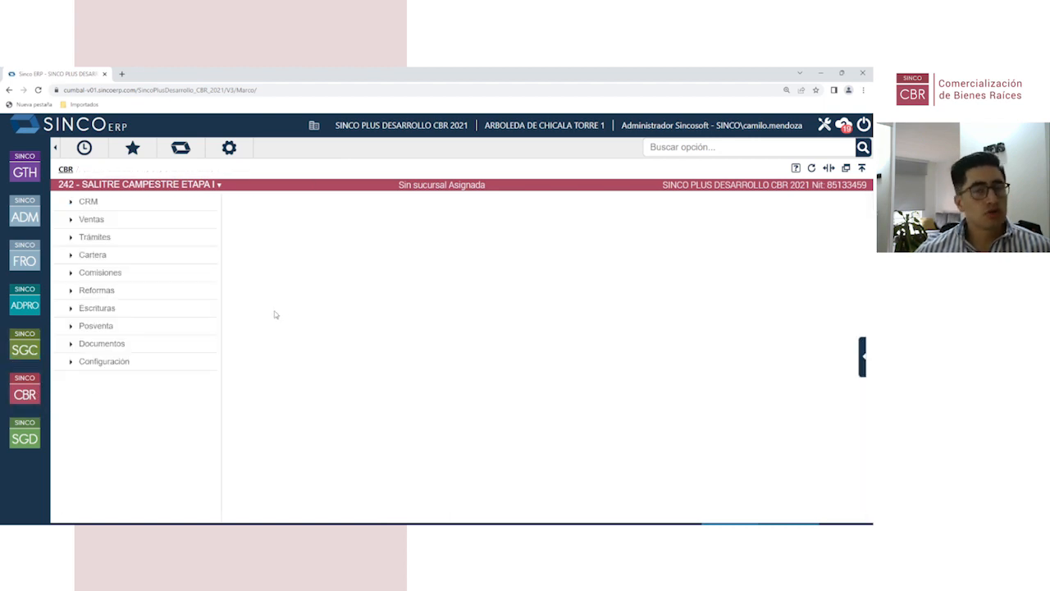
left_click(164, 281)
left_click(271, 241)
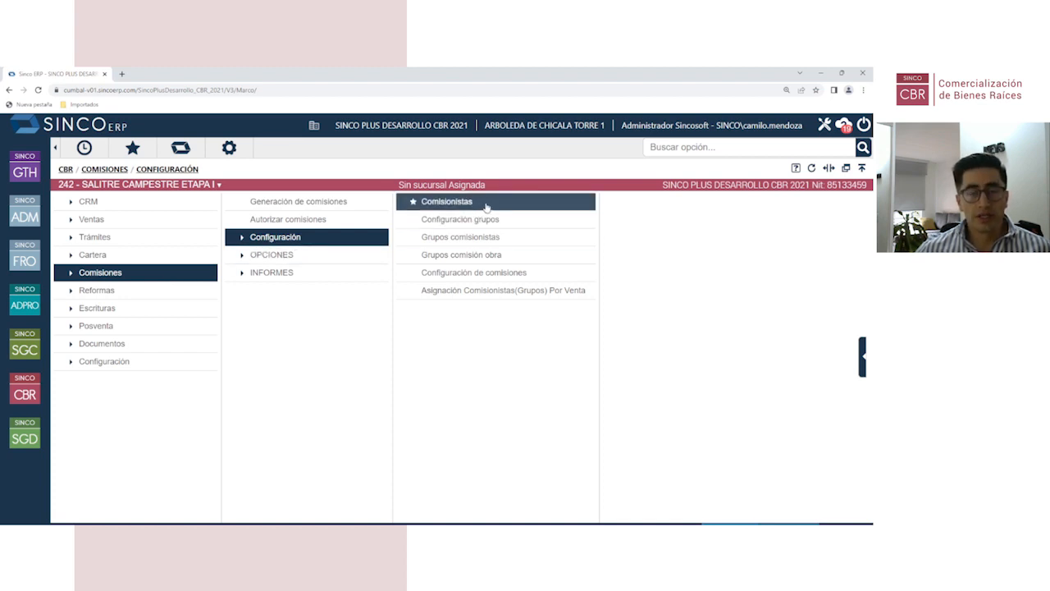
left_click(499, 274)
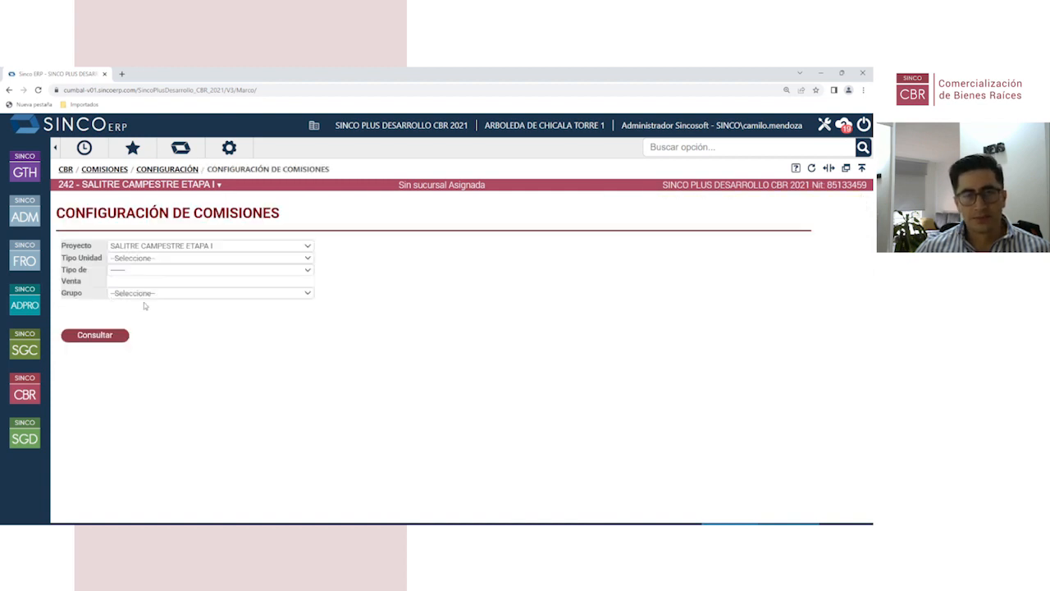
Step: Set Tipo Unidad to Apartamento and Tipo de Venta to Tipo Unico
left_click(145, 260)
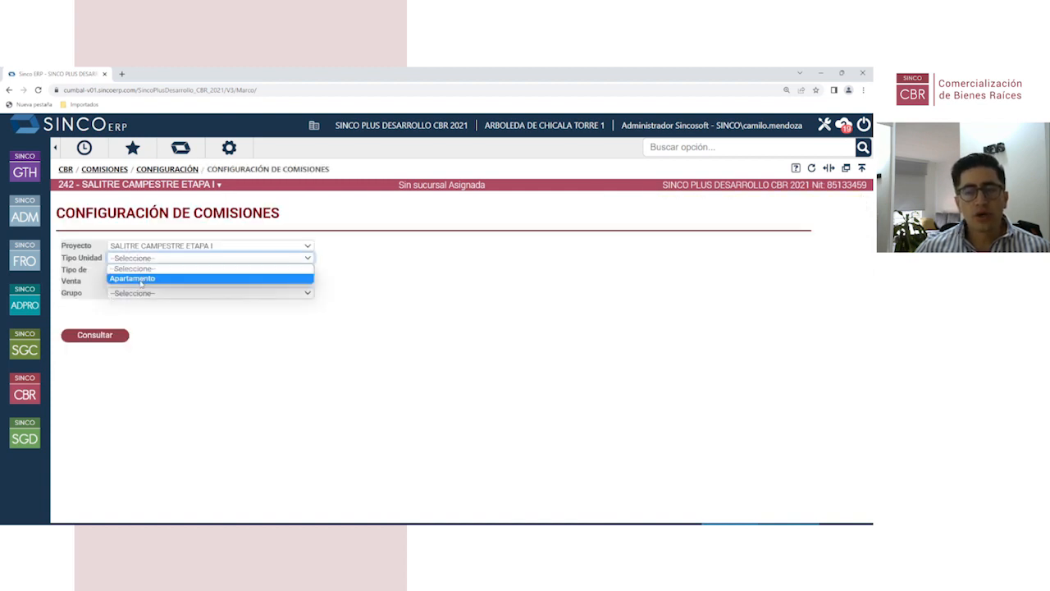
left_click(142, 280)
left_click(146, 271)
left_click(137, 290)
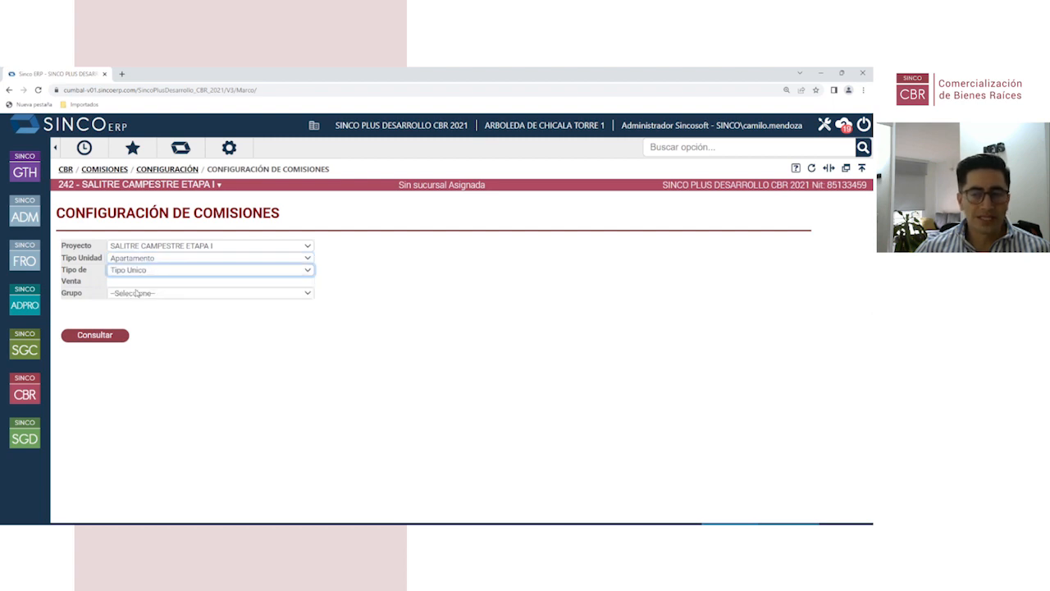
Step: Check the empty Grupo list, then go back to the commissions configuration menu
left_click(137, 293)
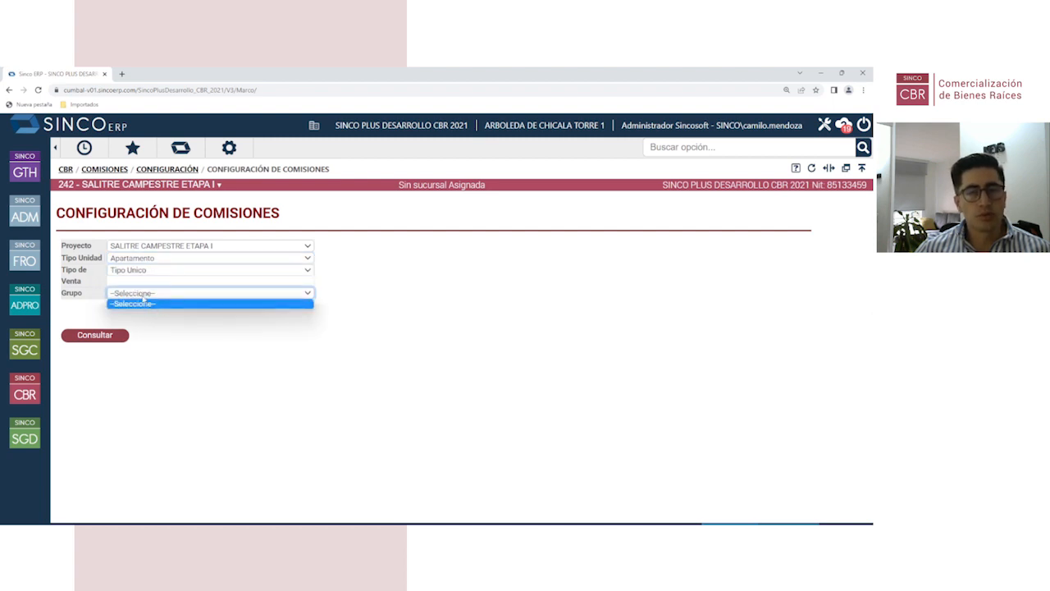
left_click(419, 312)
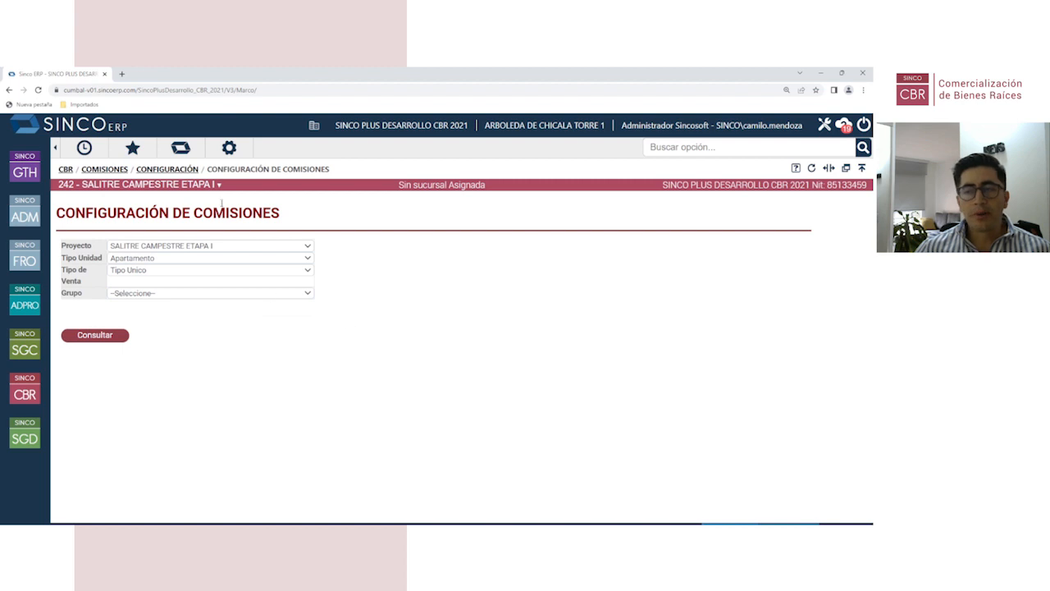
left_click(187, 170)
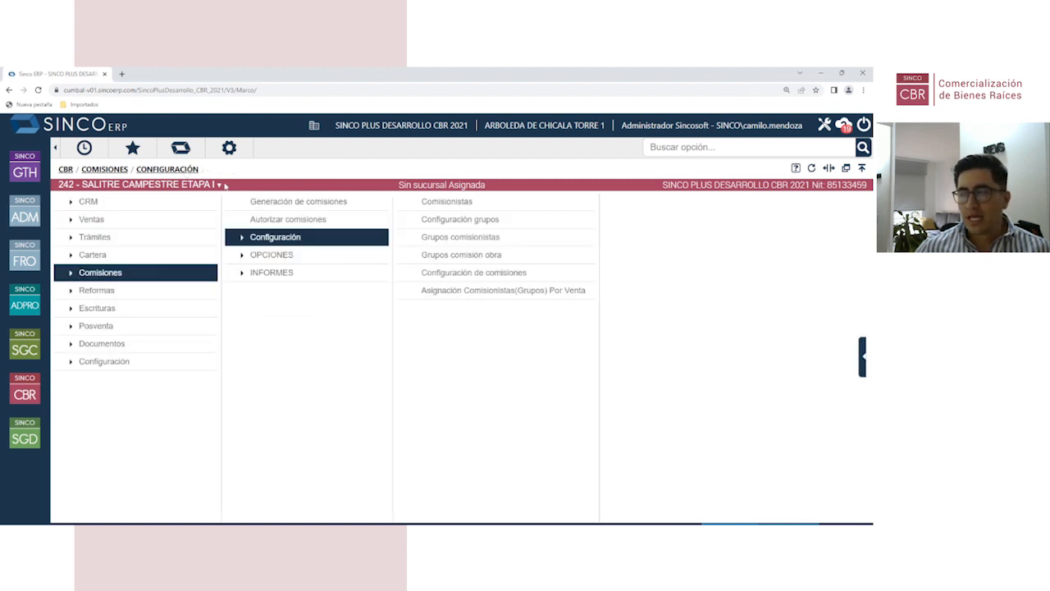
Step: Search Configuración grupos for the group 'GRUPO NORTE'
left_click(460, 219)
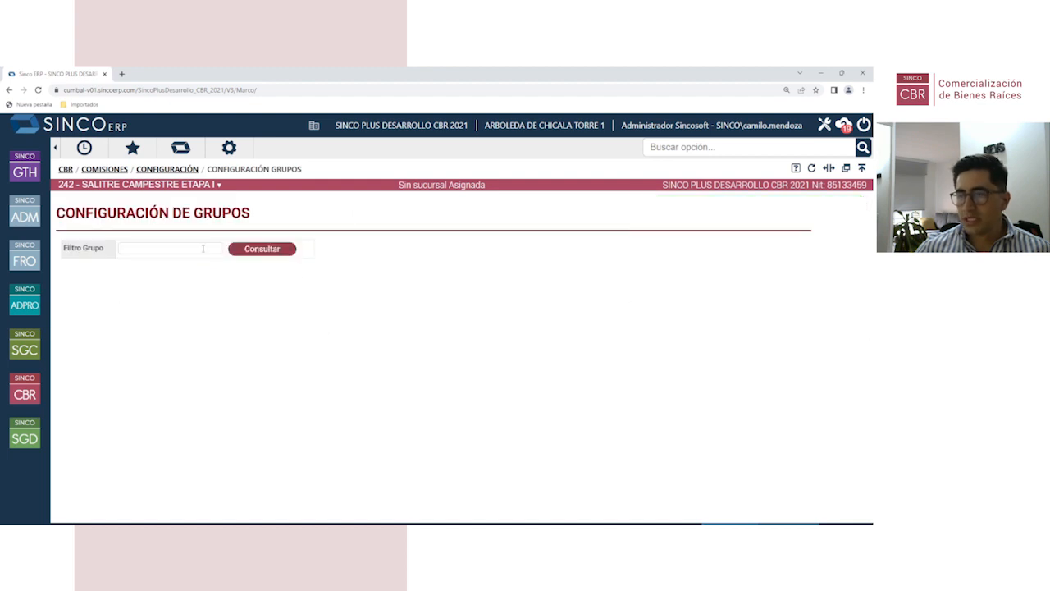
left_click(170, 247)
type("gRUPO")
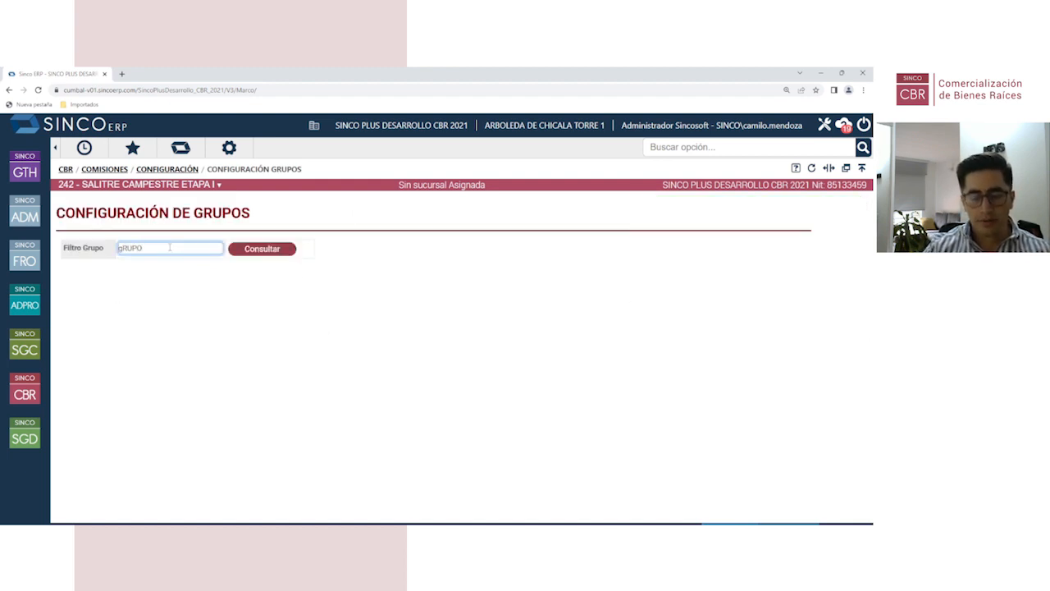
key("ctrl+a")
type("grupo")
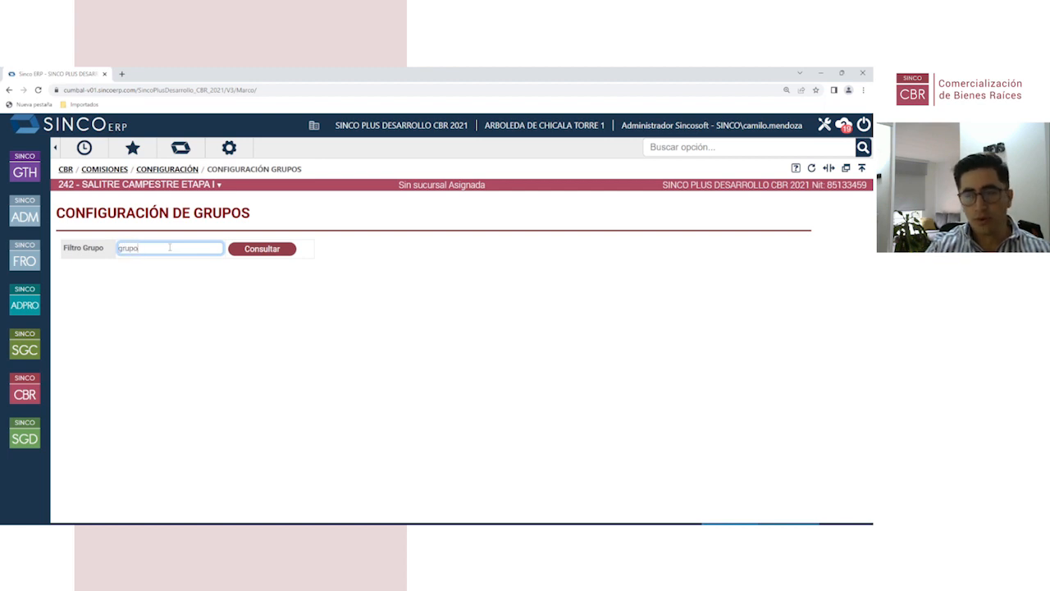
key("Home")
type("GRUPO")
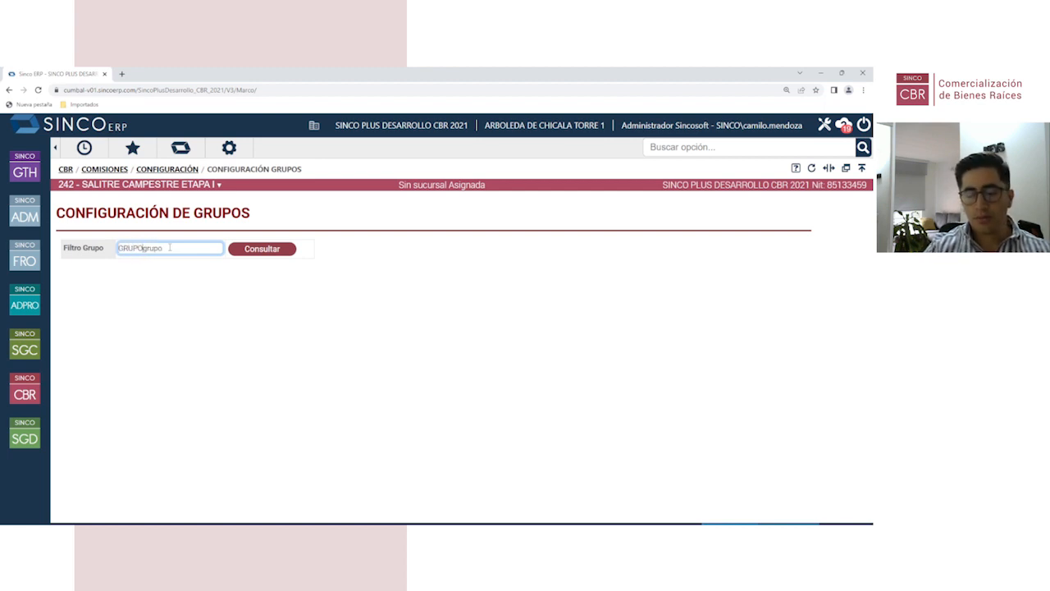
key("ctrl+a")
type("GRUPO")
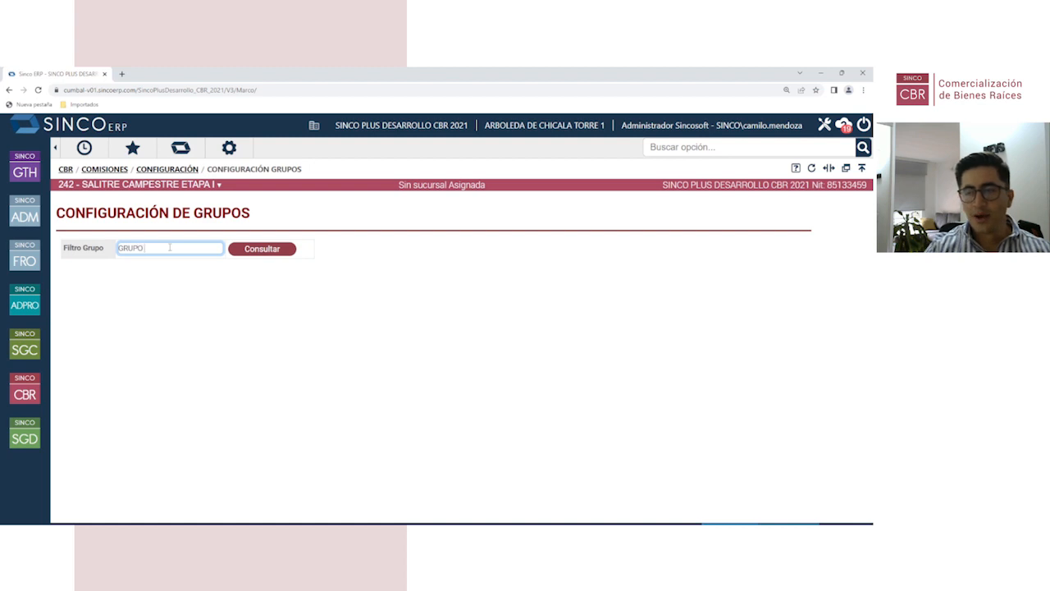
type(" NORTE")
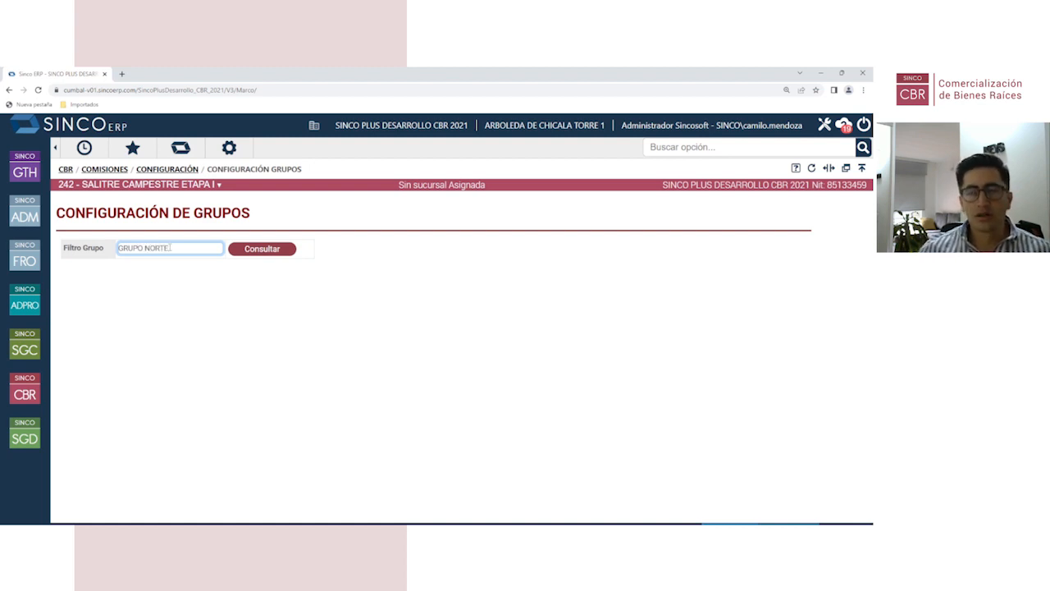
left_click(270, 252)
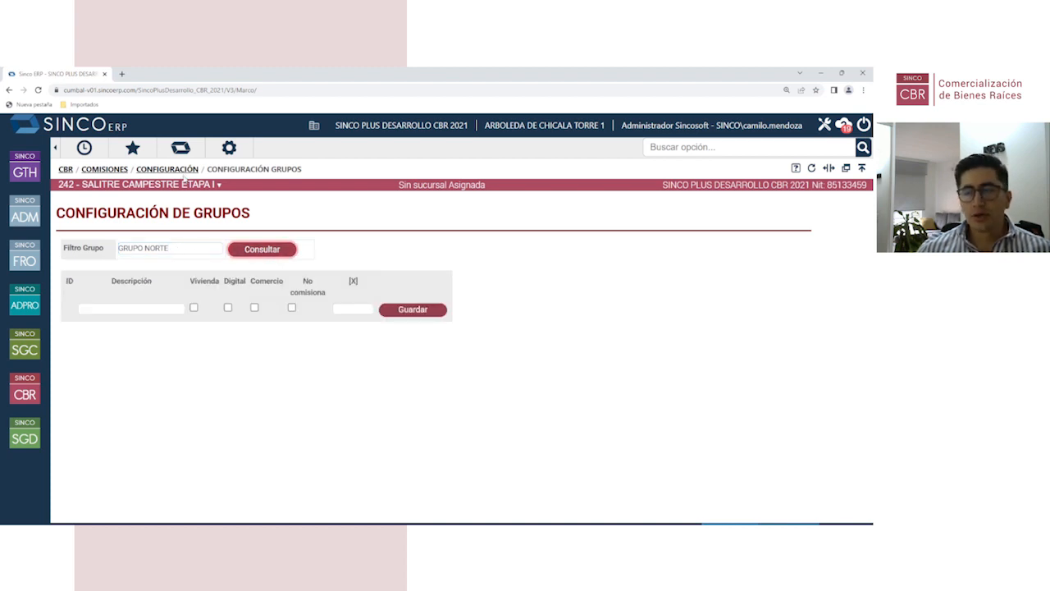
Step: Reopen Configuración grupos to list existing groups, then return to the configuration menu
left_click(182, 171)
left_click(517, 226)
left_click(271, 252)
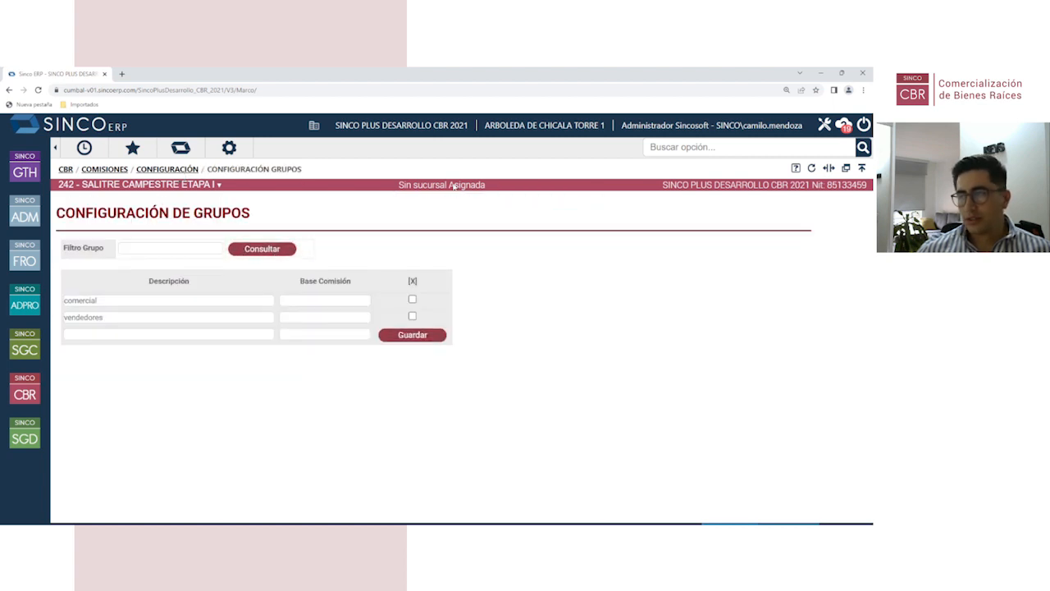
left_click(182, 171)
left_click(505, 220)
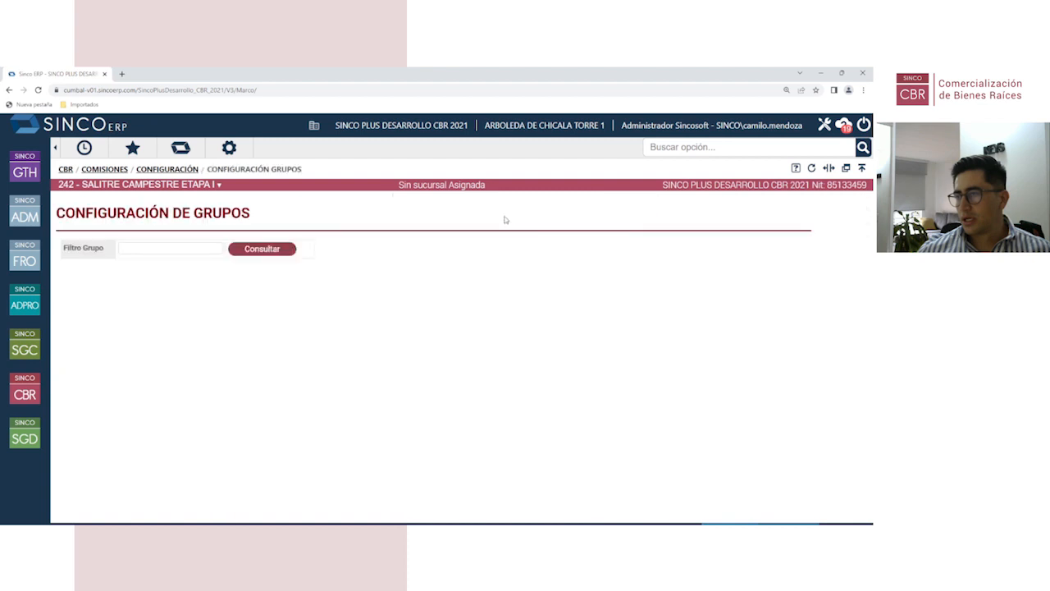
left_click(171, 174)
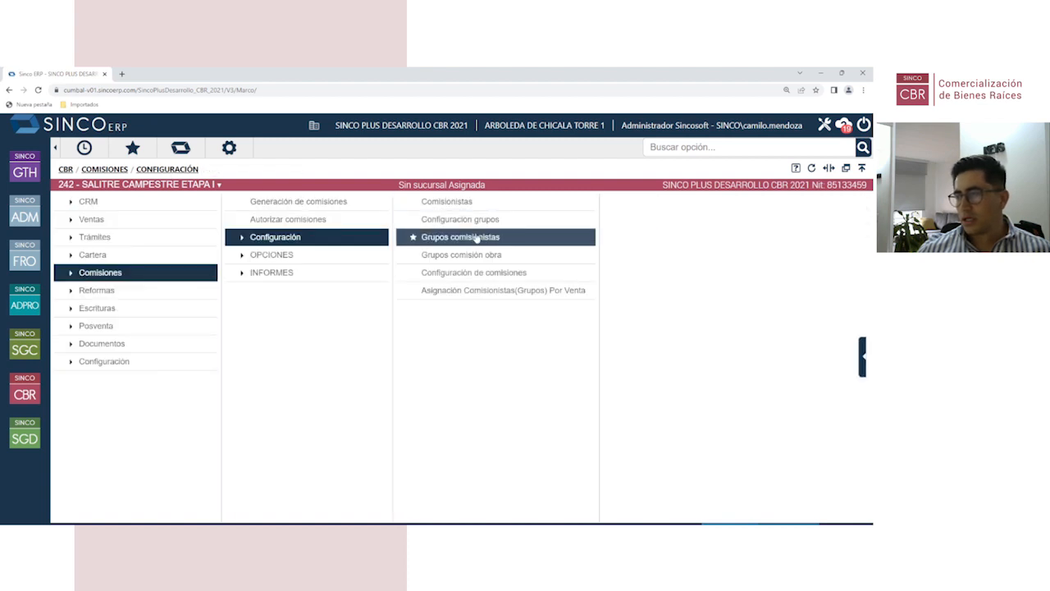
Step: View the comercial group's members in Grupos comisionistas
left_click(477, 238)
left_click(197, 245)
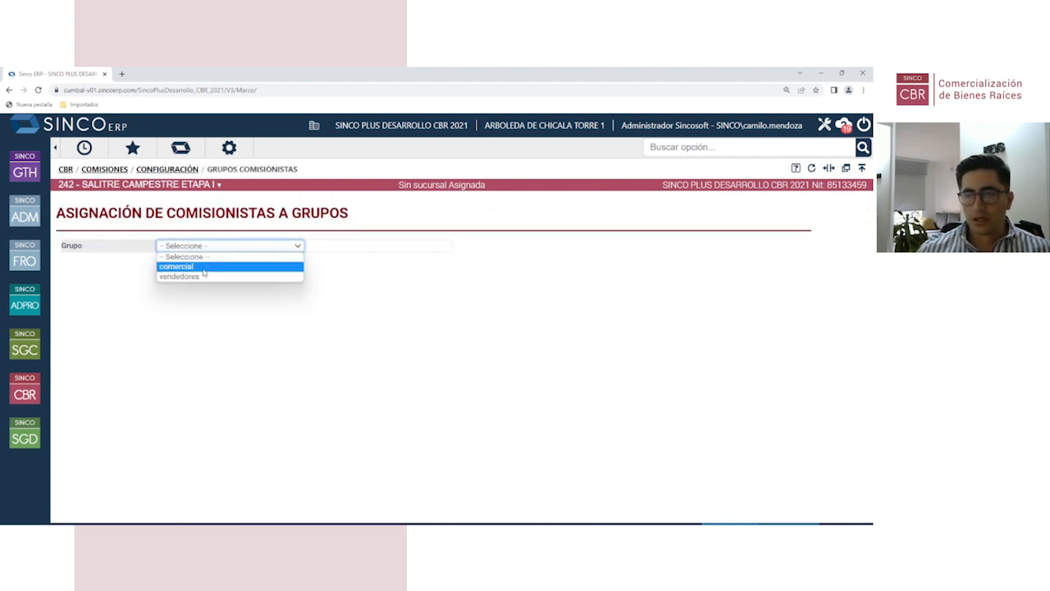
left_click(203, 269)
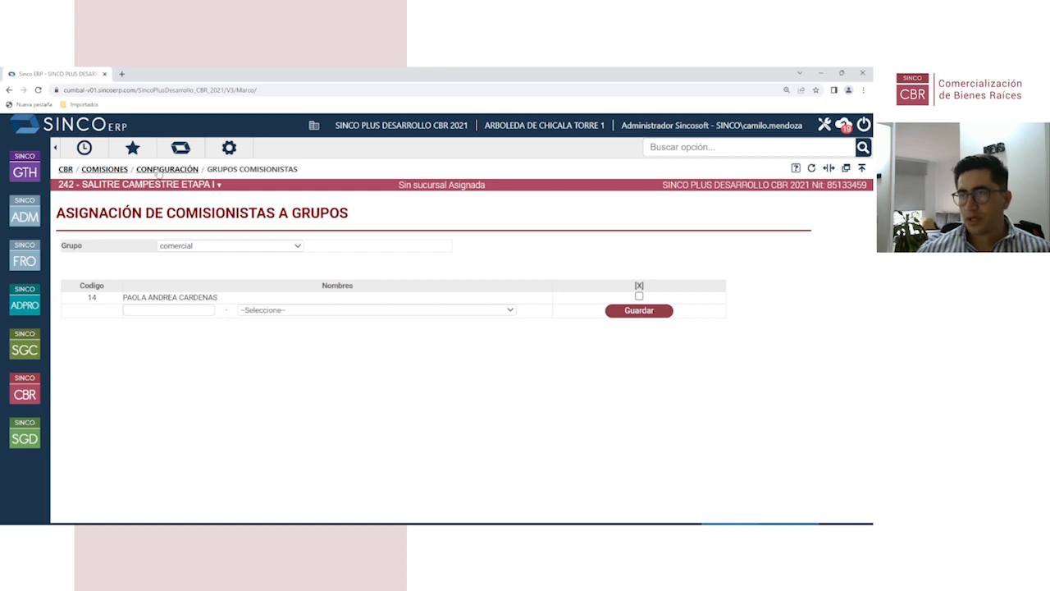
left_click(159, 170)
Step: Assign and save the vendedores group in Grupos comisión obra for the project
left_click(500, 255)
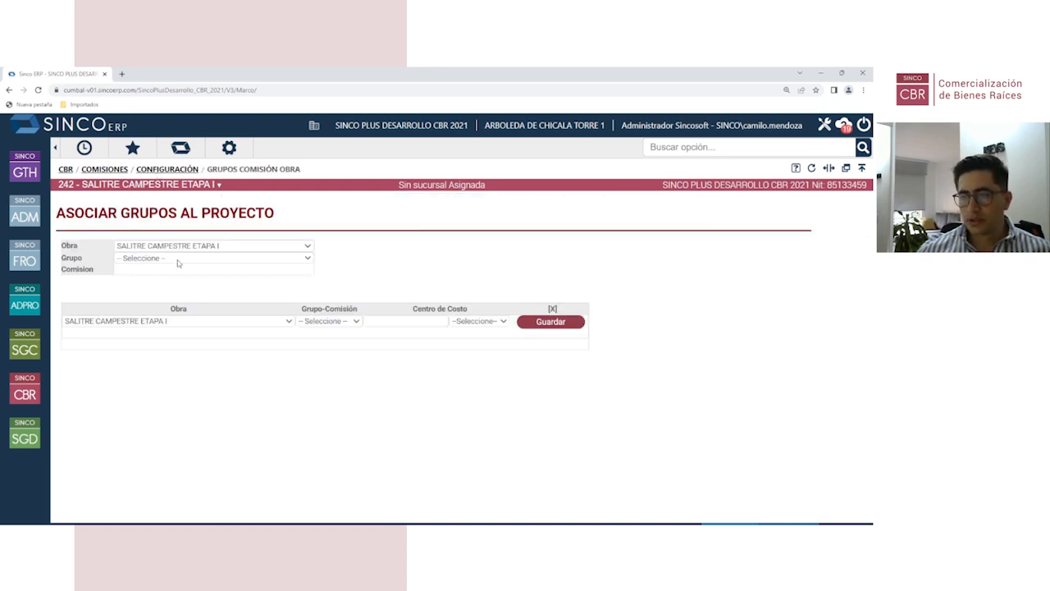
left_click(335, 326)
left_click(333, 351)
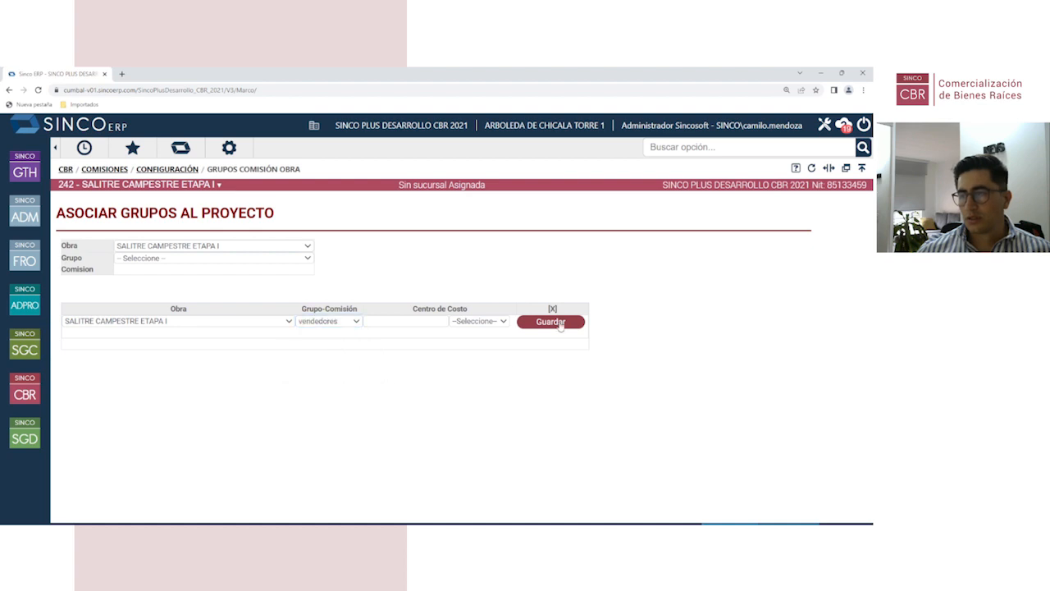
left_click(561, 322)
left_click(168, 170)
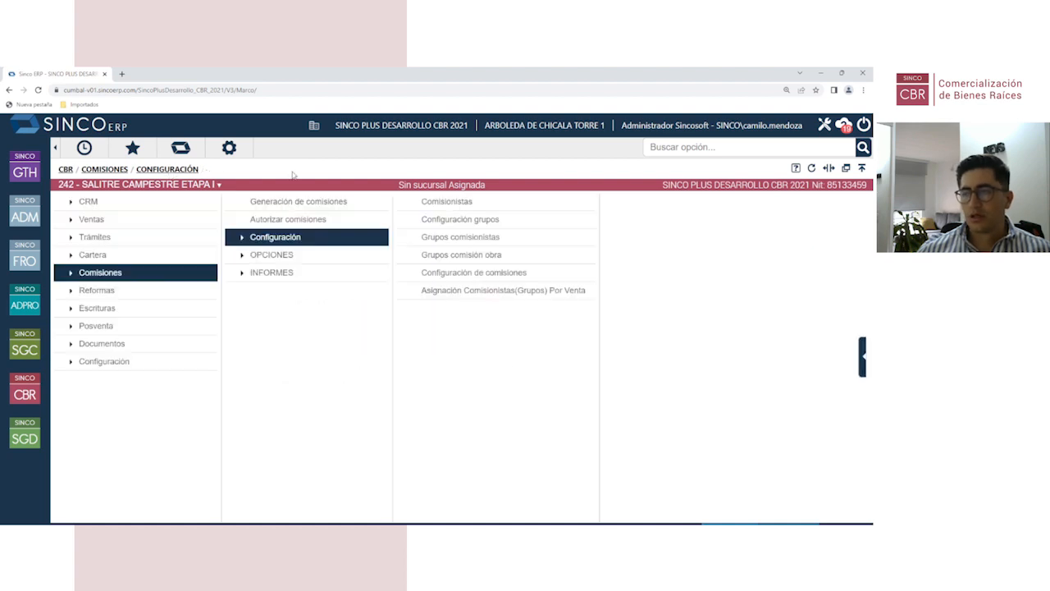
Step: Query commissions for Apartamento, Tipo Unico, group vendedores
left_click(505, 273)
left_click(147, 258)
left_click(147, 277)
left_click(146, 270)
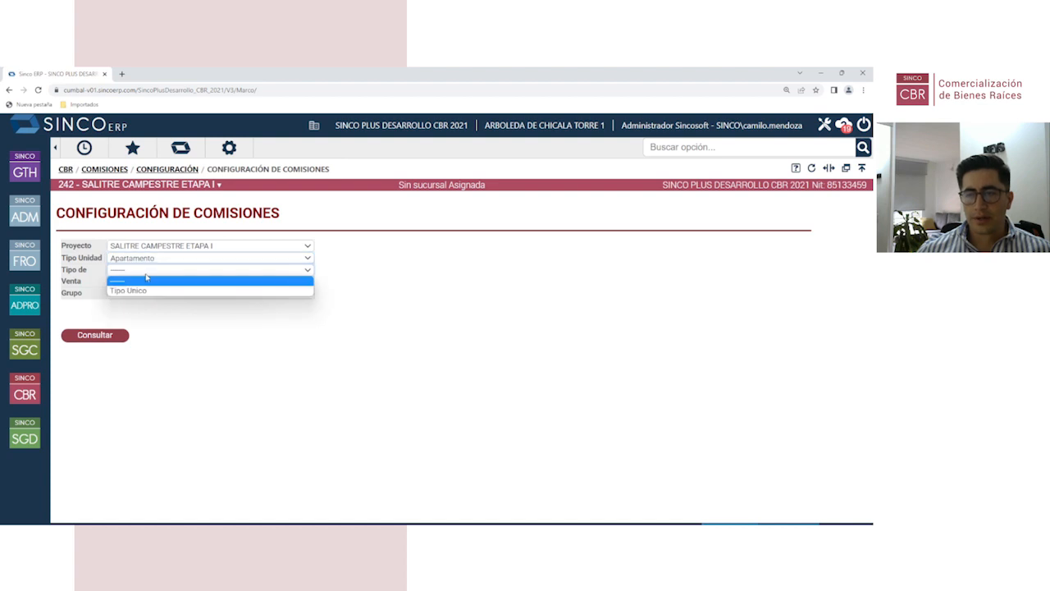
left_click(143, 290)
left_click(146, 293)
left_click(146, 293)
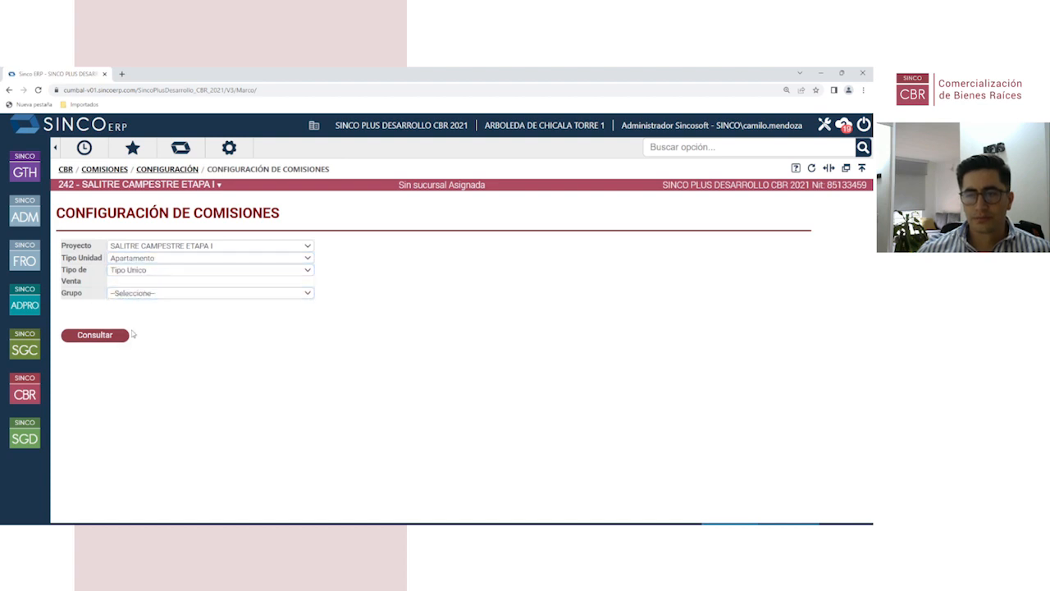
left_click(150, 294)
left_click(135, 313)
left_click(105, 337)
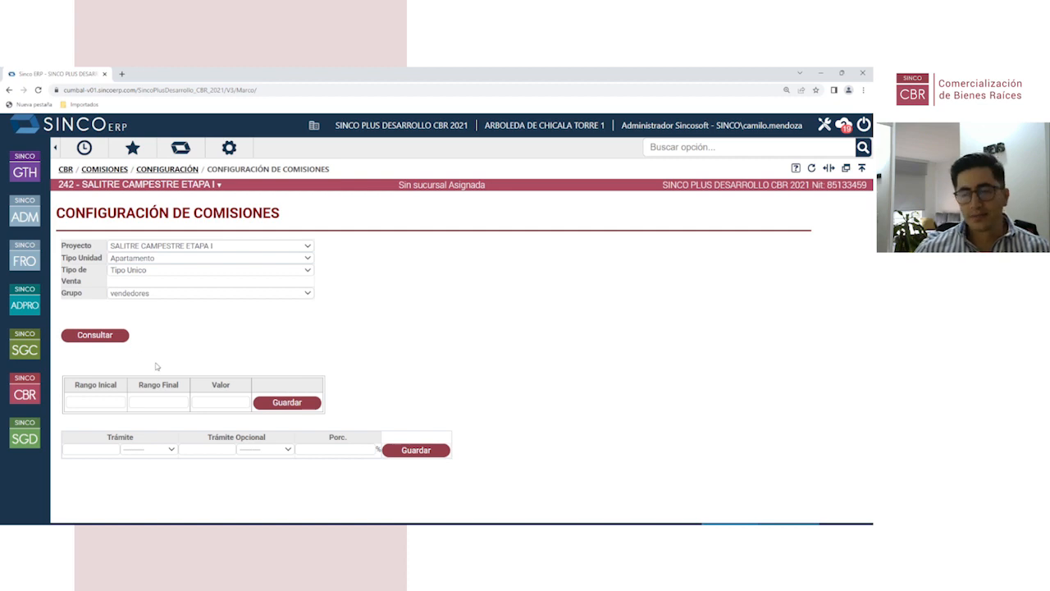
Step: Add and save commission range 1–3 worth 1,000,000
key("ctrl+minus")
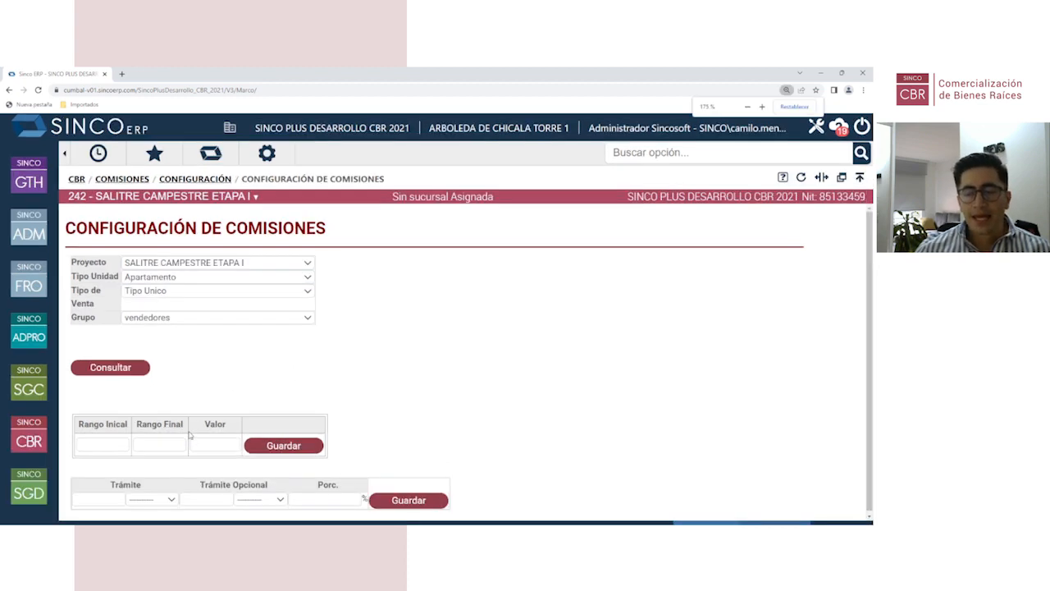
key("ctrl+plus")
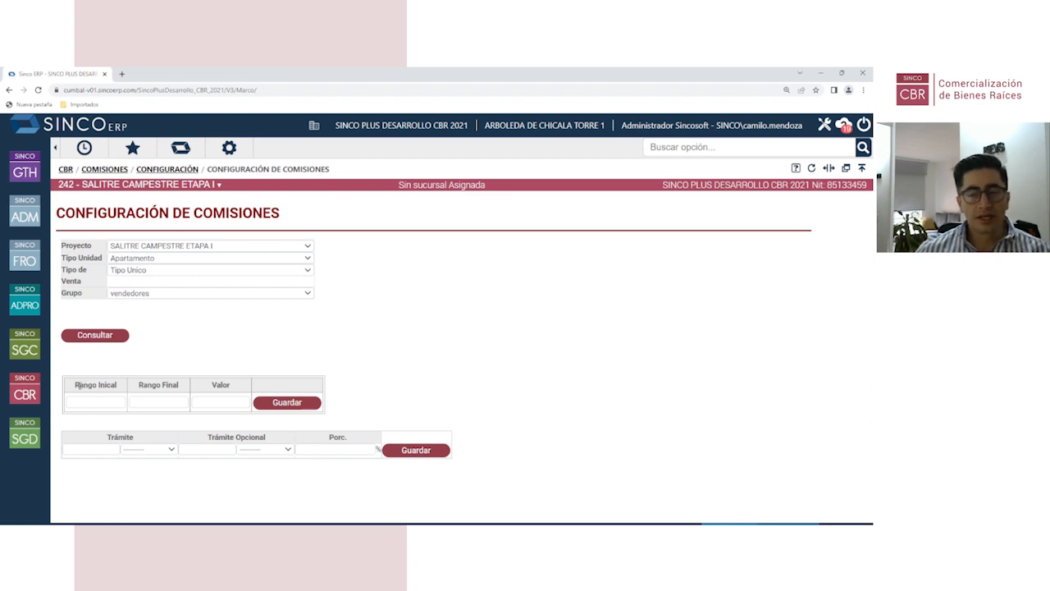
left_click_drag(77, 384, 181, 391)
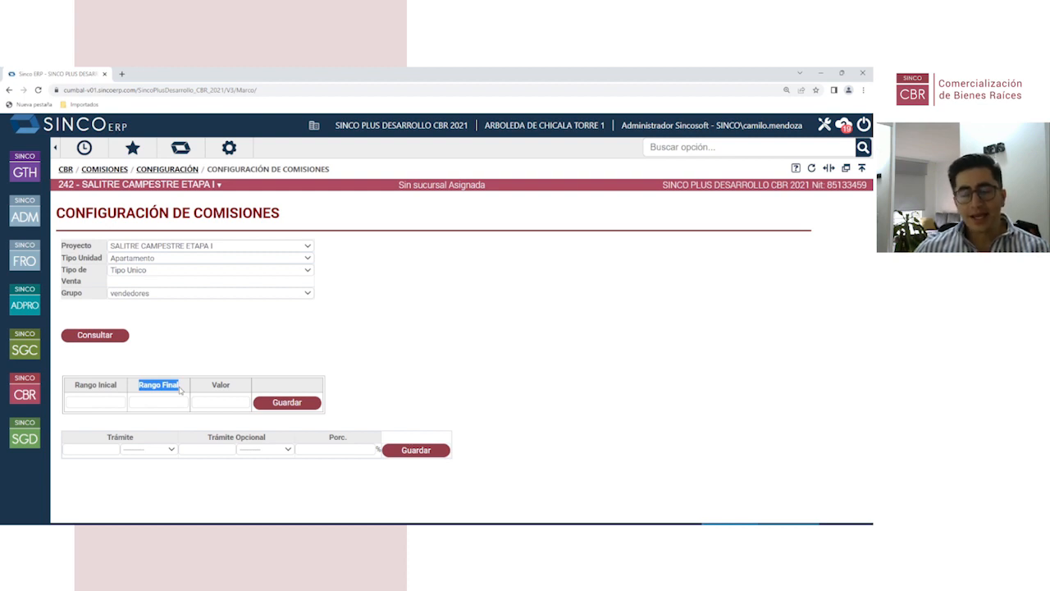
left_click(101, 402)
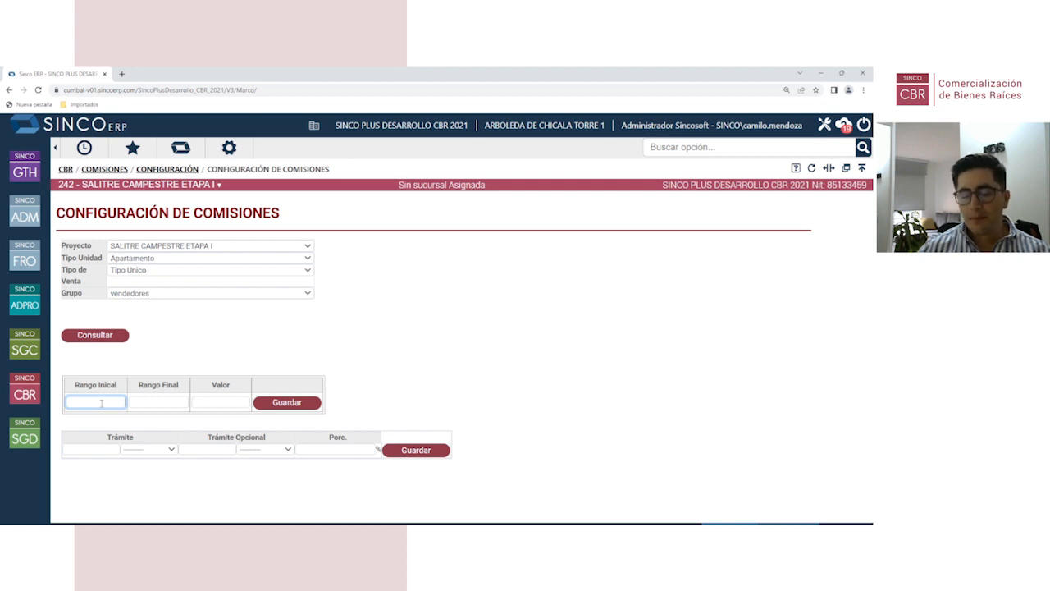
type("1")
key("Tab")
type("3")
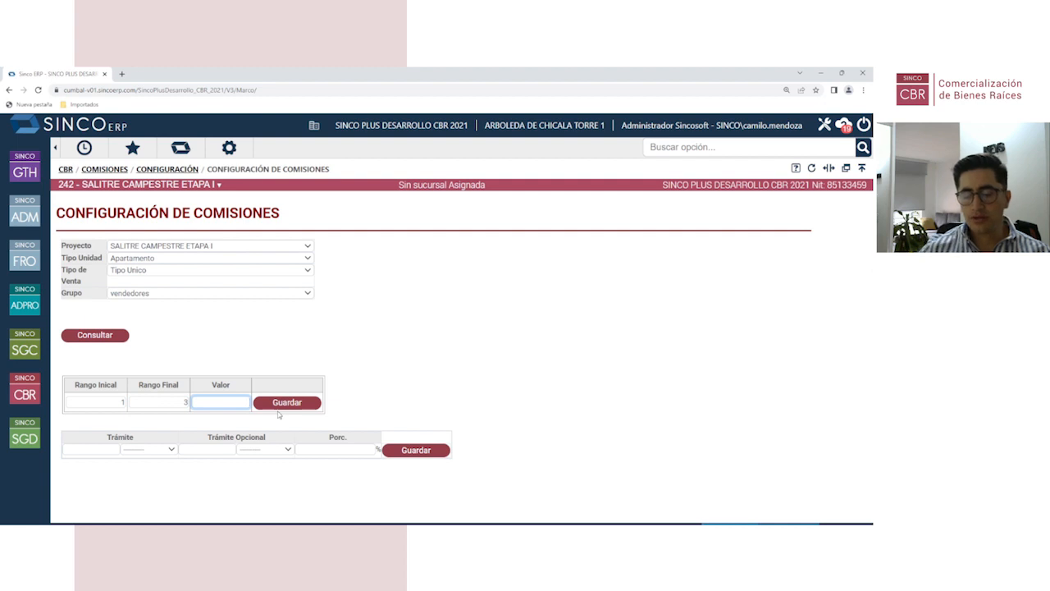
type("100")
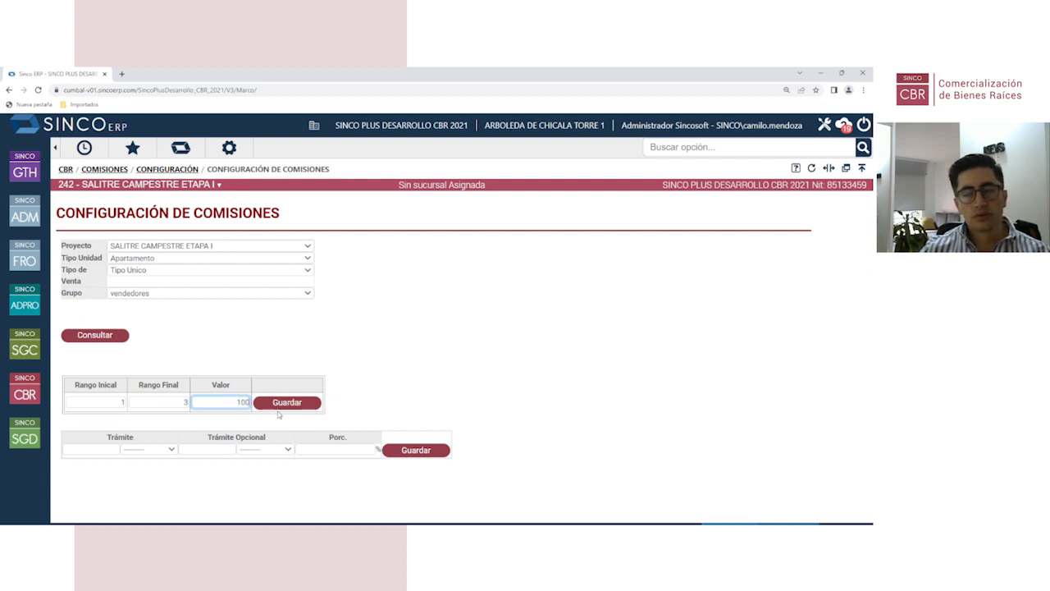
type("0000")
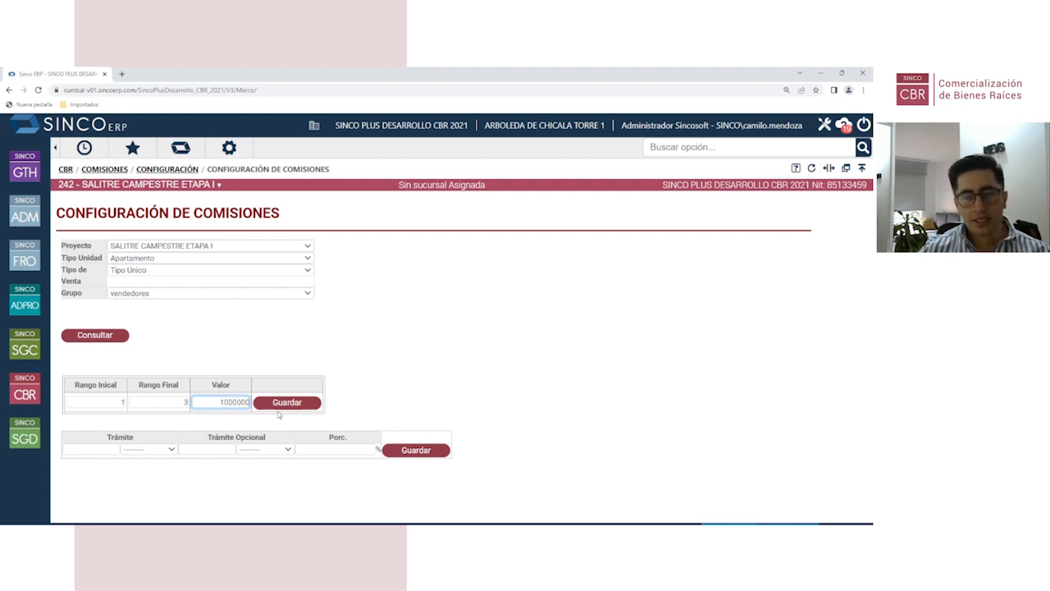
key("Tab")
key("Return")
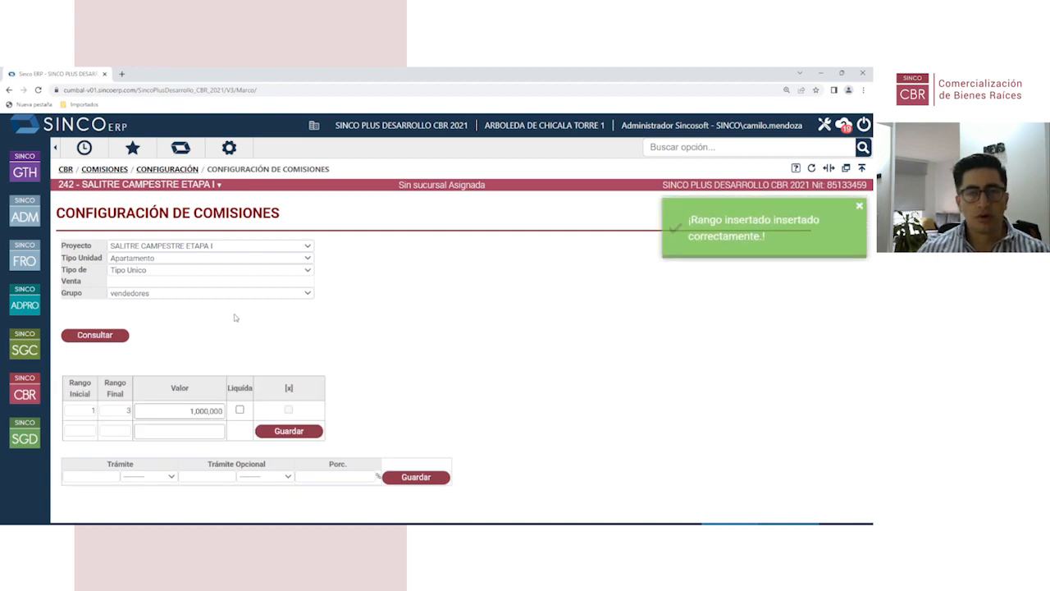
Step: Add and save commission range 4–6 worth 1,200,000
left_click(81, 430)
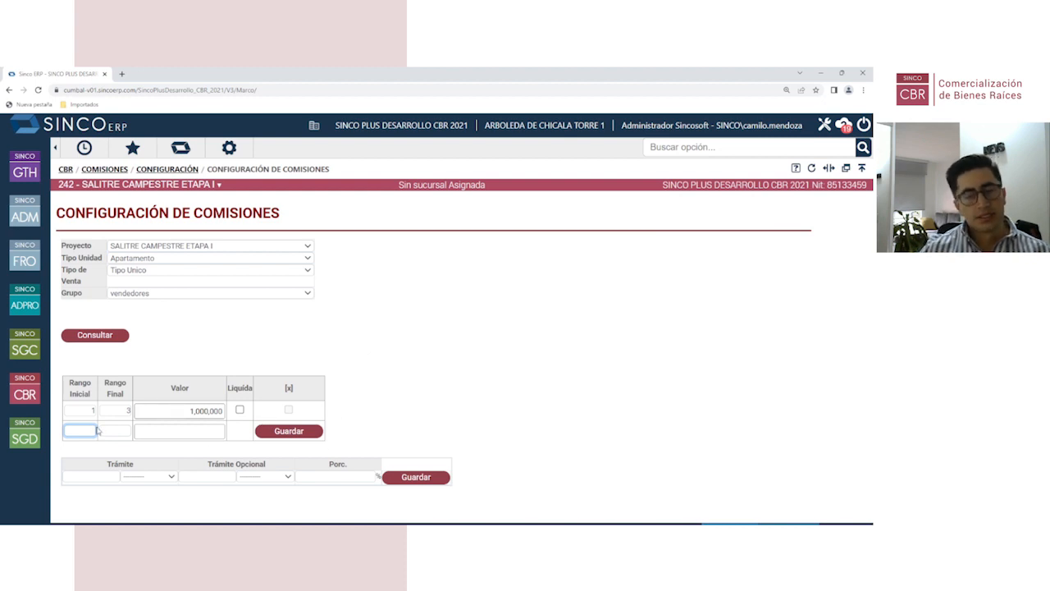
key("Tab")
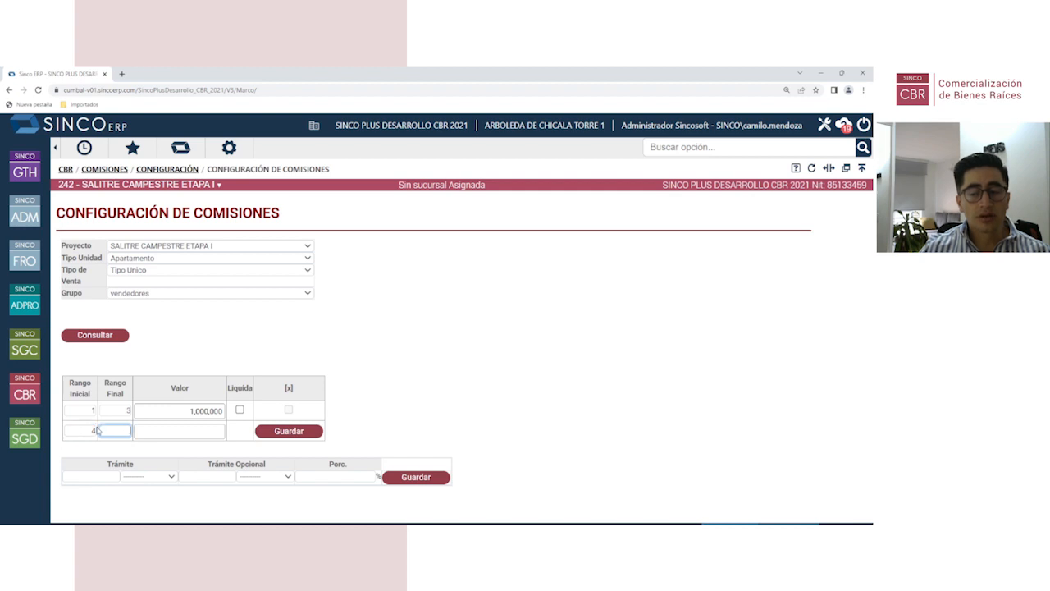
key("Tab")
type("1200000")
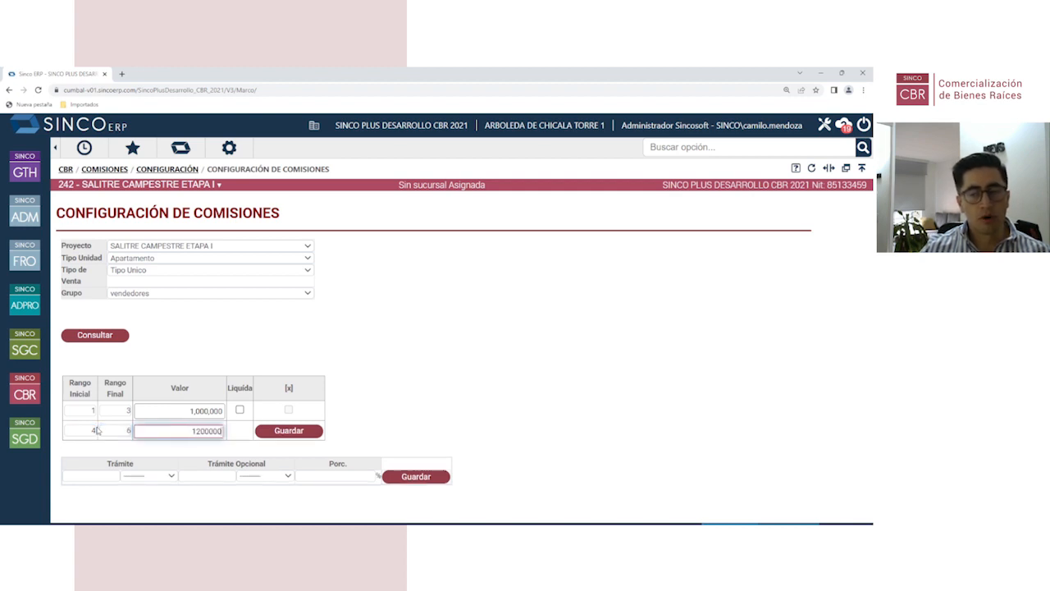
key("Return")
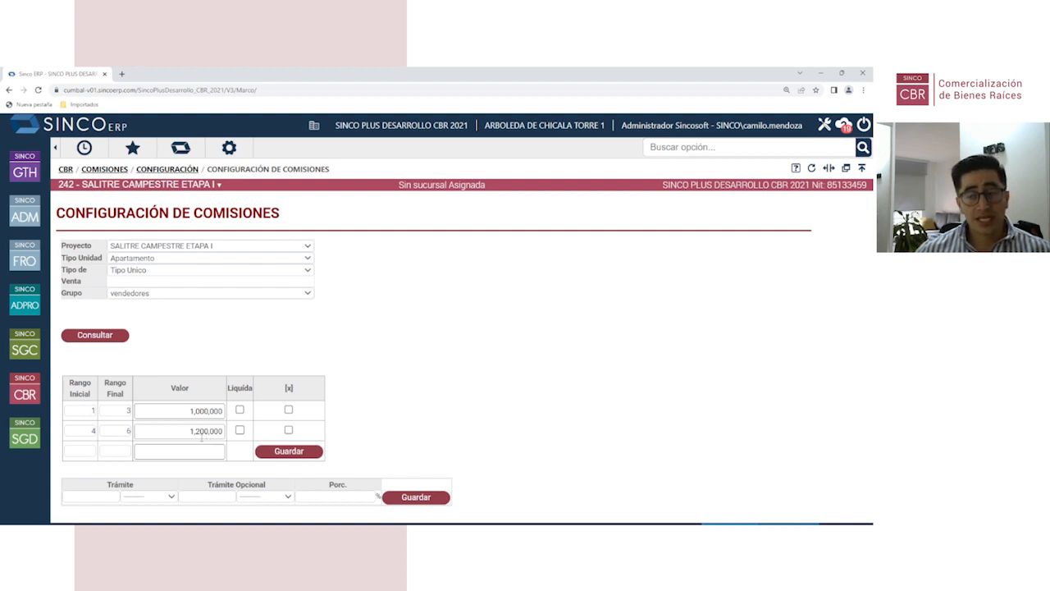
left_click(101, 496)
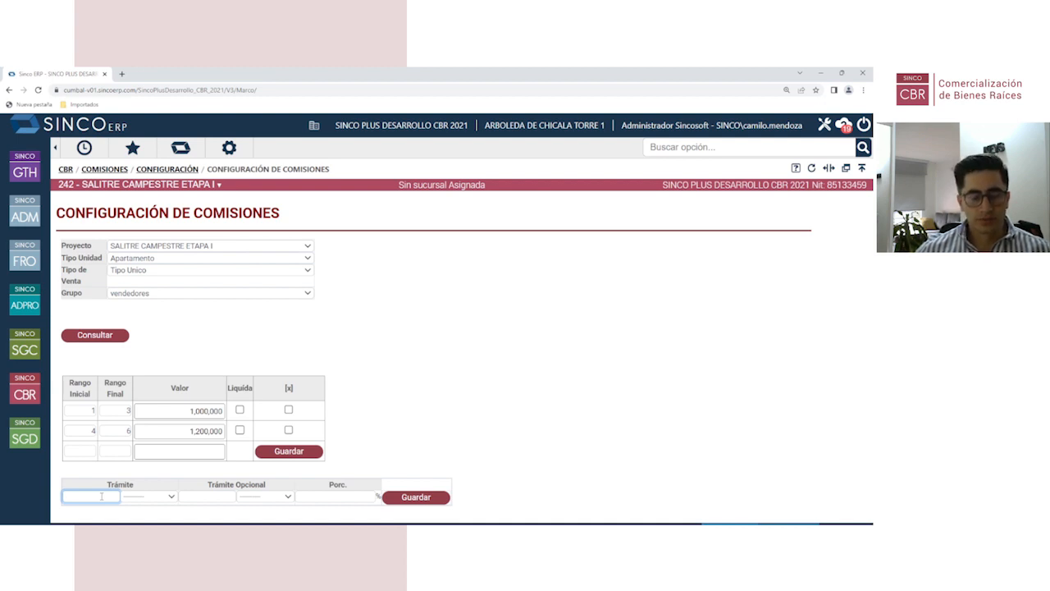
Step: Add the ODSE procedure and set its percentage to 30%
type("c")
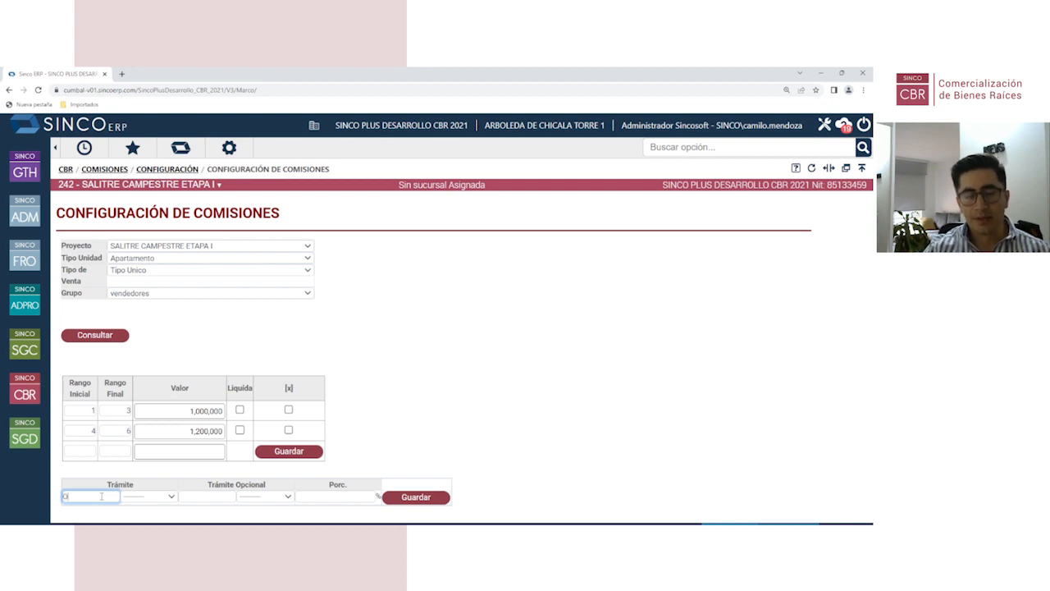
type("DSE")
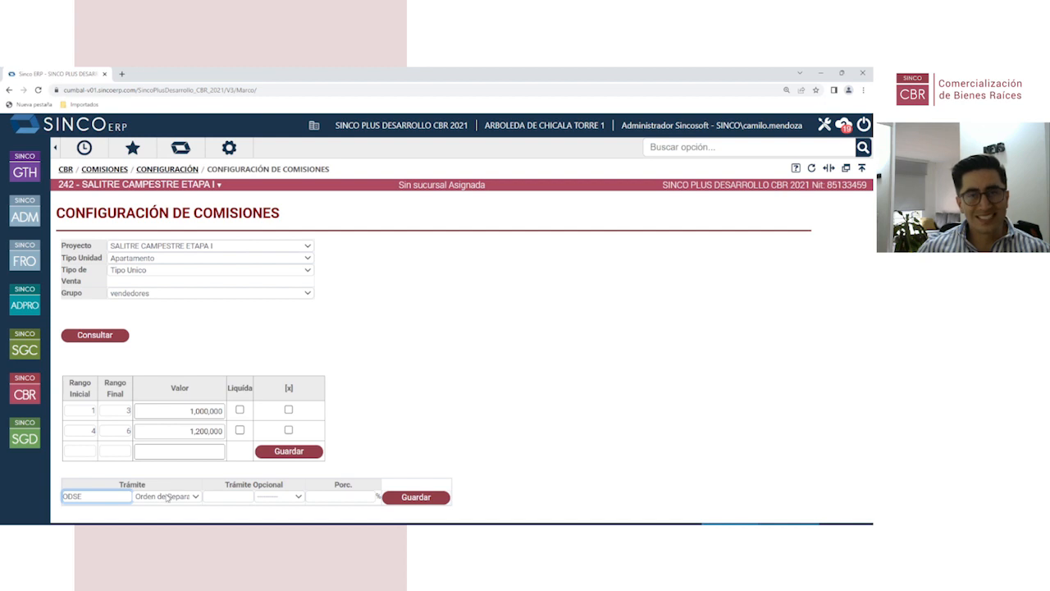
left_click(340, 497)
type("100")
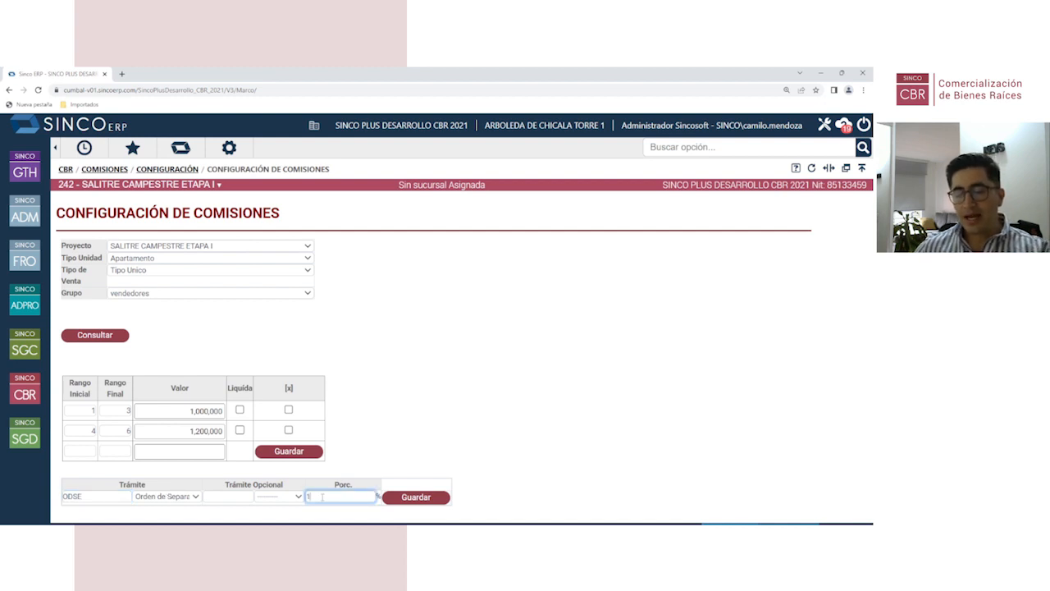
left_click(415, 498)
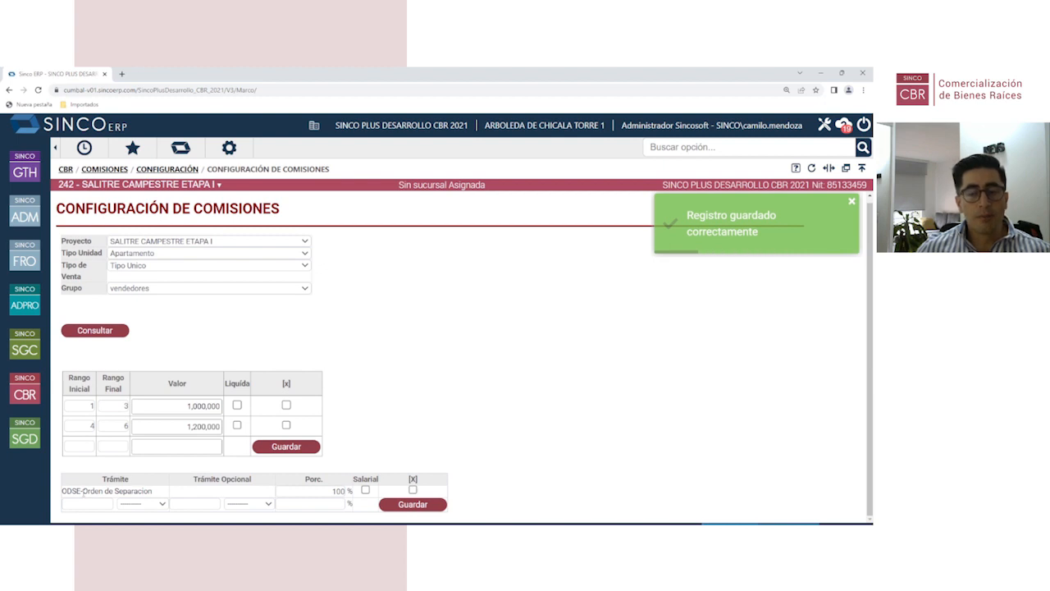
left_click_drag(318, 493, 382, 500)
type("130")
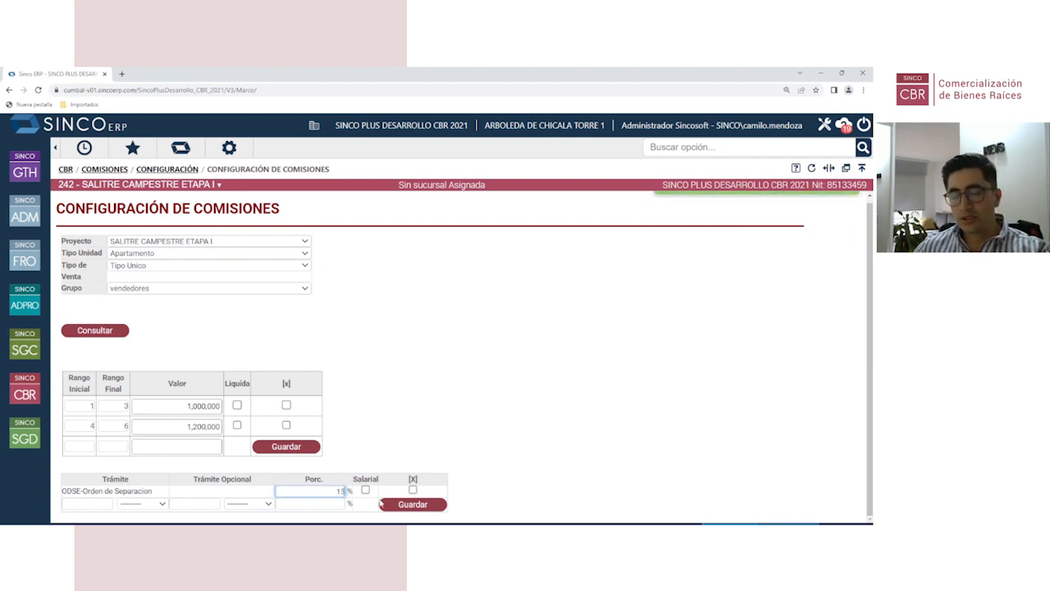
key("BackSpace")
key("BackSpace")
key("BackSpace")
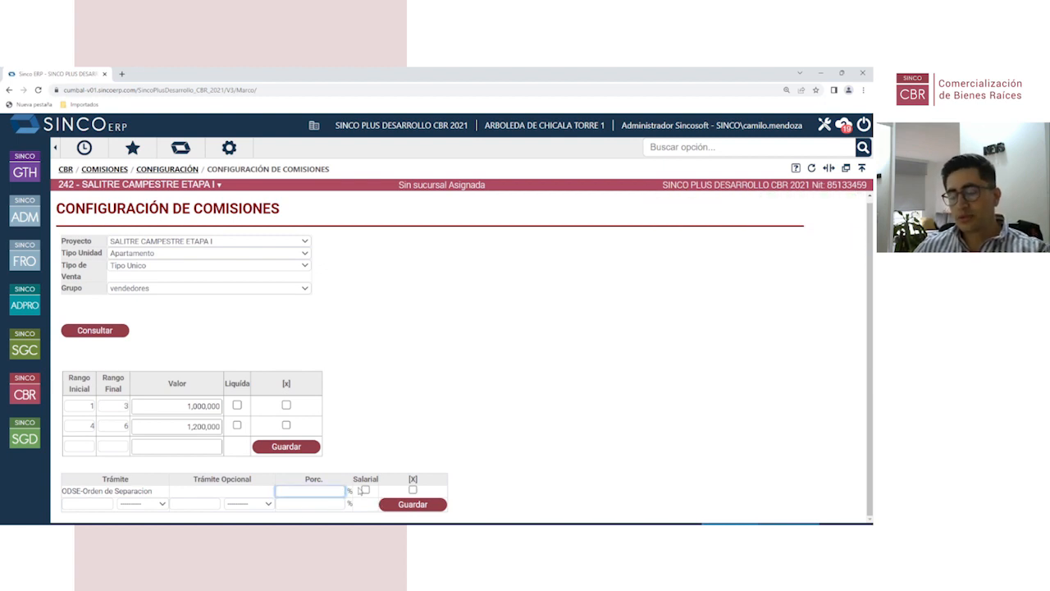
type("30")
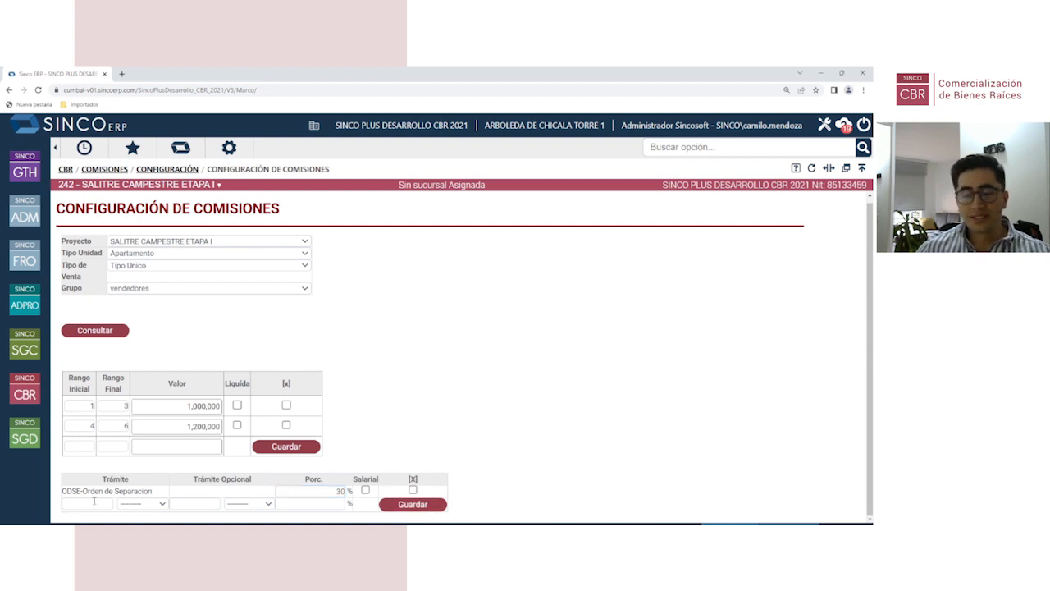
Step: Add and save procedure FCOC-Firma Contrato de Obra-Cliente at 30%
left_click(91, 503)
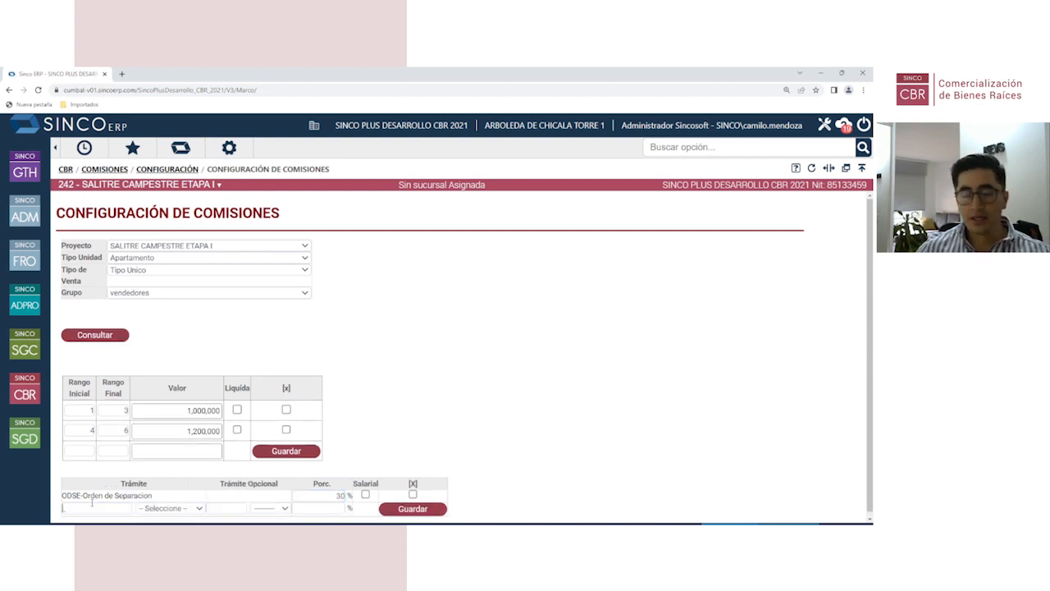
left_click(164, 508)
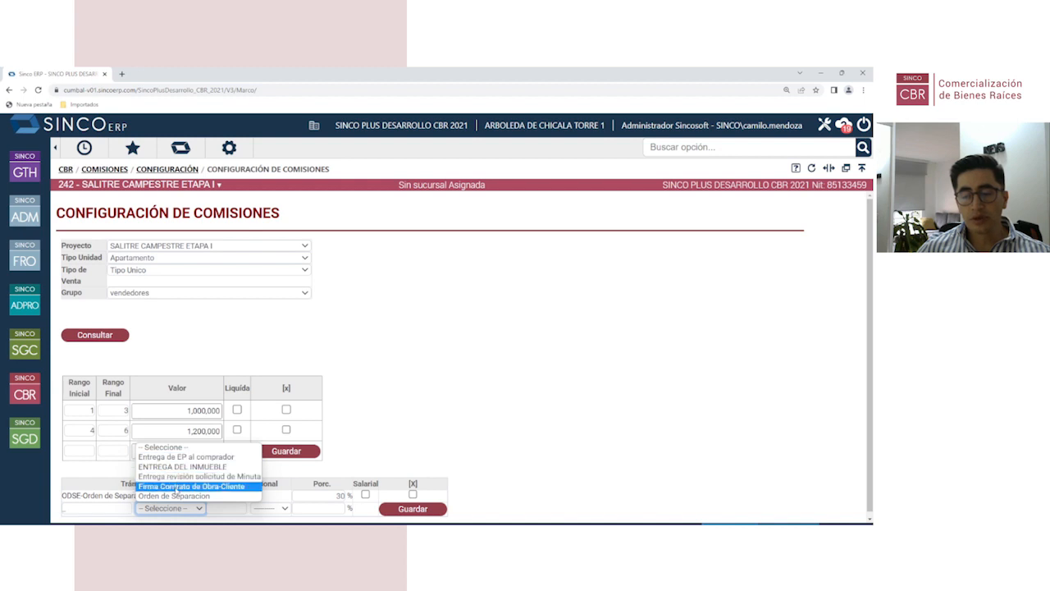
left_click(175, 487)
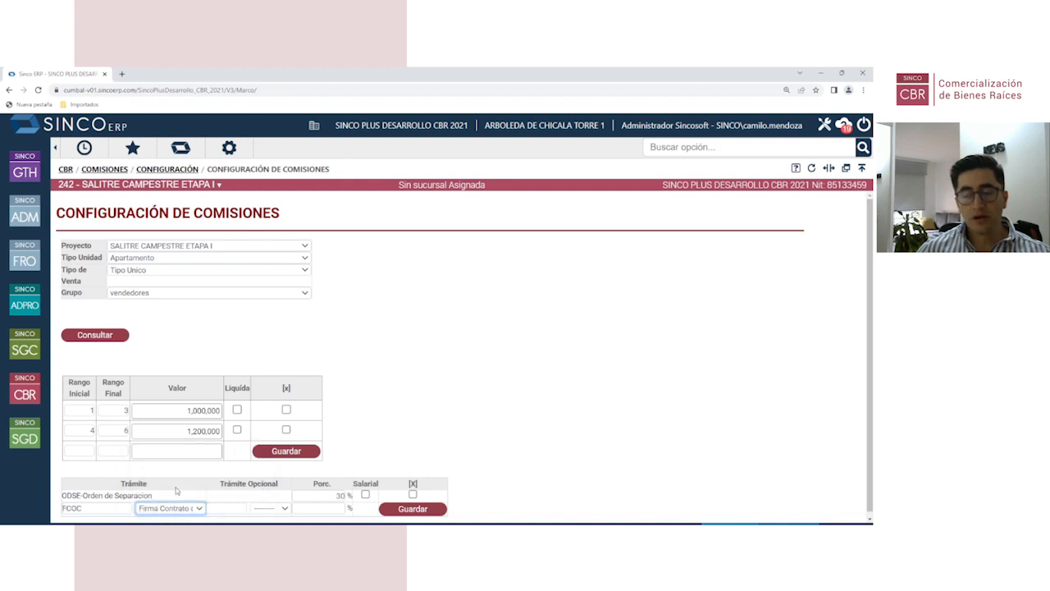
left_click(334, 504)
type("30")
left_click(411, 504)
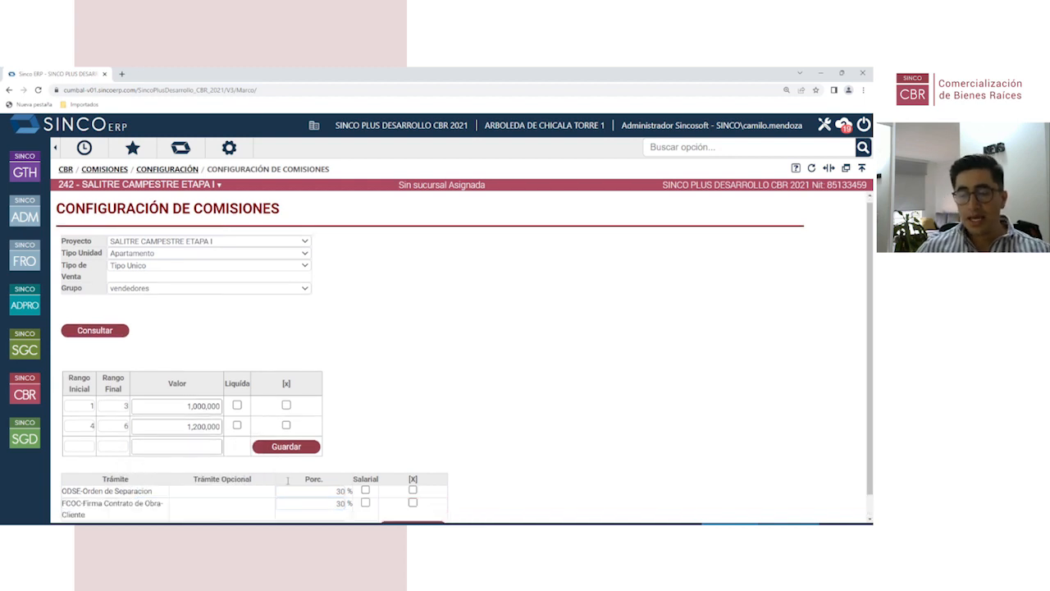
Step: Add and save procedure ENTI-ENTREGA DEL INMUEBLE at 40%
left_click(89, 502)
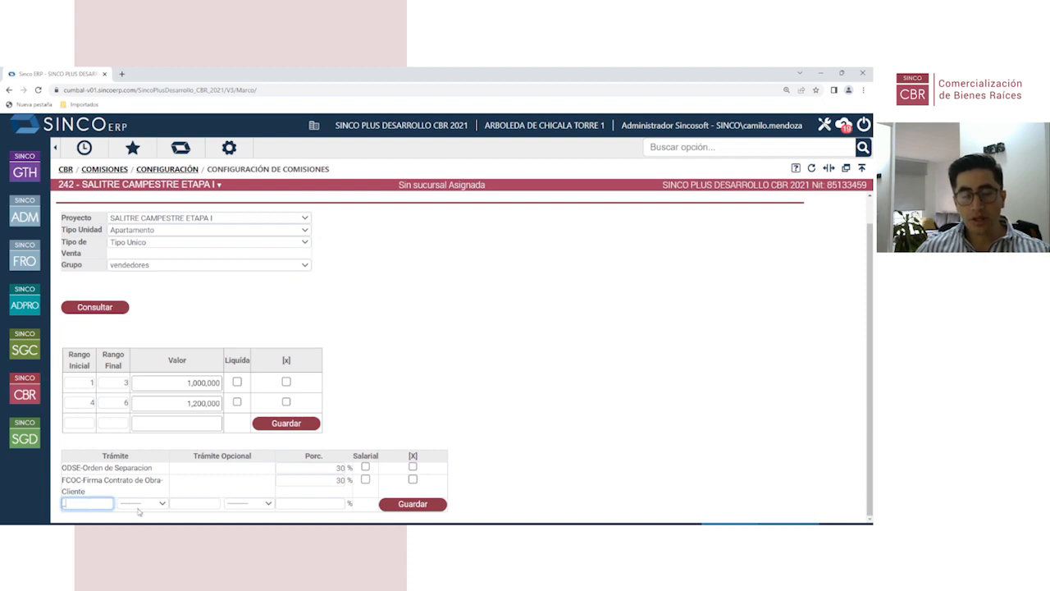
scroll(141, 503, "down", 1)
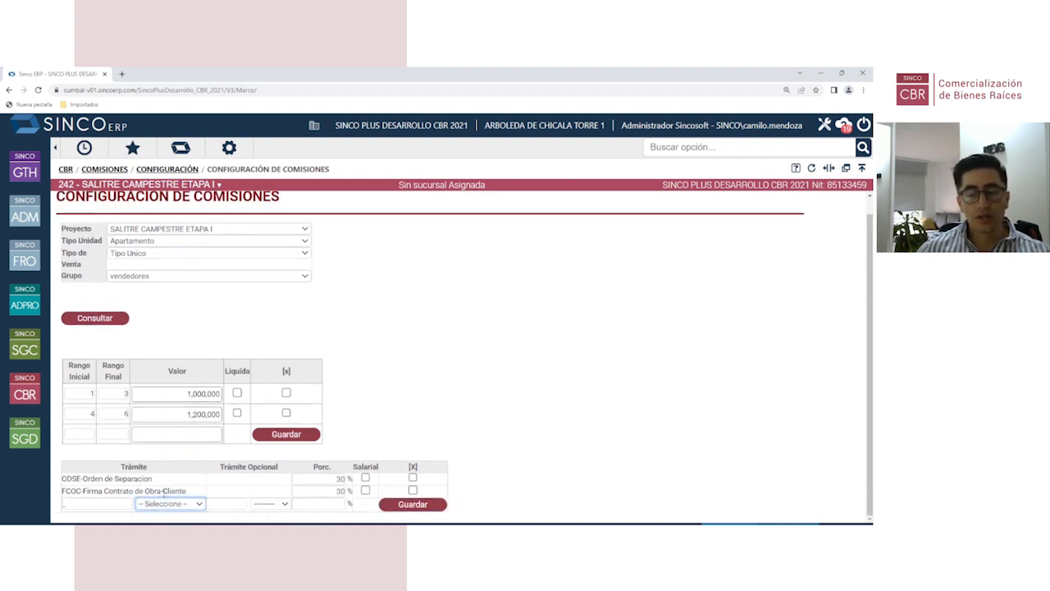
left_click(169, 503)
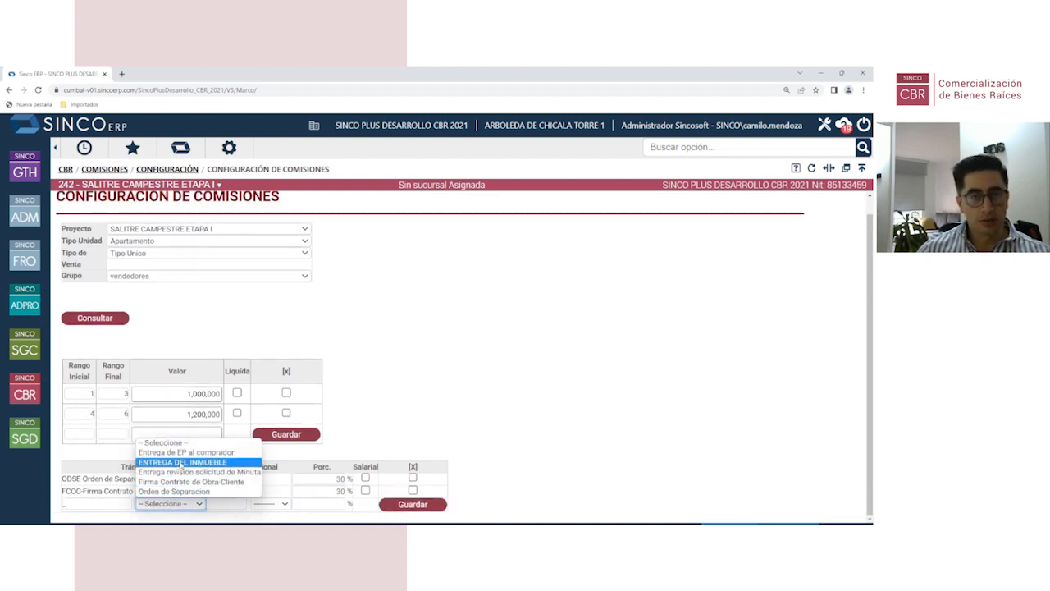
left_click(180, 462)
left_click(330, 502)
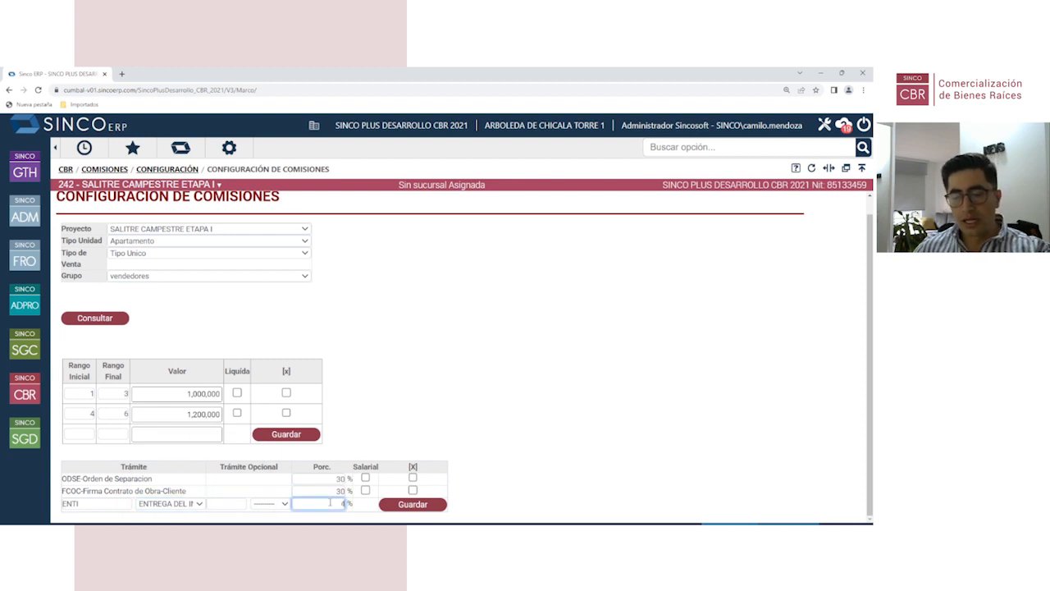
type("40")
left_click(408, 506)
Step: Review the saved procedures, percentages and 1,000,000 value, then return to the CBR menu
scroll(392, 443, "down", 1)
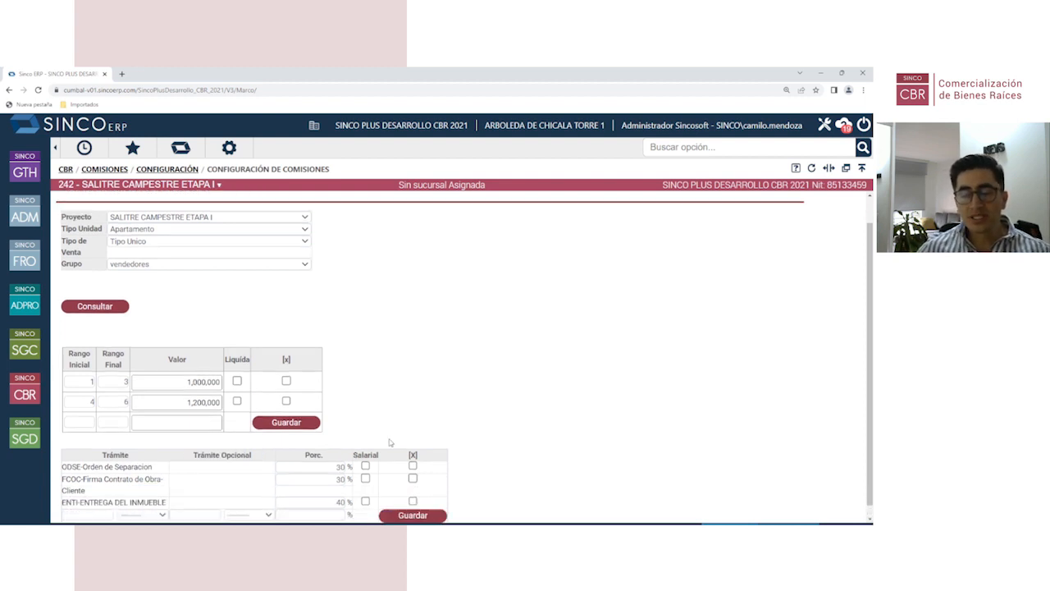
scroll(390, 443, "down", 1)
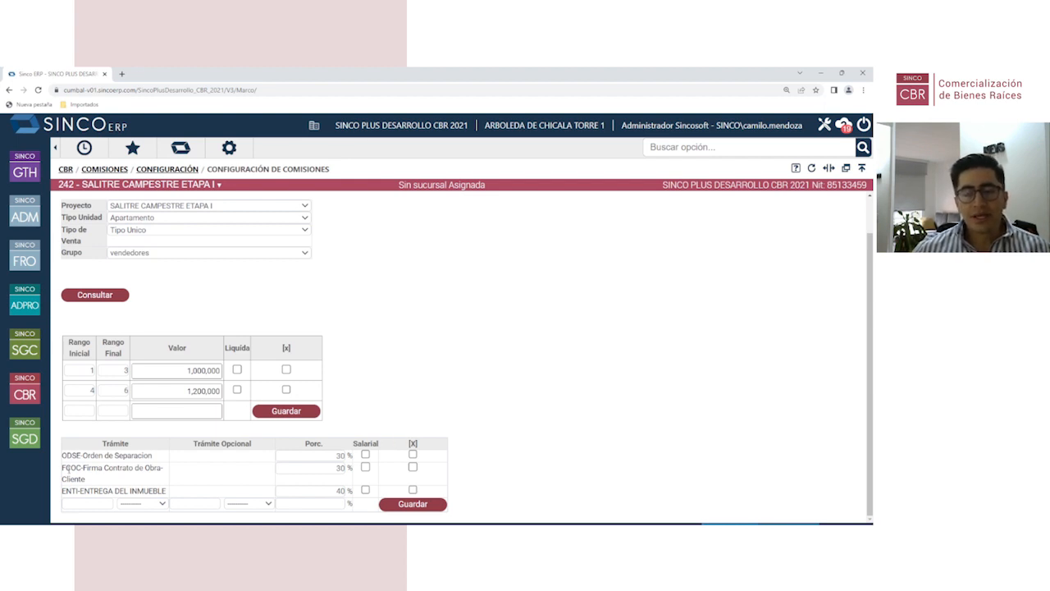
left_click_drag(69, 485, 162, 490)
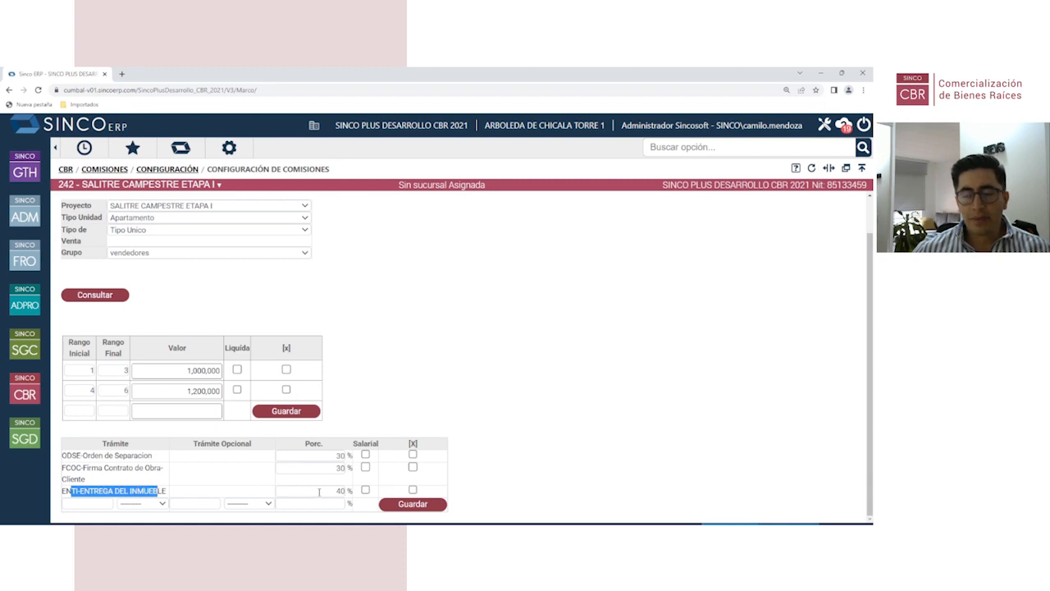
left_click(337, 491)
left_click_drag(337, 491, 346, 491)
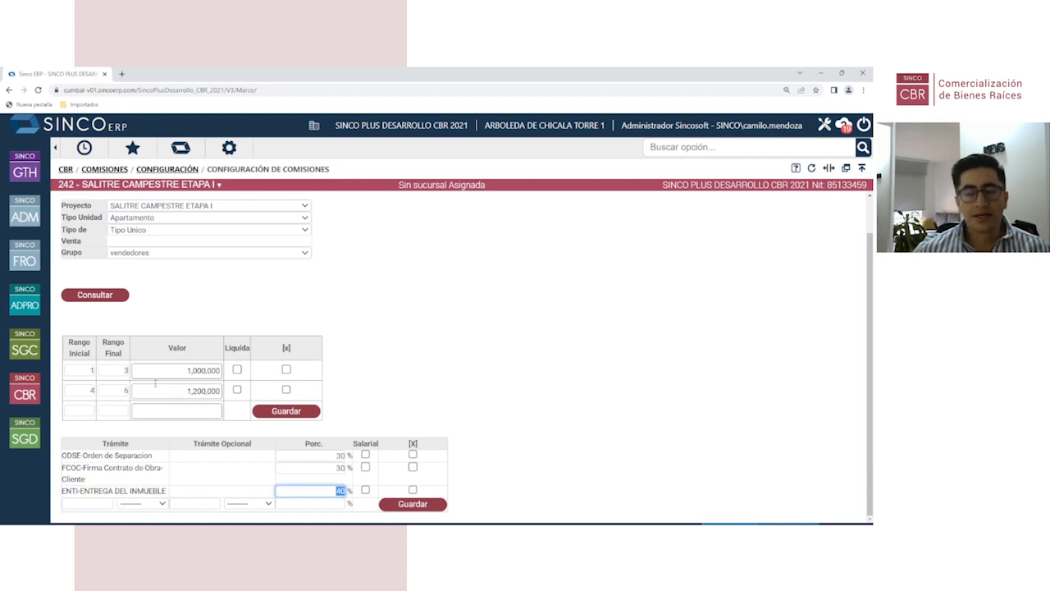
left_click(474, 371)
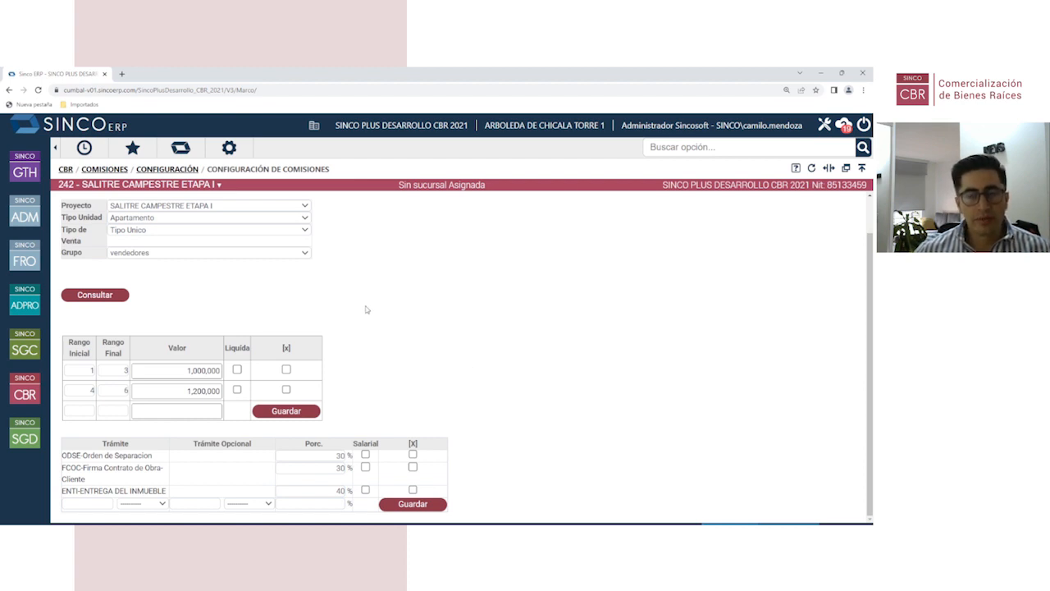
left_click_drag(182, 370, 225, 372)
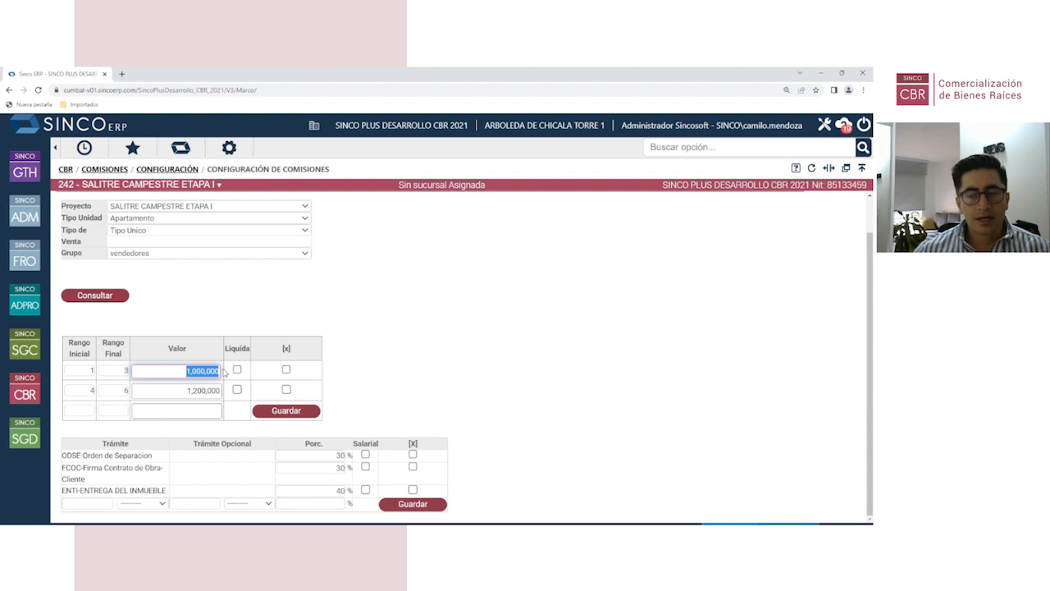
left_click(202, 303)
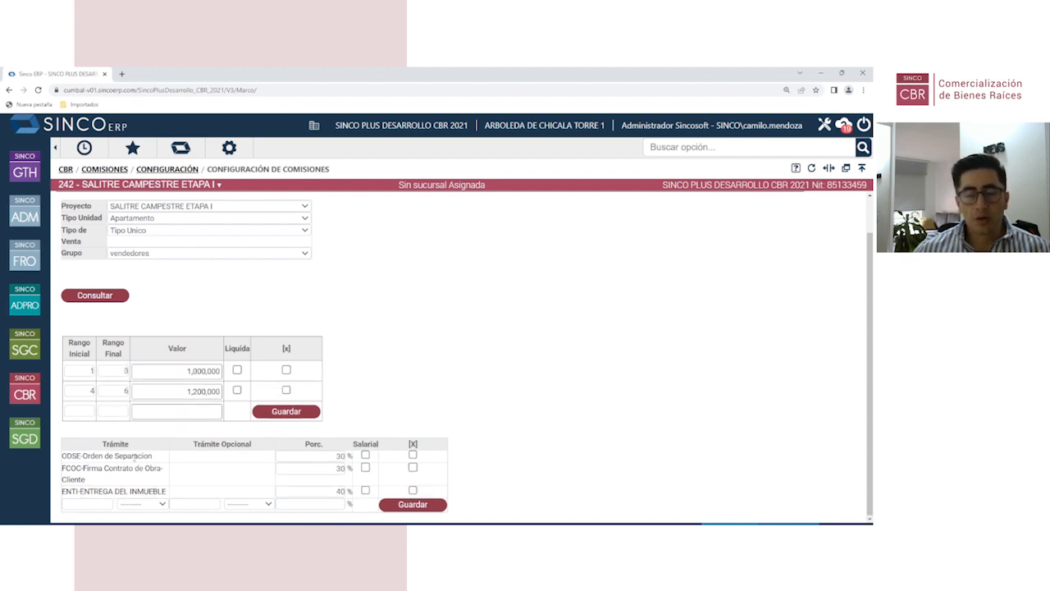
left_click_drag(153, 456, 67, 456)
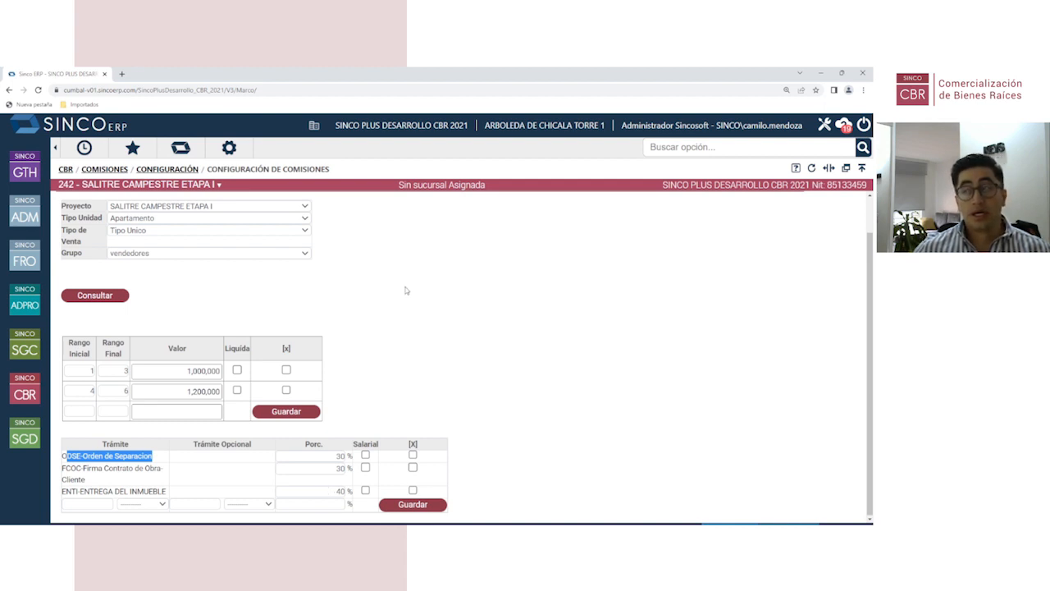
left_click(474, 322)
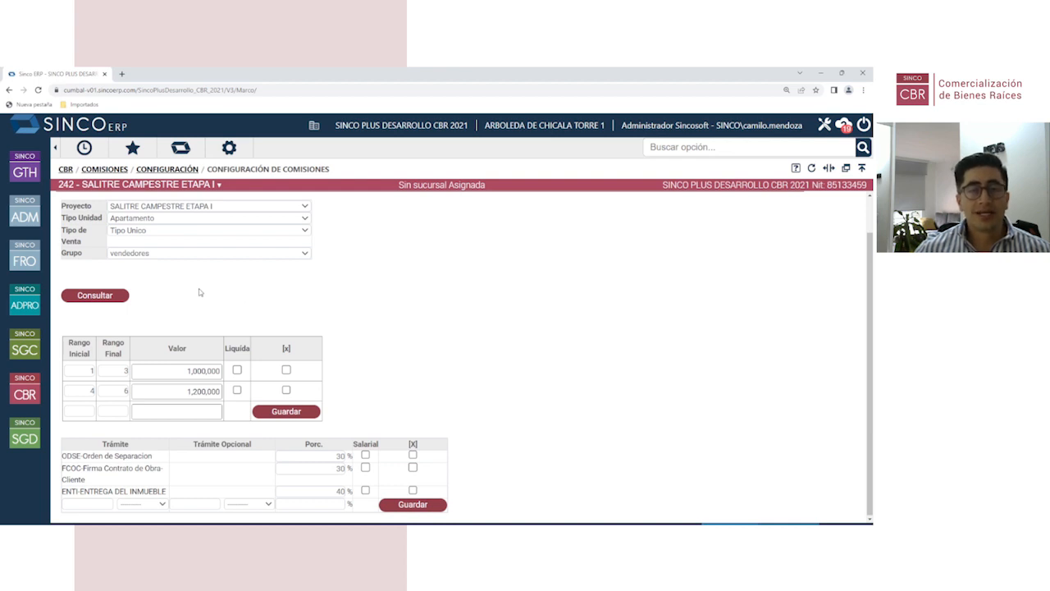
left_click(32, 394)
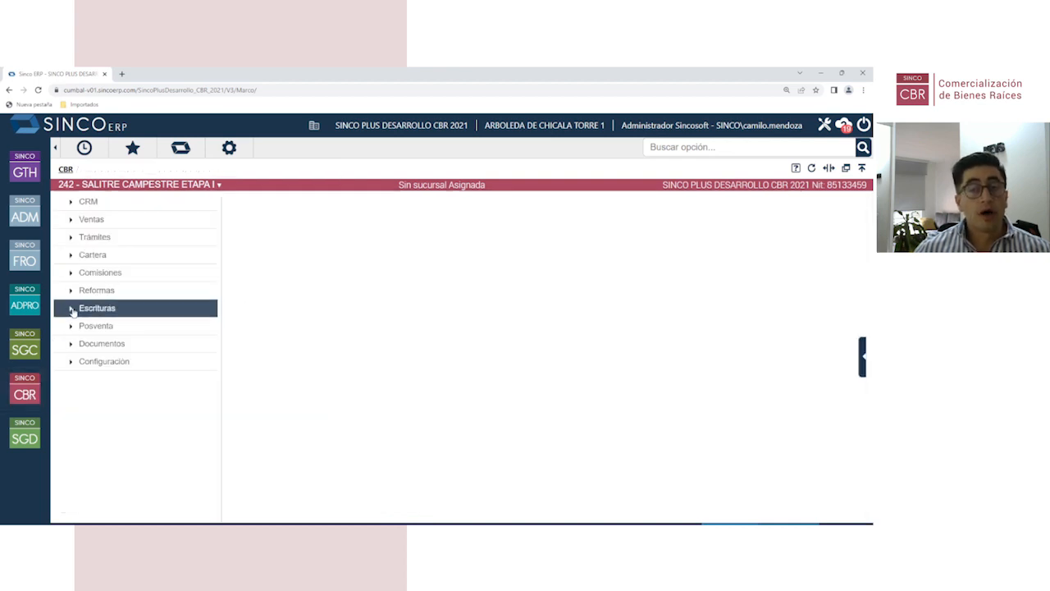
Step: Review APT--101's procedure schedule in Ventas > Gestión de Clientes, then return to CBR menu
left_click(107, 225)
left_click(308, 328)
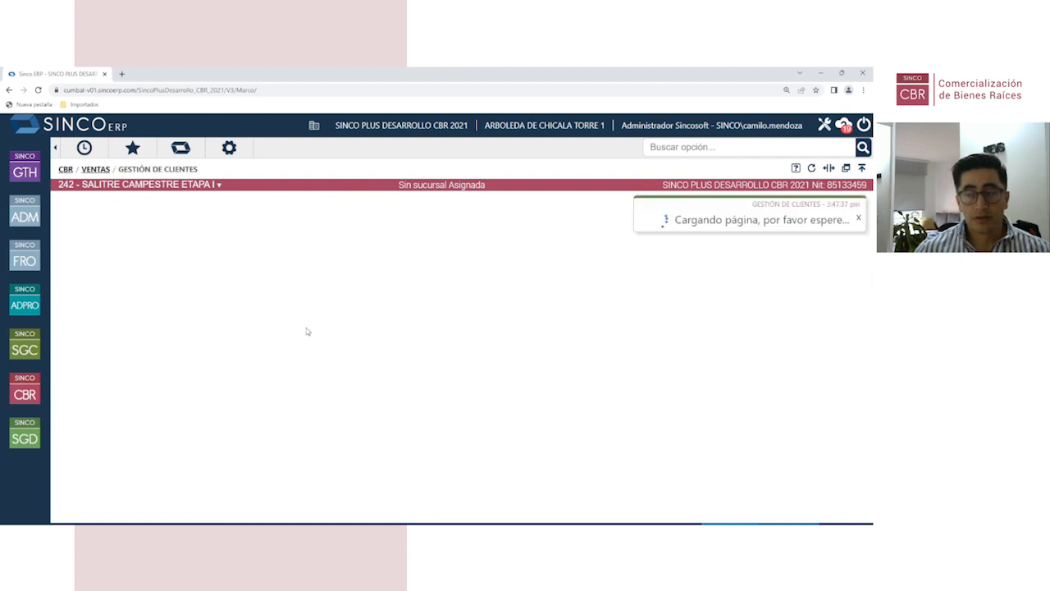
scroll(152, 402, "down", 2)
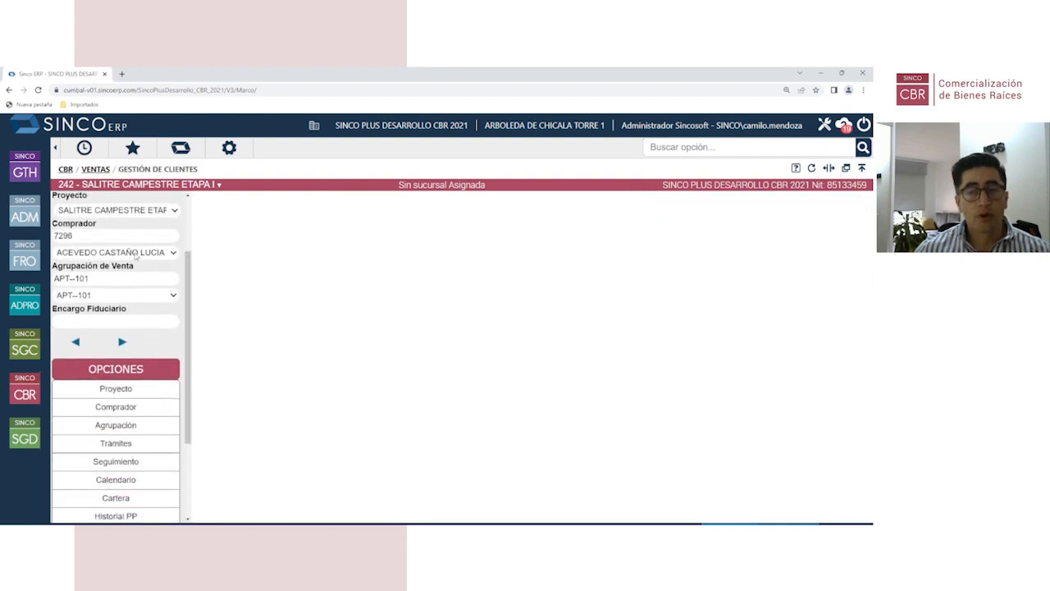
scroll(132, 410, "down", 2)
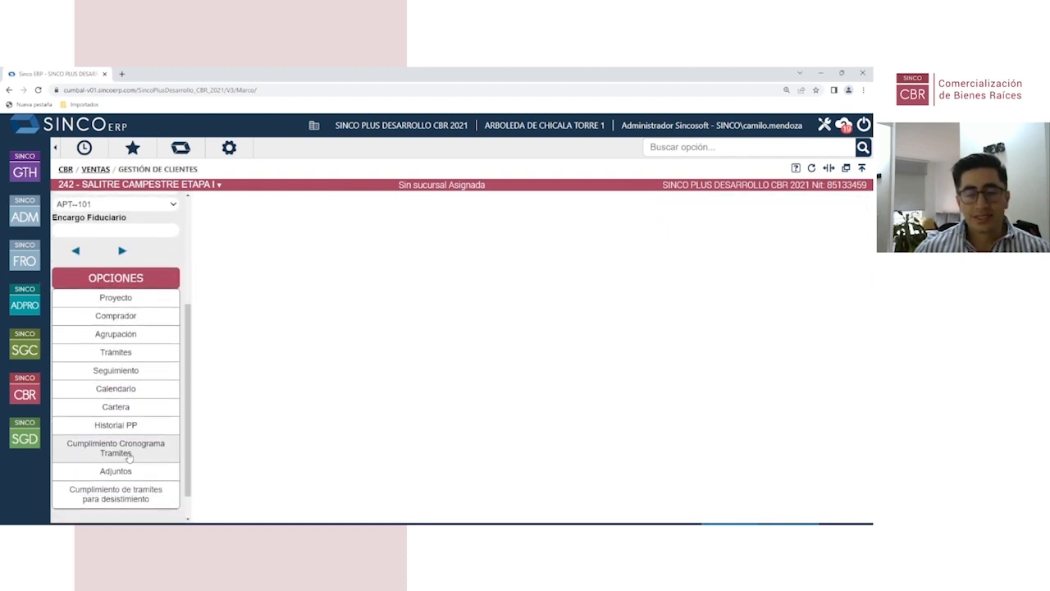
scroll(132, 456, "up", 4)
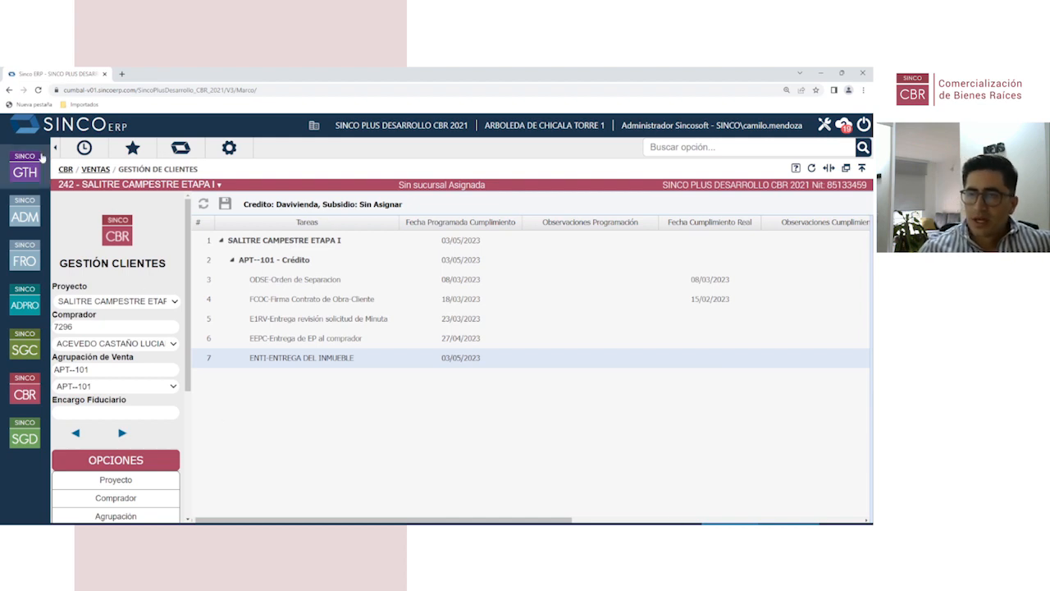
left_click(25, 395)
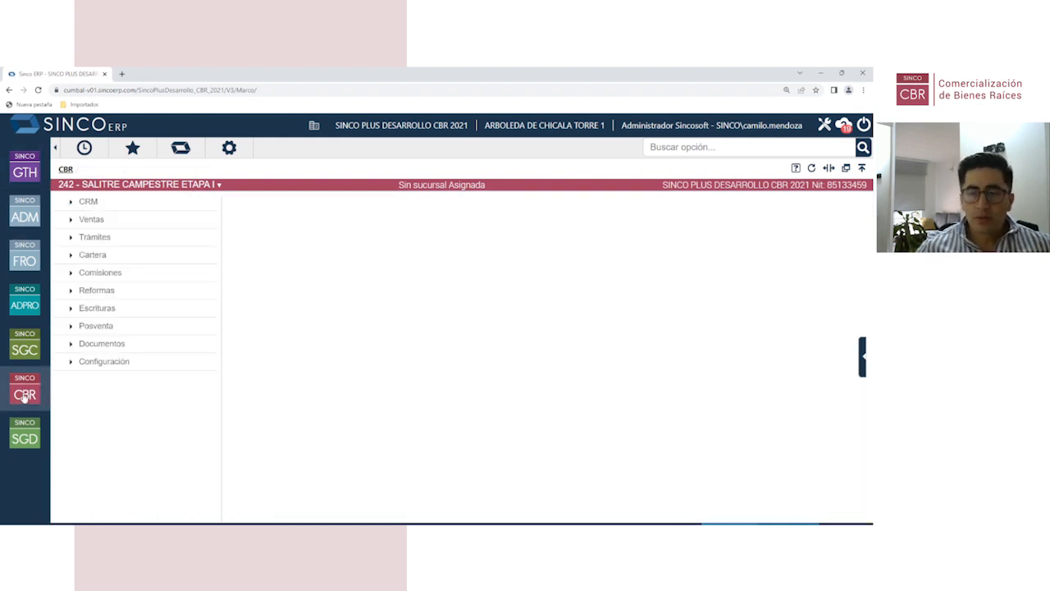
Step: Expand the Comisiones section of the CBR menu
left_click(114, 277)
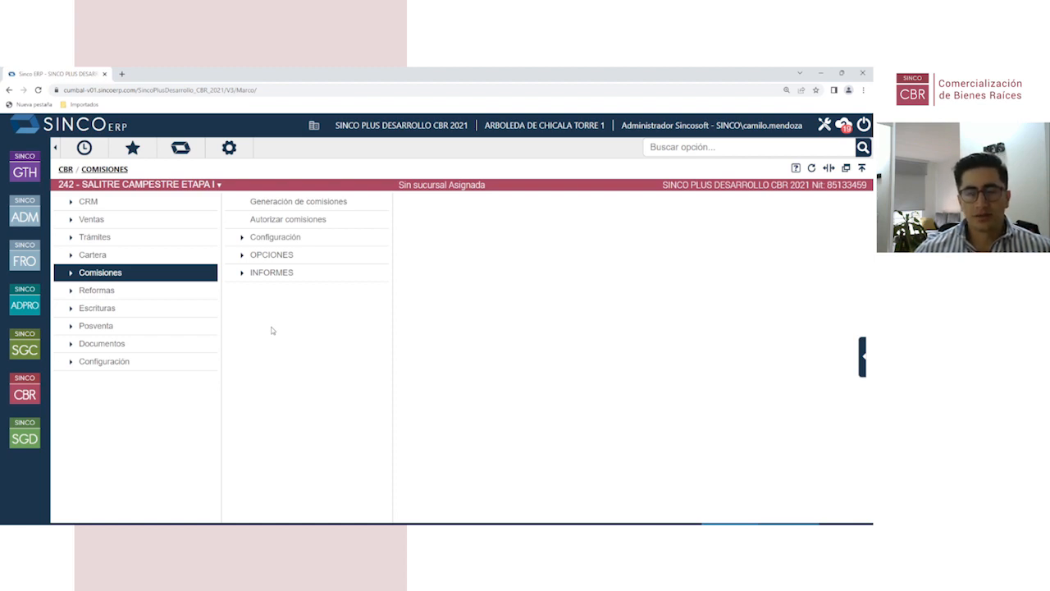
Step: Expand Reformas > Escrituras > Configuración in the CBR menu tree
left_click(112, 294)
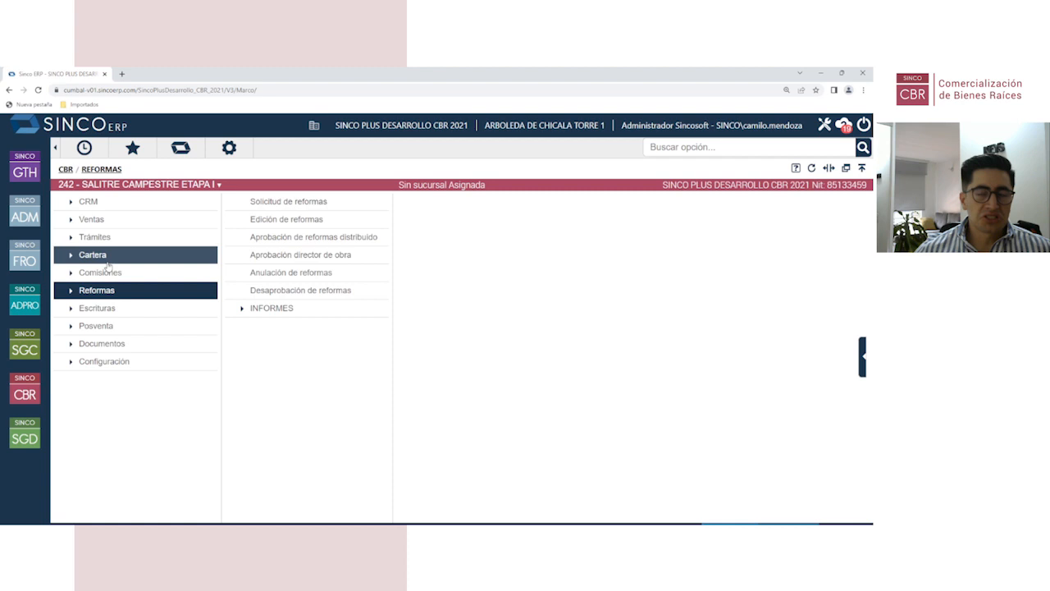
left_click(121, 311)
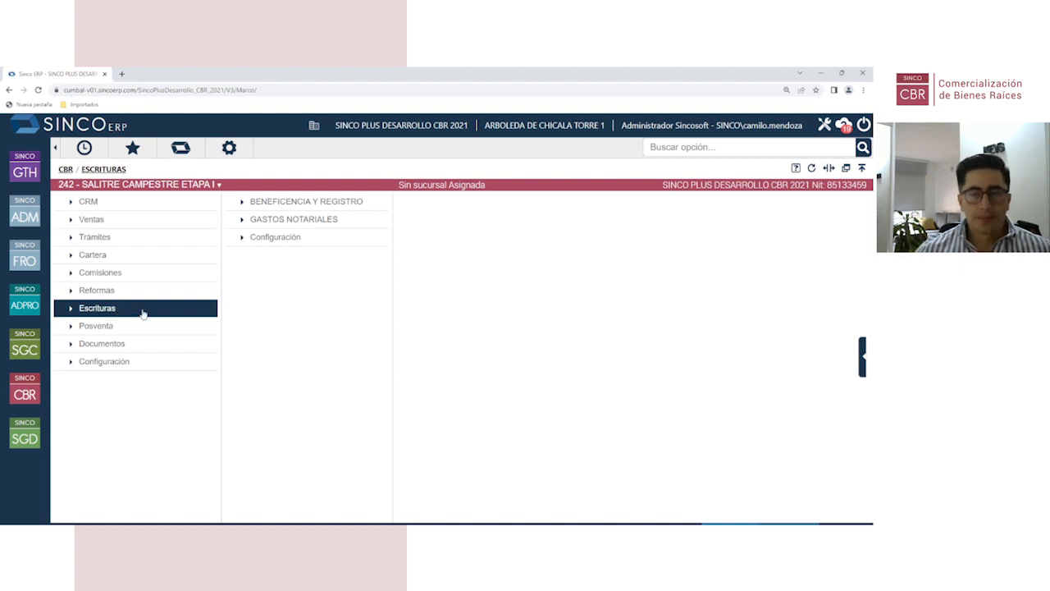
left_click(266, 239)
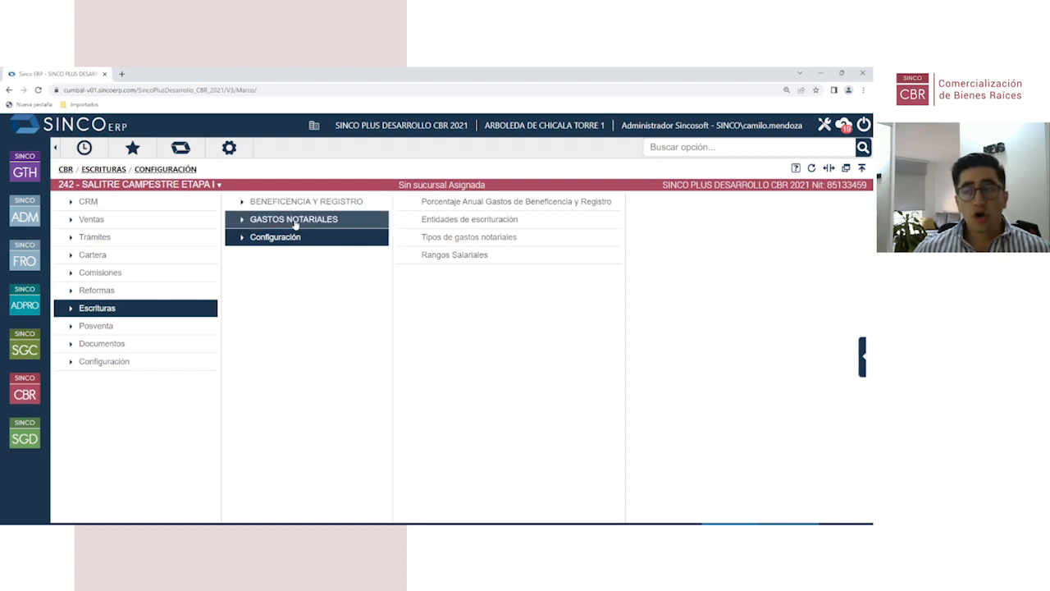
Step: Open the Certificados deed concept's details under Entidades de escrituración
left_click(444, 220)
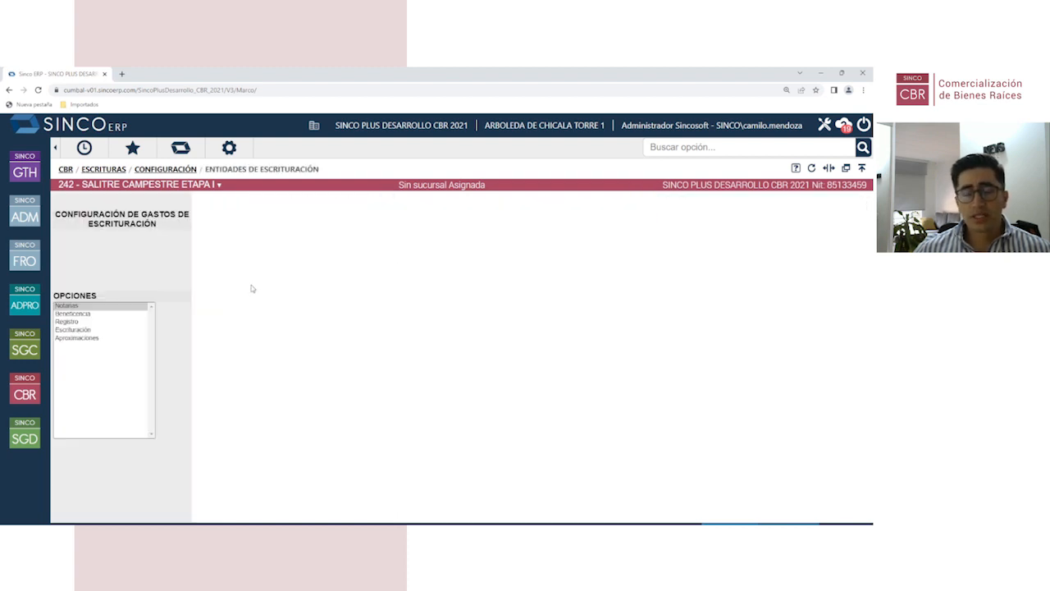
left_click(92, 330)
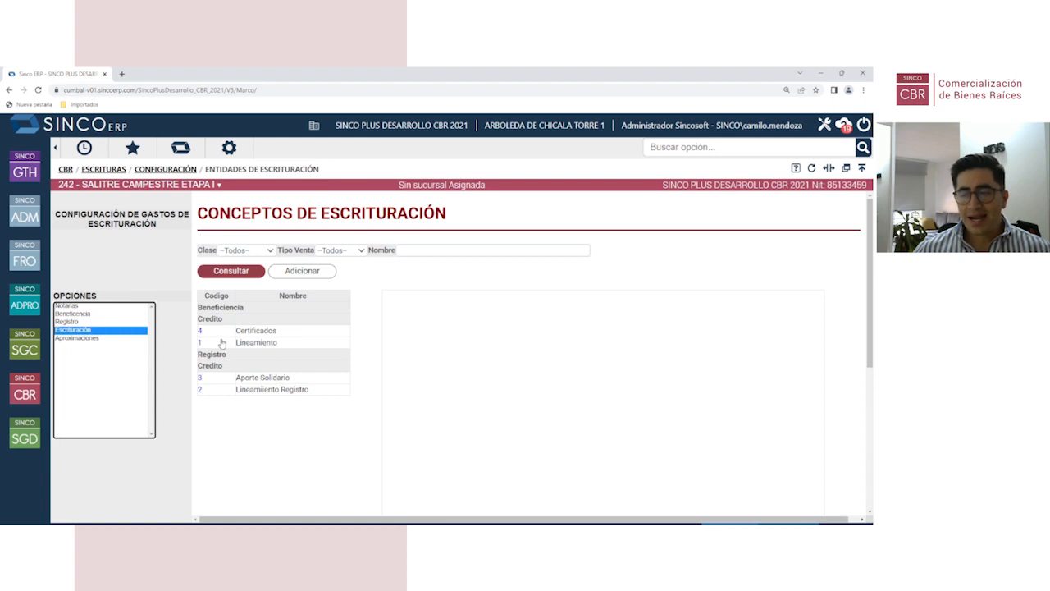
left_click(200, 331)
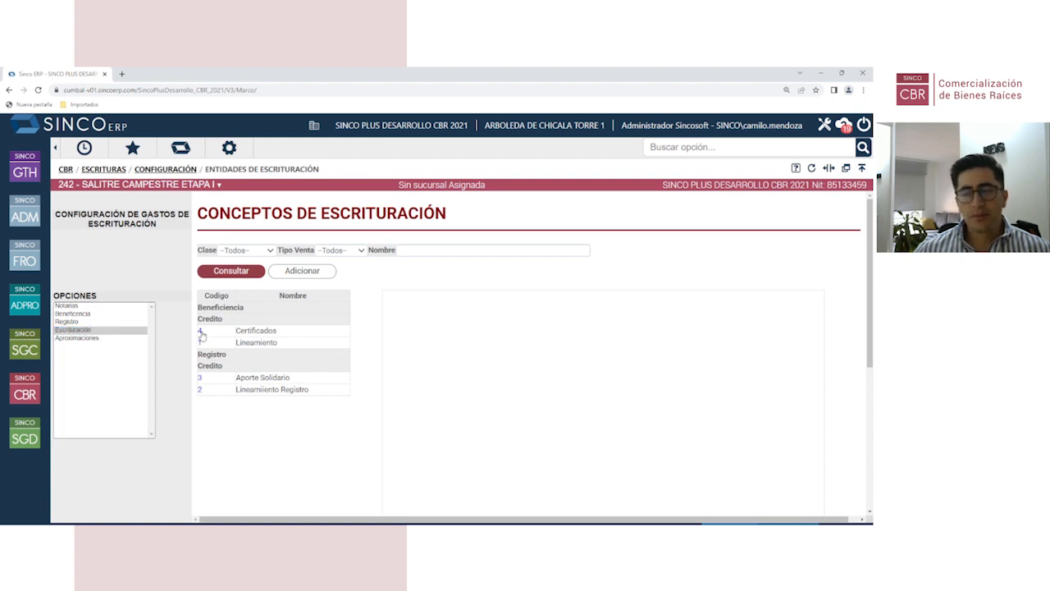
scroll(599, 403, "down", 2)
scroll(599, 403, "up", 2)
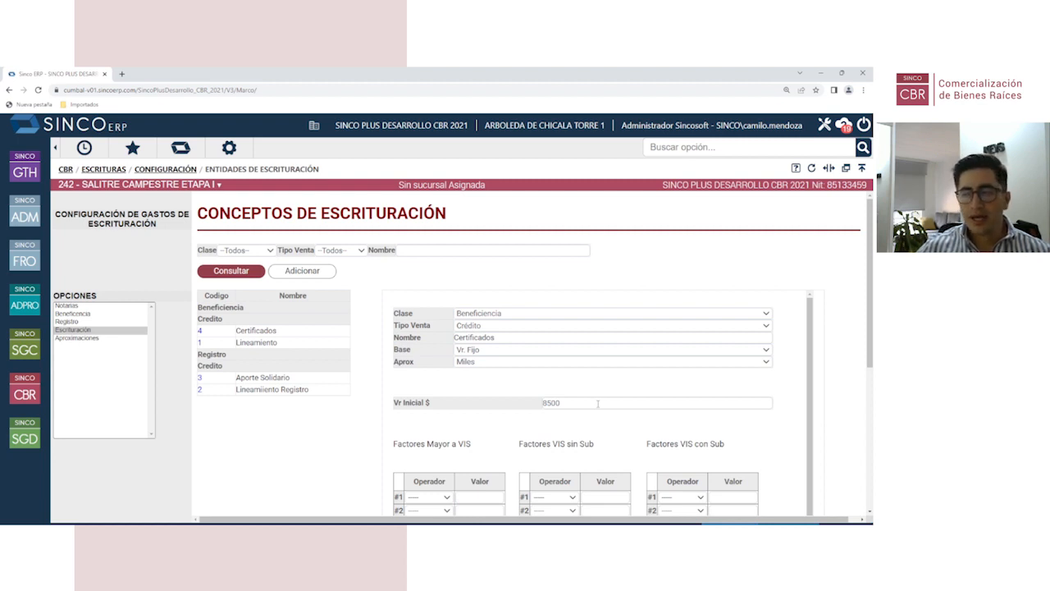
scroll(597, 407, "down", 1)
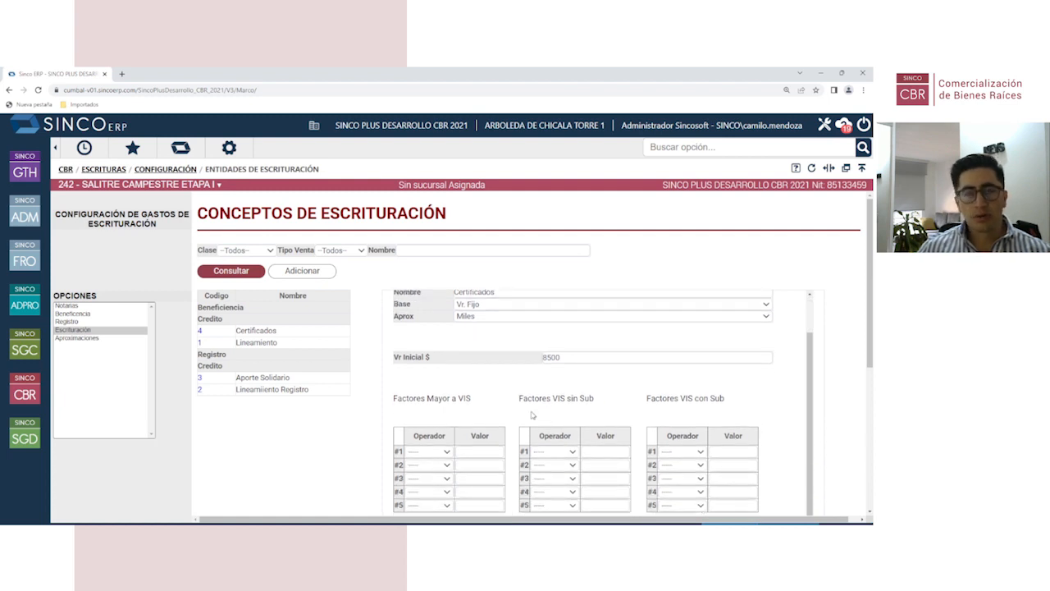
scroll(533, 415, "up", 1)
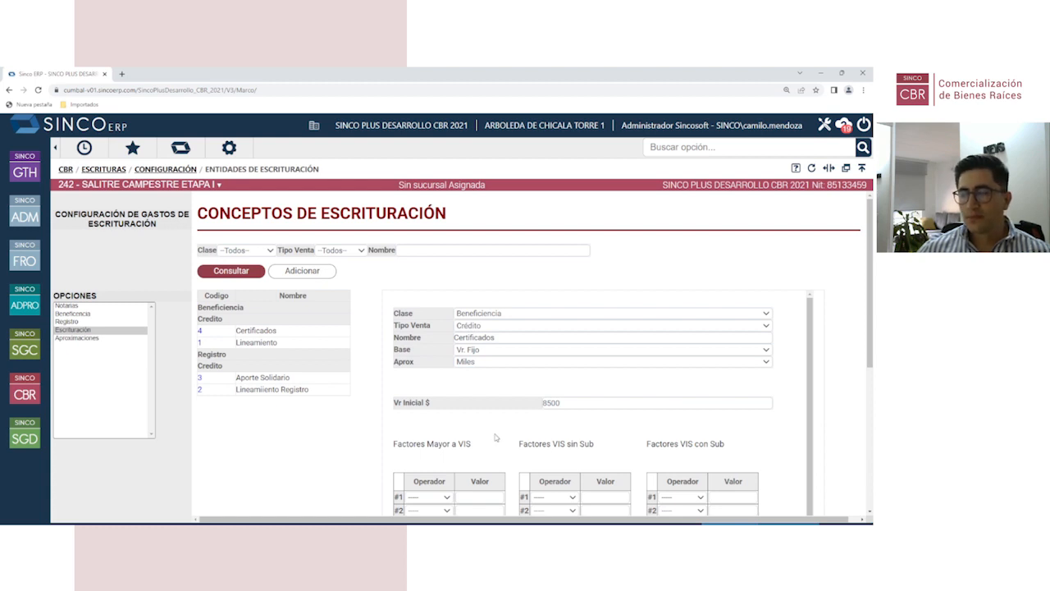
scroll(481, 412, "down", 1)
scroll(483, 426, "up", 1)
scroll(483, 426, "down", 2)
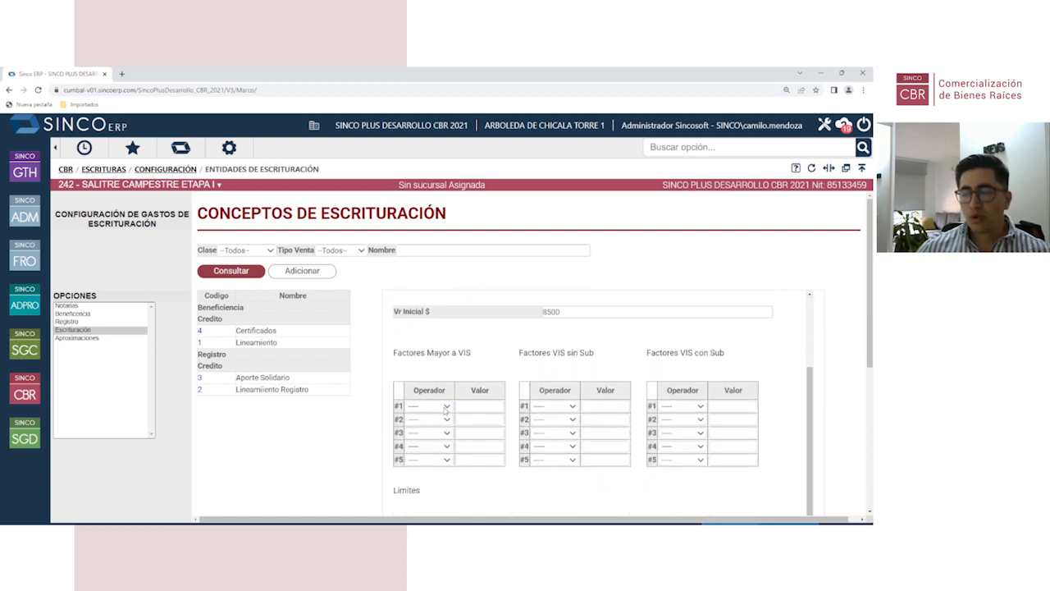
Step: Set the first above-VIS factor to Multiplica and Base to Venta, accepting the warning
left_click(443, 406)
left_click(433, 426)
left_click(487, 408)
scroll(487, 410, "up", 2)
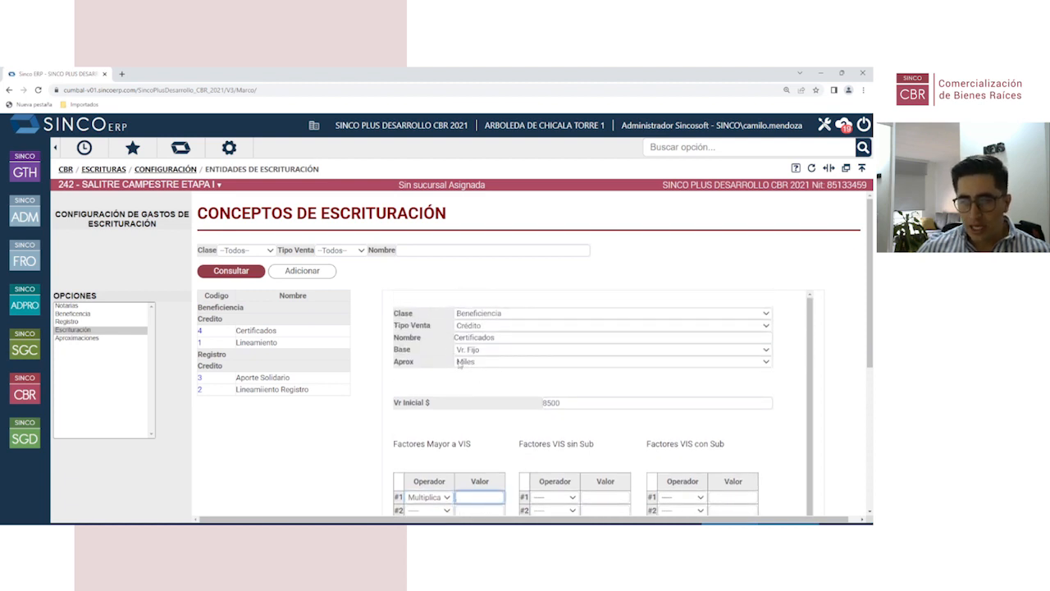
left_click(487, 351)
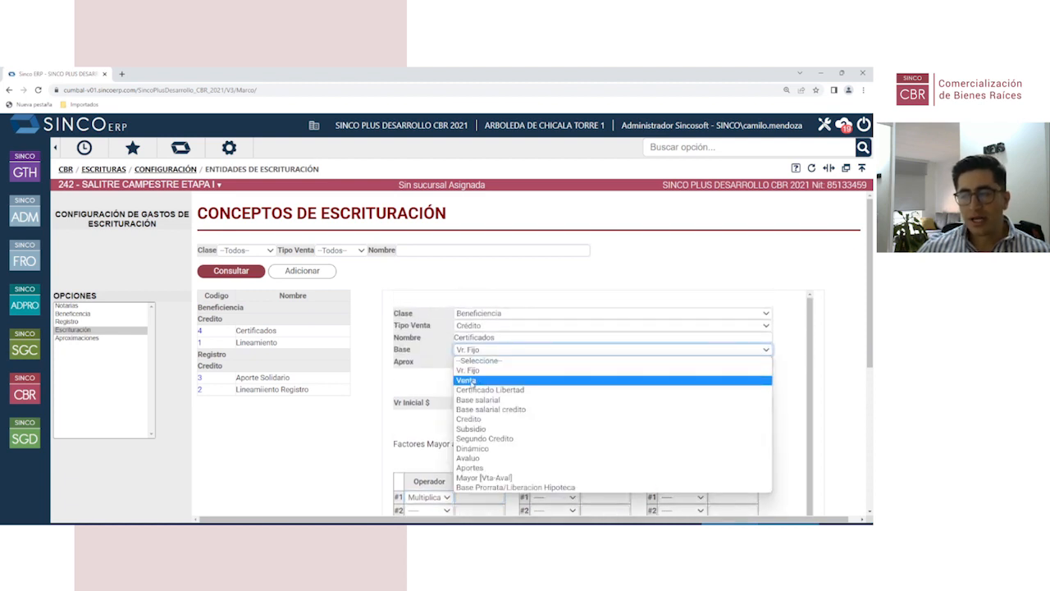
left_click(473, 381)
left_click(514, 141)
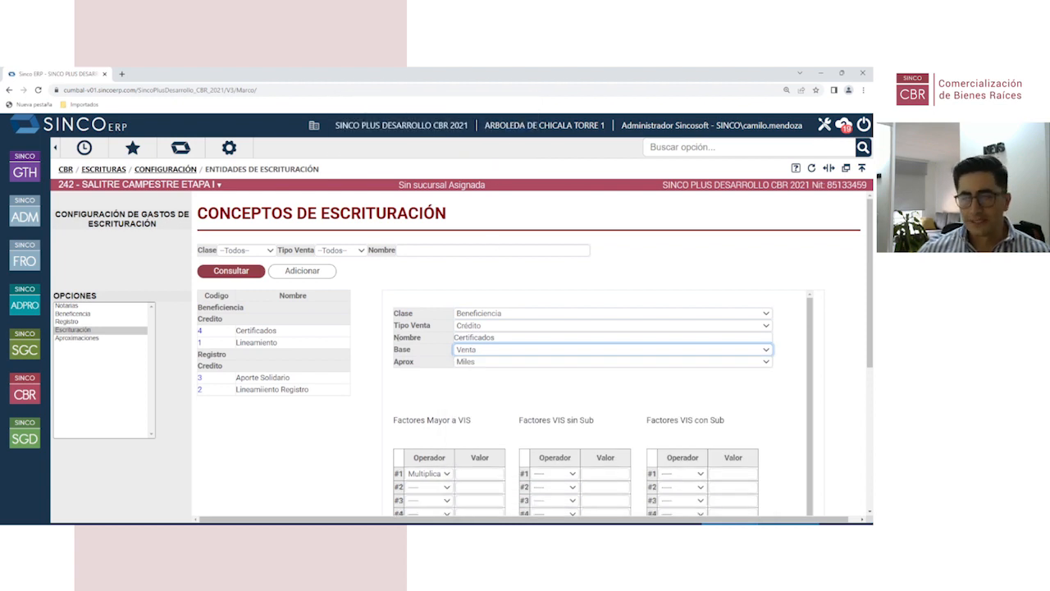
left_click(366, 283)
left_click(25, 396)
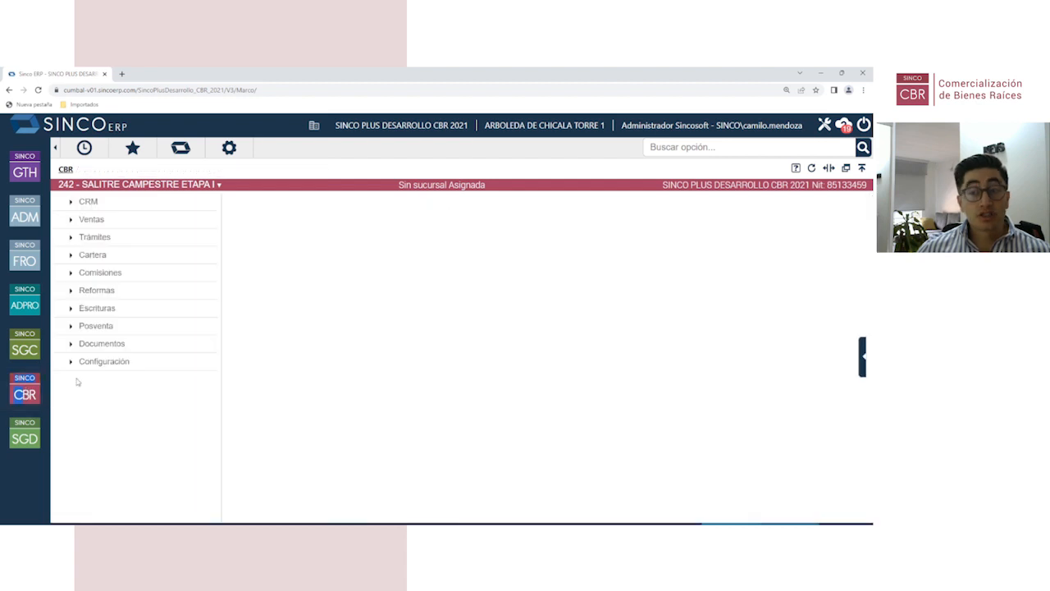
Step: Under CBR Escrituras, browse Gastos Notariales and Beneficencia y Registro, then show the Configuración options
left_click(115, 311)
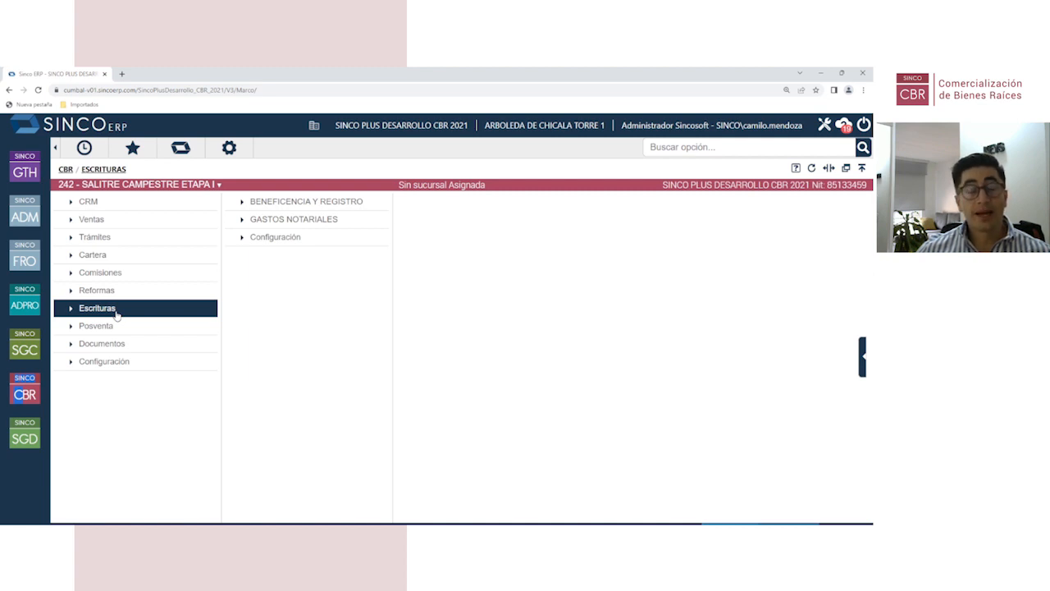
left_click(312, 219)
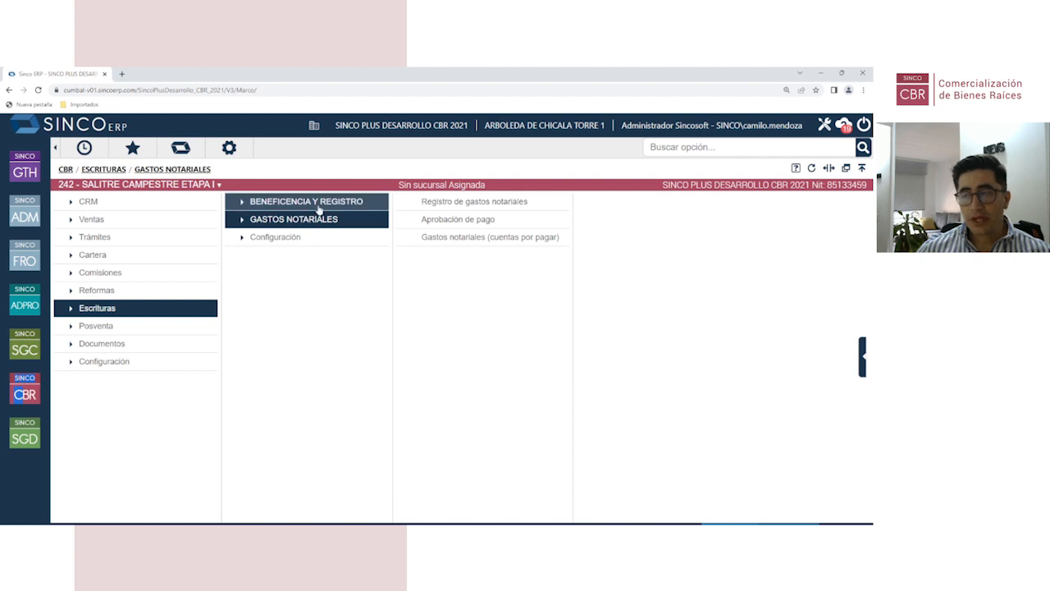
left_click(317, 204)
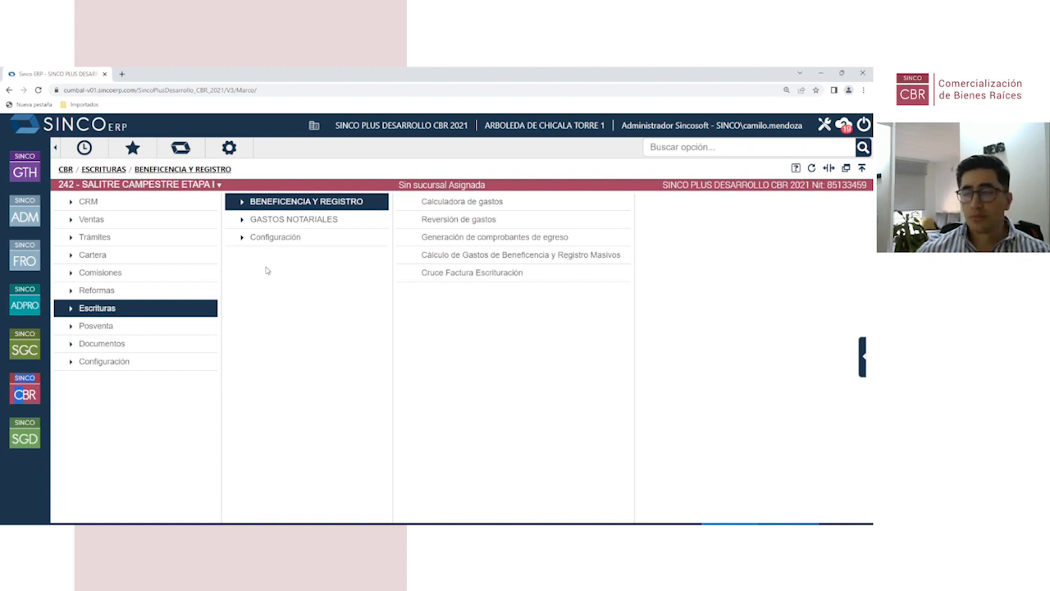
left_click(294, 241)
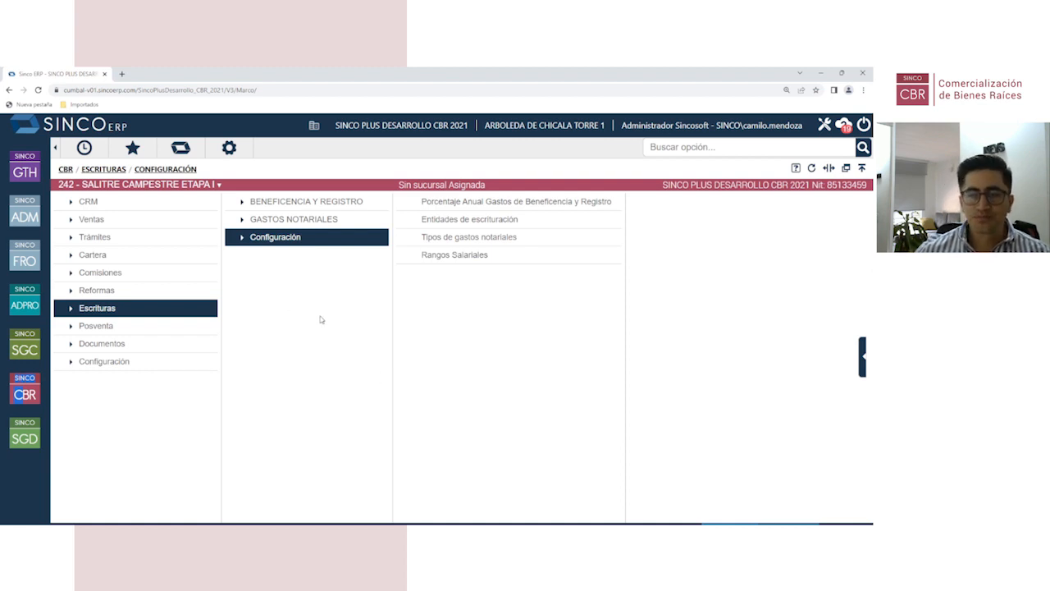
Step: Go to CBR Configuración > Reformas and open the Tipos de reformas page
left_click(118, 300)
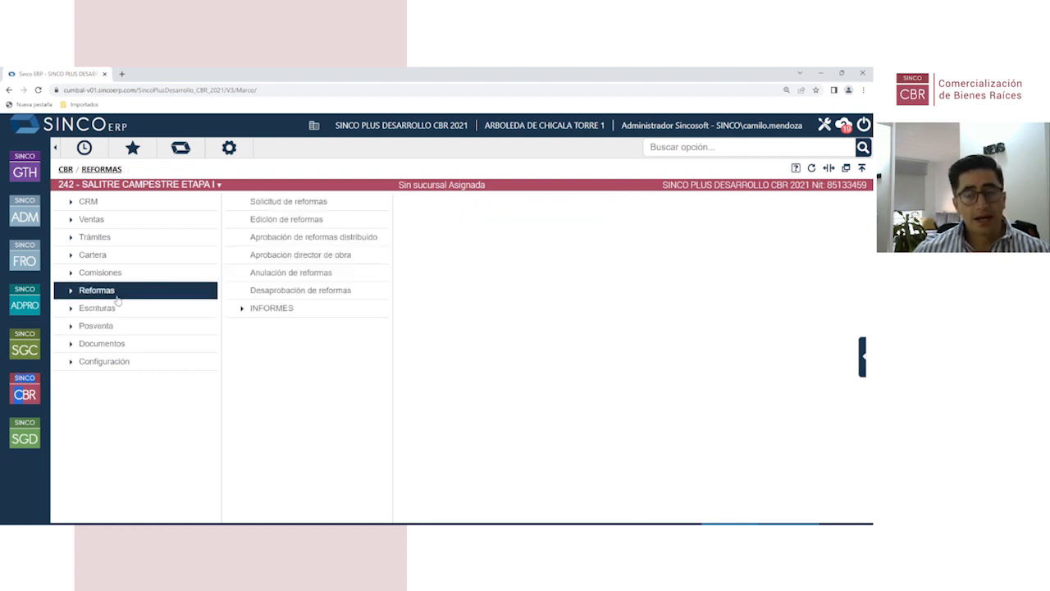
left_click(119, 291)
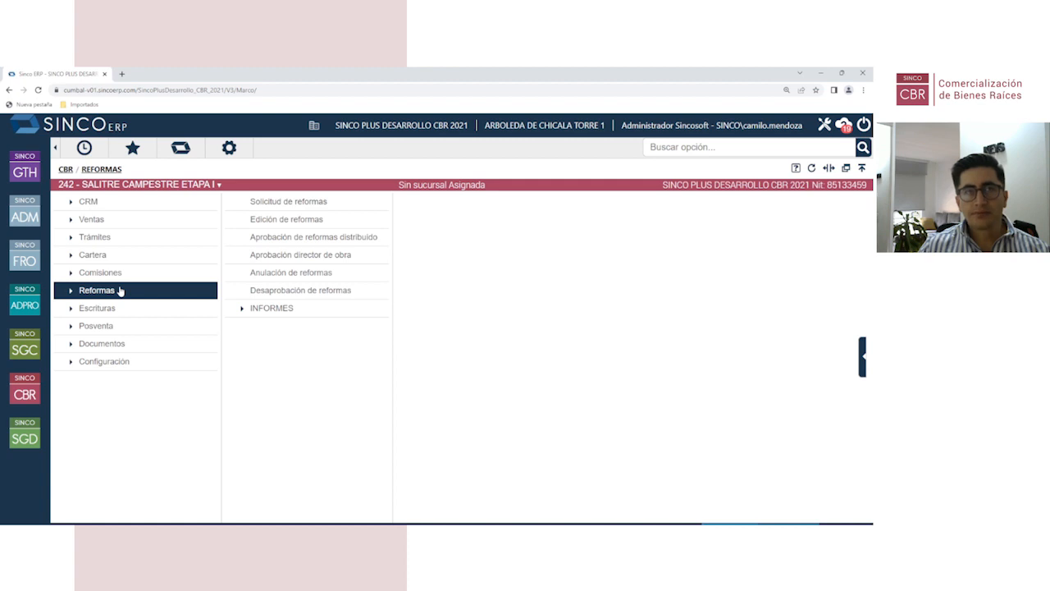
left_click(139, 361)
left_click(296, 316)
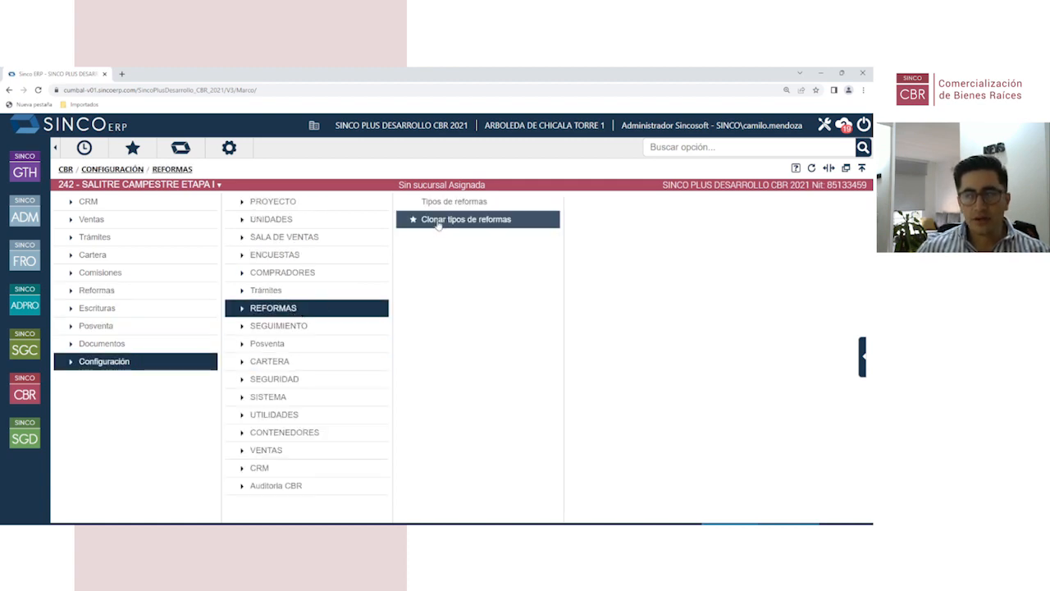
left_click(447, 218)
Step: For property type T-1 60m2, add reform code 1 described 'COMBO DE PISOS + MUEBLES DE COCINA'
left_click(526, 229)
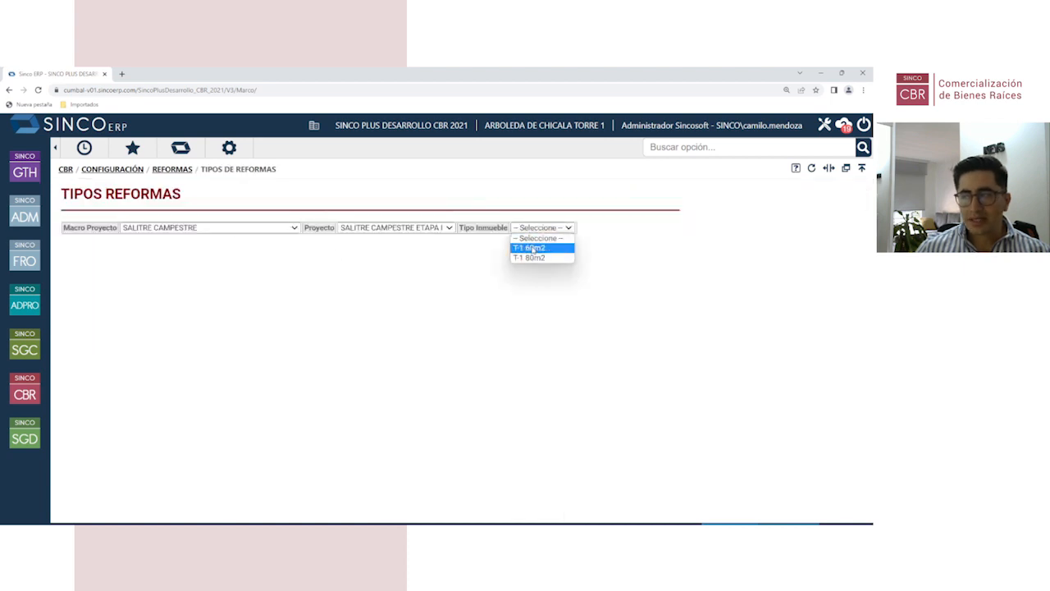
left_click(529, 247)
left_click(82, 281)
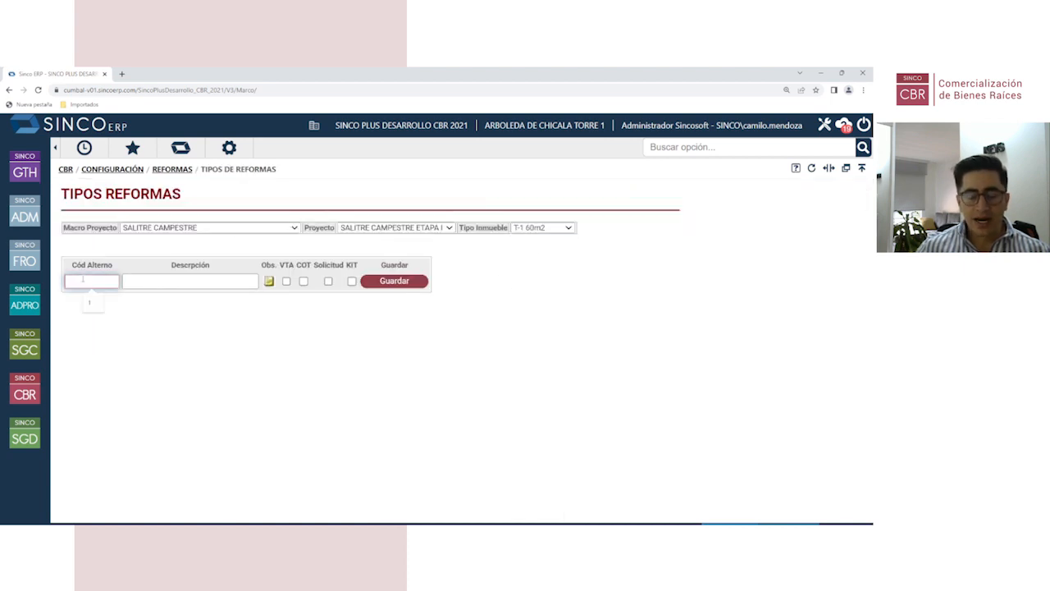
type("1")
key("Tab")
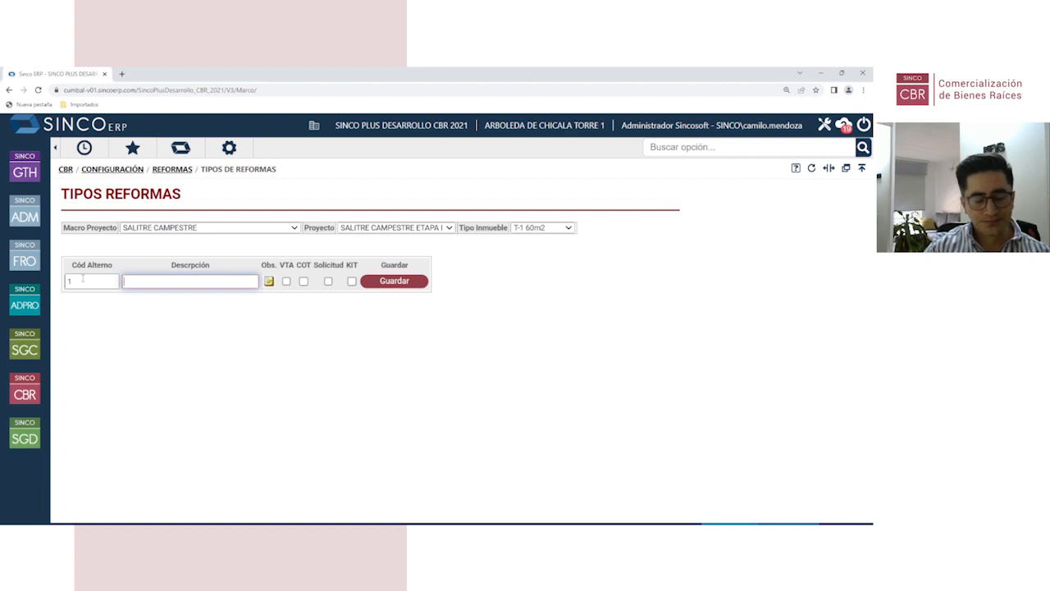
type("COM")
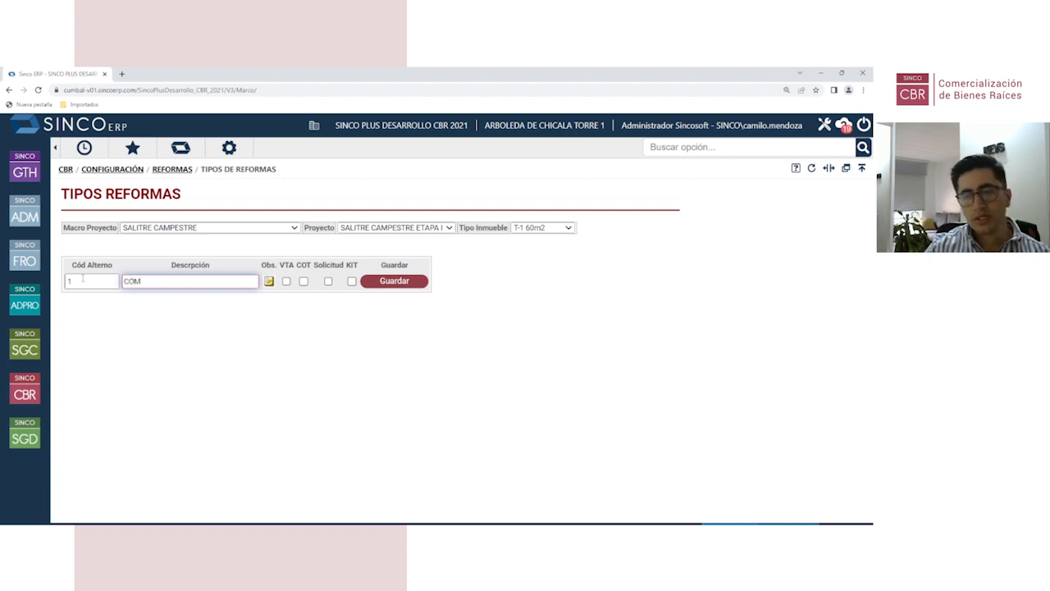
type("BO DE PISOS")
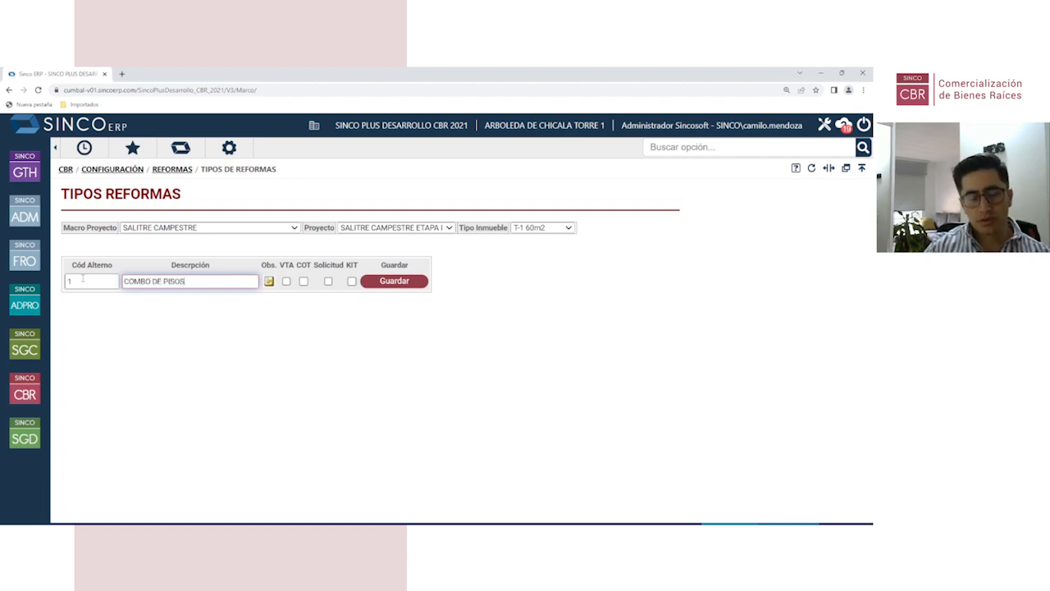
type(" + U")
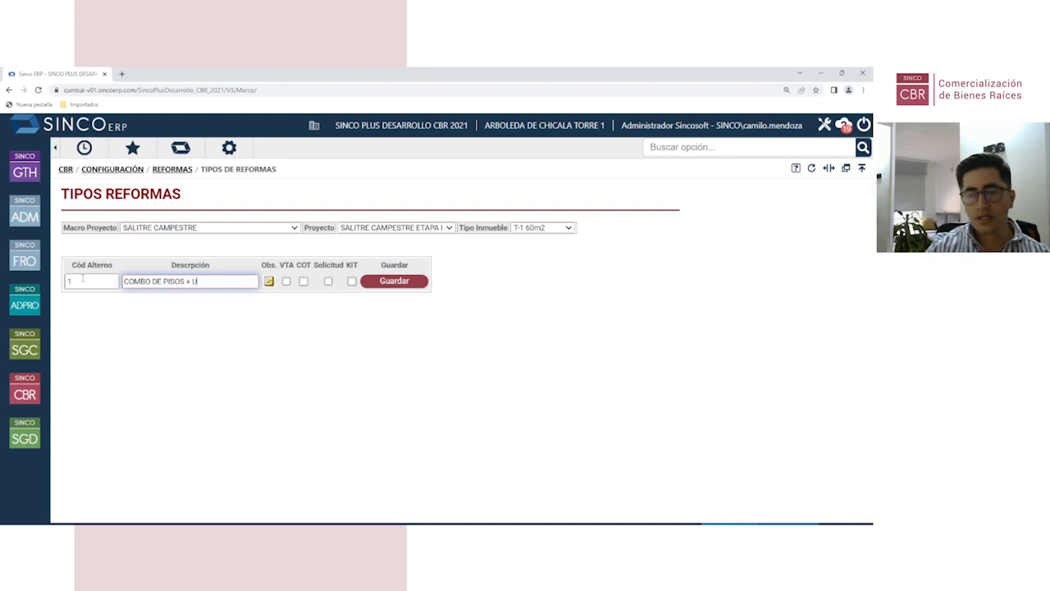
key("BackSpace")
type("MUEBLES")
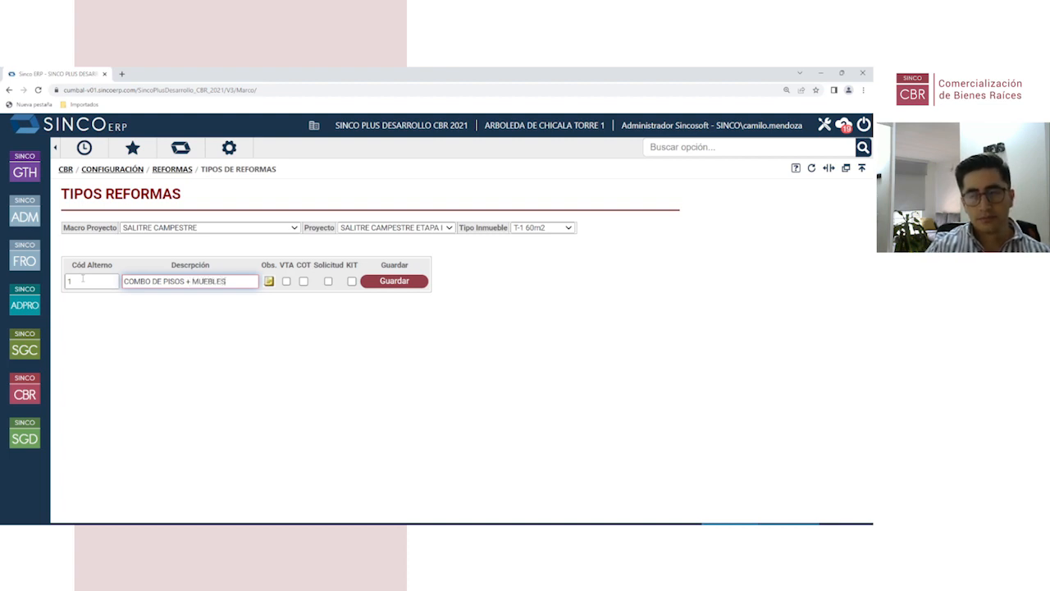
type(" DE COCINA")
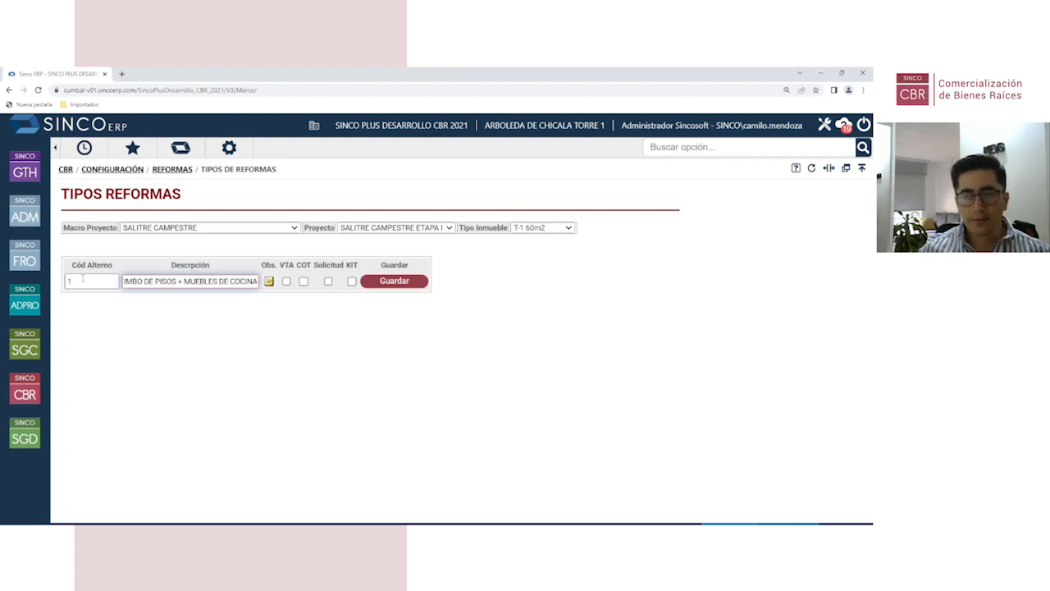
left_click(141, 330)
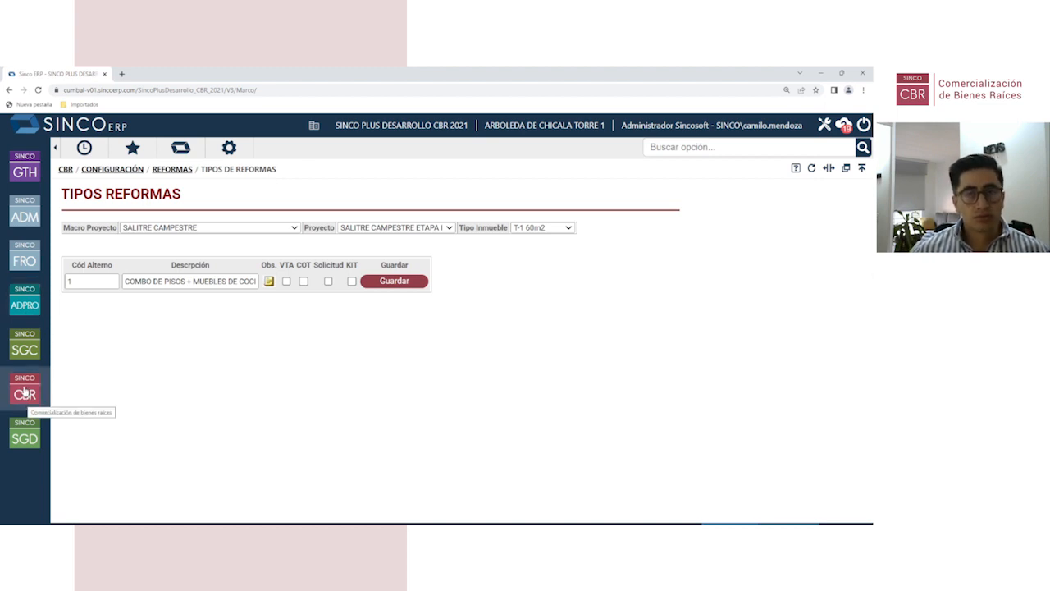
left_click_drag(125, 281, 244, 338)
left_click(243, 348)
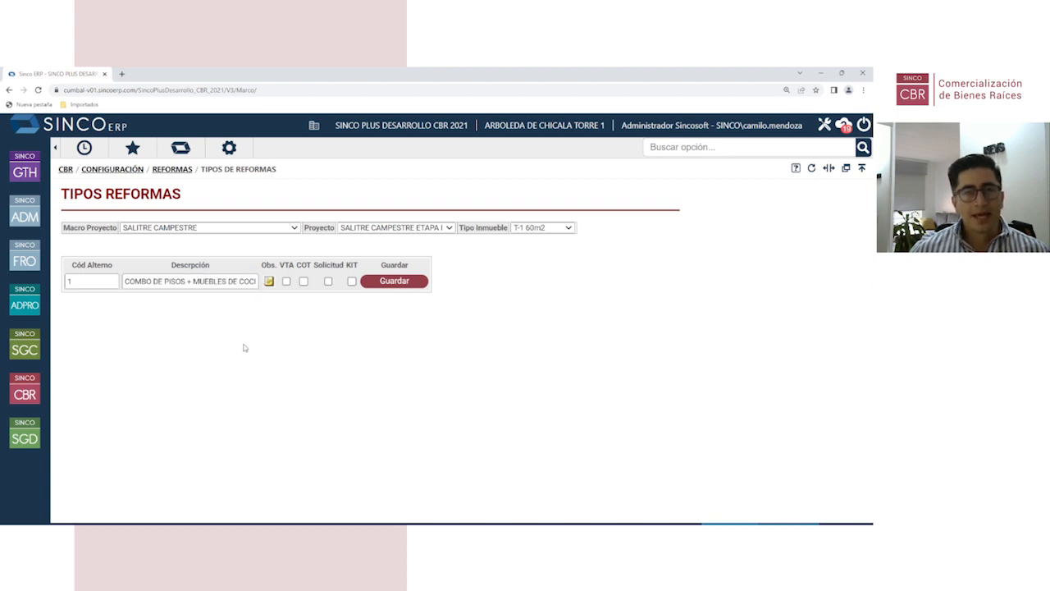
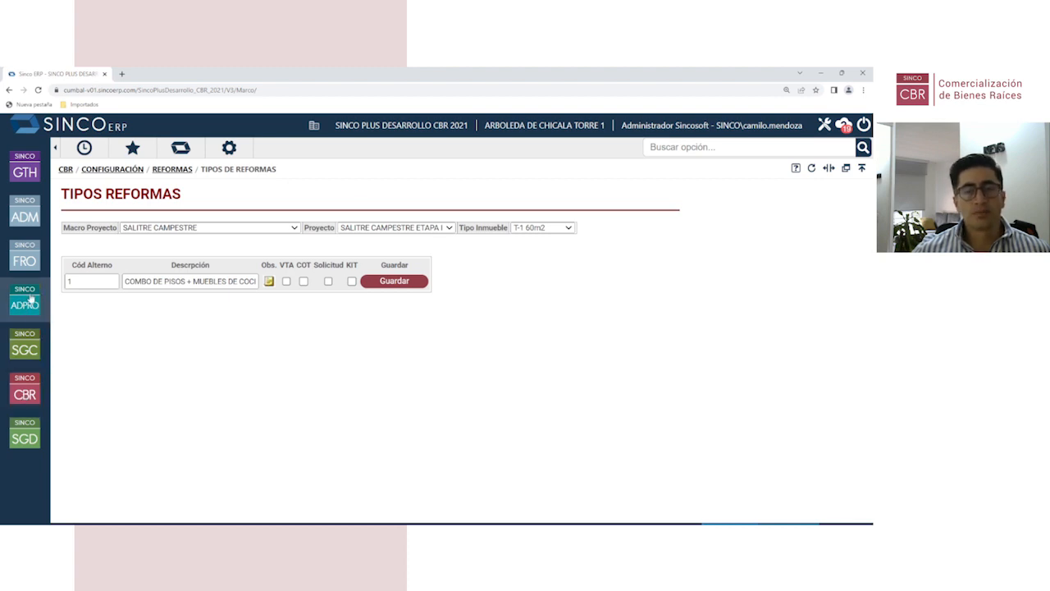
Step: Leave the Tipos Reformas page and bring up the CBR module's main menu
left_click(30, 395)
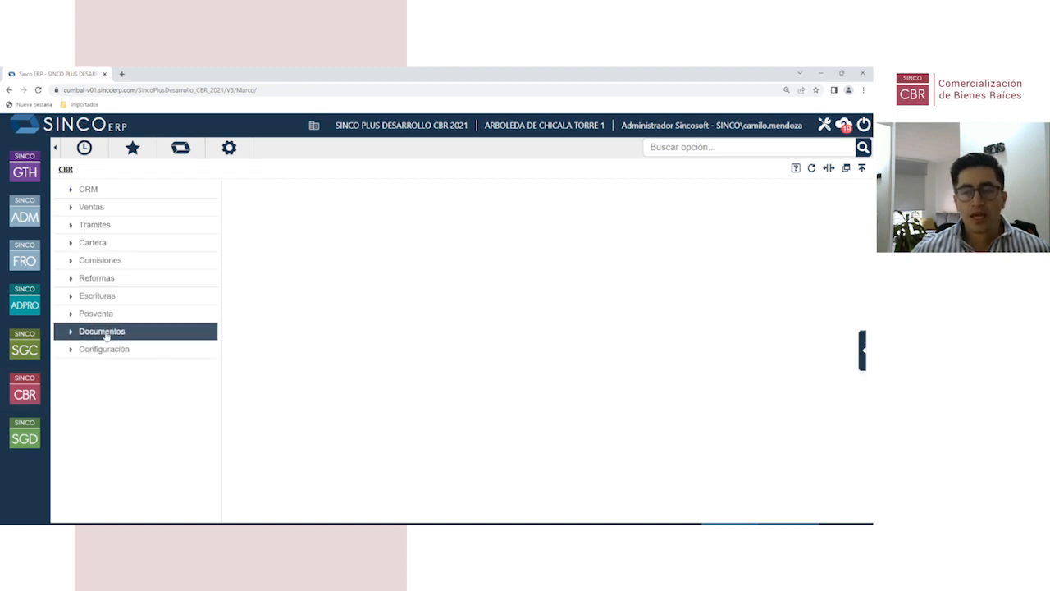
Step: Load project 101 SENDEROS DE LAS ACACIAS ETAPA 1, then expand Posventa > SOLICITUD
left_click(110, 317)
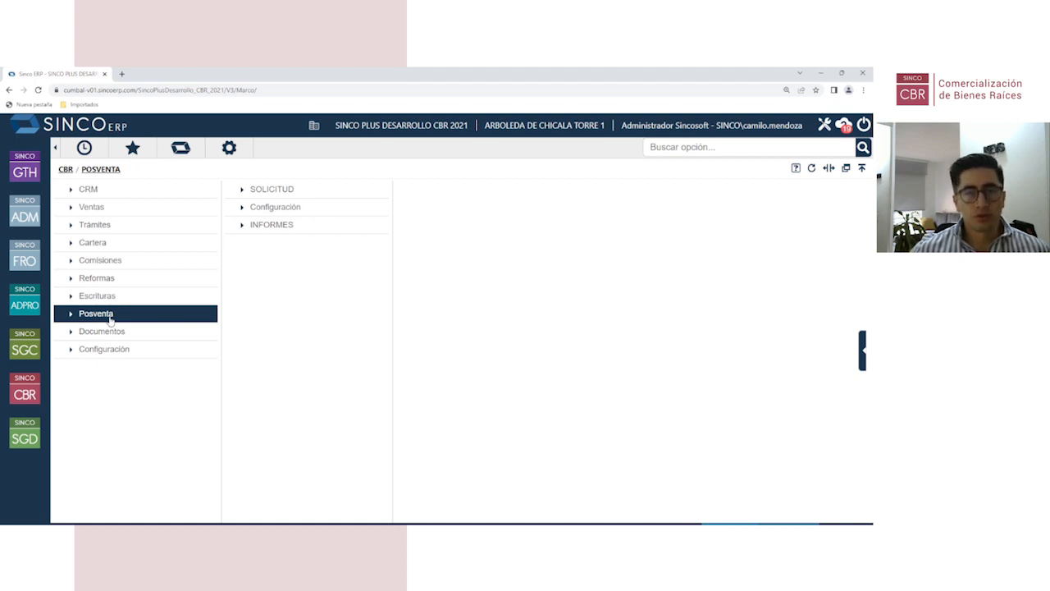
left_click(136, 210)
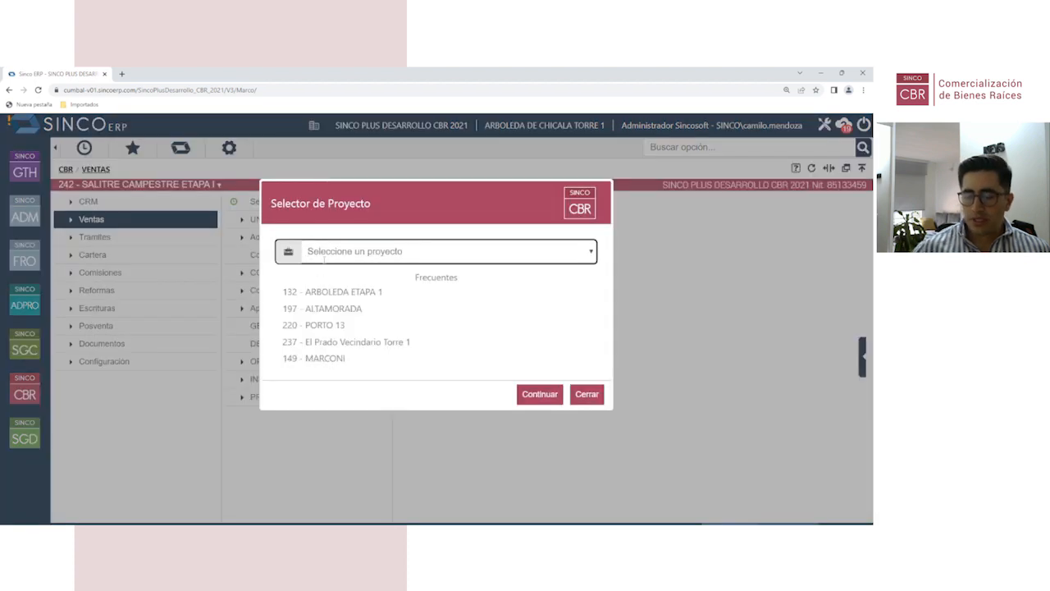
type("101")
left_click(354, 291)
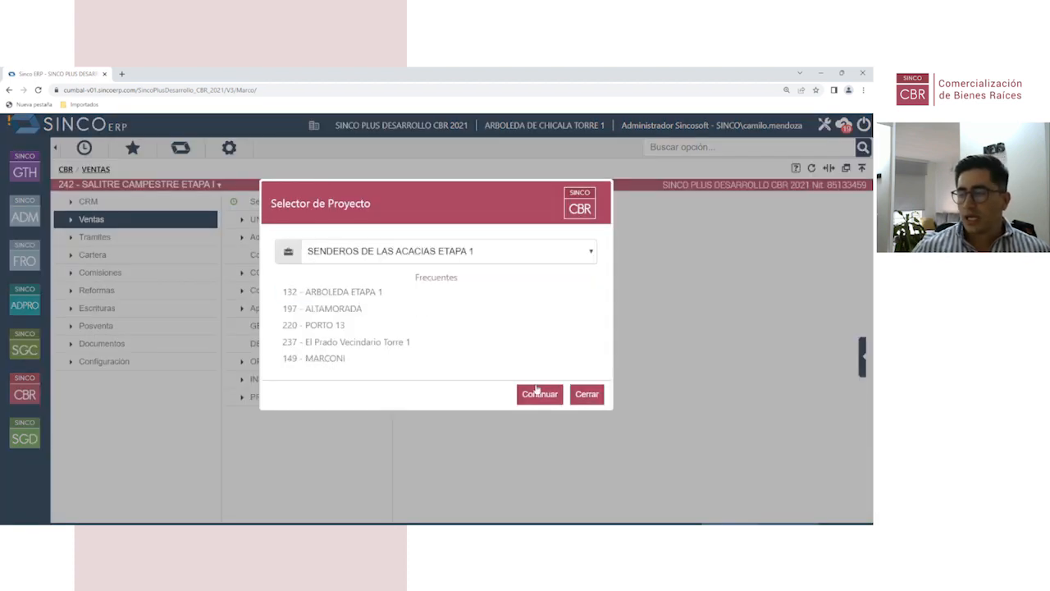
left_click(540, 394)
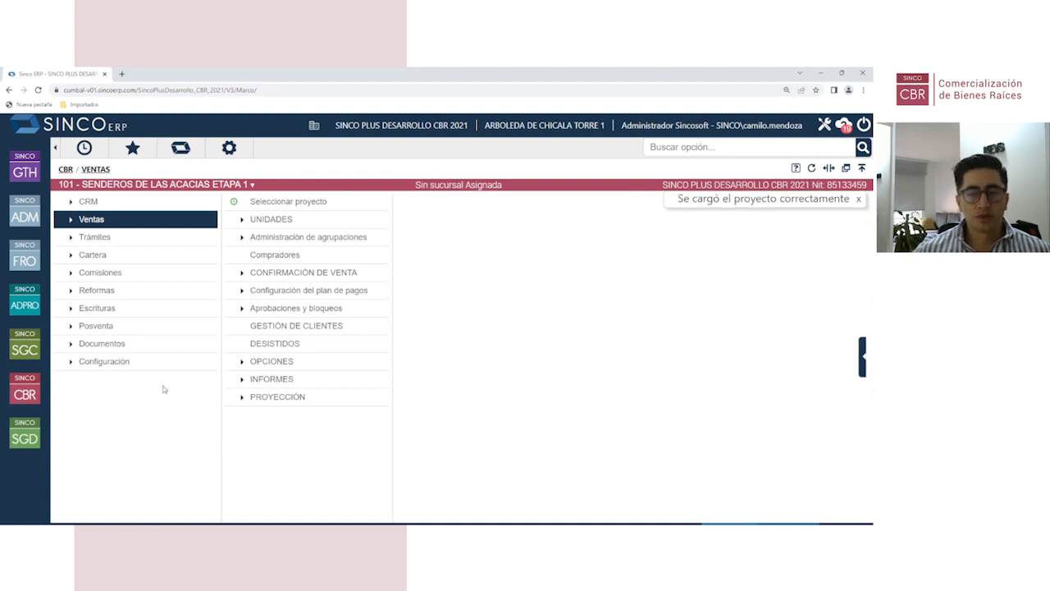
left_click(147, 329)
left_click(299, 204)
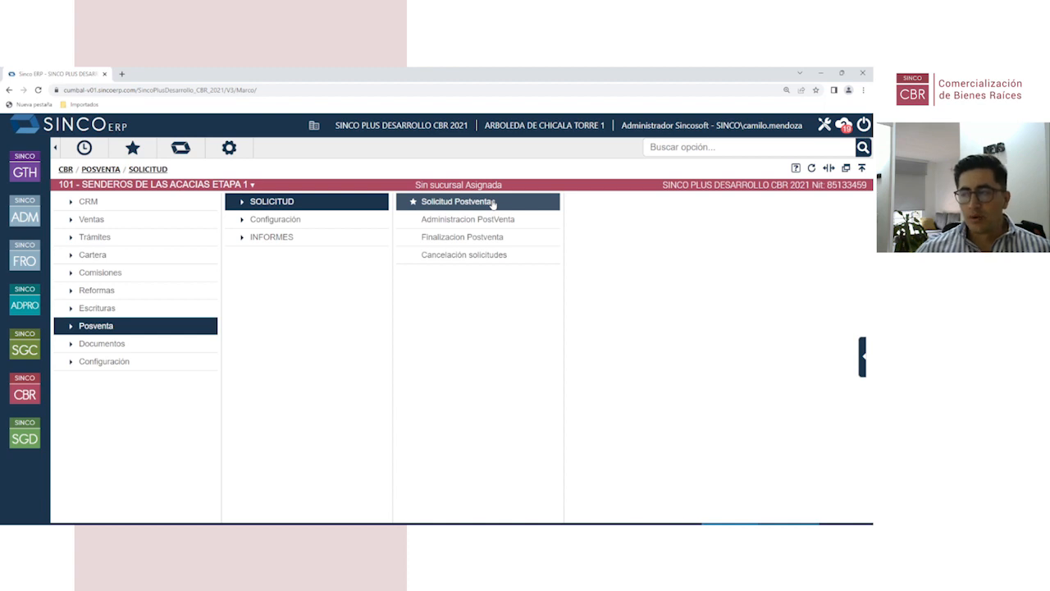
Step: Open Solicitud Postventas and select property CAS-A107
left_click(493, 204)
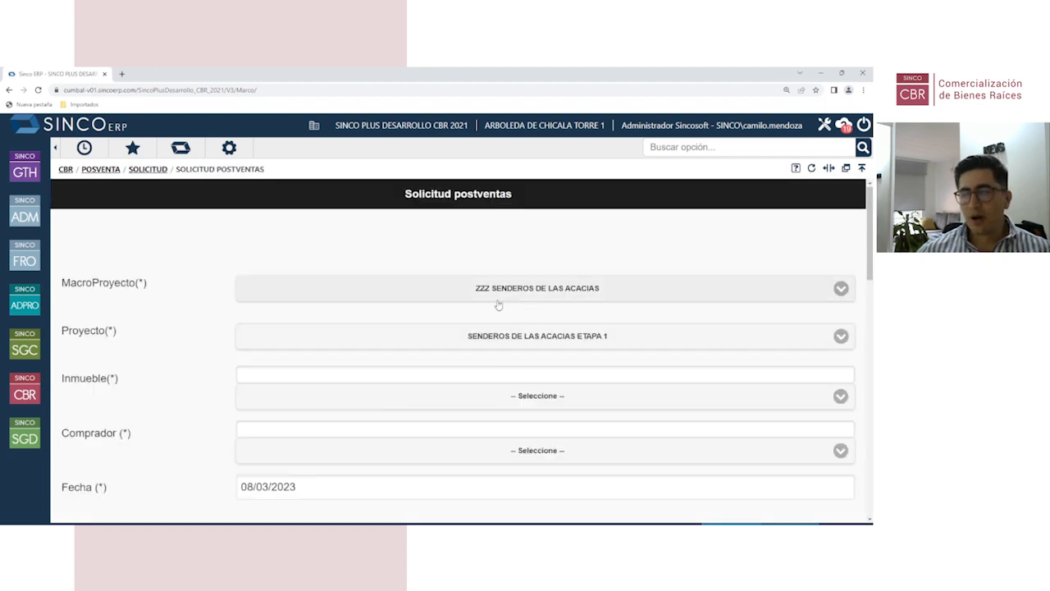
scroll(499, 305, "down", 1)
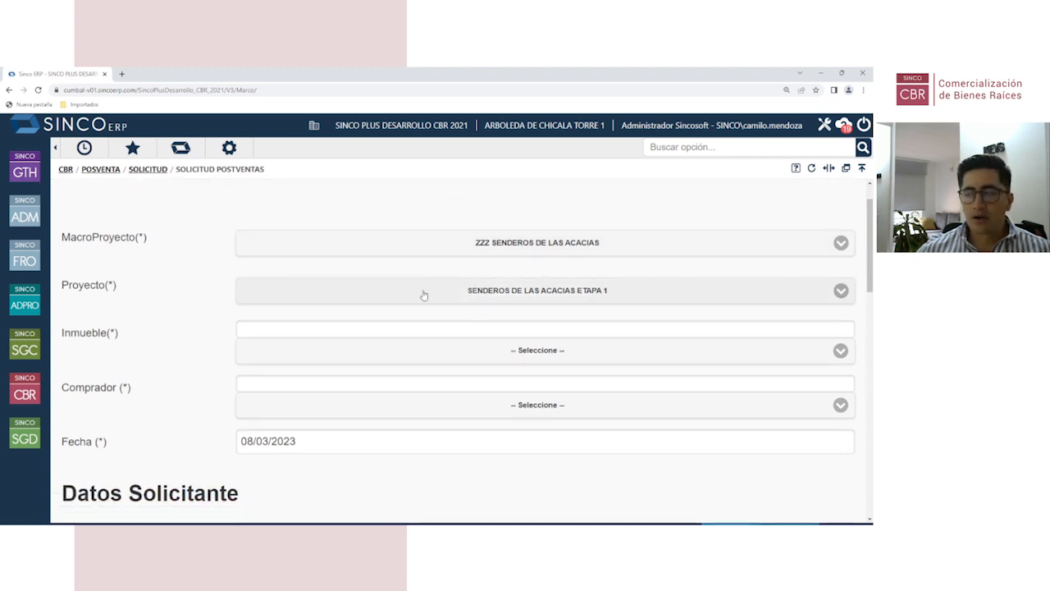
scroll(423, 296, "down", 3)
left_click(457, 220)
left_click(418, 299)
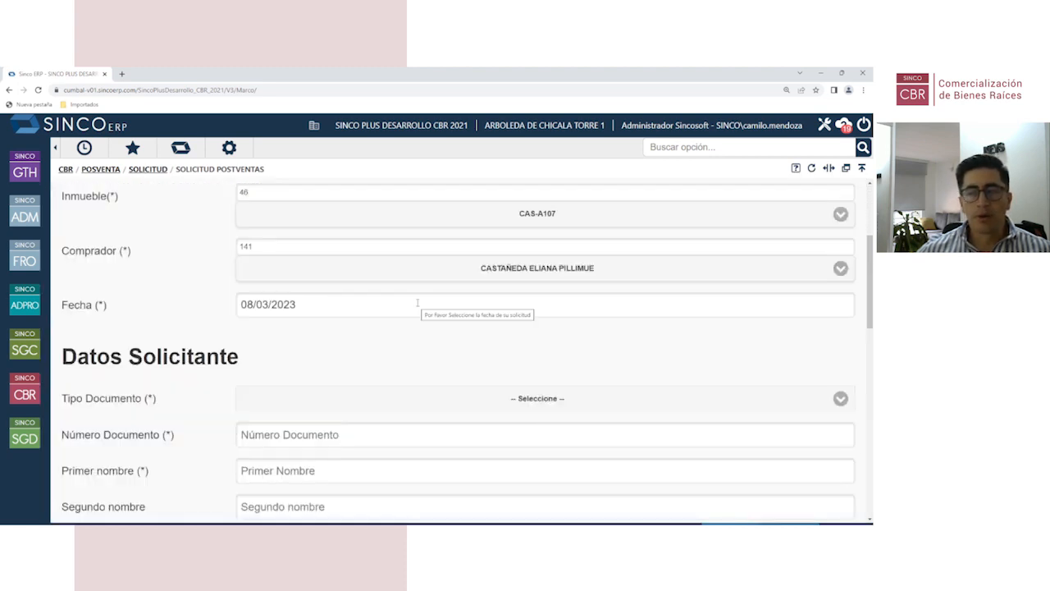
Step: Set document type Cédula de Ciudadanía, enter the applicant's document number, and add the request
scroll(373, 310, "down", 3)
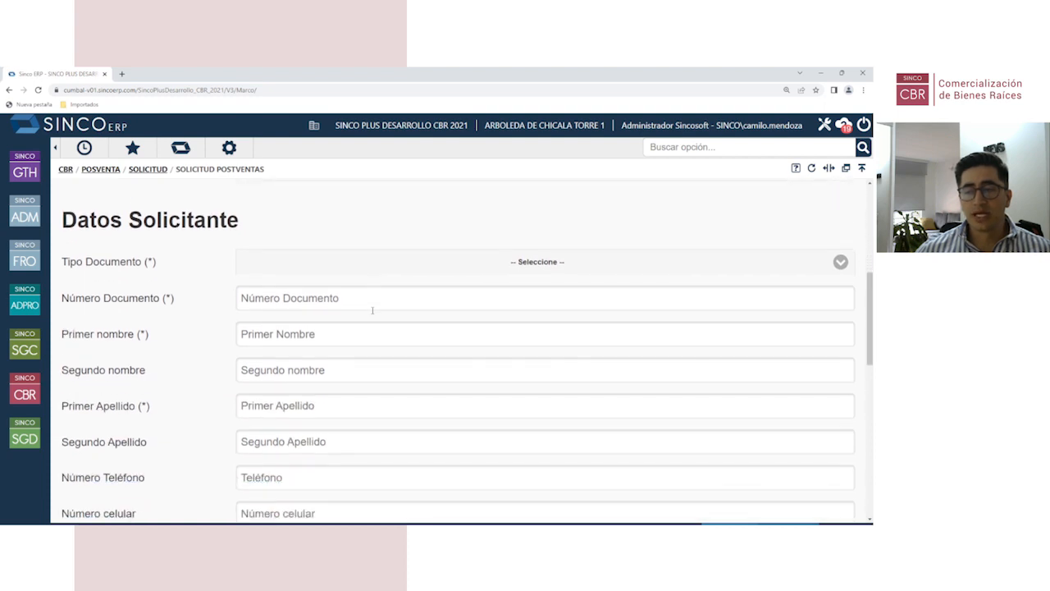
left_click(408, 269)
left_click(385, 298)
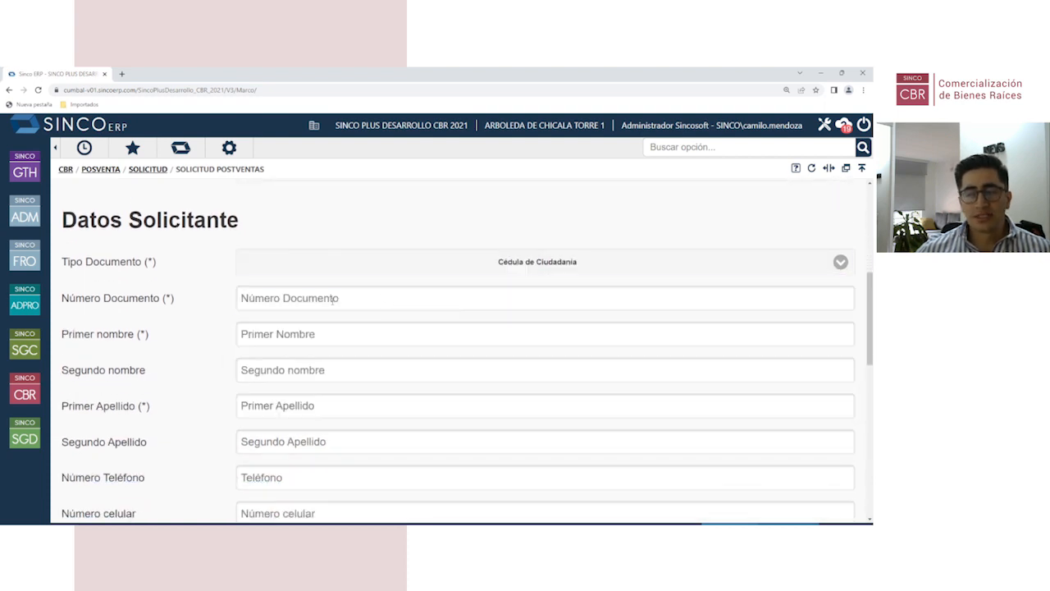
left_click(332, 300)
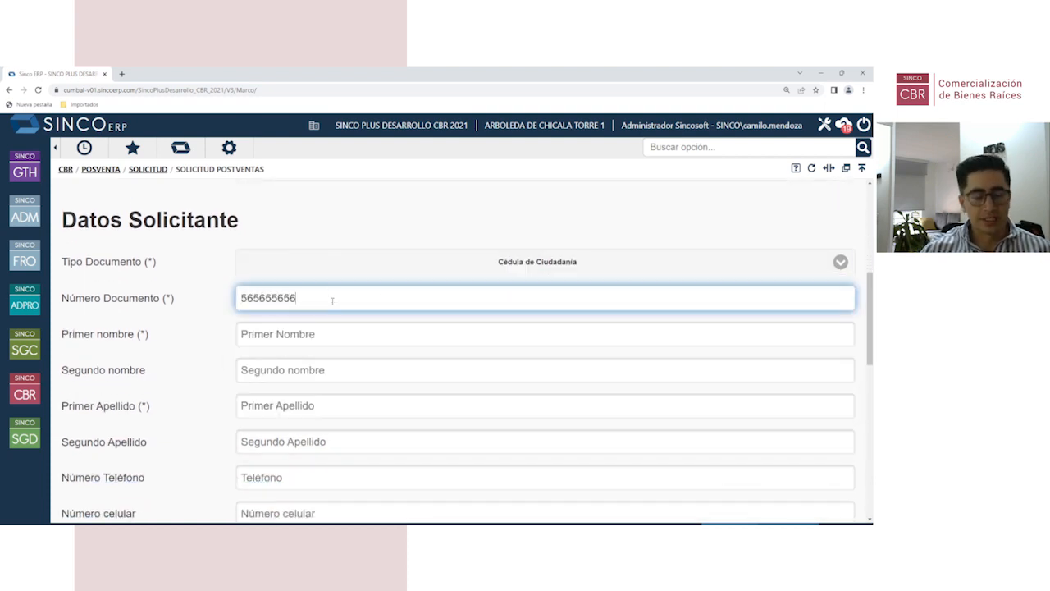
scroll(333, 301, "down", 5)
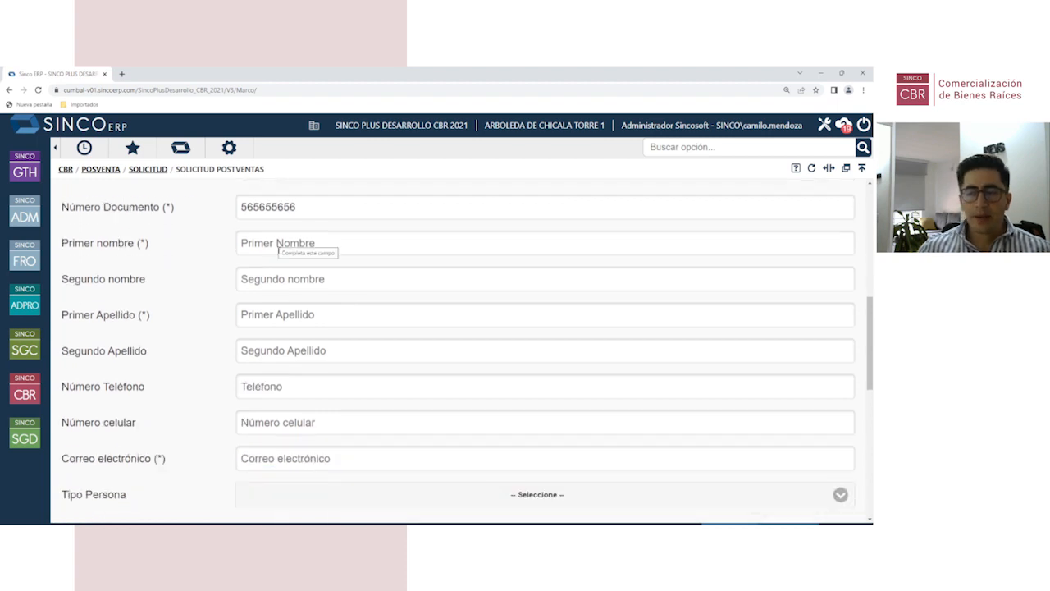
scroll(416, 376, "down", 2)
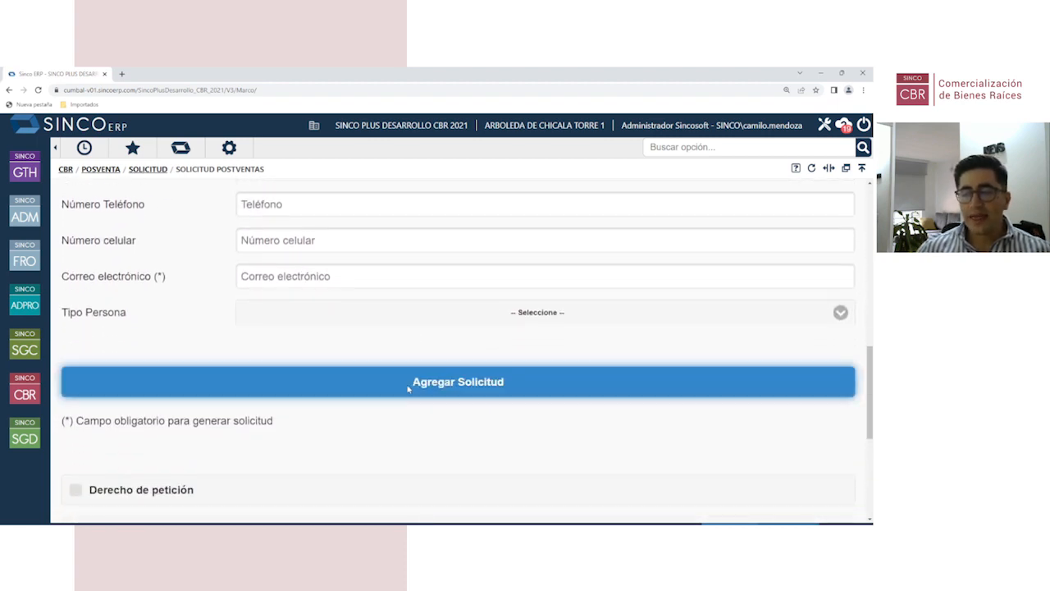
left_click(408, 386)
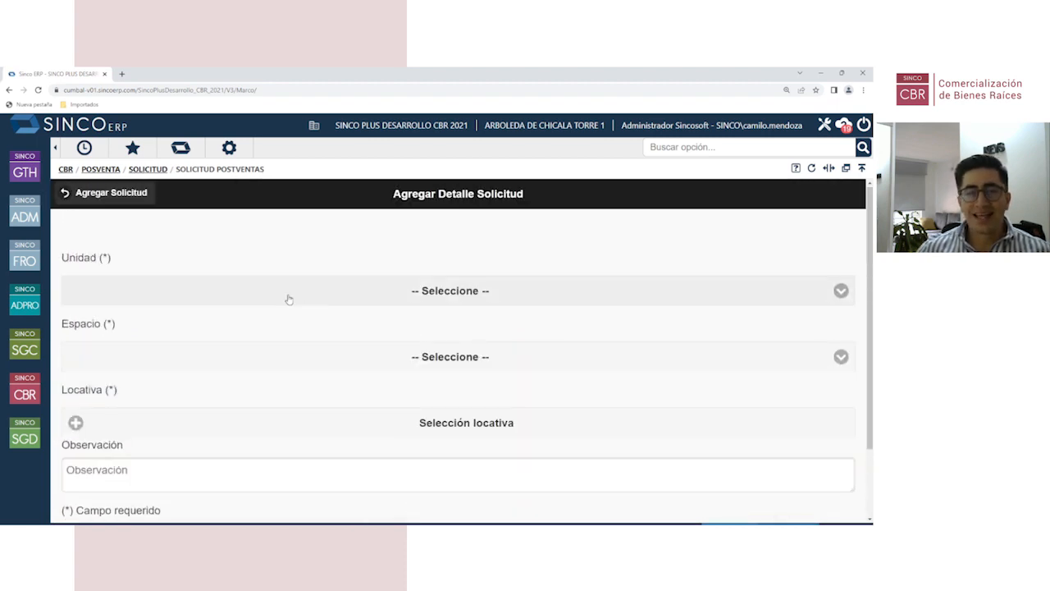
Step: Open the locativa category list, then cancel without choosing one
left_click(367, 428)
left_click(482, 362)
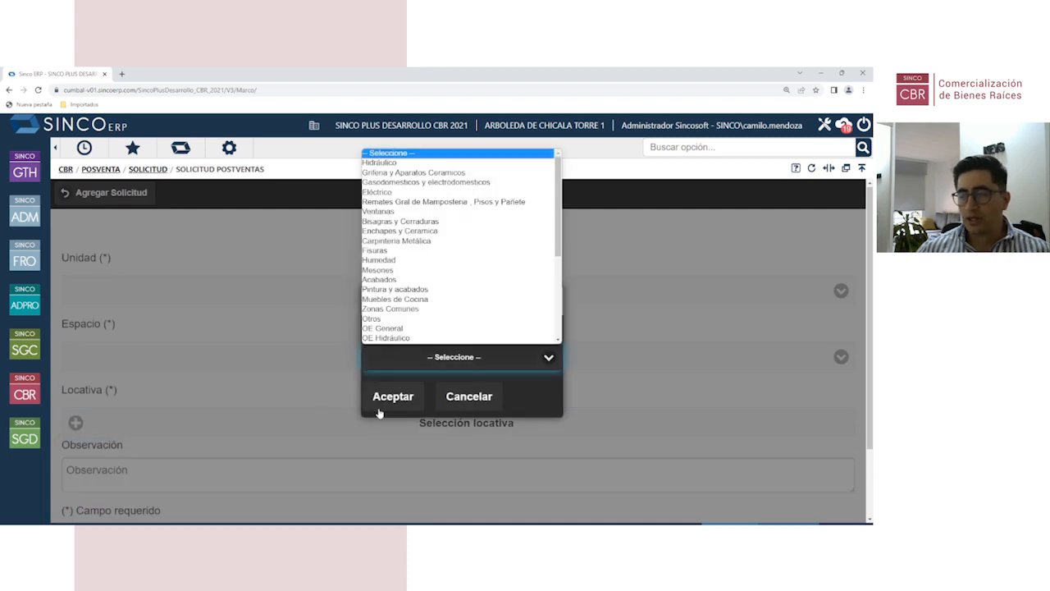
left_click(275, 395)
left_click(446, 398)
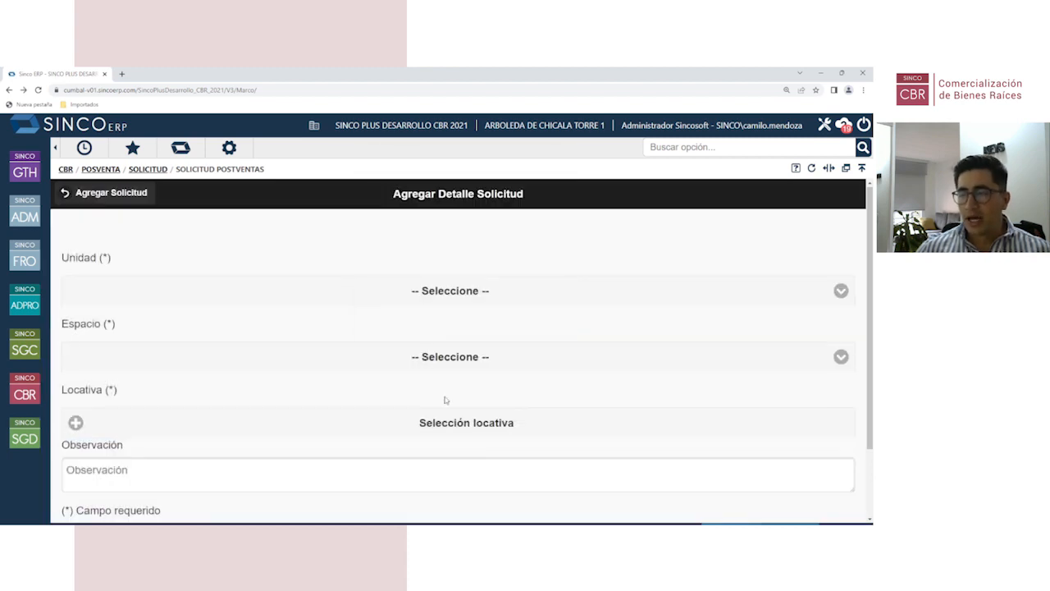
Step: Choose unit CAS - A107 and space Cocina, then list the locativa categories
scroll(419, 304, "down", 1)
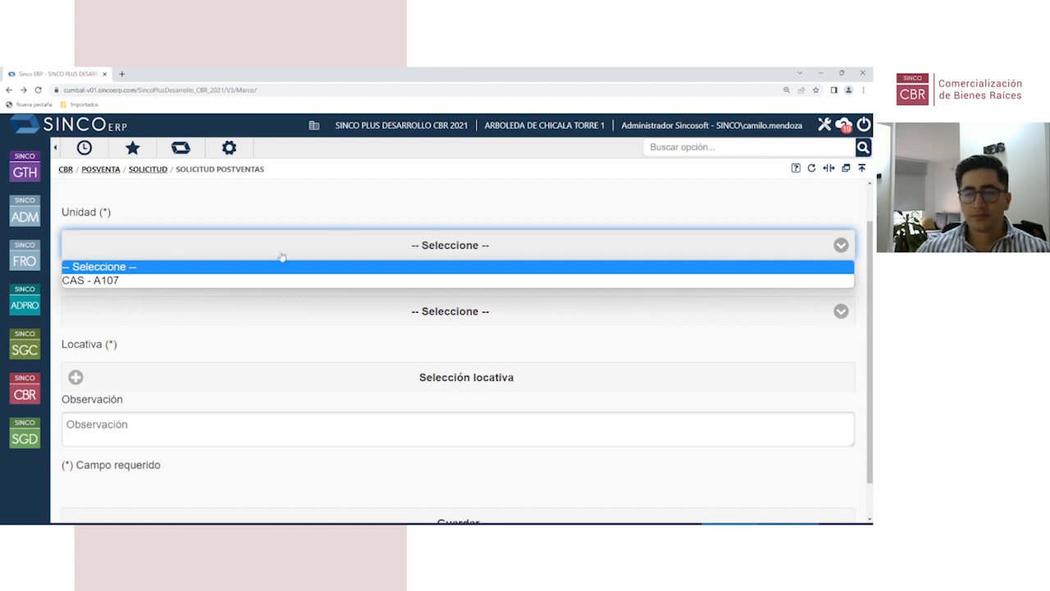
left_click(264, 281)
left_click(444, 315)
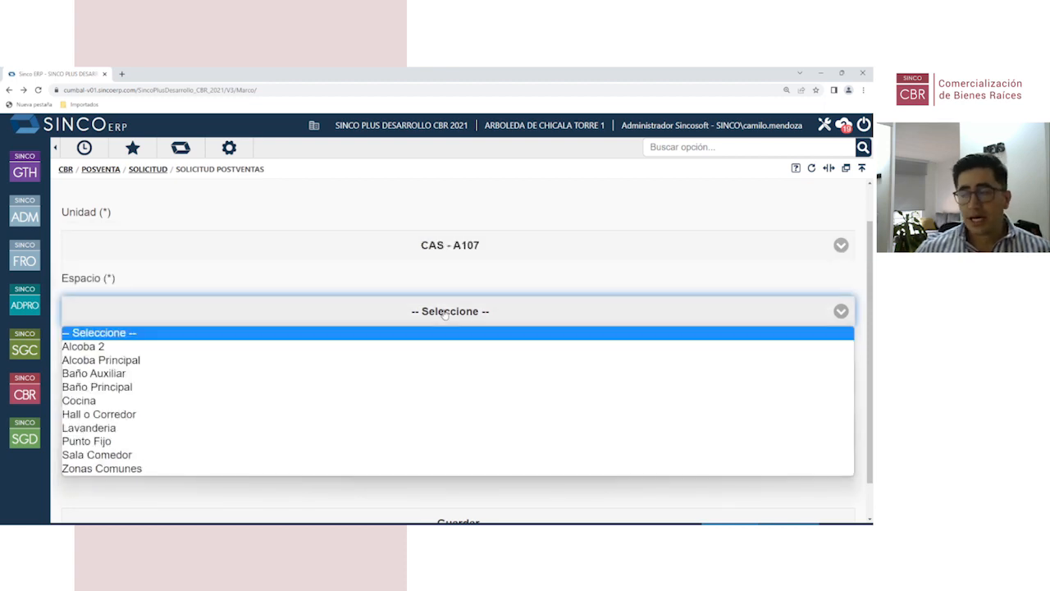
left_click(120, 401)
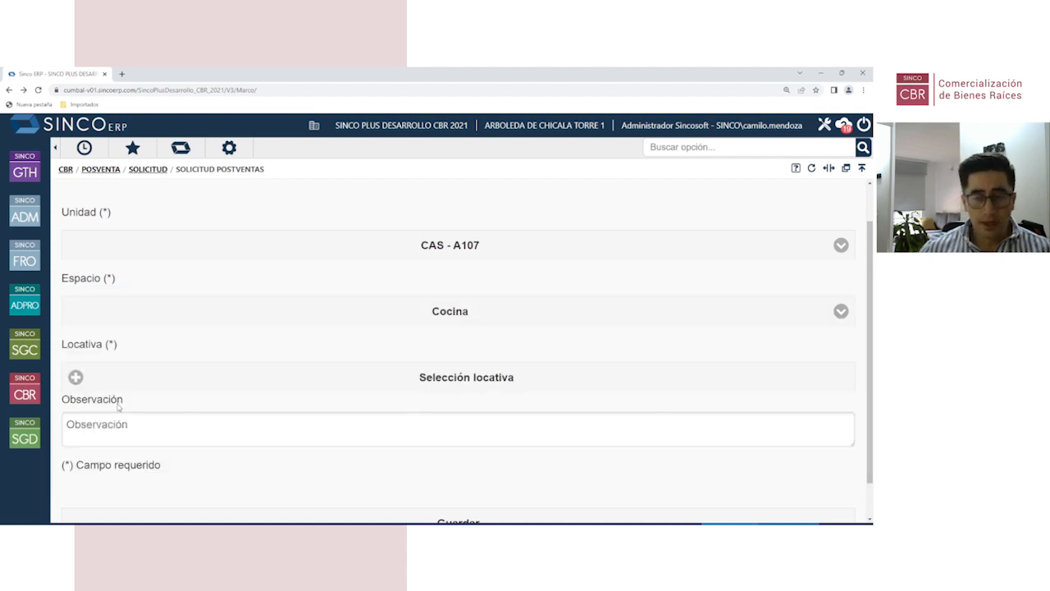
left_click(526, 383)
left_click(484, 366)
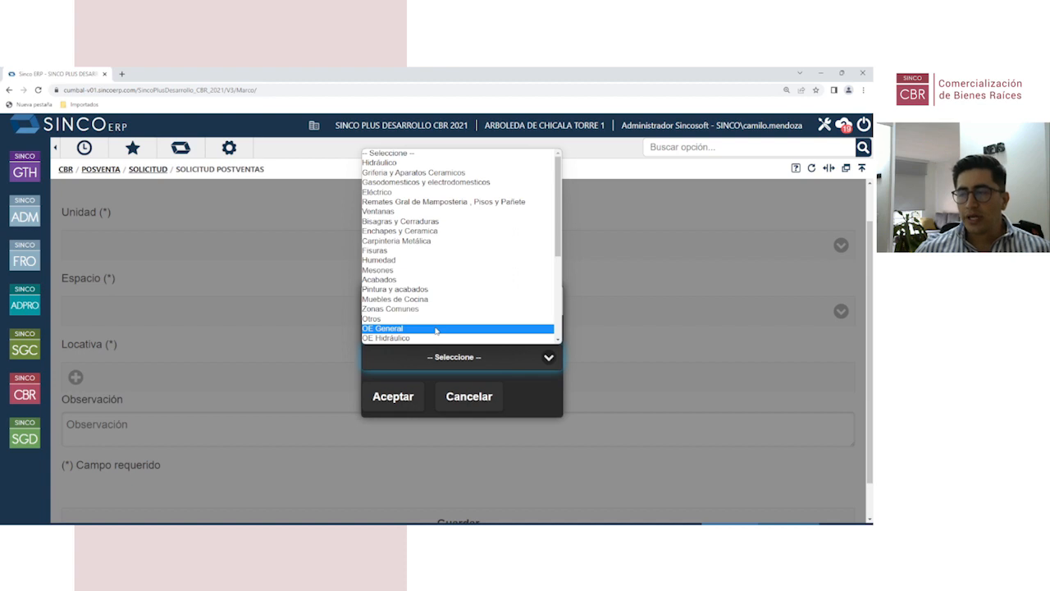
Step: Select locativa Hidráulico - Goteo desagües, accepting the out-of-warranty warning
left_click(413, 162)
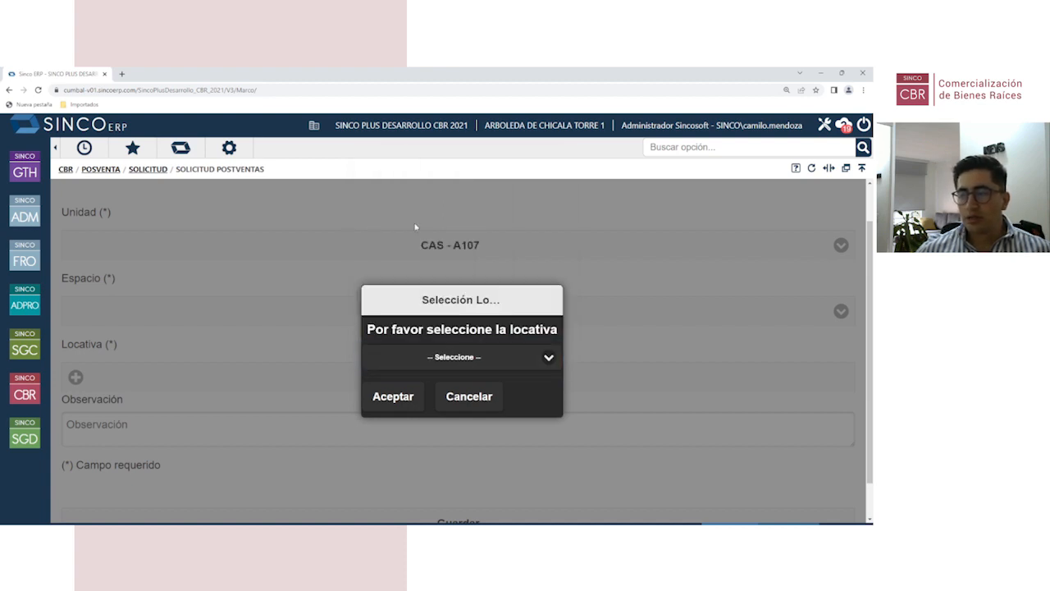
left_click(441, 358)
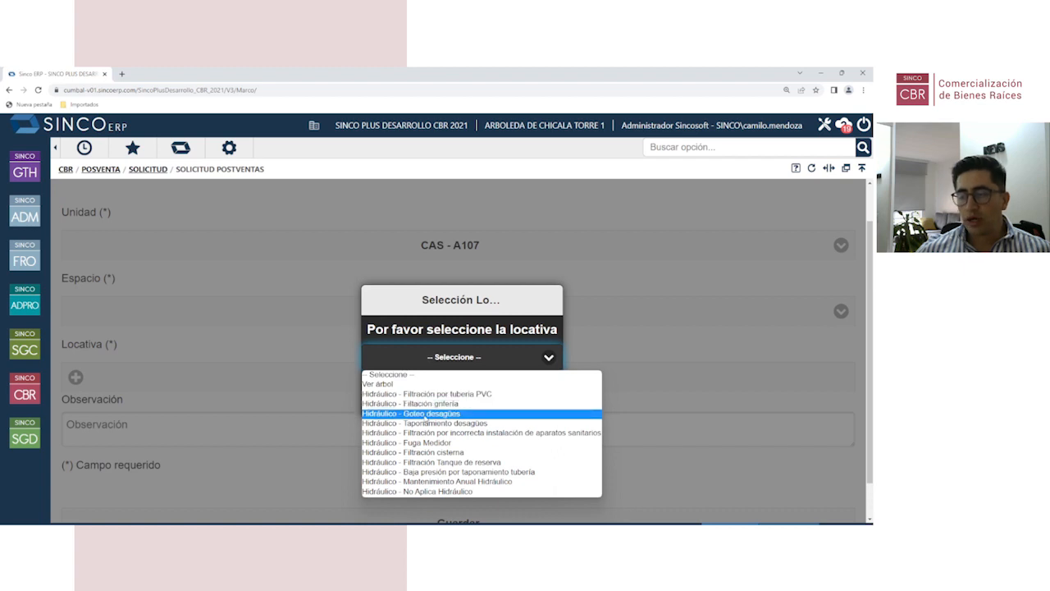
left_click(426, 414)
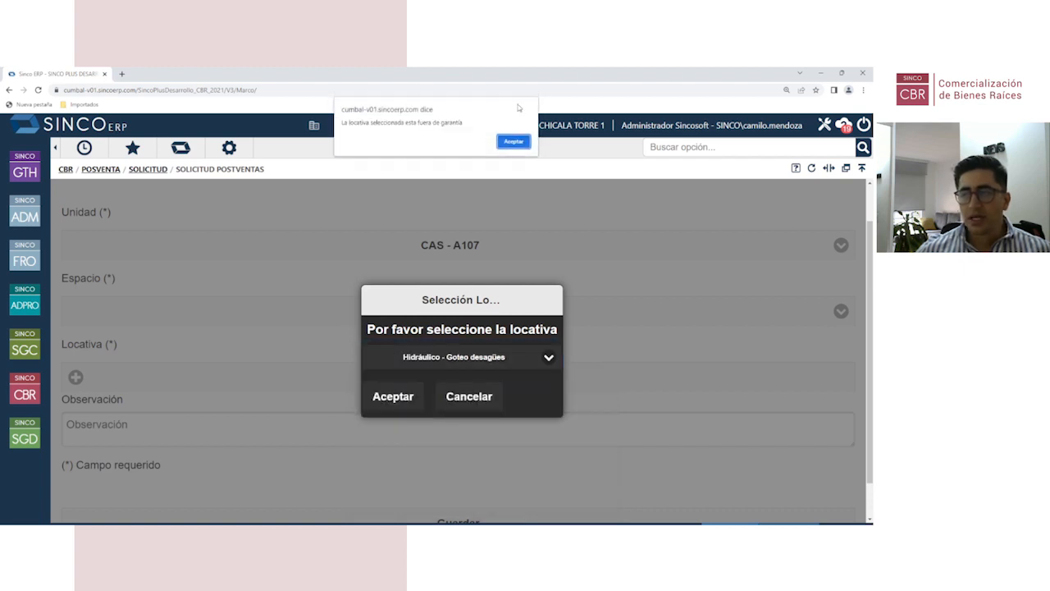
key("Return")
left_click(394, 398)
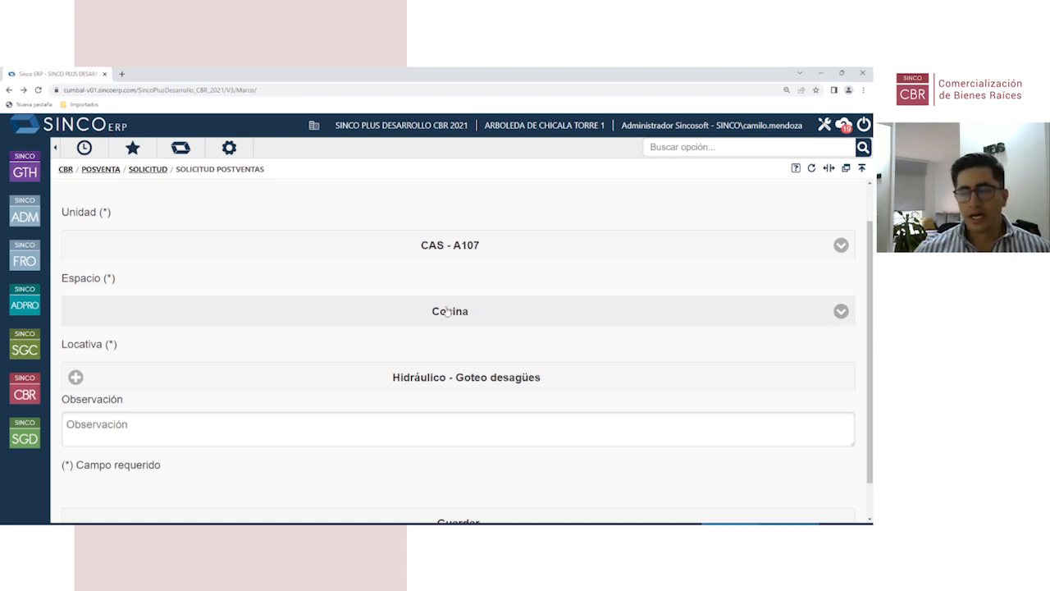
Step: Replace it with Bisagras y Cerraduras - Defectos de instalación de cerraduras, accepting the warning
left_click(438, 376)
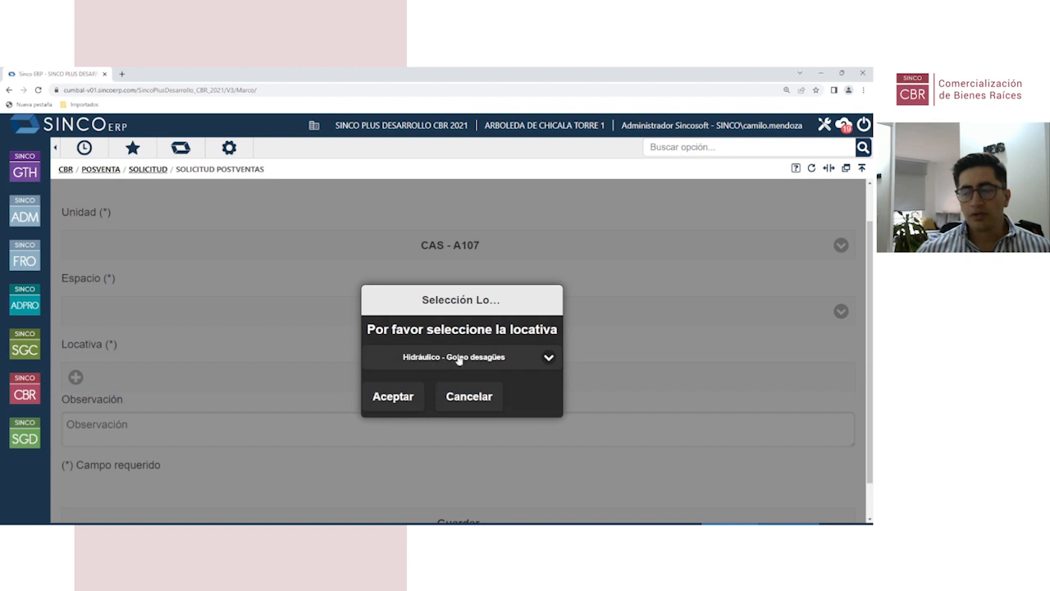
left_click(461, 400)
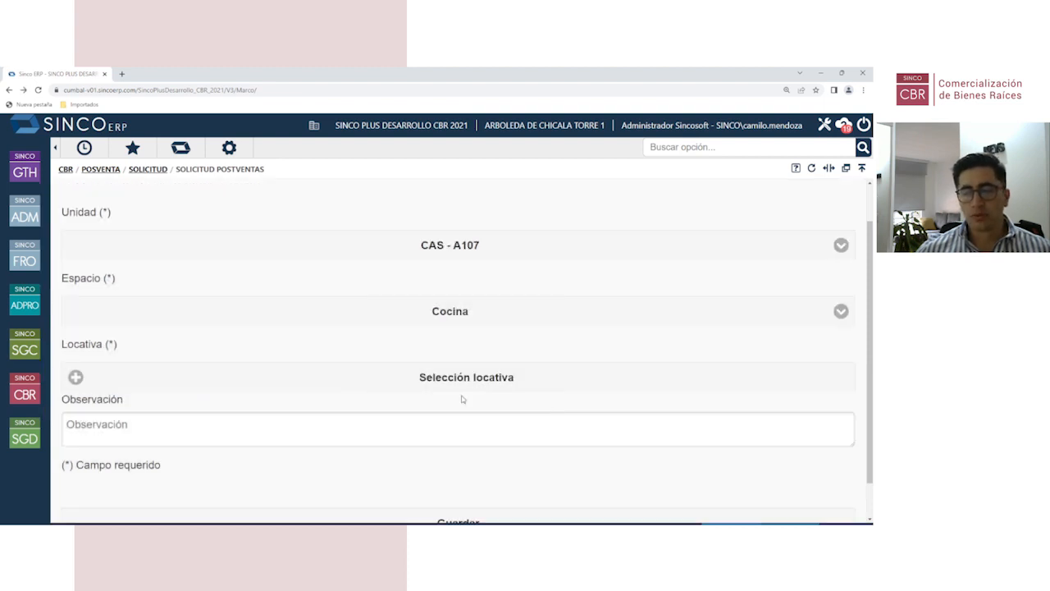
left_click(420, 384)
left_click(446, 358)
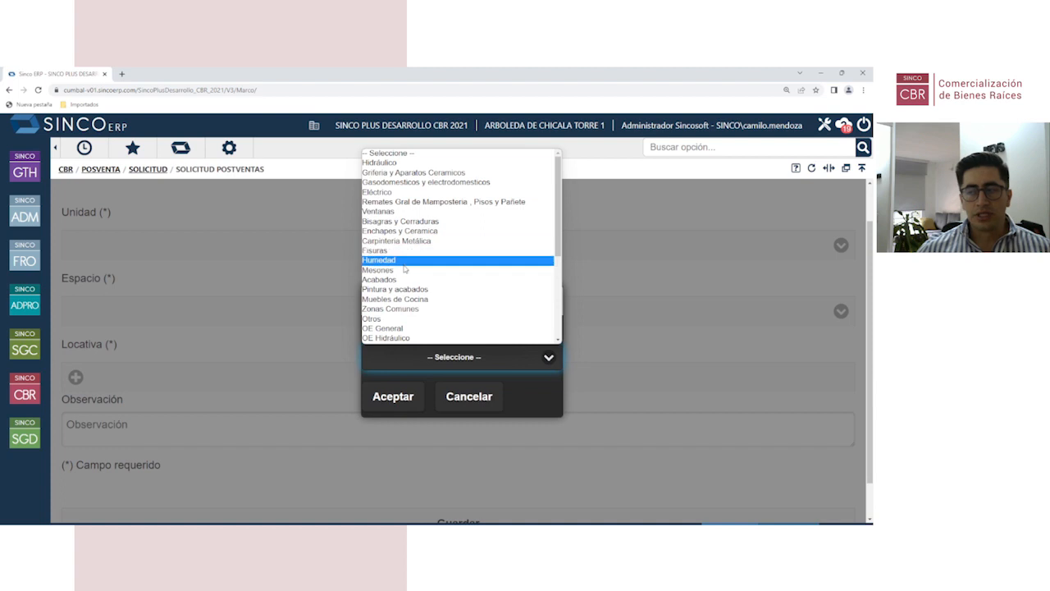
left_click(407, 222)
left_click(445, 358)
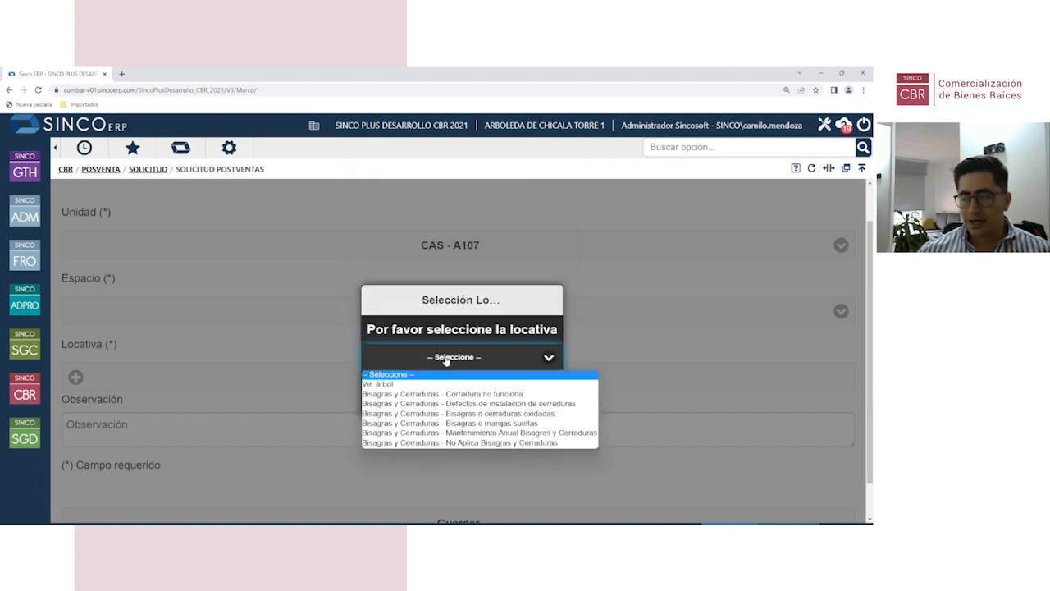
left_click(462, 404)
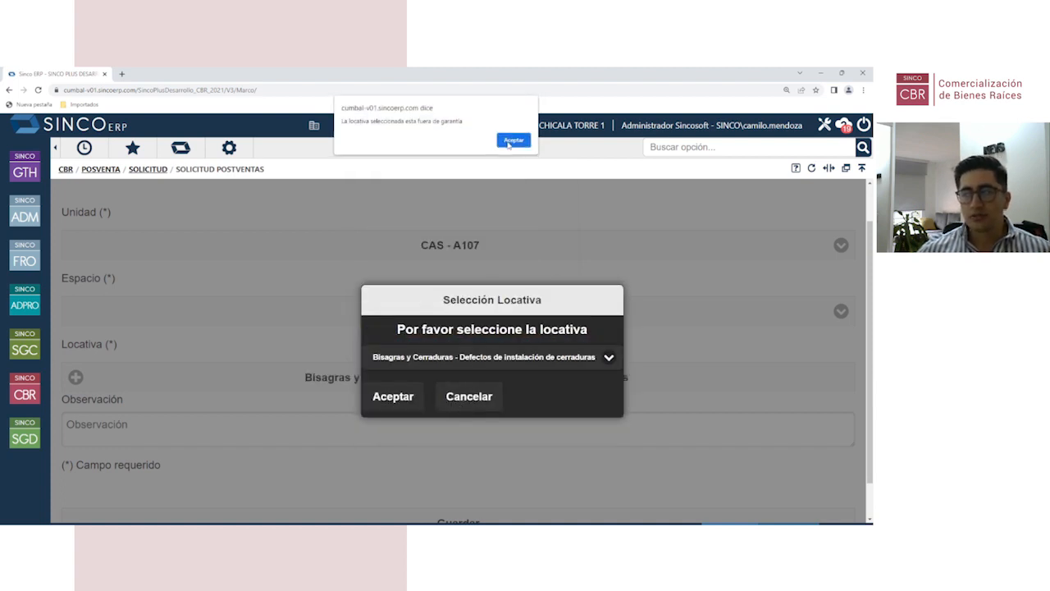
left_click(509, 141)
left_click(390, 397)
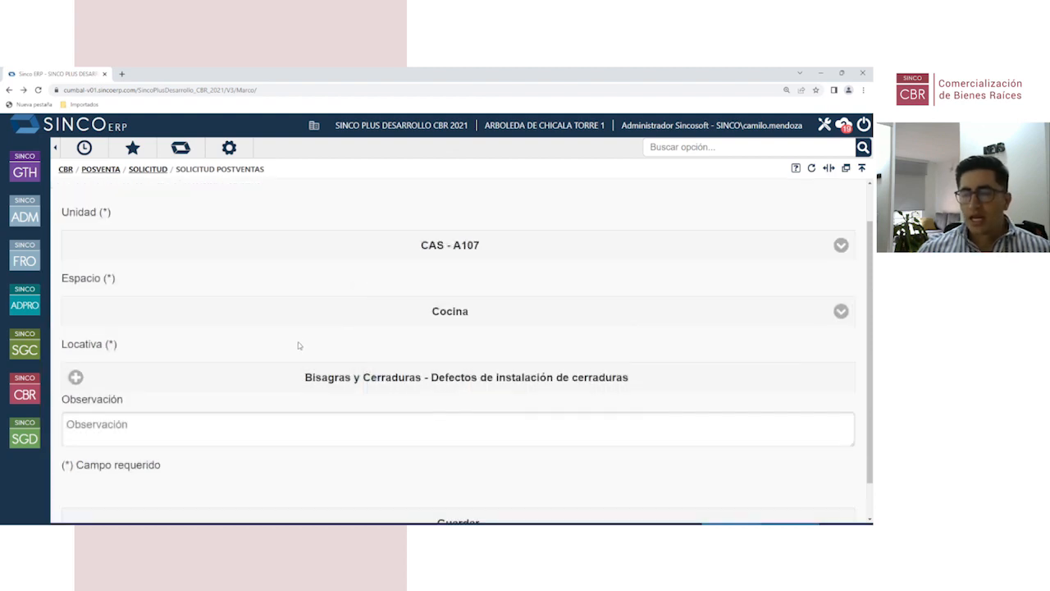
Step: Enter observation 'oBS' and save the detail row into the request
scroll(324, 332, "down", 1)
left_click(209, 379)
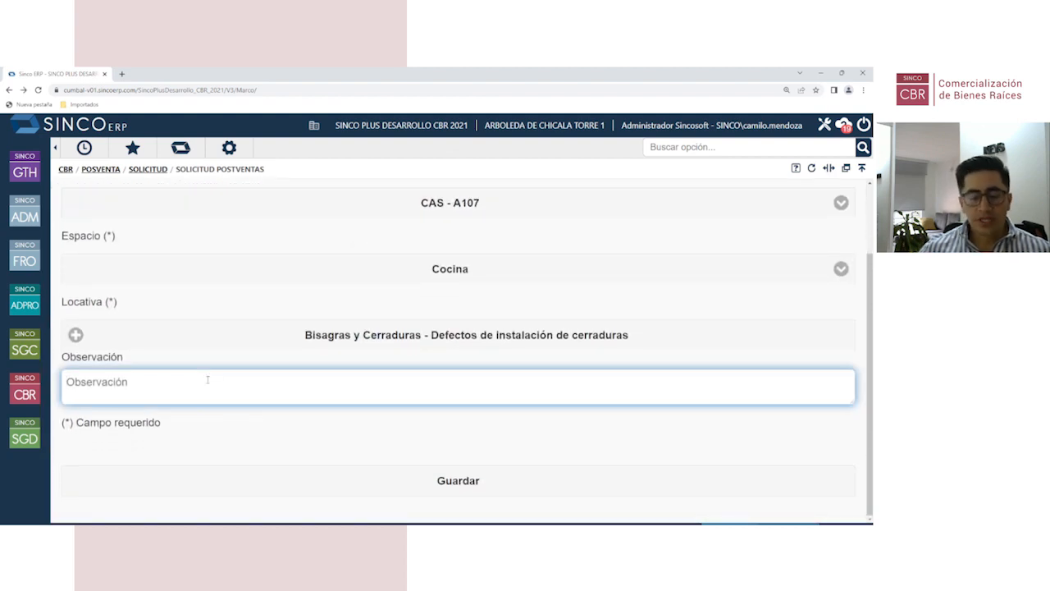
type("oBS")
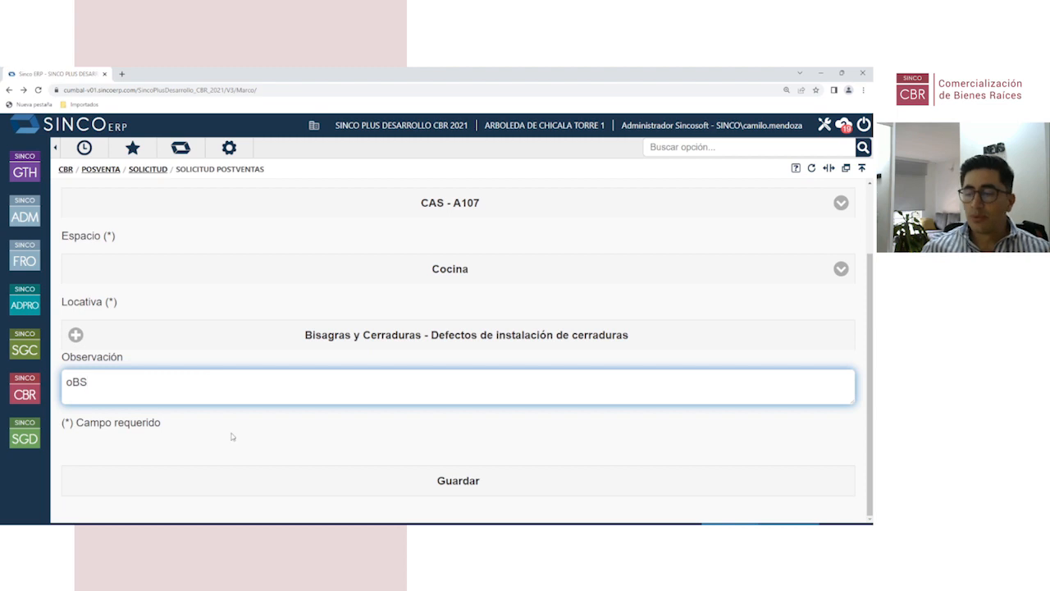
left_click(418, 495)
scroll(387, 390, "down", 10)
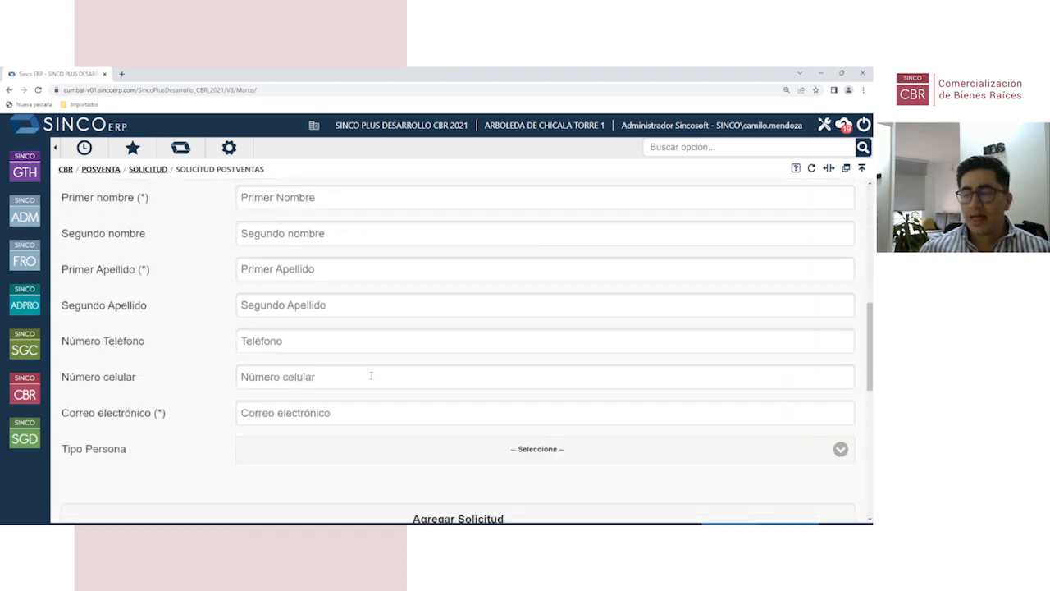
scroll(387, 390, "down", 3)
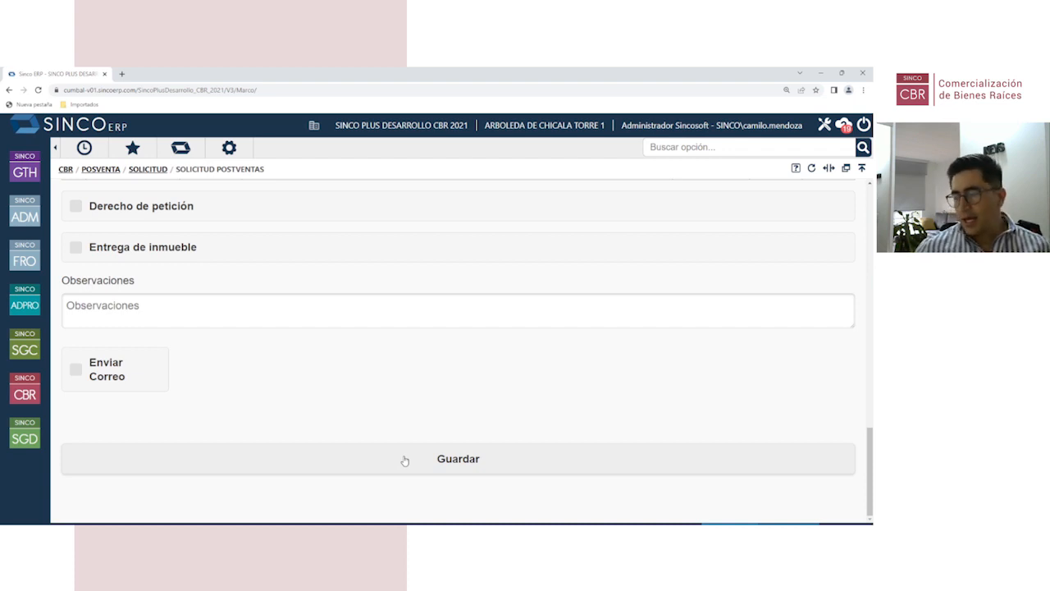
scroll(403, 460, "up", 2)
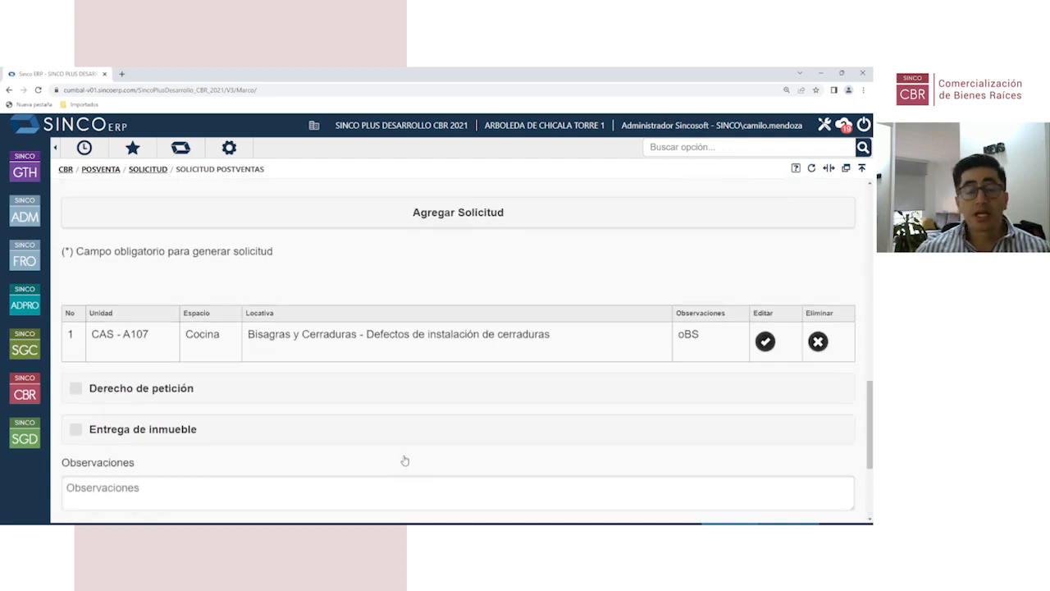
scroll(305, 392, "up", 15)
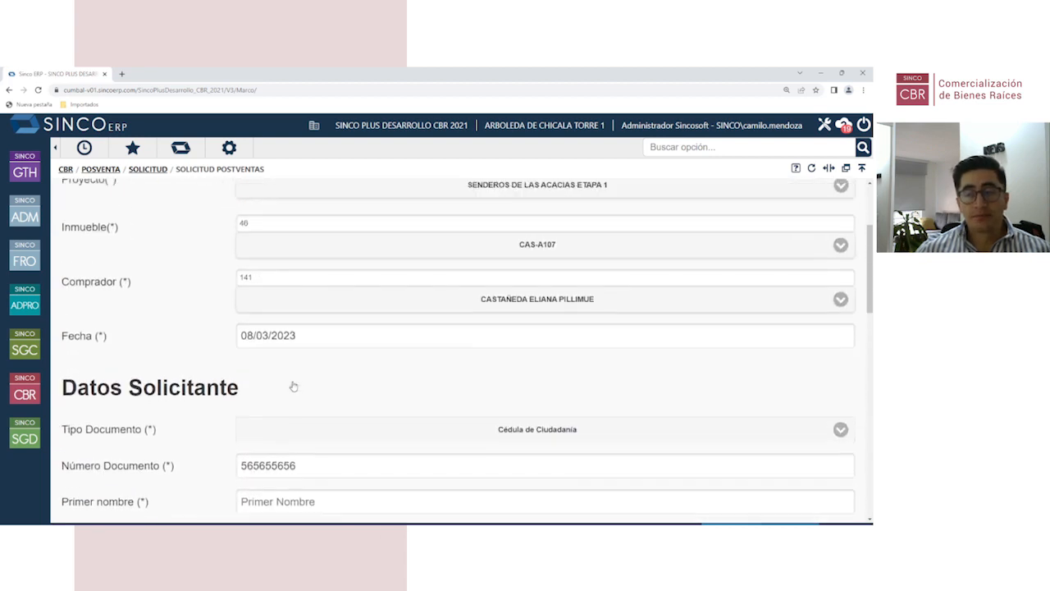
Step: Use the SOLICITUD breadcrumb to return to the Posventa request menu tree
left_click(148, 169)
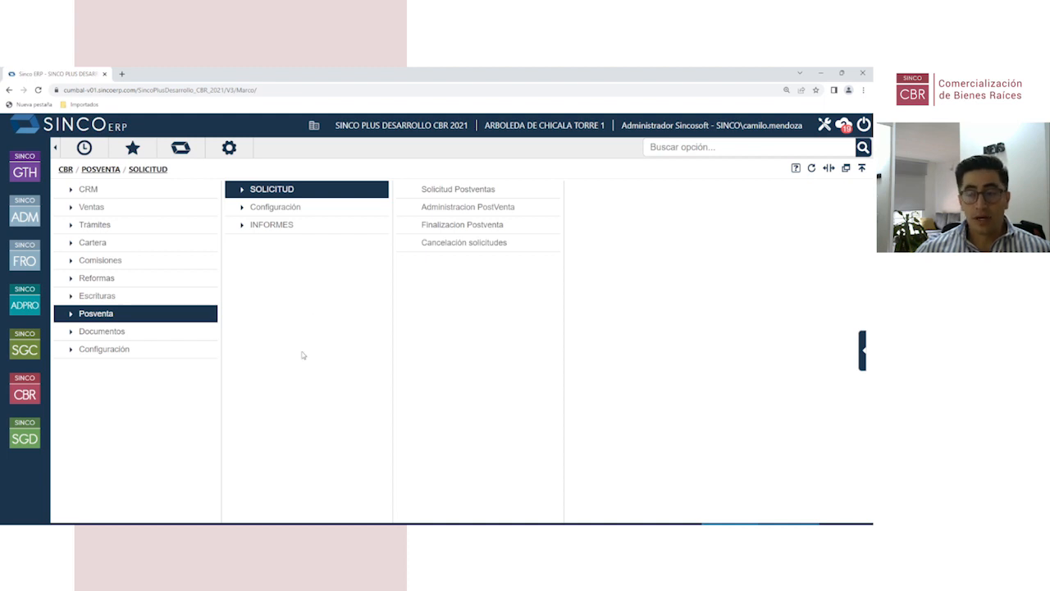
Step: Browse CBR Configuración > PROYECTO options, then show the CRM section
left_click(95, 353)
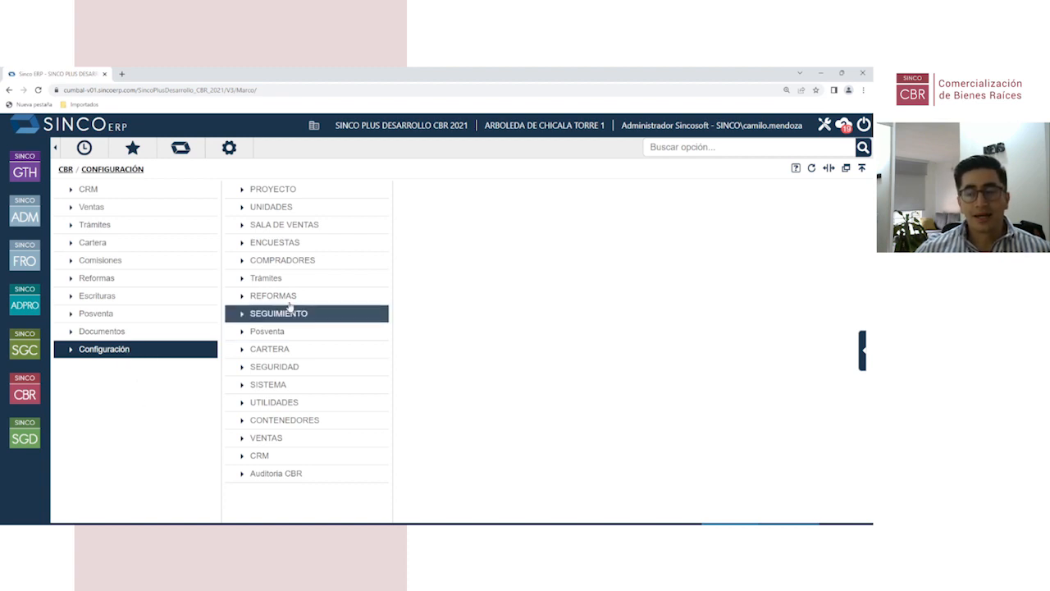
left_click(280, 193)
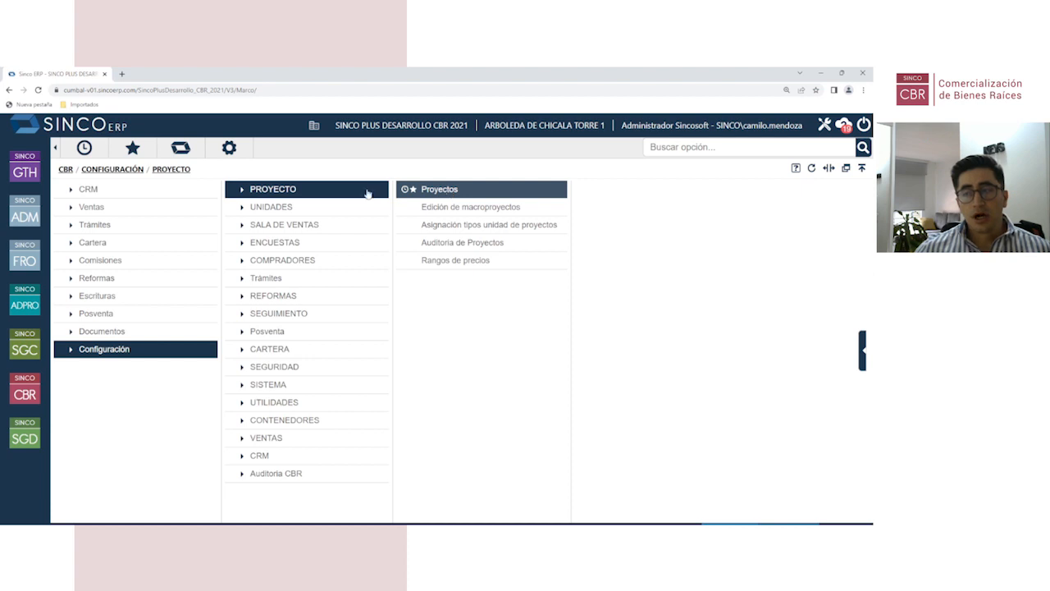
left_click(153, 196)
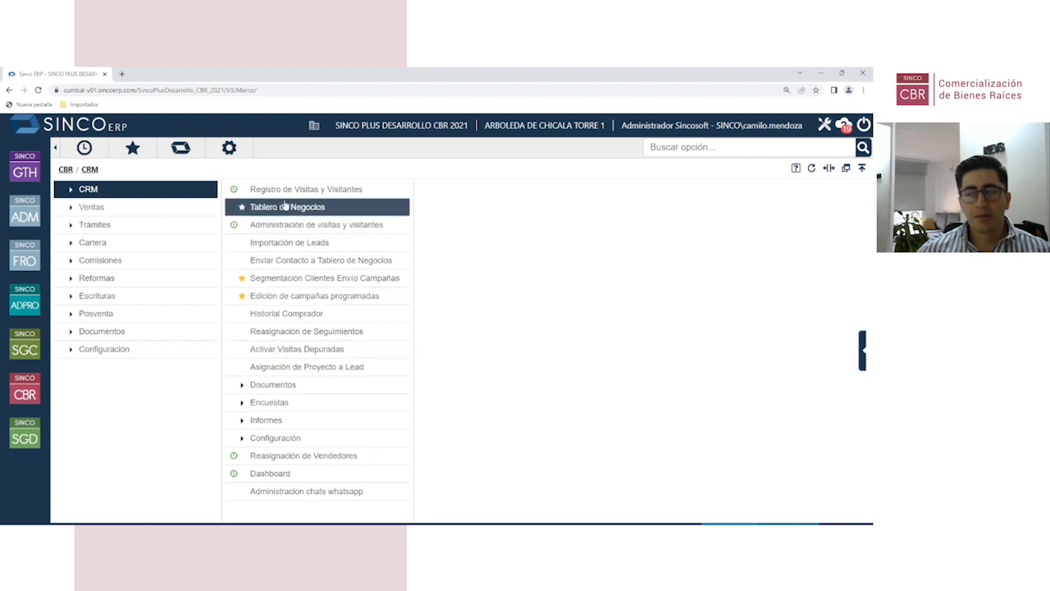
Step: Browse Ventas > OPCIONES > Modificación de inmuebles, Trámites, then Cartera menus
left_click(131, 210)
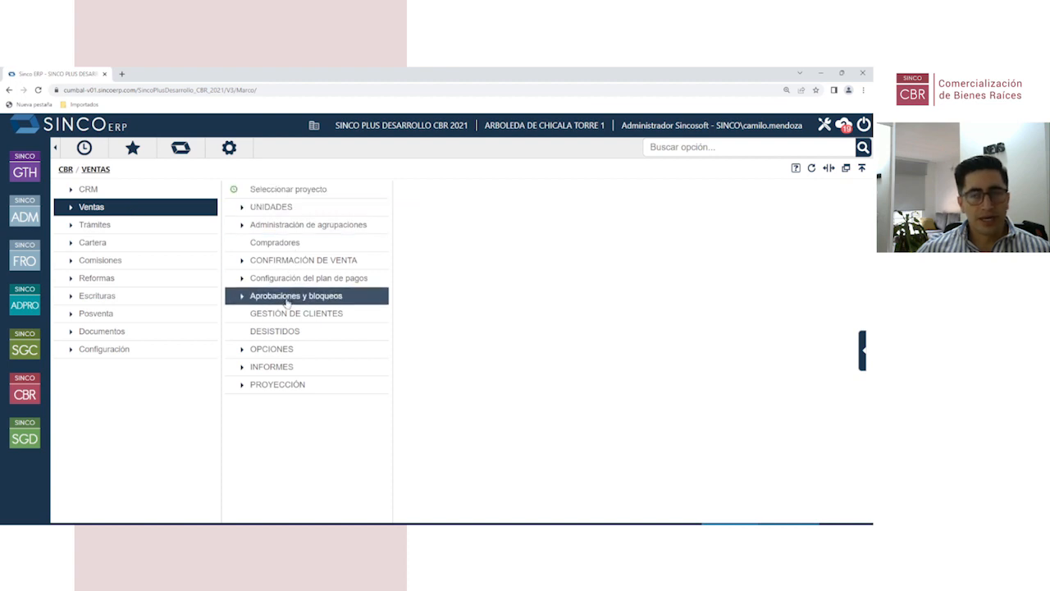
left_click(286, 355)
left_click(469, 190)
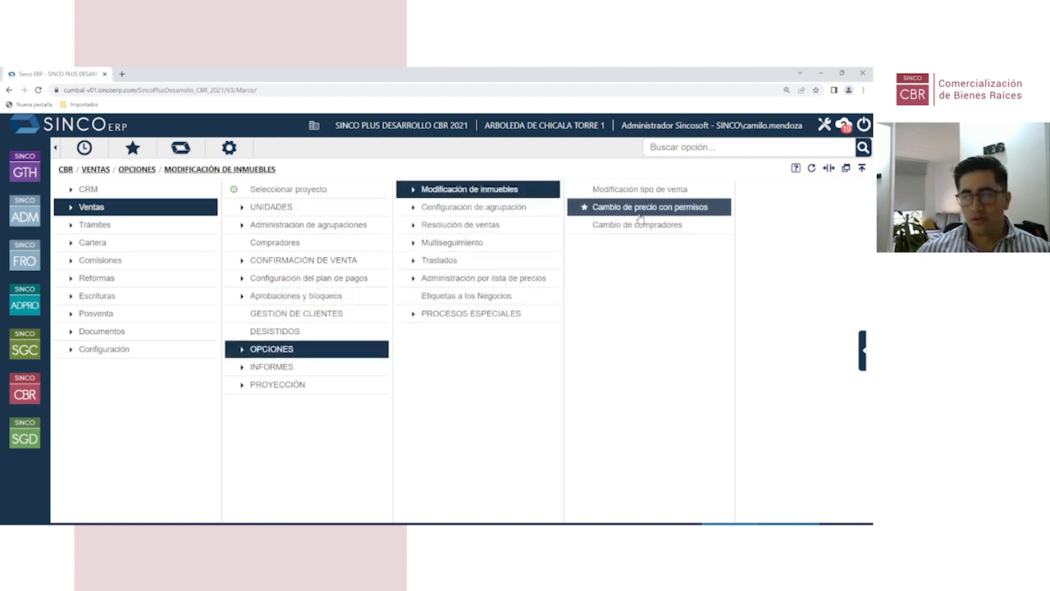
left_click(128, 233)
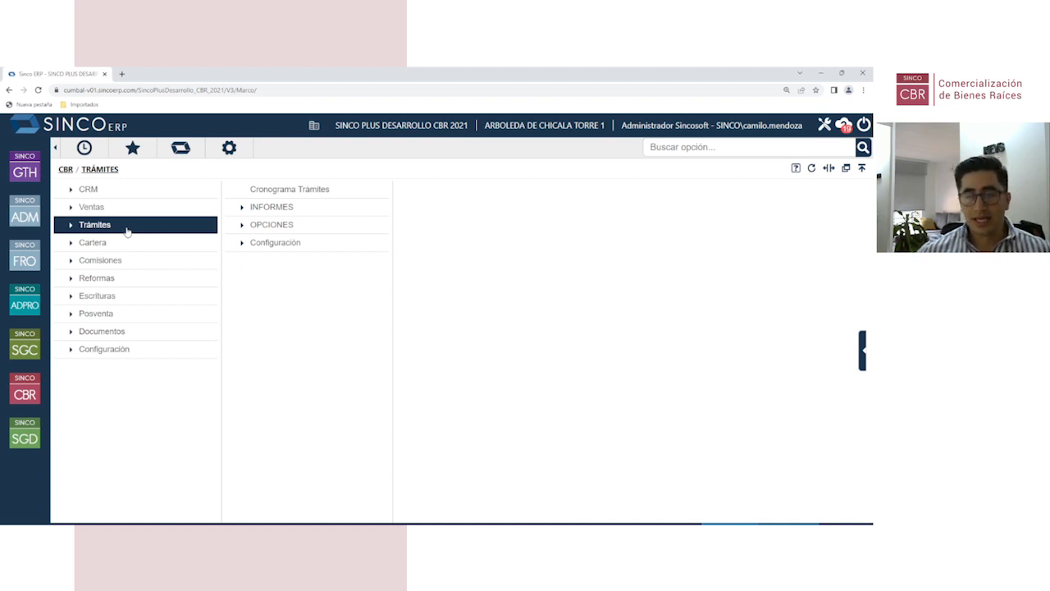
left_click(129, 243)
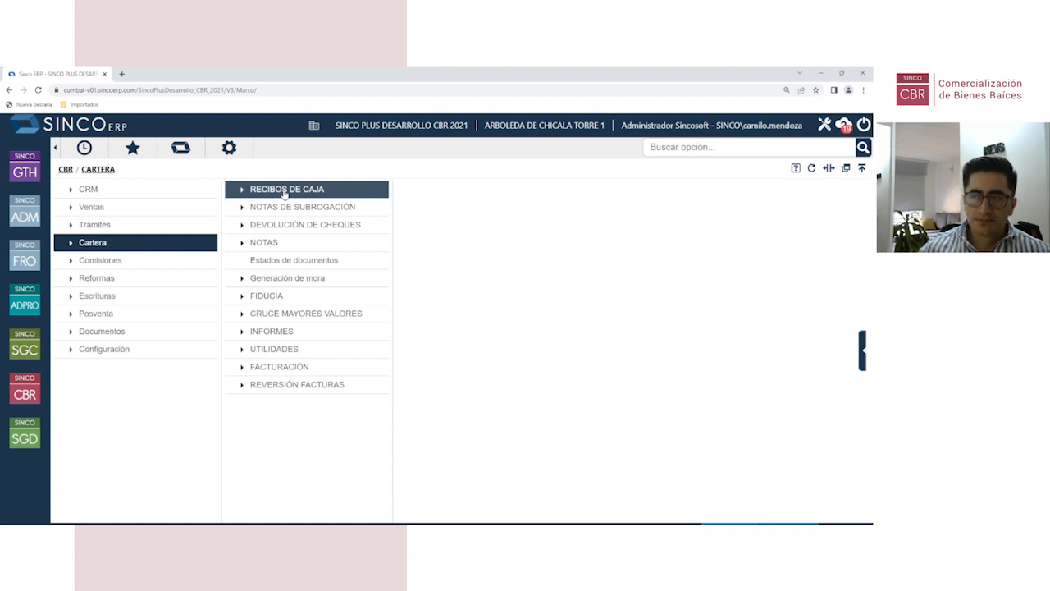
Step: Browse the Comisiones, Documentos, Escrituras, Reformas and Posventa menus in turn
left_click(118, 261)
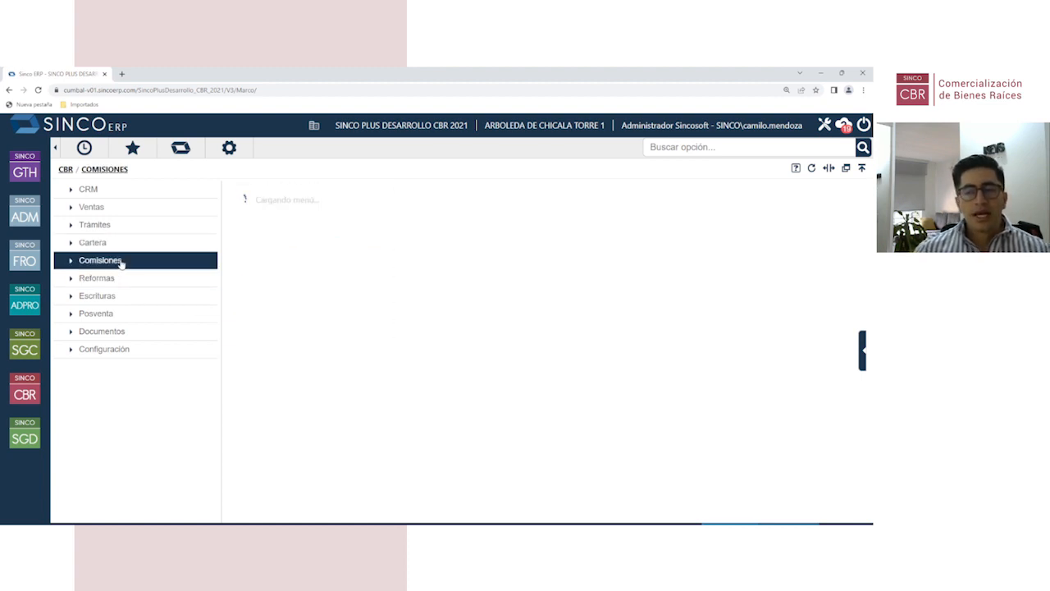
left_click(129, 332)
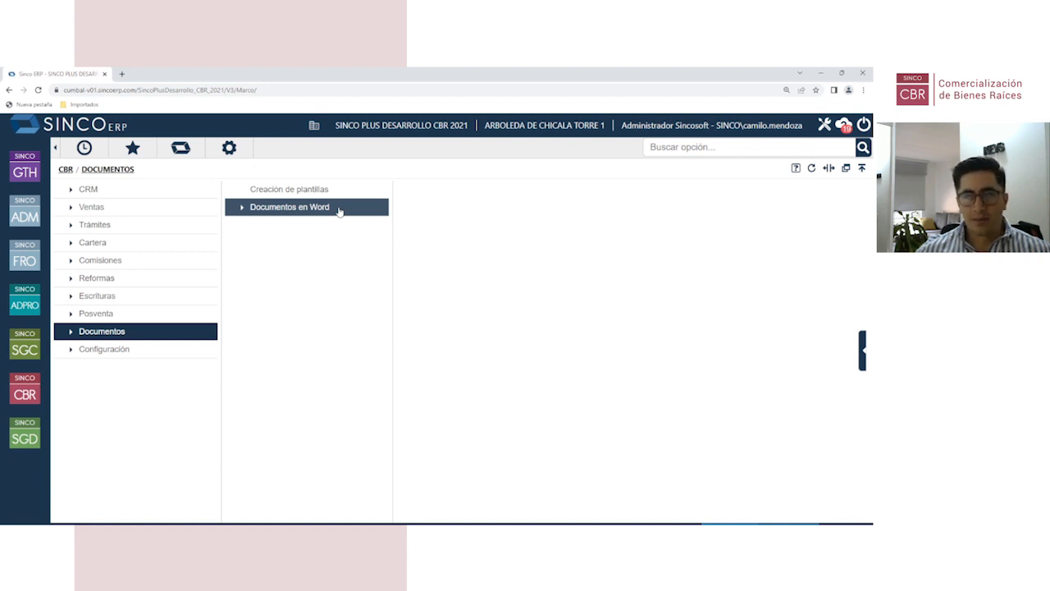
left_click(132, 262)
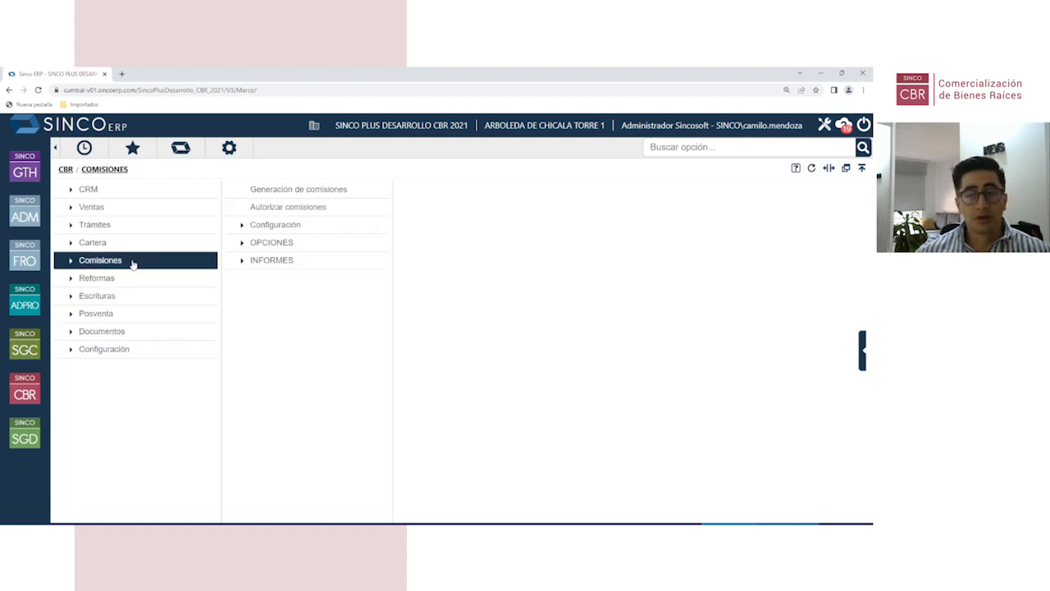
left_click(141, 302)
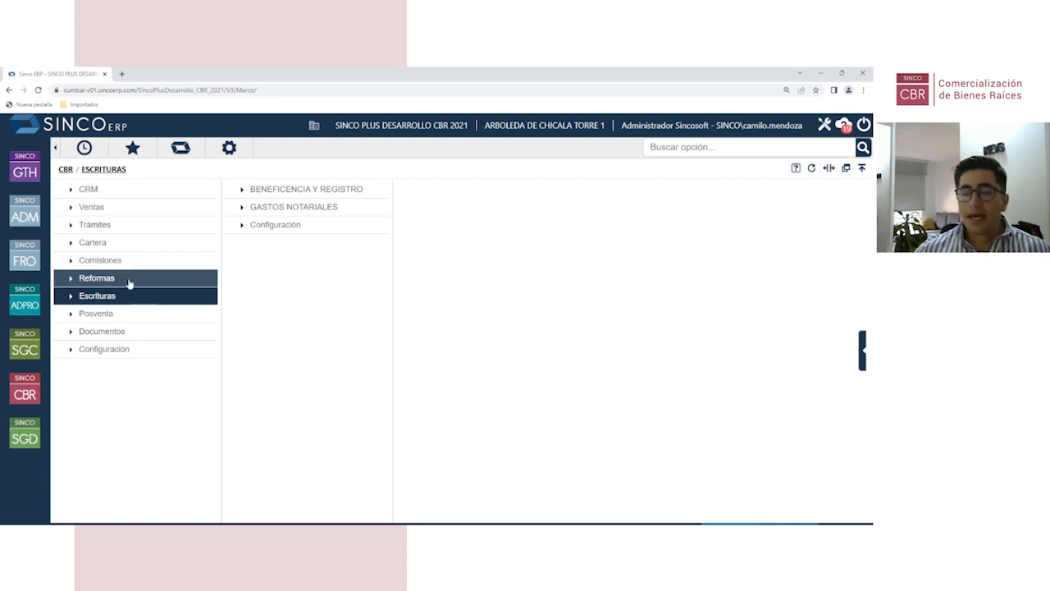
left_click(129, 281)
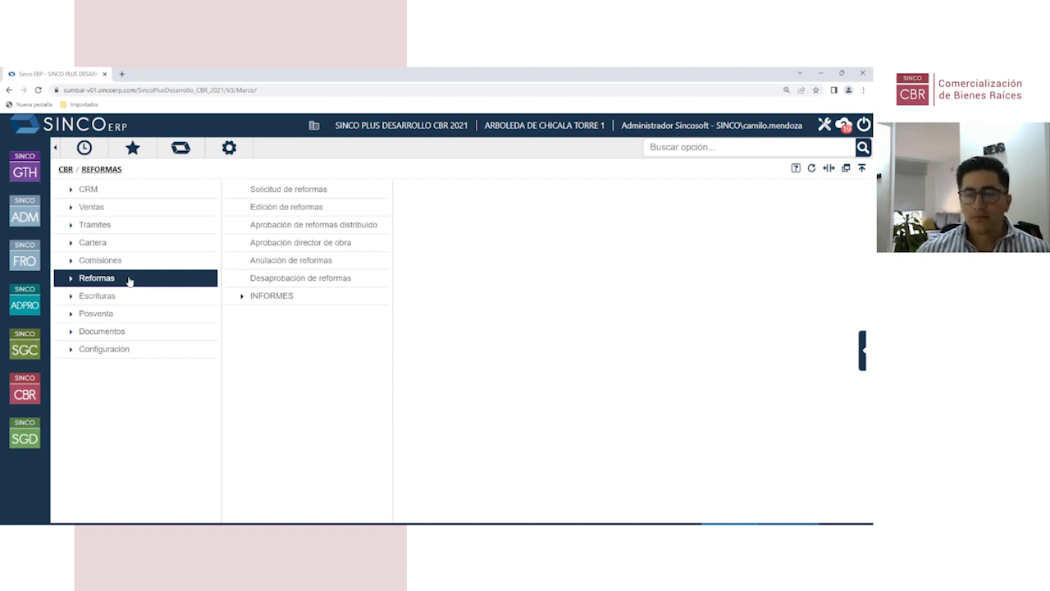
left_click(127, 322)
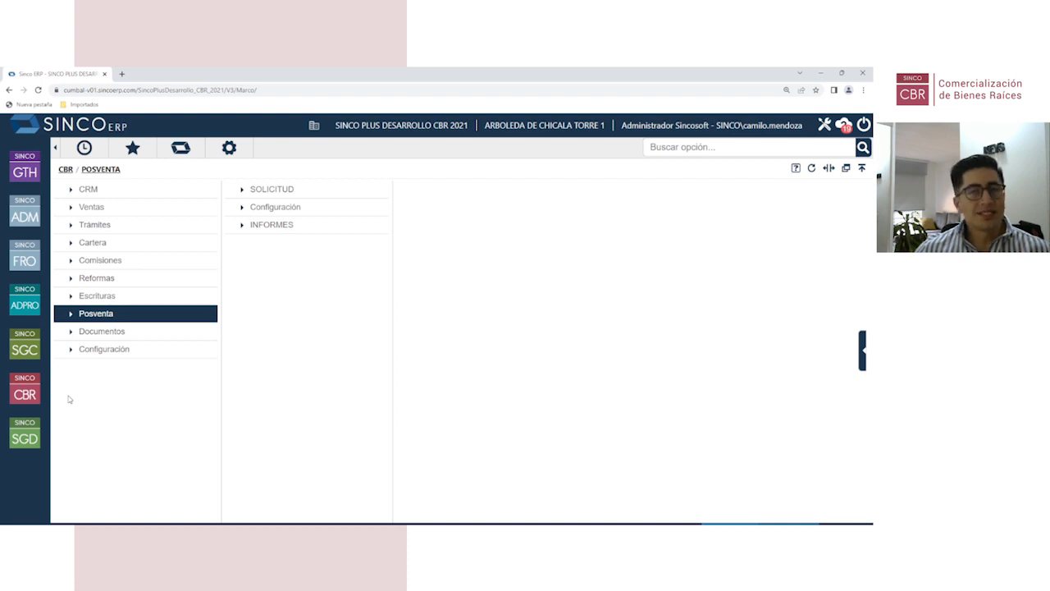
Step: Return to the CBR top level and reopen the CRM section
left_click(25, 390)
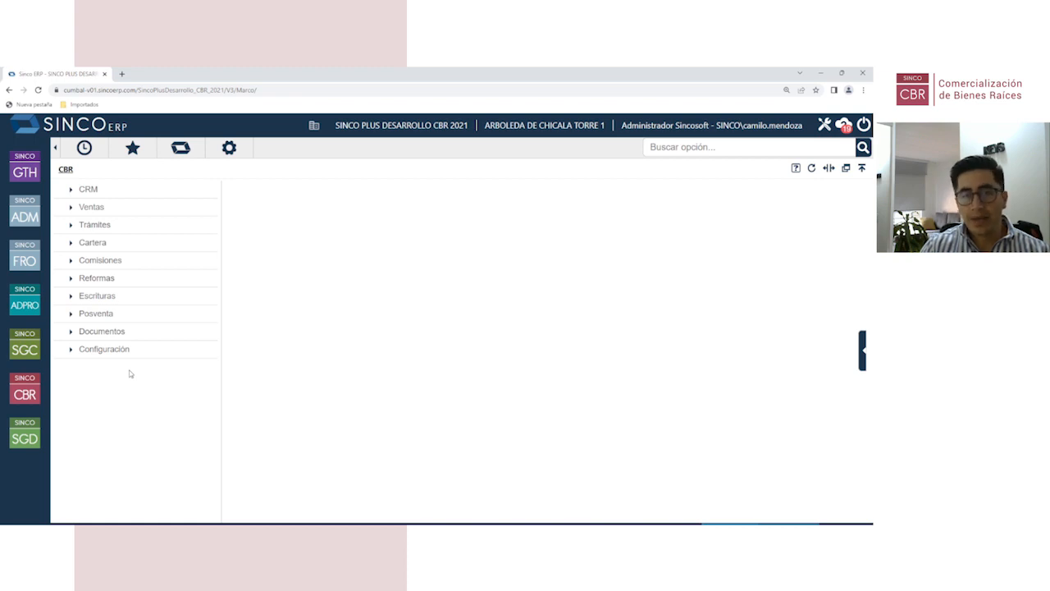
left_click(140, 196)
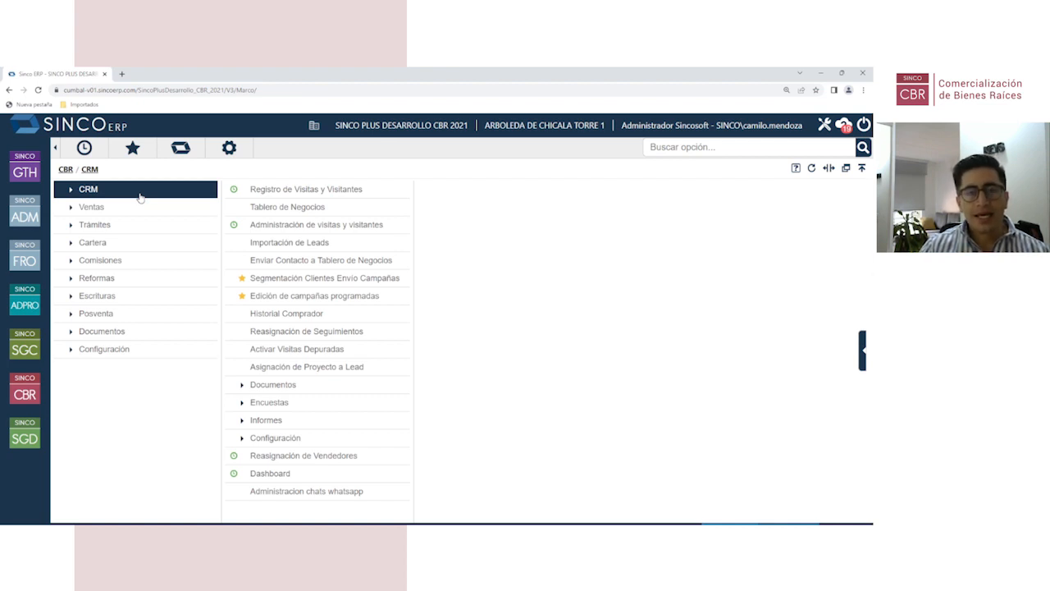
Step: Browse the visitor list under Administración de visitas y visitantes, then return to the CBR menu
left_click(308, 228)
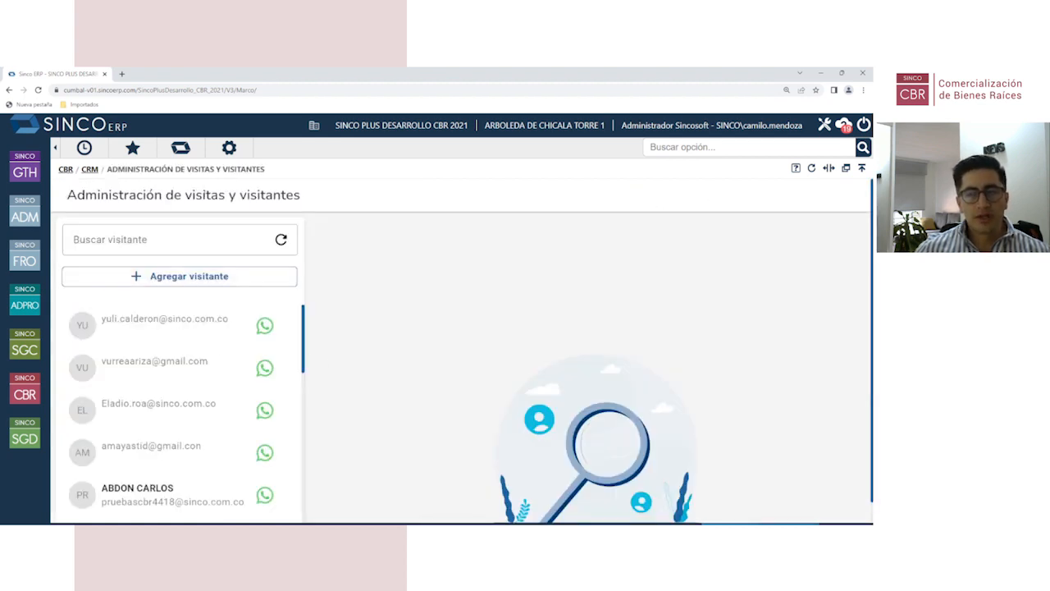
scroll(264, 369, "down", 1)
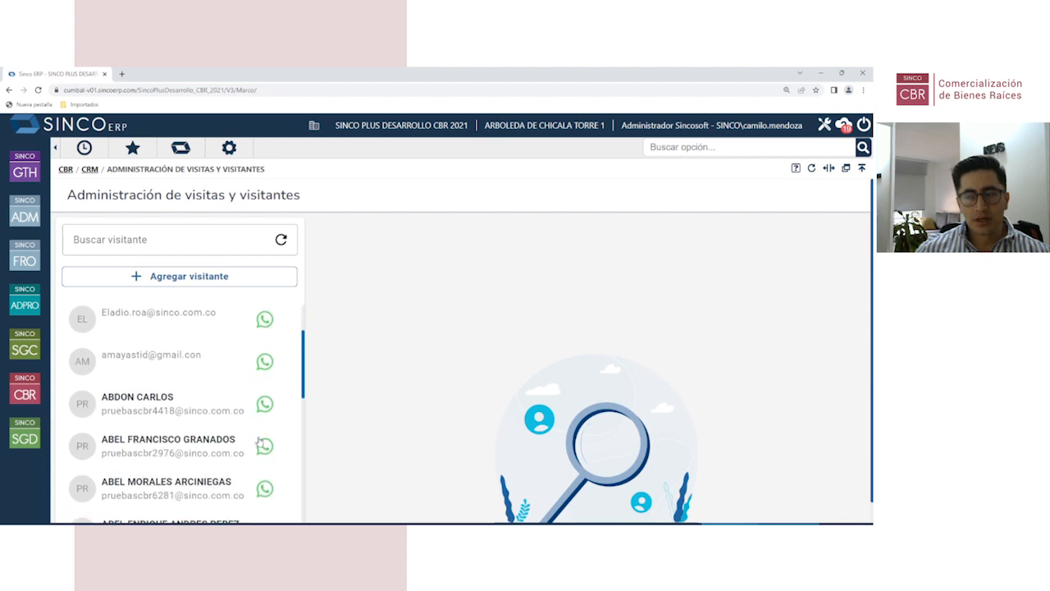
scroll(264, 369, "up", 1)
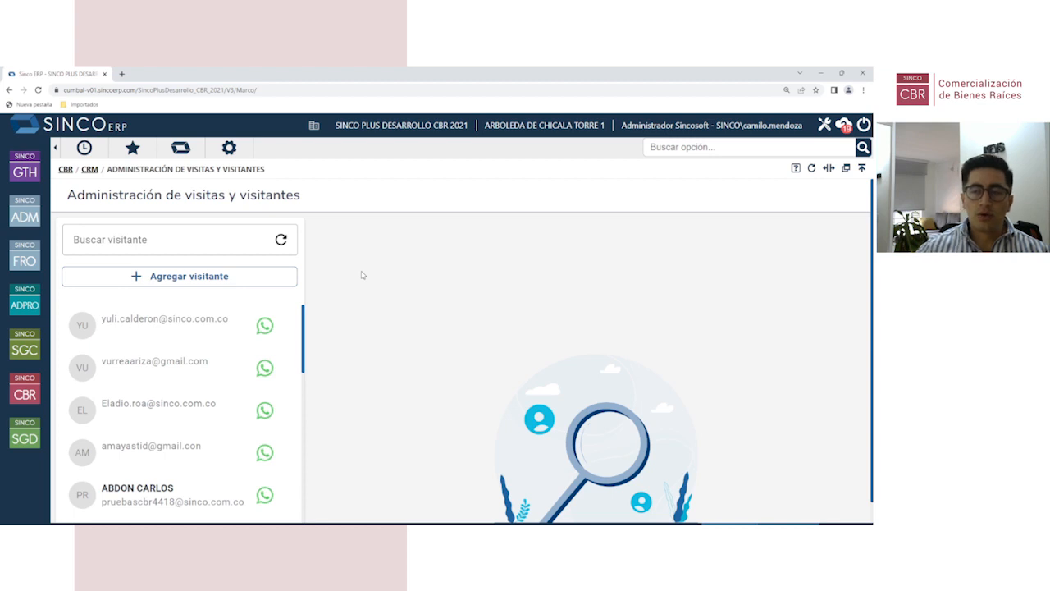
left_click(27, 392)
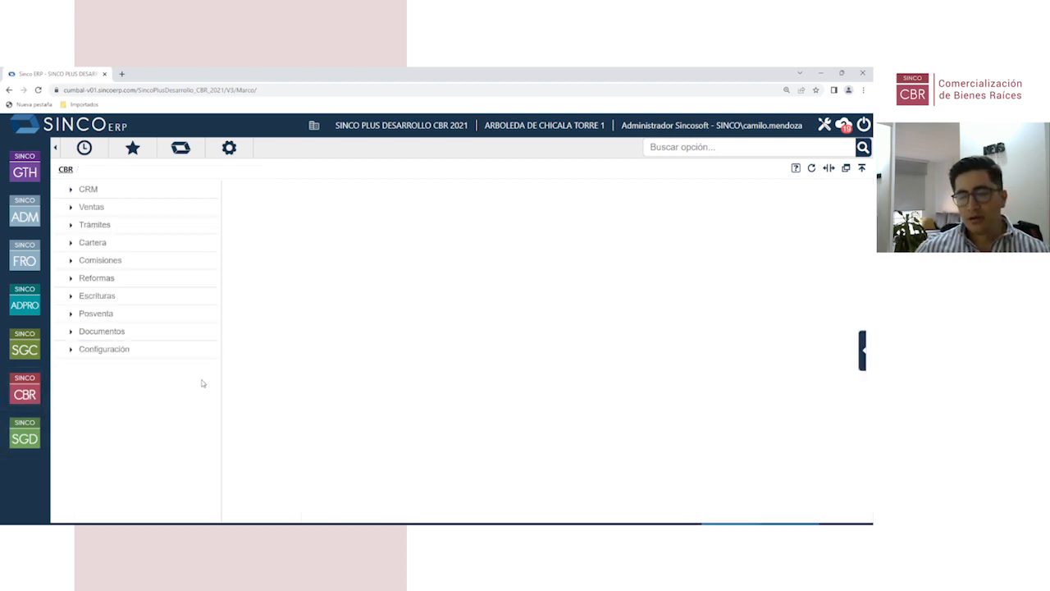